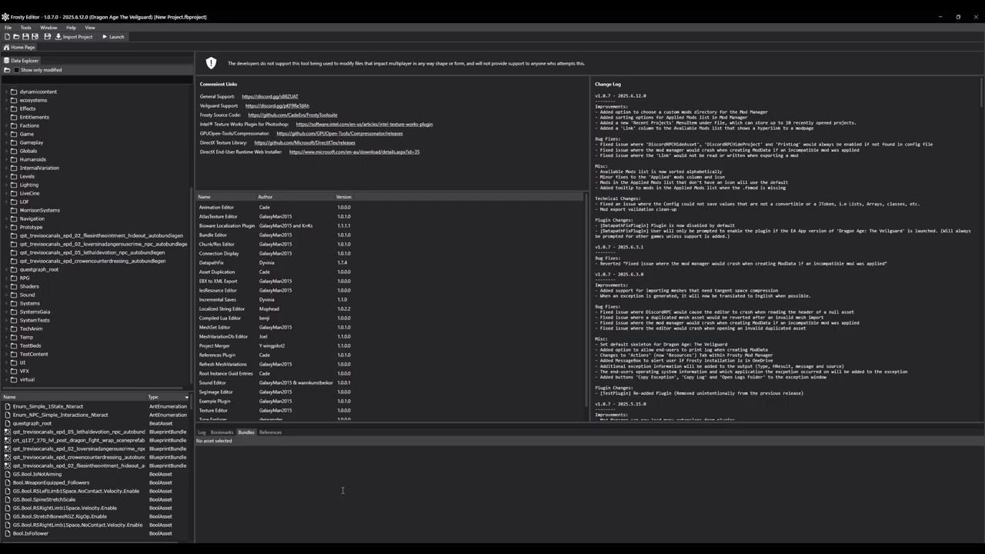
View the a_bdy_mrw_hvy_02_model.rgz_mesh asset from Factions/Mournwatch/Appearances/a_BDY_MRW_HVY_02/Models, then close its view
{"action": "double_click", "coordinate": [31, 126]}
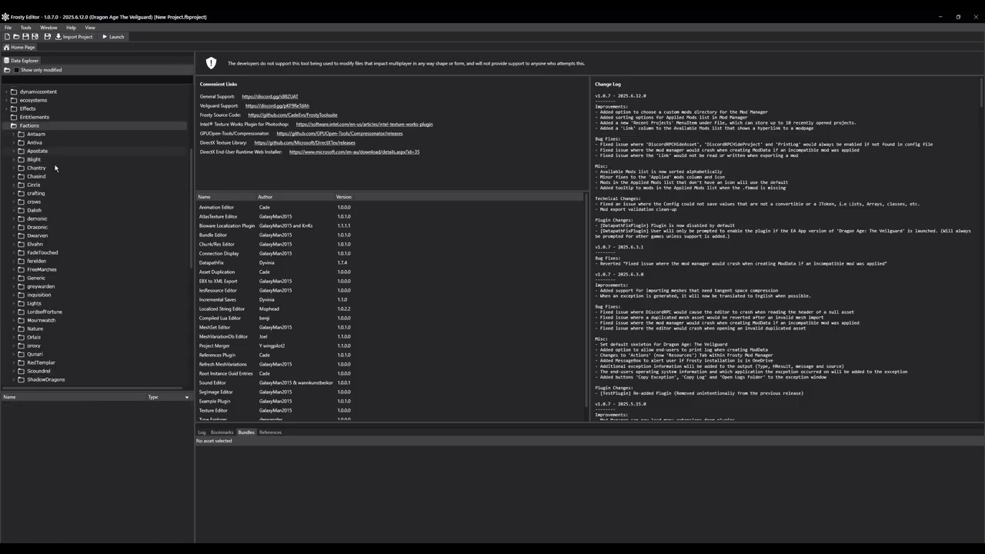
{"action": "double_click", "coordinate": [42, 321]}
{"action": "double_click", "coordinate": [46, 337]}
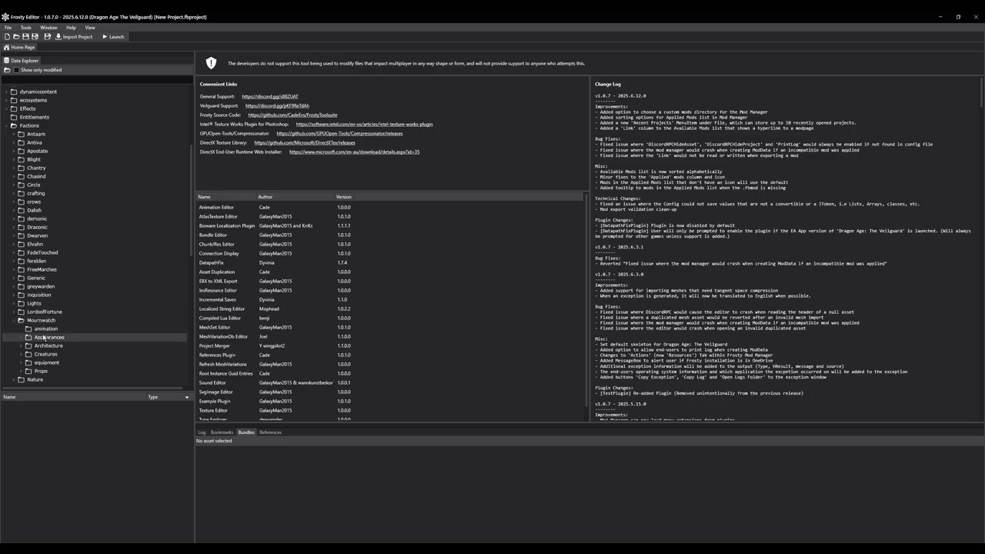
{"action": "scroll", "coordinate": [62, 320], "scroll_direction": "down", "scroll_amount": 4}
{"action": "double_click", "coordinate": [68, 306]}
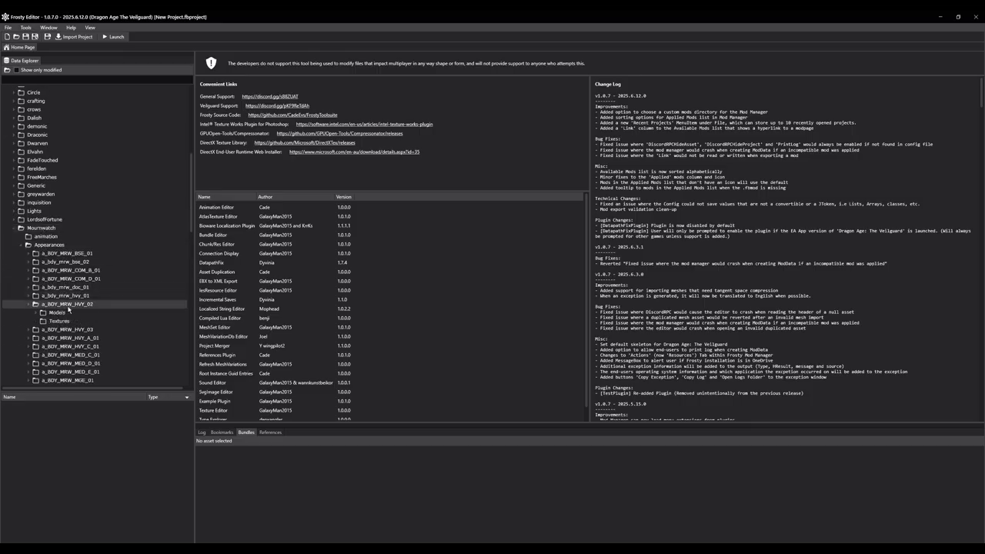
{"action": "left_click", "coordinate": [59, 314]}
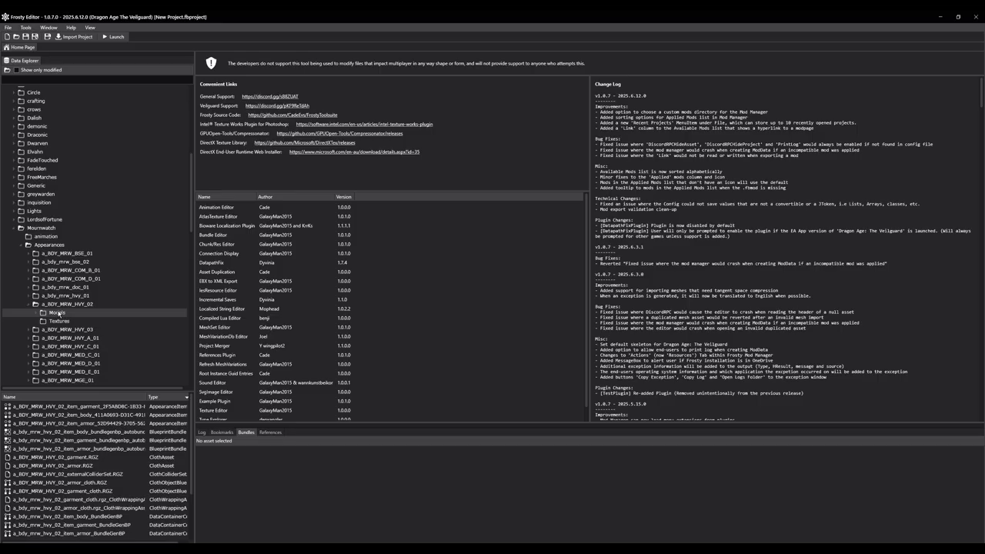
{"action": "scroll", "coordinate": [103, 536], "scroll_direction": "down", "scroll_amount": 3}
{"action": "double_click", "coordinate": [82, 534]}
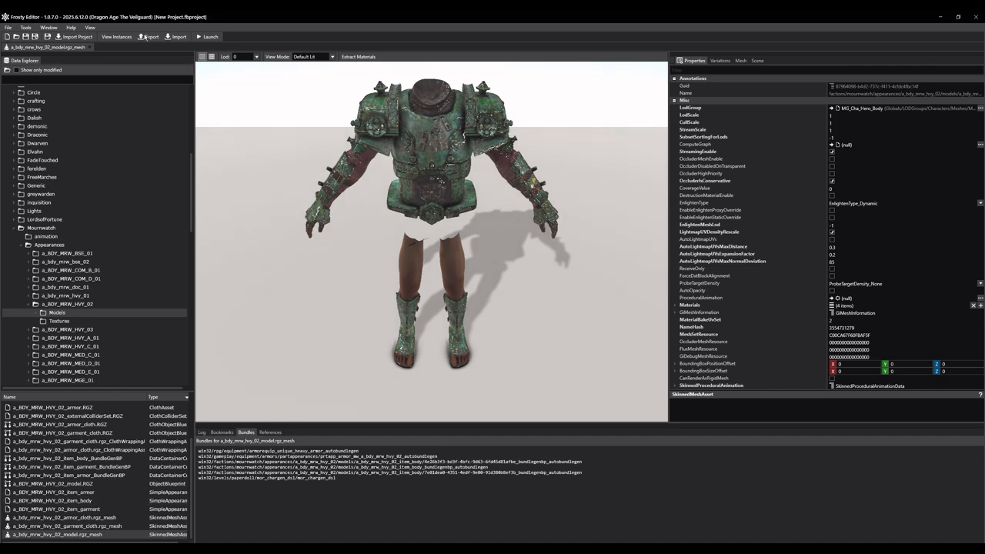
{"action": "left_click", "coordinate": [90, 47]}
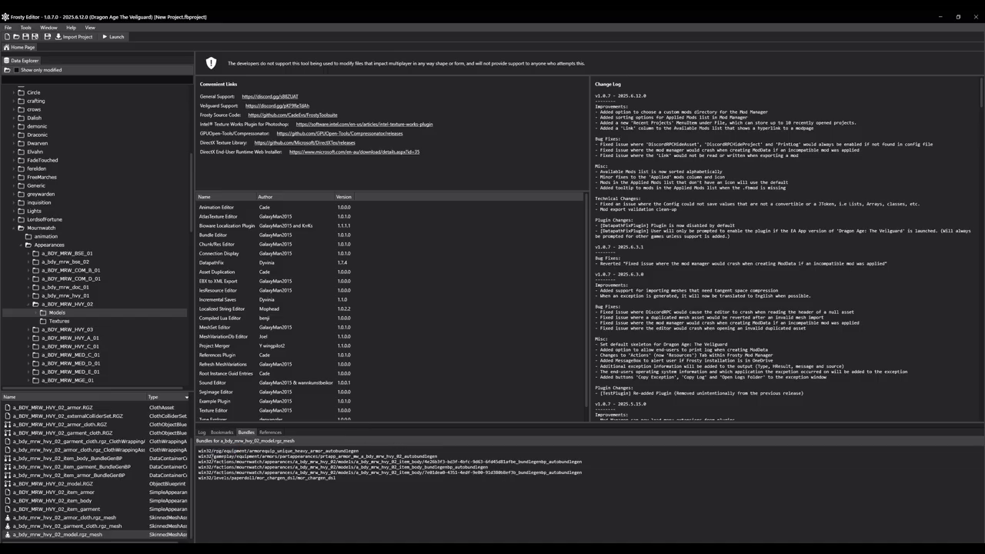
Copy the first two bundle paths of the mesh into a Notepad++ note, then return to Frosty Editor
{"action": "double_click", "coordinate": [223, 456]}
{"action": "left_click_drag", "start_coordinate": [445, 456], "coordinate": [193, 447]}
{"action": "right_click", "coordinate": [227, 456]}
{"action": "left_click", "coordinate": [245, 467]}
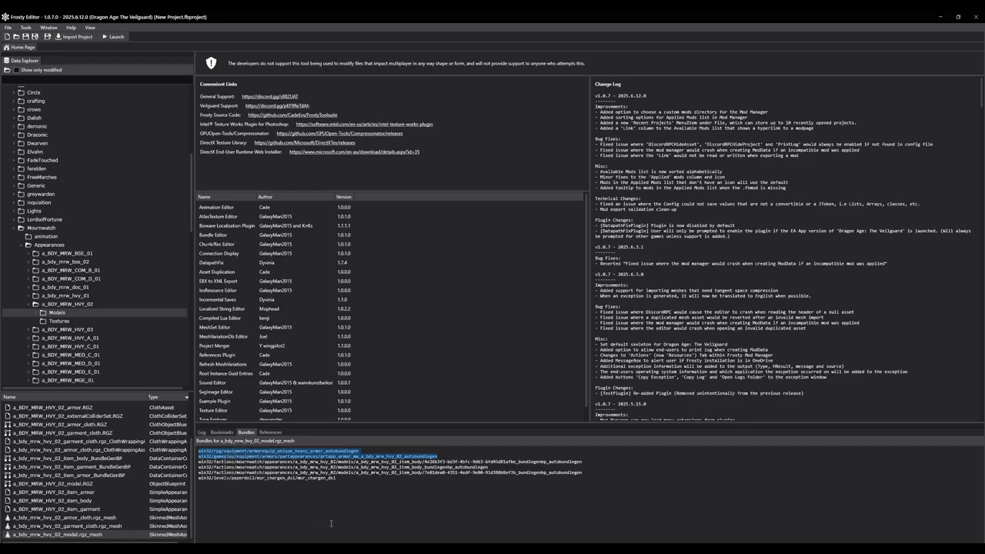
{"action": "left_click", "coordinate": [305, 547]}
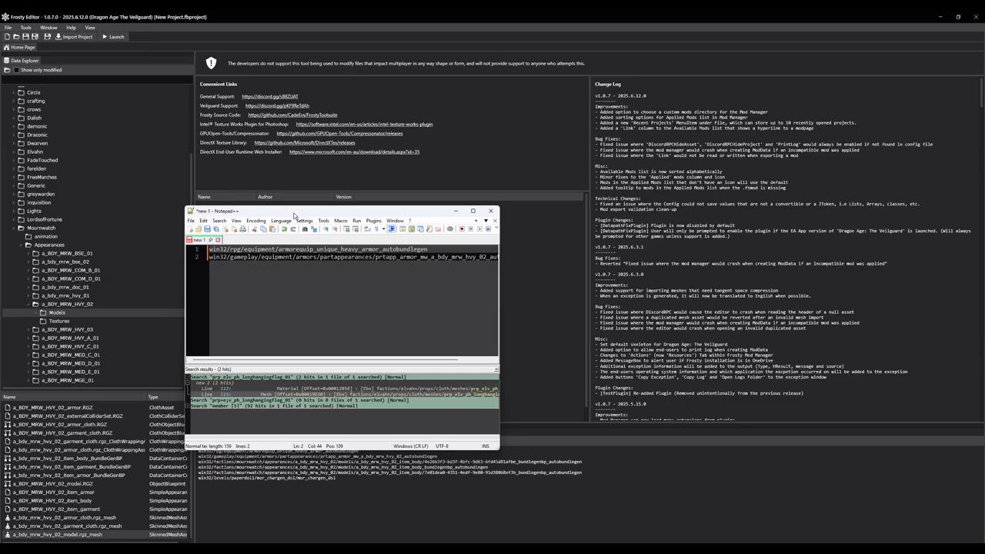
{"action": "left_click", "coordinate": [456, 210]}
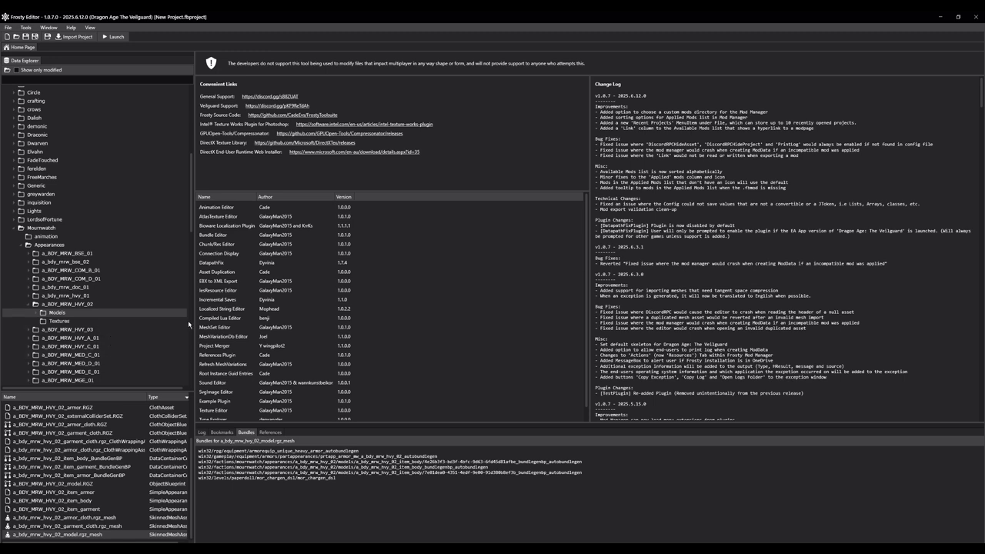
Start duplicating the a_bdy_mrw_hvy_02_upperbody_BCLR texture and name the copy panopoly_BCLR_petra_bell_of_fortune
{"action": "left_click", "coordinate": [69, 322]}
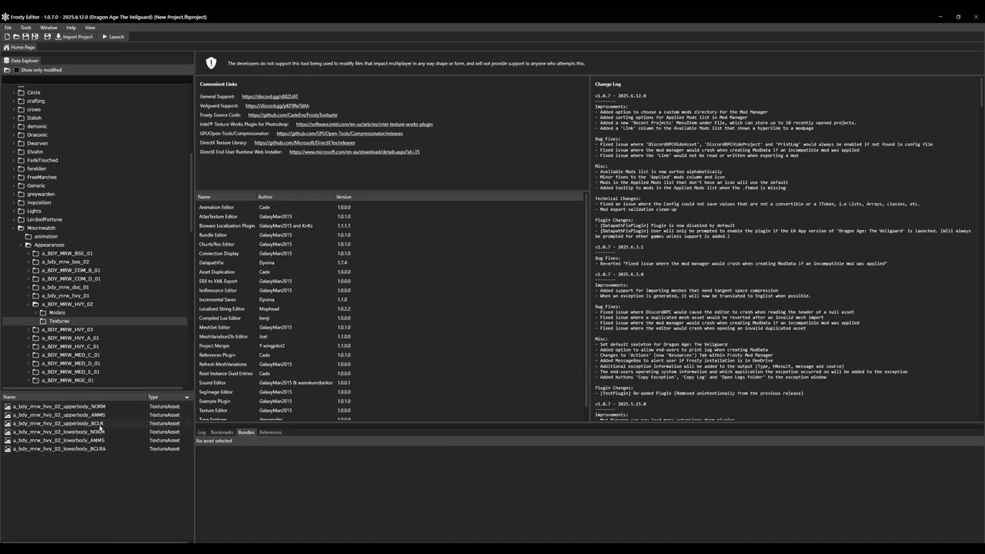
{"action": "right_click", "coordinate": [77, 424]}
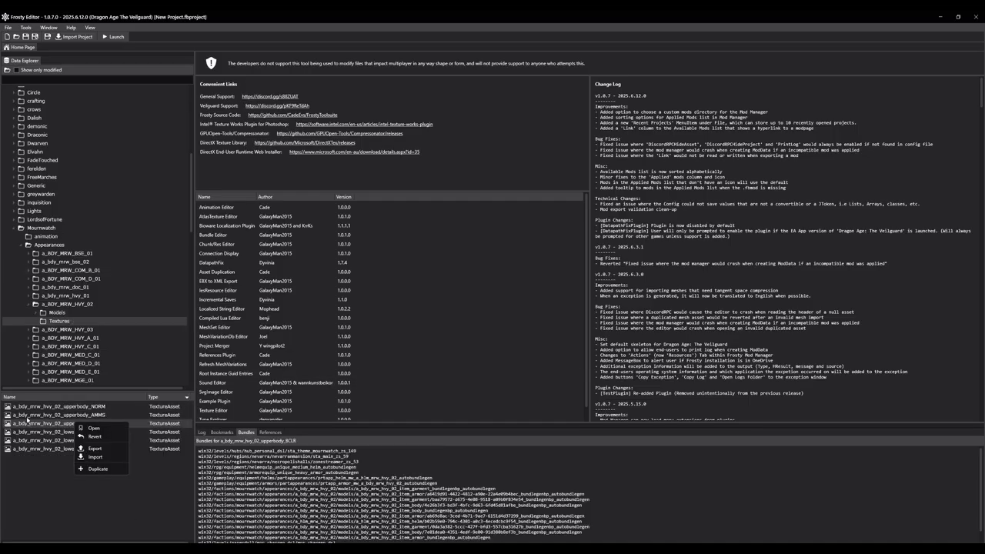
{"action": "left_click", "coordinate": [98, 468]}
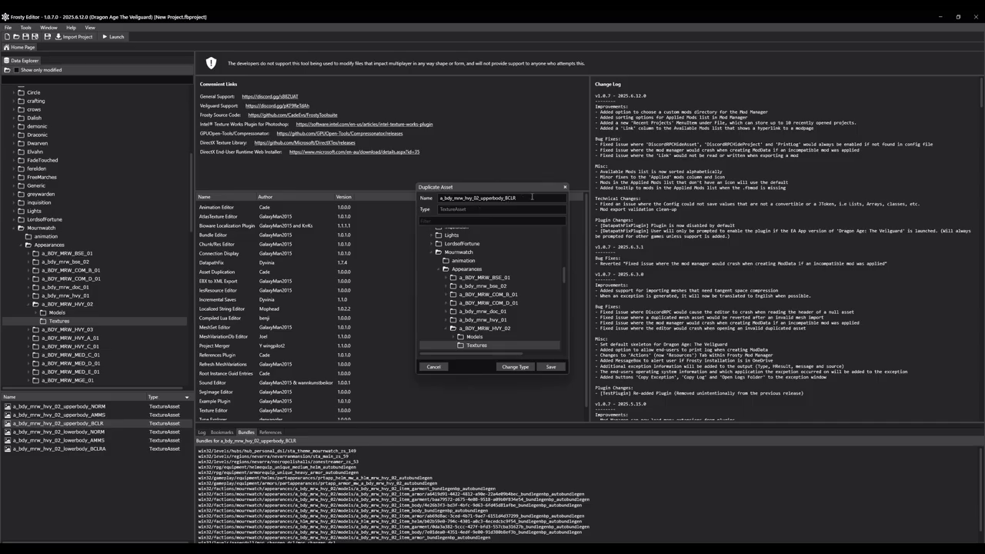
{"action": "left_click_drag", "start_coordinate": [528, 201], "coordinate": [384, 185]}
{"action": "type", "text": "p"}
{"action": "key", "text": "ctrl+v"}
{"action": "key", "text": "ctrl+a"}
{"action": "type", "text": "a"}
{"action": "type", "text": "andply"}
{"action": "type", "text": "_BCLR"}
{"action": "type", "text": "_petra_bell_"}
{"action": "type", "text": "of_fortune"}
Prefix the copy's name with petra/, target the a_BDY_MRW_HVY_02 folder, and save it without adding the original's bundles
{"action": "key", "text": "ctrl+a"}
{"action": "left_click", "coordinate": [443, 199]}
{"action": "type", "text": "petra/"}
{"action": "left_click", "coordinate": [487, 330]}
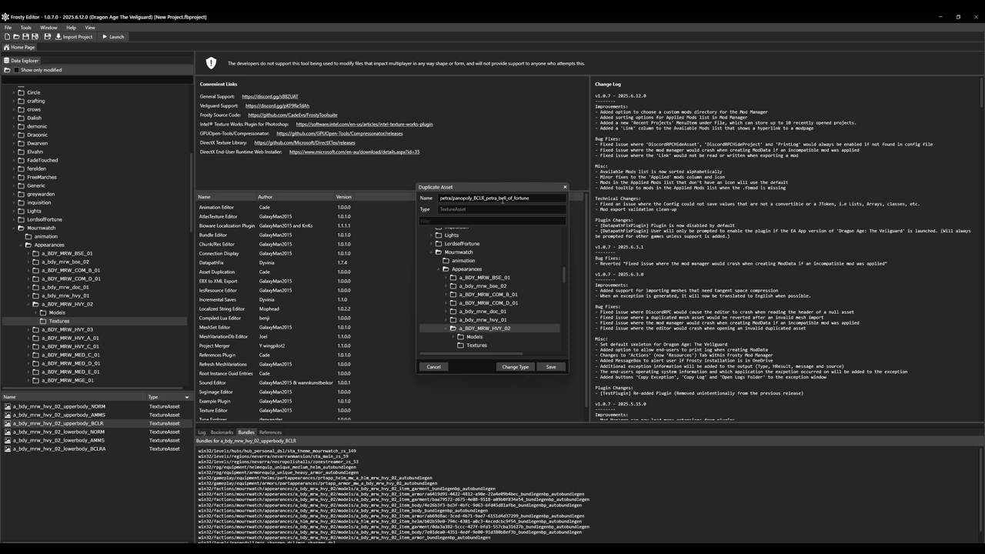
{"action": "left_click", "coordinate": [551, 367]}
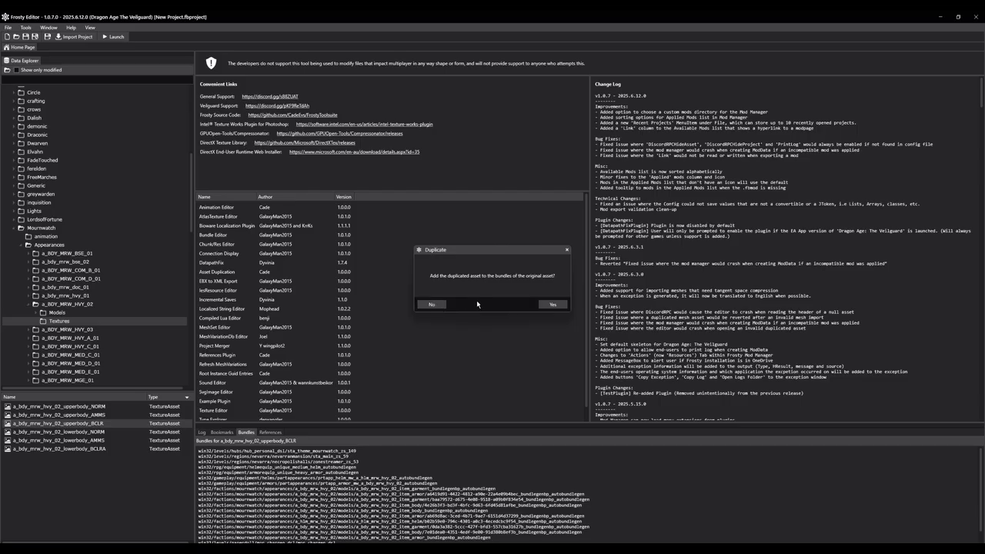
{"action": "left_click", "coordinate": [424, 304]}
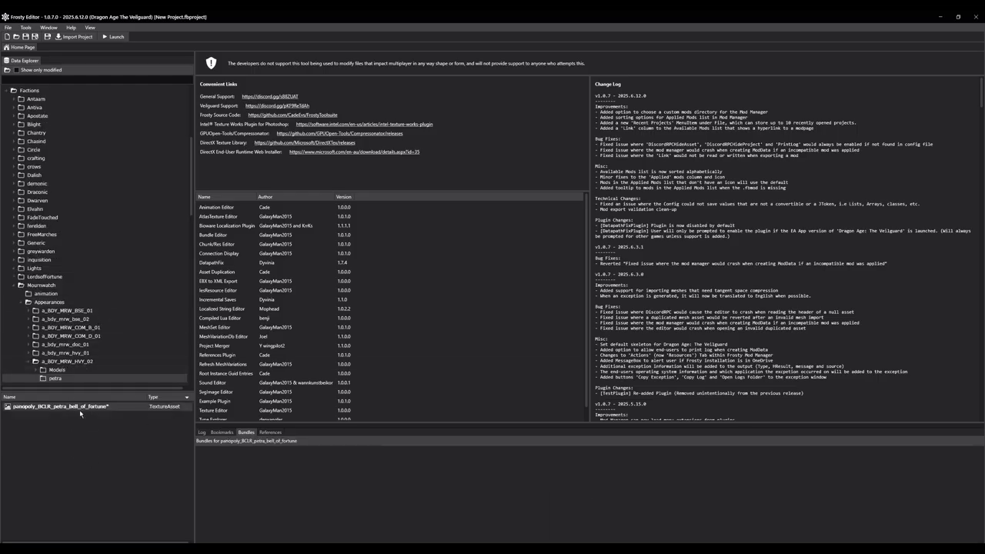
Compare the bundle list of the a_bdy_mrw_hvy_02_upperbody_NORM texture with the two paths noted in Notepad++
{"action": "scroll", "coordinate": [68, 368], "scroll_direction": "down", "scroll_amount": 2}
{"action": "left_click", "coordinate": [74, 332]}
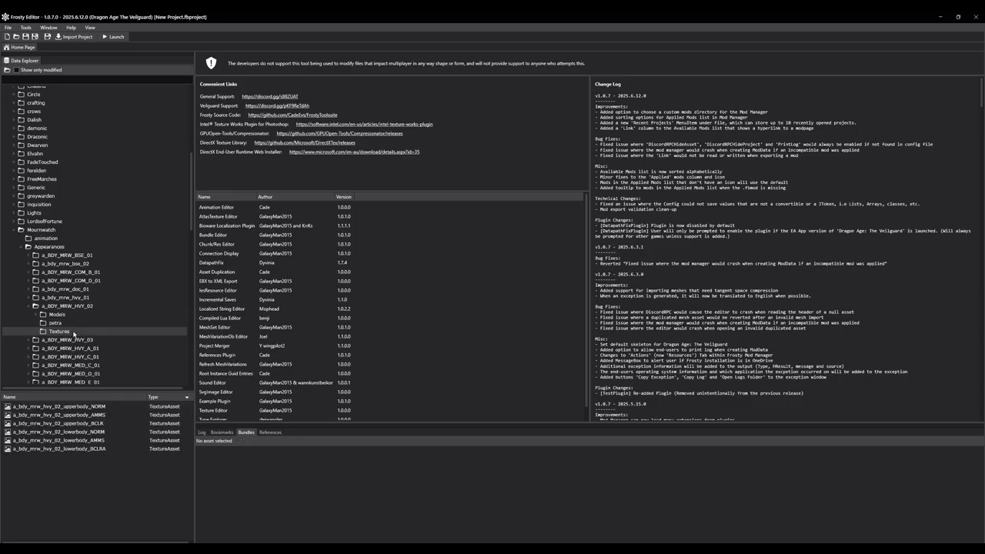
{"action": "left_click", "coordinate": [77, 408]}
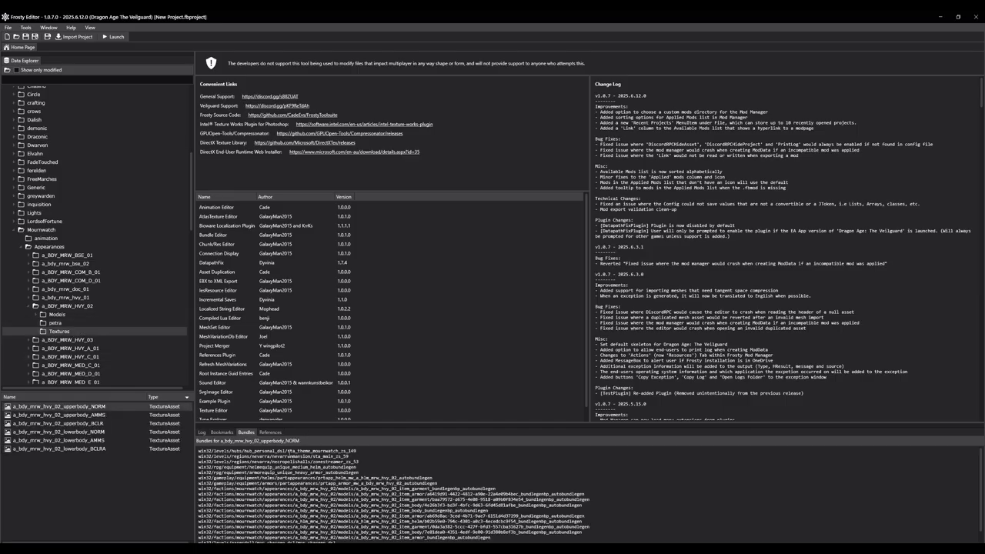
{"action": "left_click_drag", "start_coordinate": [199, 451], "coordinate": [489, 542]}
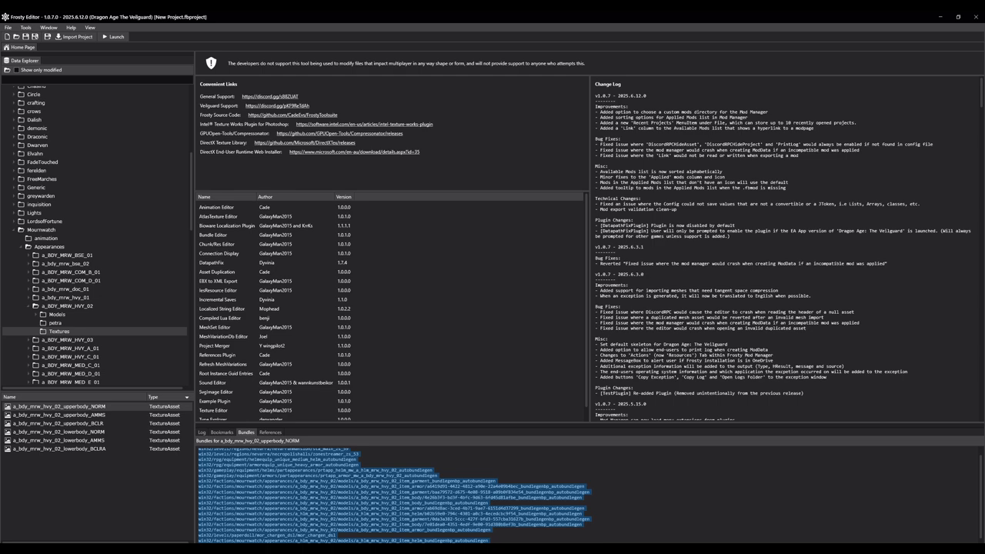
{"action": "left_click_drag", "start_coordinate": [2, 165], "coordinate": [546, 251]}
{"action": "left_click_drag", "start_coordinate": [565, 288], "coordinate": [570, 295]}
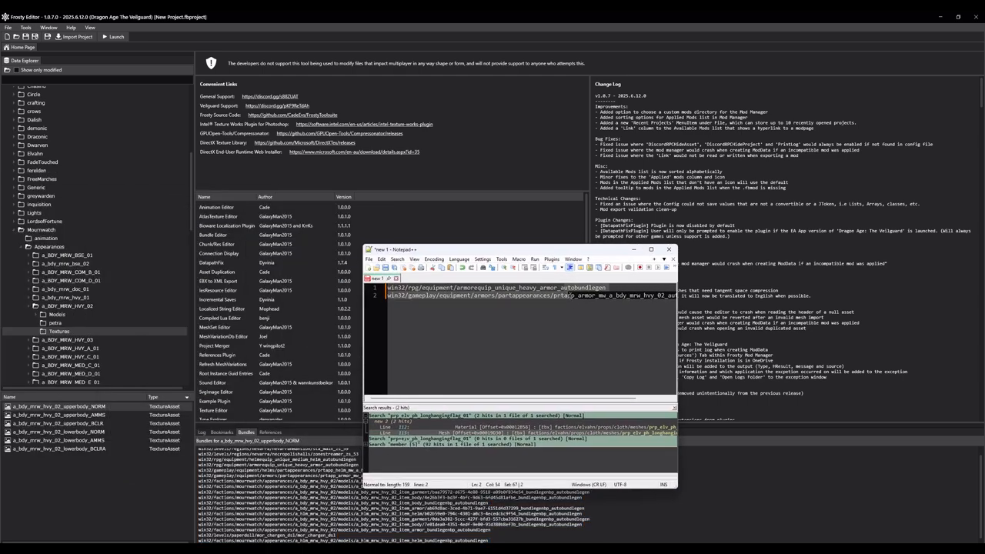
{"action": "left_click", "coordinate": [571, 295]}
{"action": "key", "text": "End"}
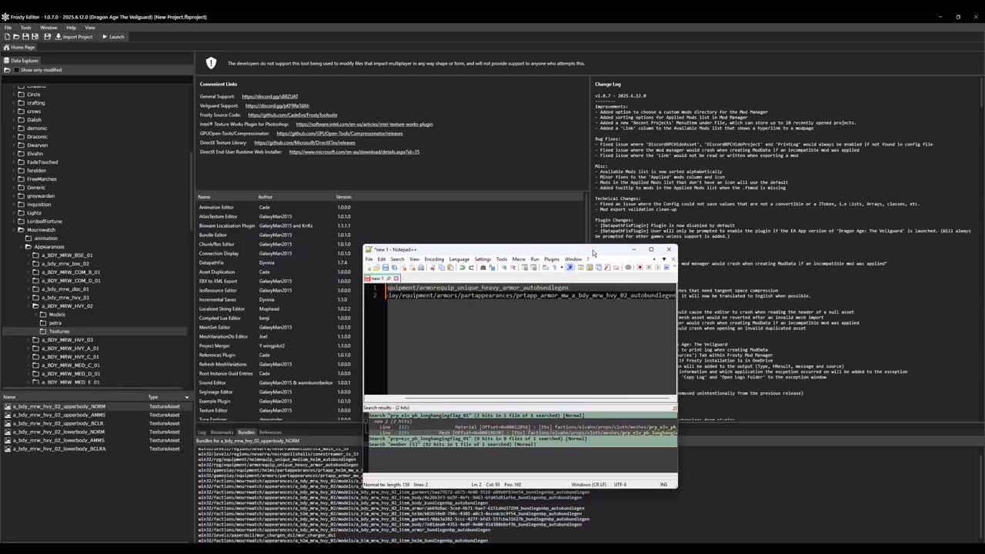
{"action": "left_click_drag", "start_coordinate": [535, 251], "coordinate": [0, 231]}
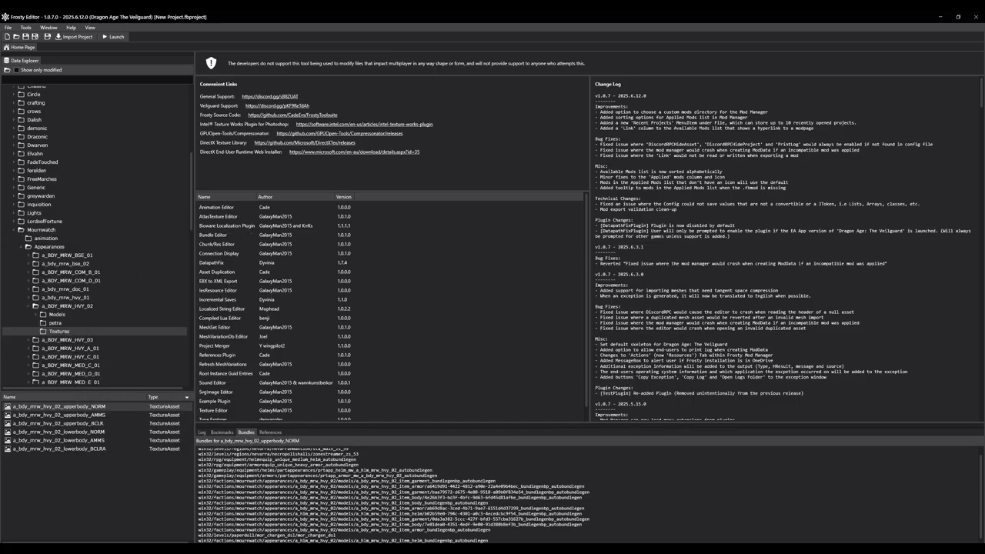
Duplicate the upperbody_AMMS texture as panopoly_AMMS_petra_bell_of_fortune into the petra folder without adding it to the original's bundles
{"action": "left_click", "coordinate": [65, 329]}
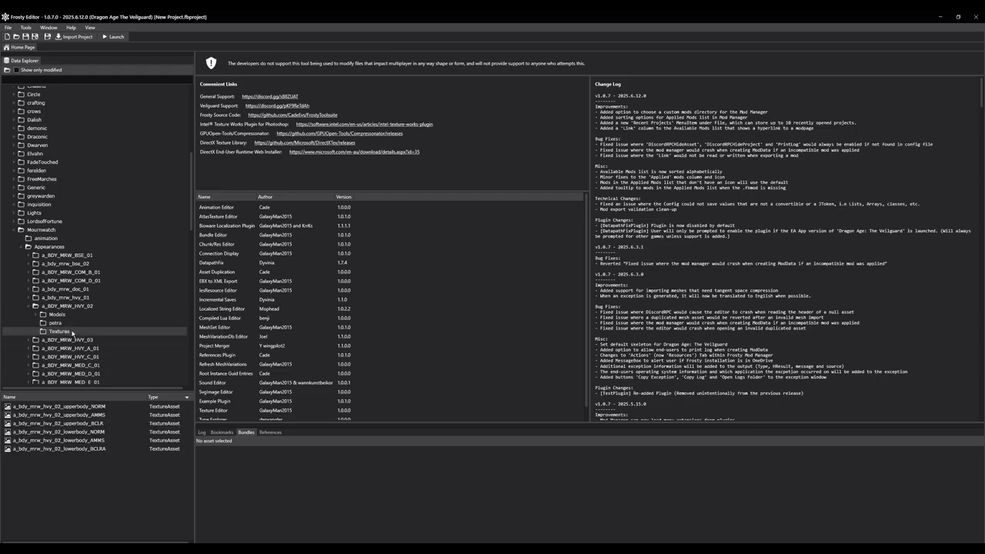
{"action": "left_click", "coordinate": [66, 323]}
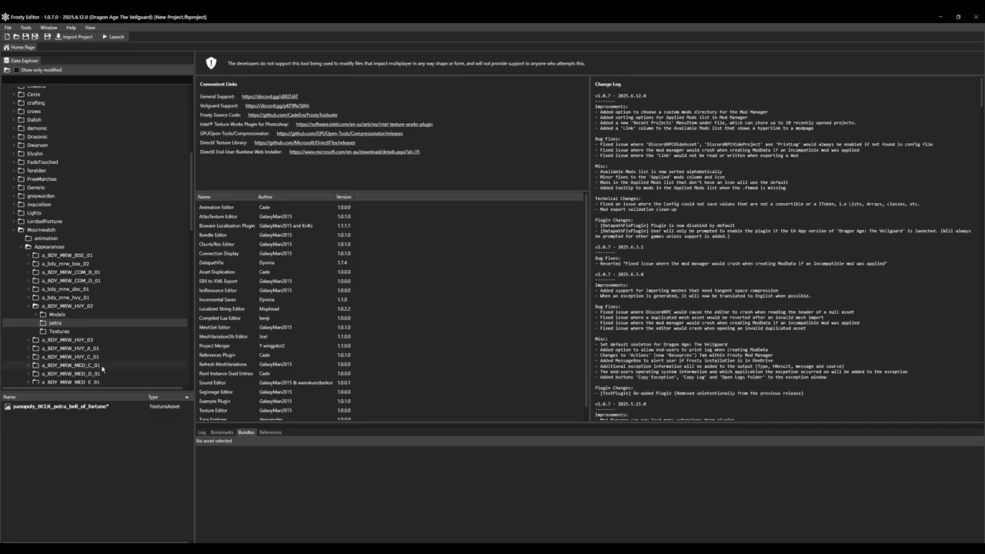
{"action": "left_click", "coordinate": [67, 332]}
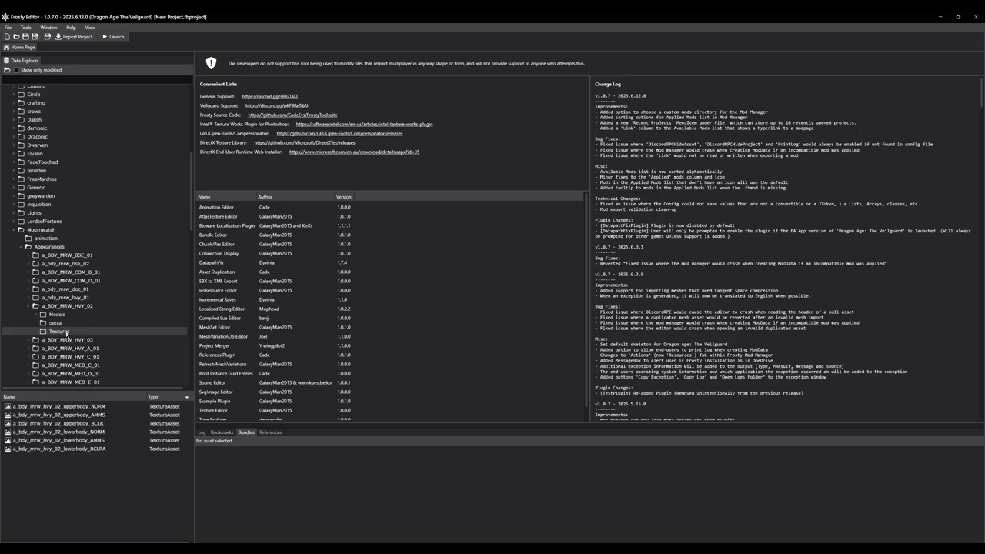
{"action": "left_click", "coordinate": [92, 418]}
{"action": "right_click", "coordinate": [81, 418]}
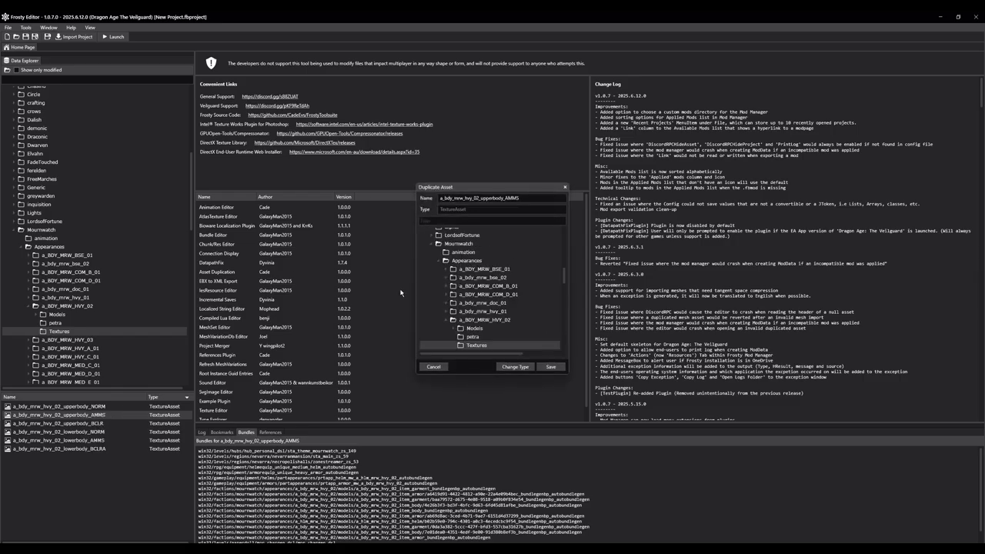
{"action": "key", "text": "ctrl+a"}
{"action": "type", "text": "panopoly_ECLR_petra_bell_of_fortune"}
{"action": "left_click_drag", "start_coordinate": [472, 197], "coordinate": [462, 198]}
{"action": "type", "text": "AMMS"}
{"action": "left_click", "coordinate": [479, 337]}
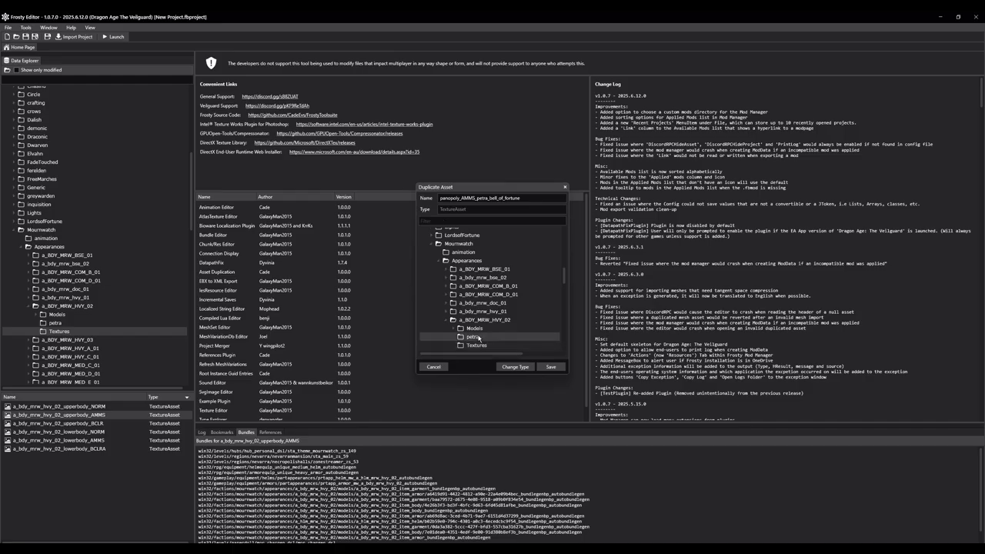
{"action": "left_click", "coordinate": [551, 368]}
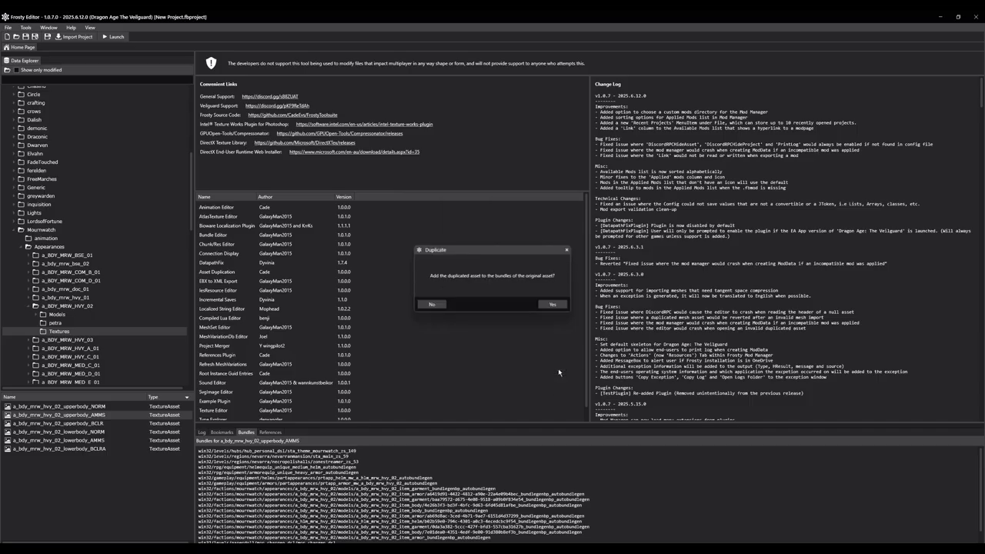
{"action": "left_click", "coordinate": [436, 304]}
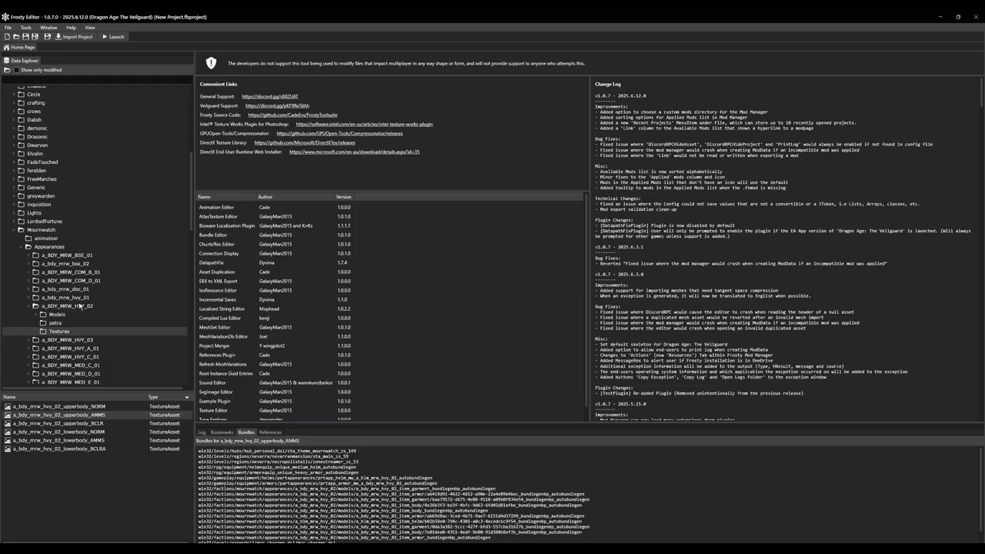
{"action": "left_click", "coordinate": [156, 378]}
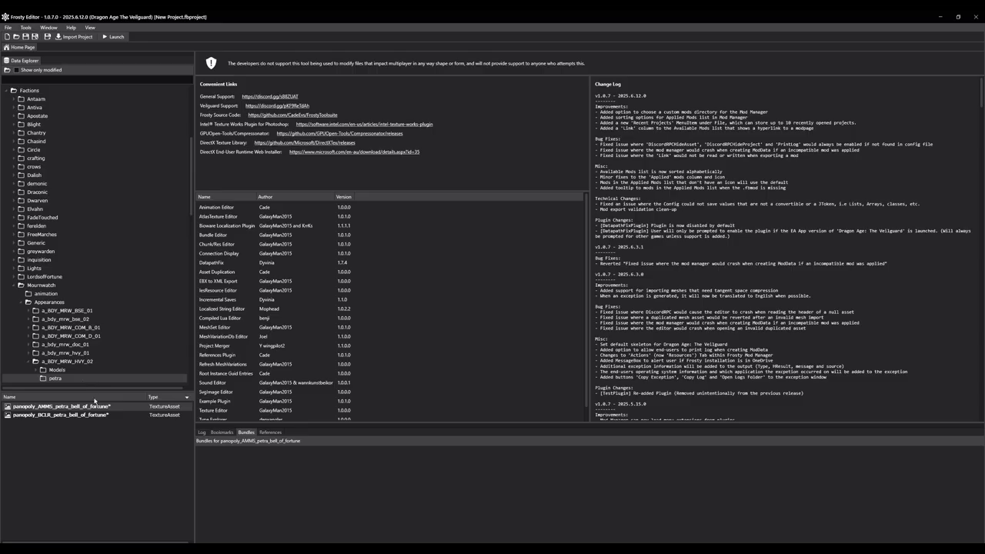
Duplicate the upperbody_NORM texture as panopoly_NORM_petra_bell_of_fortune into the petra folder without adding it to the original's bundles
{"action": "scroll", "coordinate": [63, 362], "scroll_direction": "down", "scroll_amount": 1}
{"action": "left_click", "coordinate": [60, 368]}
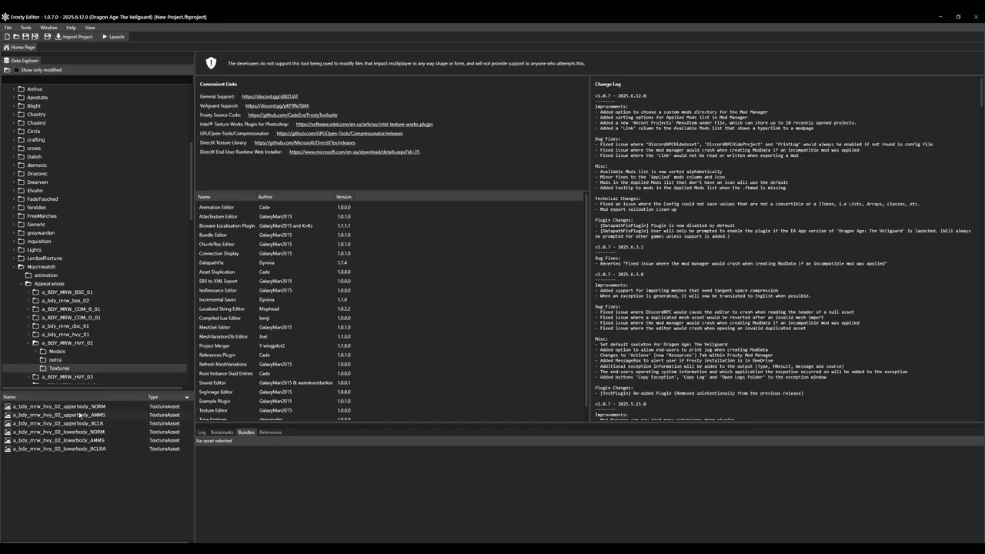
{"action": "right_click", "coordinate": [83, 407]}
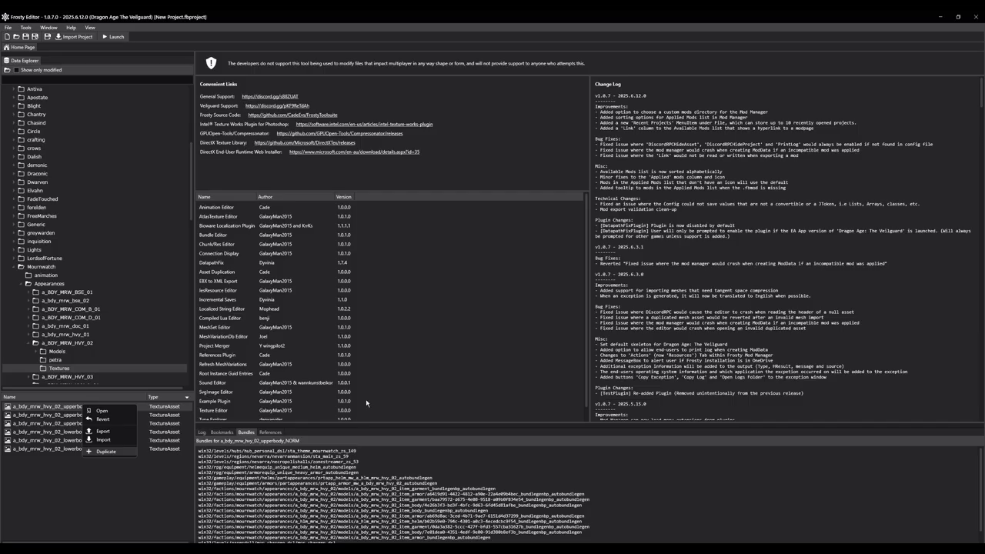
{"action": "left_click", "coordinate": [106, 451]}
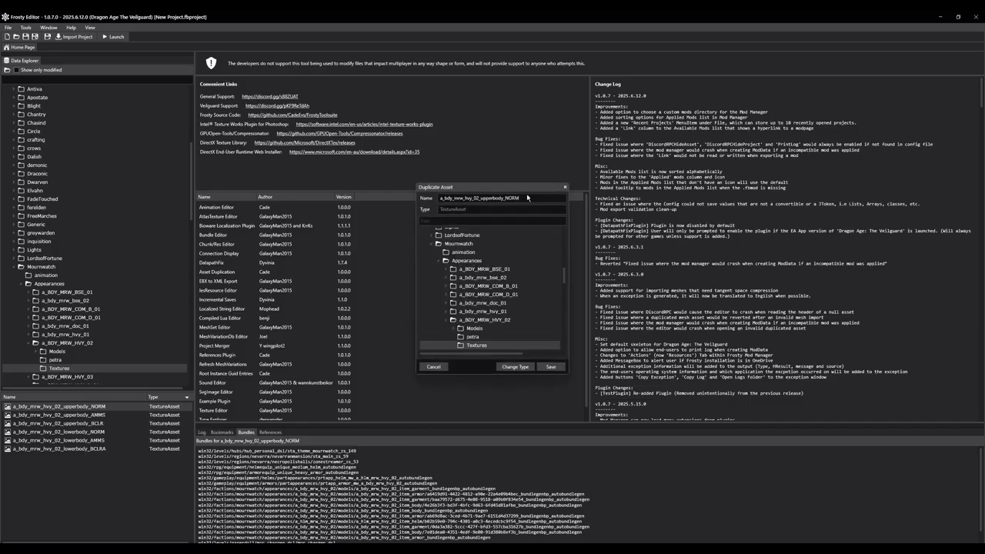
{"action": "key", "text": "ctrl+a"}
{"action": "type", "text": "panopoly_BCLR_petra_bell_of_fortune"}
{"action": "left_click_drag", "start_coordinate": [474, 198], "coordinate": [462, 198]}
{"action": "type", "text": "NORM"}
{"action": "left_click", "coordinate": [473, 338]}
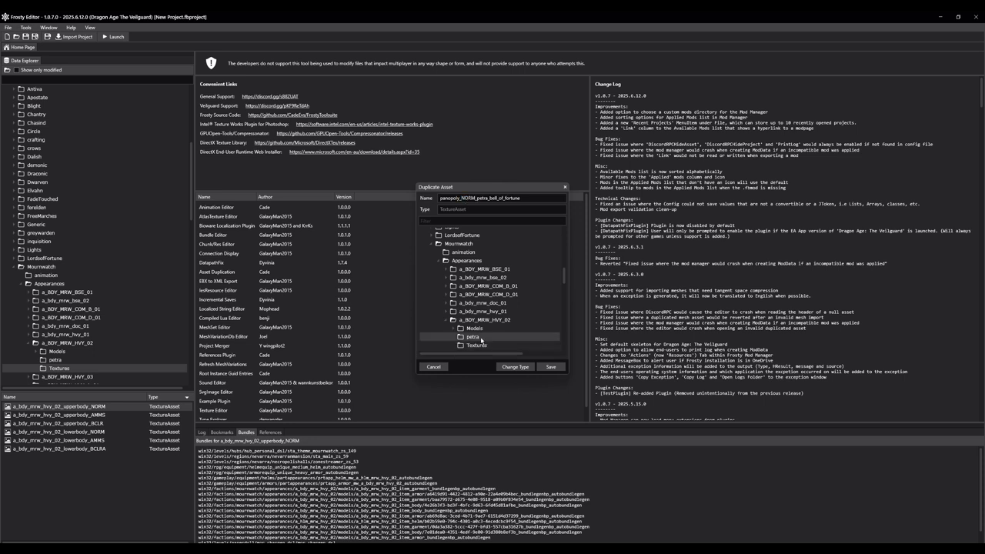
{"action": "left_click", "coordinate": [551, 368]}
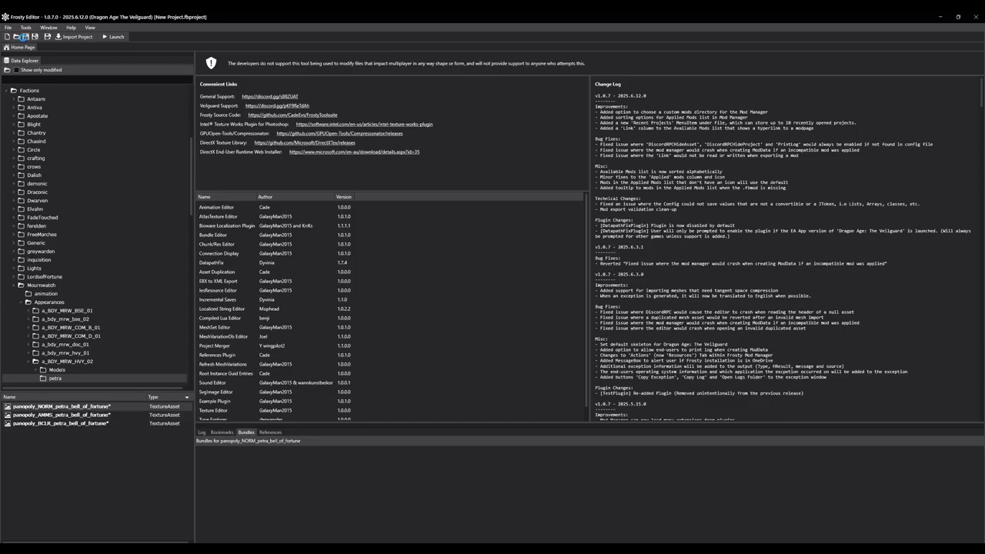
Save the project as bell_of_fortune.fbproject in the Neve of Fortune folder, overwriting the existing file
{"action": "left_click", "coordinate": [24, 36]}
{"action": "left_click", "coordinate": [136, 119]}
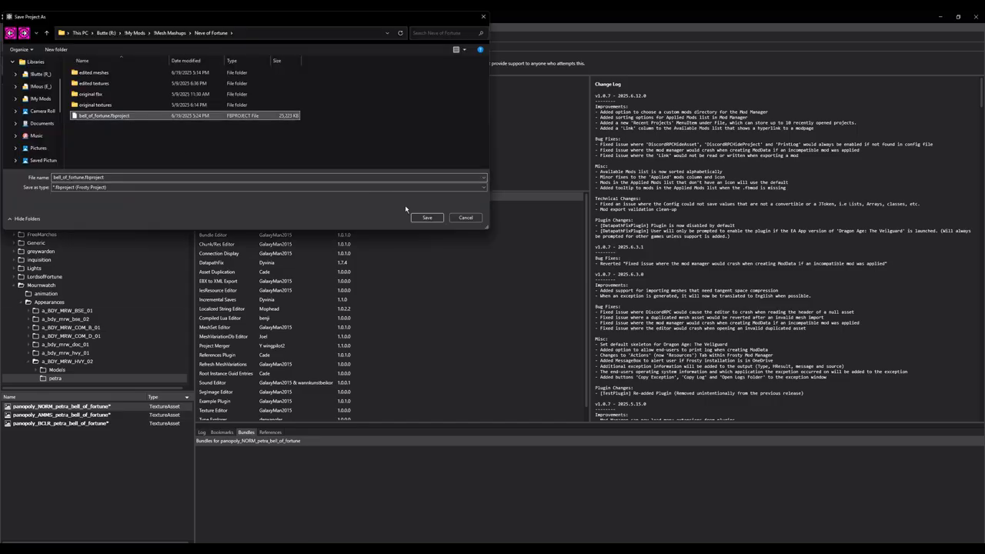
{"action": "left_click", "coordinate": [427, 218]}
{"action": "left_click", "coordinate": [518, 313]}
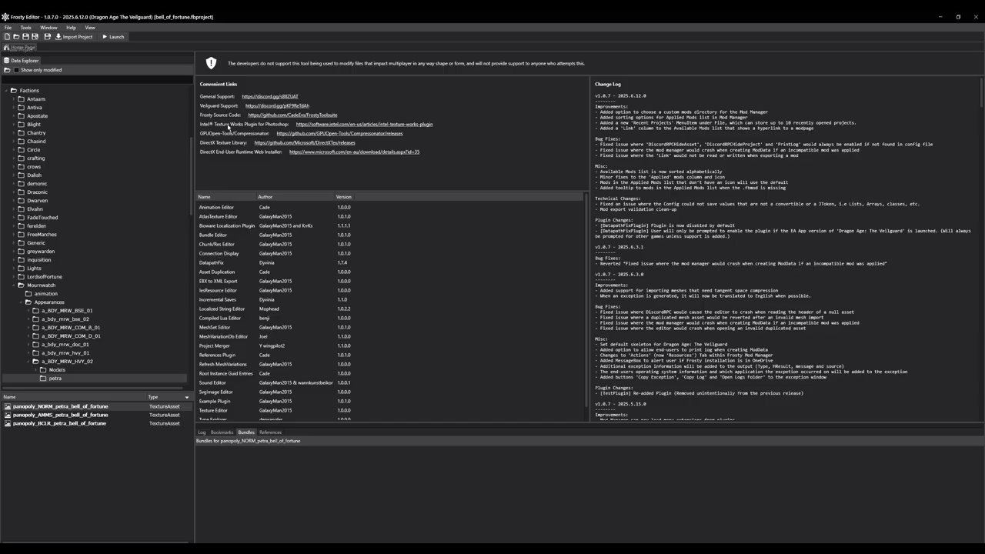
Start a new project and open bell_of_fortune.fbproject from the Neve of Fortune folder inside !Mesh Mashups
{"action": "left_click", "coordinate": [7, 39]}
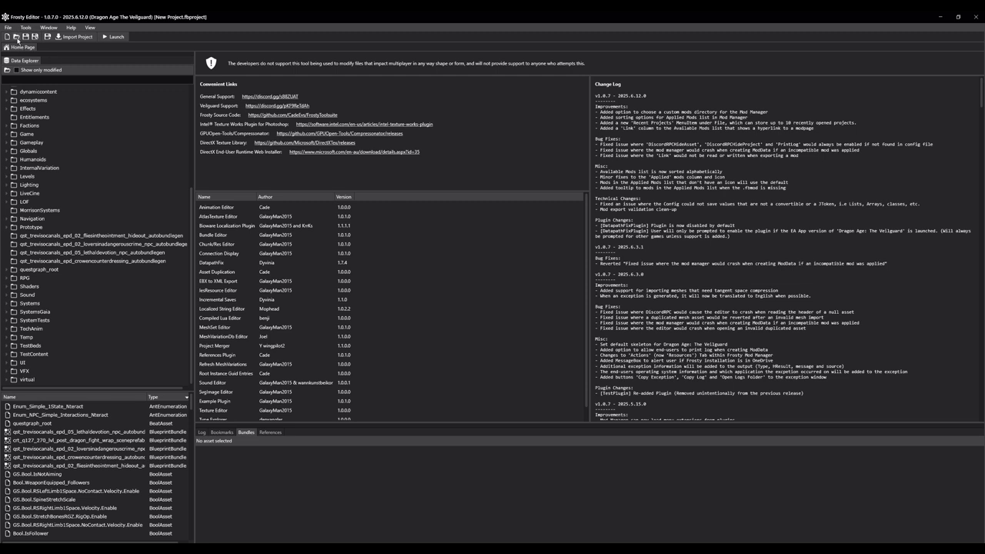
{"action": "left_click", "coordinate": [16, 37]}
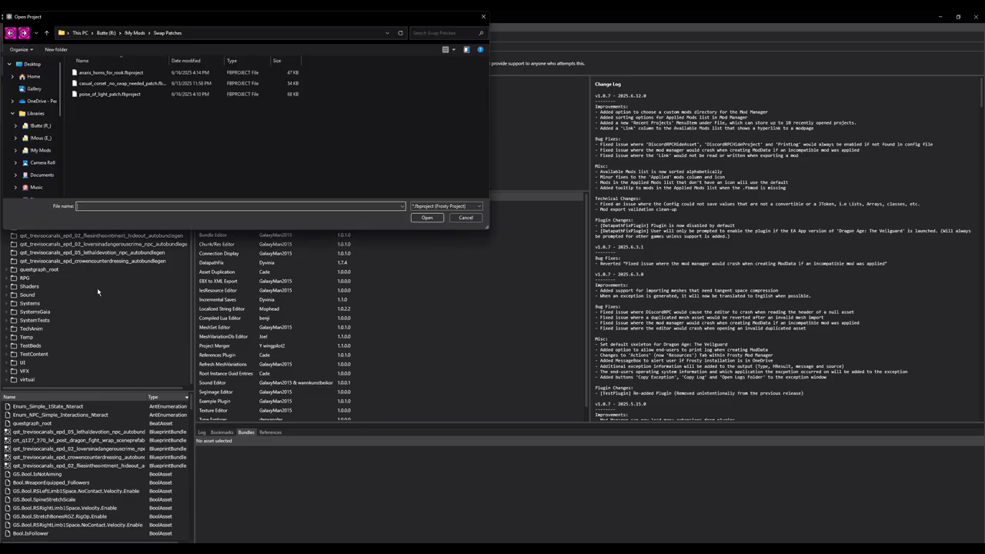
{"action": "left_click", "coordinate": [134, 33]}
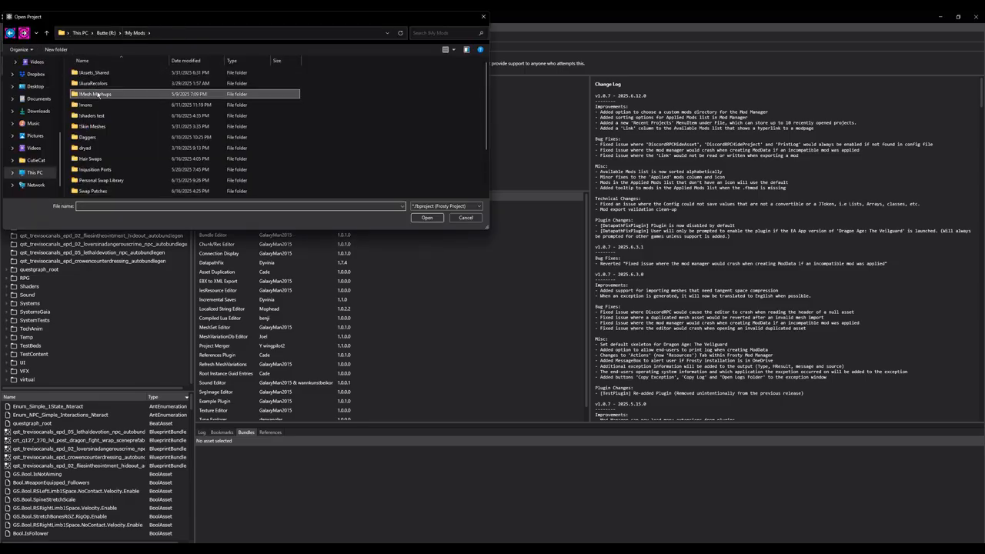
{"action": "double_click", "coordinate": [104, 94]}
{"action": "double_click", "coordinate": [109, 84]}
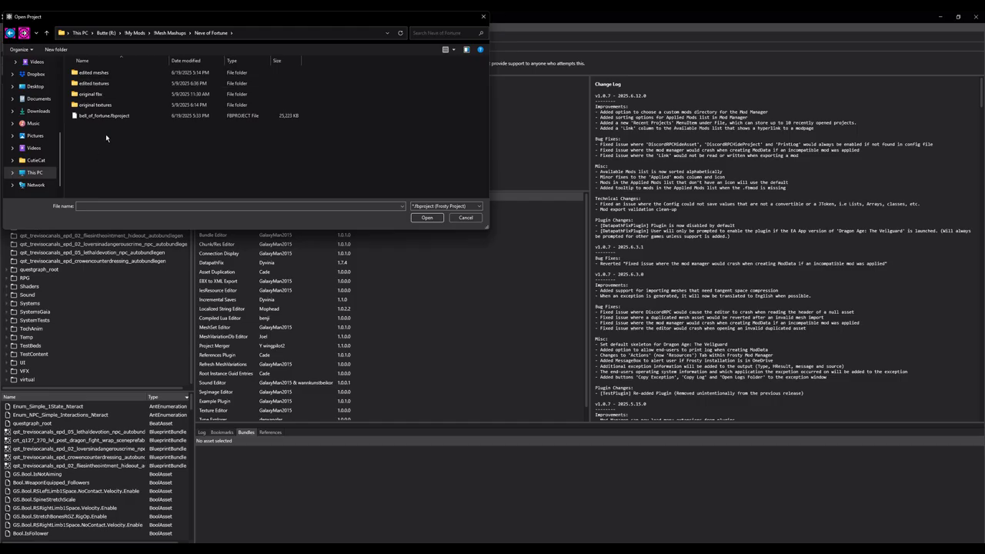
{"action": "left_click", "coordinate": [109, 116]}
{"action": "left_click", "coordinate": [427, 218]}
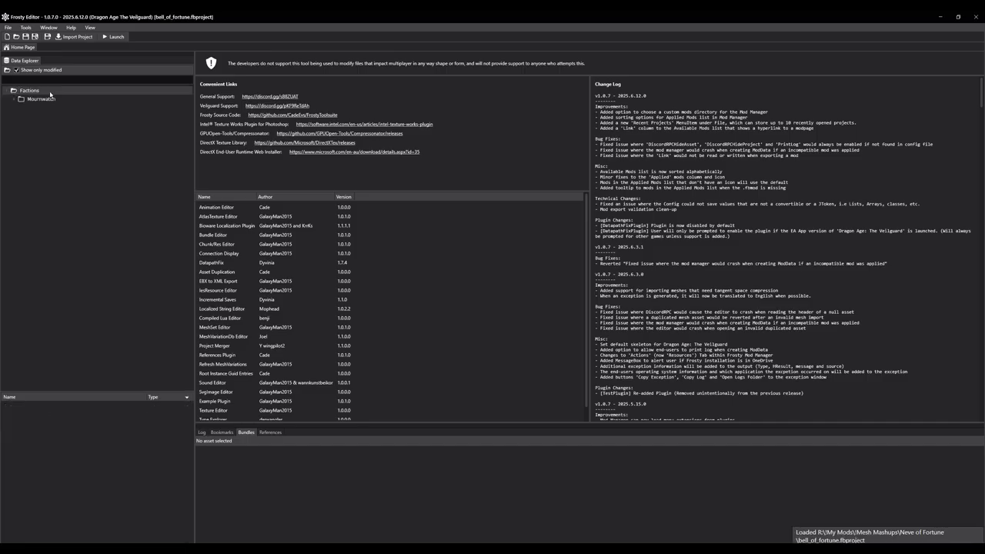
Show unmodified assets as well and list the textures of a_BDY_MRW_HVY_02 under Mournwatch Appearances
{"action": "double_click", "coordinate": [40, 98]}
{"action": "double_click", "coordinate": [36, 109]}
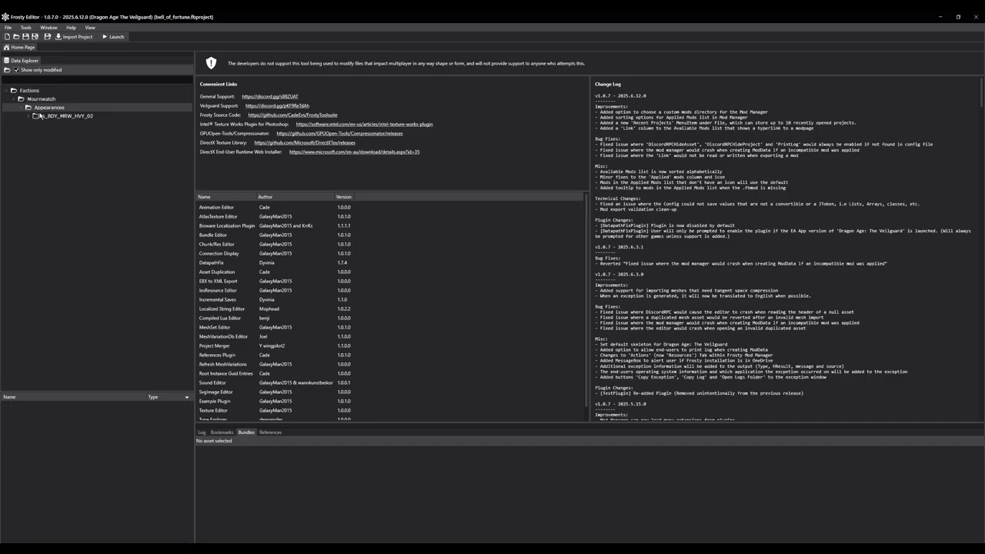
{"action": "double_click", "coordinate": [62, 116]}
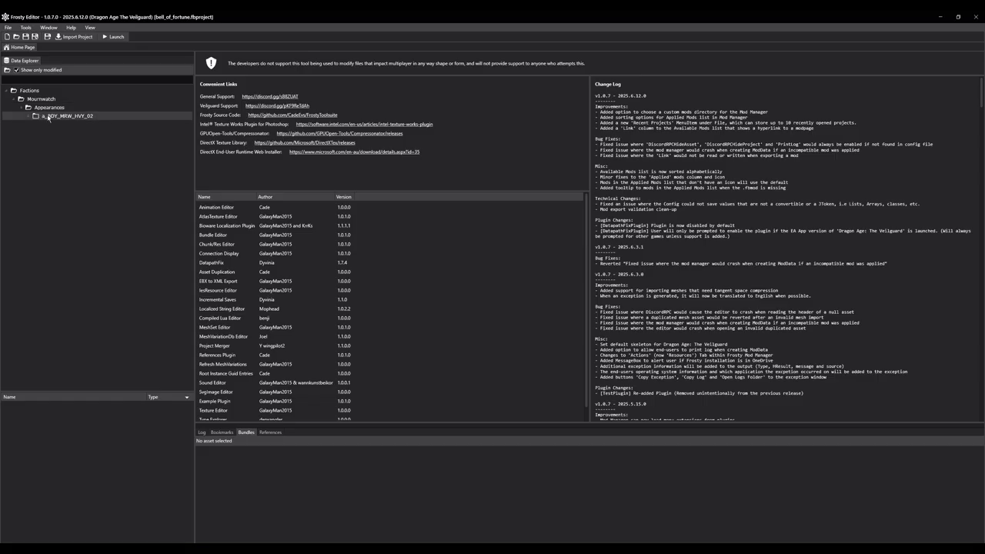
{"action": "left_click", "coordinate": [17, 70]}
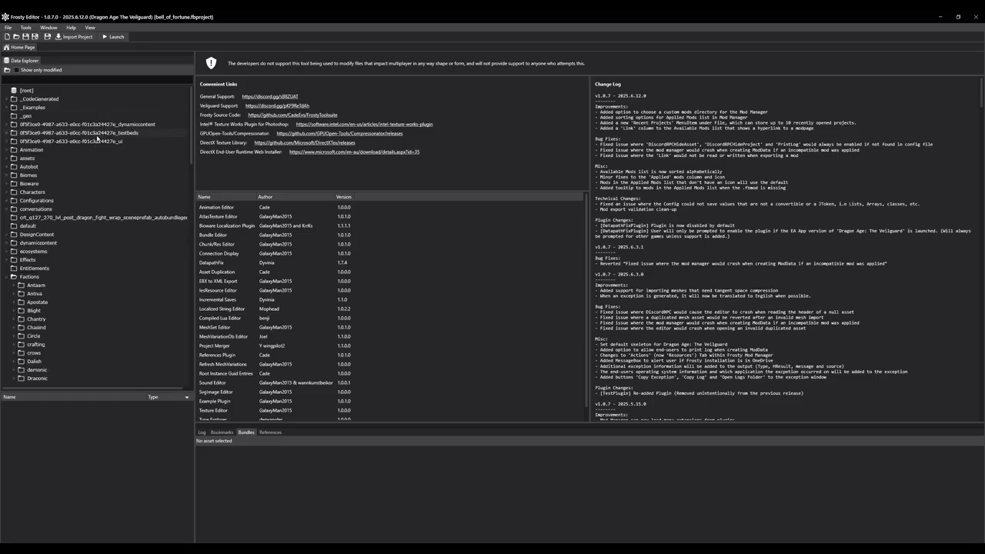
{"action": "scroll", "coordinate": [74, 227], "scroll_direction": "down", "scroll_amount": 10}
{"action": "scroll", "coordinate": [73, 231], "scroll_direction": "down", "scroll_amount": 1}
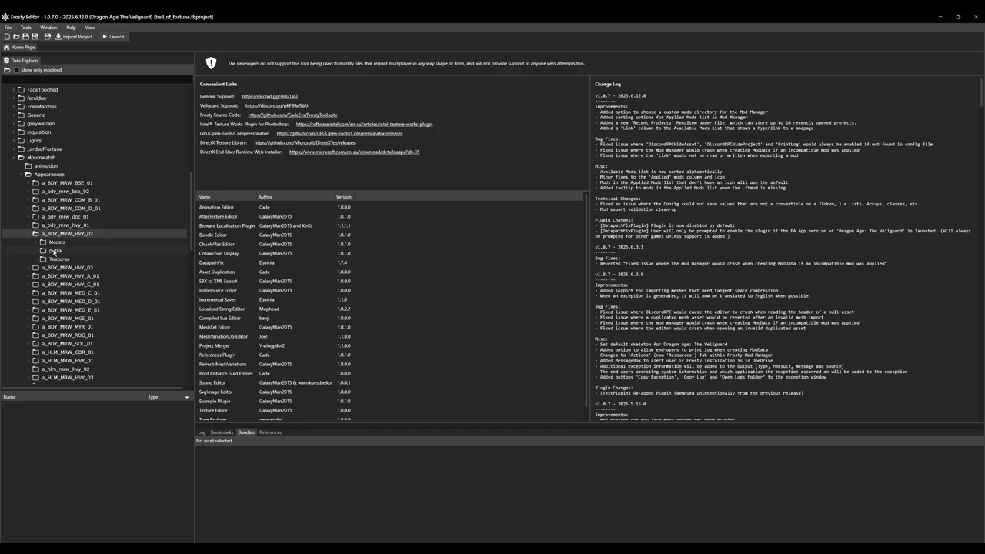
{"action": "left_click", "coordinate": [54, 259]}
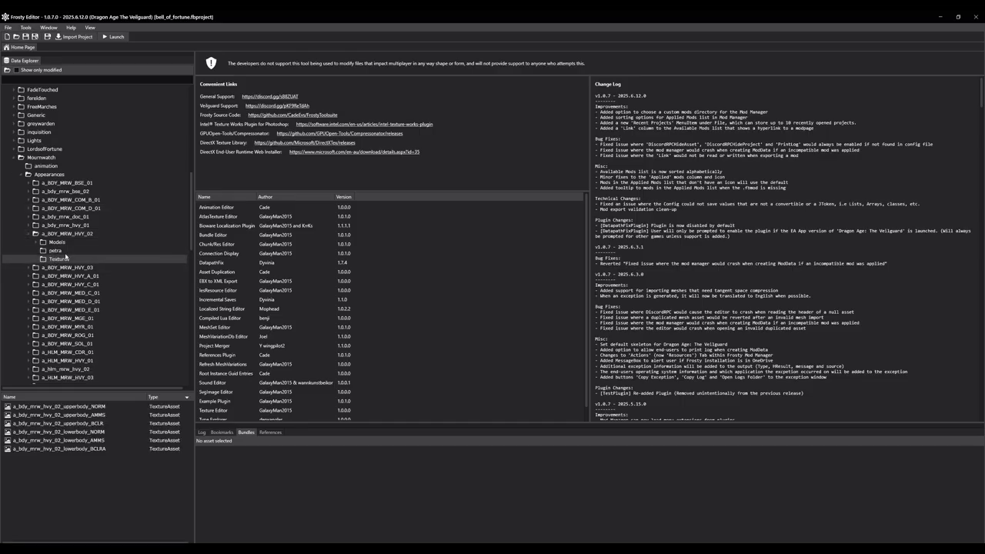
Open the upperbody NORM, AMMS and BCLR textures and check the compression format of each
{"action": "double_click", "coordinate": [86, 409]}
{"action": "double_click", "coordinate": [87, 418]}
{"action": "double_click", "coordinate": [89, 426]}
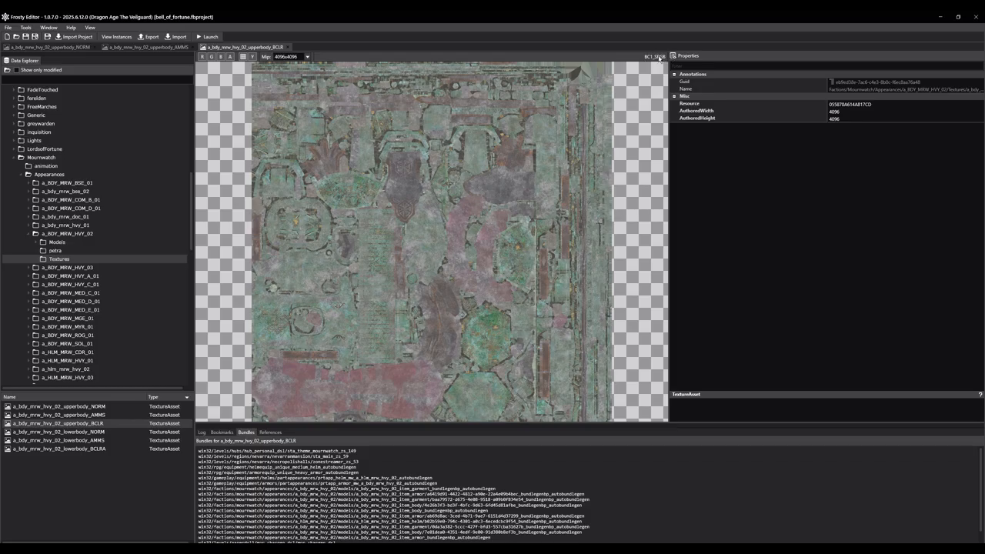
{"action": "left_click", "coordinate": [165, 47]}
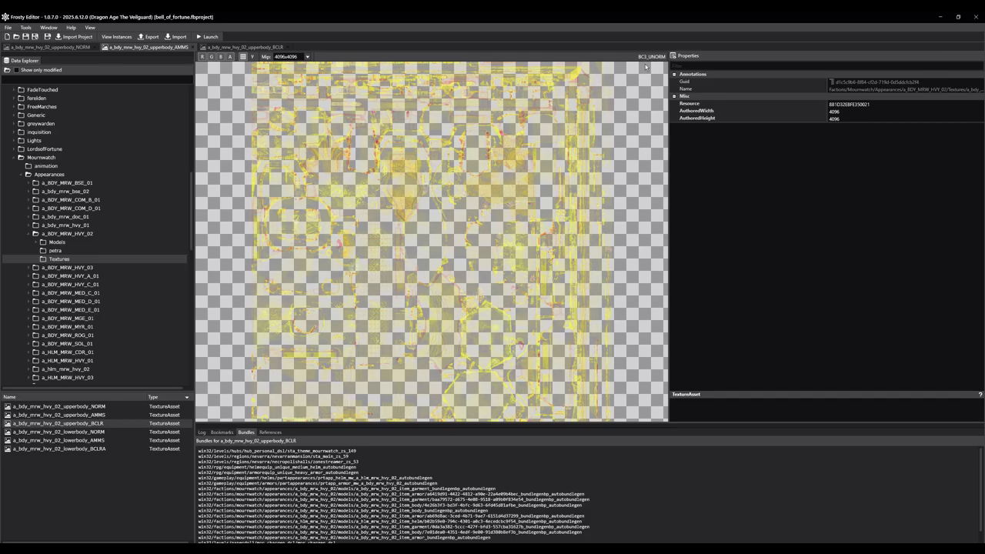
{"action": "left_click", "coordinate": [55, 49]}
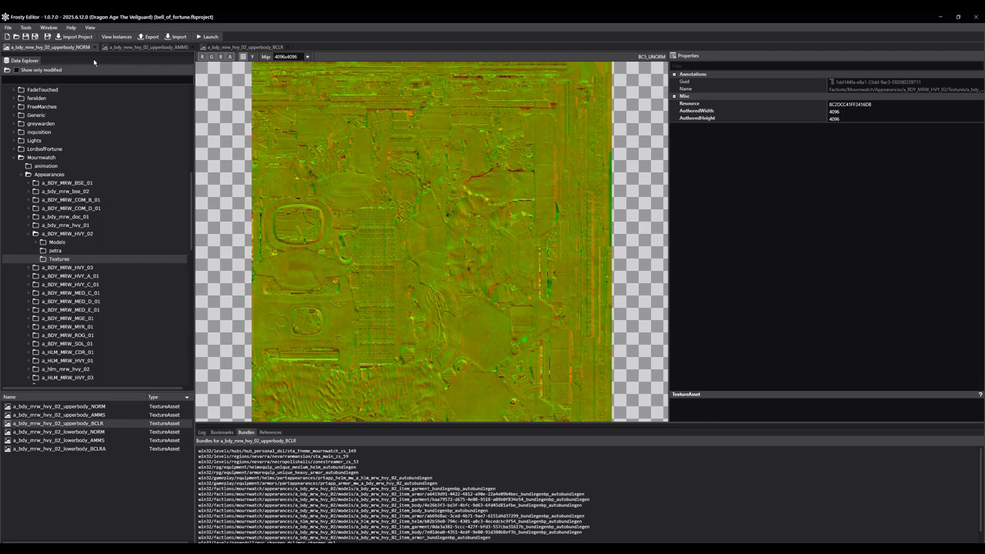
Start duplicating the a_bdy_mrw_hvy_02_upperbody_NORM texture with the petra folder as its destination
{"action": "left_click", "coordinate": [87, 407]}
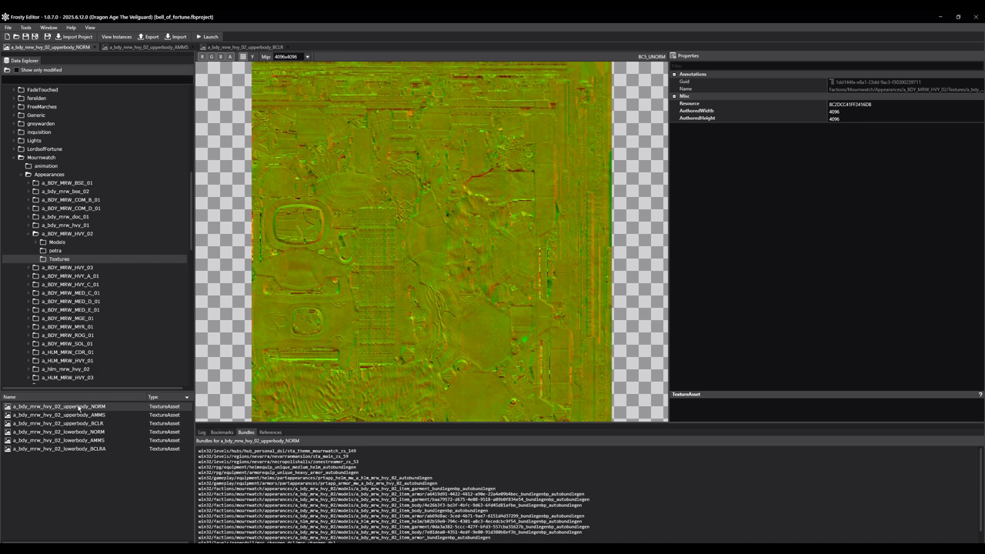
{"action": "right_click", "coordinate": [79, 407]}
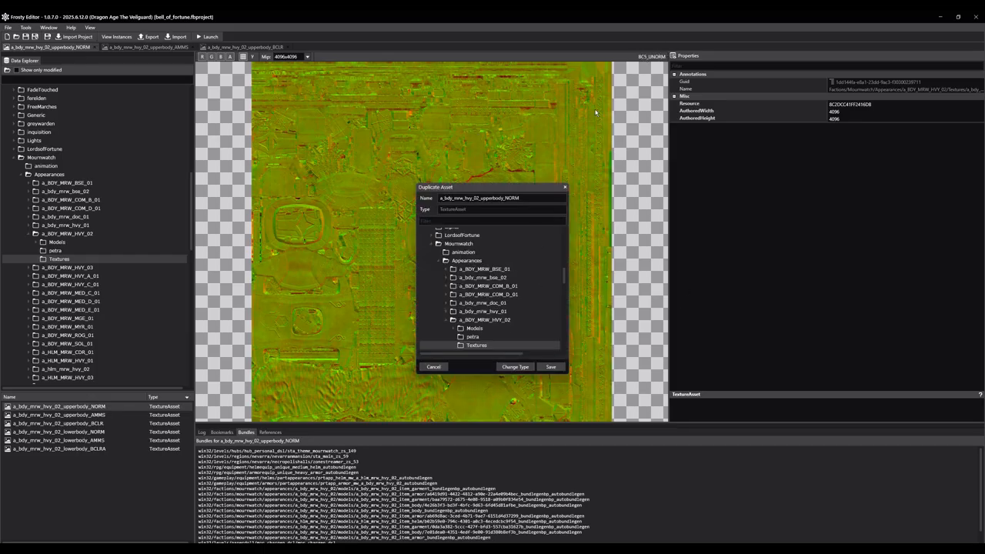
{"action": "left_click", "coordinate": [477, 337]}
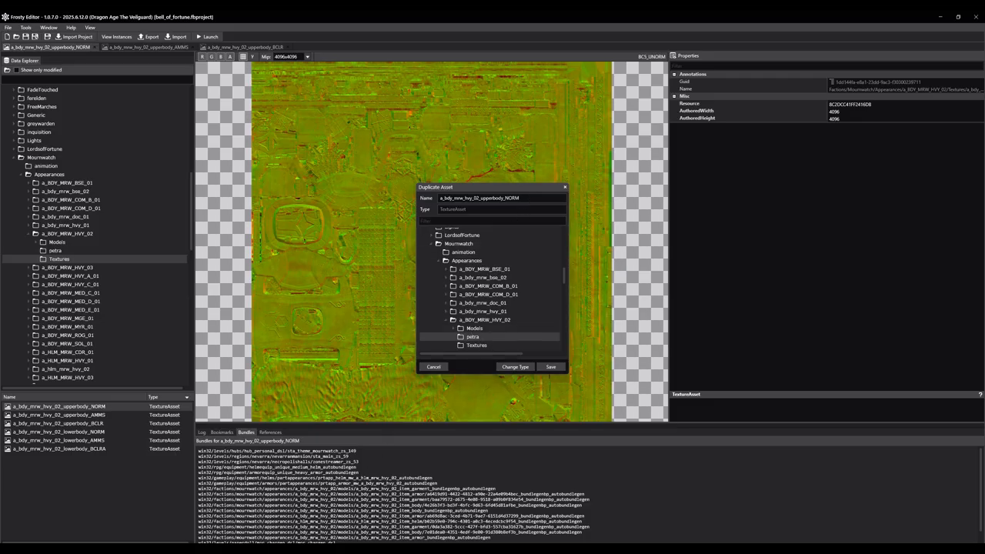
Switch to Blender, look through the outfit's mesh names in the outliner, and return to Frosty Editor
{"action": "left_click", "coordinate": [463, 548]}
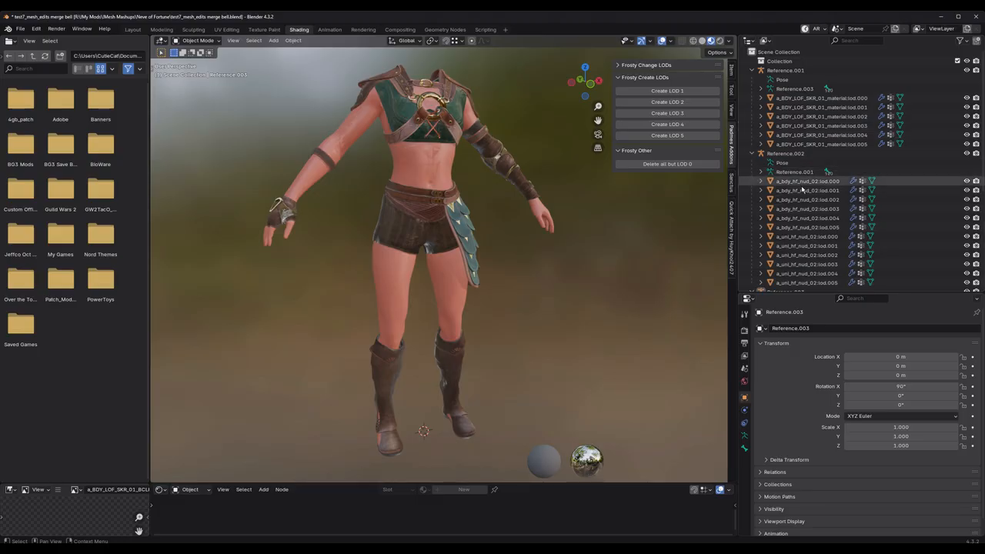
{"action": "scroll", "coordinate": [805, 197], "scroll_direction": "down", "scroll_amount": 5}
{"action": "scroll", "coordinate": [804, 198], "scroll_direction": "down", "scroll_amount": 1}
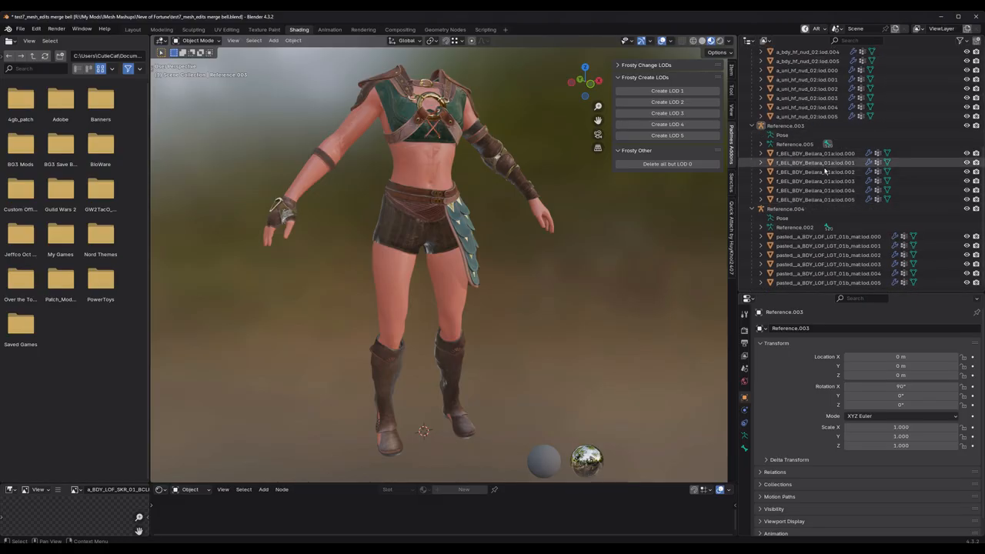
{"action": "left_click", "coordinate": [940, 16]}
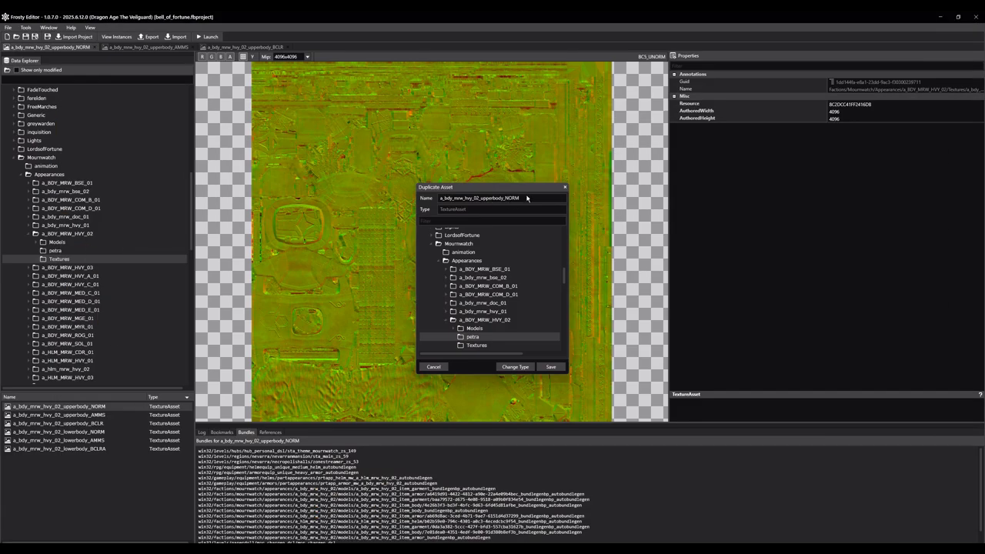
Replace the copy's name with panopoly_BCLR_petra_bell_of_fortune and change its panopoly prefix to lowercase bellara
{"action": "key", "text": "ctrl+a"}
{"action": "type", "text": "panopoly_BCLR_petra_bell_of_fortune"}
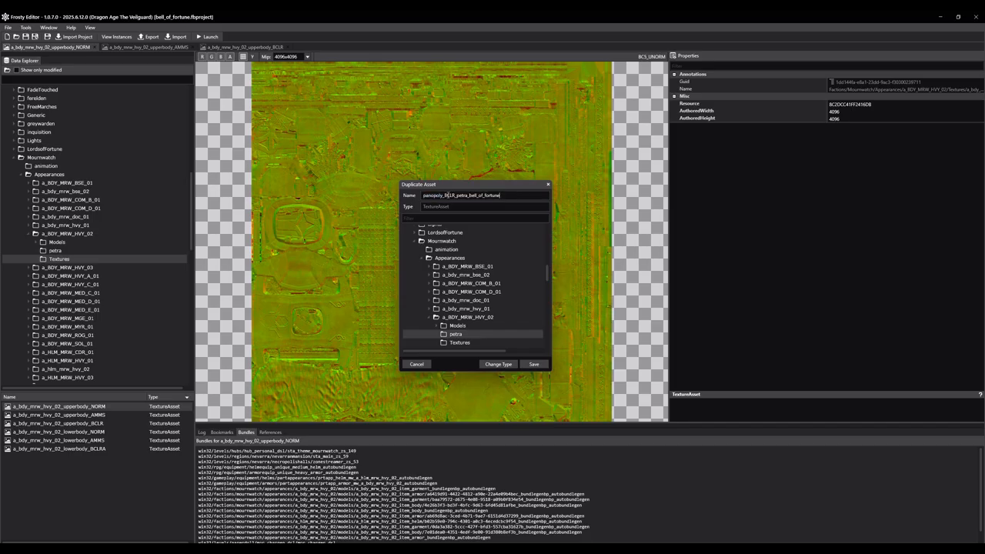
{"action": "left_click_drag", "start_coordinate": [445, 195], "coordinate": [387, 193]}
{"action": "type", "text": "BEL_"}
{"action": "type", "text": "LARA"}
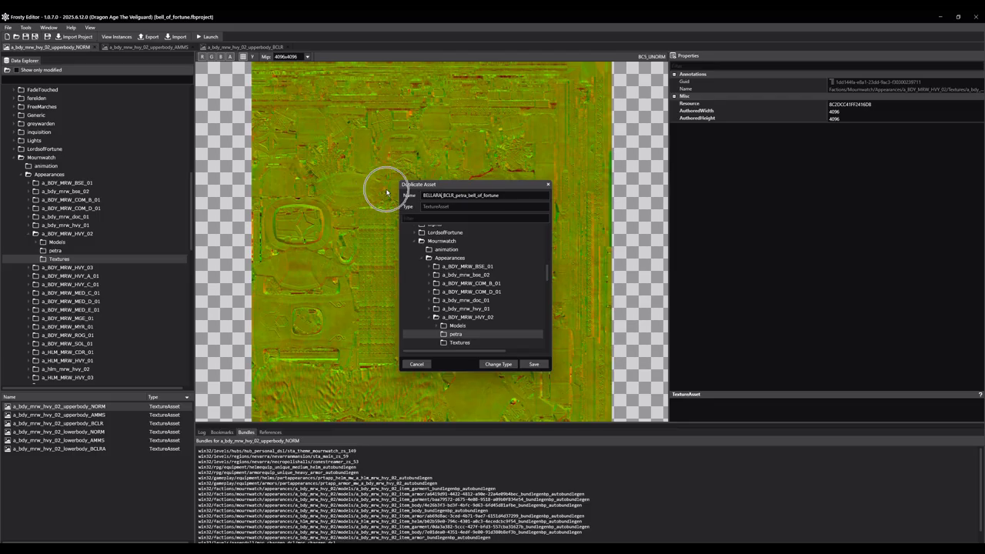
{"action": "key", "text": "BackSpace"}
{"action": "key", "text": "BackSpace"}
{"action": "key", "text": "BackSpace"}
{"action": "key", "text": "BackSpace"}
{"action": "key", "text": "BackSpace"}
{"action": "key", "text": "BackSpace"}
{"action": "key", "text": "BackSpace"}
{"action": "type", "text": "bellara"}
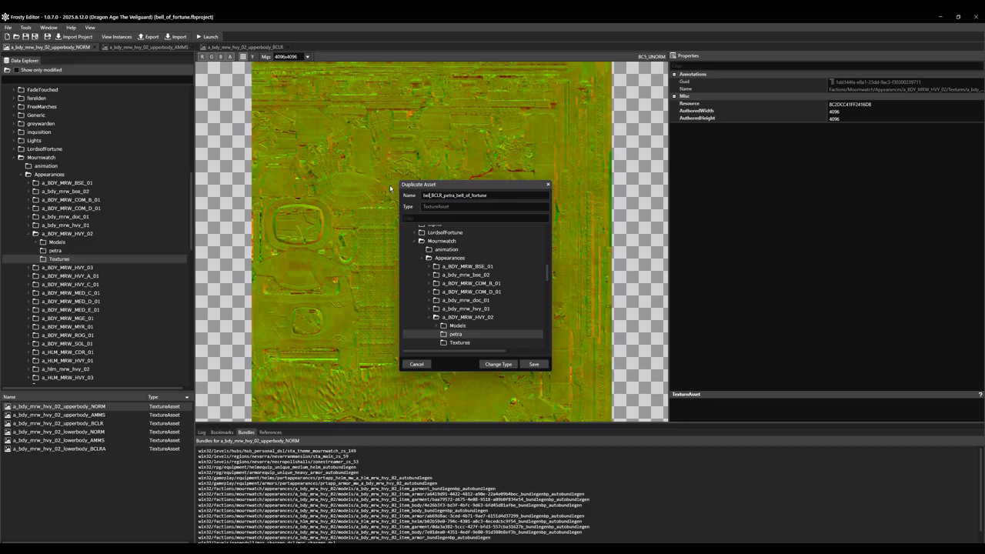
Change BCLR to NORM in the copy's name, copy the full name, and save the duplicate into the petra folder
{"action": "left_click_drag", "start_coordinate": [450, 195], "coordinate": [438, 196]}
{"action": "key", "text": "BackSpace"}
{"action": "type", "text": "NORM"}
{"action": "key", "text": "ctrl+a"}
{"action": "key", "text": "ctrl+c"}
{"action": "left_click", "coordinate": [454, 336]}
{"action": "left_click", "coordinate": [534, 364]}
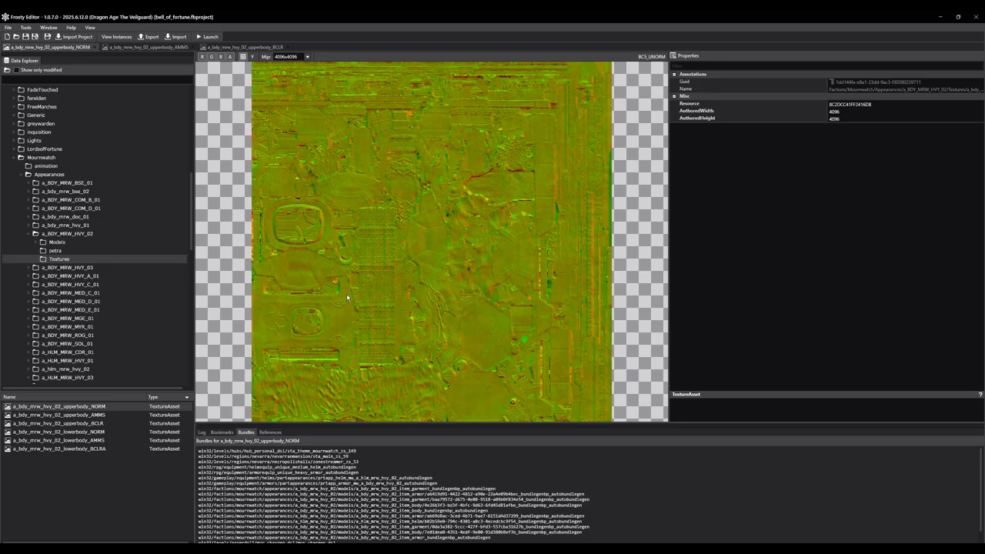
Duplicate the upperbody_AMMS texture as bellara_AMMS_petra_bell_of_fortune into the petra folder without adding it to the original's bundles
{"action": "left_click", "coordinate": [95, 251]}
{"action": "scroll", "coordinate": [97, 260], "scroll_direction": "up", "scroll_amount": 2}
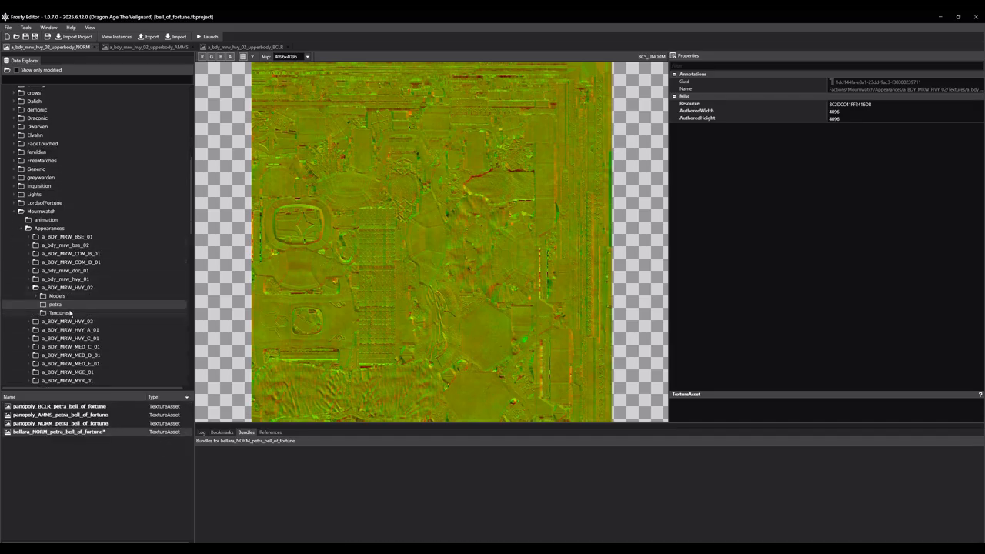
{"action": "left_click", "coordinate": [60, 312]}
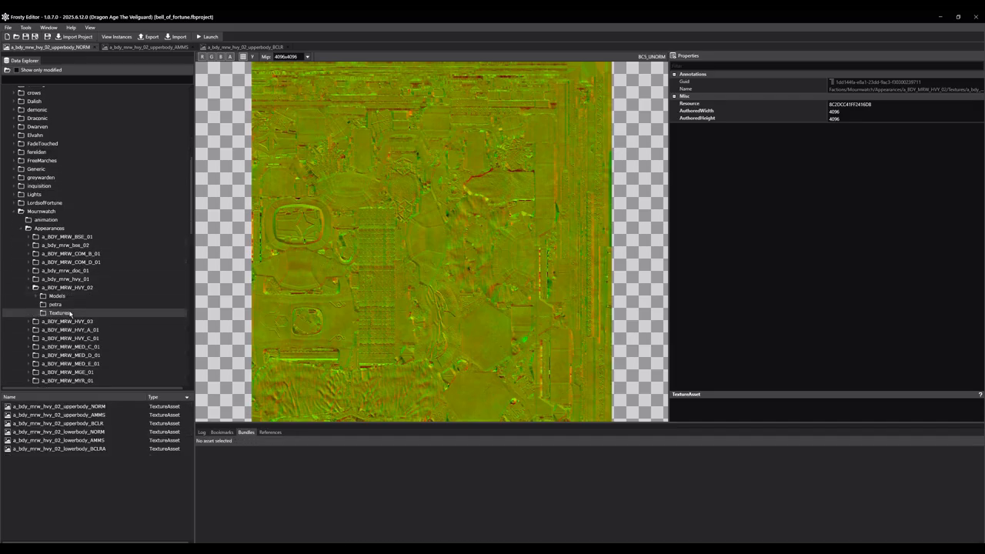
{"action": "right_click", "coordinate": [76, 416]}
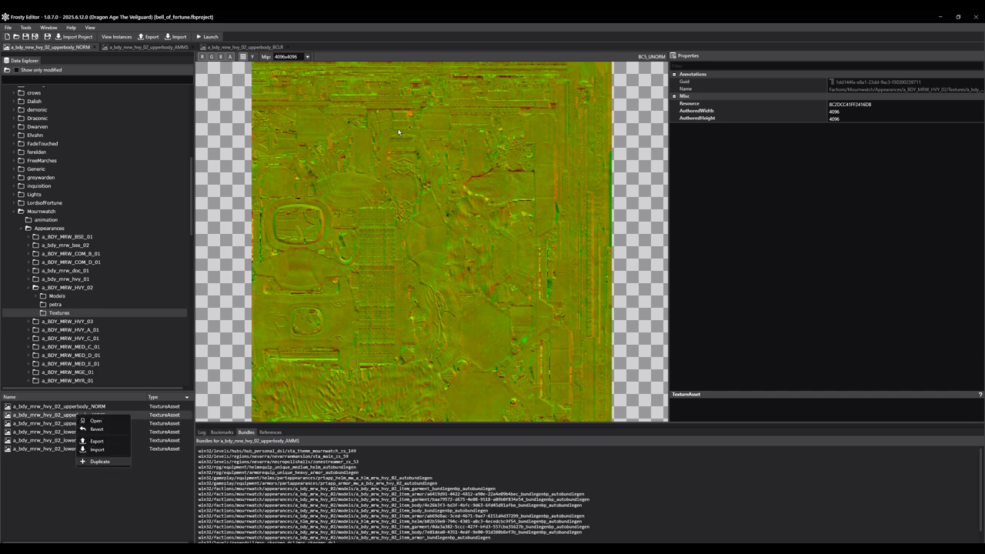
{"action": "left_click", "coordinate": [100, 461]}
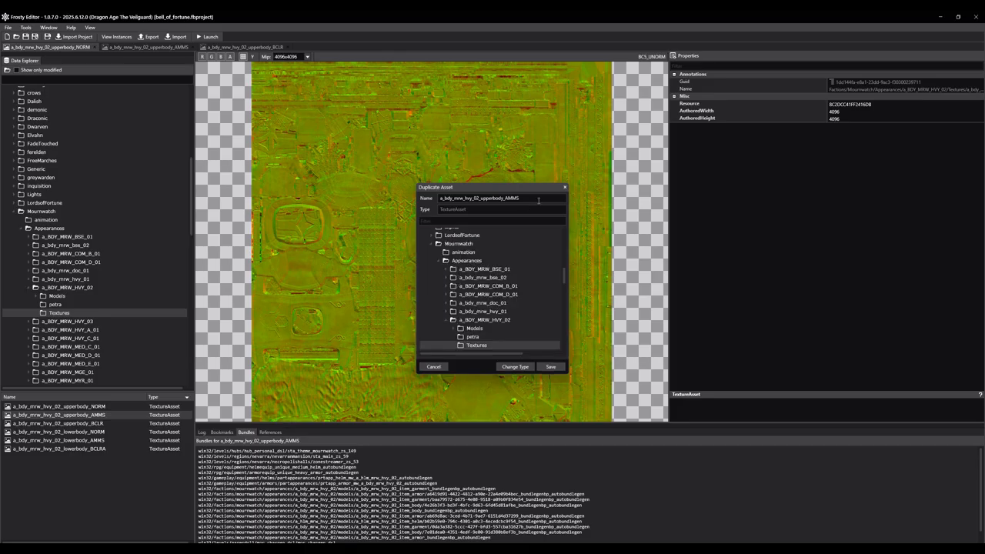
{"action": "key", "text": "ctrl+a"}
{"action": "key", "text": "ctrl+v"}
{"action": "left_click_drag", "start_coordinate": [470, 198], "coordinate": [458, 197]}
{"action": "type", "text": "AMMS"}
{"action": "left_click", "coordinate": [473, 336]}
{"action": "left_click", "coordinate": [548, 367]}
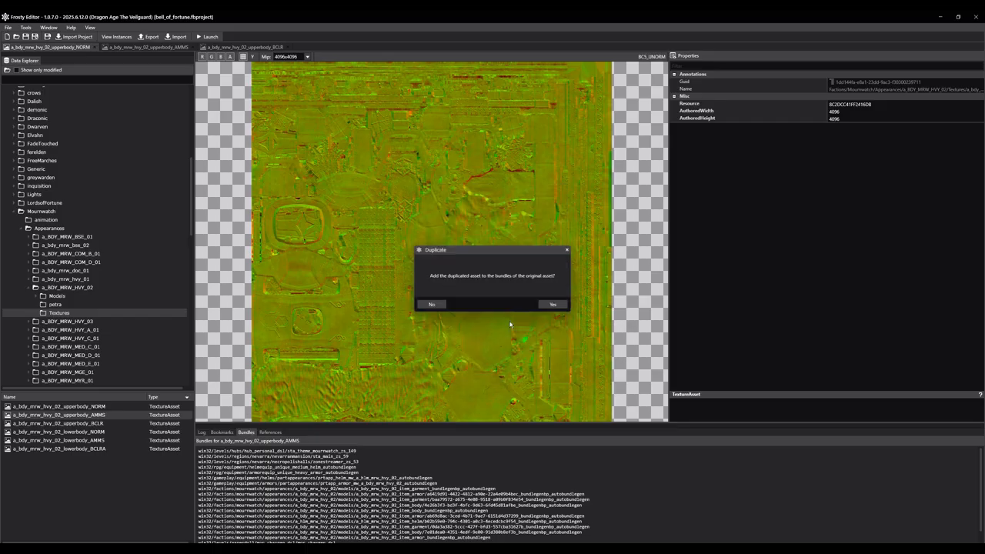
{"action": "left_click", "coordinate": [444, 306]}
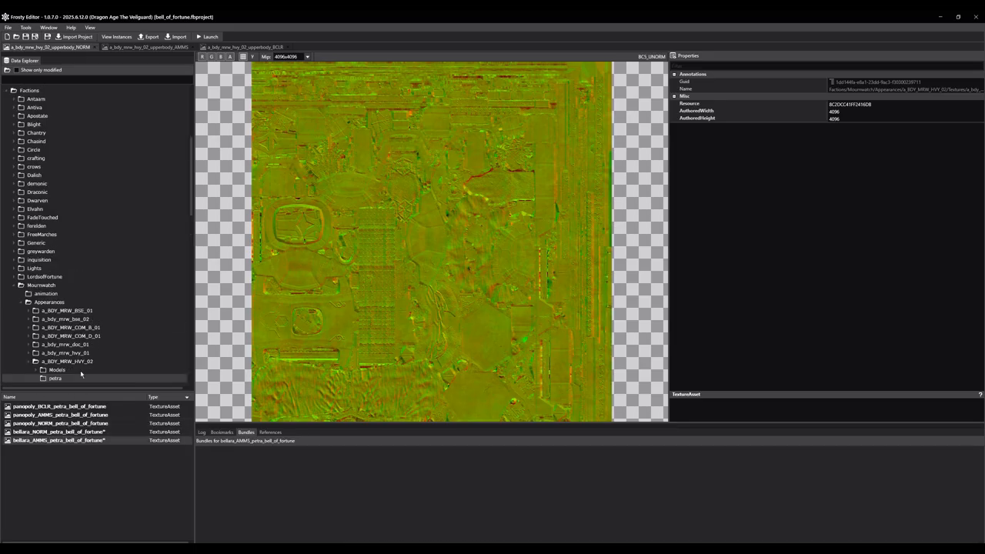
Start a duplicate of the upperbody_BCLR texture from the Textures folder and name it bellara_BCLR_petra_bell_of_fortune
{"action": "left_click", "coordinate": [68, 368]}
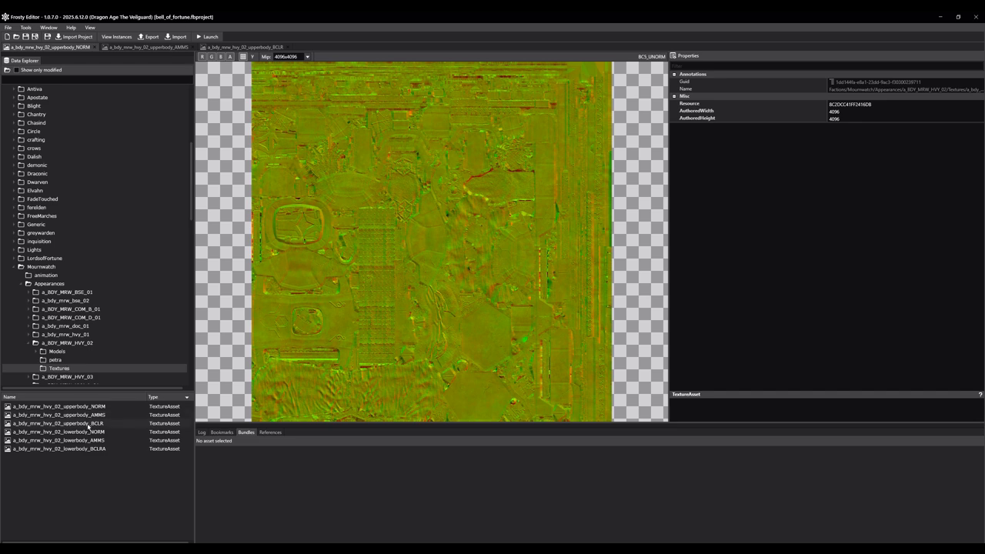
{"action": "right_click", "coordinate": [88, 424]}
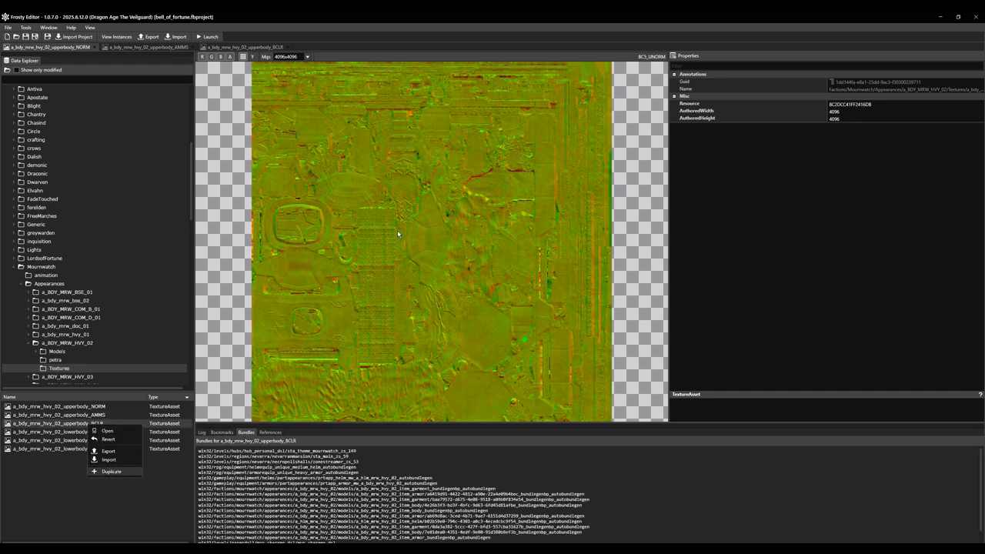
{"action": "left_click", "coordinate": [111, 471]}
{"action": "key", "text": "ctrl+a"}
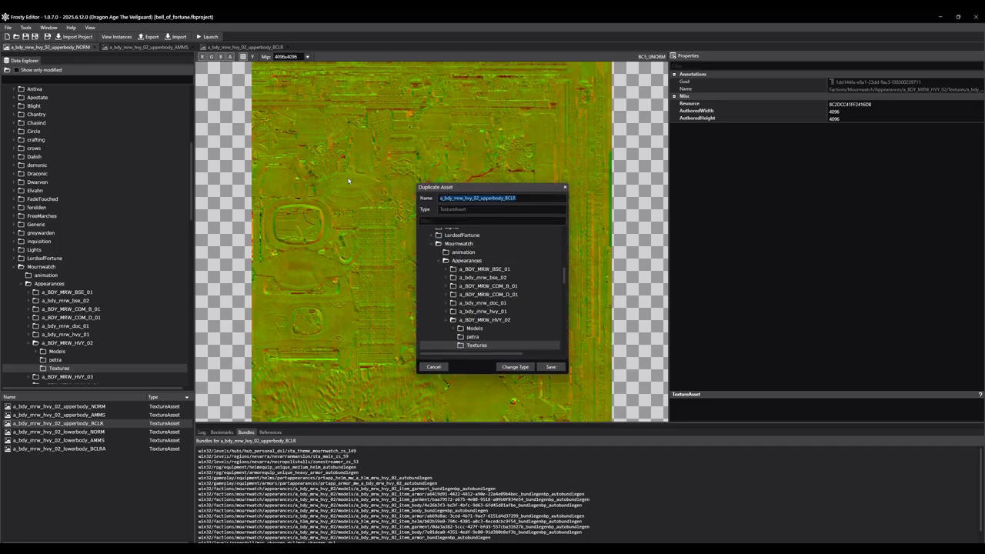
{"action": "key", "text": "ctrl+v"}
{"action": "left_click_drag", "start_coordinate": [469, 198], "coordinate": [456, 198]}
{"action": "type", "text": "BCLR"}
Store the duplicate in the petra folder without adding it to the original's bundles, and save the project
{"action": "left_click", "coordinate": [472, 336]}
{"action": "left_click", "coordinate": [551, 366]}
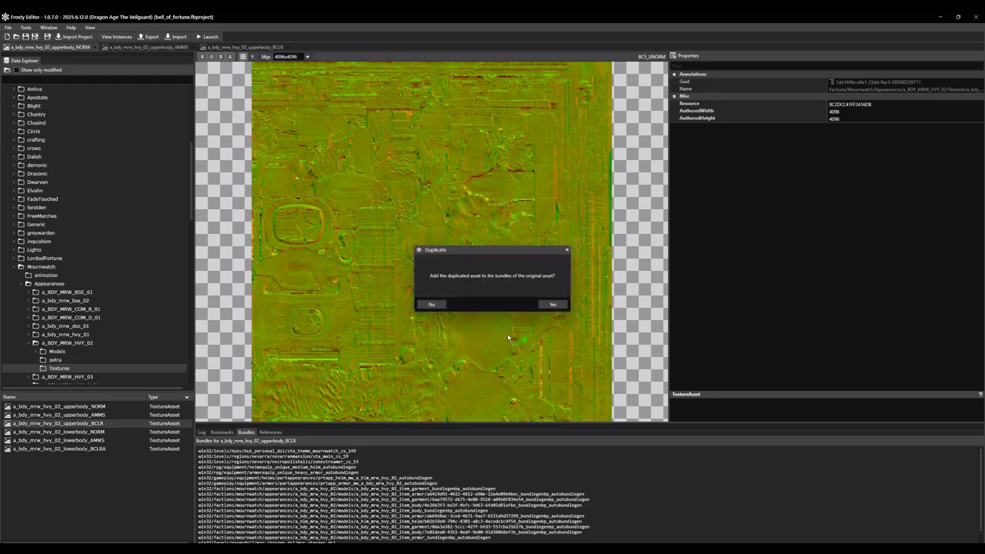
{"action": "left_click", "coordinate": [433, 305]}
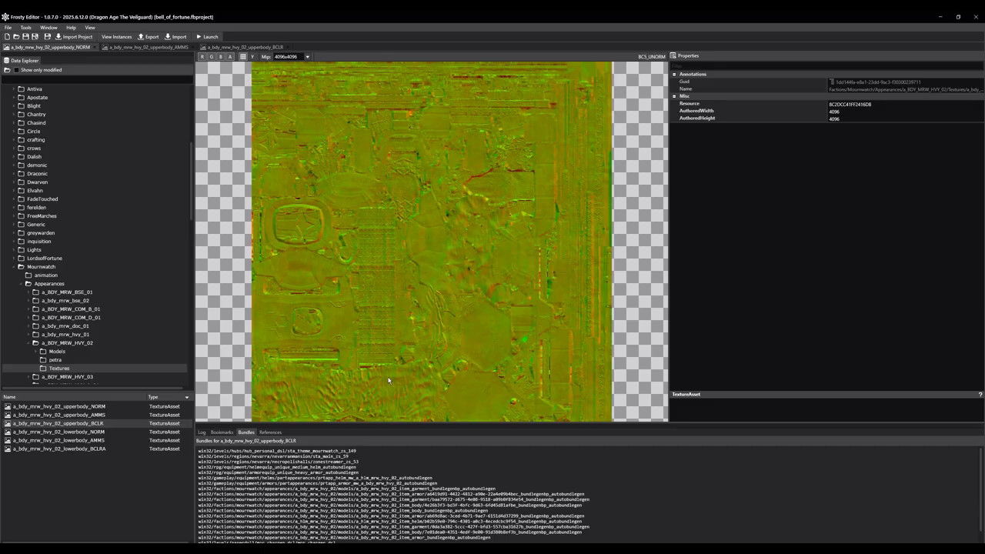
{"action": "key", "text": "ctrl+s"}
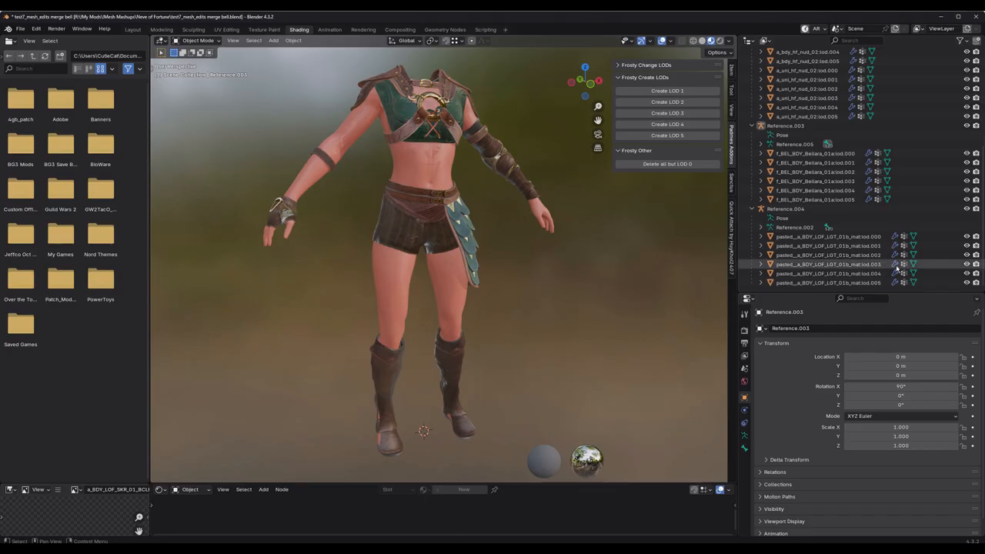
Examine the outfit's mesh names in Blender's outliner and return to Frosty Editor
{"action": "scroll", "coordinate": [837, 237], "scroll_direction": "up", "scroll_amount": 5}
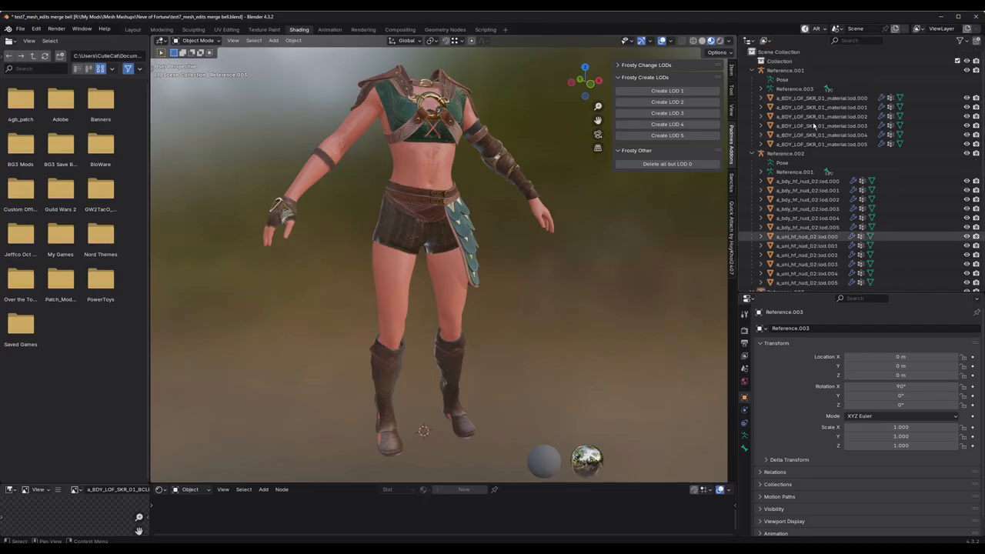
{"action": "scroll", "coordinate": [819, 224], "scroll_direction": "down", "scroll_amount": 5}
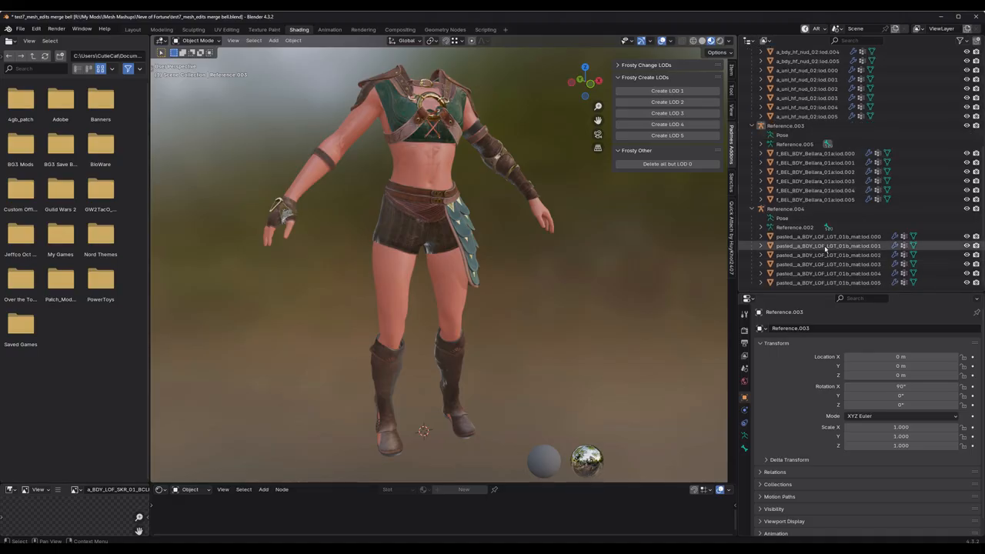
{"action": "left_click", "coordinate": [940, 17]}
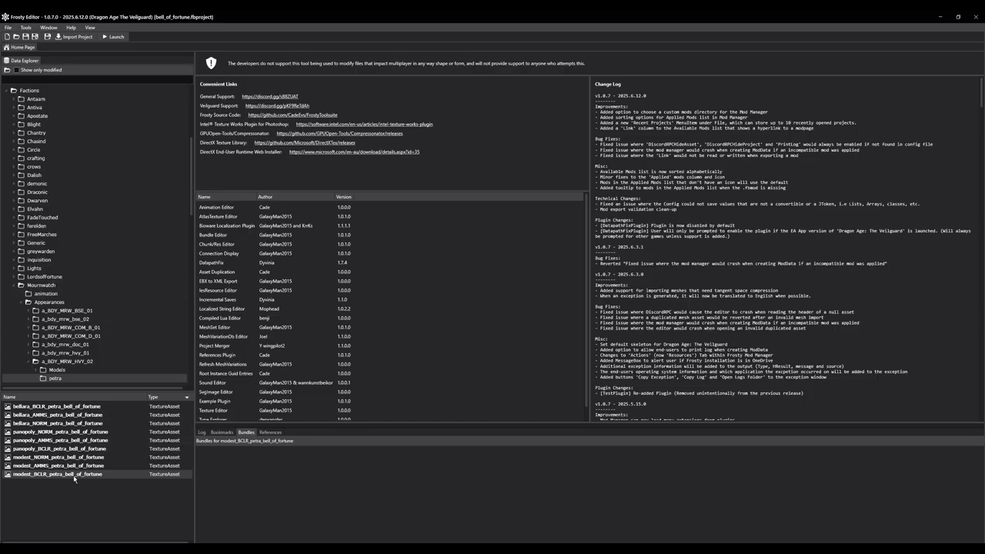
Open the Textures folder of a_bdy_lof_lgt_01 under LordsofFortune Appearances and sort its assets by name
{"action": "double_click", "coordinate": [51, 278]}
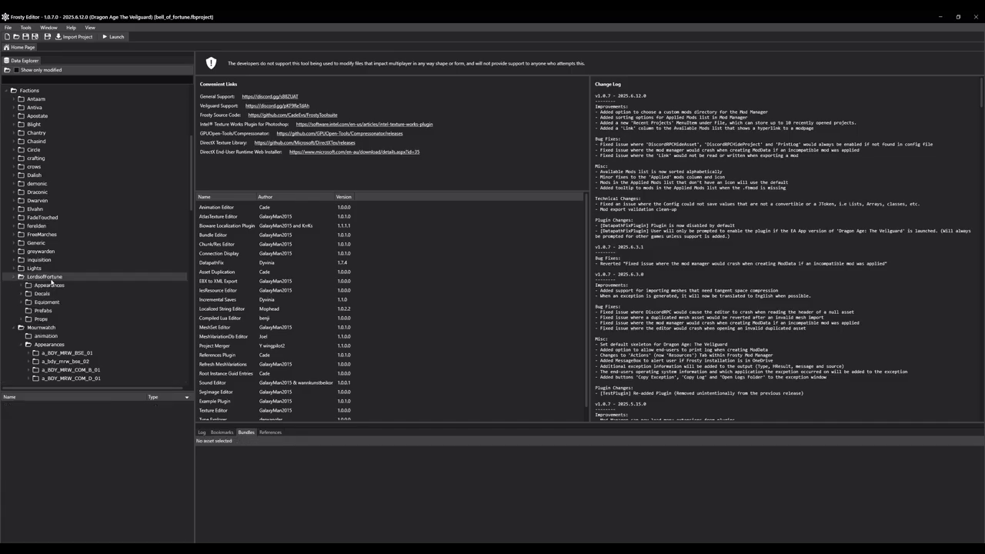
{"action": "double_click", "coordinate": [56, 287]}
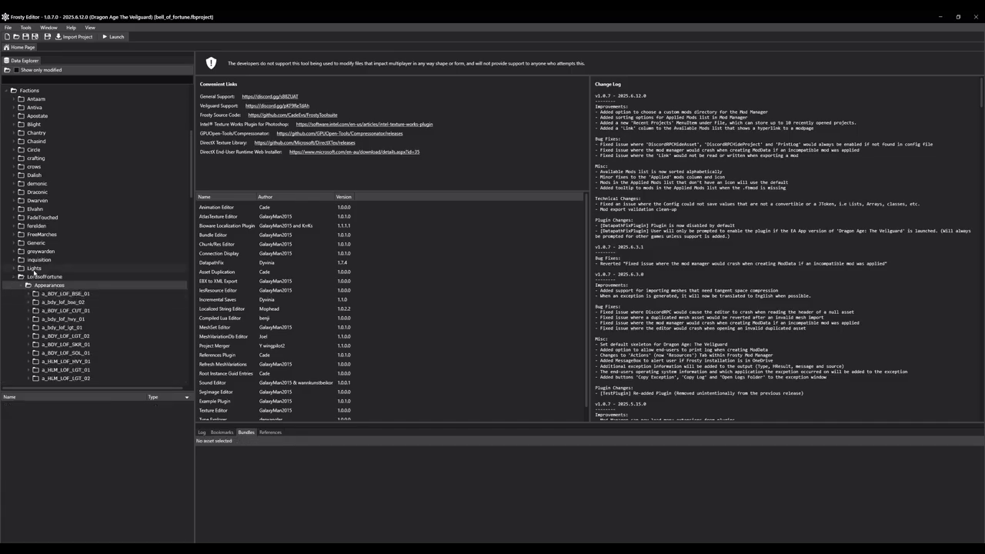
{"action": "scroll", "coordinate": [38, 270], "scroll_direction": "down", "scroll_amount": 1}
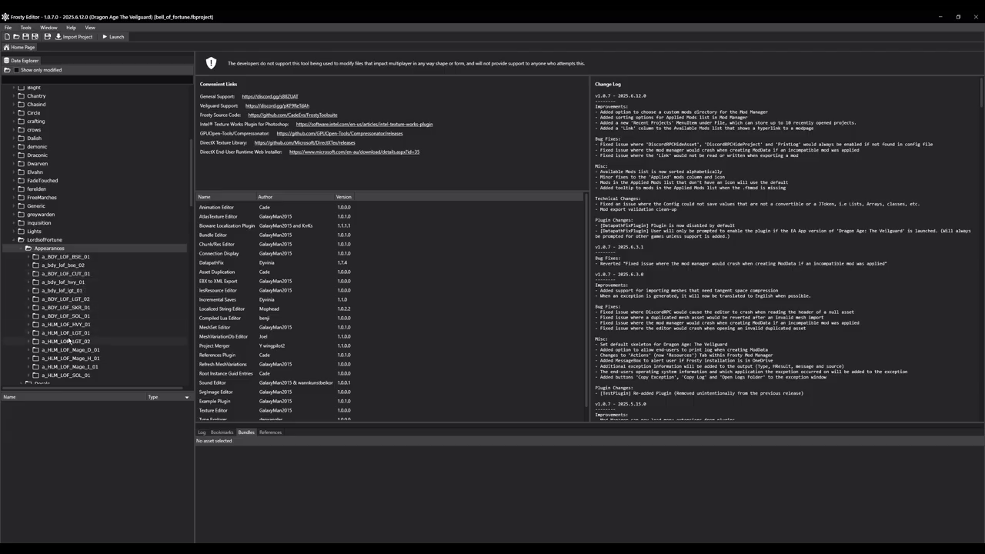
{"action": "double_click", "coordinate": [76, 291]}
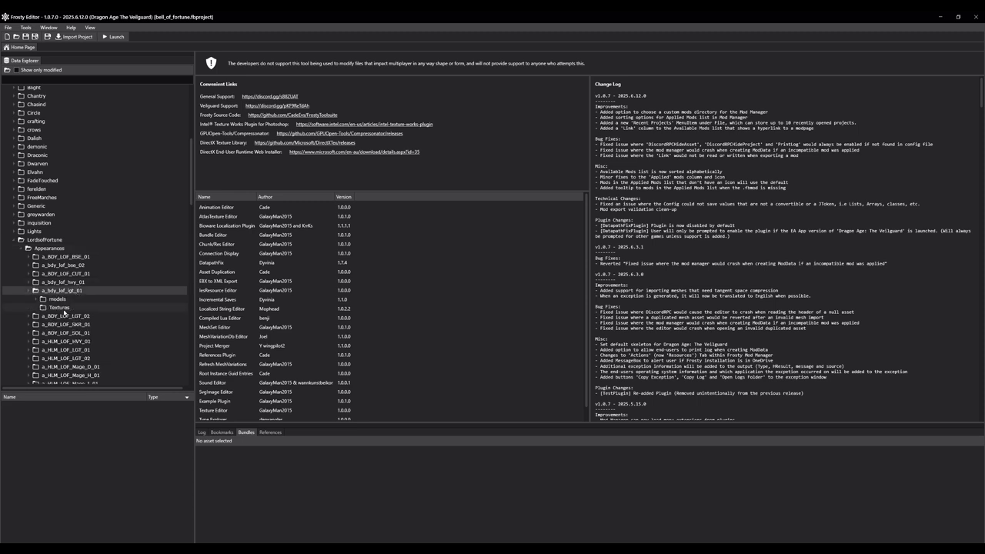
{"action": "left_click", "coordinate": [62, 308]}
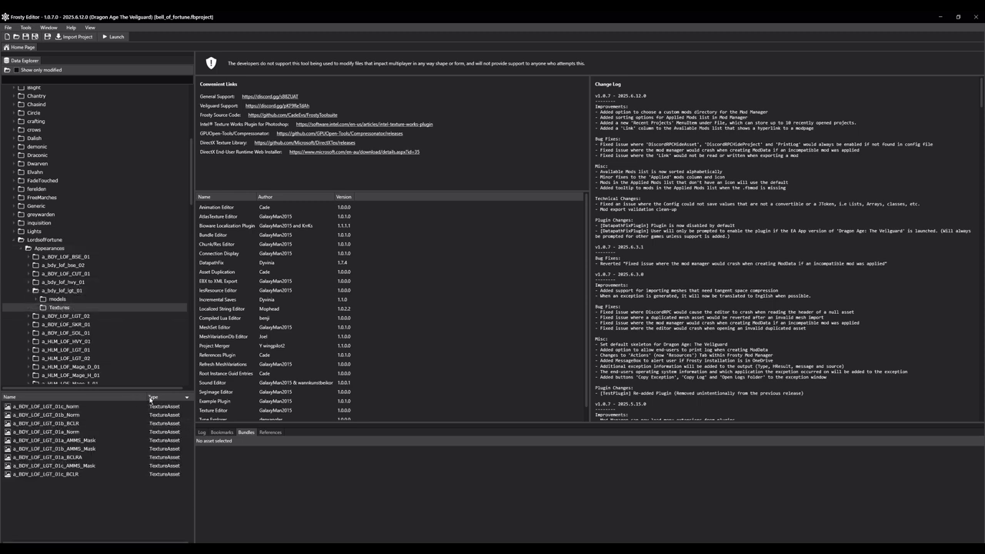
{"action": "left_click", "coordinate": [108, 397]}
Preview the a_BDY_LOF_LGT_01a AMMS_Mask and BCLRA textures, close them, and preview a_BDY_LOF_LGT_01b_BCLR
{"action": "left_click", "coordinate": [66, 407]}
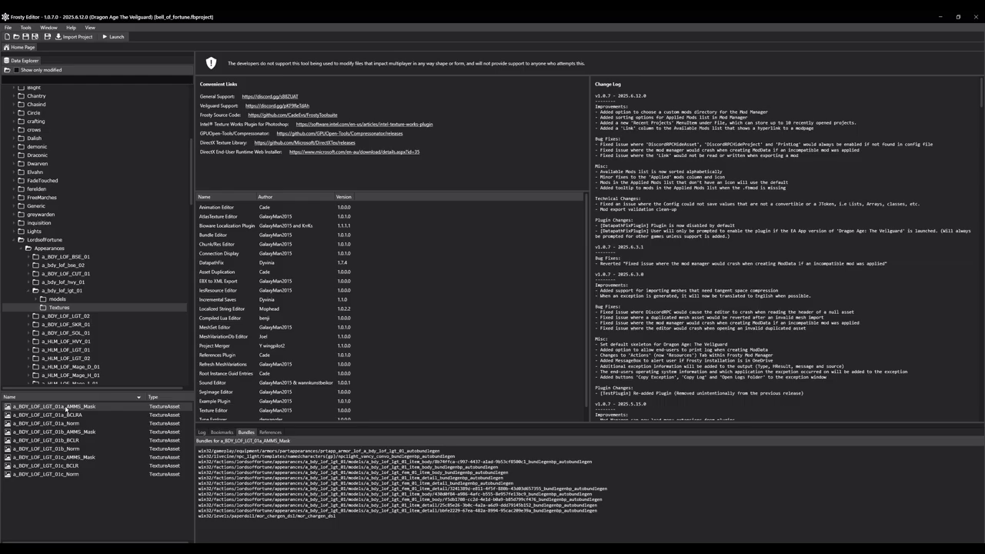
{"action": "double_click", "coordinate": [66, 407]}
{"action": "double_click", "coordinate": [62, 414]}
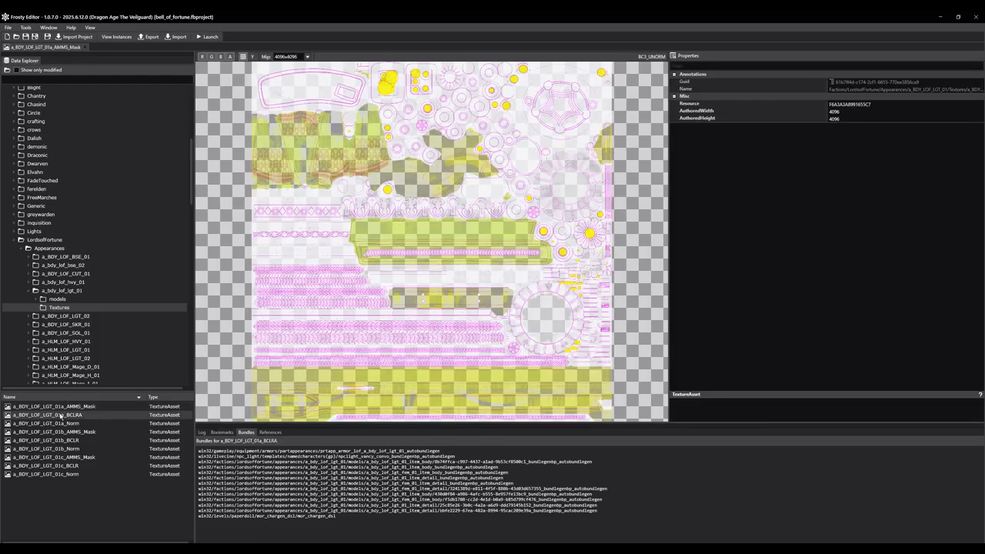
{"action": "left_click", "coordinate": [85, 47]}
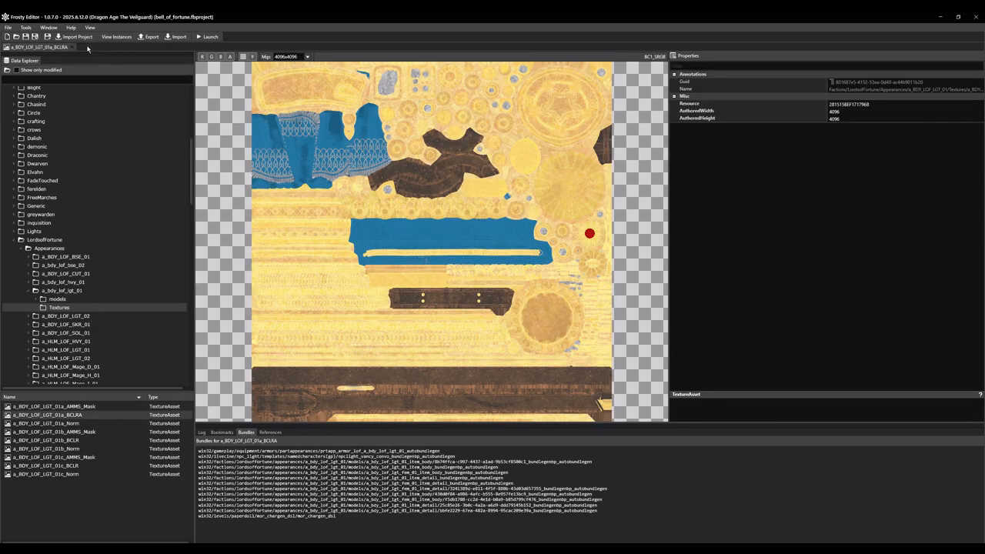
{"action": "left_click", "coordinate": [74, 47]}
{"action": "left_click", "coordinate": [75, 441]}
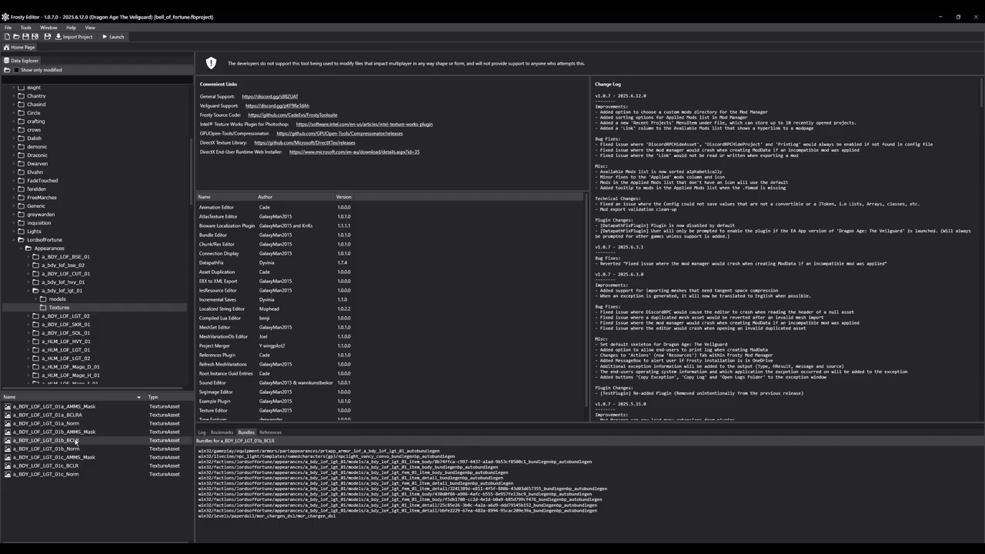
{"action": "double_click", "coordinate": [75, 441]}
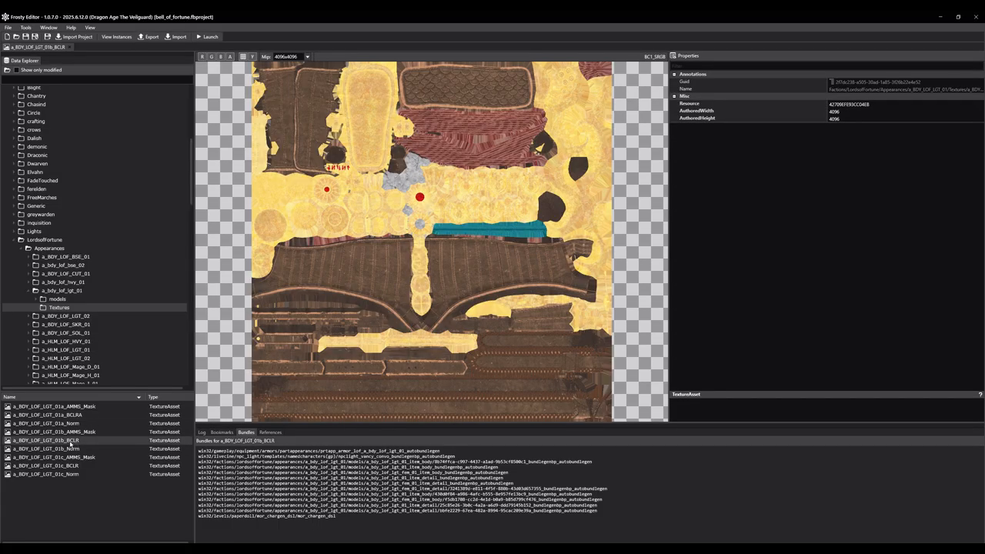
{"action": "right_click", "coordinate": [70, 444]}
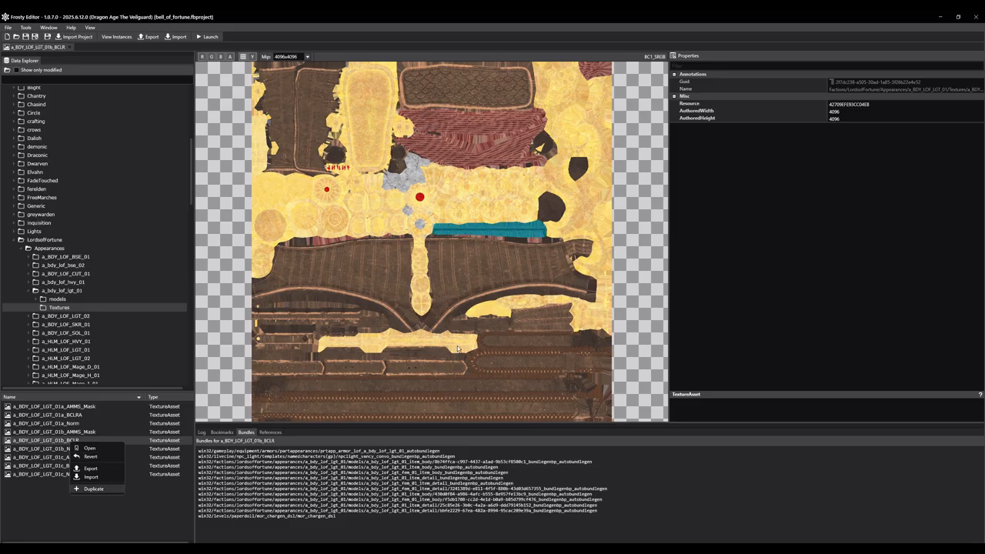
{"action": "key", "text": "Return"}
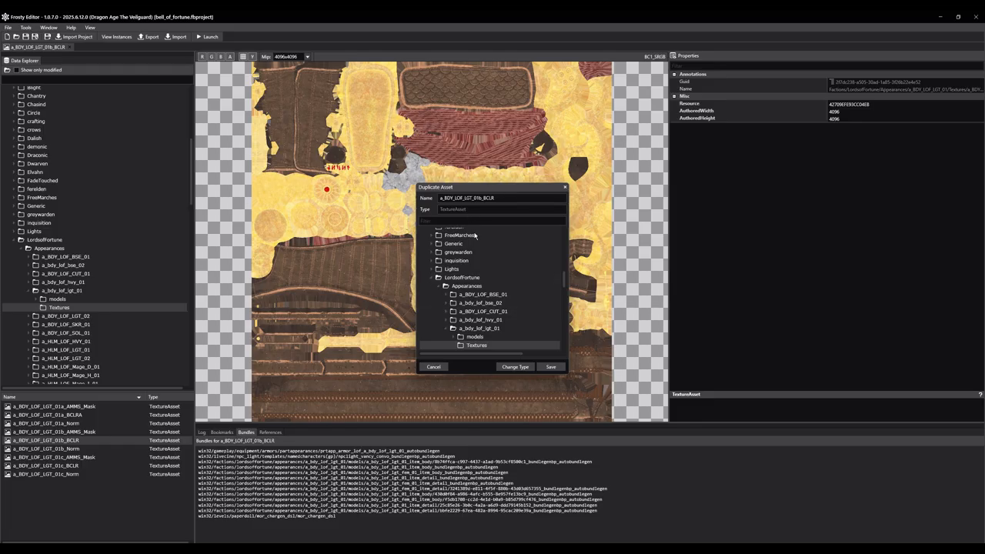
{"action": "scroll", "coordinate": [454, 287], "scroll_direction": "down", "scroll_amount": 4}
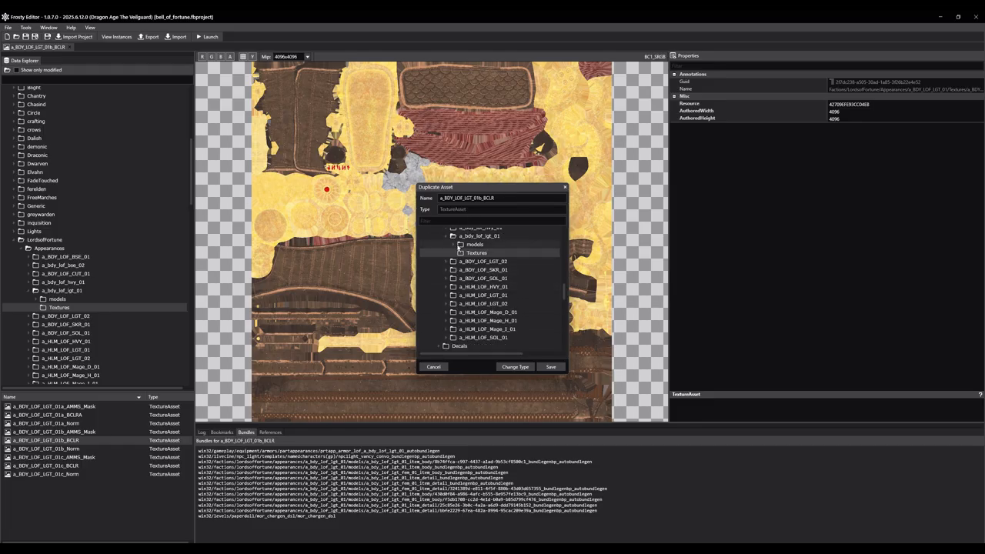
{"action": "scroll", "coordinate": [454, 285], "scroll_direction": "down", "scroll_amount": 2}
{"action": "scroll", "coordinate": [448, 265], "scroll_direction": "down", "scroll_amount": 2}
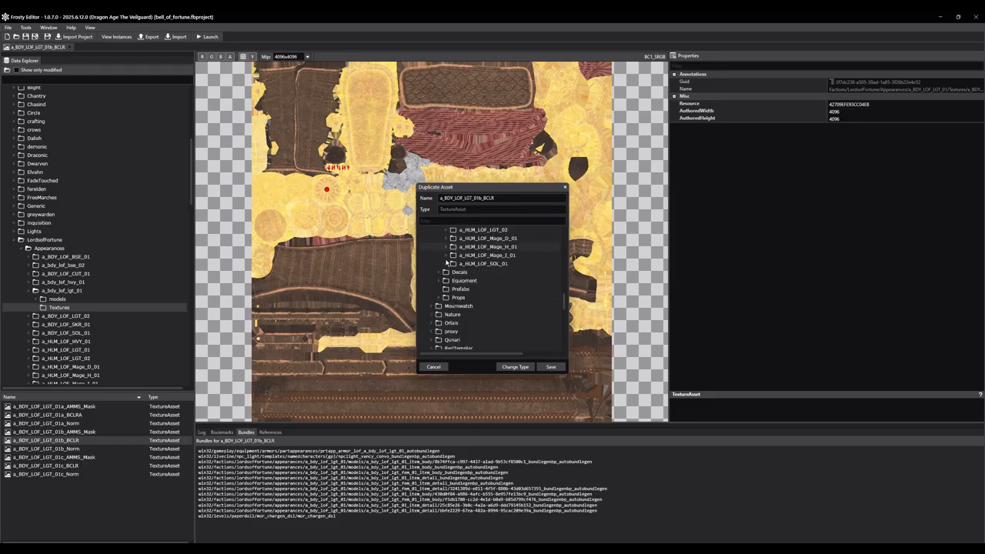
{"action": "left_click", "coordinate": [432, 307]}
{"action": "scroll", "coordinate": [443, 299], "scroll_direction": "down", "scroll_amount": 2}
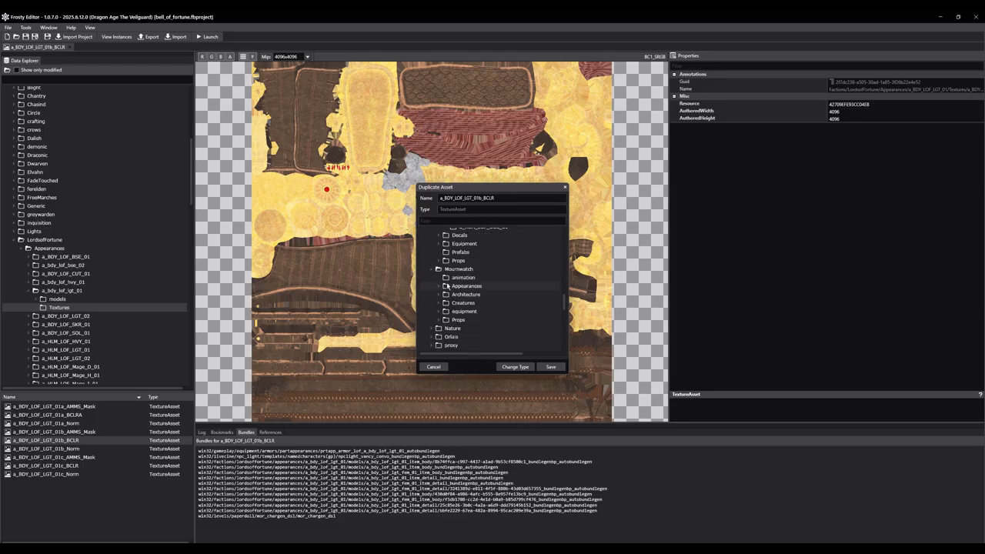
{"action": "left_click", "coordinate": [441, 286]}
{"action": "scroll", "coordinate": [445, 297], "scroll_direction": "down", "scroll_amount": 2}
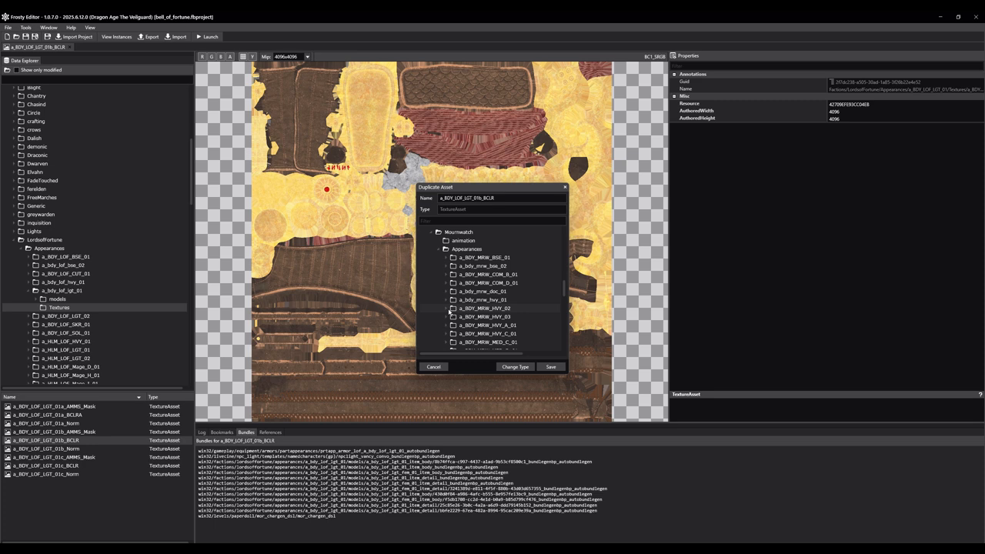
{"action": "left_click", "coordinate": [449, 307]}
{"action": "scroll", "coordinate": [449, 308], "scroll_direction": "down", "scroll_amount": 1}
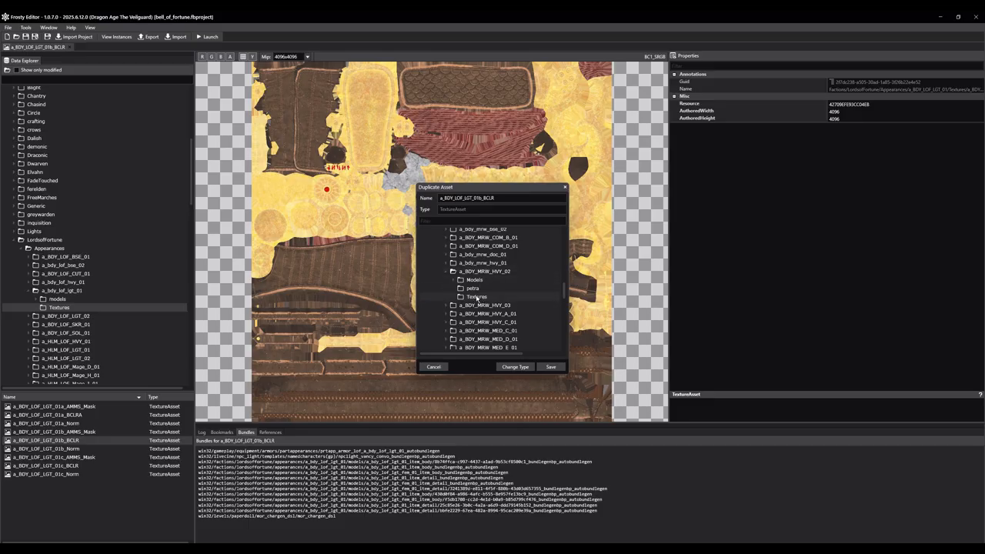
{"action": "left_click", "coordinate": [435, 367]}
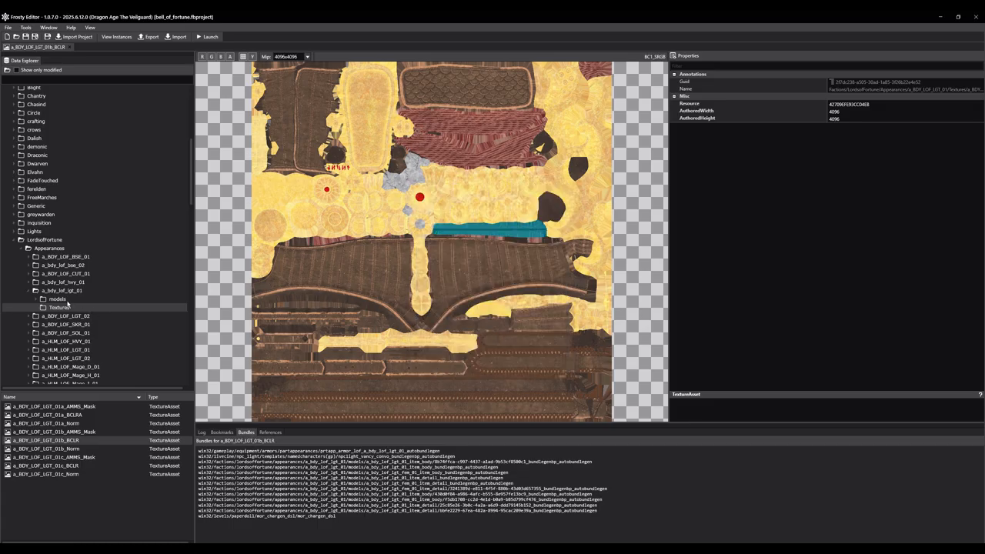
Collapse the LordsofFortune Appearances folder and preview bellara_BCLR_petra_bell_of_fortune from a_BDY_MRW_HVY_02's petra folder
{"action": "left_click", "coordinate": [27, 249]}
{"action": "scroll", "coordinate": [51, 303], "scroll_direction": "down", "scroll_amount": 2}
{"action": "scroll", "coordinate": [51, 302], "scroll_direction": "down", "scroll_amount": 1}
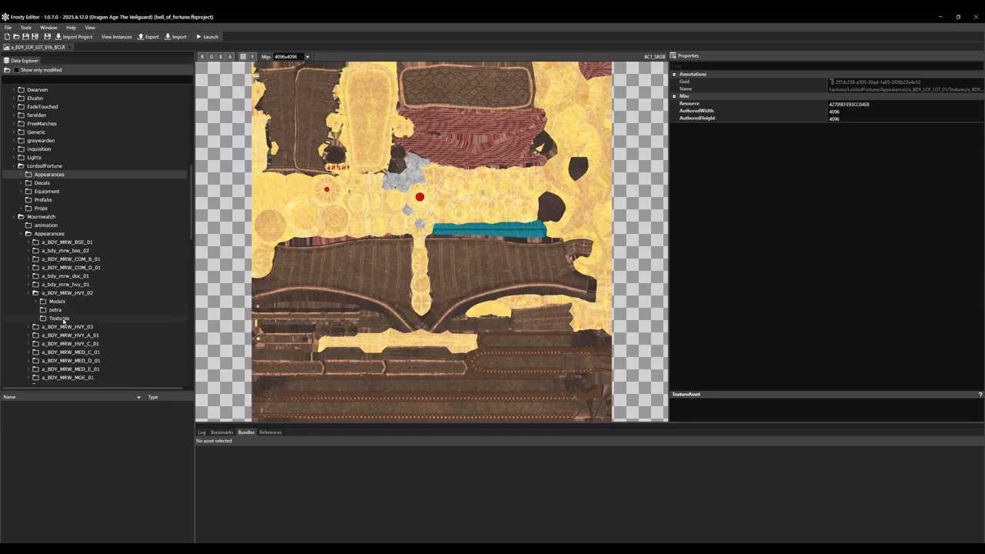
{"action": "left_click", "coordinate": [62, 317]}
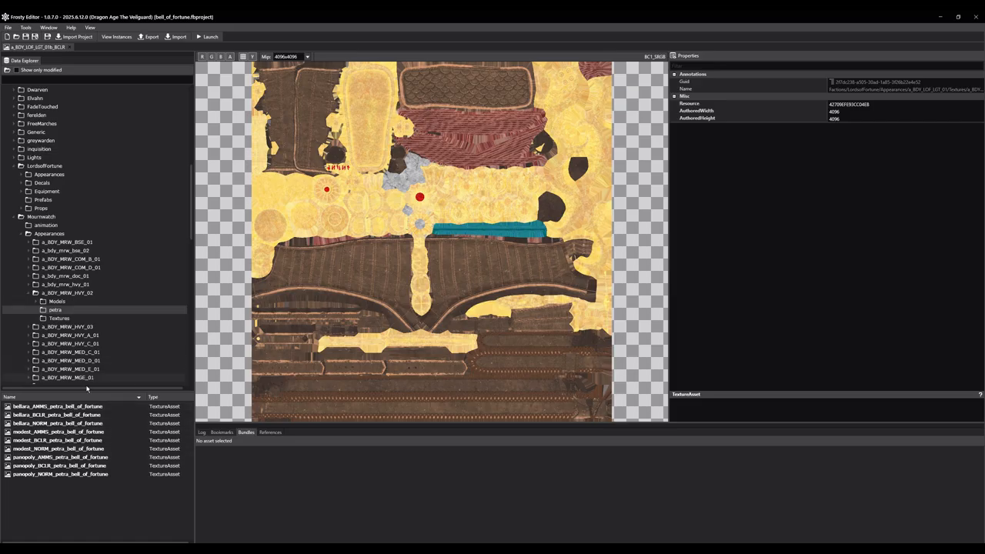
{"action": "double_click", "coordinate": [55, 416]}
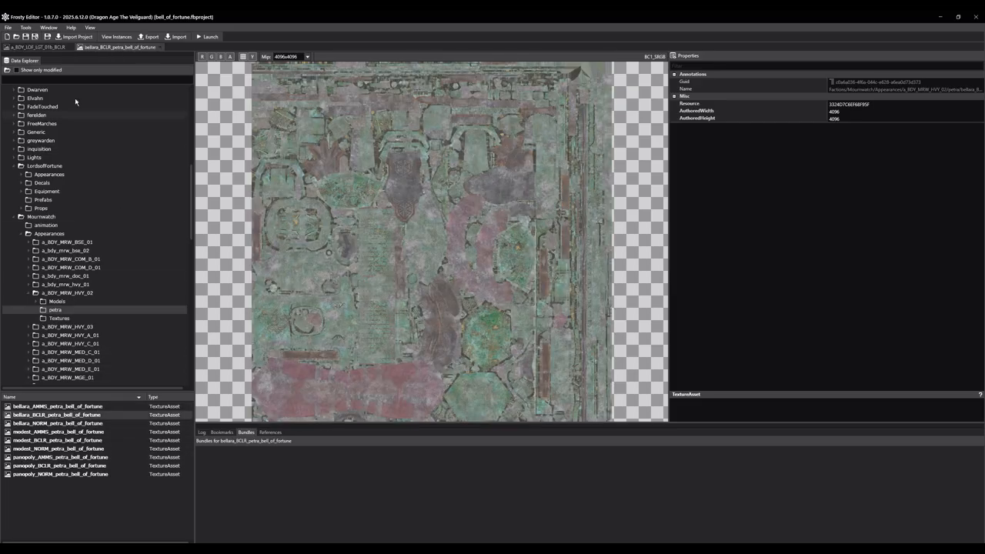
Close both open texture previews and save the project
{"action": "left_click", "coordinate": [69, 47]}
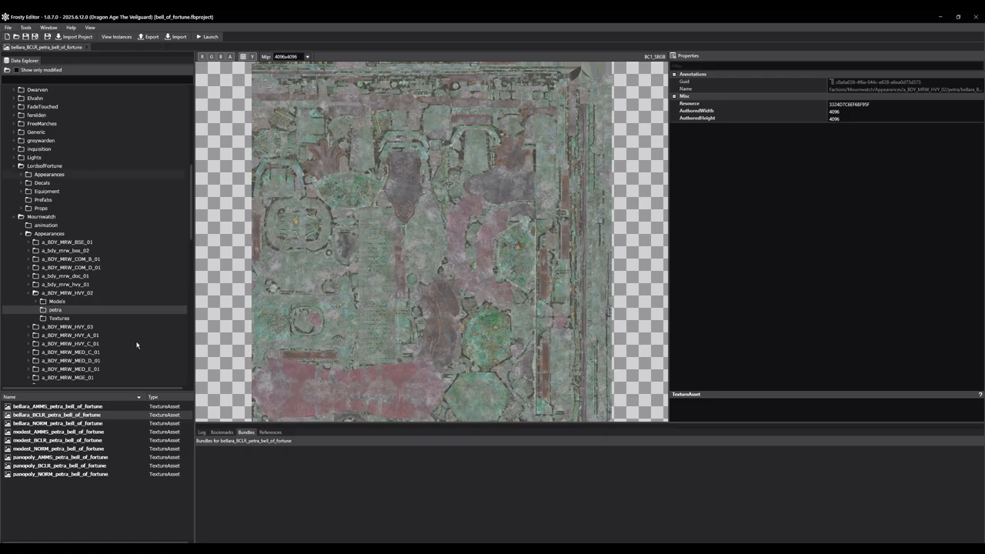
{"action": "left_click", "coordinate": [88, 46]}
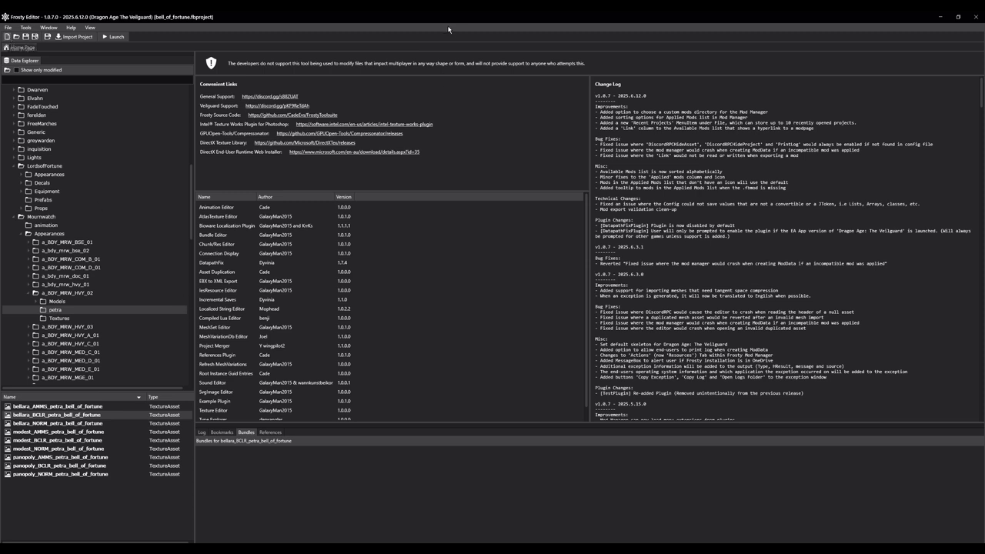
{"action": "key", "text": "ctrl+s"}
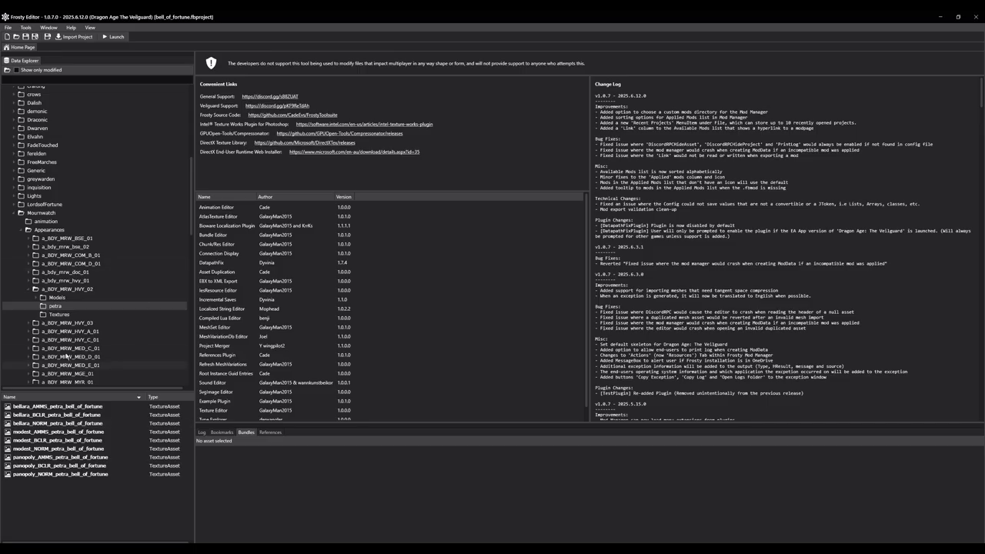
Open the Models folder of a_BDY_MRW_HVY_02 and sort its assets by type
{"action": "left_click", "coordinate": [57, 297]}
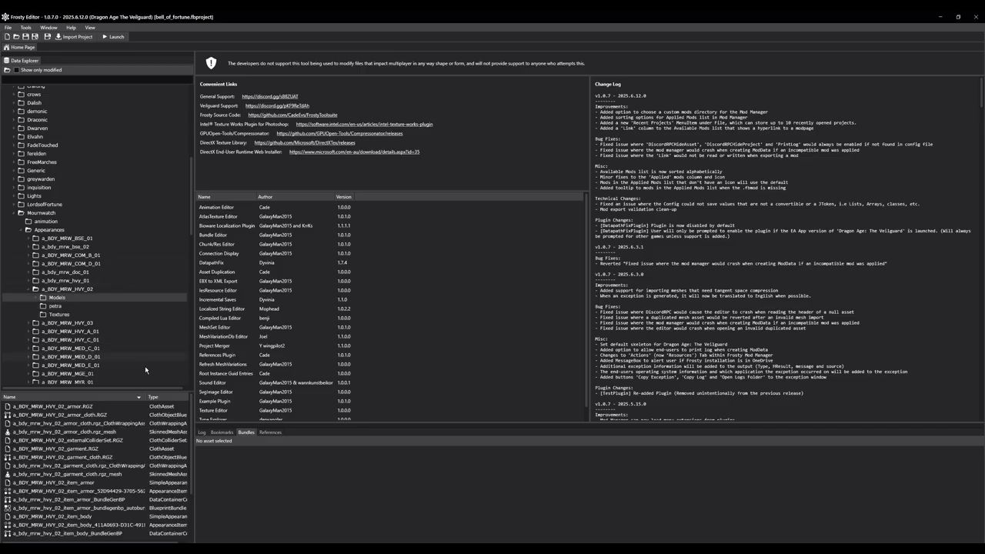
{"action": "left_click", "coordinate": [152, 397]}
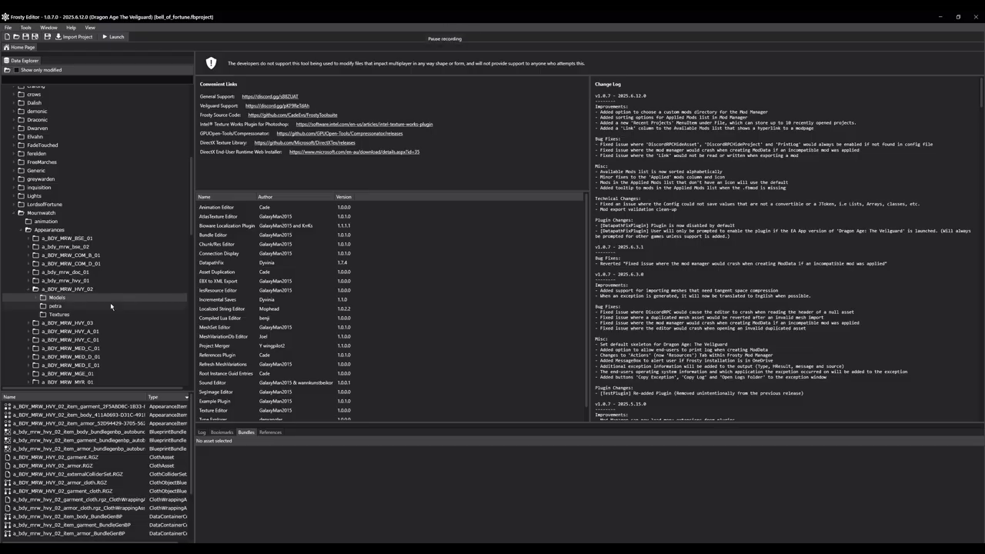
Switch to Blender, inspect the a_BDY_LOF_SKR_01_material and pasted__a_BDY_LOF_LGT_01b_mat lod.000 meshes on the outfit, and return to Frosty Editor
{"action": "scroll", "coordinate": [101, 462], "scroll_direction": "down", "scroll_amount": 2}
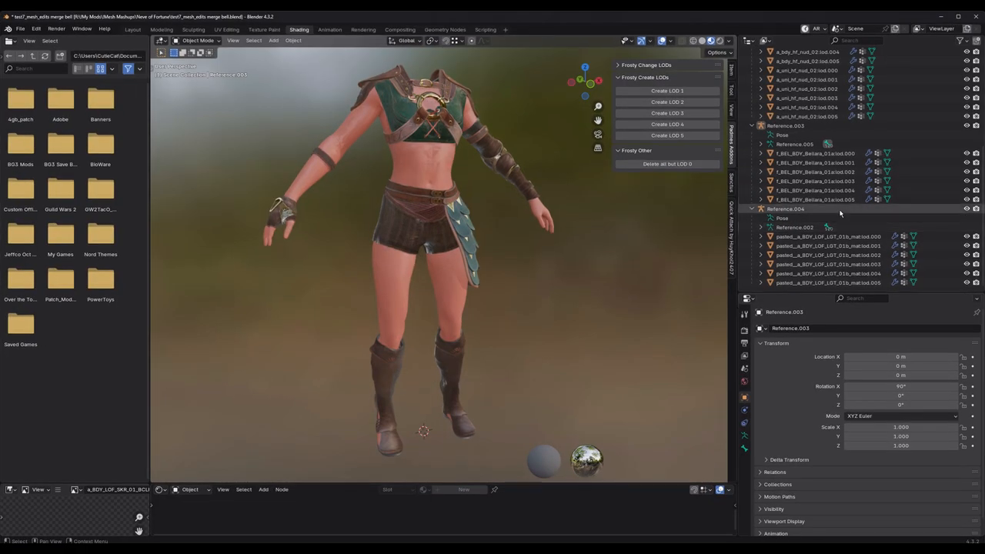
{"action": "scroll", "coordinate": [812, 105], "scroll_direction": "up", "scroll_amount": 3}
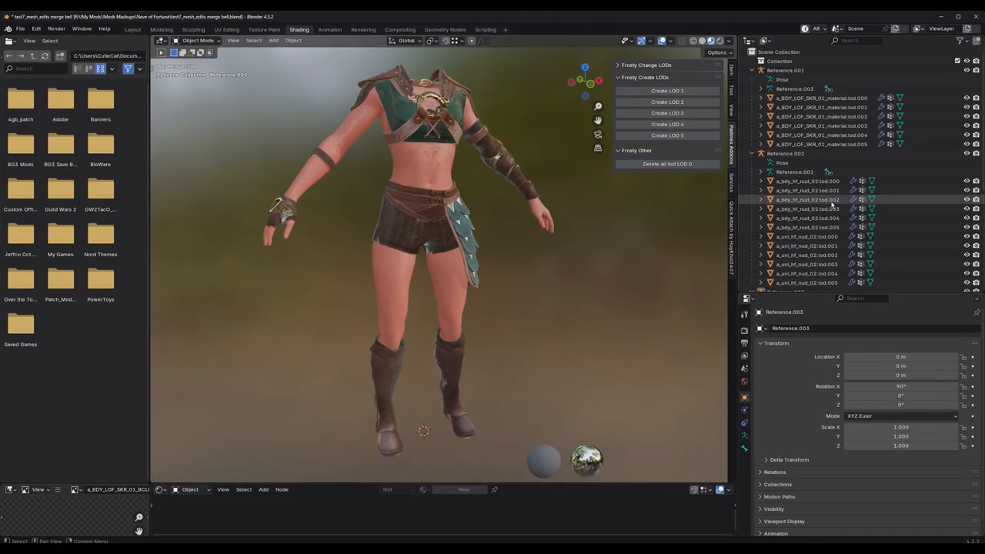
{"action": "left_click", "coordinate": [813, 97]}
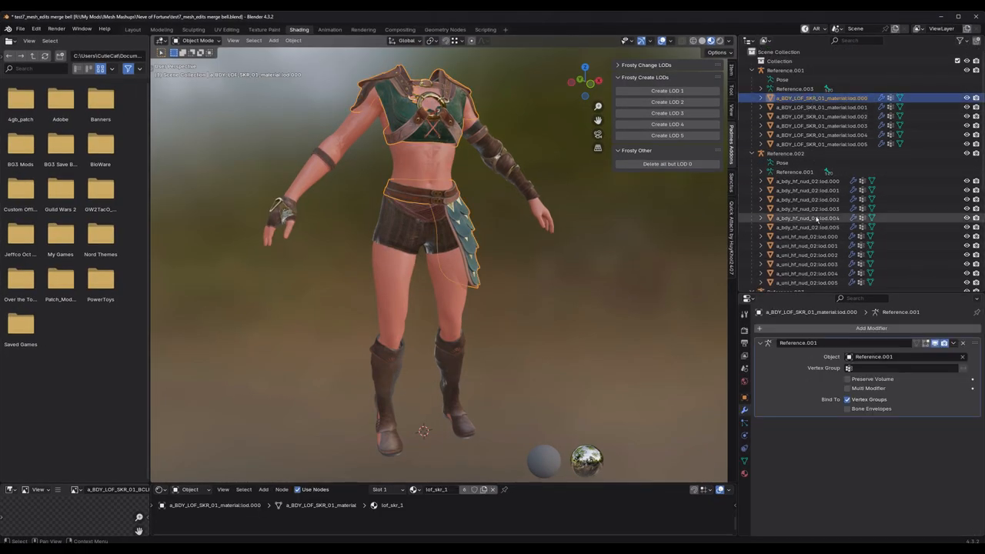
{"action": "scroll", "coordinate": [809, 225], "scroll_direction": "down", "scroll_amount": 3}
{"action": "scroll", "coordinate": [809, 225], "scroll_direction": "down", "scroll_amount": 5}
{"action": "left_click", "coordinate": [789, 237]}
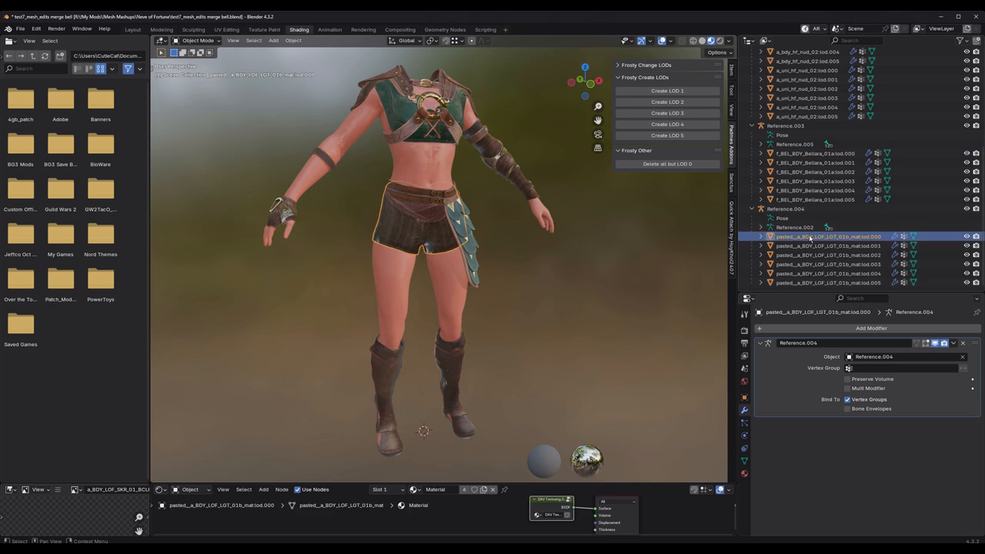
{"action": "left_click", "coordinate": [622, 257]}
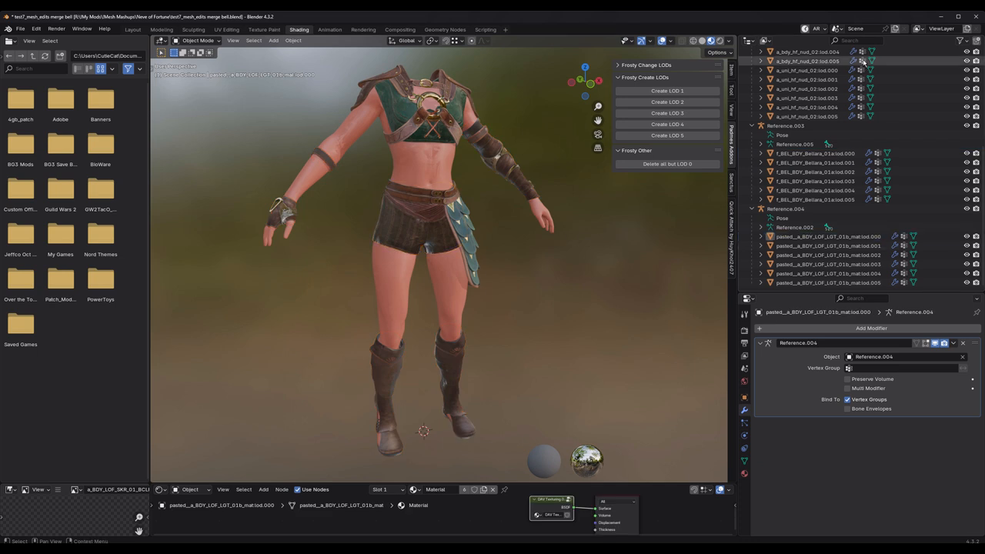
{"action": "left_click", "coordinate": [939, 18]}
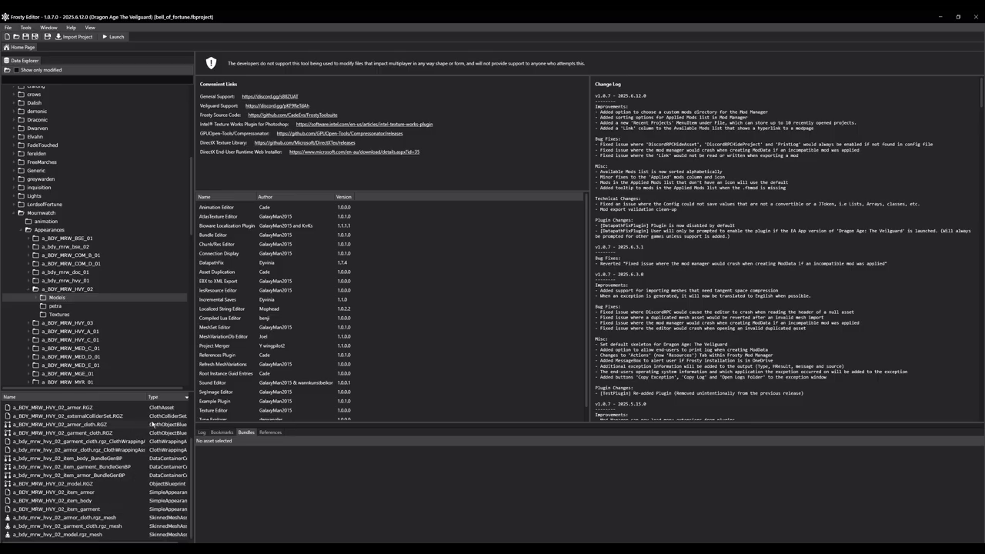
Compare the bundles of the armor_cloth and garment_cloth meshes in a_BDY_MRW_HVY_02's Models folder, checking against the Blender outfit
{"action": "scroll", "coordinate": [139, 482], "scroll_direction": "up", "scroll_amount": 2}
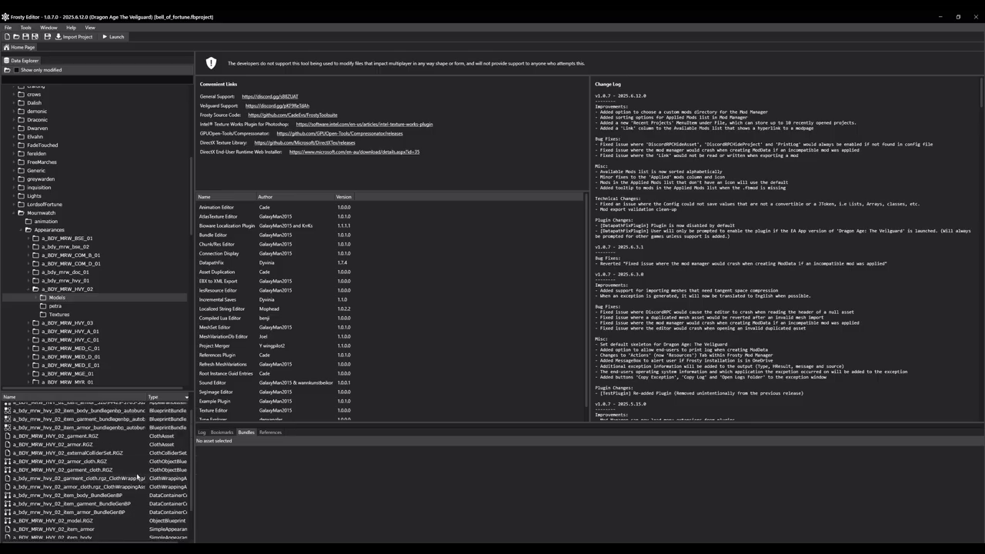
{"action": "scroll", "coordinate": [137, 477], "scroll_direction": "down", "scroll_amount": 2}
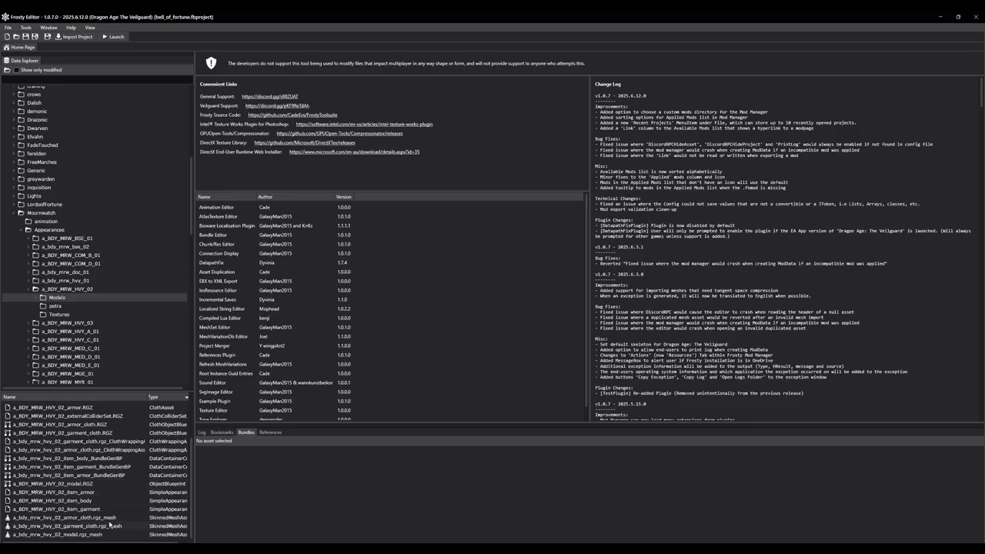
{"action": "left_click", "coordinate": [109, 518]}
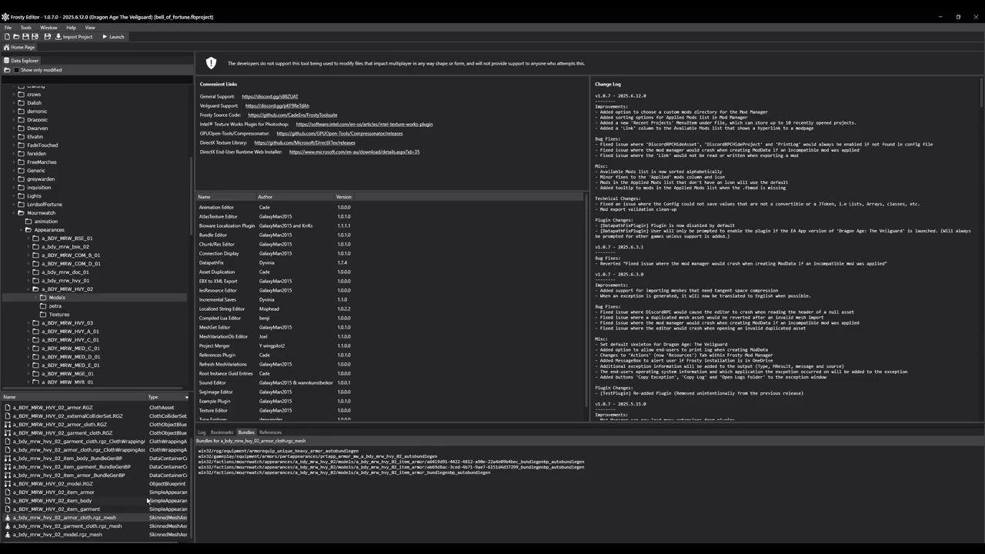
{"action": "left_click", "coordinate": [90, 525]}
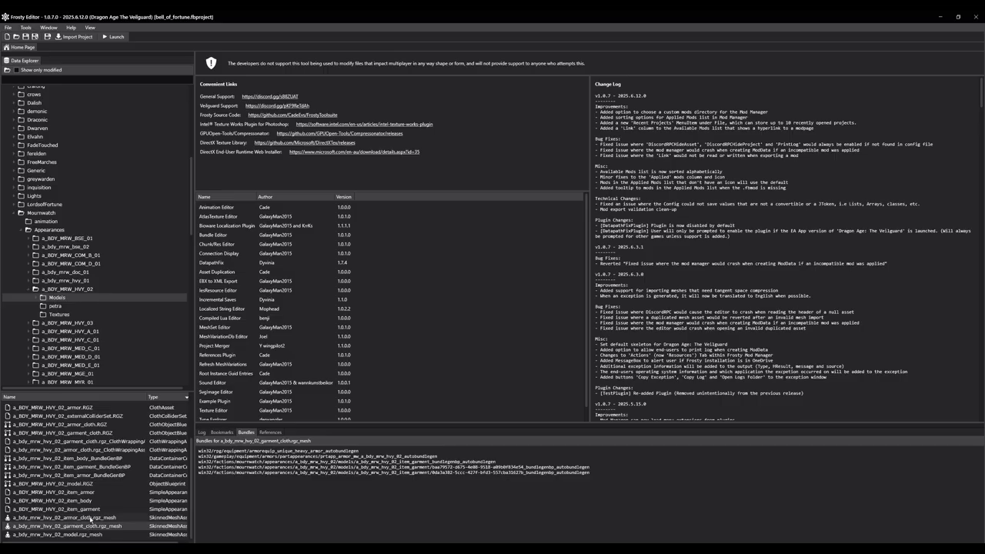
{"action": "left_click", "coordinate": [90, 519]}
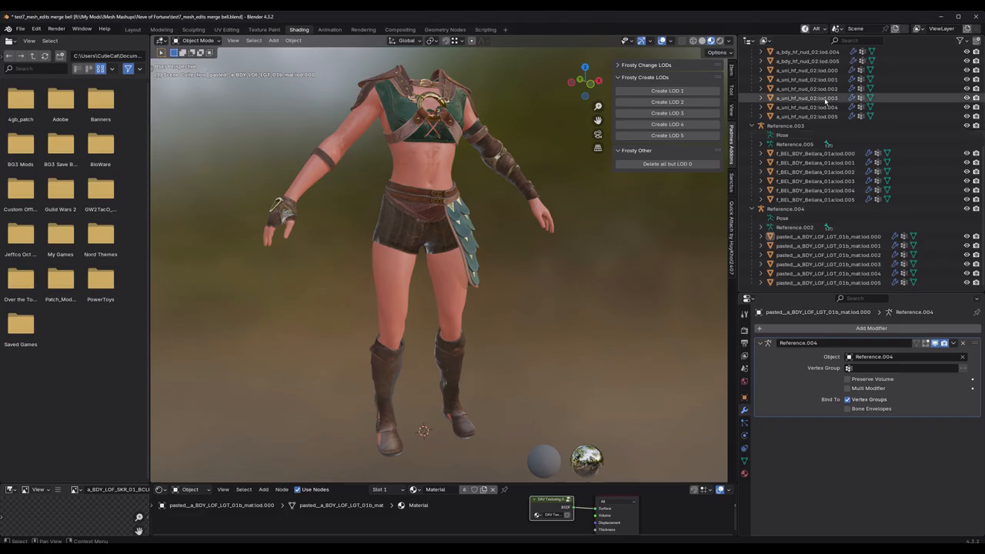
{"action": "left_click", "coordinate": [943, 17]}
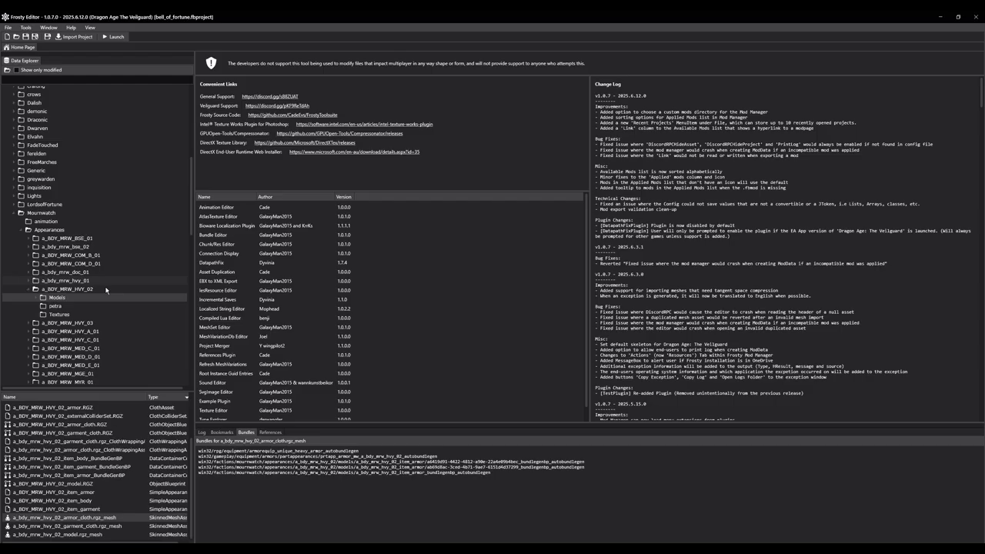
Open a_bdy_lof_lgt_fem_01_cape_cloth.rgz_mesh from the FEM MESH bookmark group
{"action": "left_click", "coordinate": [202, 432]}
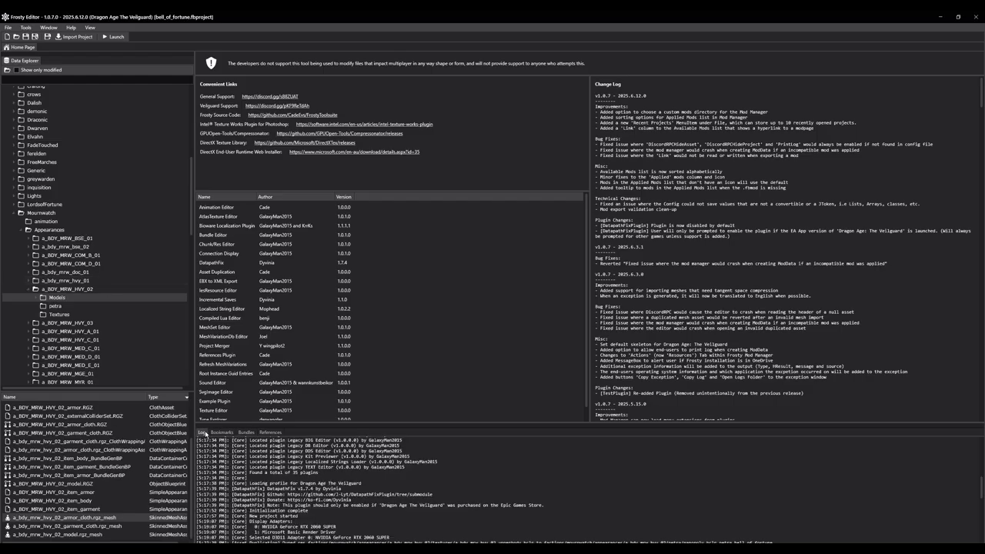
{"action": "left_click", "coordinate": [222, 432]}
{"action": "double_click", "coordinate": [227, 461]}
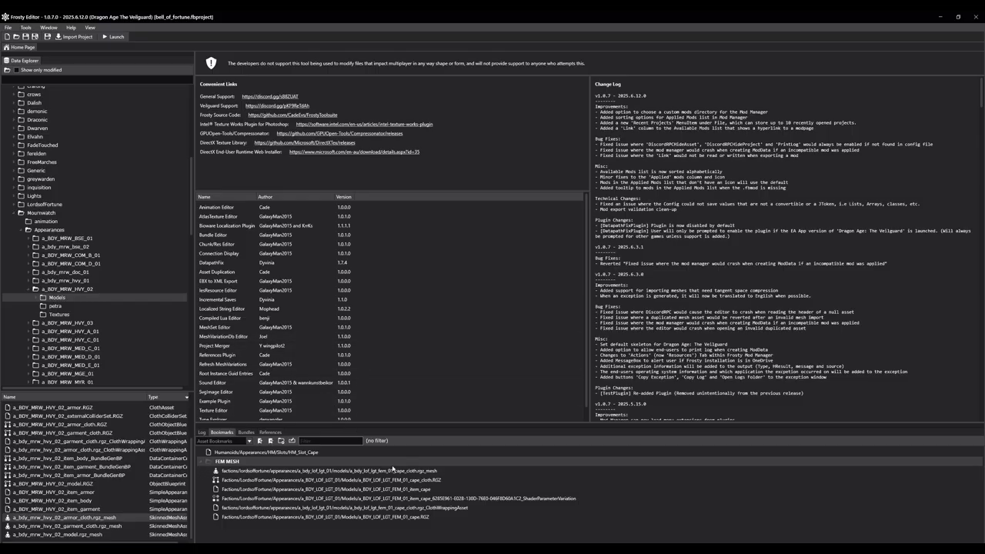
{"action": "left_click", "coordinate": [369, 472]}
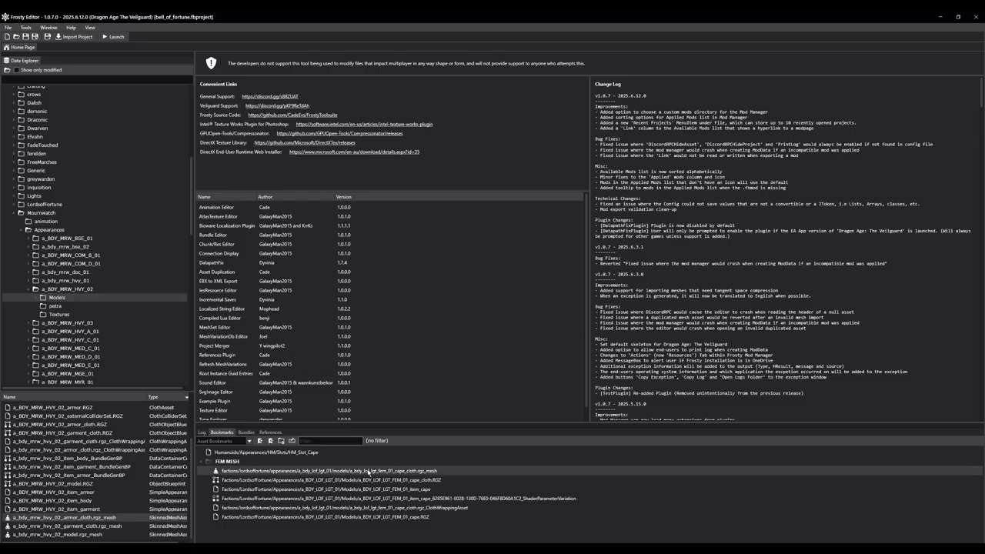
{"action": "double_click", "coordinate": [369, 472]}
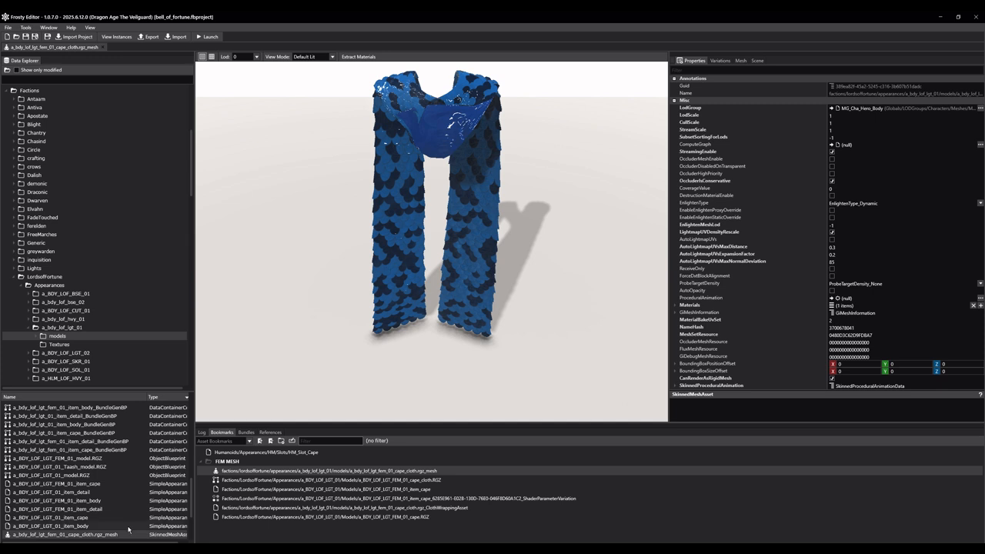
Start duplicating the a_bdy_lof_lgt_fem_01_cape_cloth.rgz_mesh asset, with Mournwatch's a_BDY_MRW_HVY_02 petra folder as the destination
{"action": "scroll", "coordinate": [121, 509], "scroll_direction": "down", "scroll_amount": 3}
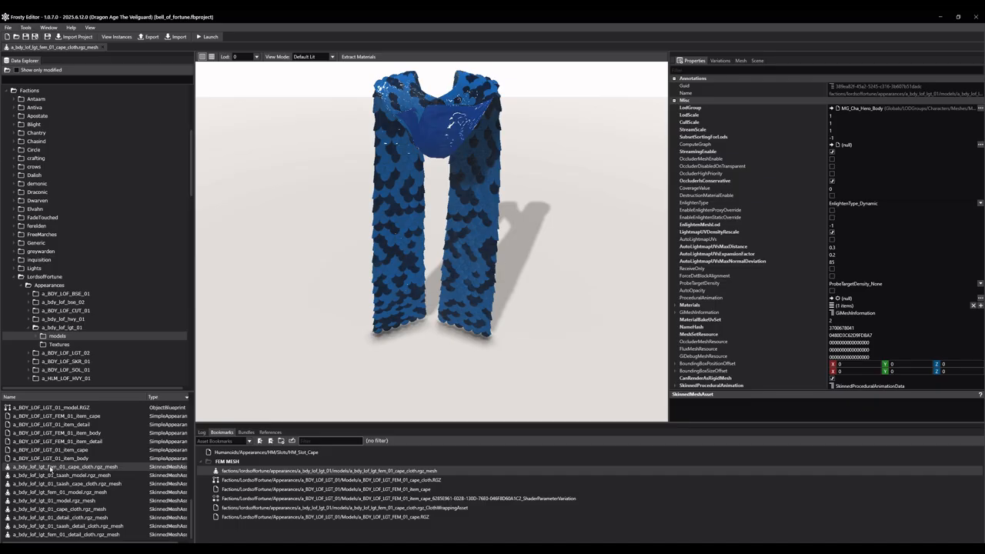
{"action": "right_click", "coordinate": [51, 466]}
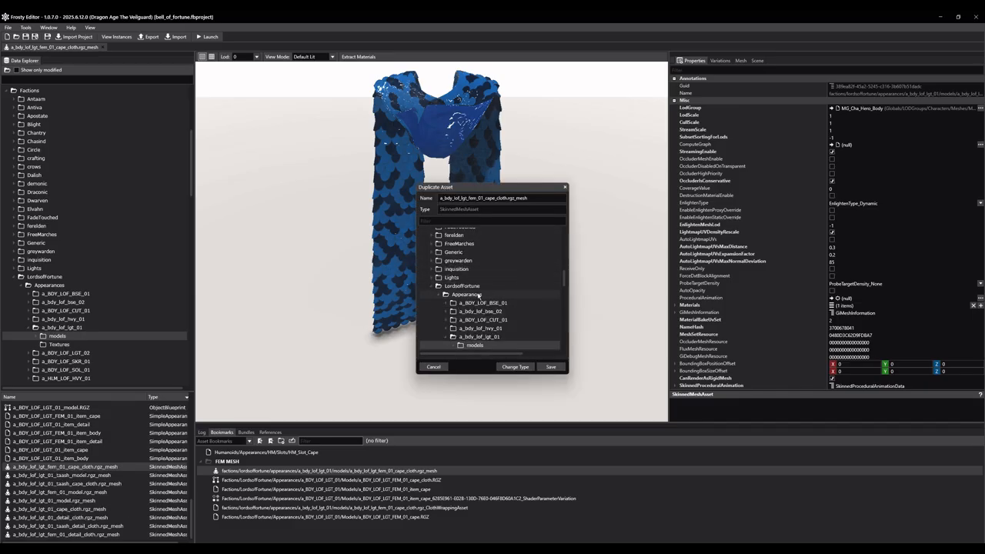
{"action": "scroll", "coordinate": [477, 299], "scroll_direction": "down", "scroll_amount": 1}
{"action": "scroll", "coordinate": [478, 300], "scroll_direction": "down", "scroll_amount": 5}
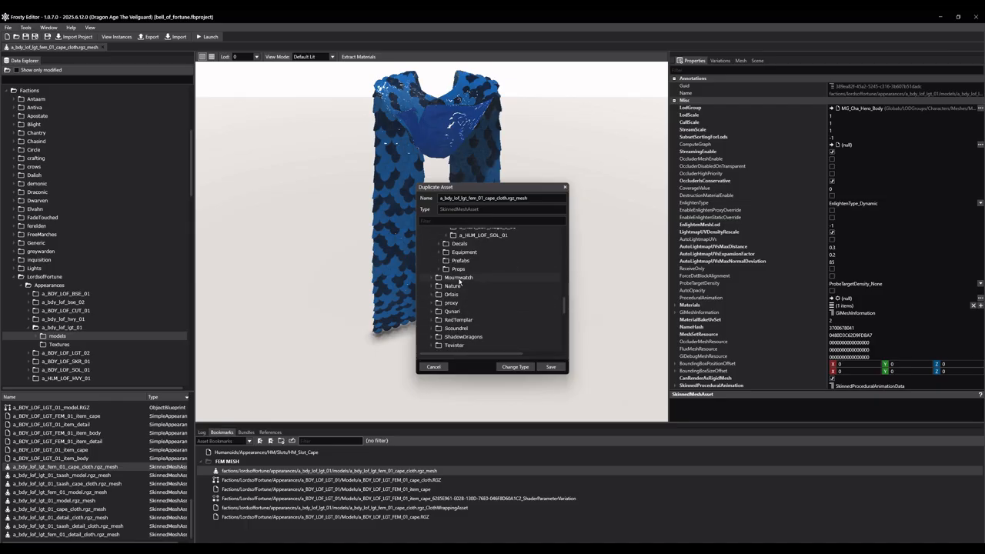
{"action": "double_click", "coordinate": [464, 296]}
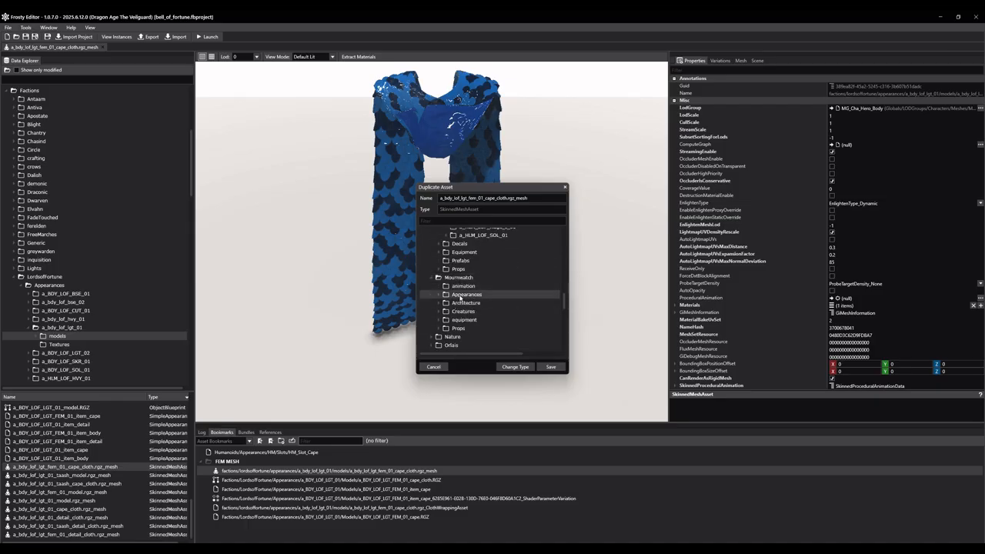
{"action": "scroll", "coordinate": [469, 308], "scroll_direction": "down", "scroll_amount": 2}
{"action": "double_click", "coordinate": [481, 317]}
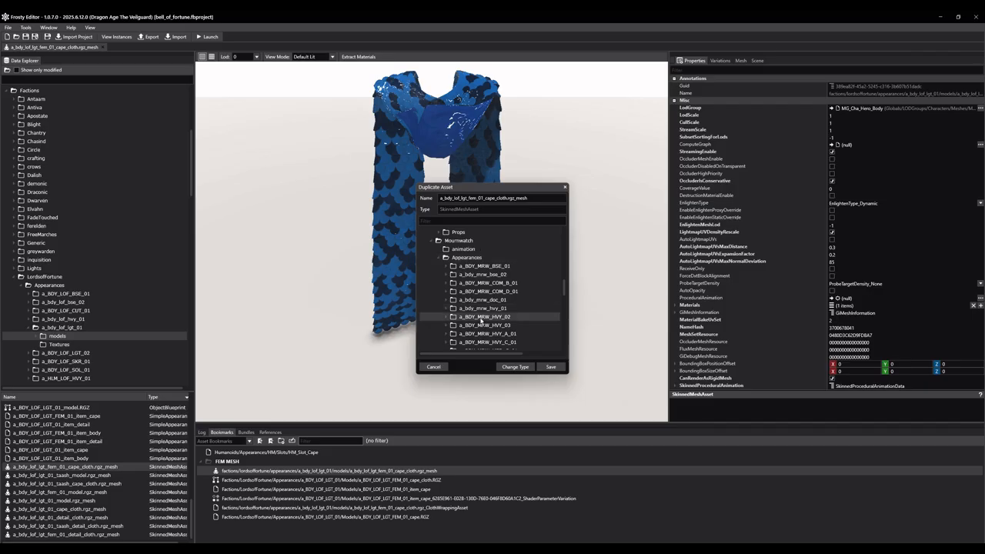
{"action": "scroll", "coordinate": [477, 308], "scroll_direction": "down", "scroll_amount": 2}
{"action": "left_click", "coordinate": [482, 323]}
{"action": "left_click", "coordinate": [473, 314]}
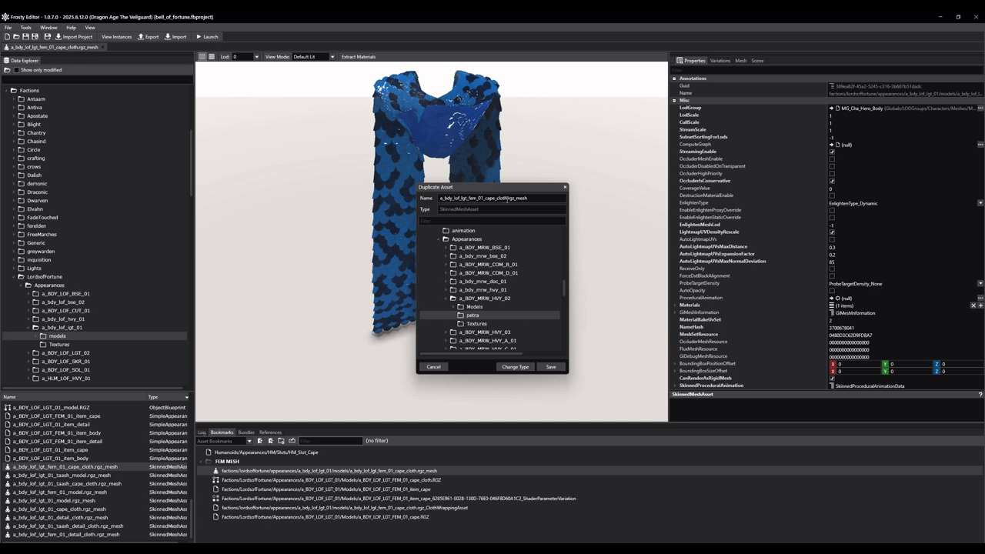
Name the duplicate mesh panopoly_RGZMESH_petra_bell_of_fortune and save it
{"action": "left_click_drag", "start_coordinate": [508, 199], "coordinate": [400, 198]}
{"action": "type", "text": "pl"}
{"action": "type", "text": "anop"}
{"action": "type", "text": "oly"}
{"action": "key", "text": "Delete"}
{"action": "key", "text": "Delete"}
{"action": "key", "text": "Delete"}
{"action": "key", "text": "Delete"}
{"action": "key", "text": "Delete"}
{"action": "key", "text": "Delete"}
{"action": "key", "text": "Delete"}
{"action": "key", "text": "Delete"}
{"action": "type", "text": "_f"}
{"action": "type", "text": "GZ"}
{"action": "type", "text": "_MES"}
{"action": "type", "text": "H_petra_"}
{"action": "key", "text": "BackSpace"}
{"action": "key", "text": "BackSpace"}
{"action": "key", "text": "BackSpace"}
{"action": "key", "text": "BackSpace"}
{"action": "key", "text": "BackSpace"}
{"action": "key", "text": "BackSpace"}
{"action": "key", "text": "BackSpace"}
{"action": "key", "text": "BackSpace"}
{"action": "key", "text": "BackSpace"}
{"action": "key", "text": "BackSpace"}
{"action": "key", "text": "BackSpace"}
{"action": "key", "text": "BackSpace"}
{"action": "type", "text": "ZMESH_petra_bell_of_fortune"}
{"action": "key", "text": "ctrl+a"}
{"action": "left_click", "coordinate": [549, 366]}
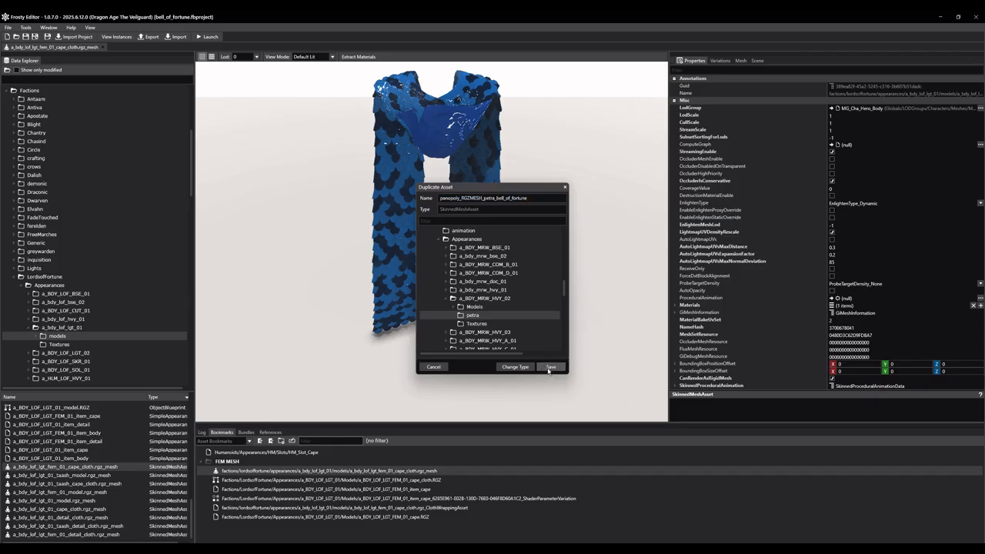
{"action": "left_click", "coordinate": [430, 304]}
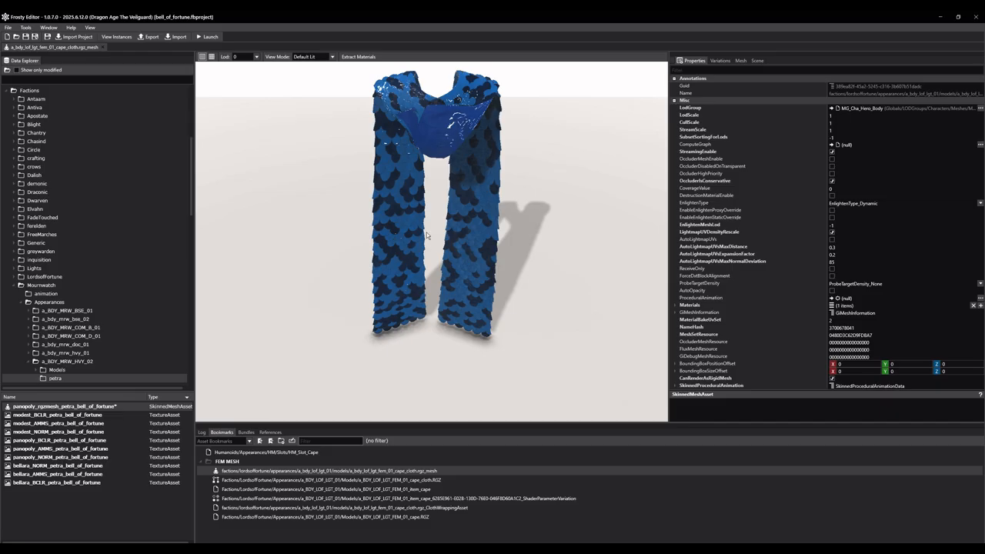
Return to the LordsofFortune a_bdy_lof_lgt_01 models folder and select the a_bdy_lof_lgt_fem_01_cape_cloth.rgz_mesh asset
{"action": "scroll", "coordinate": [111, 359], "scroll_direction": "down", "scroll_amount": 1}
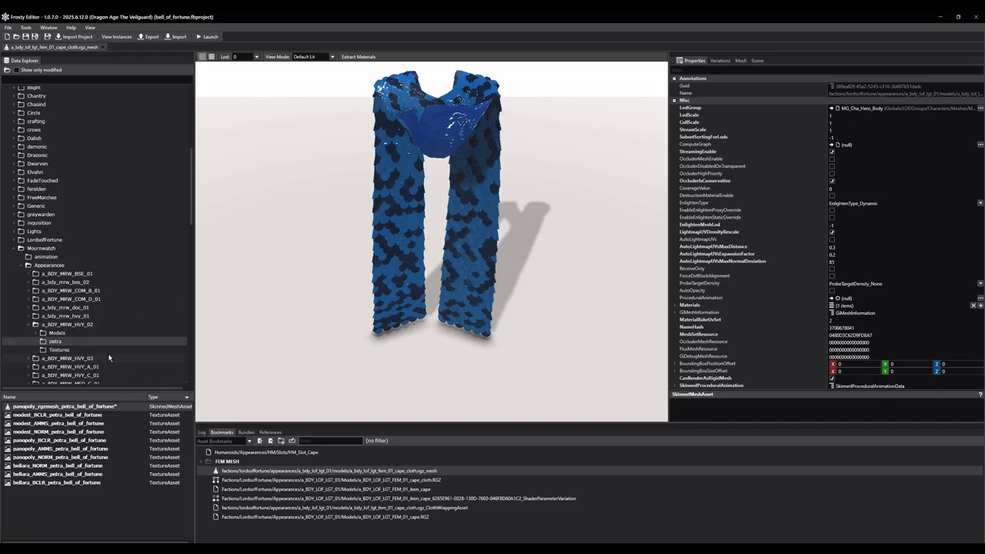
{"action": "scroll", "coordinate": [108, 364], "scroll_direction": "down", "scroll_amount": 1}
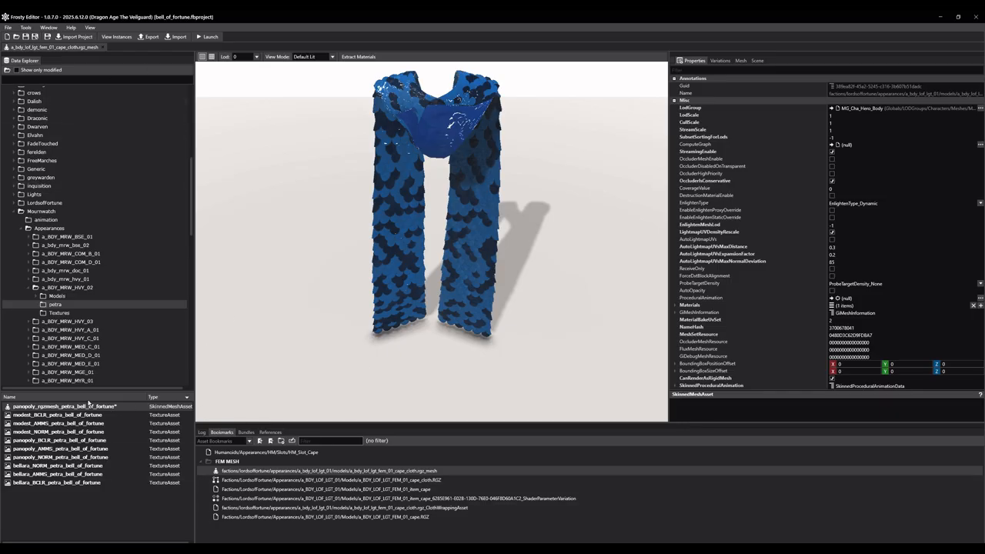
{"action": "double_click", "coordinate": [47, 204]}
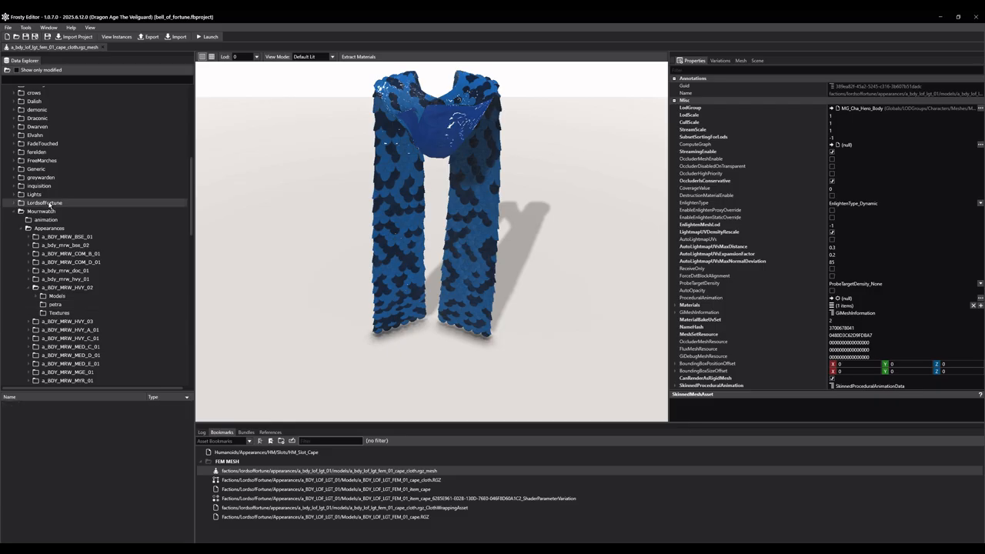
{"action": "double_click", "coordinate": [58, 211]}
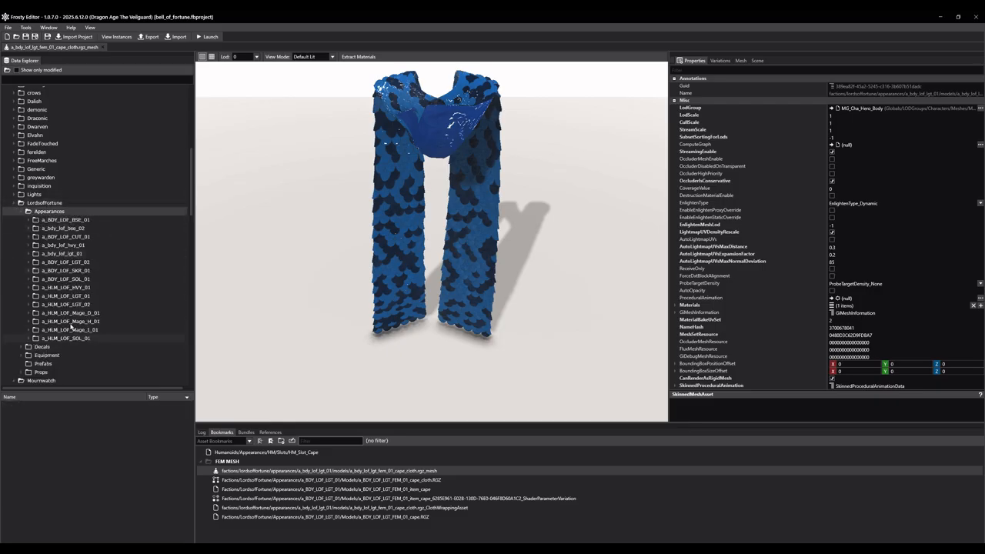
{"action": "double_click", "coordinate": [71, 254]}
{"action": "left_click", "coordinate": [59, 263]}
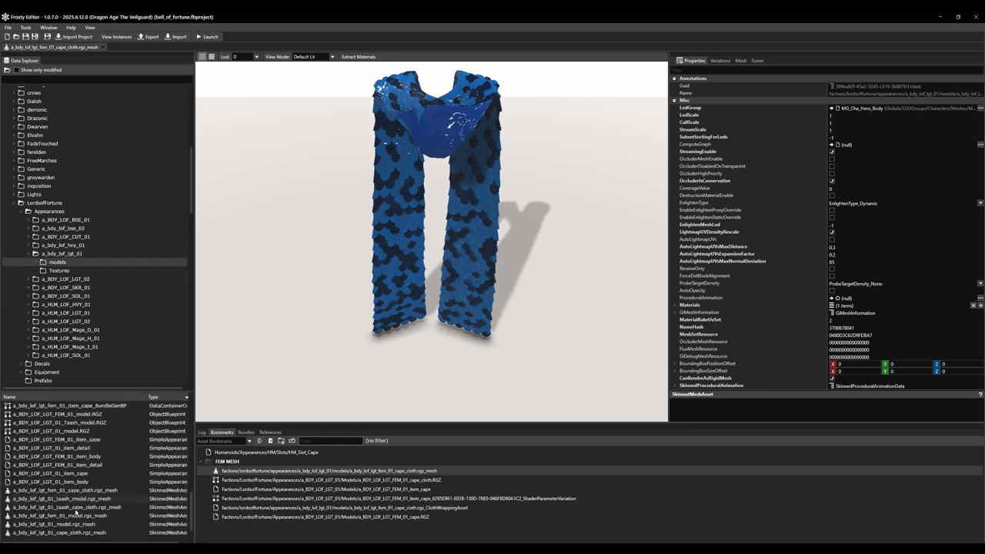
{"action": "left_click", "coordinate": [77, 490]}
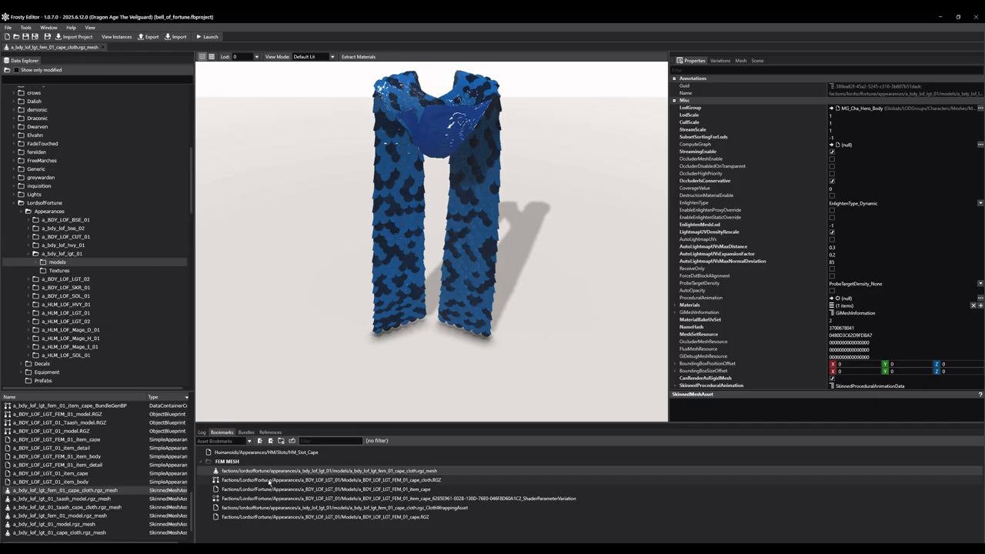
Follow the cape mesh's references to open the a_BDY_LOF_LGT_FEM_01_cape_cloth.RGZ blueprint and its a_BDY_LOF_LGT_FEM_01_cape.RGZ cloth asset
{"action": "left_click", "coordinate": [272, 433]}
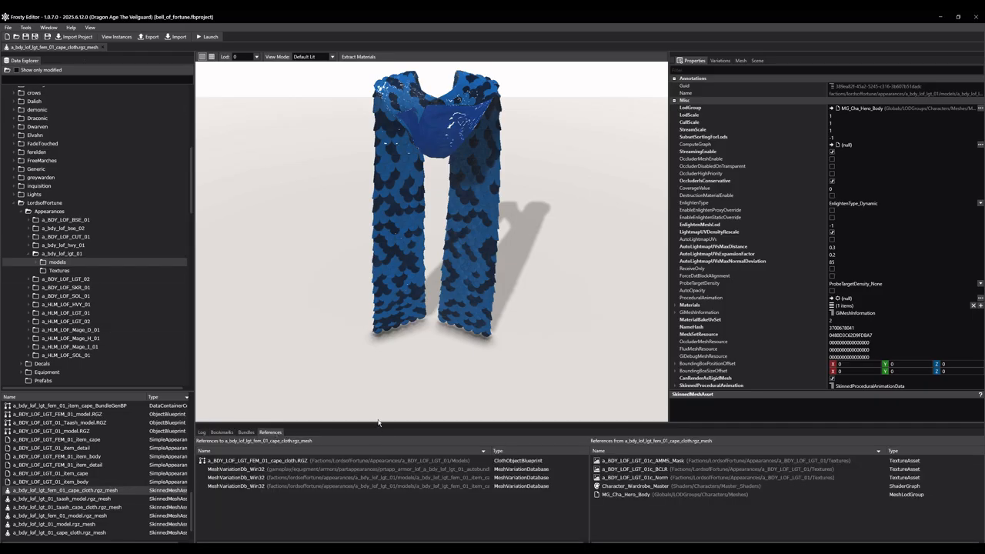
{"action": "left_click_drag", "start_coordinate": [378, 423], "coordinate": [379, 408]}
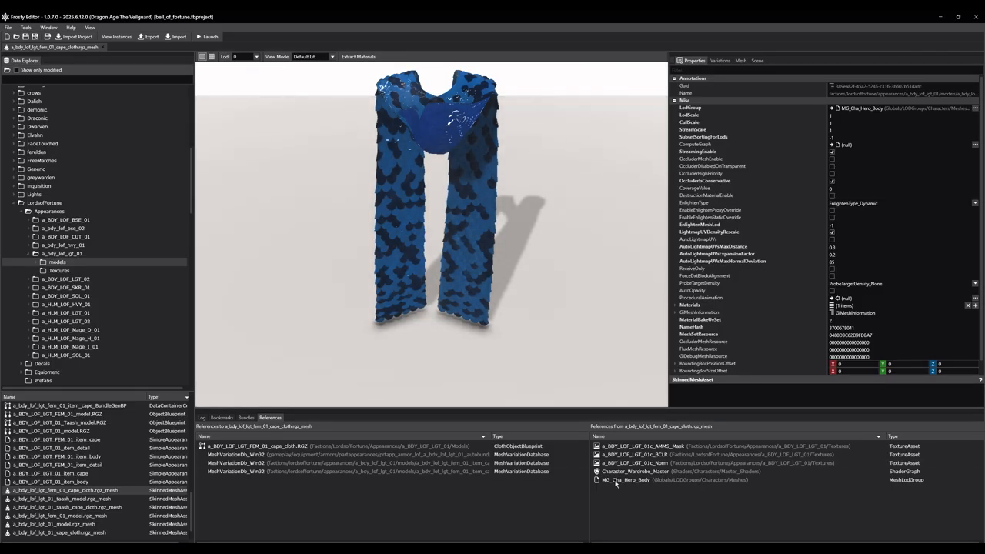
{"action": "double_click", "coordinate": [285, 447]}
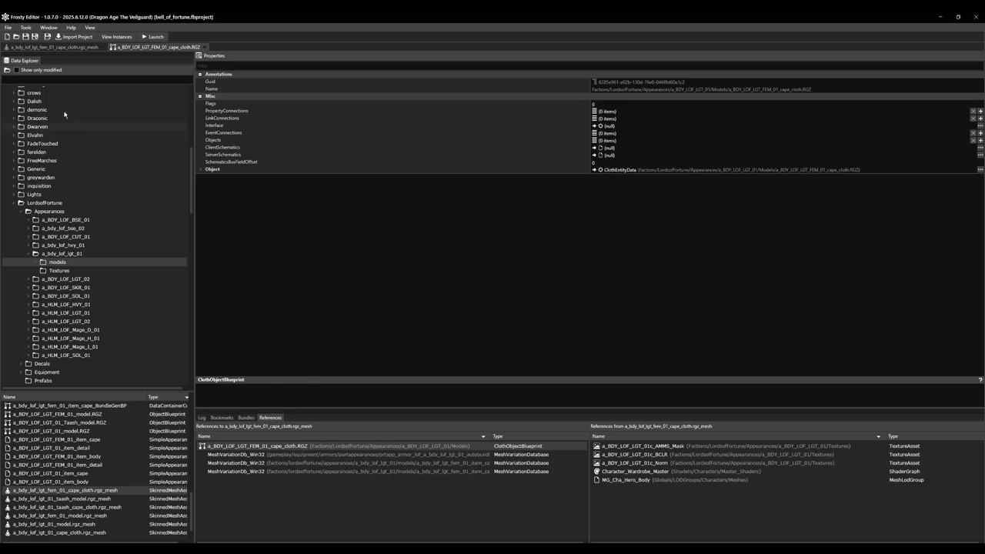
{"action": "left_click", "coordinate": [7, 71]}
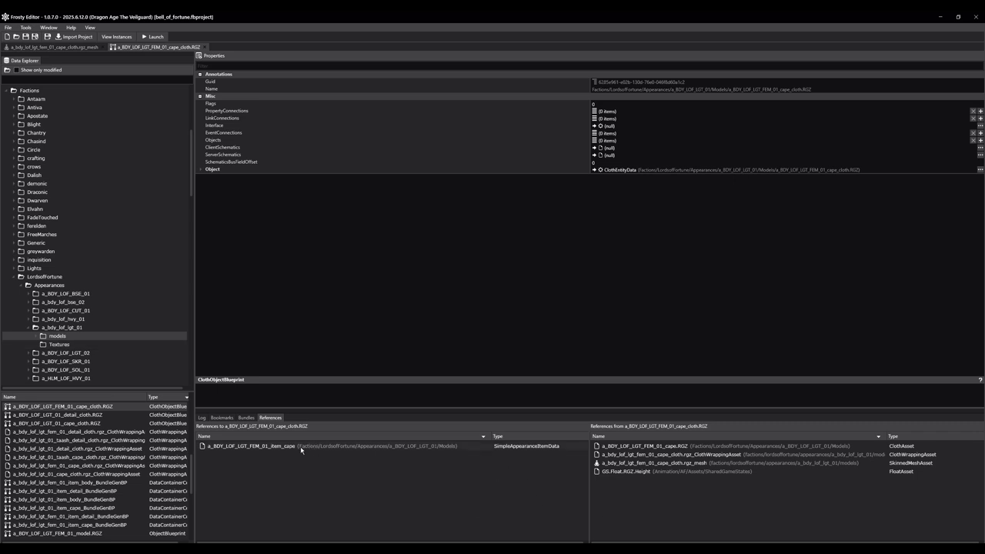
{"action": "double_click", "coordinate": [667, 446]}
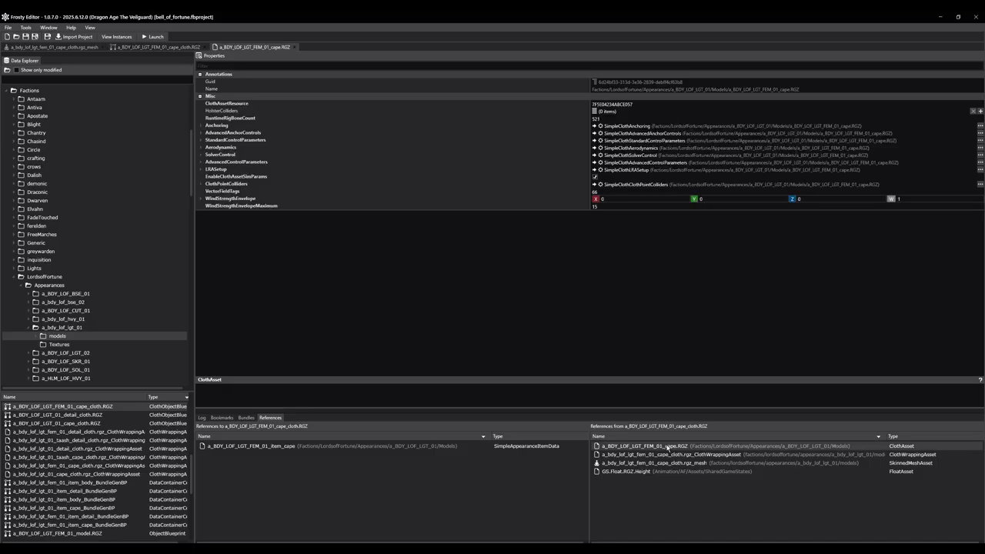
Open the FEM cape's ClothWrappingAsset, its item_cape appearance data and that item's ShaderParameterVariation through the references, and show the asset bookmarks
{"action": "double_click", "coordinate": [666, 455]}
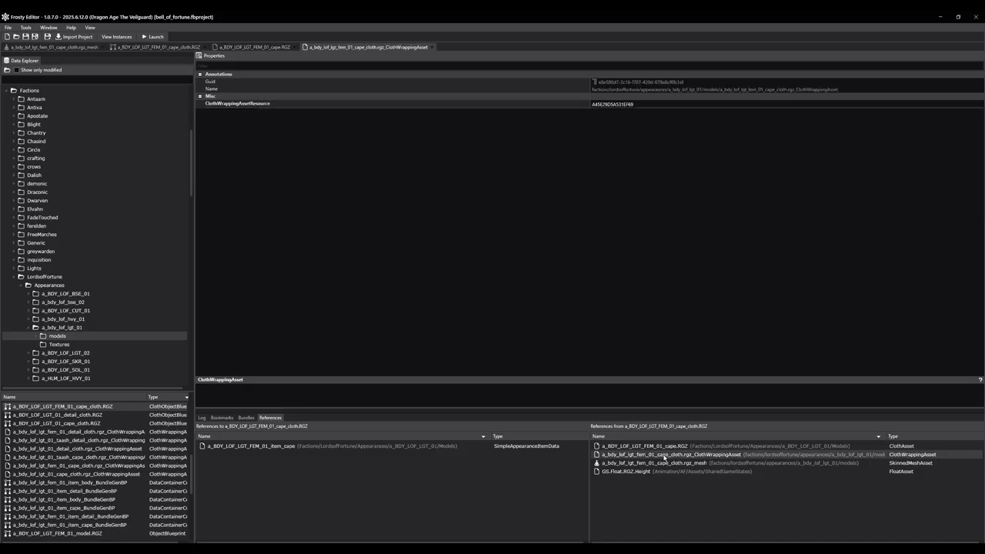
{"action": "double_click", "coordinate": [325, 447]}
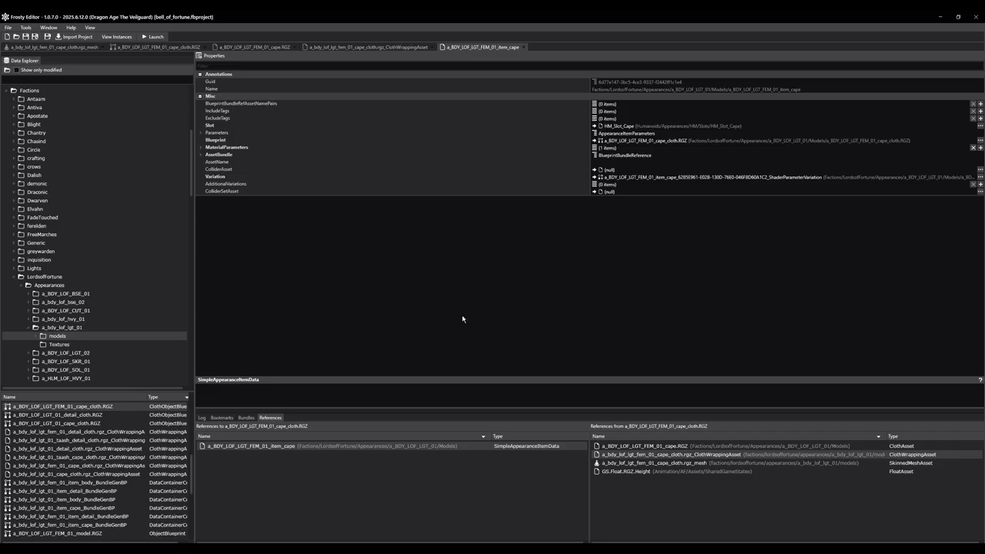
{"action": "left_click", "coordinate": [7, 70]}
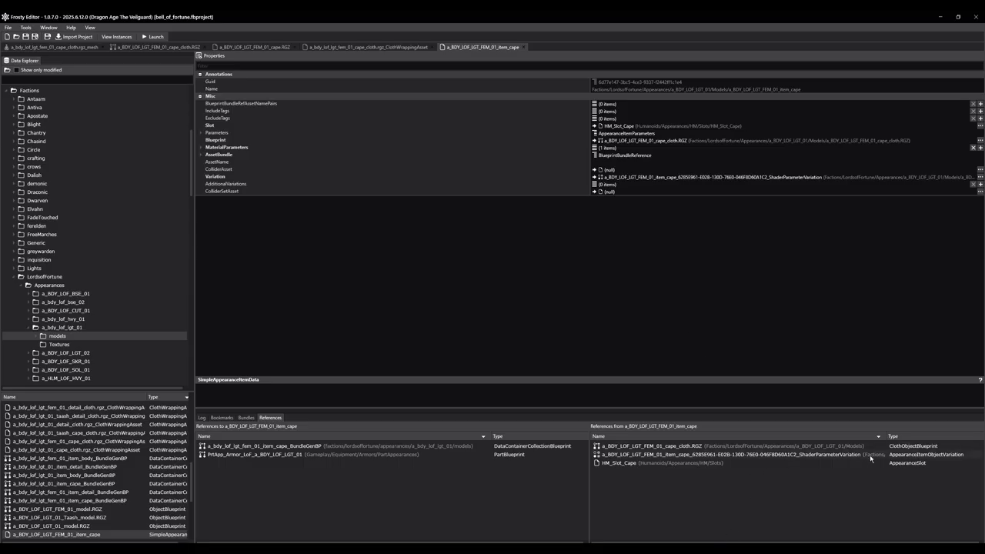
{"action": "double_click", "coordinate": [769, 454]}
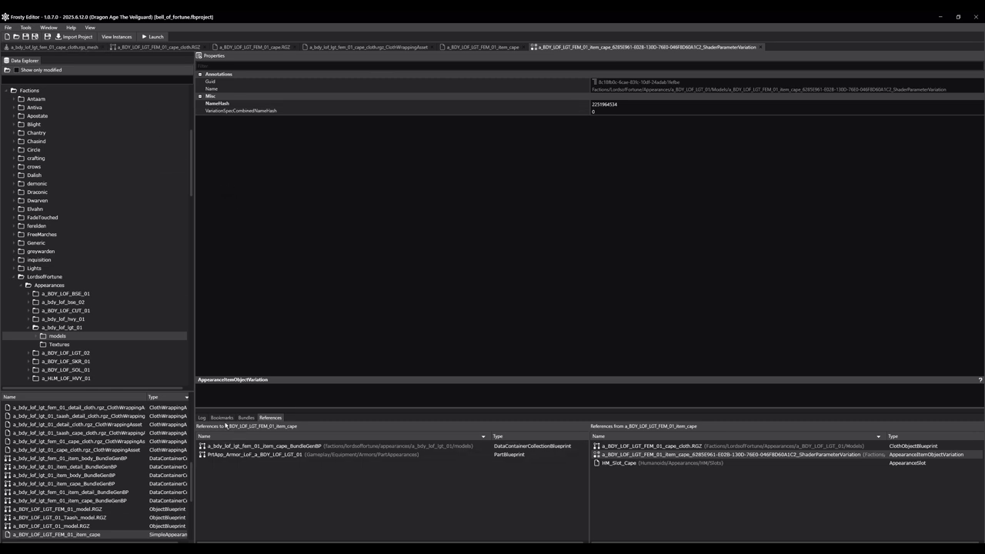
{"action": "left_click", "coordinate": [222, 418]}
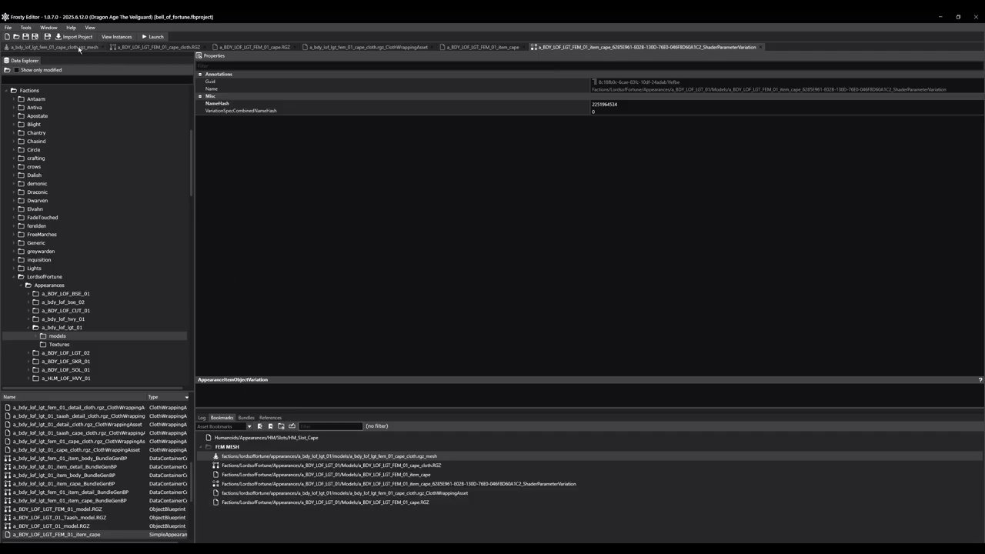
Start duplicating the a_BDY_LOF_LGT_FEM_01_cape_cloth.RGZ blueprint under the name panopoly_RGZ_CLOTHBLUEPRINT_petra_bell_of_fortune
{"action": "left_click", "coordinate": [174, 48]}
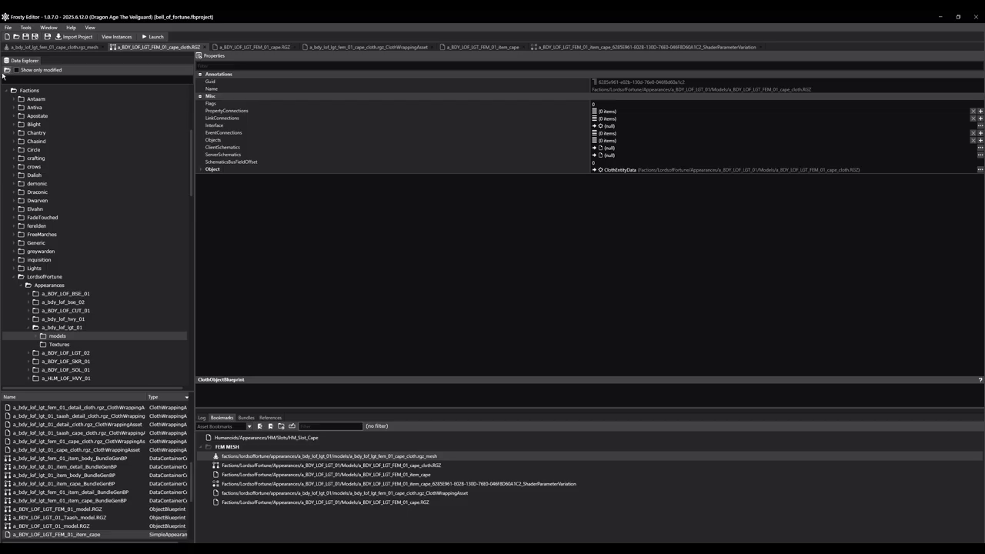
{"action": "left_click", "coordinate": [7, 70]}
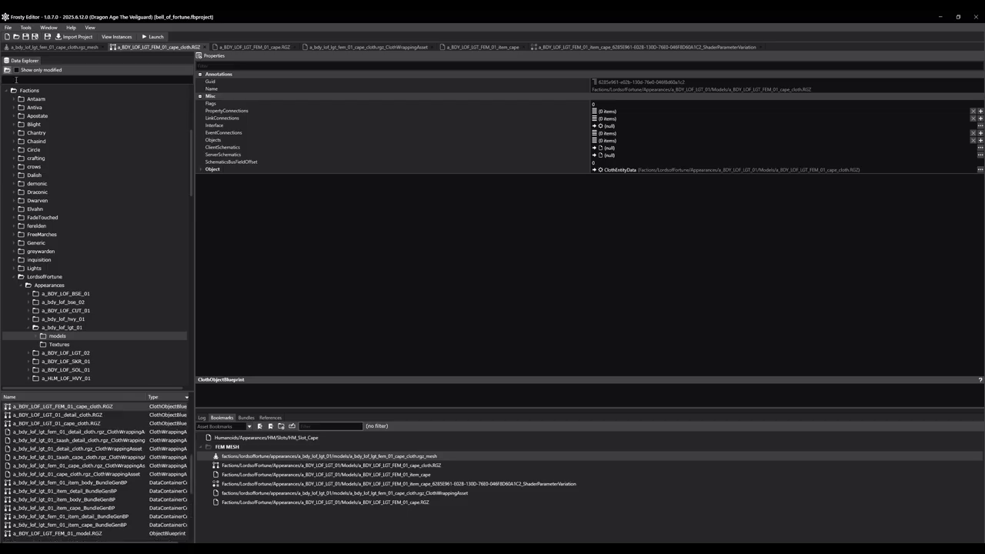
{"action": "right_click", "coordinate": [107, 409]}
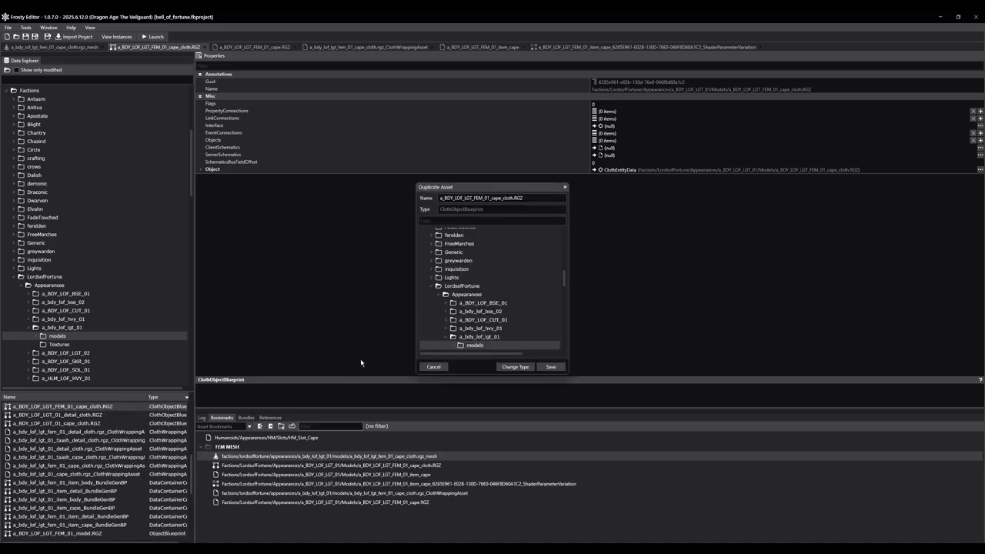
{"action": "left_click_drag", "start_coordinate": [539, 197], "coordinate": [337, 203]}
{"action": "type", "text": "panopoly_RGZMESH_petra_bell_of_fortune"}
{"action": "left_click_drag", "start_coordinate": [483, 198], "coordinate": [470, 197]}
{"action": "type", "text": "_CLOTHBLUEPRINT"}
Save the duplicate blueprint in Mournwatch's a_BDY_MRW_HVY_02 petra folder without adding it to the original asset's bundles
{"action": "scroll", "coordinate": [476, 309], "scroll_direction": "down", "scroll_amount": 4}
{"action": "scroll", "coordinate": [476, 309], "scroll_direction": "down", "scroll_amount": 3}
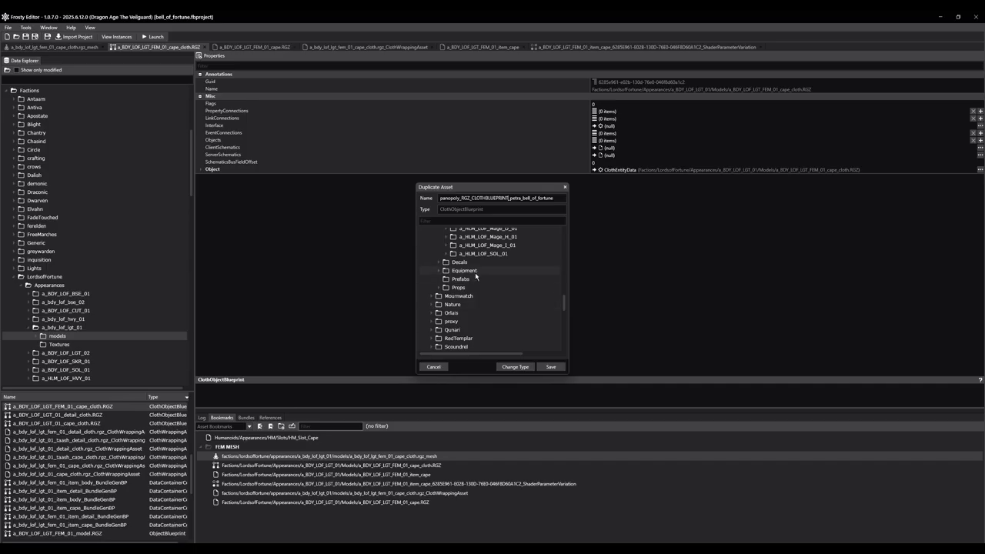
{"action": "double_click", "coordinate": [465, 299]}
{"action": "scroll", "coordinate": [472, 277], "scroll_direction": "down", "scroll_amount": 5}
{"action": "scroll", "coordinate": [475, 271], "scroll_direction": "up", "scroll_amount": 2}
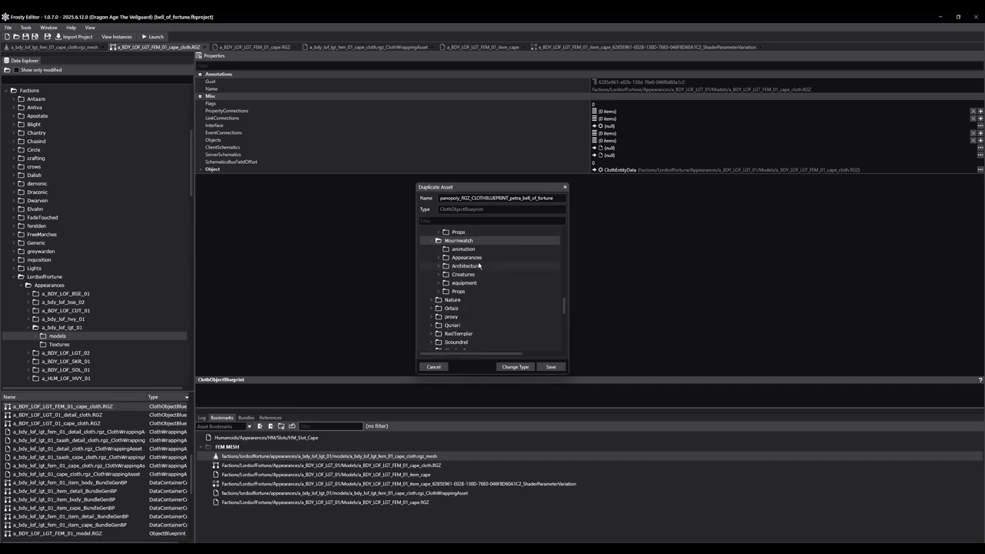
{"action": "left_click", "coordinate": [478, 261]}
{"action": "double_click", "coordinate": [478, 262]}
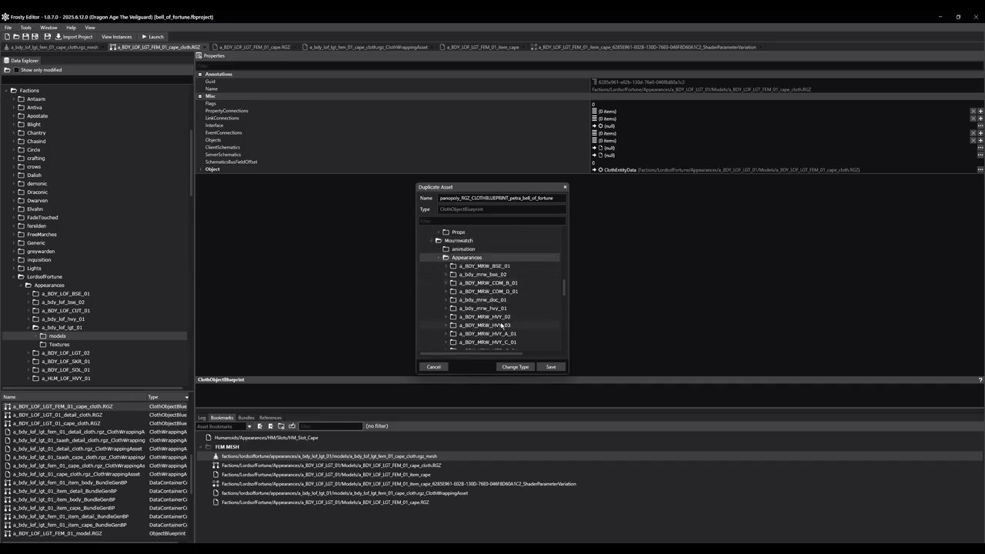
{"action": "double_click", "coordinate": [499, 318]}
{"action": "scroll", "coordinate": [498, 321], "scroll_direction": "down", "scroll_amount": 1}
{"action": "left_click", "coordinate": [493, 317]}
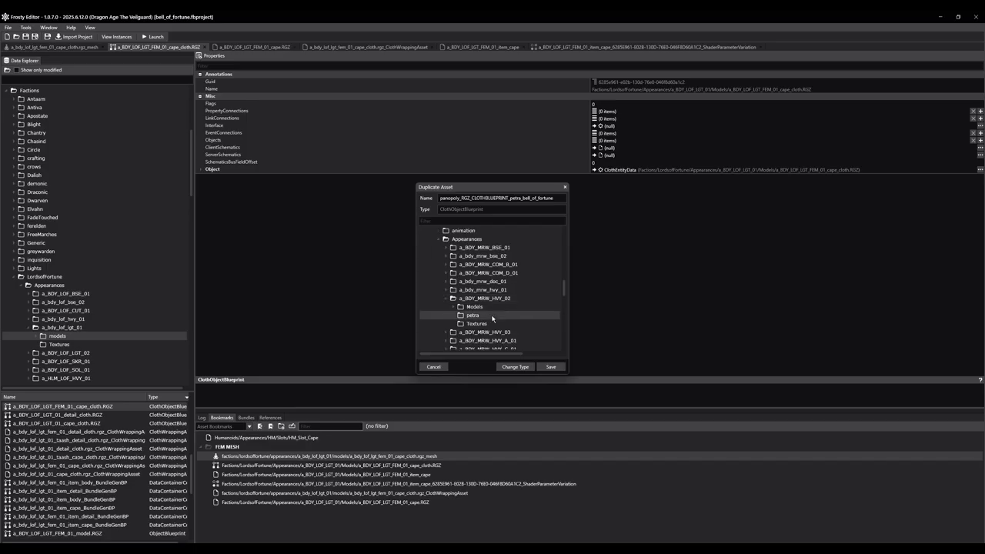
{"action": "left_click", "coordinate": [552, 369]}
{"action": "left_click", "coordinate": [432, 304]}
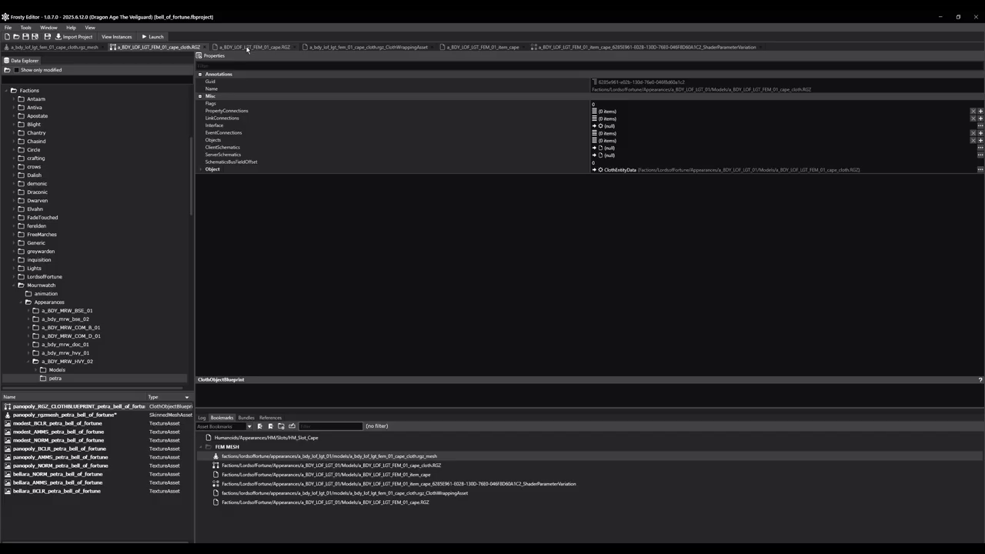
Start duplicating the a_BDY_LOF_LGT_FEM_01_cape.RGZ cloth asset under the name RGZ_CLOTH_ASSET_petra_bell_of_fortune
{"action": "left_click", "coordinate": [247, 48]}
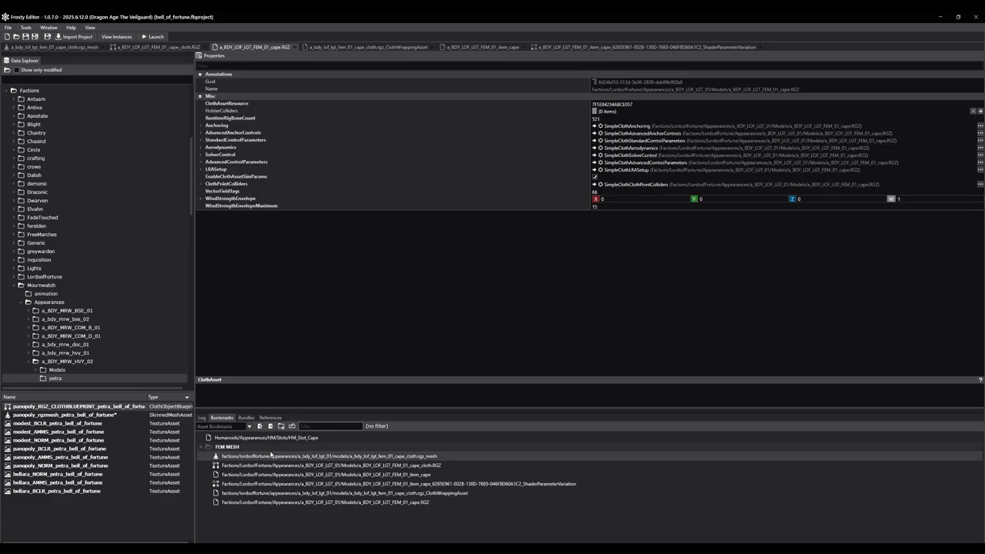
{"action": "left_click", "coordinate": [6, 71]}
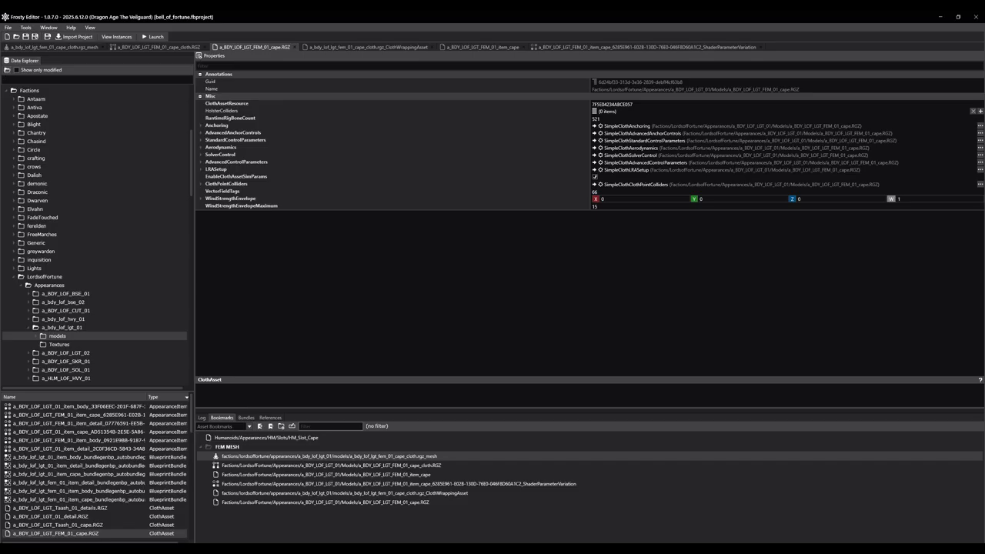
{"action": "right_click", "coordinate": [77, 536]}
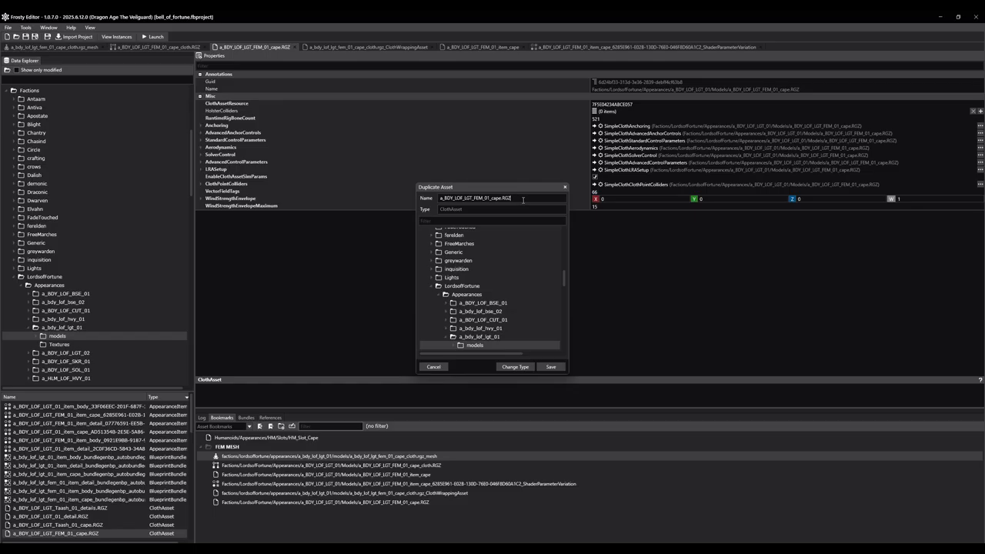
{"action": "left_click_drag", "start_coordinate": [524, 199], "coordinate": [313, 193]}
{"action": "type", "text": "panopoly_RGZMESH_petra_bell_of_fortune"}
{"action": "left_click_drag", "start_coordinate": [483, 198], "coordinate": [439, 199]}
{"action": "type", "text": "CLOTH"}
{"action": "key", "text": "BackSpace"}
{"action": "key", "text": "BackSpace"}
{"action": "key", "text": "BackSpace"}
{"action": "key", "text": "BackSpace"}
{"action": "key", "text": "BackSpace"}
{"action": "type", "text": "RGZ_ASSET"}
{"action": "key", "text": "BackSpace"}
{"action": "key", "text": "BackSpace"}
{"action": "key", "text": "BackSpace"}
{"action": "key", "text": "BackSpace"}
{"action": "key", "text": "BackSpace"}
{"action": "type", "text": "CLOTH_ASSET"}
Save the duplicate cloth asset in Mournwatch's a_BDY_MRW_HVY_02 petra folder, declining to add it to the original's bundles
{"action": "scroll", "coordinate": [484, 311], "scroll_direction": "down", "scroll_amount": 5}
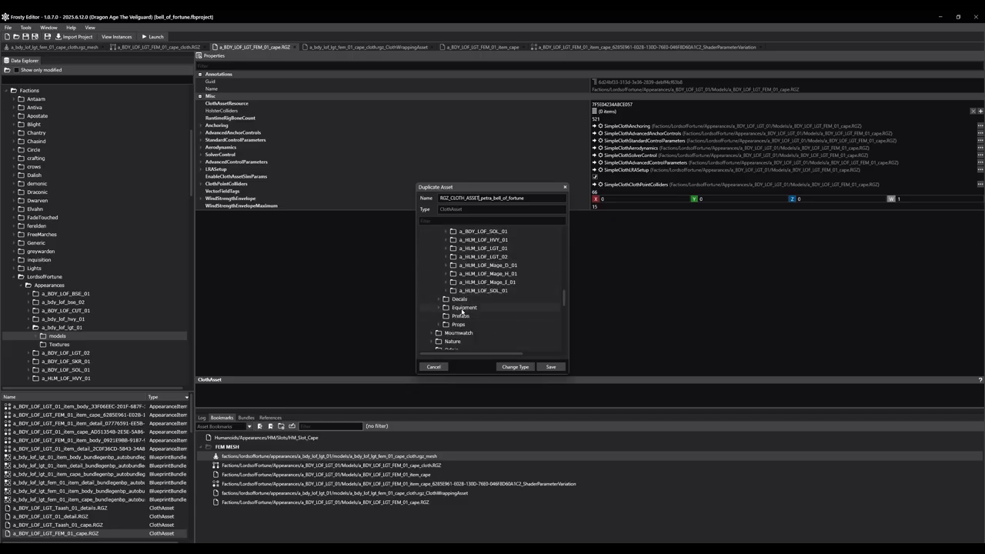
{"action": "scroll", "coordinate": [462, 312], "scroll_direction": "down", "scroll_amount": 1}
{"action": "double_click", "coordinate": [460, 315]}
{"action": "scroll", "coordinate": [475, 300], "scroll_direction": "down", "scroll_amount": 2}
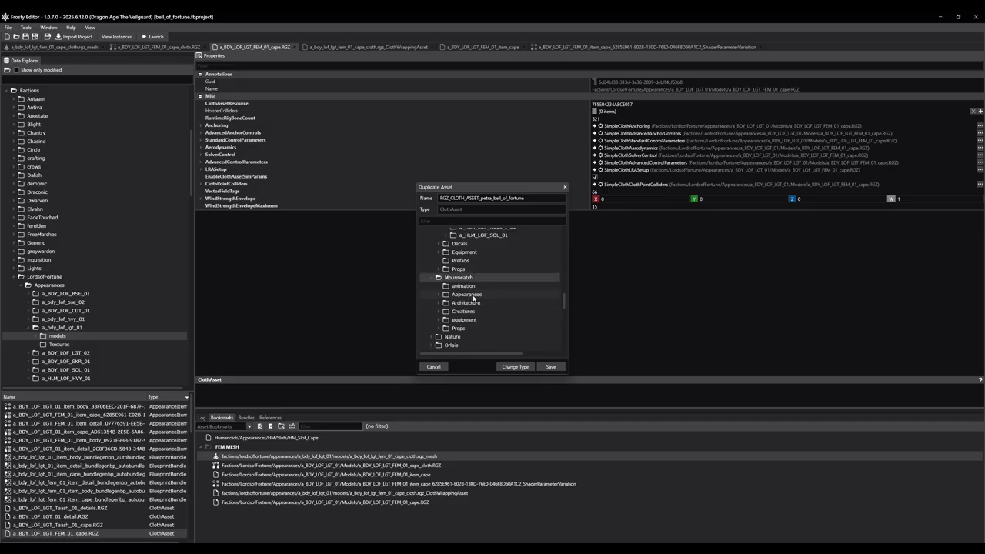
{"action": "double_click", "coordinate": [474, 296]}
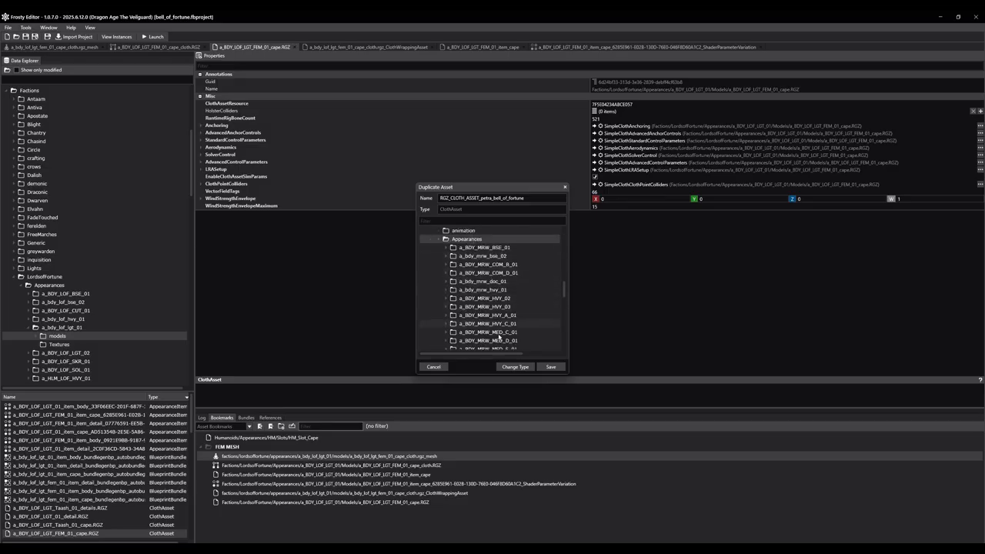
{"action": "double_click", "coordinate": [510, 299]}
{"action": "left_click", "coordinate": [488, 315]}
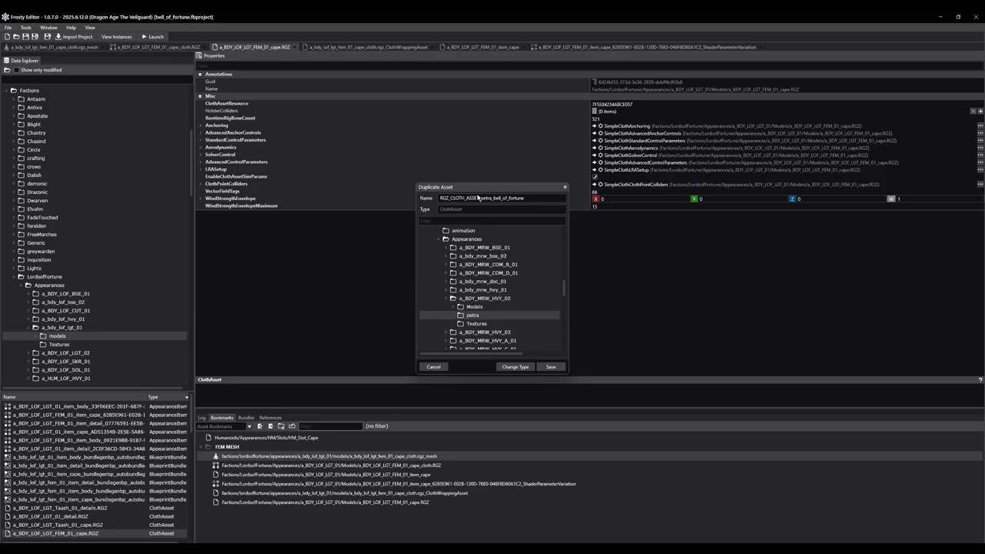
{"action": "left_click", "coordinate": [551, 367]}
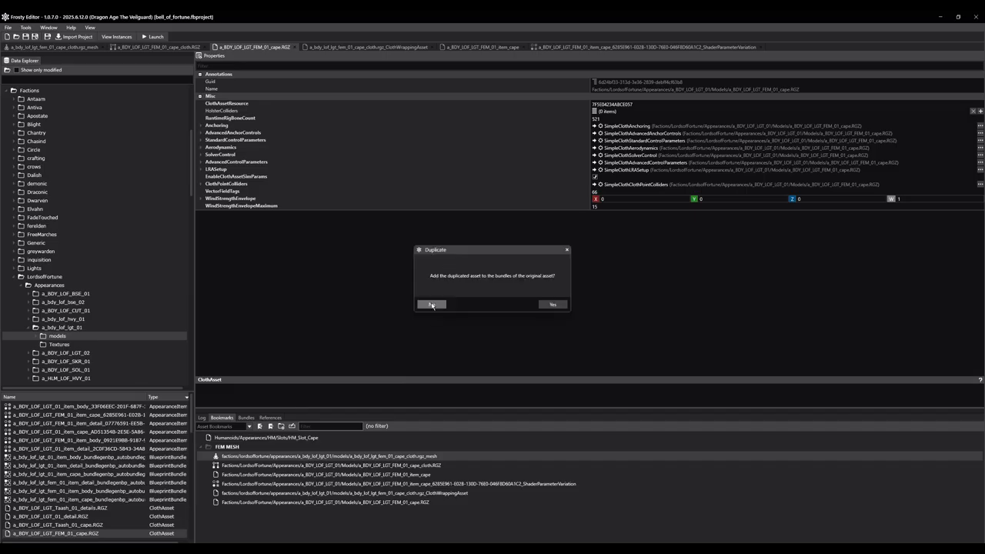
{"action": "left_click", "coordinate": [433, 306]}
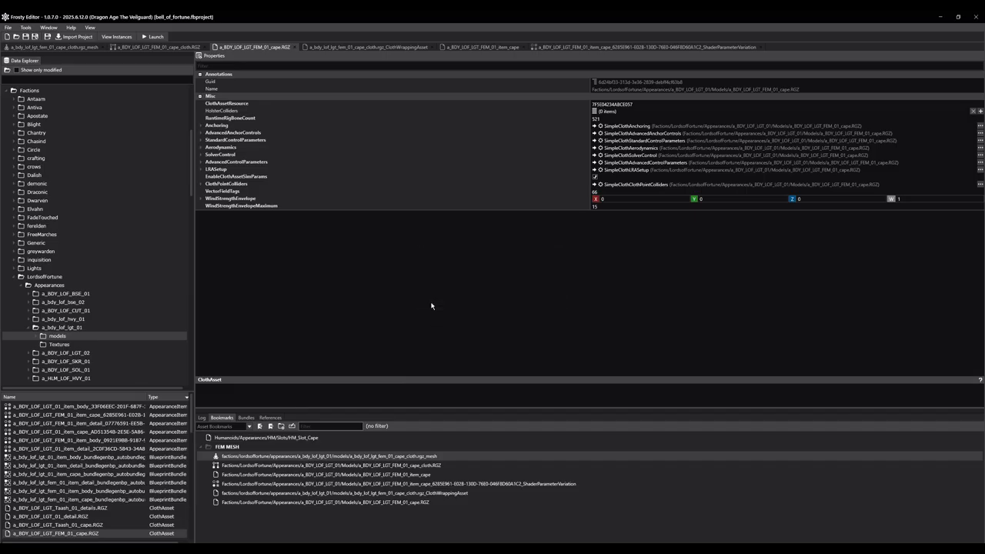
{"action": "mouse_move", "coordinate": [370, 548]}
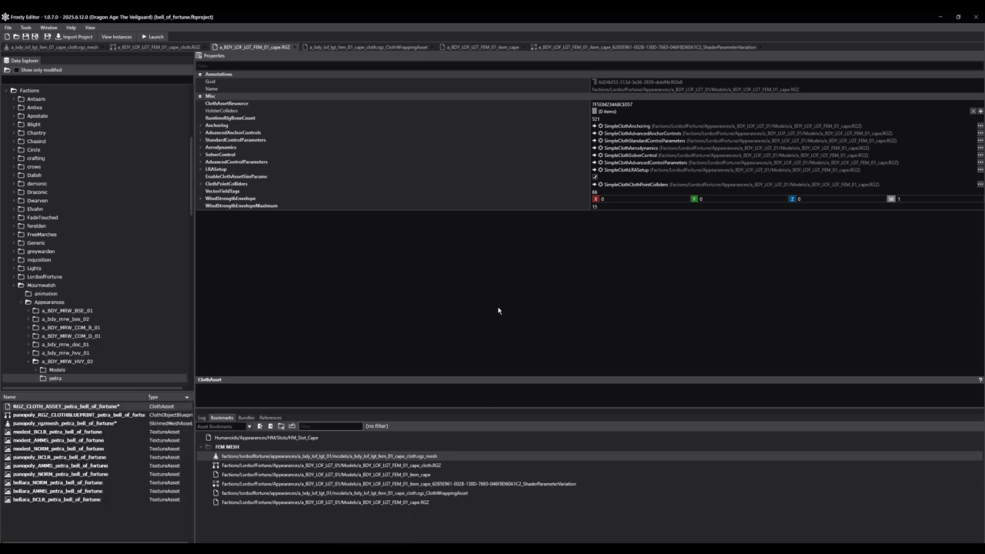
Start duplicating the a_bdy_lof_lgt_fem_01_cape_cloth.rgz_ClothWrappingAsset asset under the name CLOTHWRAPPINGASSET_petra_bell_of_fortune
{"action": "left_click", "coordinate": [365, 48]}
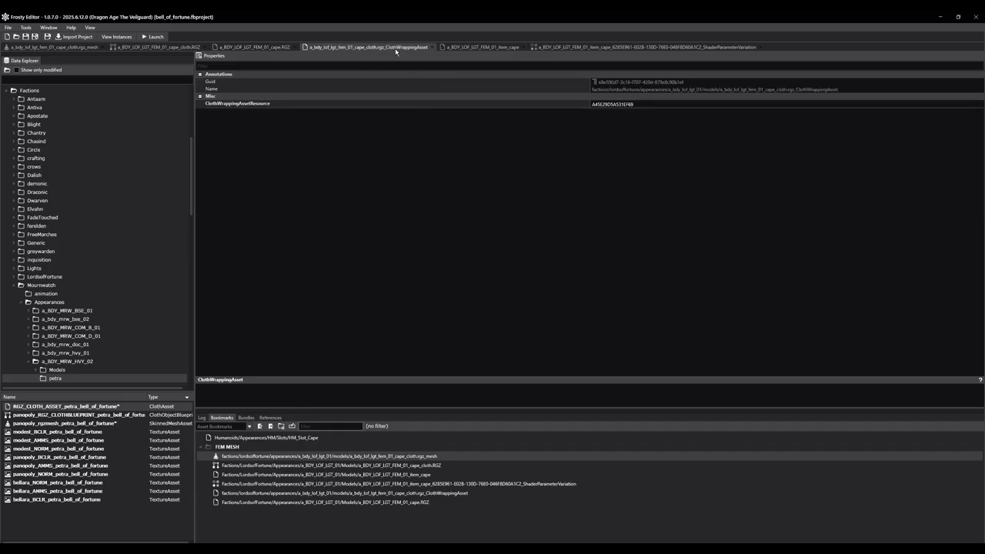
{"action": "left_click", "coordinate": [8, 71]}
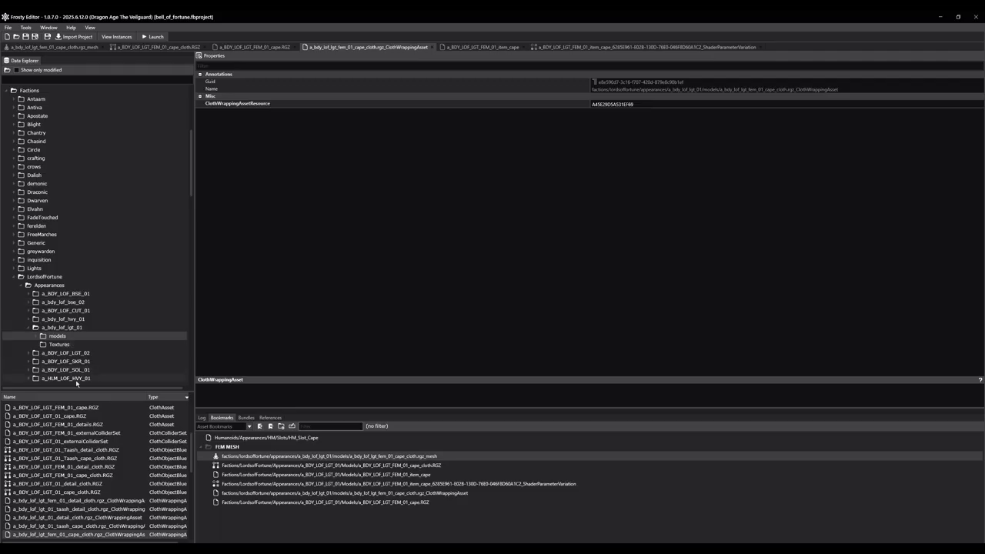
{"action": "right_click", "coordinate": [79, 538]}
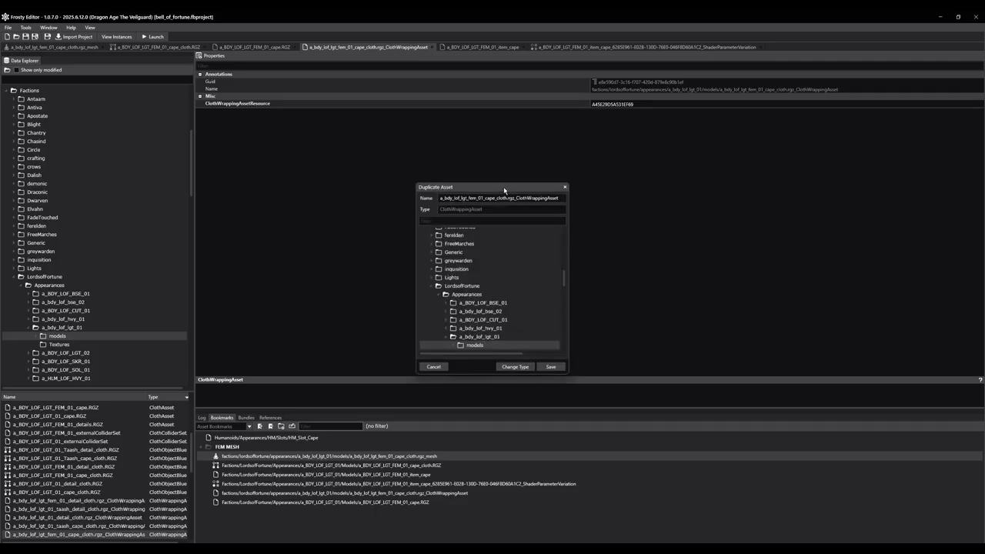
{"action": "key", "text": "ctrl+a"}
{"action": "type", "text": "panopoly_RGZMESH_petra_bell_of_fortune"}
{"action": "left_click_drag", "start_coordinate": [483, 198], "coordinate": [385, 193]}
{"action": "type", "text": "cl"}
{"action": "type", "text": "LOTH"}
{"action": "type", "text": "WRAPPINGASSET"}
Save the duplicate cloth wrapping asset in Mournwatch's a_BDY_MRW_HVY_02 petra folder, leaving it out of the original's bundles
{"action": "scroll", "coordinate": [464, 319], "scroll_direction": "down", "scroll_amount": 5}
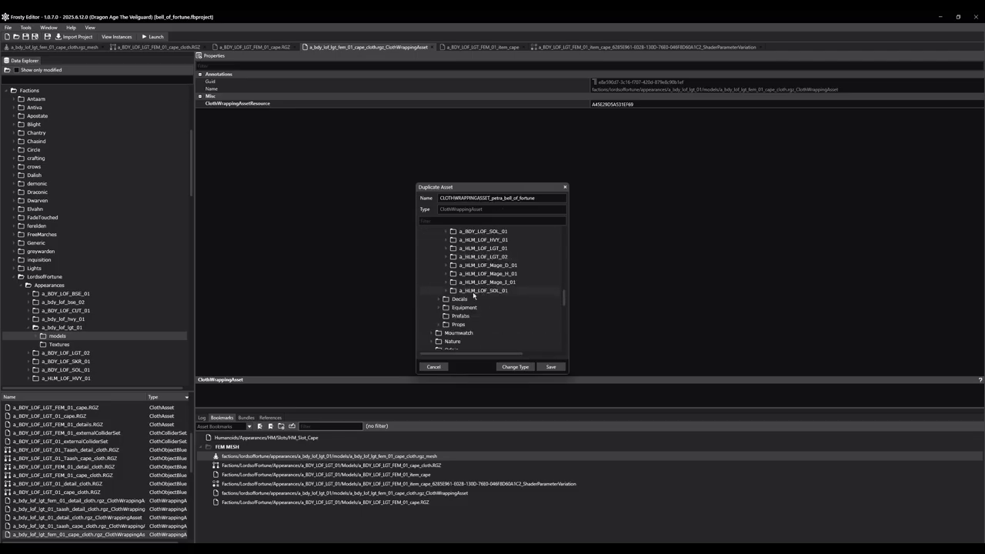
{"action": "double_click", "coordinate": [461, 315]}
{"action": "scroll", "coordinate": [466, 316], "scroll_direction": "down", "scroll_amount": 2}
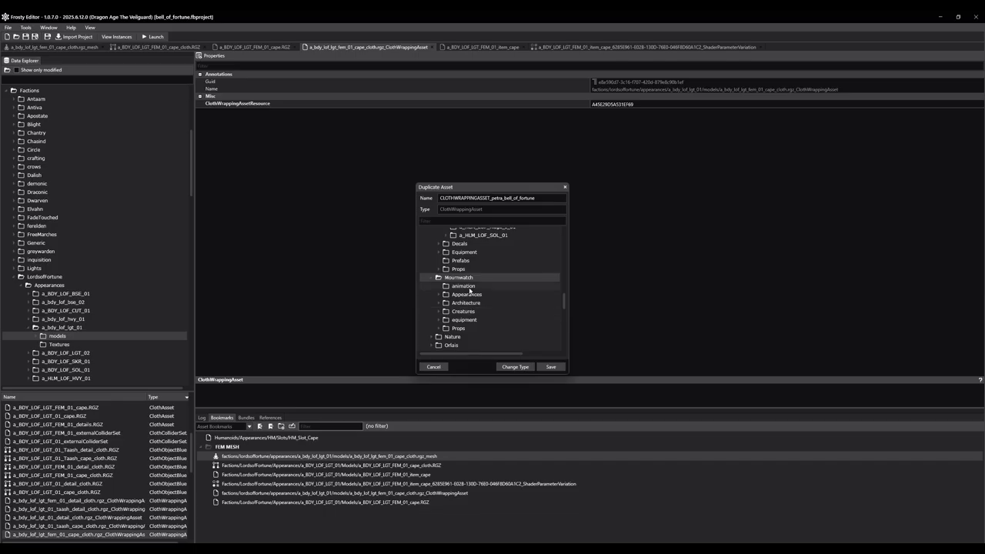
{"action": "double_click", "coordinate": [471, 294]}
{"action": "scroll", "coordinate": [476, 328], "scroll_direction": "down", "scroll_amount": 2}
{"action": "double_click", "coordinate": [485, 298]}
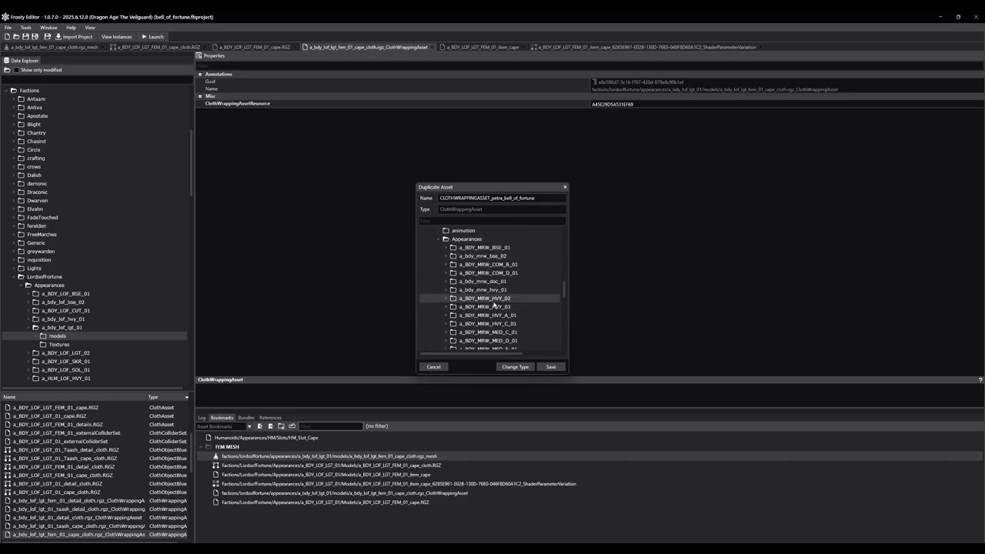
{"action": "left_click", "coordinate": [472, 315]}
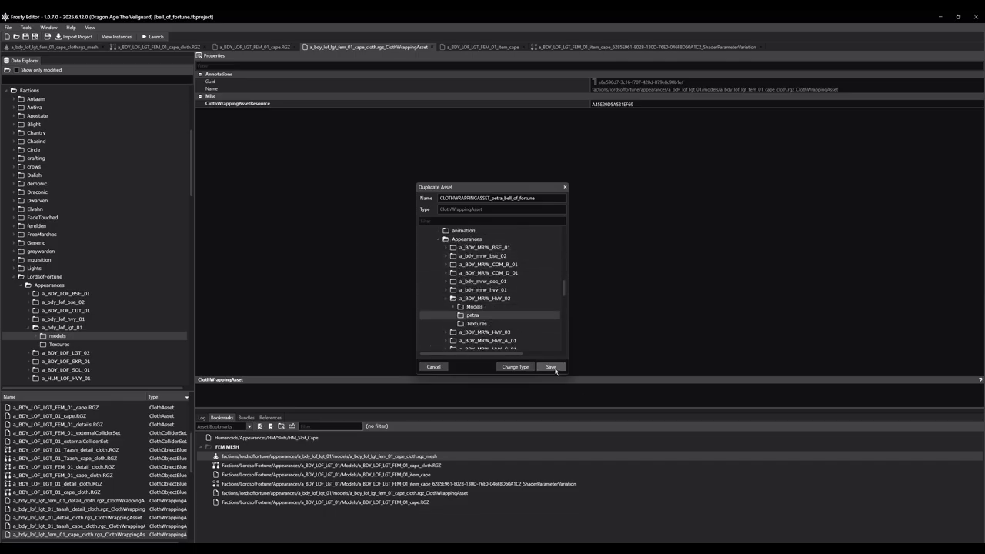
{"action": "left_click", "coordinate": [556, 370]}
{"action": "left_click", "coordinate": [436, 304]}
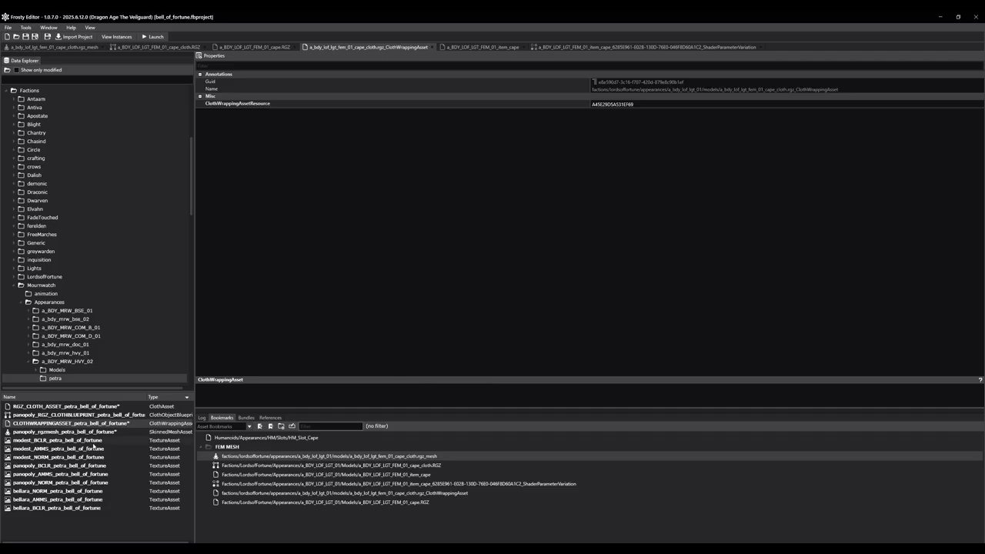
Save the project and load bell_of_fortune.fbproject again in the restarted editor
{"action": "left_click", "coordinate": [26, 36]}
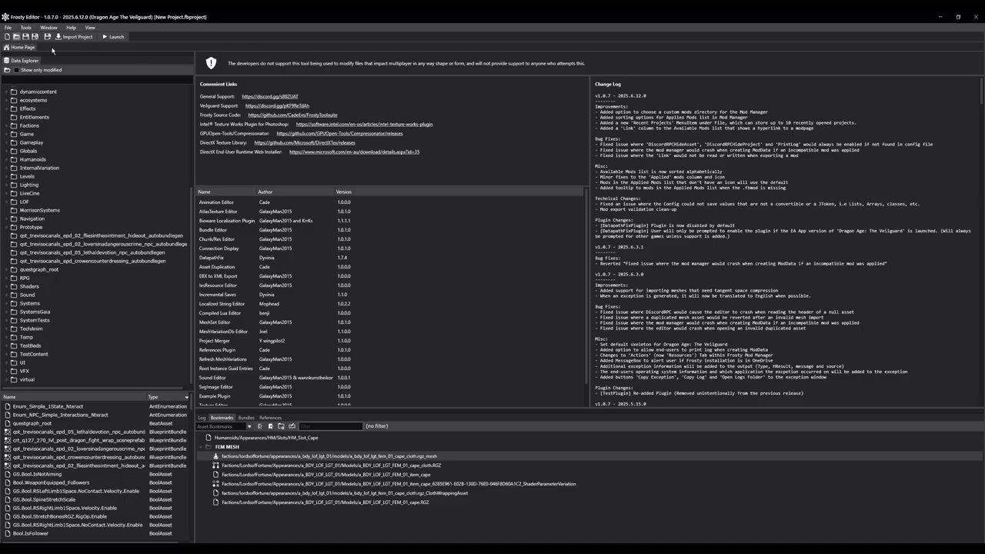
{"action": "left_click", "coordinate": [17, 36]}
{"action": "left_click", "coordinate": [103, 117]}
{"action": "left_click", "coordinate": [426, 218]}
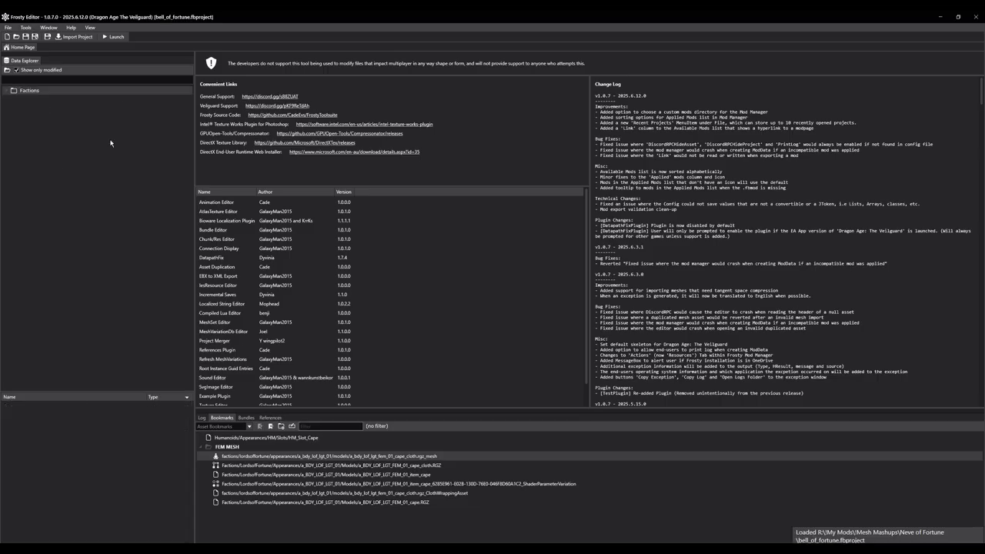
Expand the modified Factions assets through Mournwatch's Appearances to the a_BDY_MRW_HVY_02 folder containing petra
{"action": "double_click", "coordinate": [40, 92]}
{"action": "double_click", "coordinate": [41, 99]}
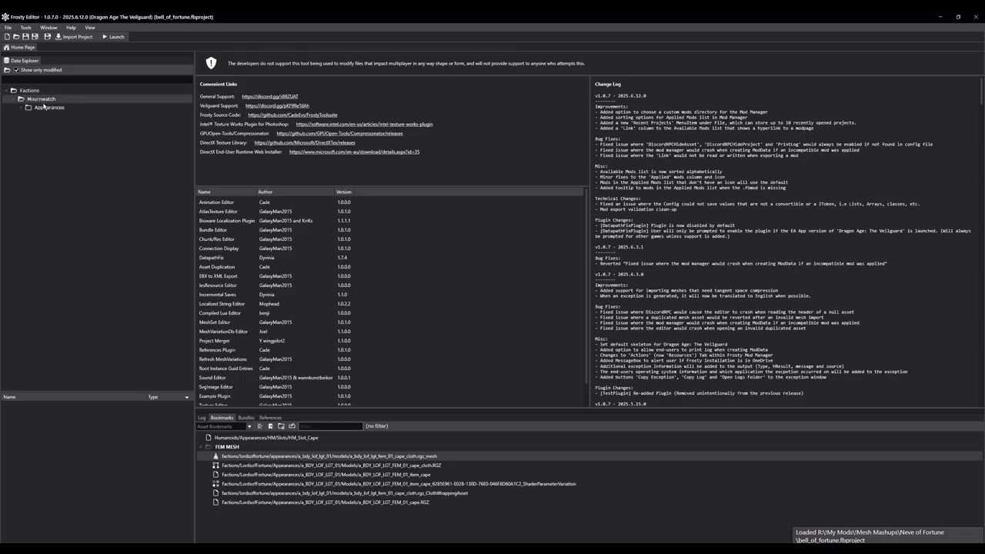
{"action": "double_click", "coordinate": [46, 108]}
{"action": "double_click", "coordinate": [52, 117]}
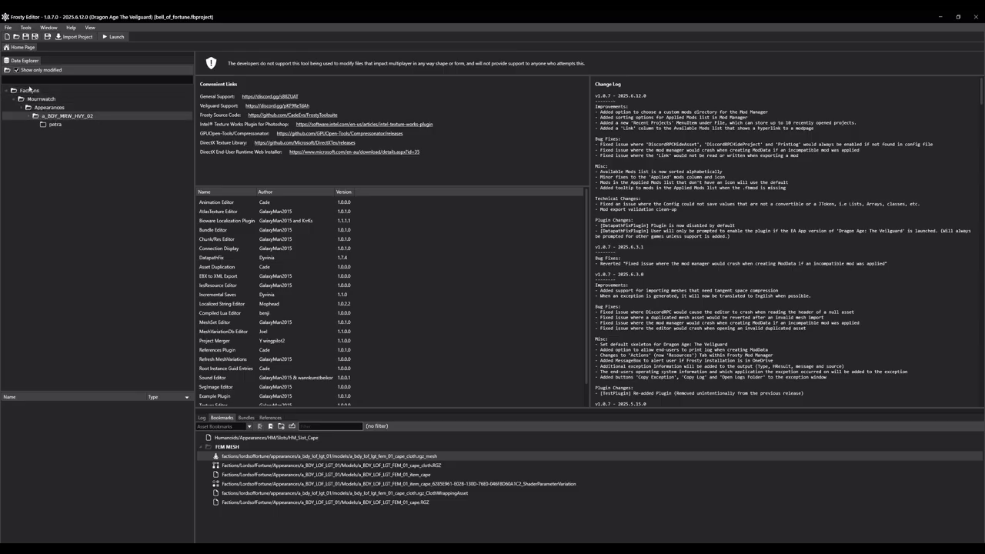
Open the bookmarked a_BDY_LOF_LGT_FEM_01_item_cape asset and its ShaderParameterVariation, and locate item_cape in the asset list
{"action": "double_click", "coordinate": [373, 477]}
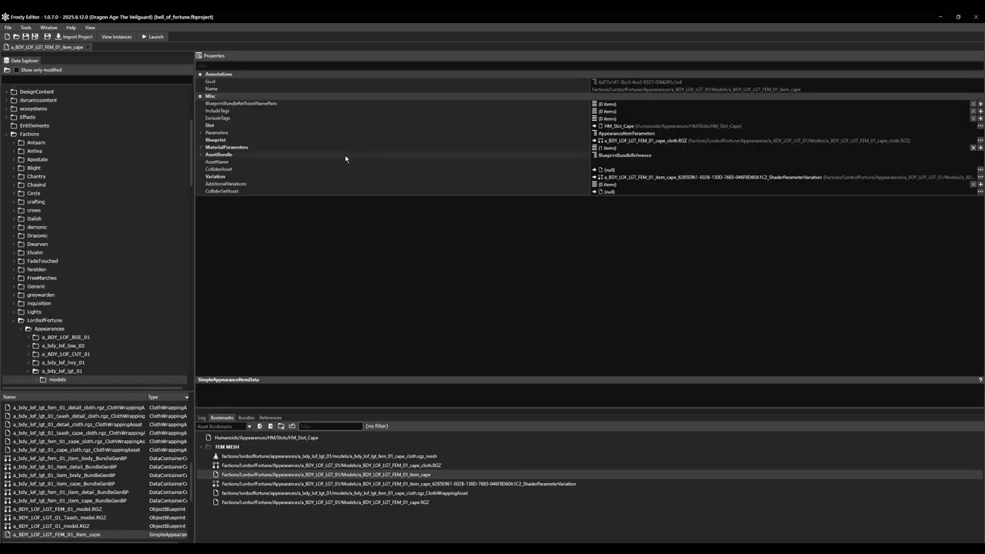
{"action": "double_click", "coordinate": [422, 485]}
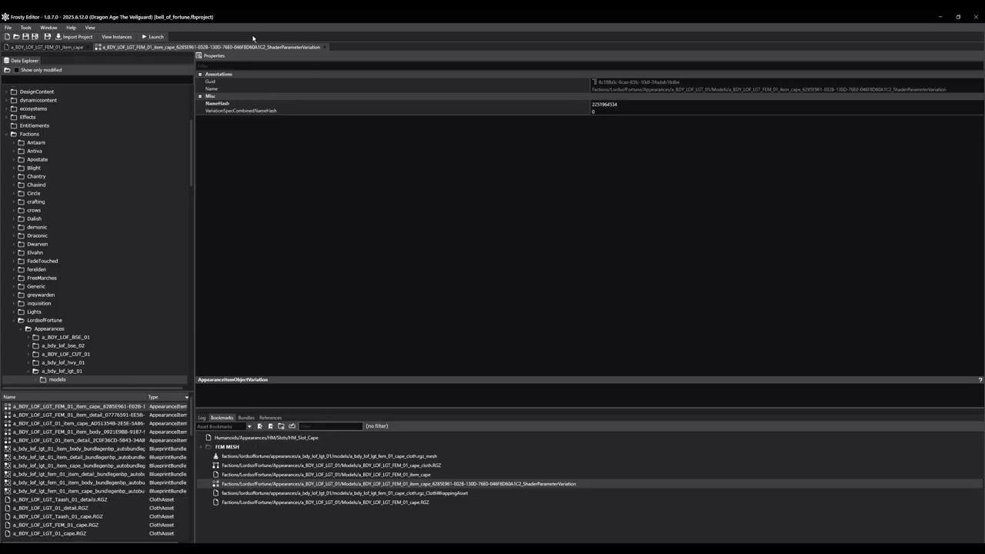
{"action": "left_click", "coordinate": [65, 47]}
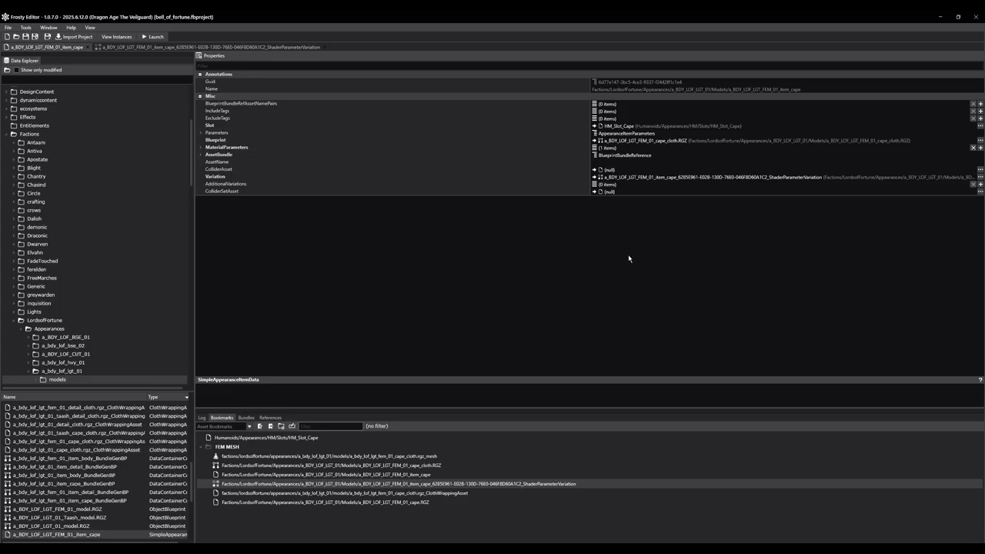
{"action": "left_click", "coordinate": [185, 48]}
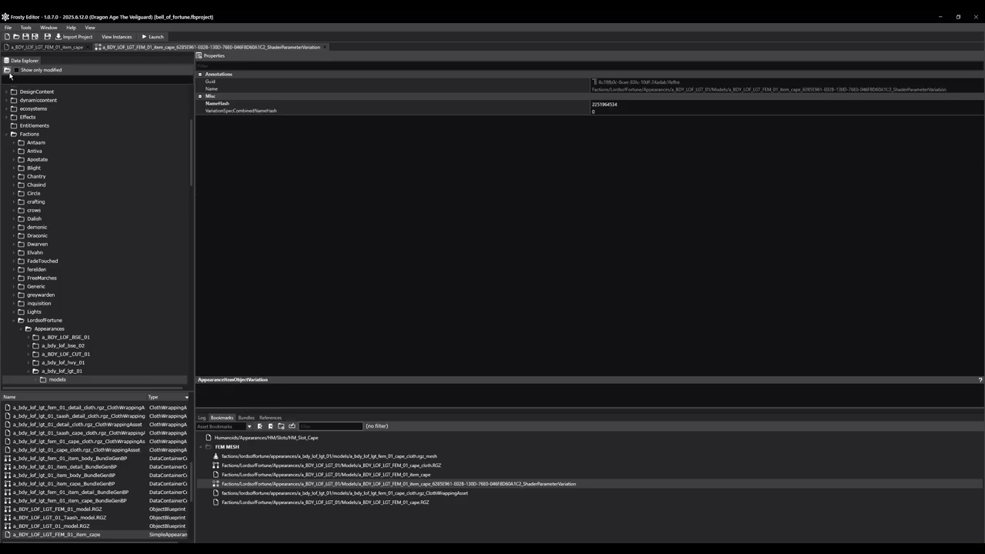
{"action": "left_click", "coordinate": [55, 48]}
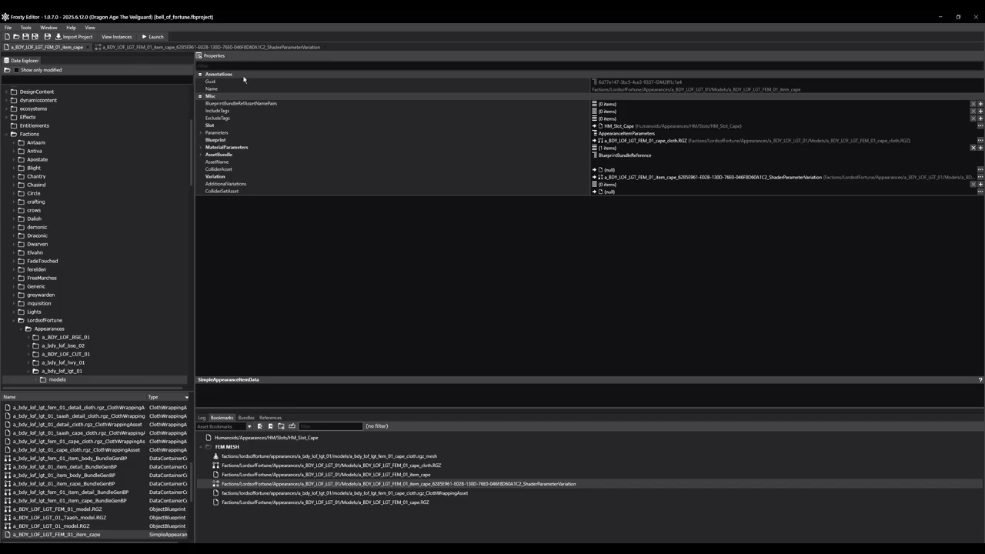
Start duplicating the a_BDY_LOF_LGT_FEM_01_item_cape asset under the name panopoly_ITEM_SAID_petra_bell_of_fortune
{"action": "right_click", "coordinate": [107, 538]}
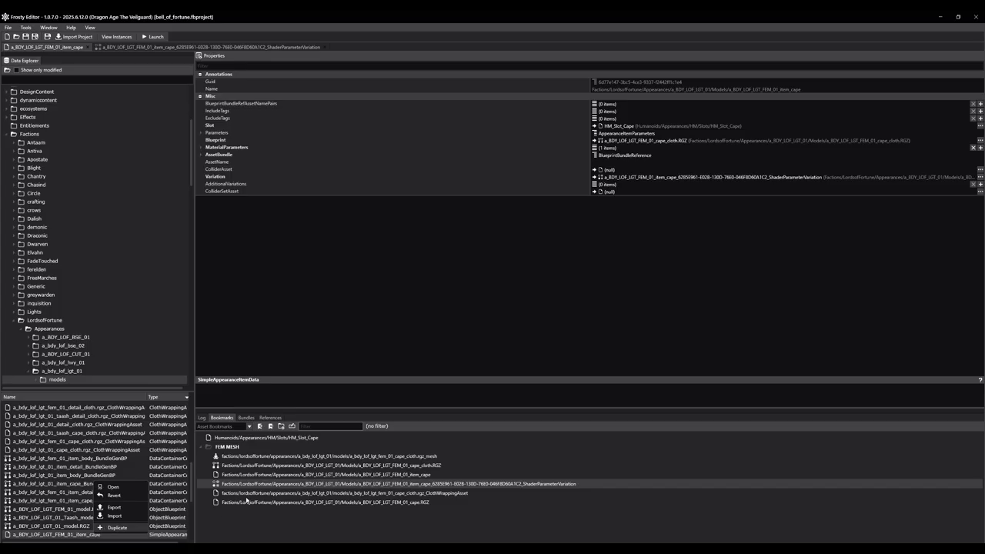
{"action": "left_click", "coordinate": [117, 527]}
{"action": "left_click_drag", "start_coordinate": [529, 197], "coordinate": [353, 174]}
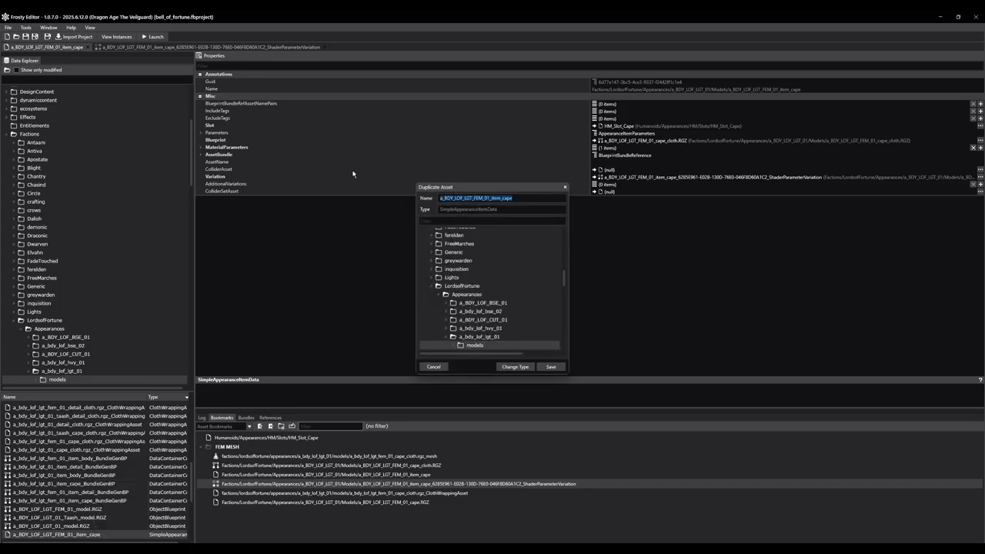
{"action": "type", "text": "panopoly_RGZMESH_petra_bell_of_fortune"}
{"action": "left_click_drag", "start_coordinate": [484, 198], "coordinate": [462, 198]}
{"action": "type", "text": "ITEM_"}
{"action": "type", "text": "SAID"}
Save the item cape duplicate in Mournwatch's a_BDY_MRW_HVY_02 petra folder without adding it to the original's bundles
{"action": "scroll", "coordinate": [441, 259], "scroll_direction": "down", "scroll_amount": 10}
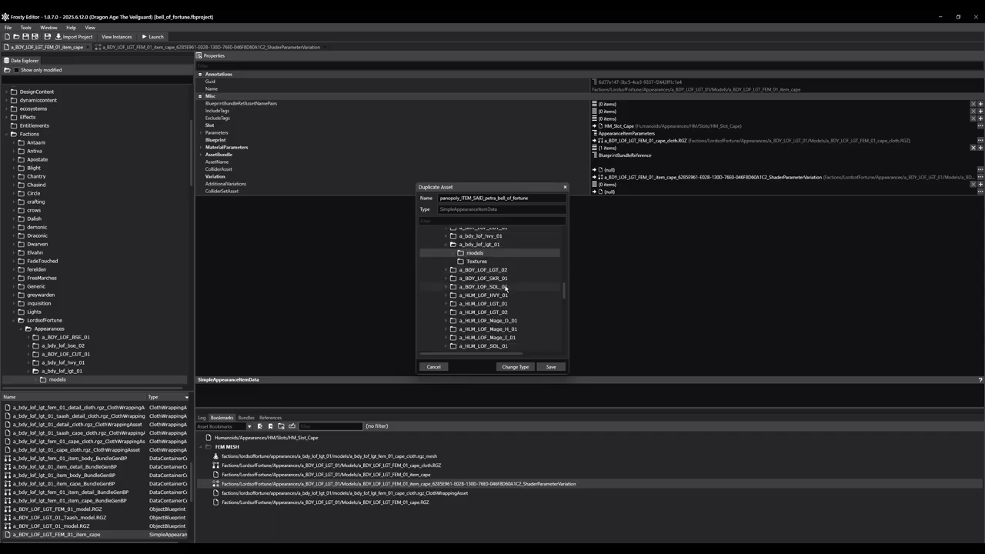
{"action": "double_click", "coordinate": [467, 276]}
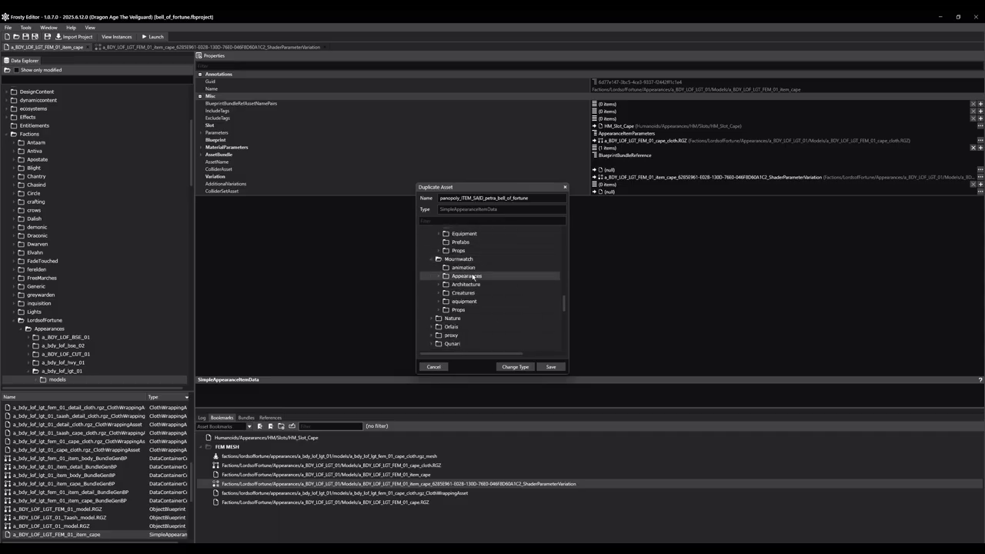
{"action": "scroll", "coordinate": [498, 317], "scroll_direction": "down", "scroll_amount": 1}
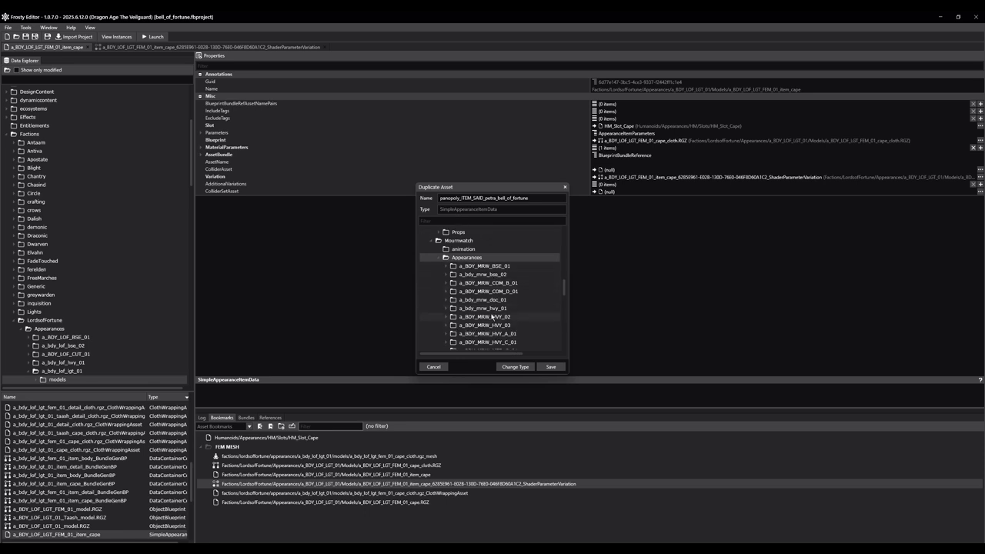
{"action": "double_click", "coordinate": [491, 317]}
{"action": "scroll", "coordinate": [488, 323], "scroll_direction": "down", "scroll_amount": 1}
{"action": "left_click", "coordinate": [482, 315]}
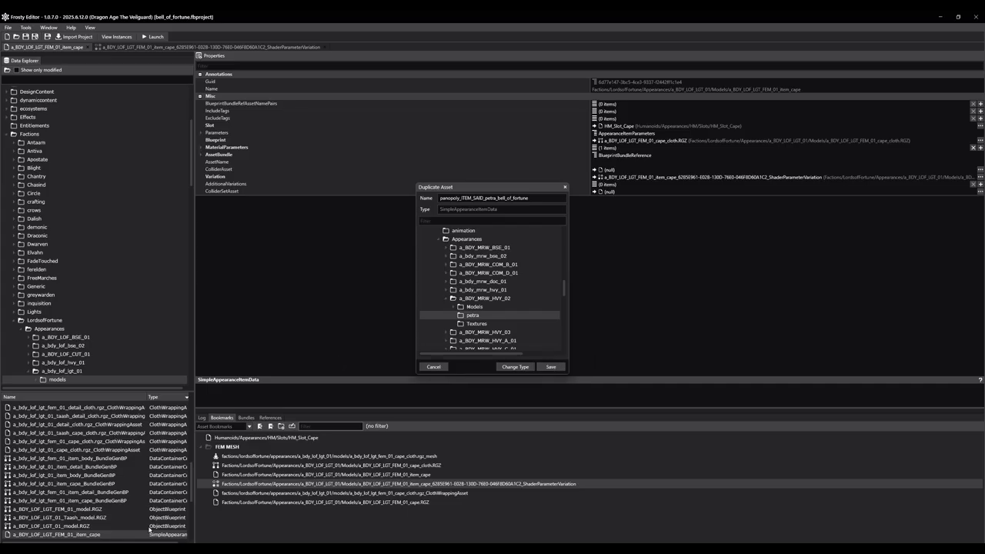
{"action": "left_click", "coordinate": [554, 367]}
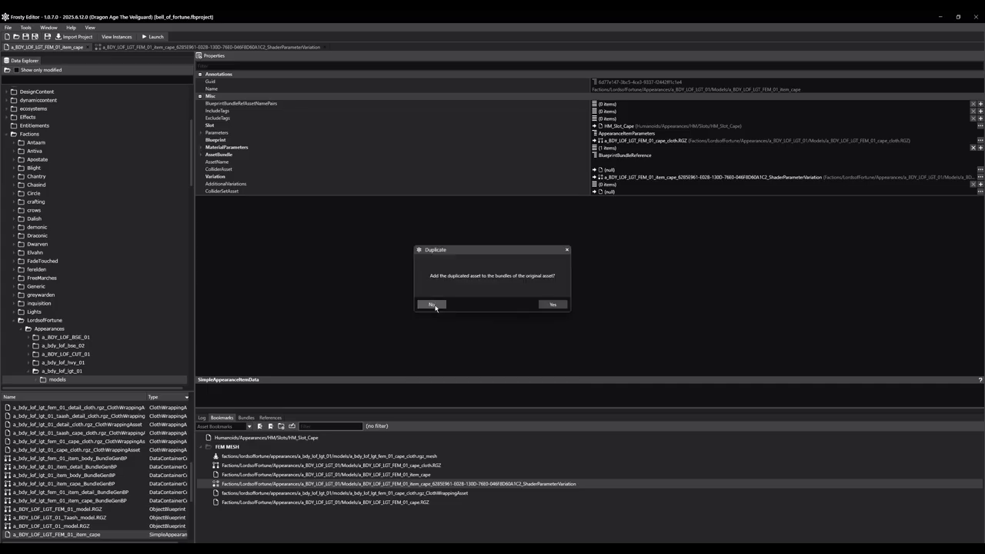
{"action": "left_click", "coordinate": [430, 305]}
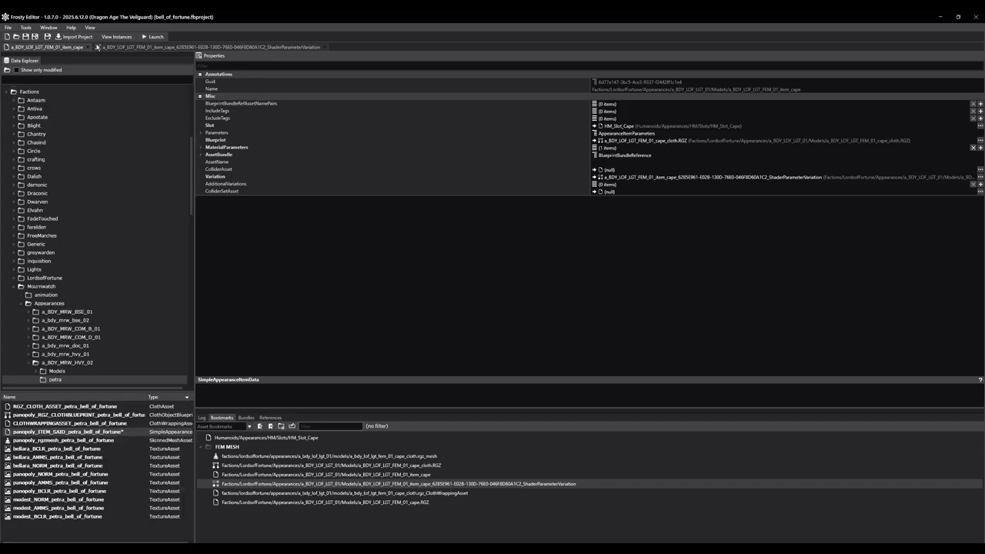
Close the item_cape asset and start duplicating its ShaderParameterVariation under the name panopoly_SHADERPARAM_petra_bell_of_fortune
{"action": "left_click", "coordinate": [88, 47]}
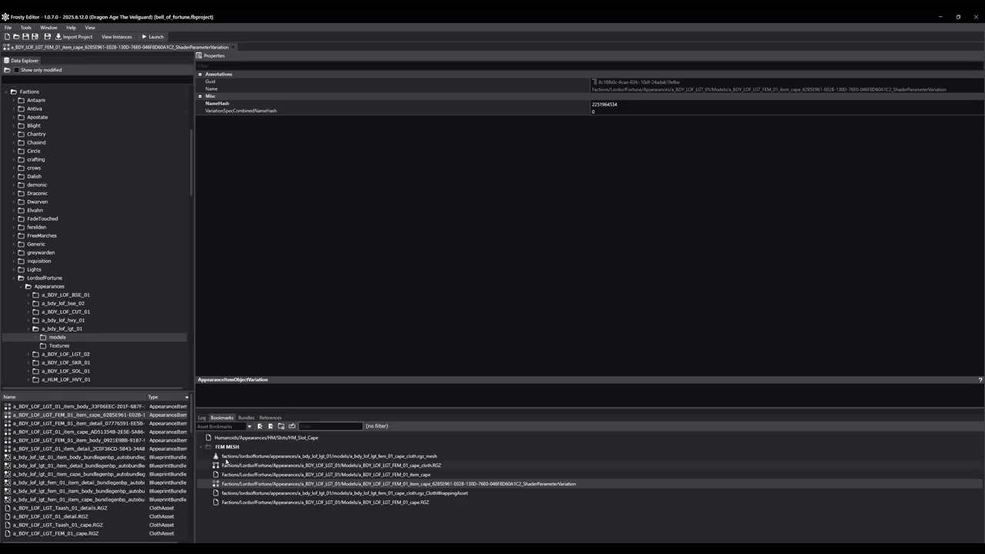
{"action": "right_click", "coordinate": [106, 420]}
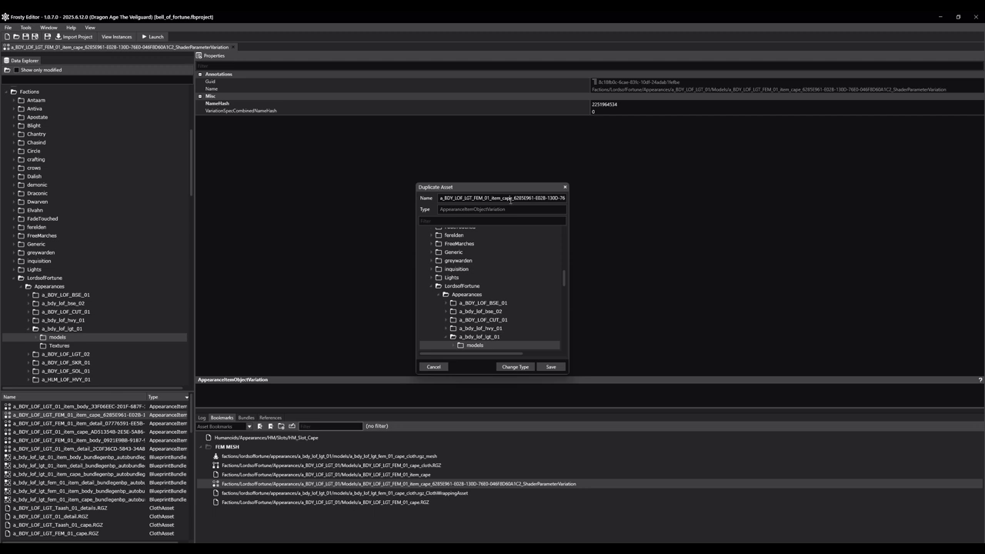
{"action": "left_click_drag", "start_coordinate": [442, 199], "coordinate": [511, 209]}
{"action": "key", "text": "ctrl+a"}
{"action": "type", "text": "panopoly_RGZMESH_petra_bell_of_fortune"}
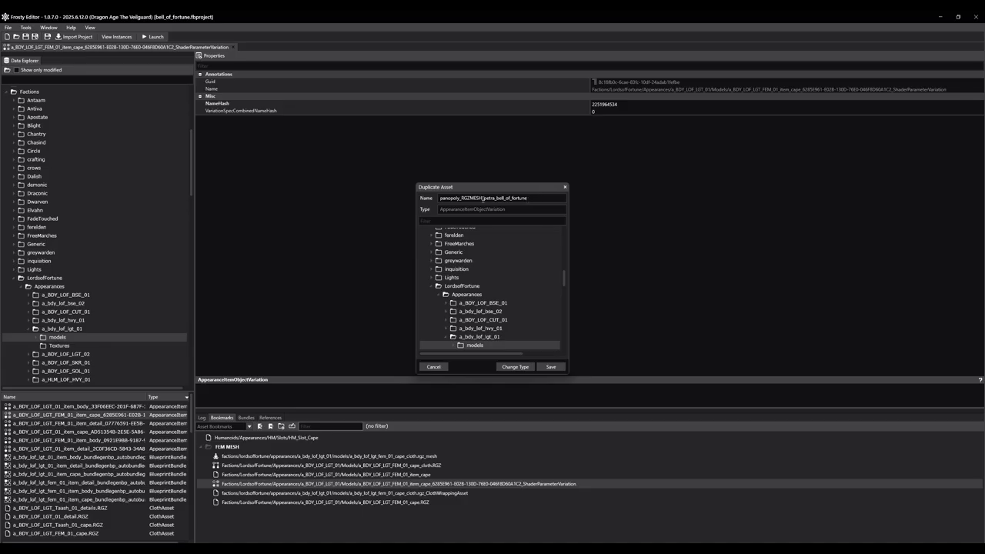
{"action": "left_click_drag", "start_coordinate": [482, 199], "coordinate": [465, 199]}
{"action": "type", "text": "SHADERPARAM"}
Save the shader variation duplicate in a_BDY_MRW_HVY_02's petra folder, leaving it out of the original's bundles, and save the project
{"action": "scroll", "coordinate": [462, 316], "scroll_direction": "down", "scroll_amount": 5}
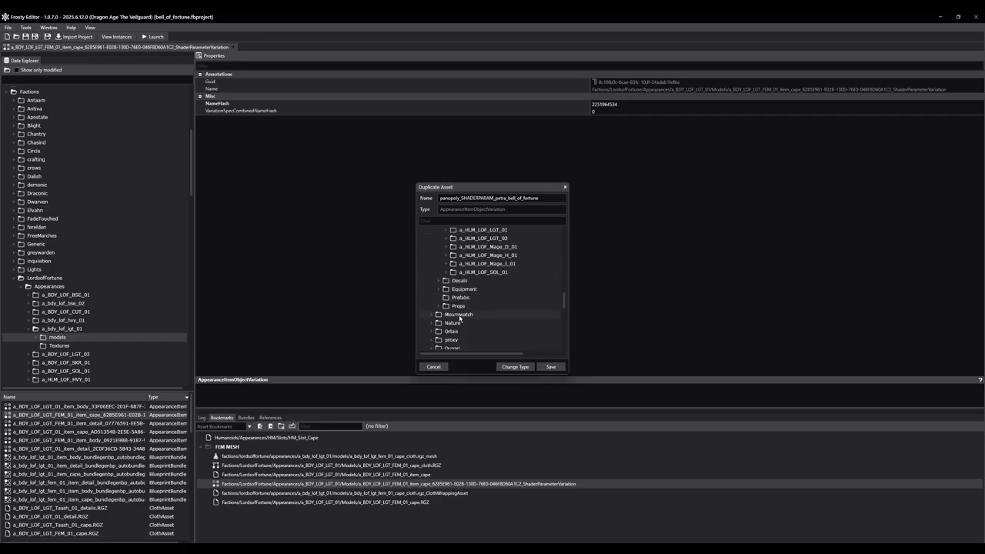
{"action": "scroll", "coordinate": [463, 316], "scroll_direction": "down", "scroll_amount": 1}
{"action": "double_click", "coordinate": [468, 312]}
{"action": "scroll", "coordinate": [468, 311], "scroll_direction": "down", "scroll_amount": 3}
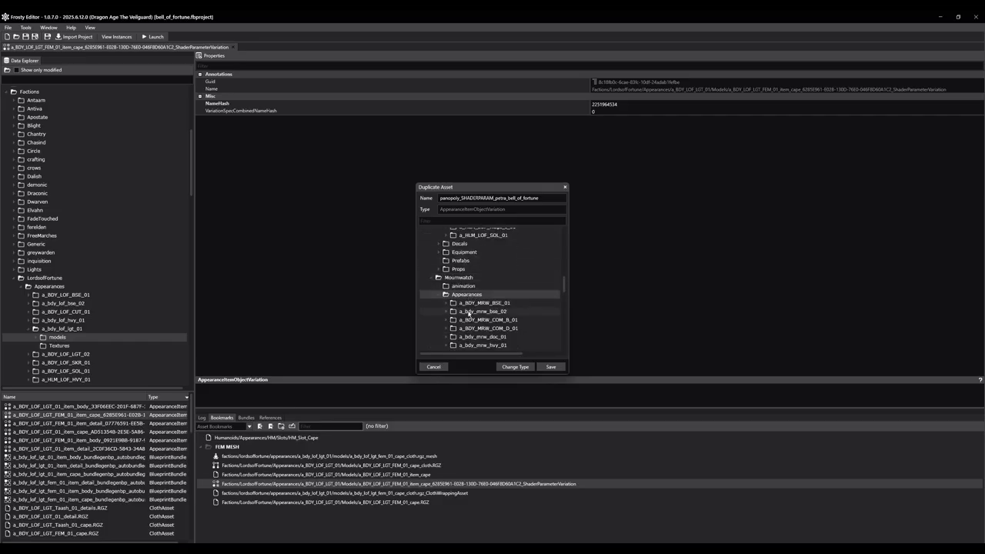
{"action": "scroll", "coordinate": [476, 306], "scroll_direction": "down", "scroll_amount": 1}
{"action": "double_click", "coordinate": [485, 298]}
{"action": "left_click", "coordinate": [473, 315]}
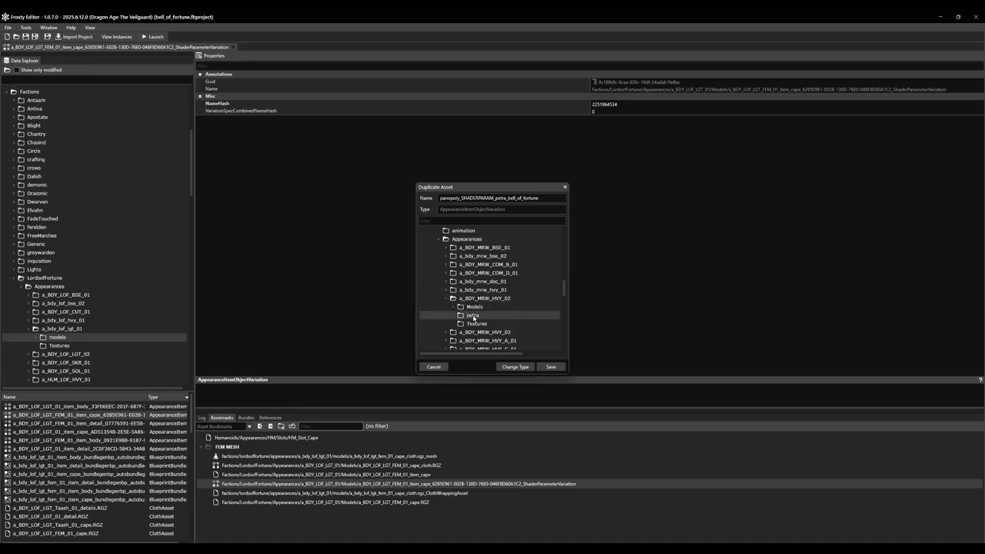
{"action": "left_click", "coordinate": [553, 367]}
{"action": "left_click", "coordinate": [436, 305]}
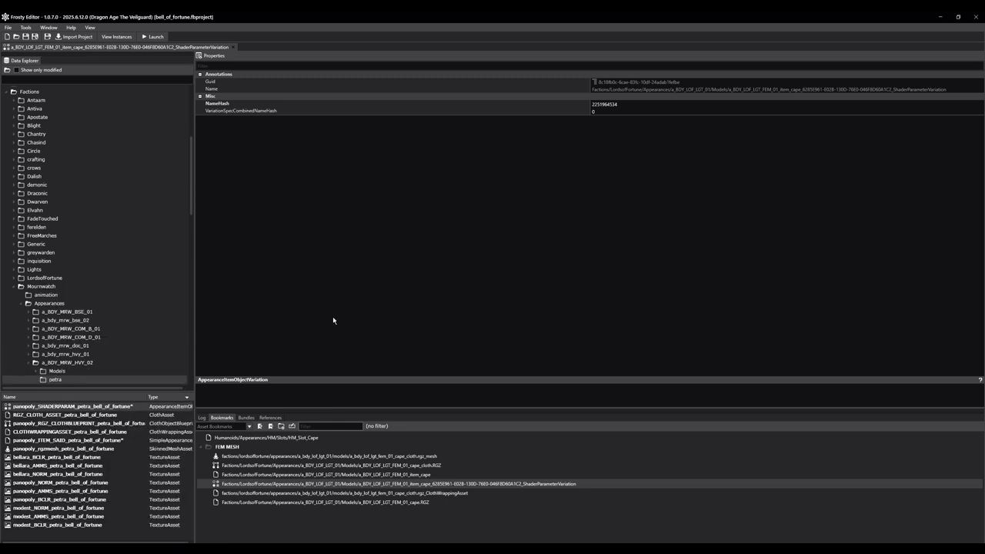
{"action": "left_click", "coordinate": [26, 36]}
Select a_bdy_mrw_hvy_02_garment_cloth.rgz_mesh in a_BDY_MRW_HVY_02's Models folder and show its bundles
{"action": "scroll", "coordinate": [86, 333], "scroll_direction": "down", "scroll_amount": 2}
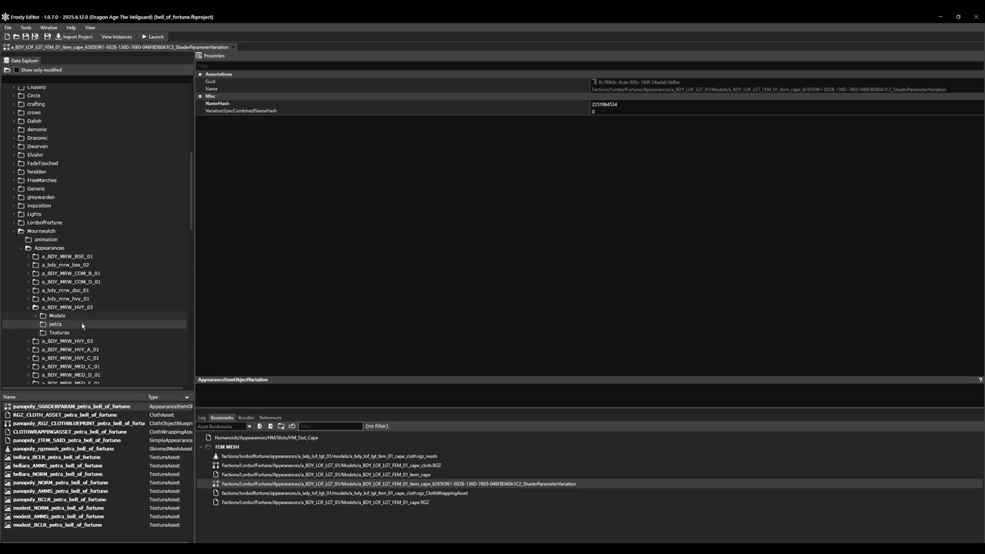
{"action": "left_click", "coordinate": [75, 315]}
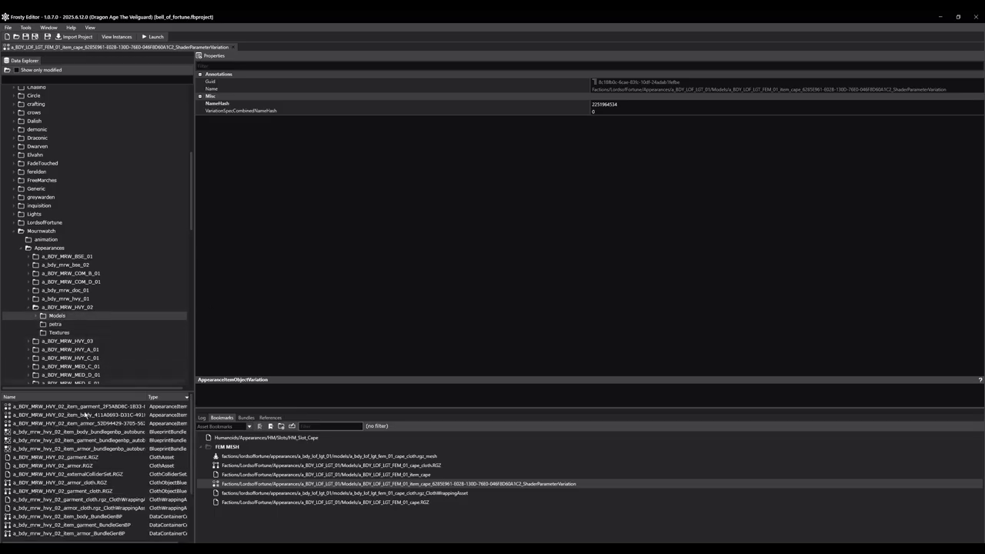
{"action": "scroll", "coordinate": [95, 464], "scroll_direction": "down", "scroll_amount": 2}
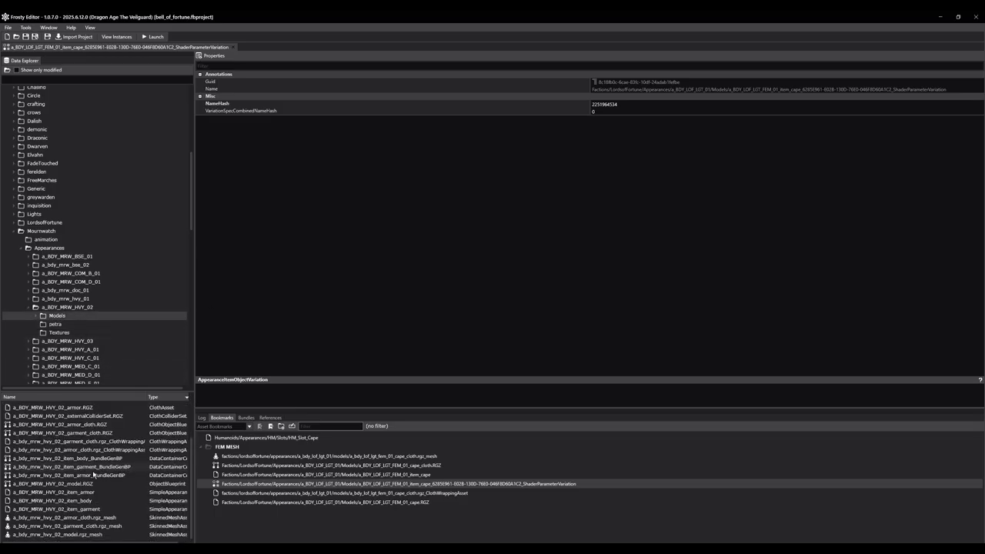
{"action": "left_click", "coordinate": [98, 527]}
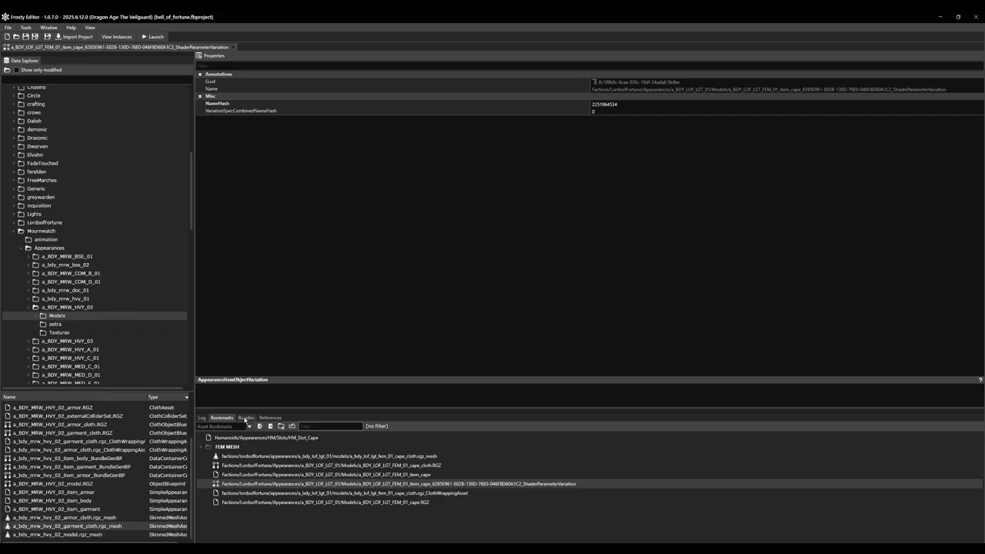
{"action": "left_click", "coordinate": [246, 418]}
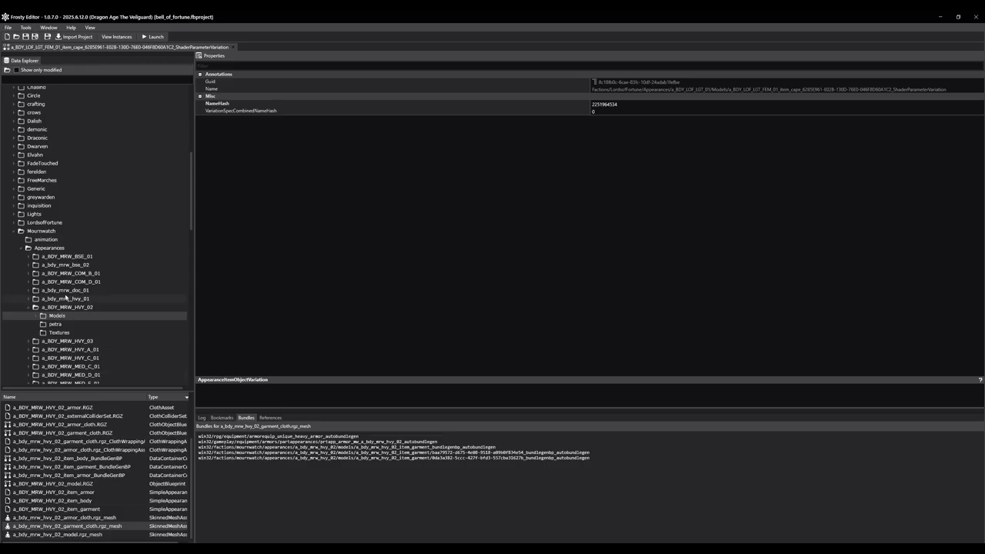
Open the mesh's referencing MeshVariationDb_Win32 assets for armorequip_unique_heavy_armor and prtapp_armor_mw_a_bdy_mrw_hvy_02, and check the bundle paths noted in Notepad++
{"action": "left_click", "coordinate": [271, 418]}
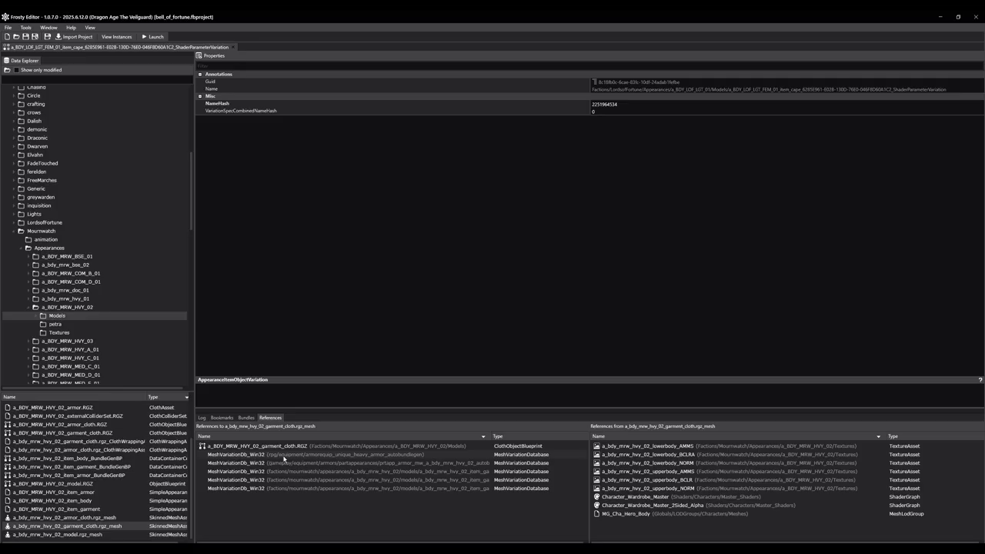
{"action": "double_click", "coordinate": [278, 457]}
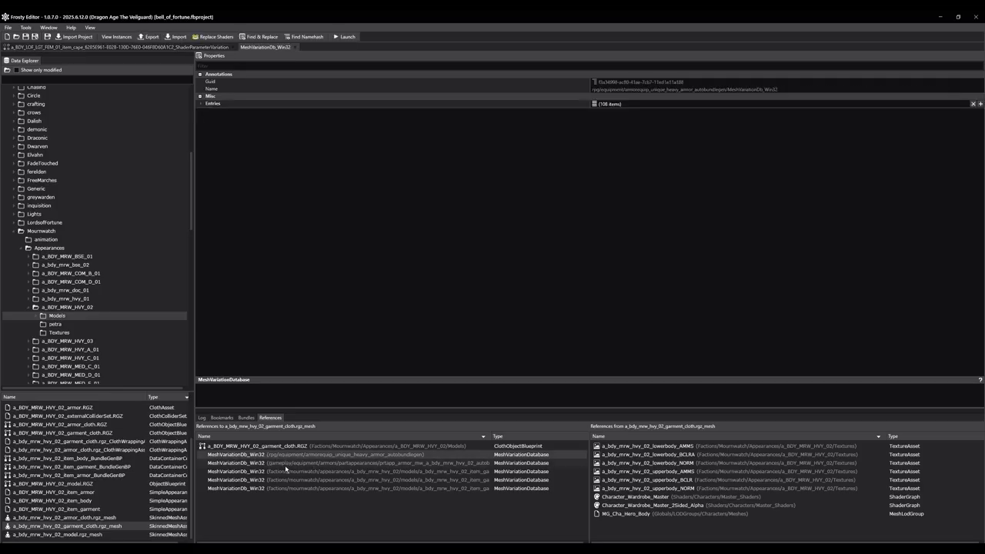
{"action": "double_click", "coordinate": [285, 465]}
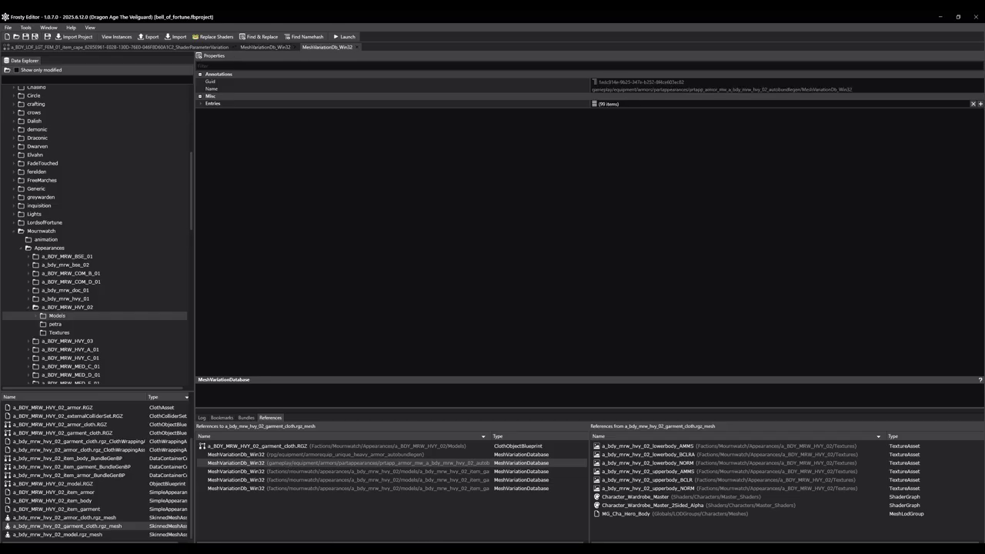
{"action": "key", "text": "alt+Tab"}
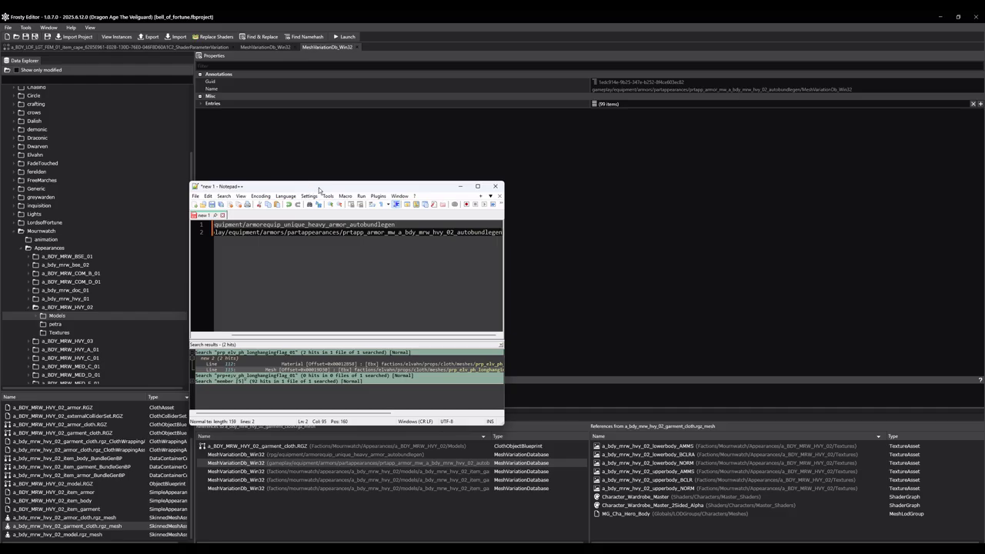
{"action": "left_click_drag", "start_coordinate": [319, 188], "coordinate": [0, 169]}
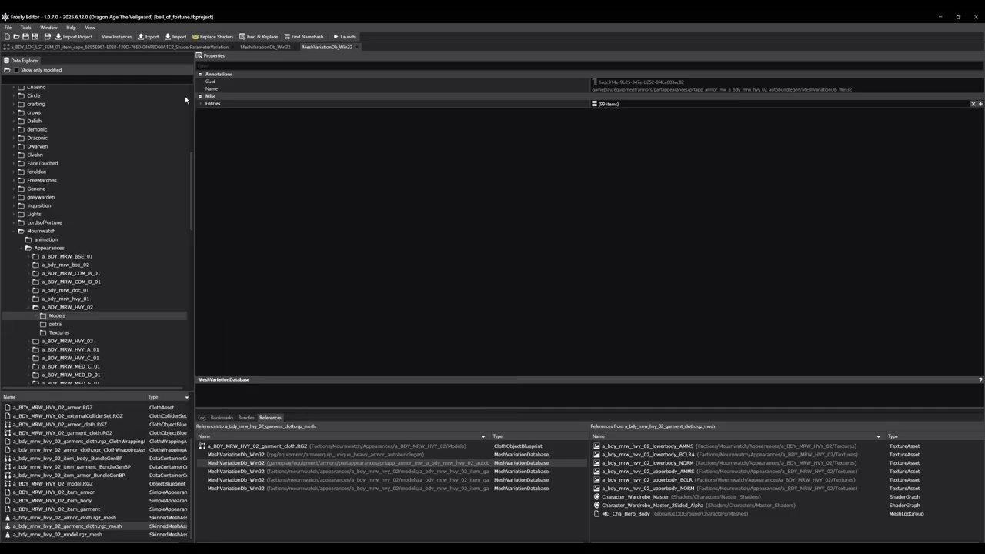
Locate the prtapp_armor_mw_a_bdy_mrw_hvy_02 MeshVariationDb_Win32 in the data explorer and start duplicating it as gameplay_panopoly_MeshVarDB_petra_bell_of_fortune
{"action": "left_click", "coordinate": [233, 47]}
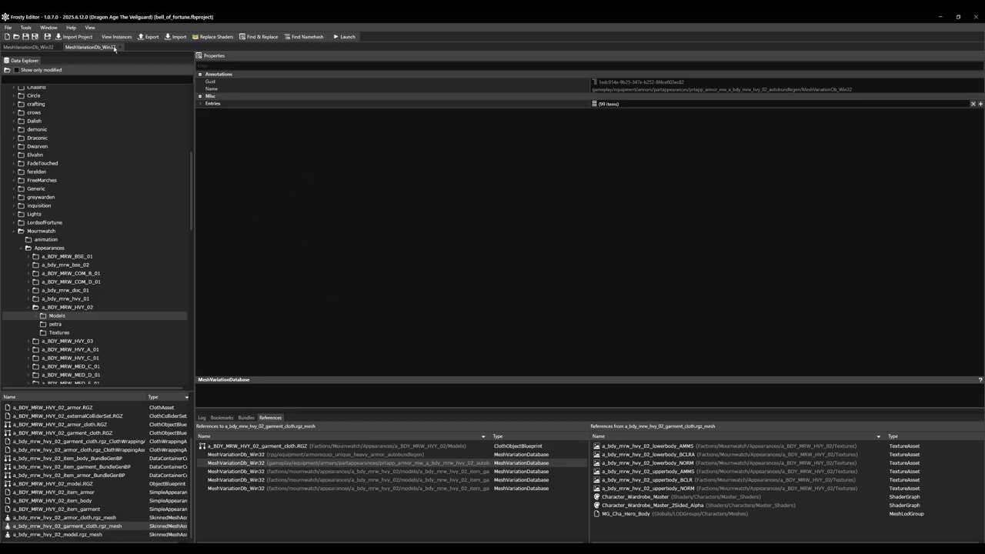
{"action": "left_click", "coordinate": [7, 70]}
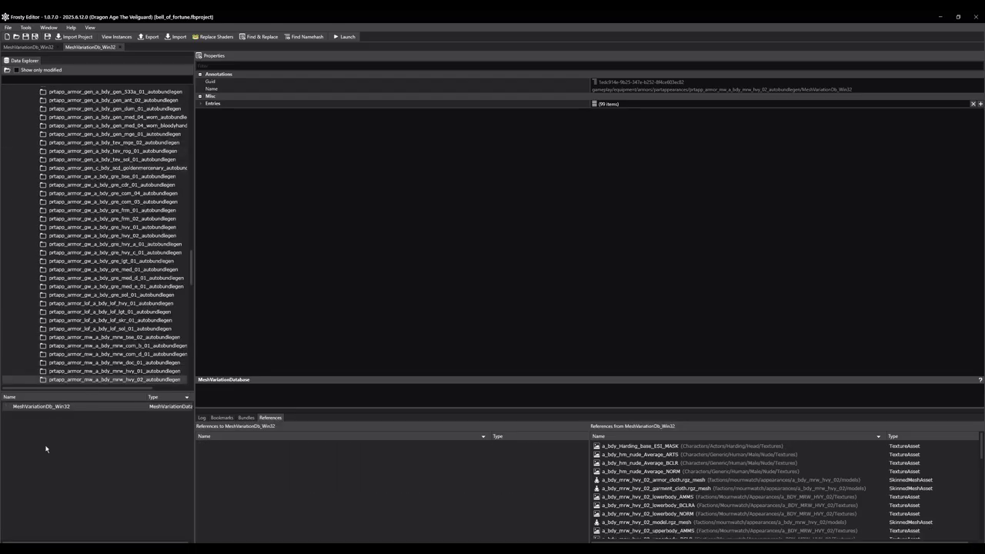
{"action": "right_click", "coordinate": [59, 407]}
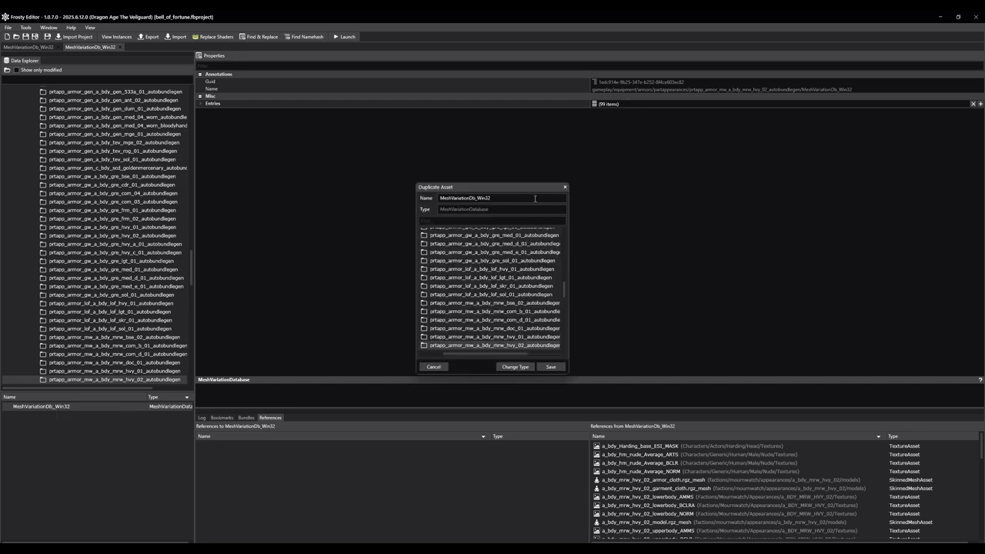
{"action": "key", "text": "Home"}
{"action": "type", "text": "gamepl"}
{"action": "key", "text": "ctrl+a"}
{"action": "type", "text": "gameplay_"}
{"action": "type", "text": "panopoly_RGZMESH_petra_bell_of_fortune"}
{"action": "key", "text": "BackSpace"}
{"action": "key", "text": "BackSpace"}
{"action": "key", "text": "BackSpace"}
{"action": "key", "text": "BackSpace"}
{"action": "key", "text": "BackSpace"}
{"action": "key", "text": "BackSpace"}
{"action": "key", "text": "BackSpace"}
{"action": "key", "text": "BackSpace"}
{"action": "key", "text": "BackSpace"}
{"action": "key", "text": "BackSpace"}
{"action": "key", "text": "BackSpace"}
{"action": "key", "text": "BackSpace"}
{"action": "key", "text": "BackSpace"}
{"action": "key", "text": "BackSpace"}
{"action": "key", "text": "BackSpace"}
{"action": "key", "text": "BackSpace"}
{"action": "key", "text": "BackSpace"}
{"action": "key", "text": "BackSpace"}
{"action": "key", "text": "BackSpace"}
{"action": "key", "text": "BackSpace"}
{"action": "key", "text": "BackSpace"}
{"action": "type", "text": "MeshVarDB_petra_bell_of_fortune"}
{"action": "key", "text": "ctrl+a"}
Save the duplicate in Factions/Mournwatch/Appearances/a_BDY_MRW_HVY_02/petra, adding it to the bundles of the original asset
{"action": "scroll", "coordinate": [482, 269], "scroll_direction": "up", "scroll_amount": 10}
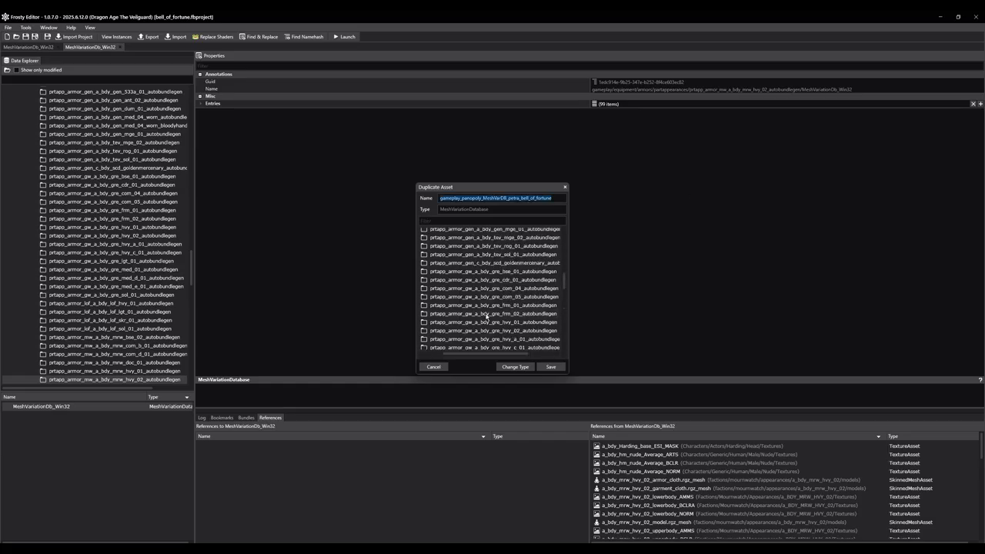
{"action": "scroll", "coordinate": [512, 309], "scroll_direction": "up", "scroll_amount": 5}
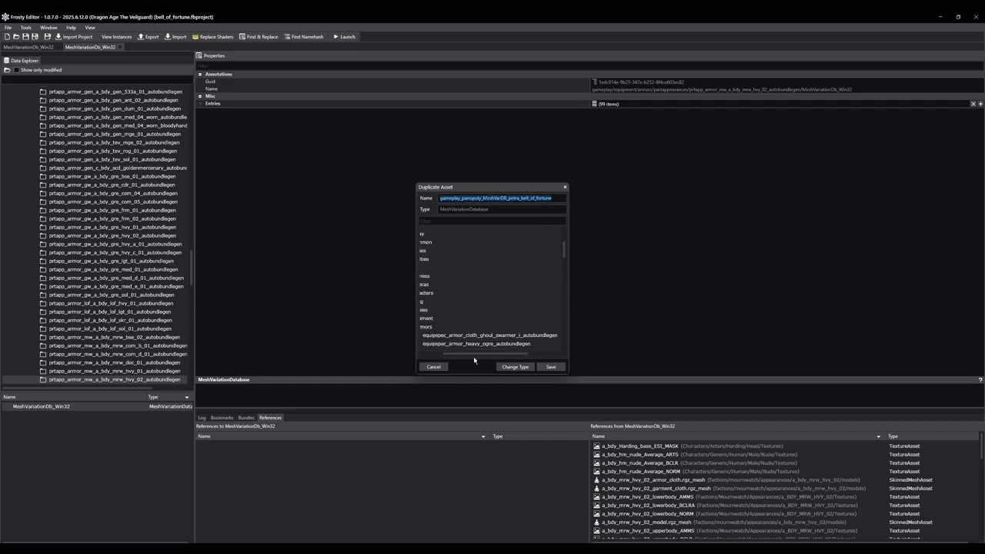
{"action": "left_click_drag", "start_coordinate": [474, 355], "coordinate": [451, 355]}
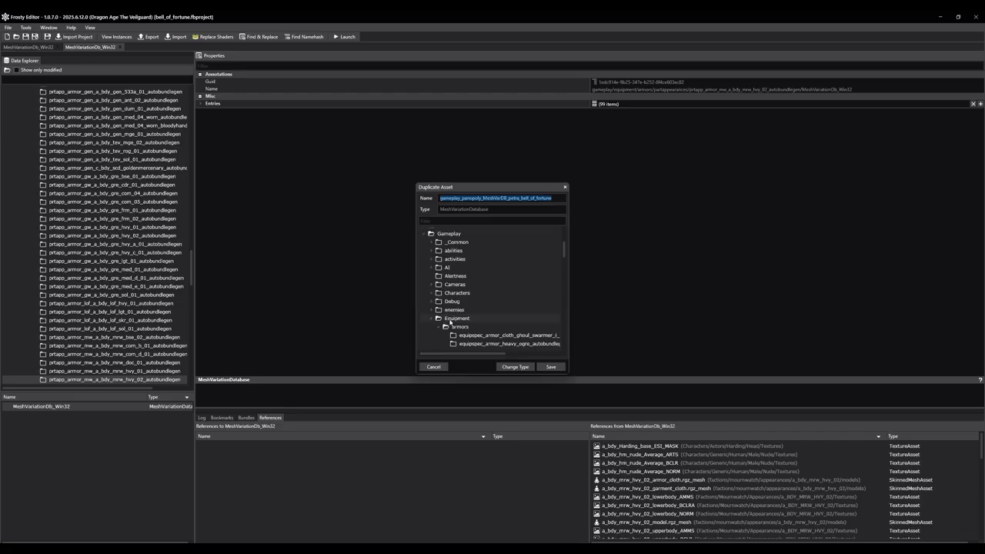
{"action": "scroll", "coordinate": [448, 300], "scroll_direction": "down", "scroll_amount": 15}
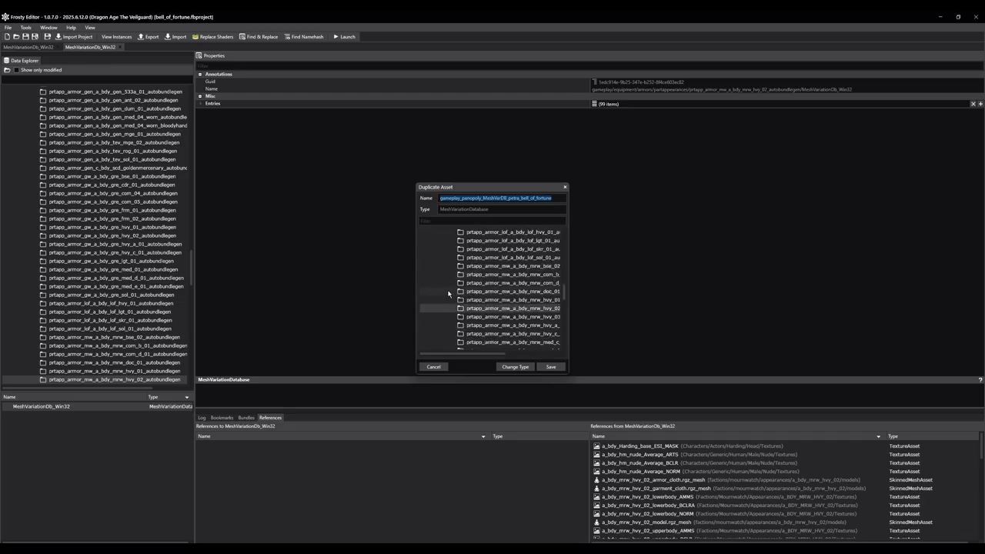
{"action": "scroll", "coordinate": [446, 294], "scroll_direction": "down", "scroll_amount": 5}
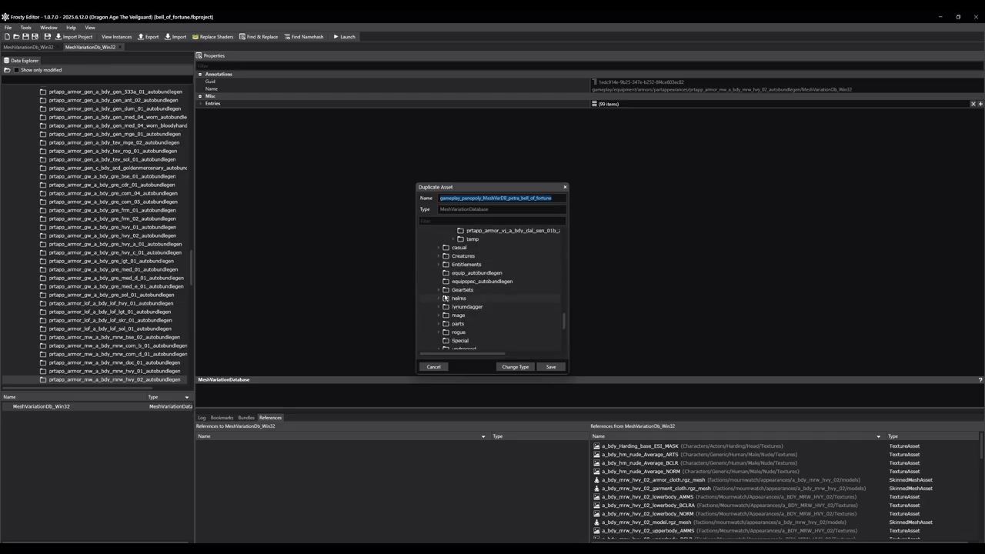
{"action": "scroll", "coordinate": [441, 301], "scroll_direction": "down", "scroll_amount": 5}
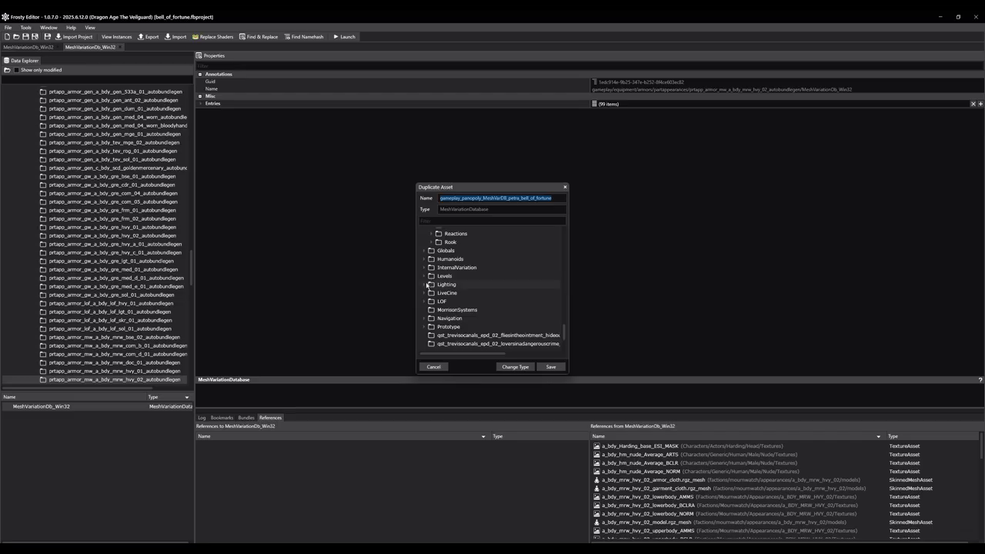
{"action": "scroll", "coordinate": [435, 333], "scroll_direction": "up", "scroll_amount": 1}
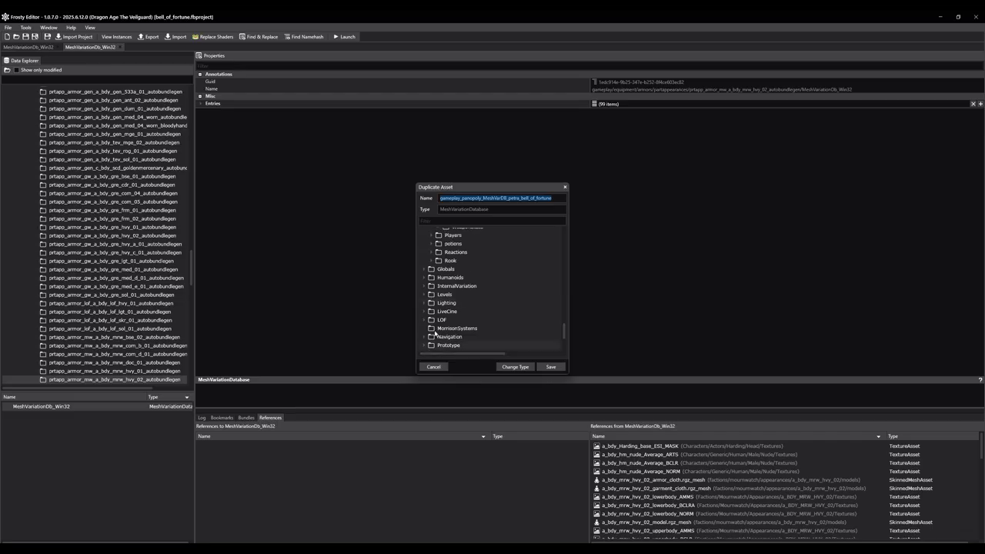
{"action": "scroll", "coordinate": [435, 332], "scroll_direction": "up", "scroll_amount": 10}
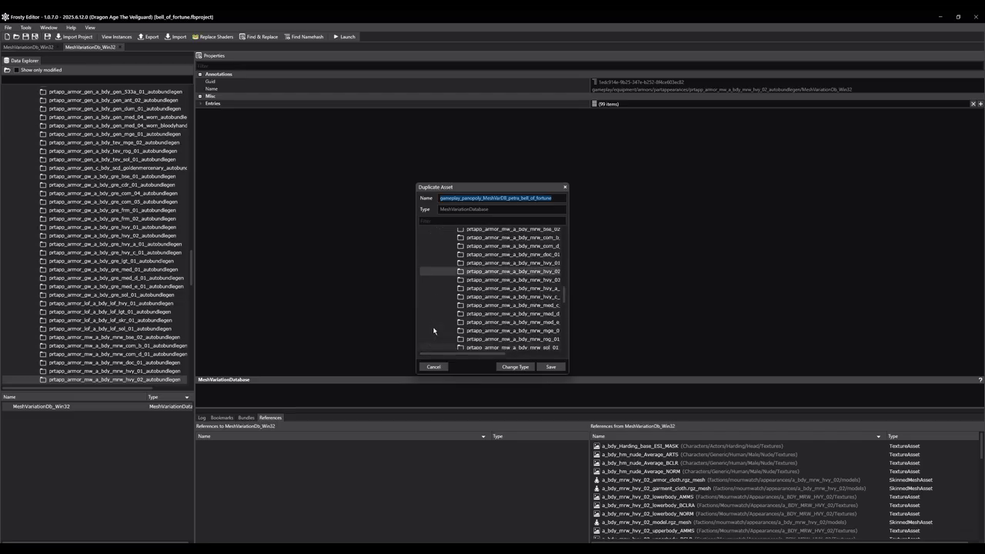
{"action": "scroll", "coordinate": [433, 330], "scroll_direction": "down", "scroll_amount": 10}
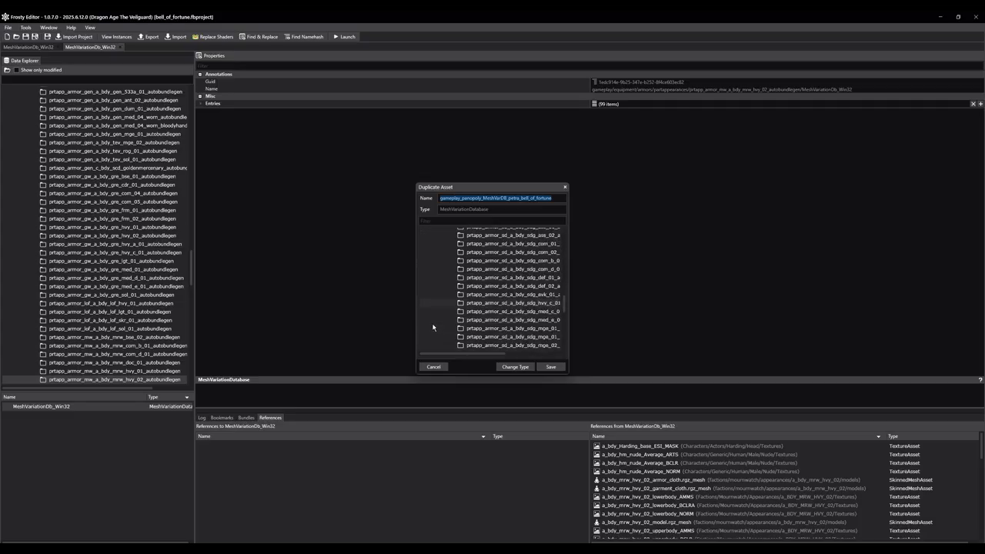
{"action": "scroll", "coordinate": [432, 327], "scroll_direction": "down", "scroll_amount": 5}
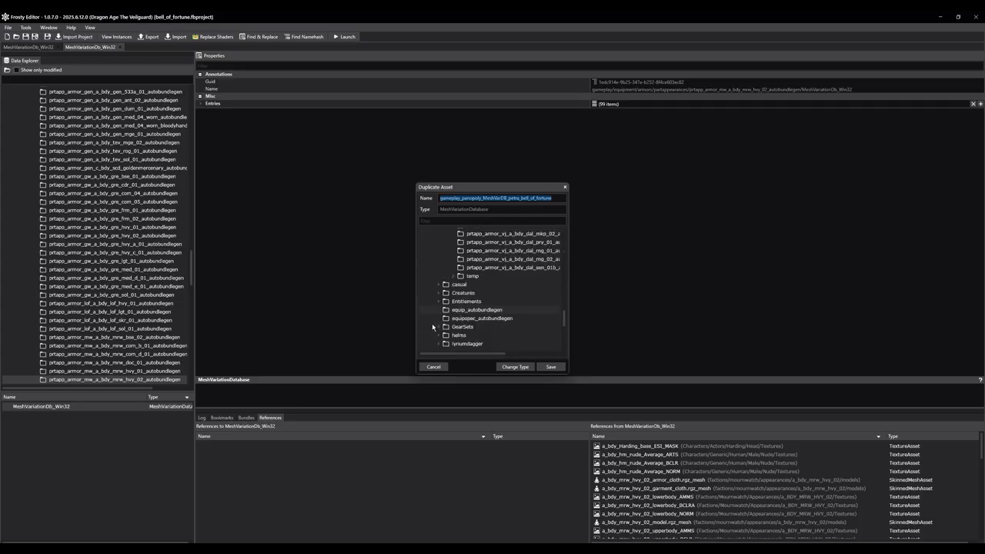
{"action": "scroll", "coordinate": [432, 324], "scroll_direction": "down", "scroll_amount": 4}
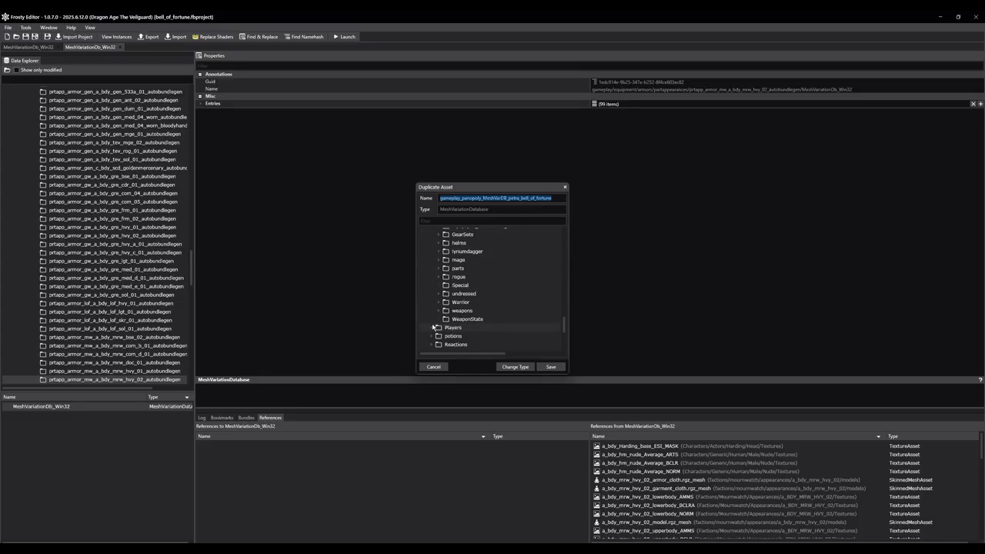
{"action": "scroll", "coordinate": [433, 327], "scroll_direction": "down", "scroll_amount": 1}
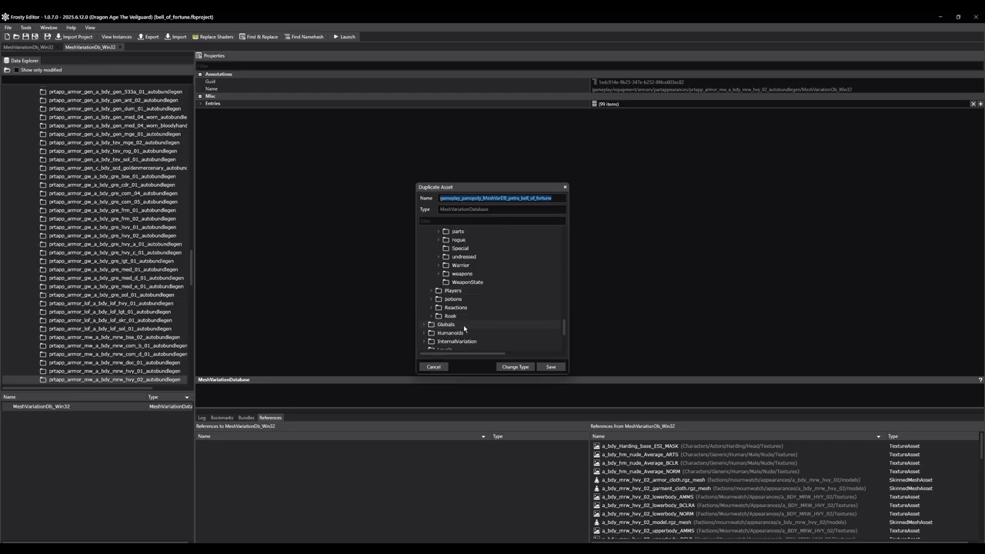
{"action": "scroll", "coordinate": [464, 328], "scroll_direction": "down", "scroll_amount": 3}
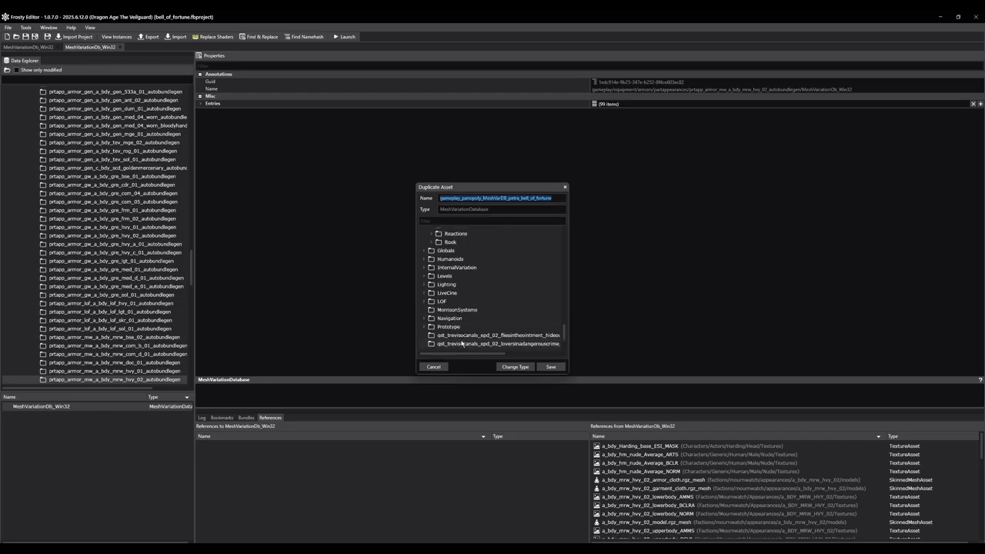
{"action": "scroll", "coordinate": [462, 339], "scroll_direction": "up", "scroll_amount": 15}
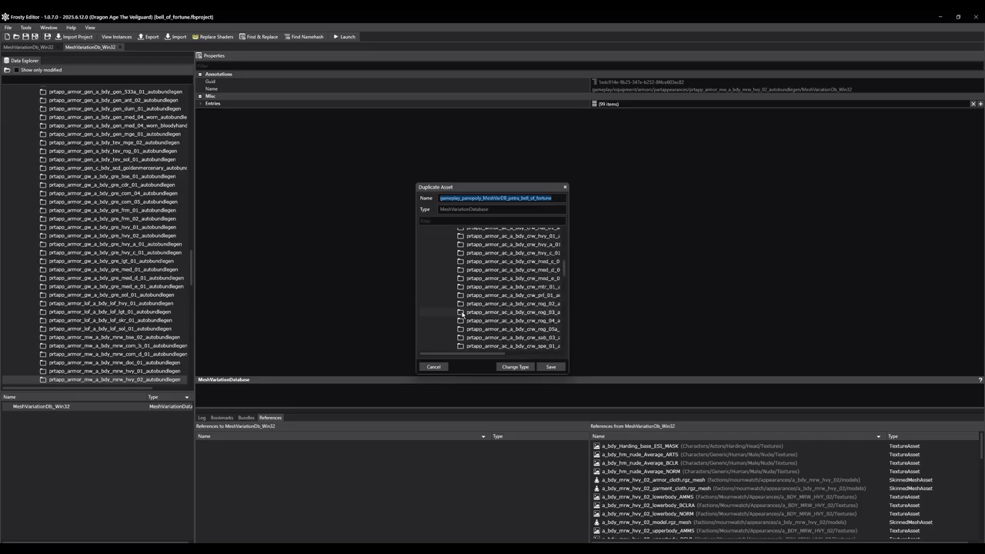
{"action": "scroll", "coordinate": [463, 314], "scroll_direction": "up", "scroll_amount": 4}
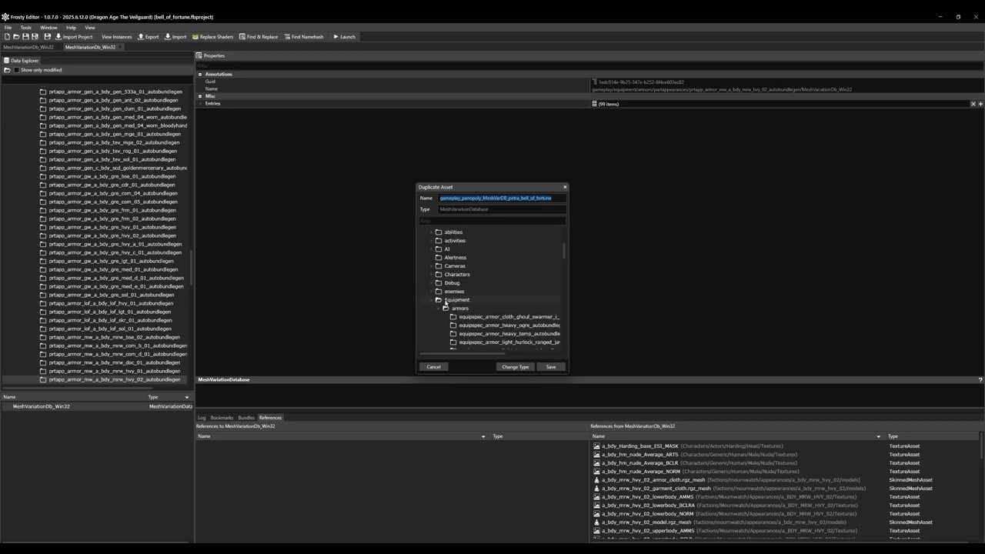
{"action": "scroll", "coordinate": [444, 285], "scroll_direction": "up", "scroll_amount": 2}
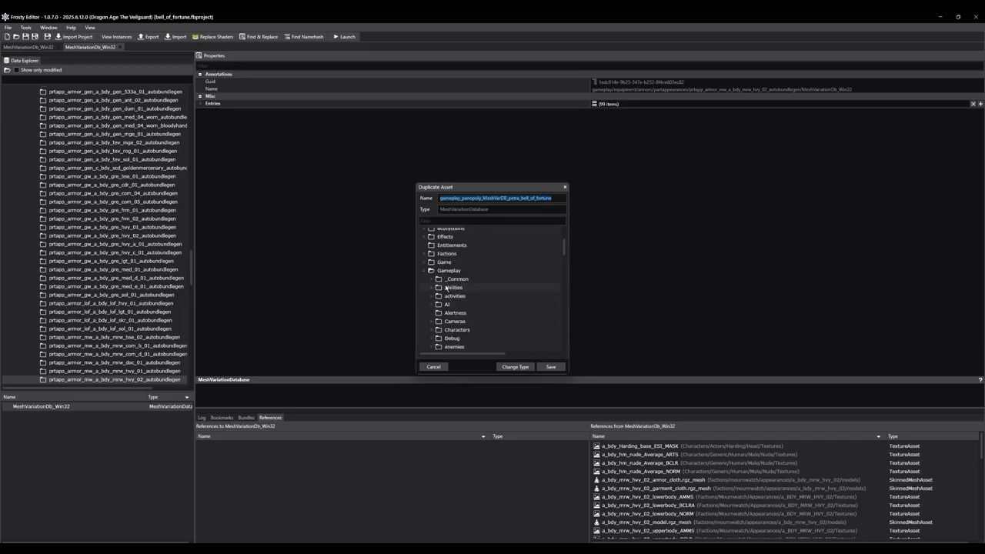
{"action": "left_click", "coordinate": [422, 253]}
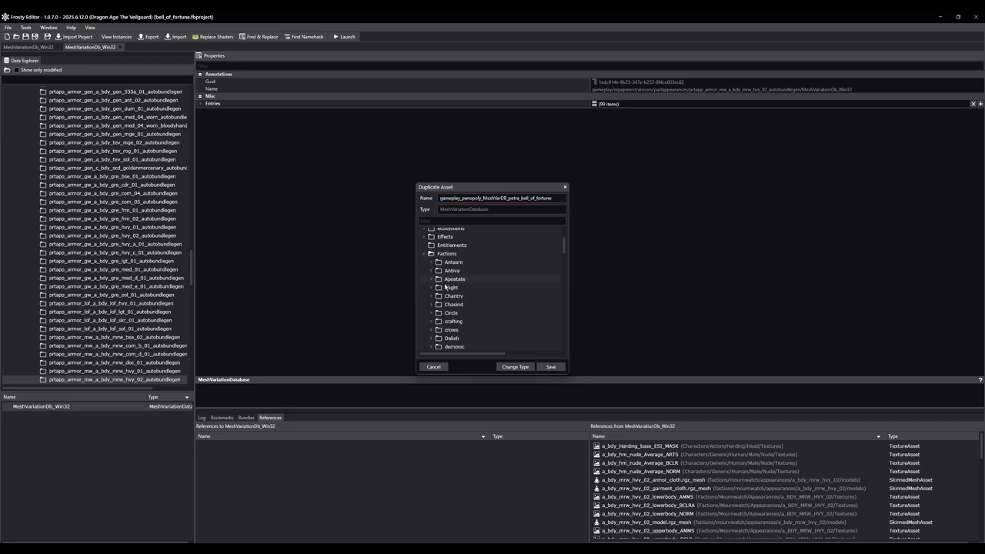
{"action": "scroll", "coordinate": [448, 296], "scroll_direction": "down", "scroll_amount": 5}
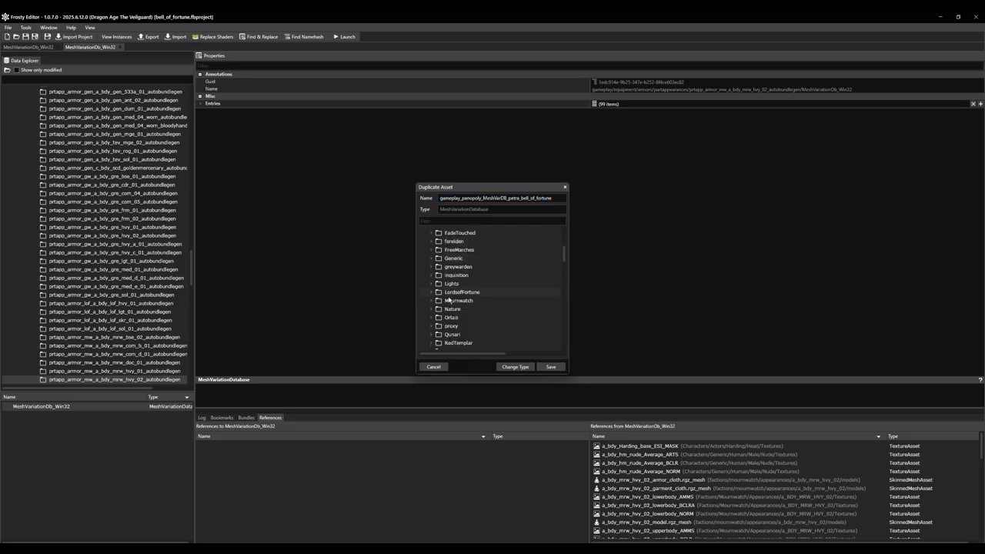
{"action": "left_click", "coordinate": [433, 302]}
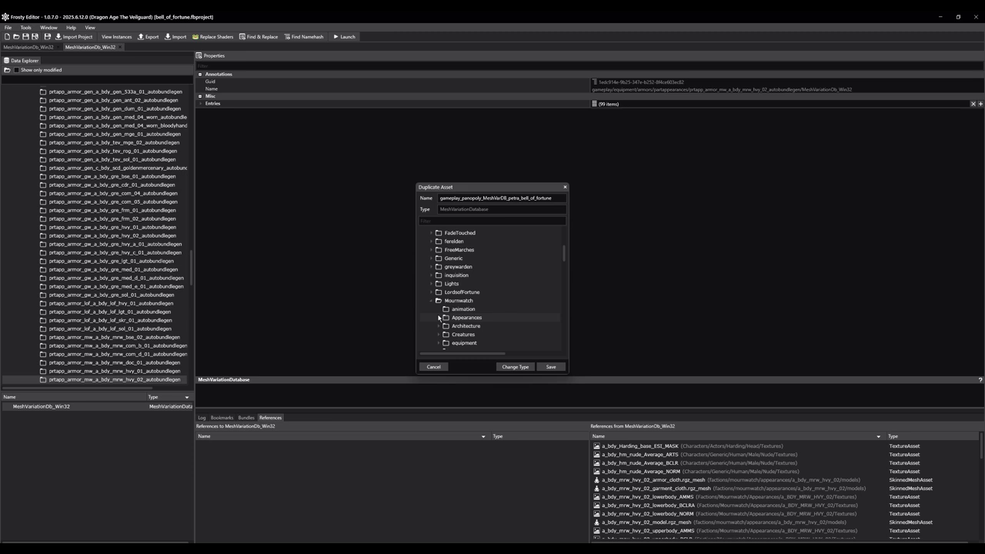
{"action": "left_click", "coordinate": [439, 318]}
{"action": "scroll", "coordinate": [443, 308], "scroll_direction": "down", "scroll_amount": 4}
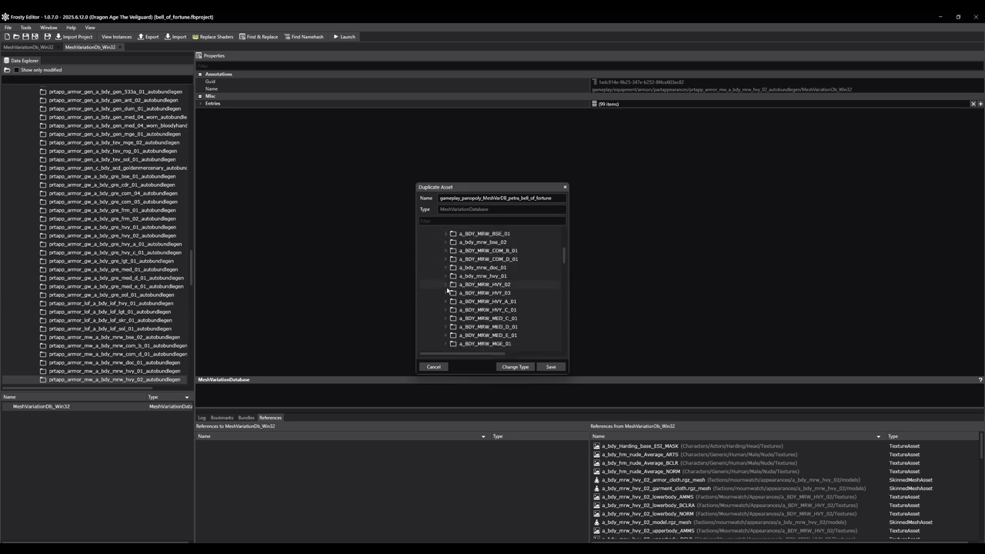
{"action": "left_click", "coordinate": [447, 285]}
{"action": "left_click", "coordinate": [471, 301]}
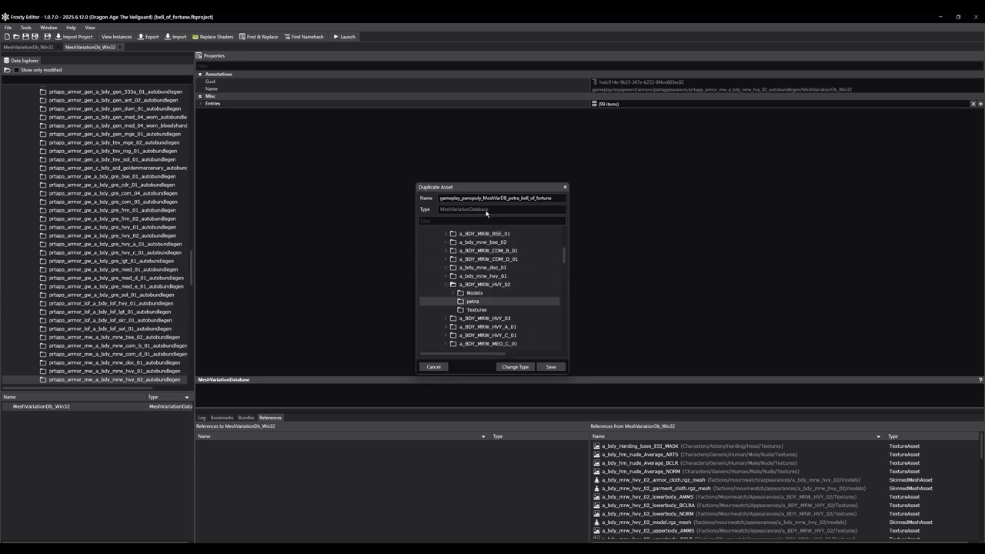
{"action": "left_click", "coordinate": [550, 367]}
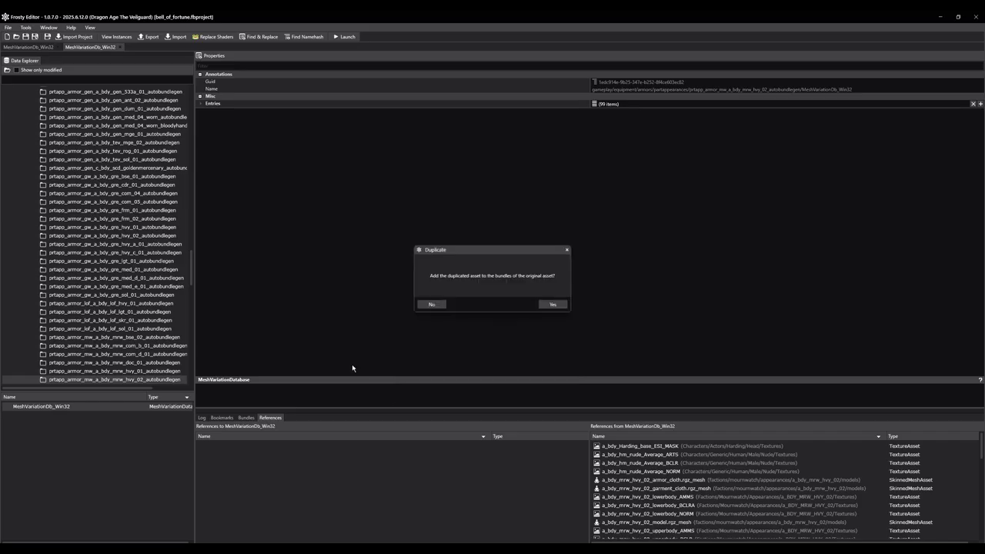
{"action": "left_click", "coordinate": [552, 304]}
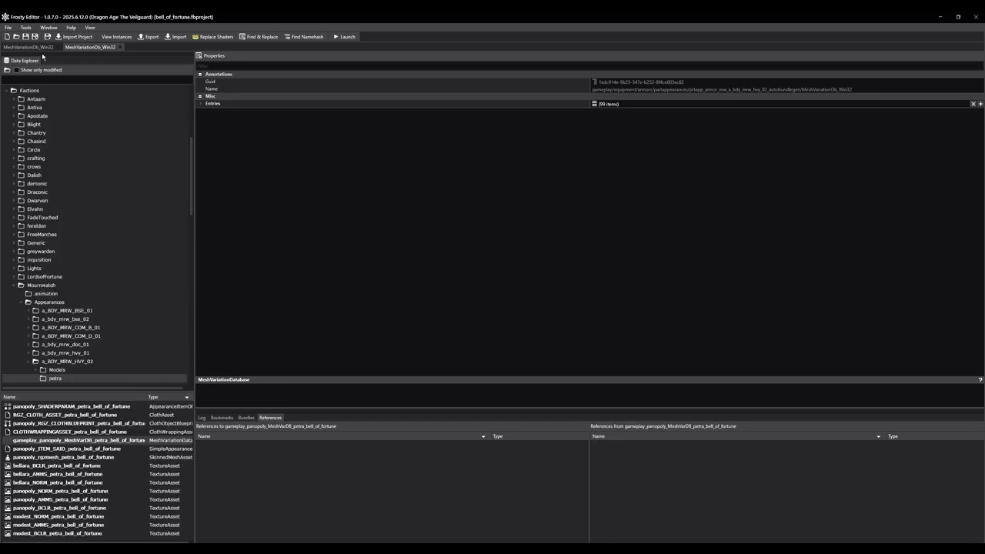
Close the prtapp_armor database, locate the armorequip_unique_heavy_armor MeshVariationDb_Win32 in the data explorer, and check its bundle path
{"action": "left_click", "coordinate": [120, 47]}
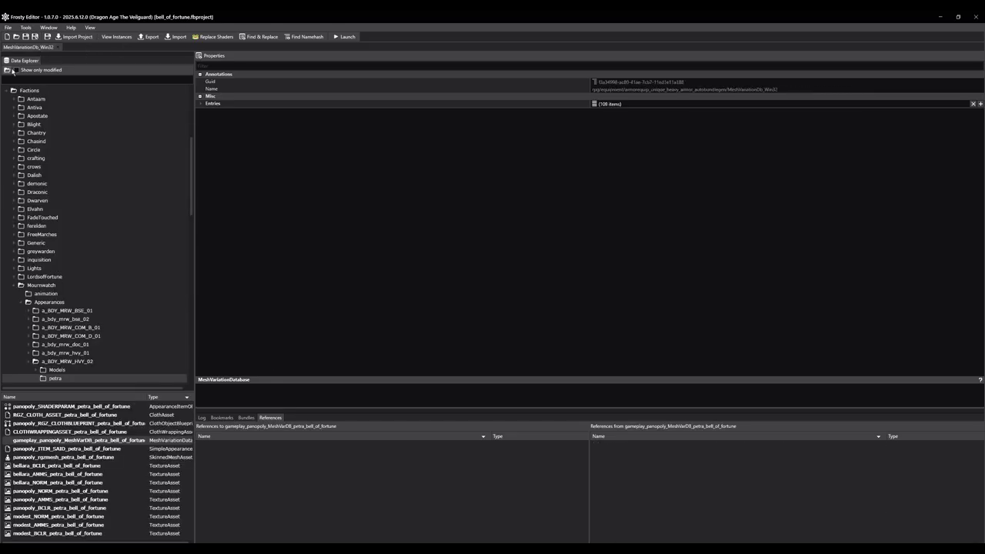
{"action": "left_click", "coordinate": [9, 70]}
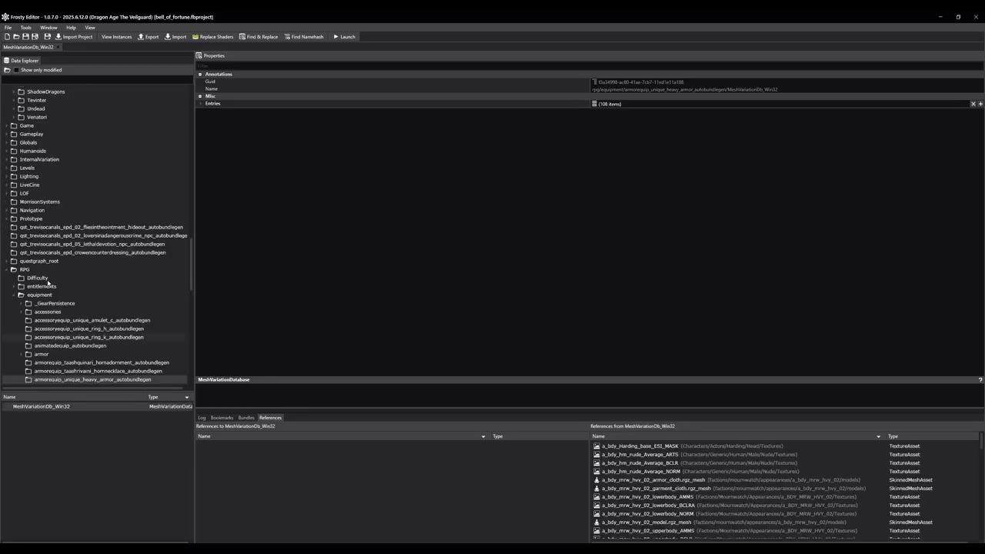
{"action": "left_click", "coordinate": [246, 418]}
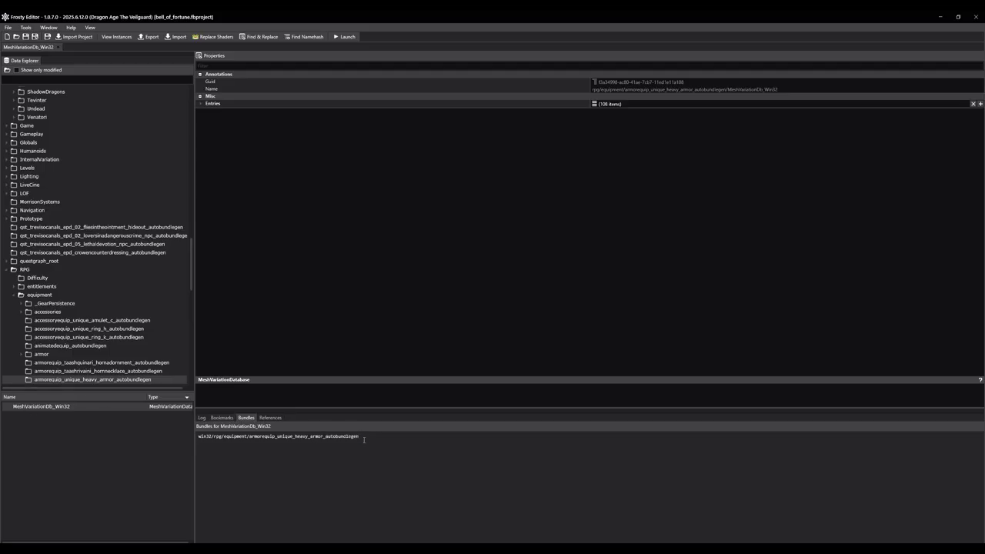
{"action": "left_click_drag", "start_coordinate": [364, 440], "coordinate": [128, 508]}
{"action": "left_click", "coordinate": [327, 444]}
{"action": "left_click_drag", "start_coordinate": [360, 437], "coordinate": [188, 430]}
Start duplicating the armorequip_unique_heavy_armor MeshVariationDb_Win32 under the name rpg_panopoly_MeshVarDB_petra_bell_of_fortune
{"action": "right_click", "coordinate": [41, 407]}
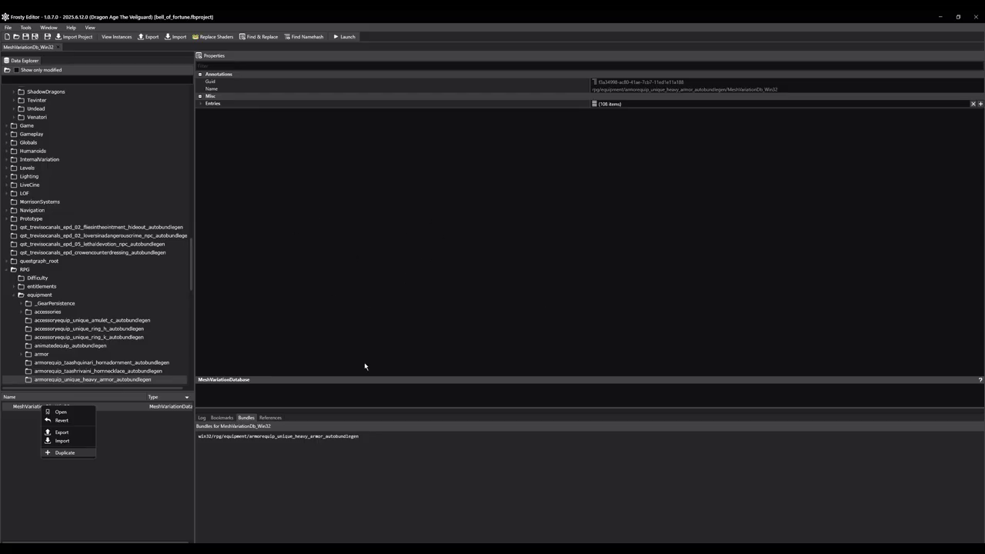
{"action": "left_click", "coordinate": [65, 453]}
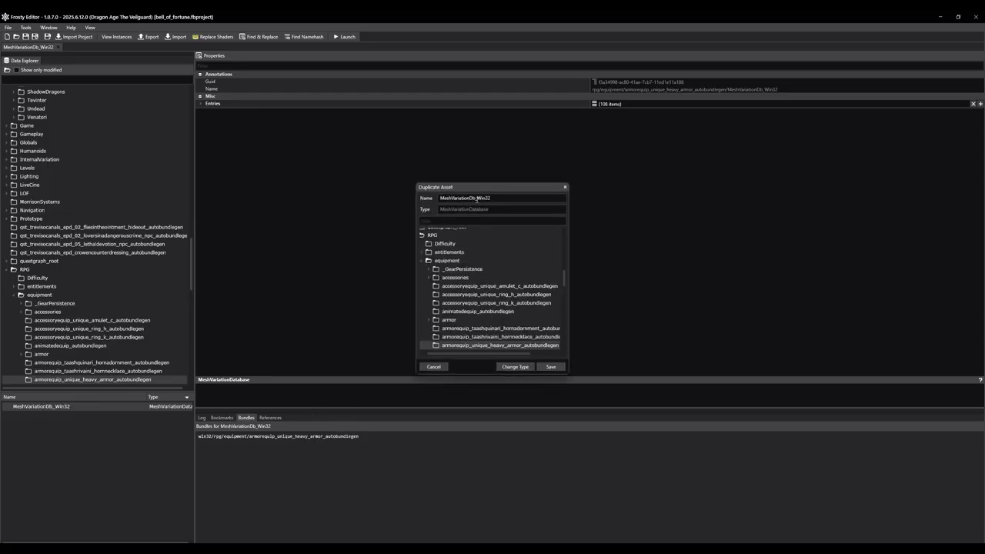
{"action": "left_click_drag", "start_coordinate": [503, 198], "coordinate": [287, 183]}
{"action": "key", "text": "ctrl+v"}
{"action": "type", "text": "pg"}
Choose Factions/Mournwatch/Appearances/a_BDY_MRW_HVY_02/petra as the destination folder for the duplicated rpg_panopoly_MeshVarDB
{"action": "scroll", "coordinate": [450, 289], "scroll_direction": "up", "scroll_amount": 5}
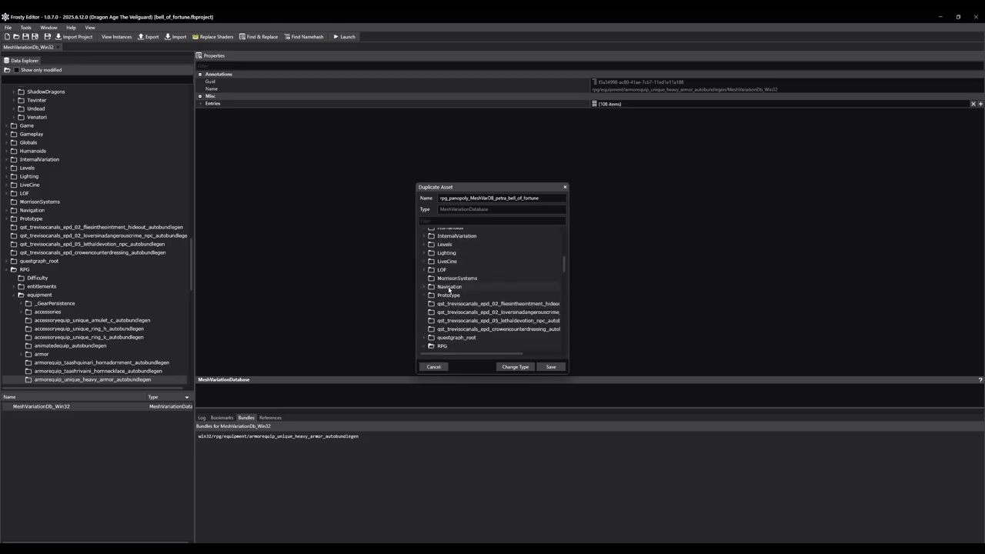
{"action": "scroll", "coordinate": [461, 276], "scroll_direction": "up", "scroll_amount": 3}
{"action": "double_click", "coordinate": [449, 268]}
{"action": "scroll", "coordinate": [450, 289], "scroll_direction": "down", "scroll_amount": 2}
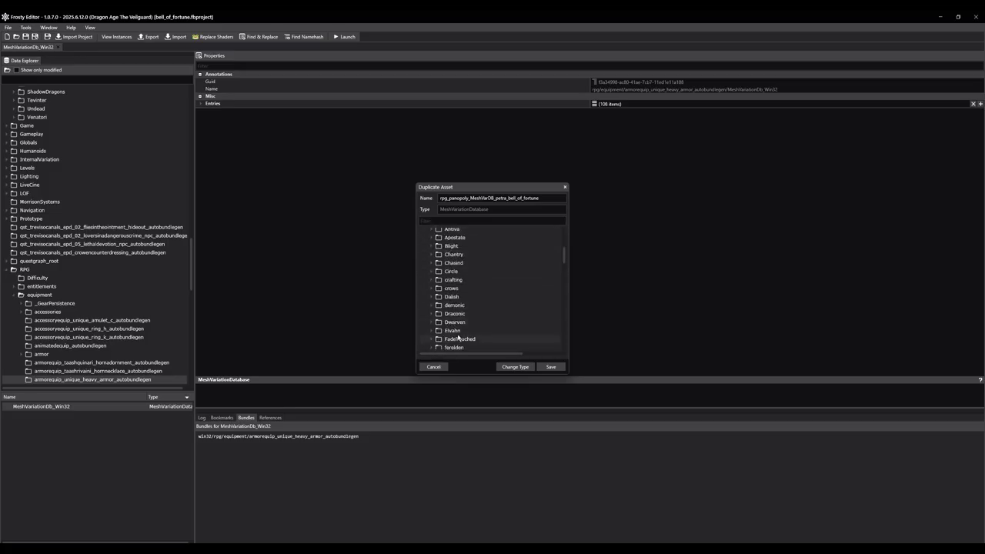
{"action": "scroll", "coordinate": [454, 306], "scroll_direction": "down", "scroll_amount": 3}
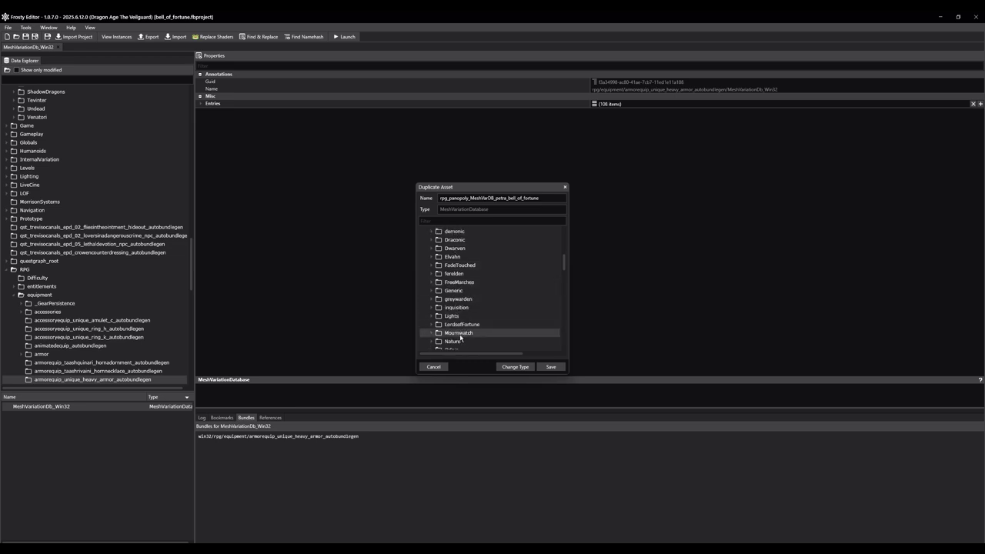
{"action": "double_click", "coordinate": [460, 333]}
{"action": "scroll", "coordinate": [469, 292], "scroll_direction": "down", "scroll_amount": 3}
{"action": "double_click", "coordinate": [474, 258]}
{"action": "scroll", "coordinate": [483, 285], "scroll_direction": "down", "scroll_amount": 1}
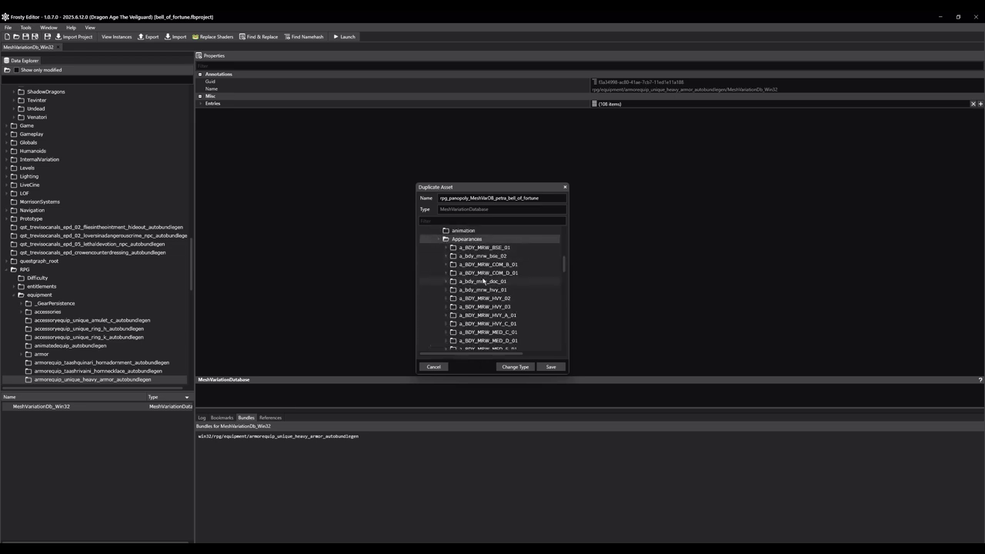
{"action": "double_click", "coordinate": [491, 299]}
{"action": "left_click", "coordinate": [472, 316]}
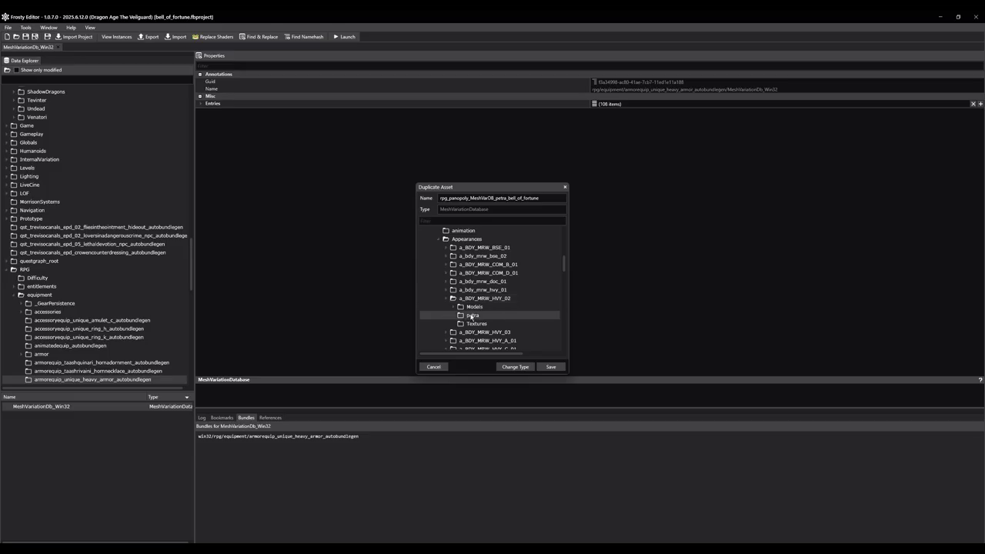
Save the duplicate without adding it to the bundles of the original asset, and save the project
{"action": "left_click", "coordinate": [551, 366]}
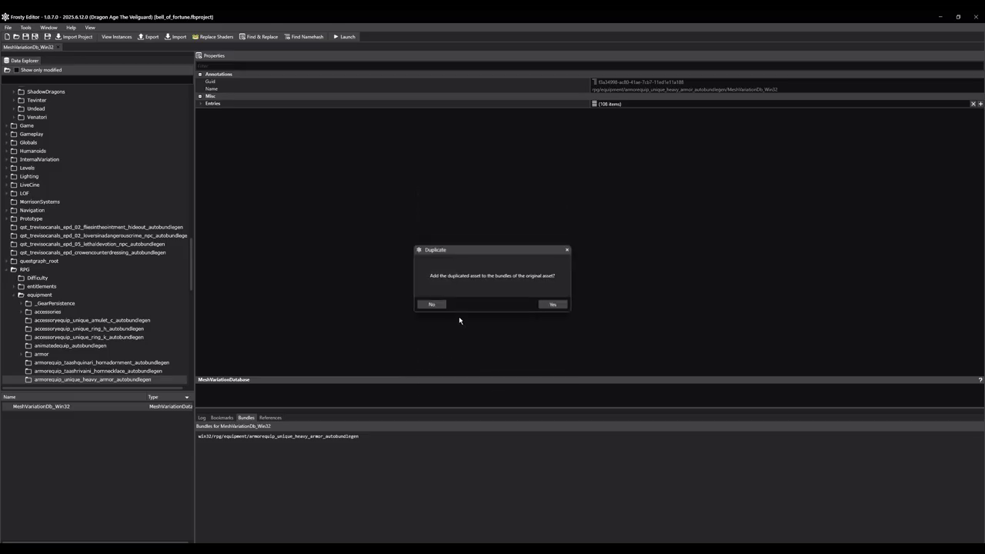
{"action": "left_click", "coordinate": [432, 305]}
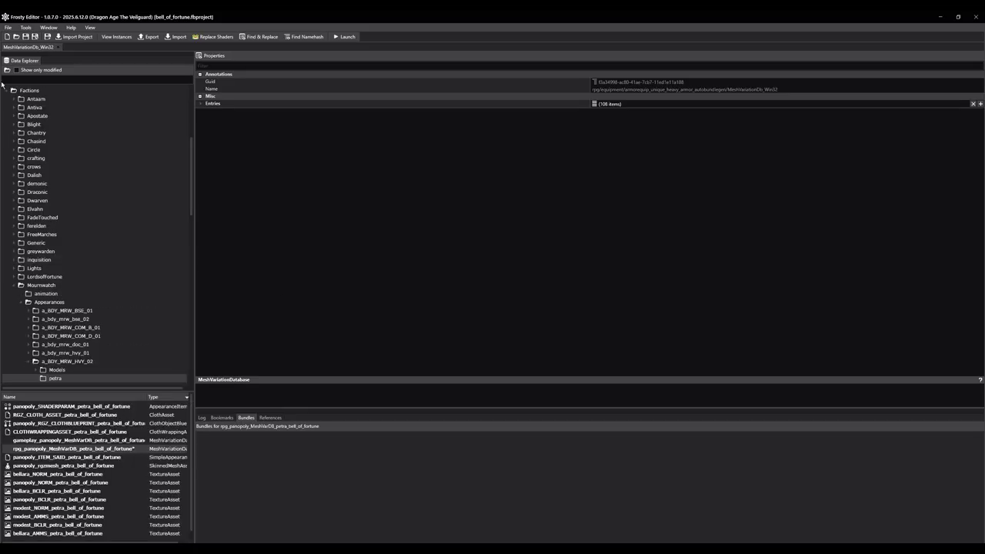
{"action": "key", "text": "ctrl+s"}
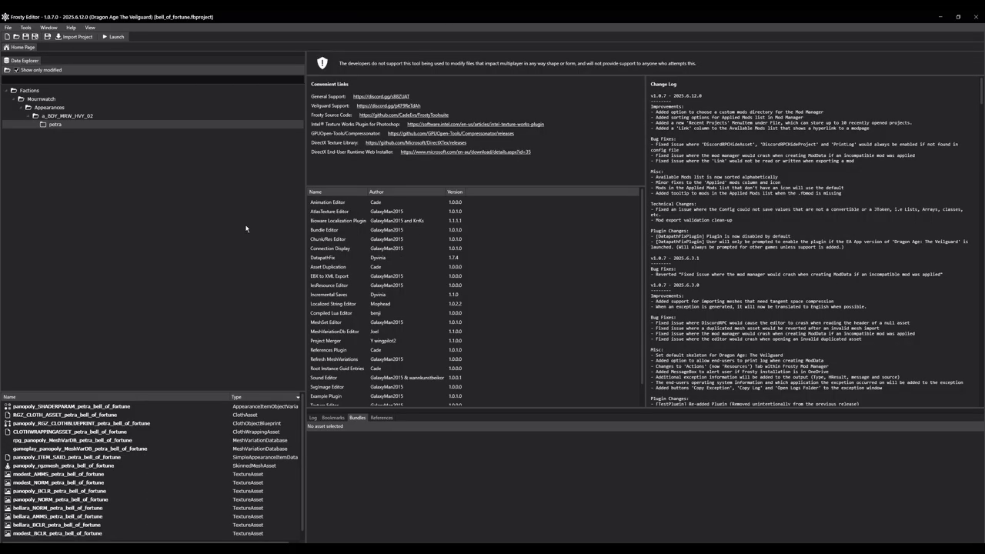
Open the Bundle Editor and list the Blueprint Bundles
{"action": "left_click", "coordinate": [90, 27]}
{"action": "left_click", "coordinate": [96, 57]}
{"action": "left_click", "coordinate": [336, 58]}
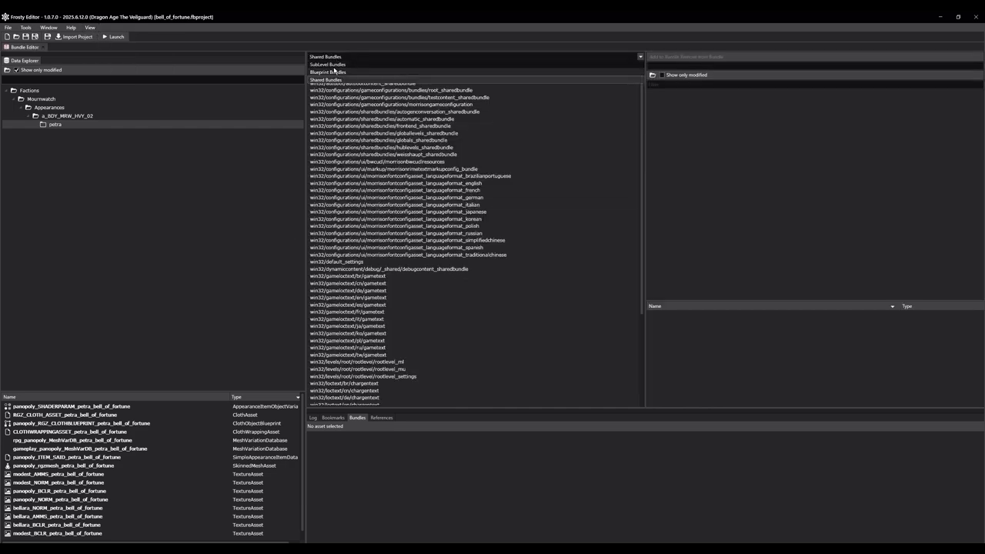
{"action": "left_click", "coordinate": [331, 72]}
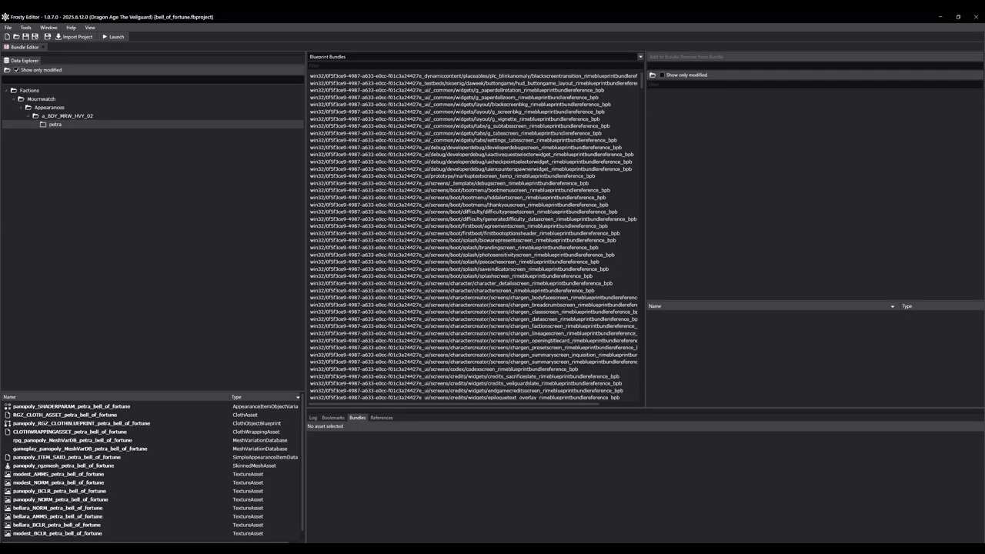
Copy the armorequip_unique_heavy_armor_autobundlegen path from the Notepad++ notes, filter the blueprint bundles by it, and select that bundle
{"action": "key", "text": "alt+Tab"}
{"action": "left_click_drag", "start_coordinate": [254, 206], "coordinate": [2, 199]}
{"action": "key", "text": "ctrl+c"}
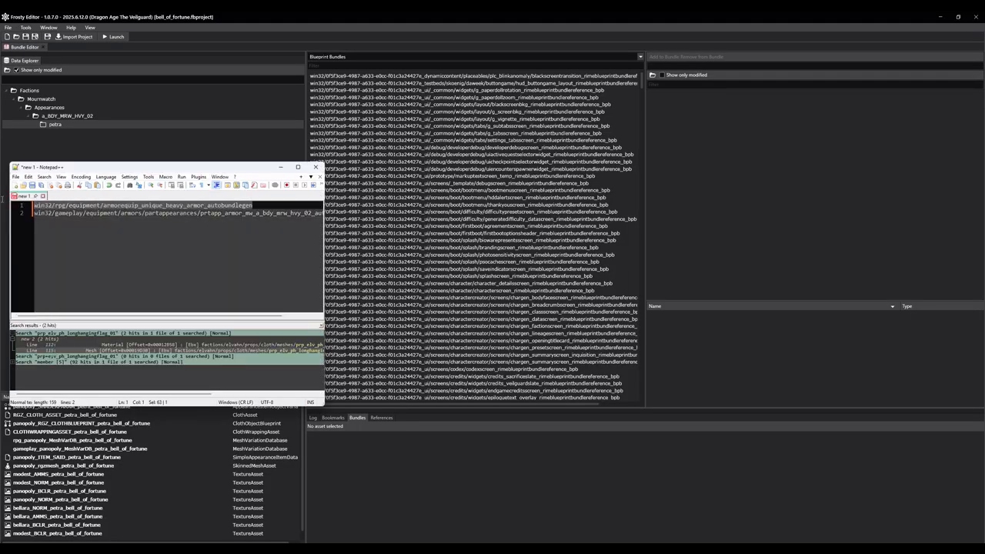
{"action": "key", "text": "alt+Tab"}
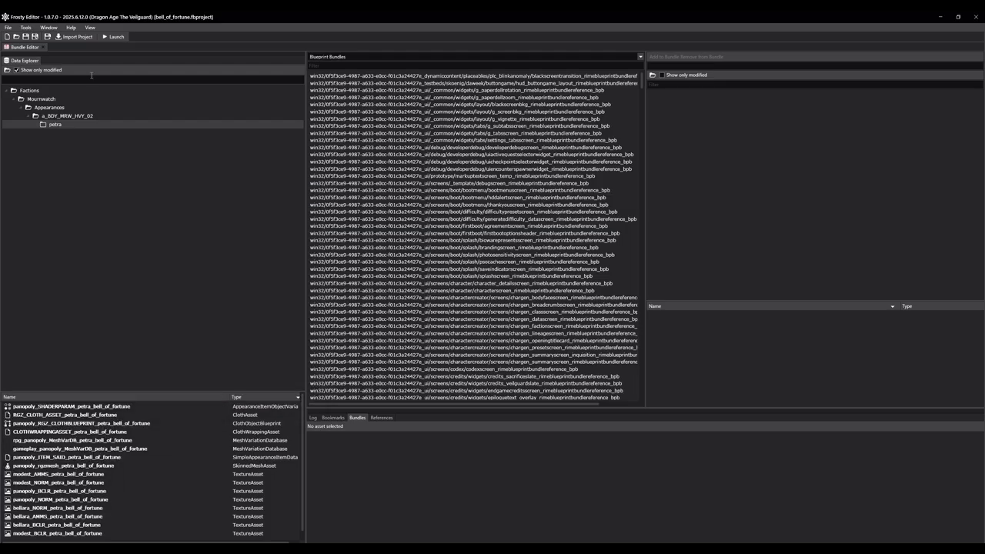
{"action": "left_click", "coordinate": [331, 65]}
{"action": "key", "text": "ctrl+v"}
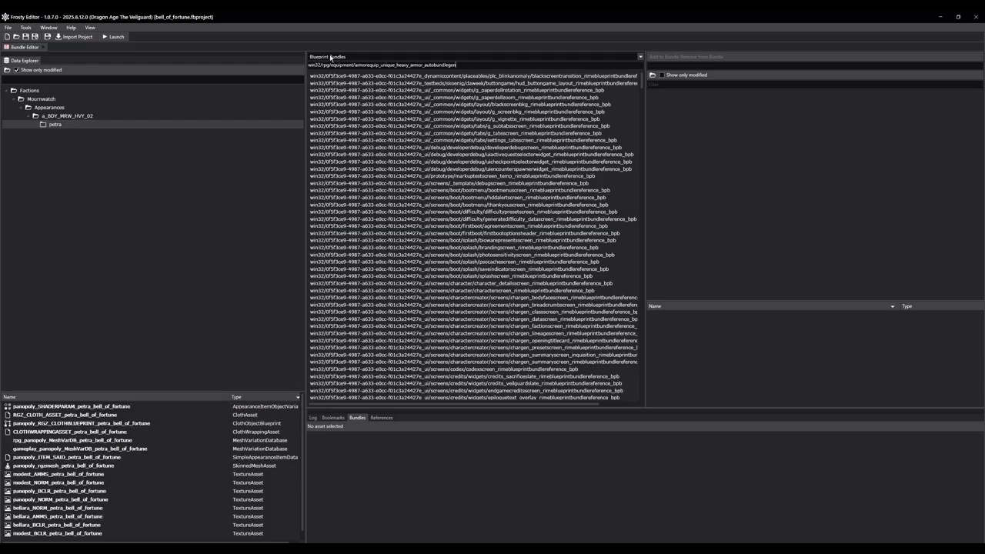
{"action": "left_click", "coordinate": [424, 76]}
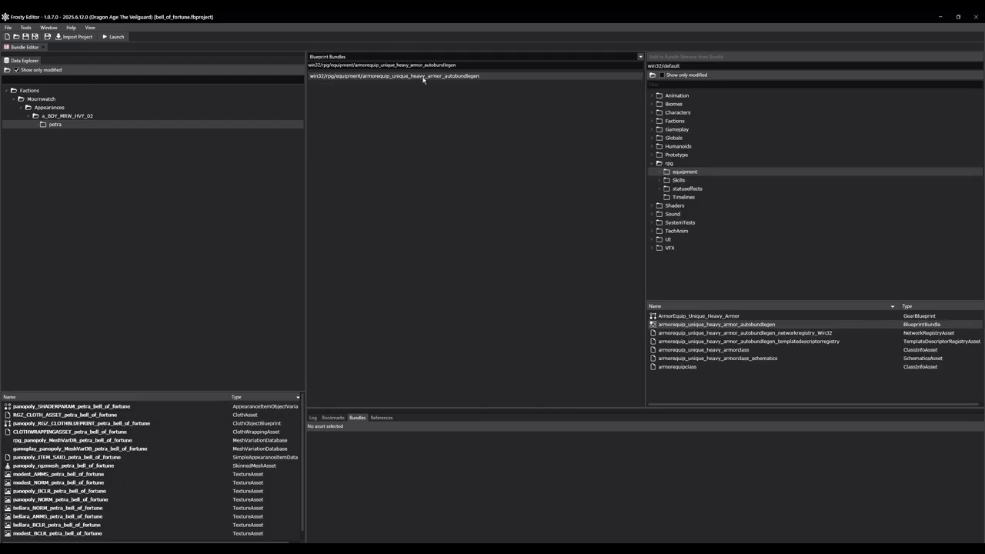
Open a second Bundle Editor, filter Blueprint Bundles by win32/gameplay/equipment/armors/partappearances/prtapp_armor_mw_a_bdy_mrw_hvy_02_autobundlegen, and select that bundle
{"action": "left_click", "coordinate": [89, 28]}
{"action": "left_click", "coordinate": [107, 35]}
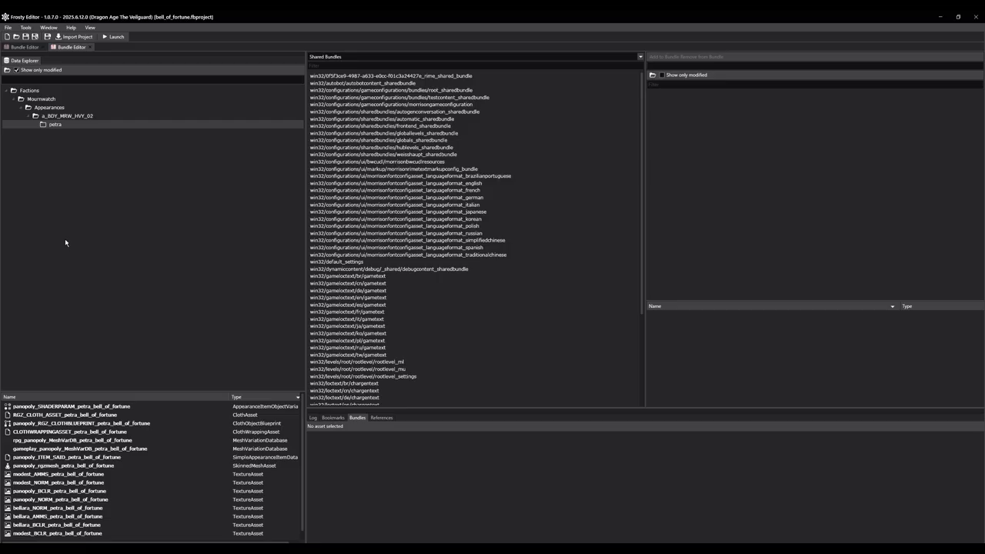
{"action": "left_click", "coordinate": [375, 57]}
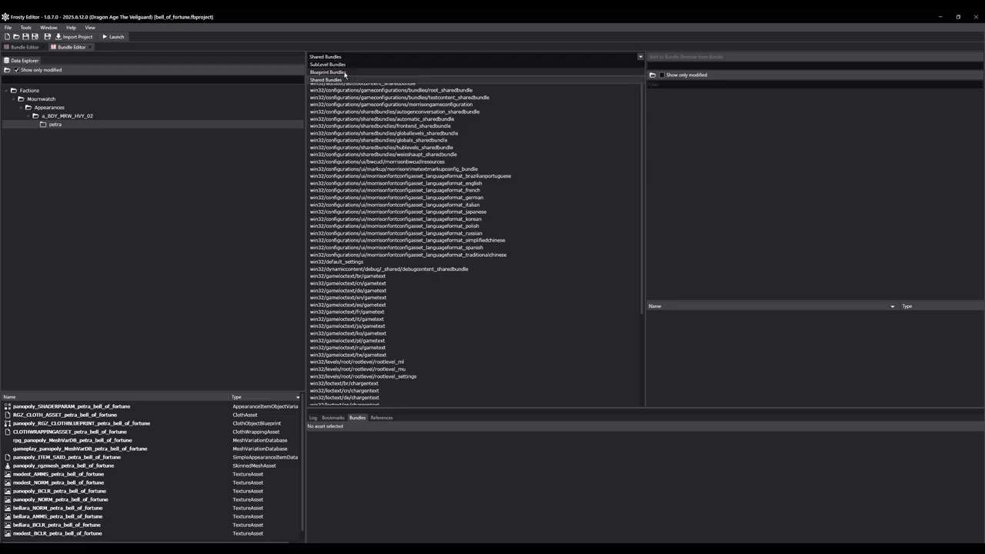
{"action": "left_click", "coordinate": [347, 75]}
{"action": "type", "text": "win32/gameplay/equipment/armors/partappearances/prtapp_armor_mw_a_bdy_mrw_hvy_02_autobundlegen"}
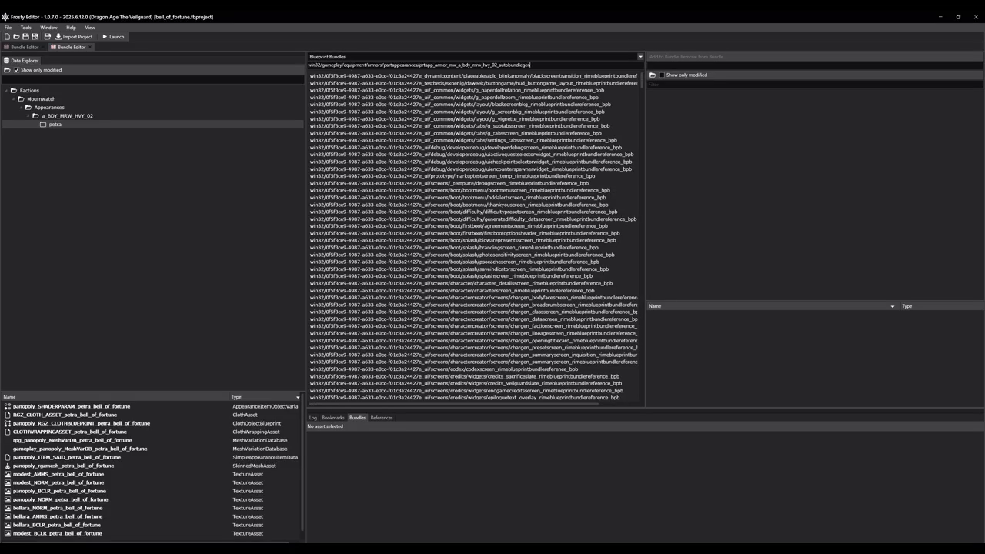
{"action": "key", "text": "Return"}
{"action": "left_click", "coordinate": [361, 77]}
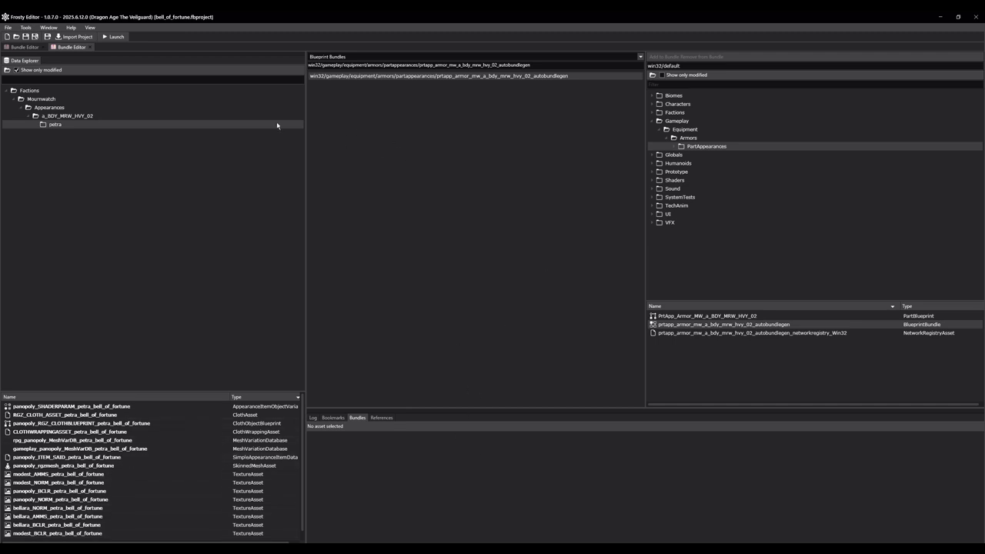
In the first Bundle Editor, add panopoly_SHADERPARAM_petra_bell_of_fortune and RGZ_CLOTH_ASSET_petra_bell_of_fortune to the armorequip_unique_heavy_armor bundle
{"action": "left_click", "coordinate": [22, 47]}
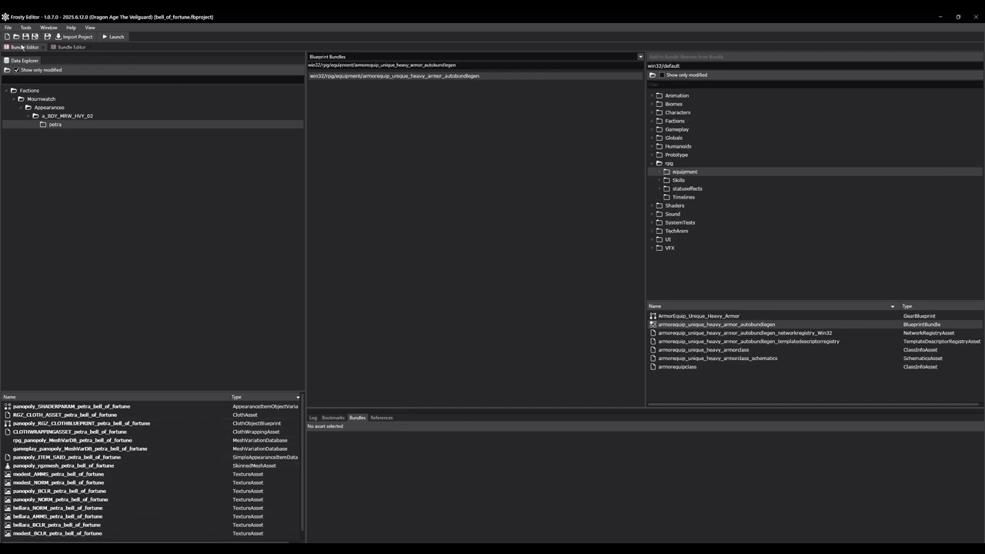
{"action": "left_click", "coordinate": [104, 406]}
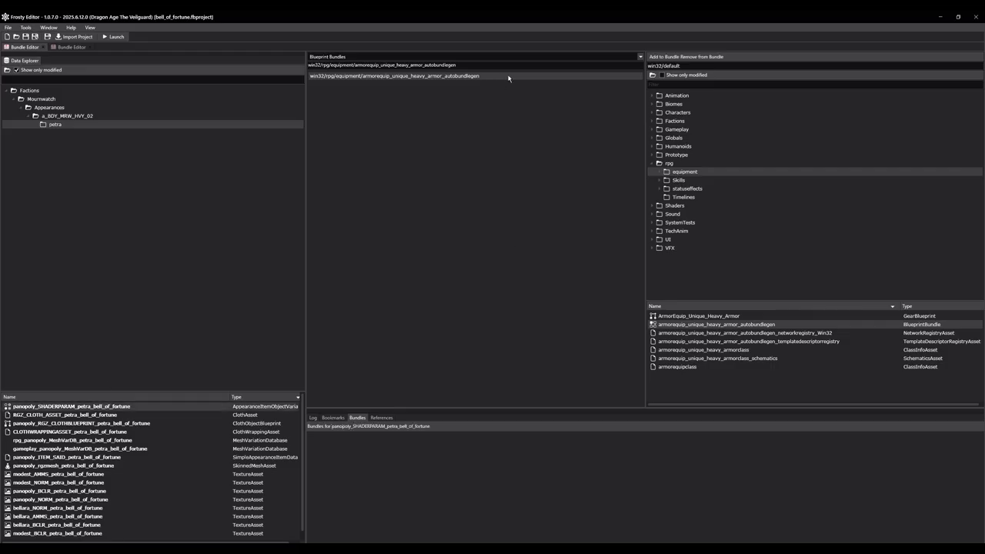
{"action": "left_click", "coordinate": [663, 56]}
{"action": "key", "text": "Down"}
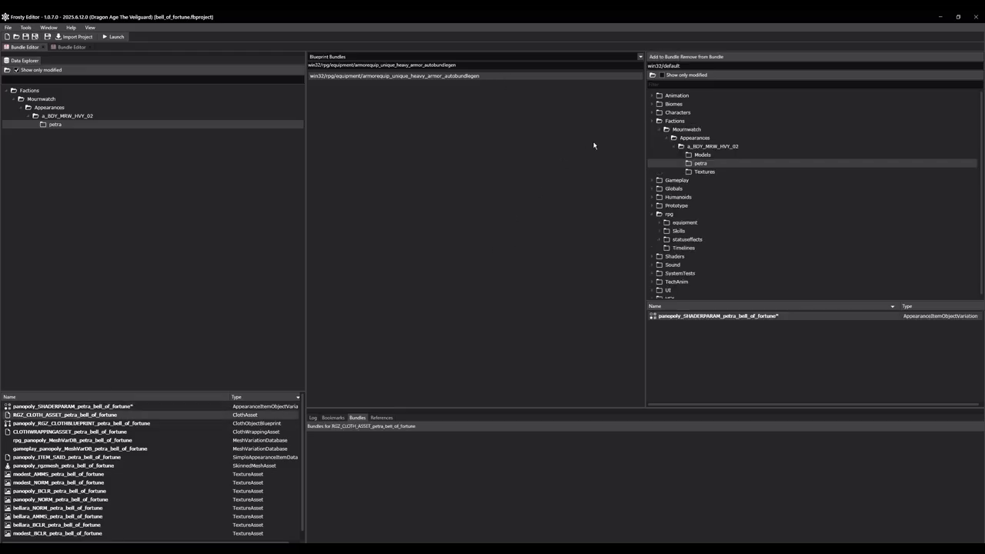
{"action": "left_click", "coordinate": [663, 56]}
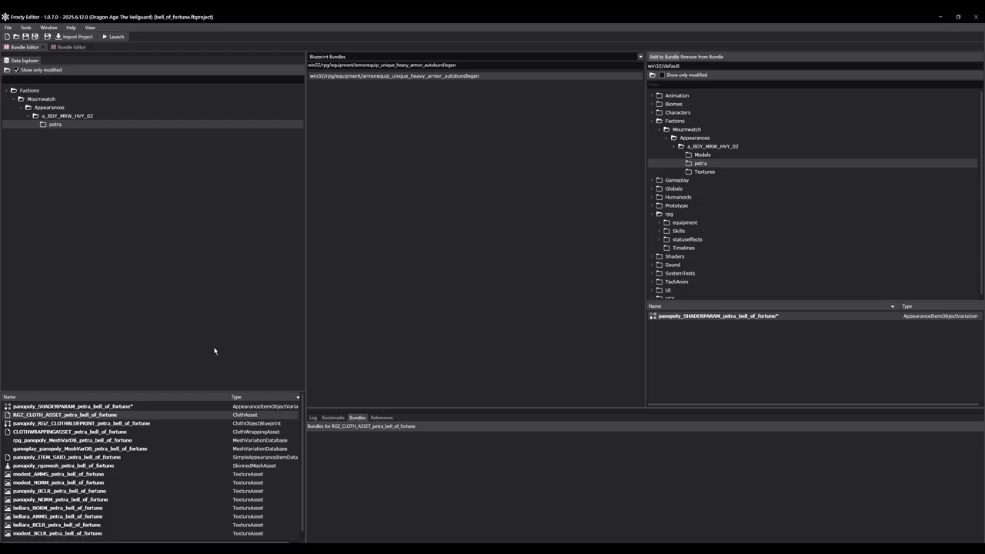
Add panopoly_RGZ_CLOTHBLUEPRINT and CLOTHWRAPPINGASSET_petra_bell_of_fortune to the armorequip_unique_heavy_armor bundle
{"action": "left_click", "coordinate": [144, 422]}
{"action": "left_click", "coordinate": [663, 56]}
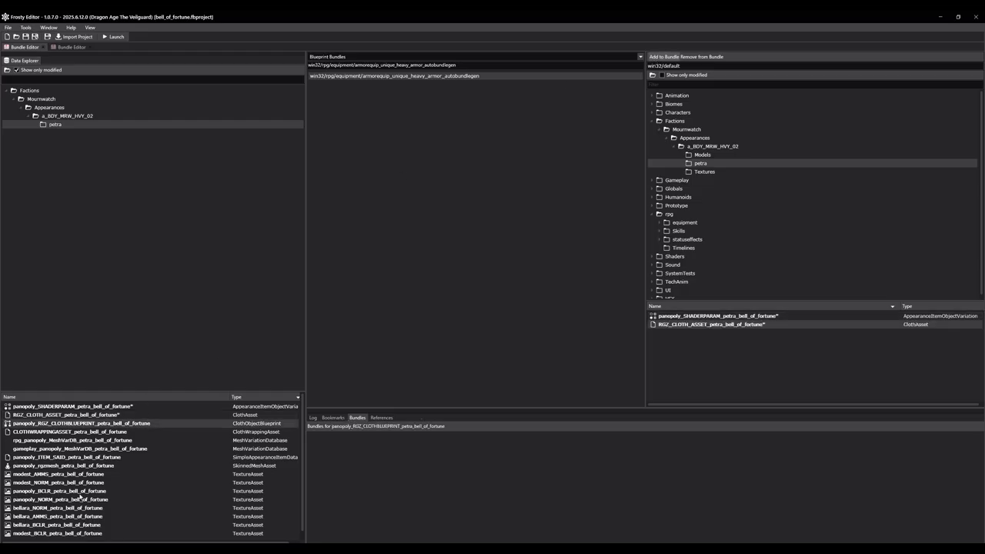
{"action": "left_click", "coordinate": [101, 432]}
{"action": "left_click", "coordinate": [663, 56]}
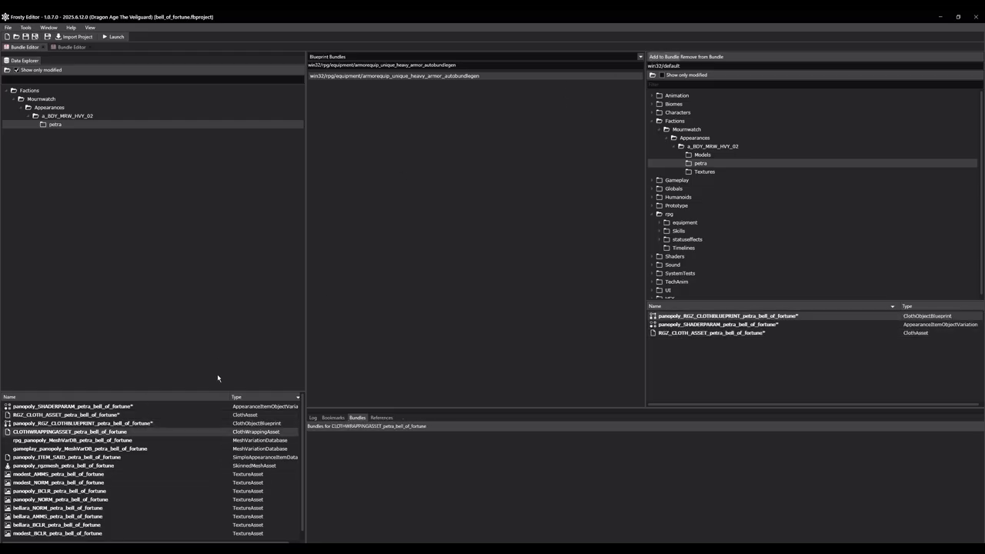
Add the rpg_panopoly_MeshVarDB, panopoly_ITEM_SAID and panopoly_rgzmesh petra_bell_of_fortune assets to the armorequip_unique_heavy_armor bundle
{"action": "left_click", "coordinate": [96, 441]}
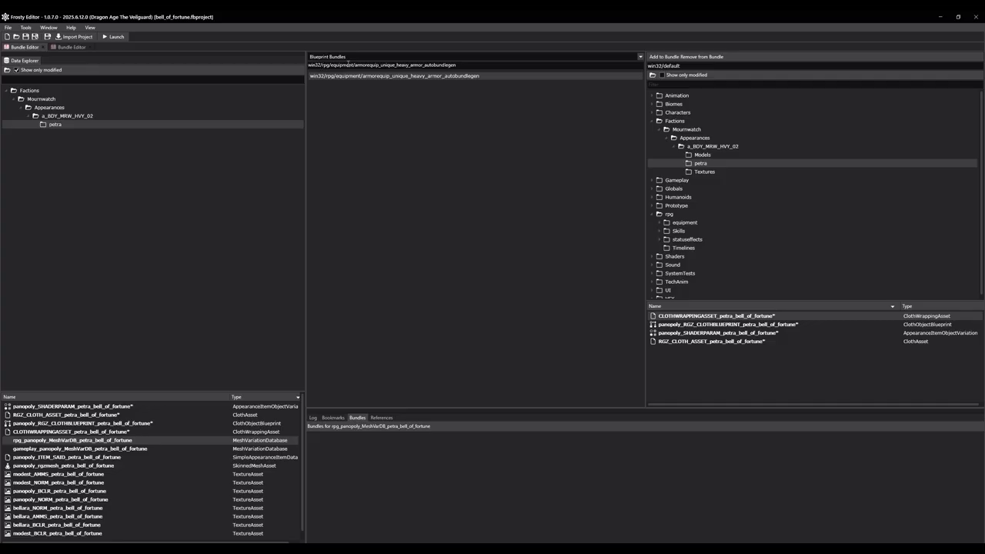
{"action": "left_click", "coordinate": [670, 54]}
{"action": "left_click", "coordinate": [67, 459]}
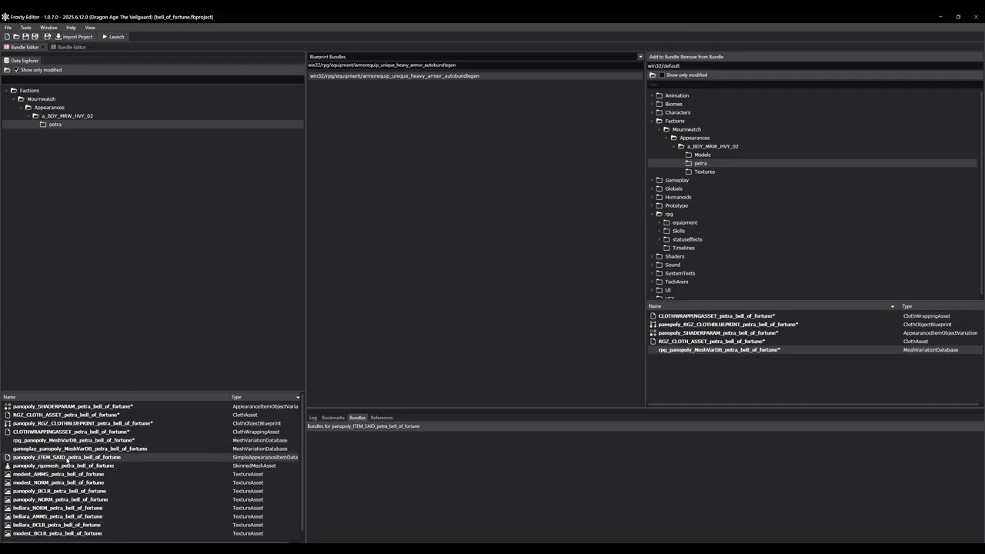
{"action": "left_click", "coordinate": [667, 57]}
{"action": "left_click", "coordinate": [112, 466]}
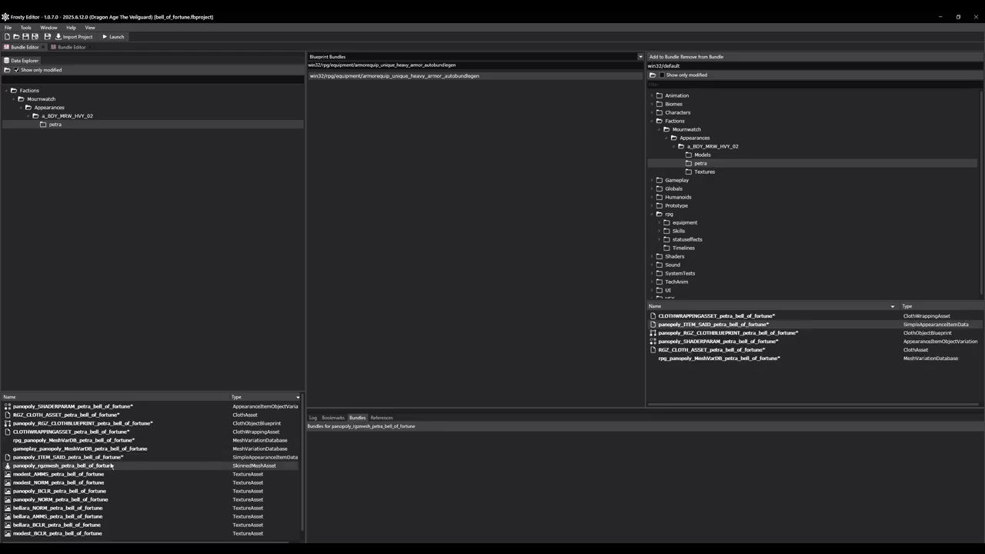
{"action": "scroll", "coordinate": [112, 465], "scroll_direction": "down", "scroll_amount": 1}
{"action": "left_click", "coordinate": [667, 57]}
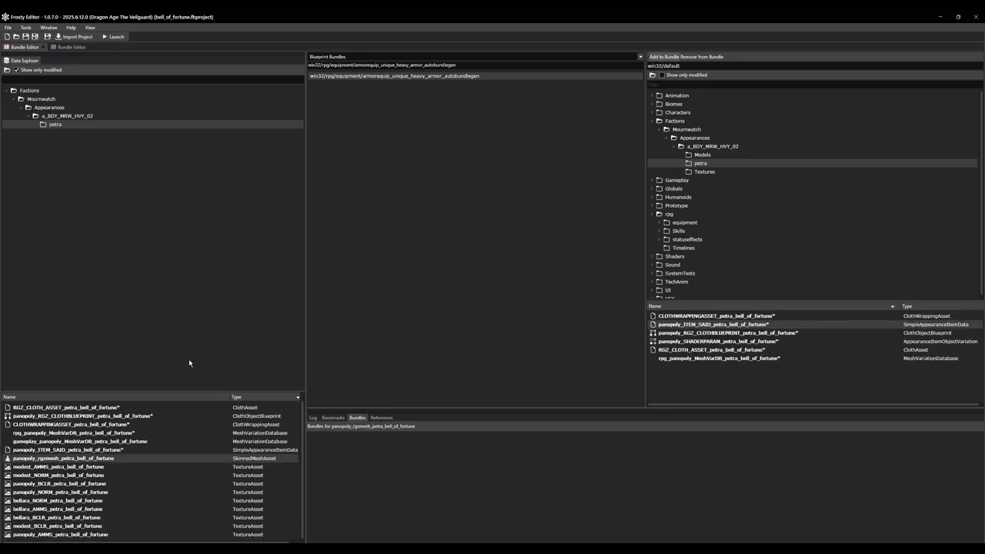
Add the modest_AMMS and modest_NORM petra_bell_of_fortune textures to the armorequip_unique_heavy_armor bundle
{"action": "left_click", "coordinate": [106, 466]}
{"action": "double_click", "coordinate": [106, 466]}
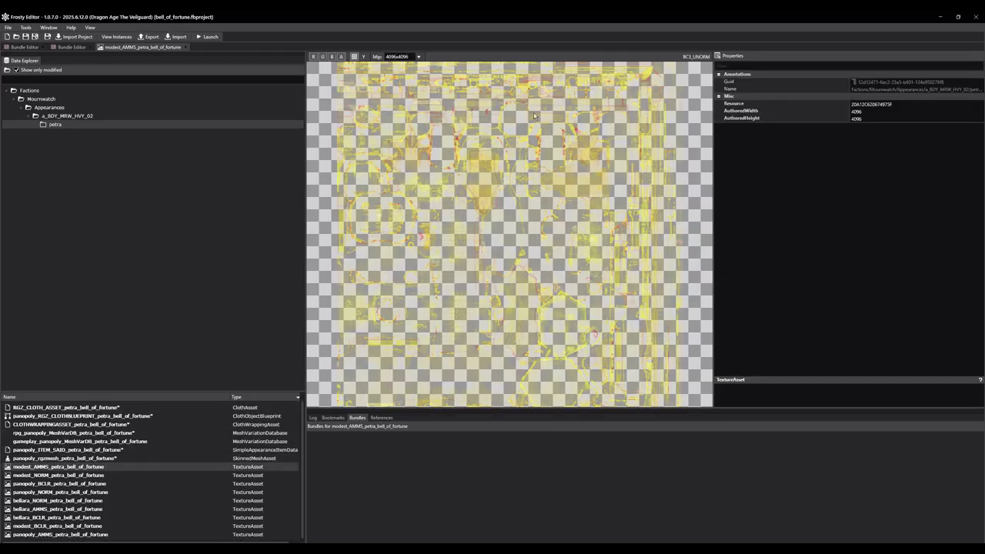
{"action": "left_click", "coordinate": [188, 49]}
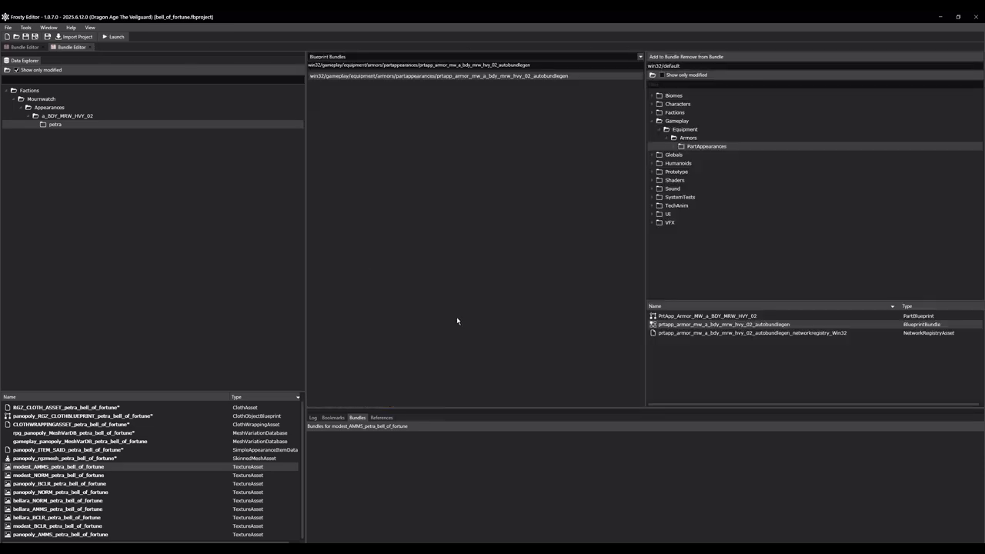
{"action": "left_click", "coordinate": [23, 47]}
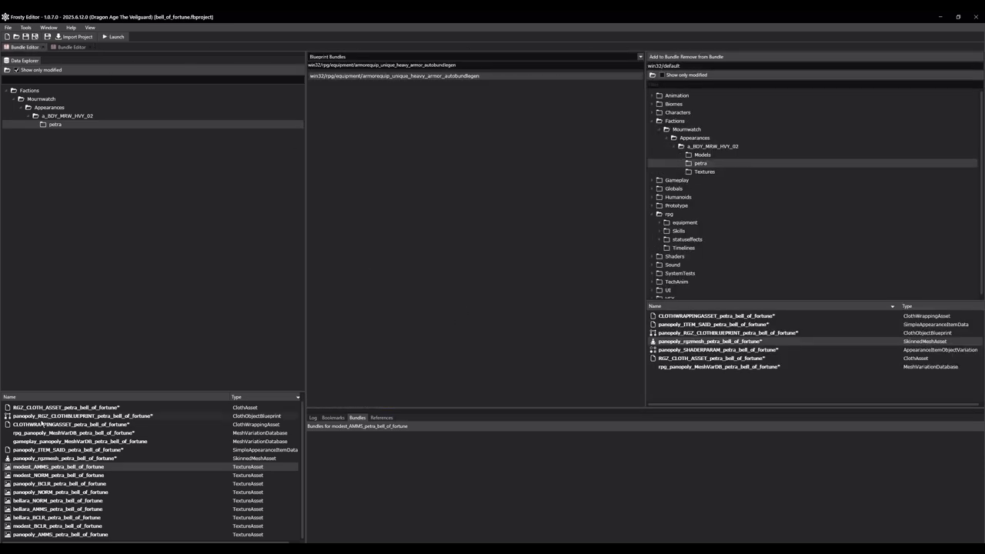
{"action": "left_click", "coordinate": [660, 57]}
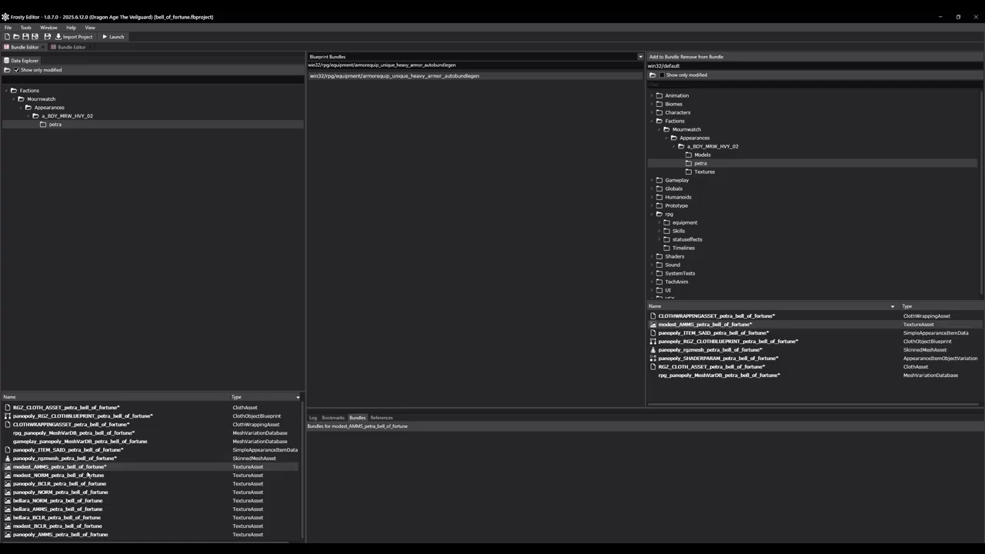
{"action": "left_click", "coordinate": [88, 476]}
{"action": "left_click", "coordinate": [660, 56]}
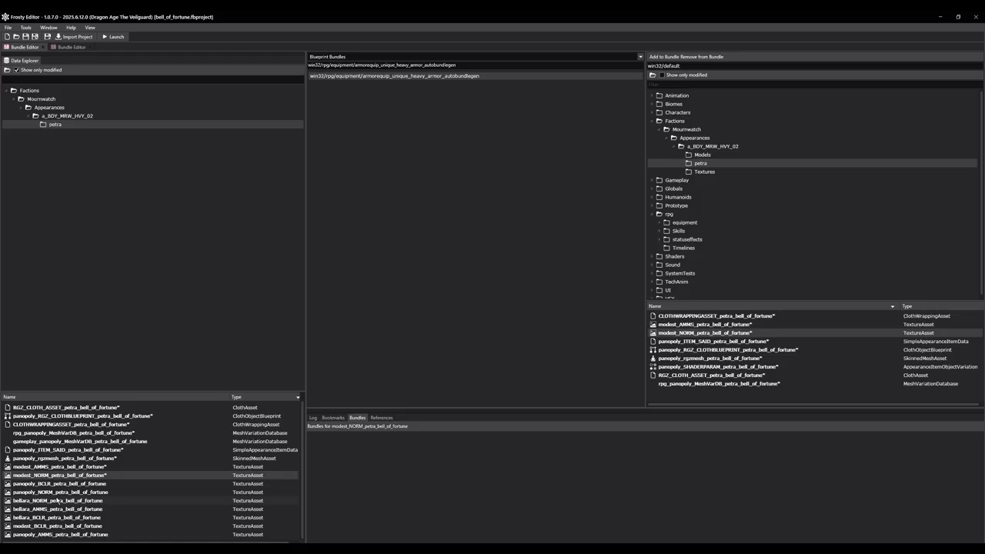
Add the panopoly_BCLR and panopoly_NORM petra_bell_of_fortune textures to the armorequip_unique_heavy_armor bundle
{"action": "left_click", "coordinate": [62, 483]}
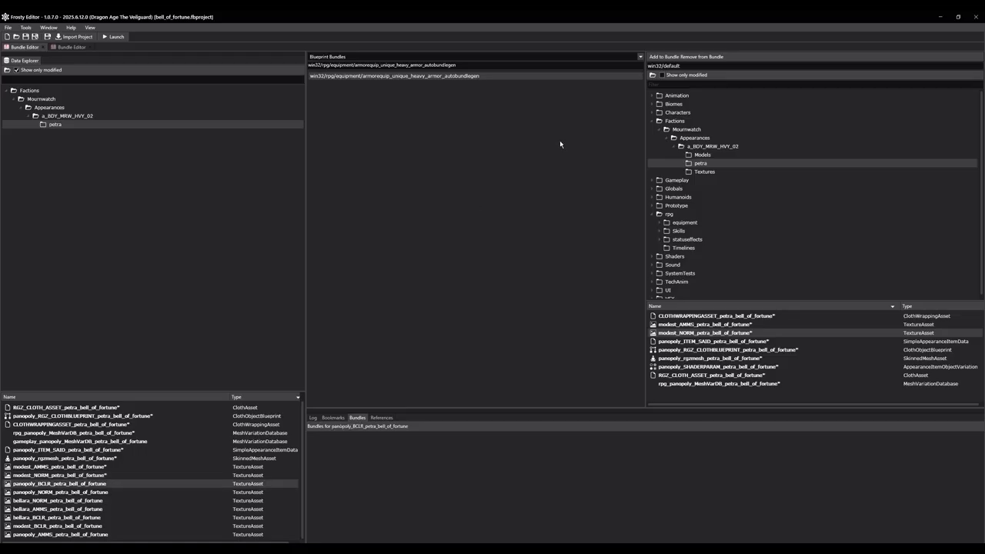
{"action": "left_click", "coordinate": [660, 57]}
{"action": "left_click", "coordinate": [86, 492]}
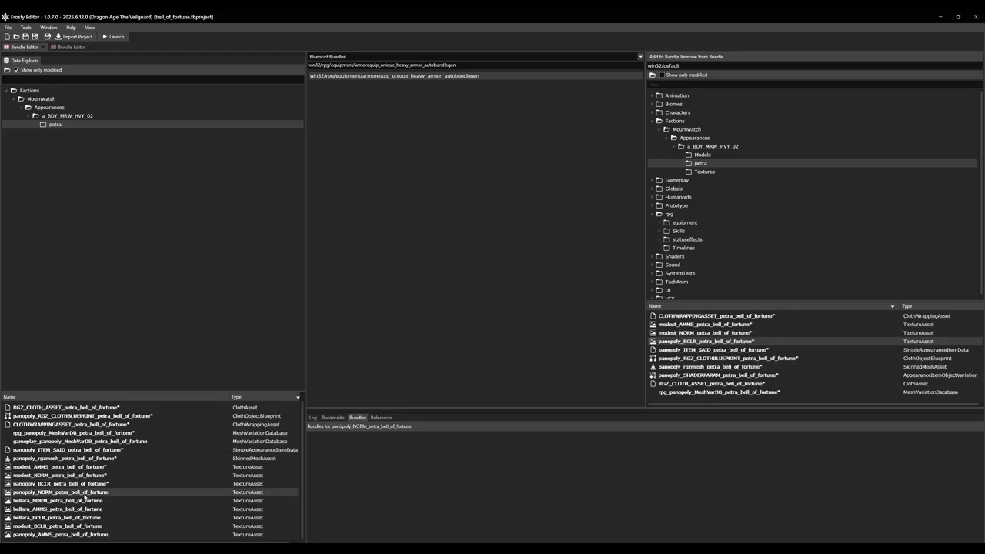
{"action": "left_click", "coordinate": [660, 56]}
Add the bellara_NORM, bellara_AMMS and bellara_BCLR petra_bell_of_fortune textures to the armorequip_unique_heavy_armor bundle
{"action": "left_click", "coordinate": [100, 501]}
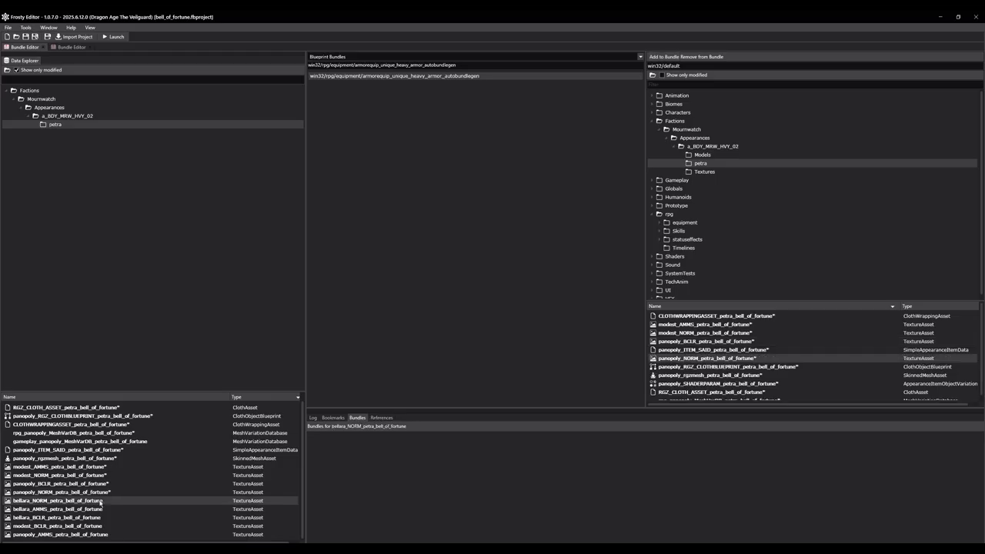
{"action": "left_click", "coordinate": [664, 56]}
{"action": "left_click", "coordinate": [92, 509]}
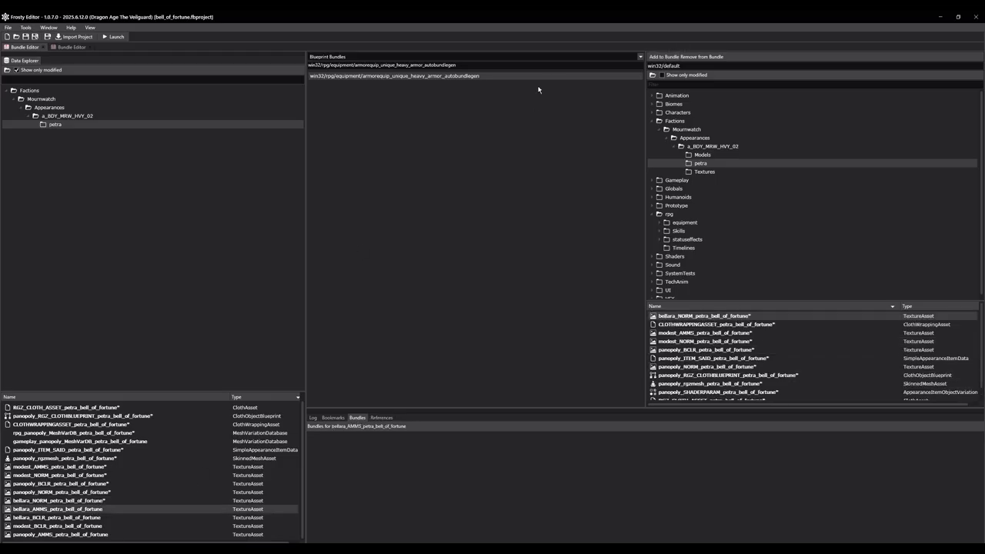
{"action": "left_click", "coordinate": [664, 57]}
{"action": "left_click", "coordinate": [85, 517]}
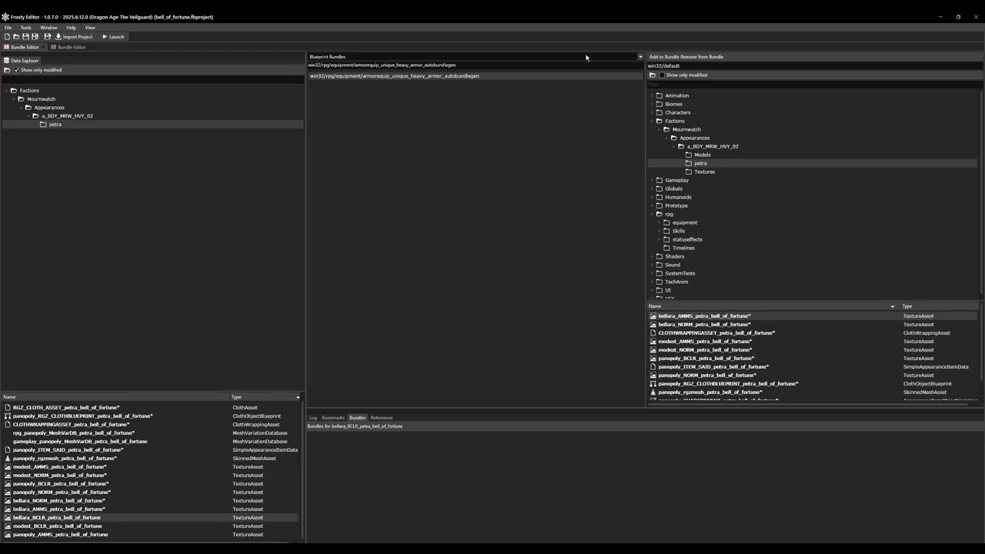
{"action": "left_click", "coordinate": [666, 58]}
Add the modest_BCLR and panopoly_AMMS petra_bell_of_fortune textures to the armorequip_unique_heavy_armor bundle
{"action": "left_click", "coordinate": [67, 526]}
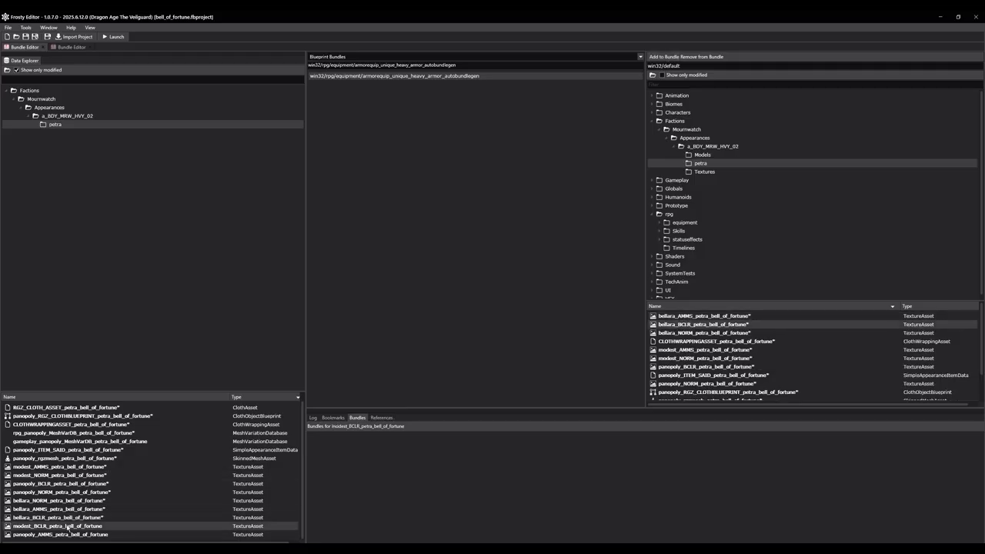
{"action": "left_click", "coordinate": [666, 58]}
{"action": "left_click", "coordinate": [95, 535]}
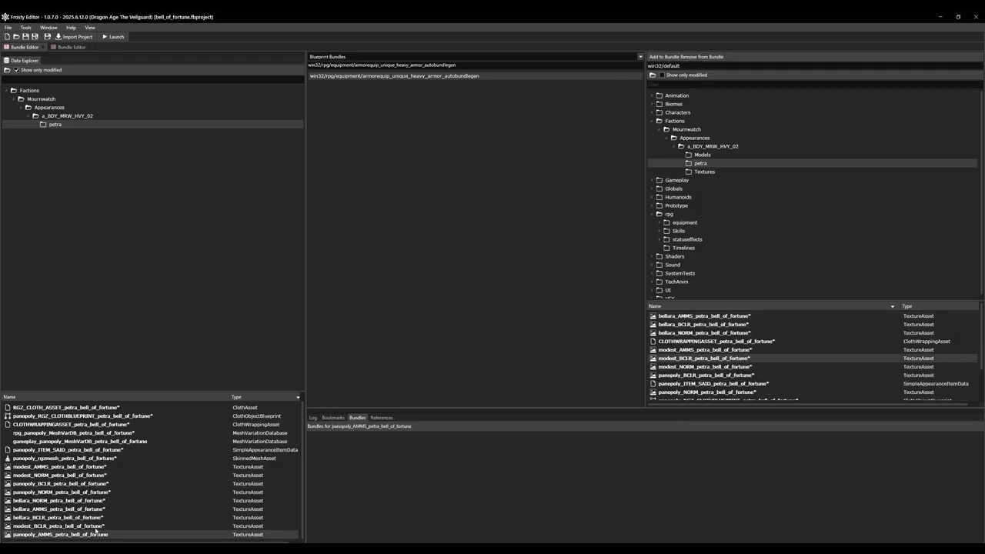
{"action": "left_click", "coordinate": [664, 57]}
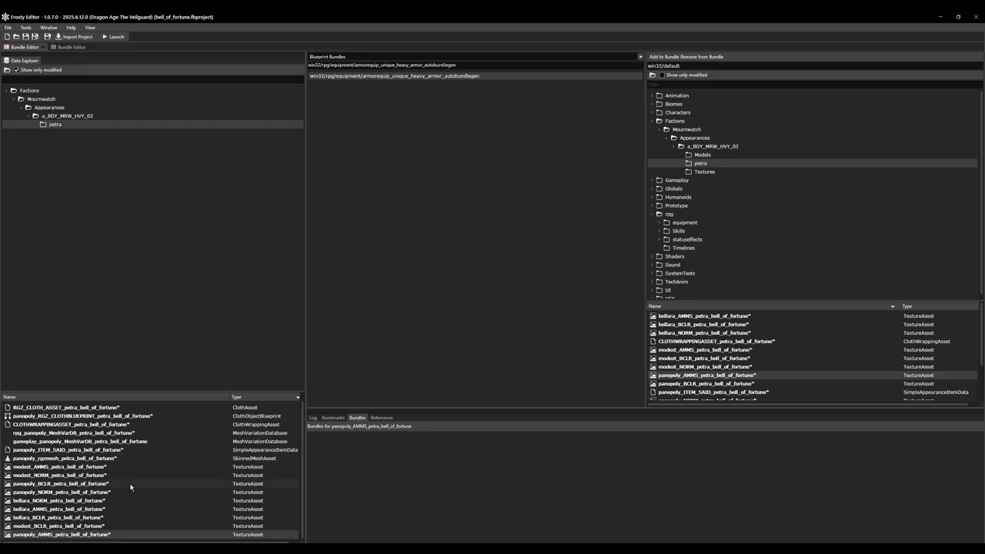
Check the petra asset list for unsaved bundle additions and save the project
{"action": "scroll", "coordinate": [136, 511], "scroll_direction": "up", "scroll_amount": 1}
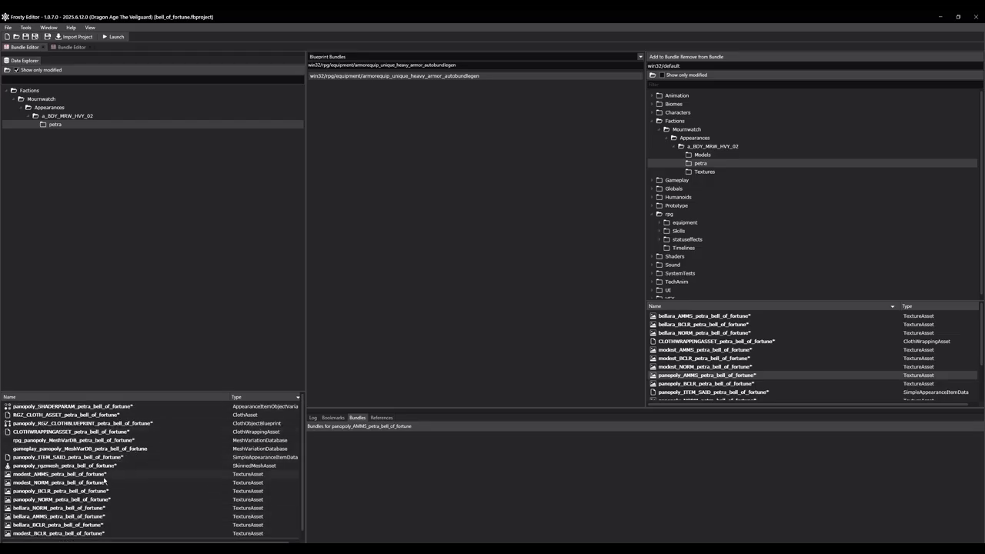
{"action": "scroll", "coordinate": [102, 496], "scroll_direction": "down", "scroll_amount": 1}
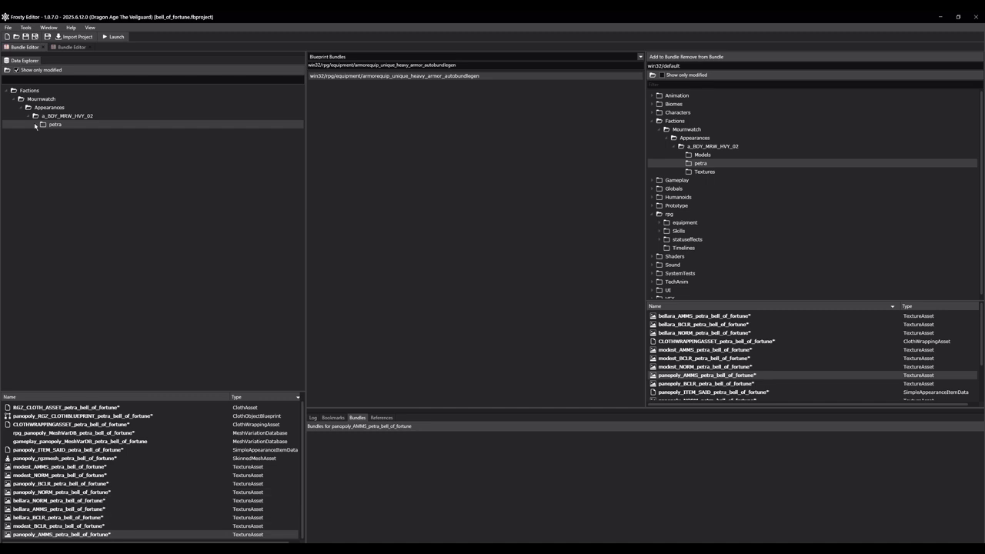
{"action": "left_click", "coordinate": [25, 36]}
{"action": "scroll", "coordinate": [77, 520], "scroll_direction": "up", "scroll_amount": 1}
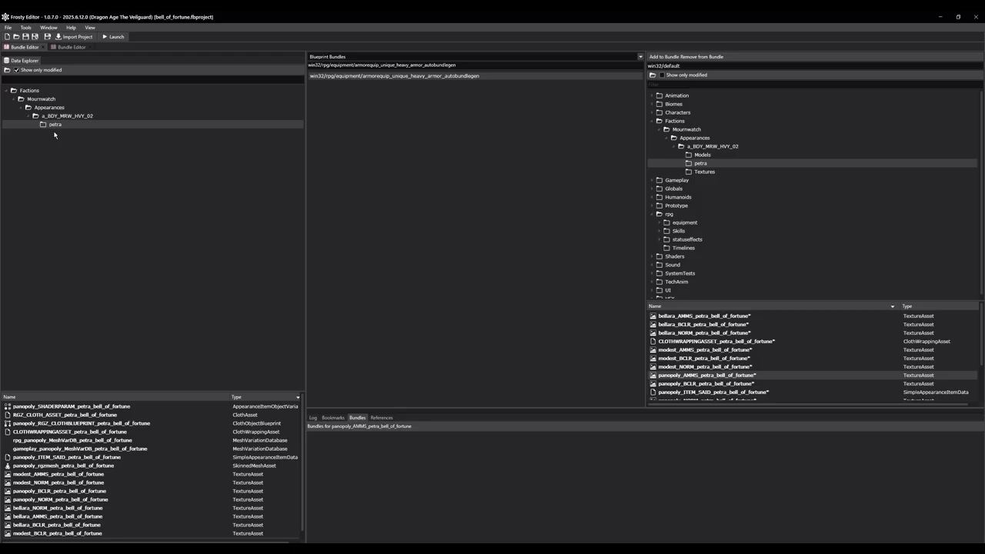
In the second Bundle Editor, add gameplay_panopoly_MeshVarDB_petra_bell_of_fortune to the prtapp_armor_mw_a_bdy_mrw_hvy_02 bundle
{"action": "left_click", "coordinate": [80, 47]}
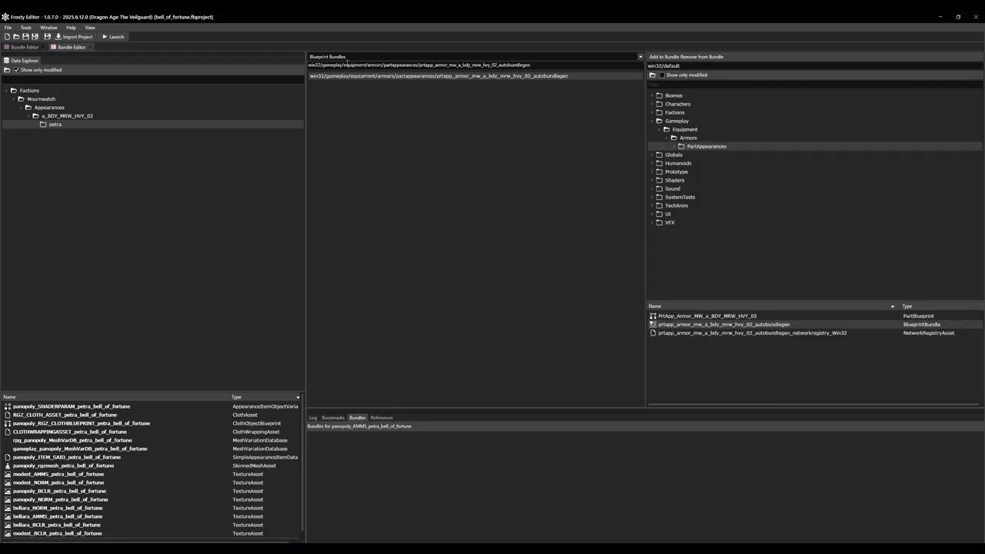
{"action": "left_click", "coordinate": [48, 451]}
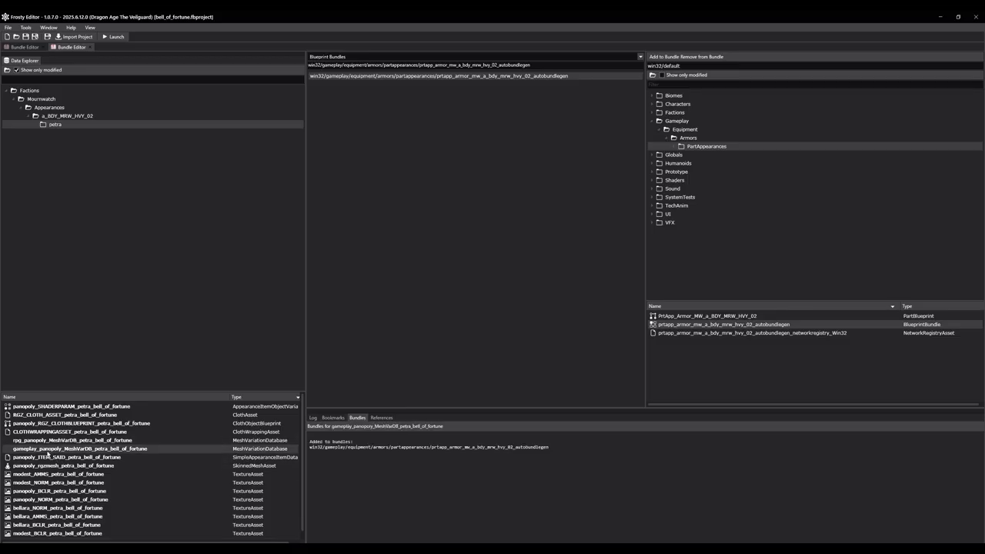
{"action": "left_click", "coordinate": [656, 58]}
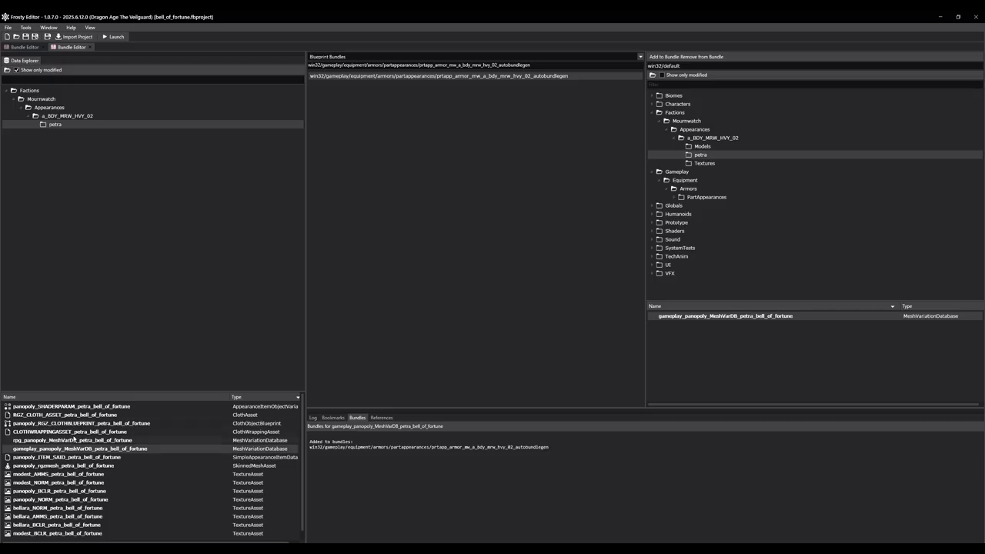
Add panopoly_SHADERPARAM_petra_bell_of_fortune and RGZ_CLOTH_ASSET_petra_bell_of_fortune to the prtapp_armor_mw_a_bdy_mrw_hvy_02 bundle
{"action": "left_click", "coordinate": [77, 407]}
{"action": "left_click", "coordinate": [663, 56]}
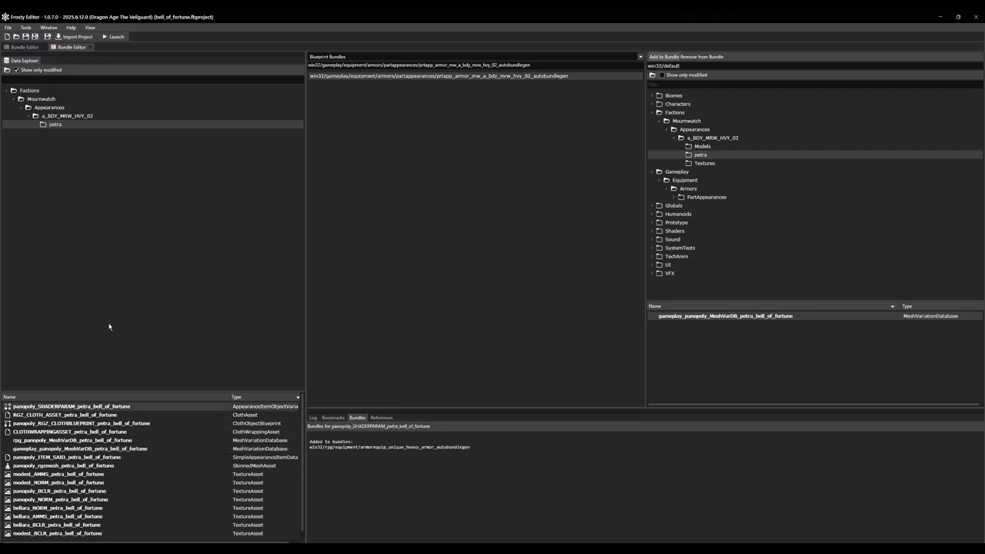
{"action": "left_click", "coordinate": [58, 416]}
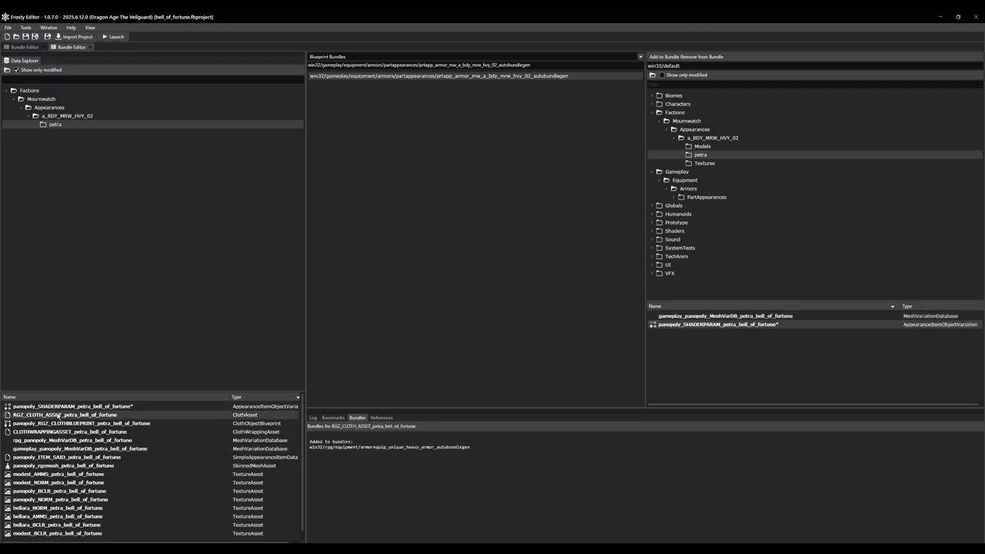
Add the petra RGZ_CLOTH_ASSET, panopoly_RGZ_CLOTHBLUEPRINT and CLOTHWRAPPINGASSET to the prtapp_armor_mw_a_bdy_mrw_hvy_02_autobundlegen bundle
{"action": "left_click", "coordinate": [664, 57]}
{"action": "left_click", "coordinate": [66, 424]}
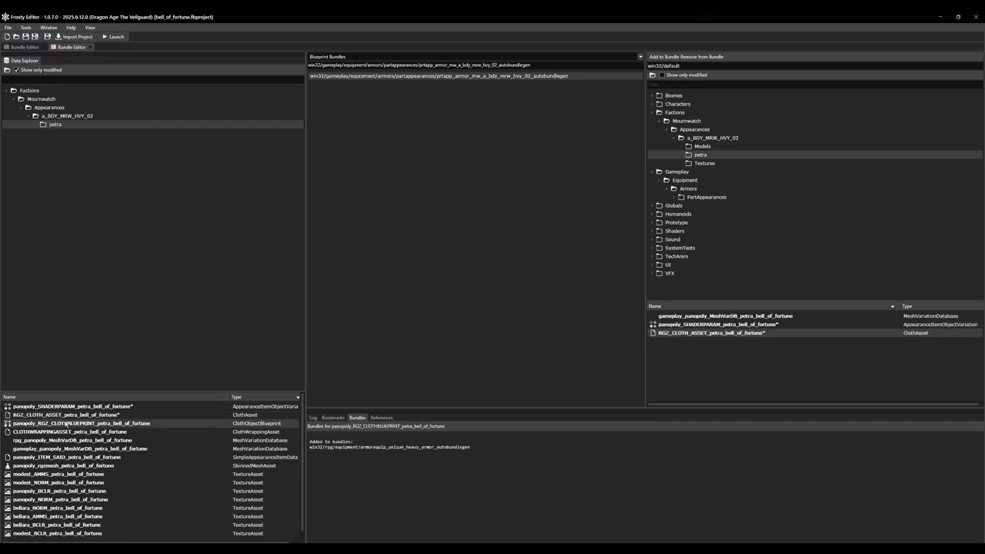
{"action": "left_click", "coordinate": [663, 57]}
{"action": "left_click", "coordinate": [75, 433]}
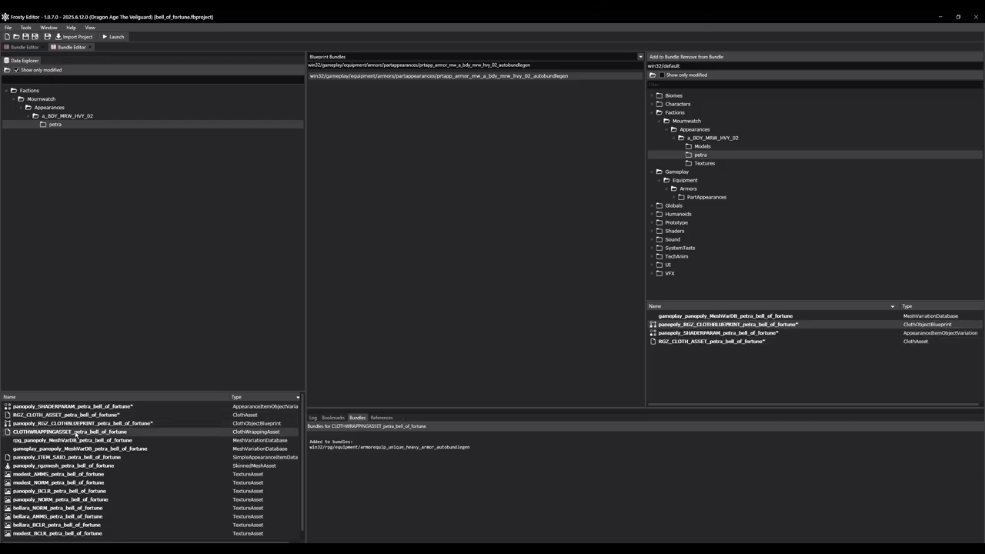
{"action": "left_click", "coordinate": [664, 57]}
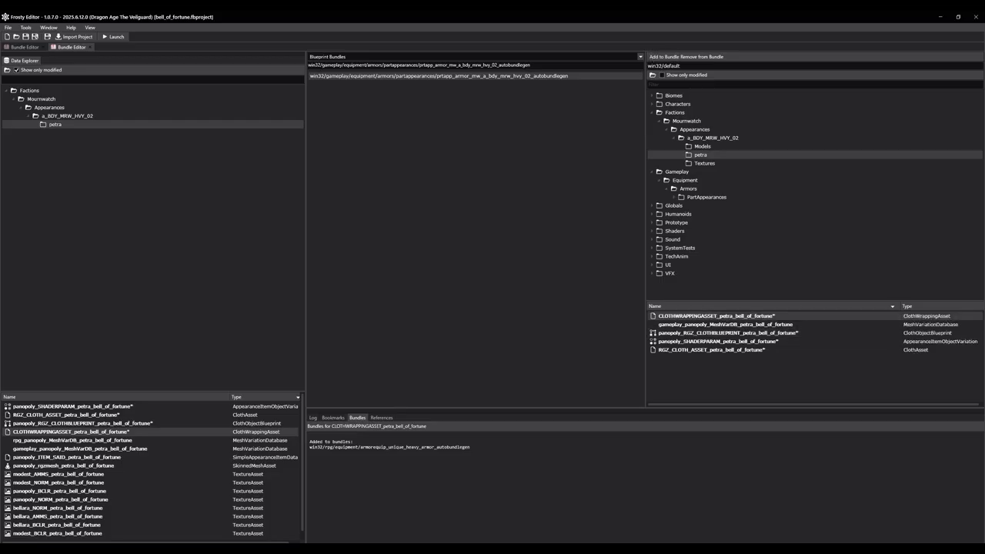
Add panopoly_ITEM_SAID_petra_bell_of_fortune and panopoly_rgzmesh_petra_bell_of_fortune to the same blueprint bundle
{"action": "left_click", "coordinate": [49, 458]}
{"action": "left_click", "coordinate": [664, 57]}
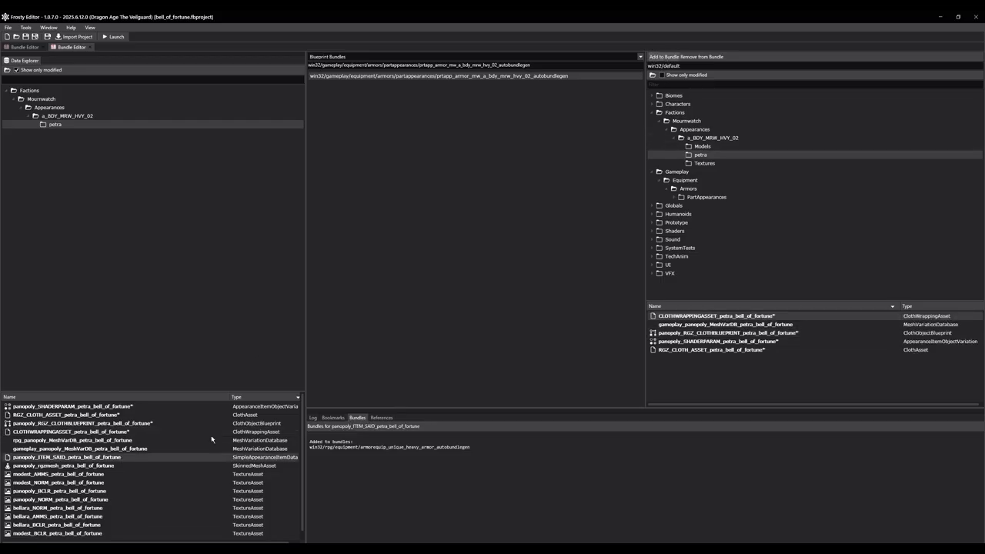
{"action": "left_click", "coordinate": [64, 466]}
{"action": "left_click", "coordinate": [663, 57]}
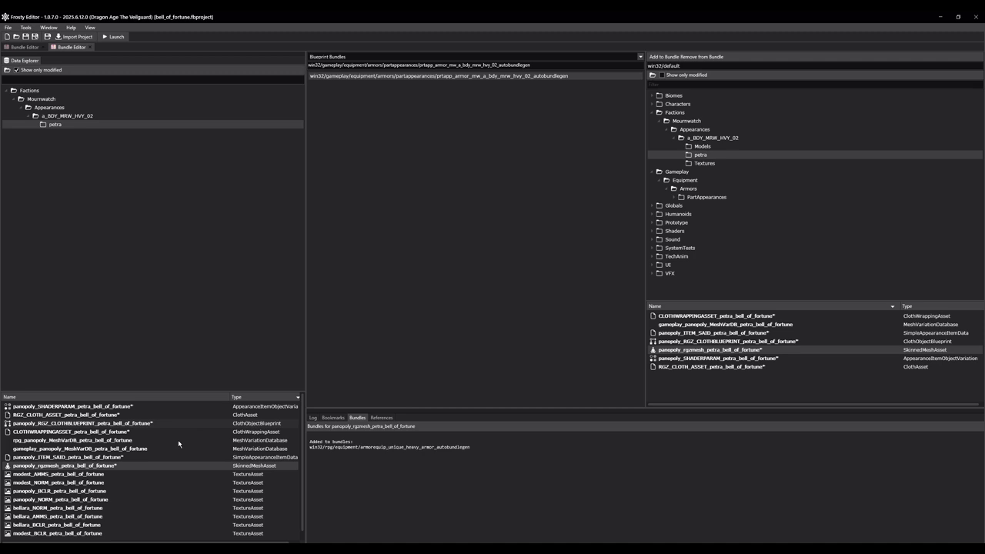
Add the modest_AMMS, modest_NORM, panopoly_BCLR and panopoly_NORM petra textures to the blueprint bundle
{"action": "left_click", "coordinate": [117, 473]}
{"action": "left_click", "coordinate": [664, 57]}
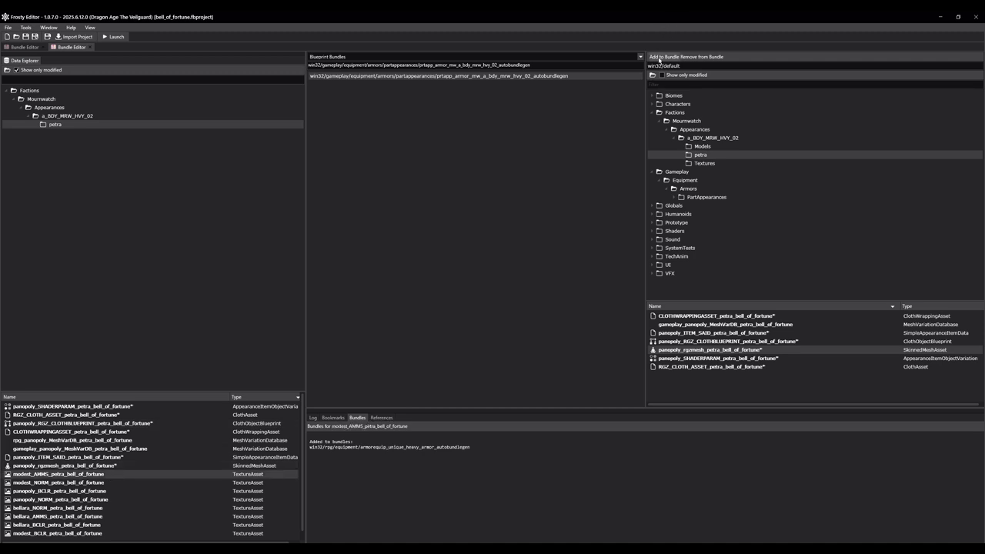
{"action": "left_click", "coordinate": [100, 482]}
{"action": "left_click", "coordinate": [666, 57]}
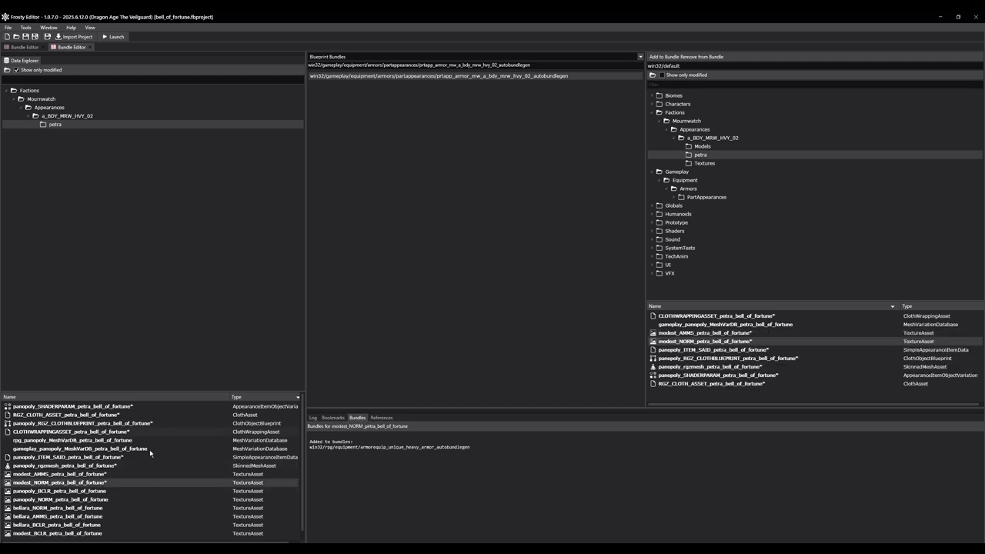
{"action": "left_click", "coordinate": [108, 491]}
{"action": "left_click", "coordinate": [667, 57]}
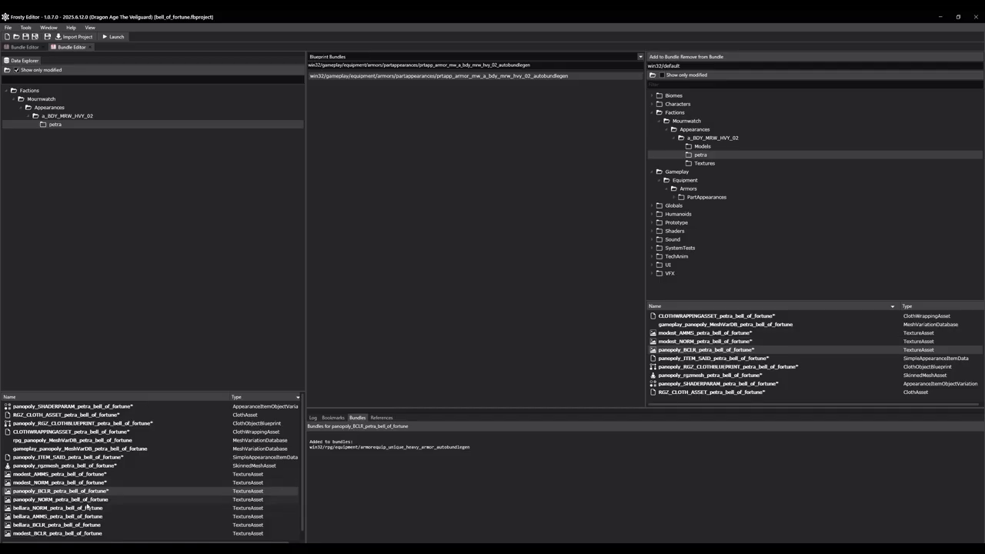
{"action": "left_click", "coordinate": [84, 499]}
{"action": "left_click", "coordinate": [664, 56]}
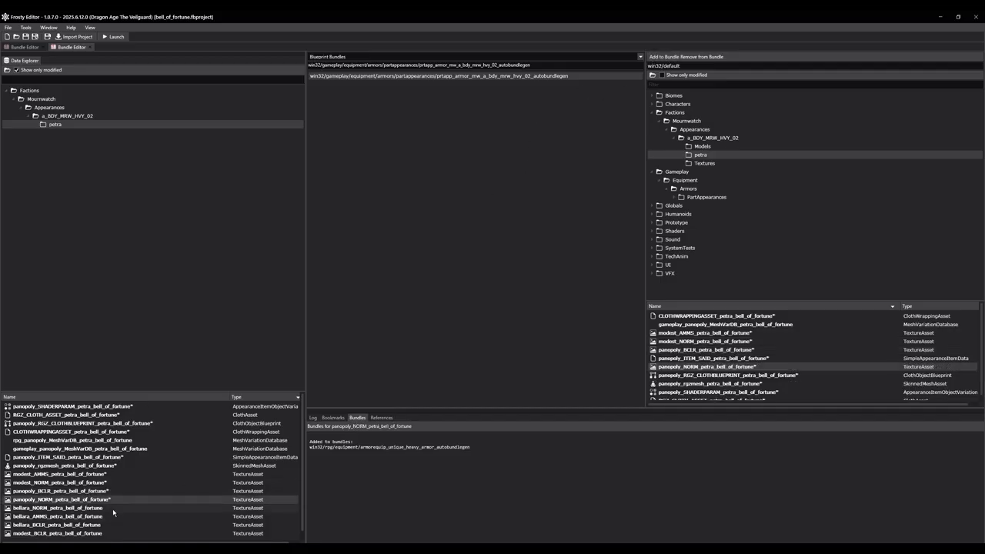
Add the bellara NORM, AMMS and BCLR textures plus modest_BCLR and panopoly_AMMS to the blueprint bundle
{"action": "left_click", "coordinate": [146, 508]}
{"action": "left_click", "coordinate": [666, 57]}
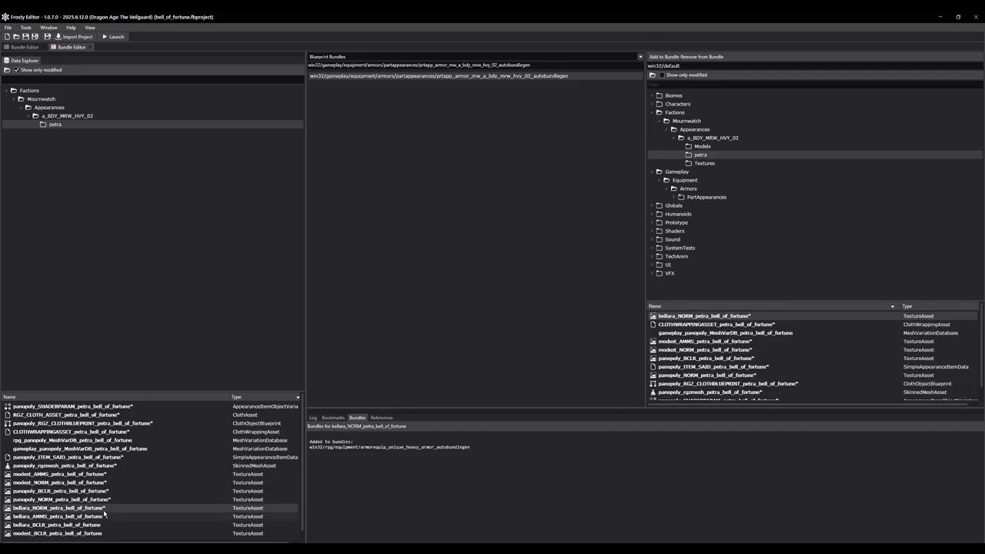
{"action": "left_click", "coordinate": [105, 517]}
{"action": "left_click", "coordinate": [105, 527]}
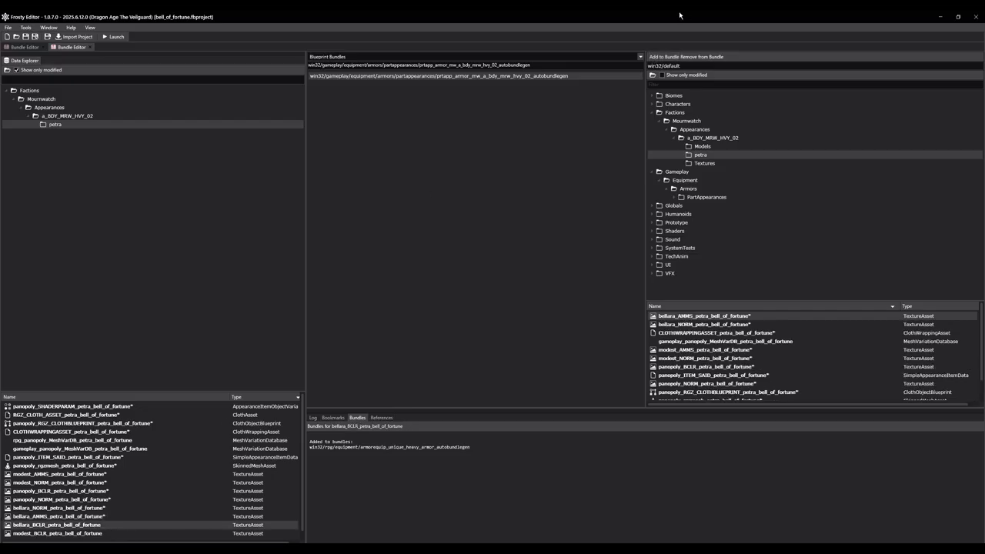
{"action": "left_click", "coordinate": [667, 57]}
{"action": "left_click", "coordinate": [110, 533]}
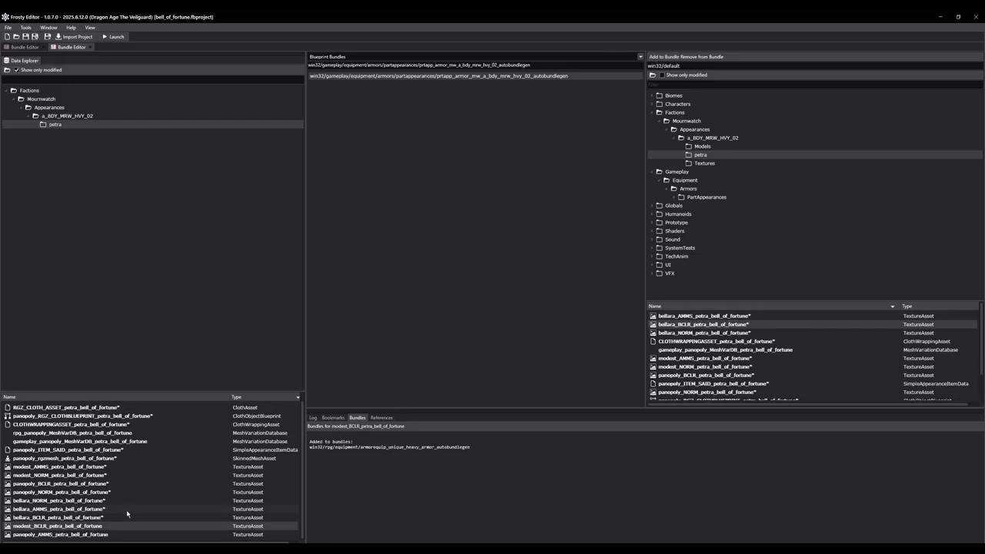
{"action": "left_click", "coordinate": [667, 57]}
{"action": "left_click", "coordinate": [110, 536]}
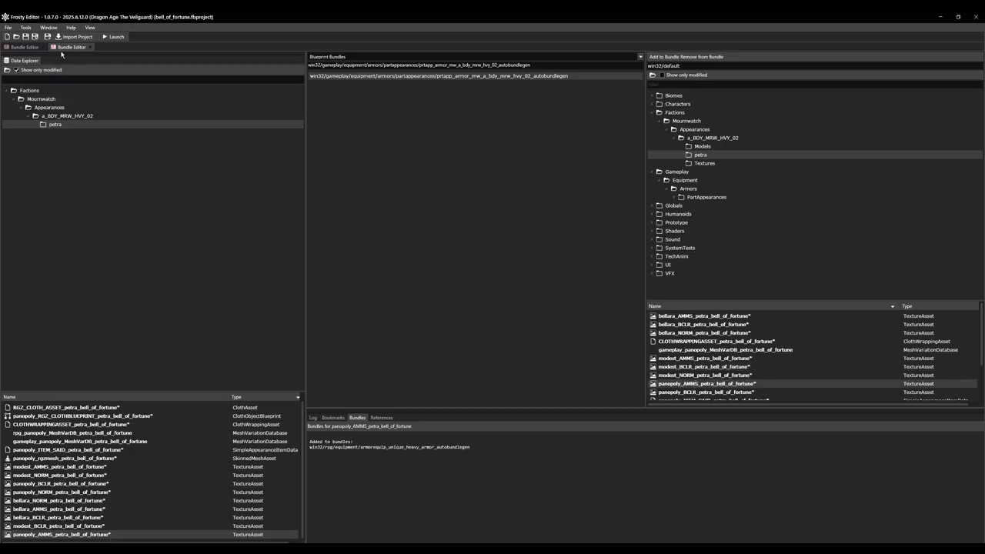
Save the project and close both Bundle Editor tabs
{"action": "left_click", "coordinate": [25, 36]}
{"action": "left_click", "coordinate": [90, 47]}
{"action": "left_click", "coordinate": [43, 48]}
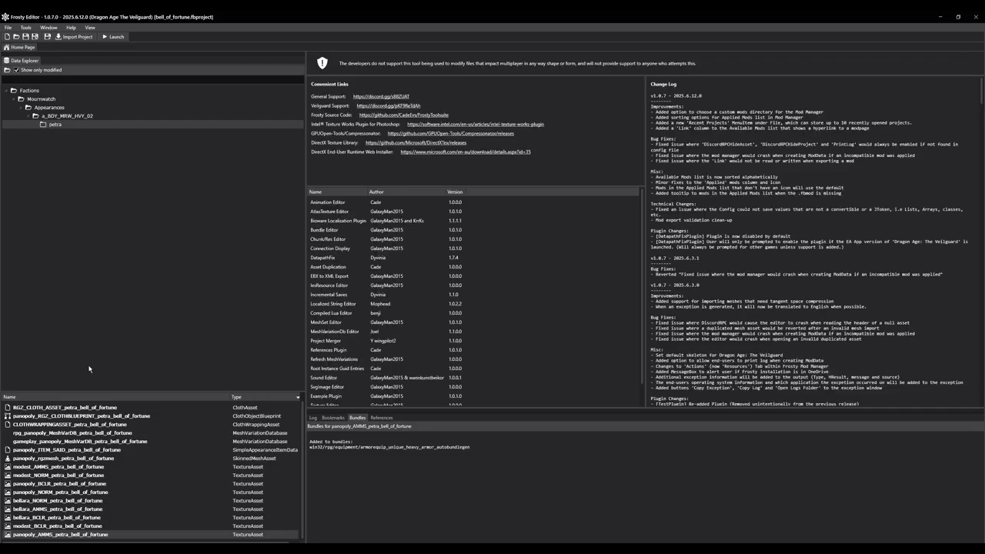
Import the edited panopoly FBX into the panopoly_rgzmesh_petra_bell_of_fortune mesh using RGZ_skeleton
{"action": "left_click", "coordinate": [250, 397]}
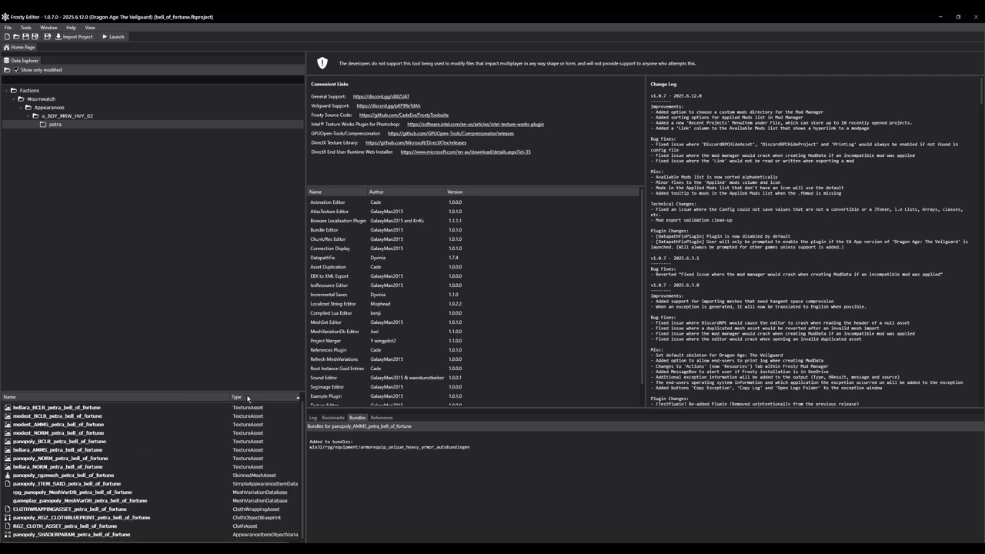
{"action": "left_click", "coordinate": [103, 397]}
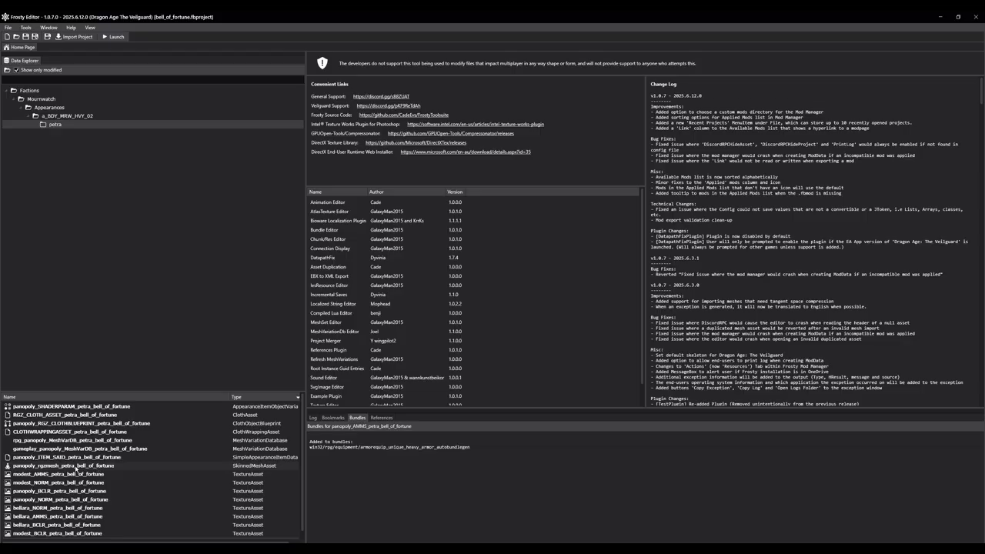
{"action": "double_click", "coordinate": [76, 467]}
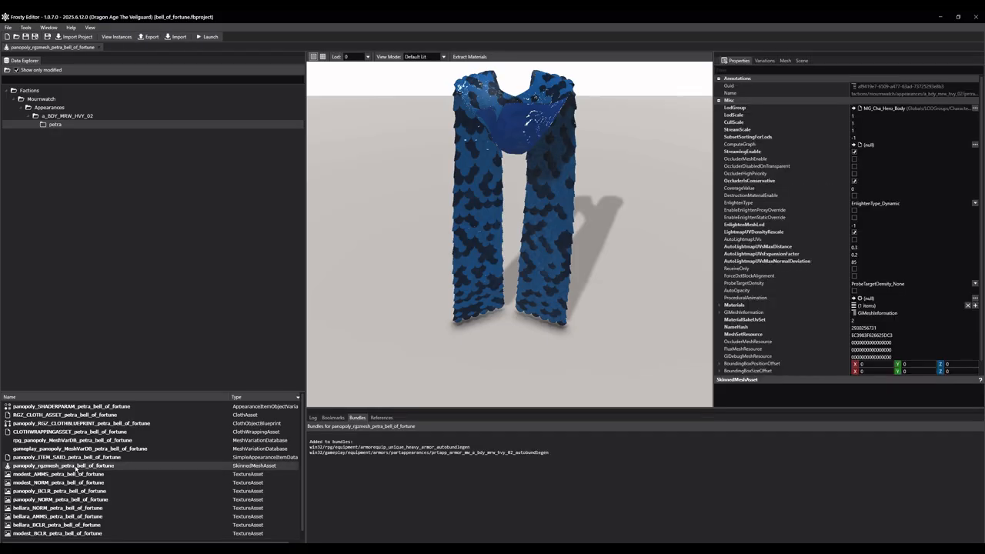
{"action": "left_click", "coordinate": [177, 37]}
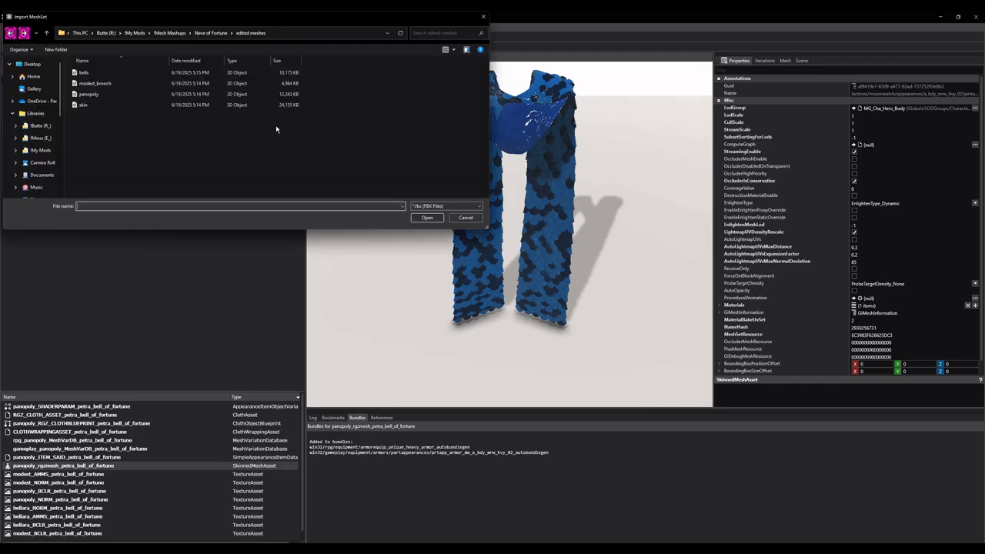
{"action": "left_click", "coordinate": [99, 94]}
{"action": "left_click", "coordinate": [427, 218]}
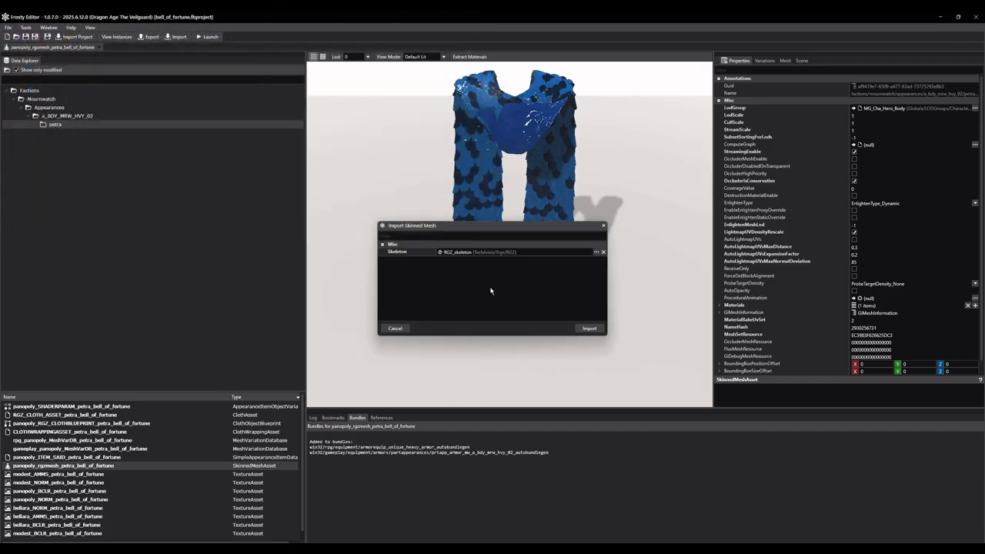
{"action": "left_click", "coordinate": [590, 327]}
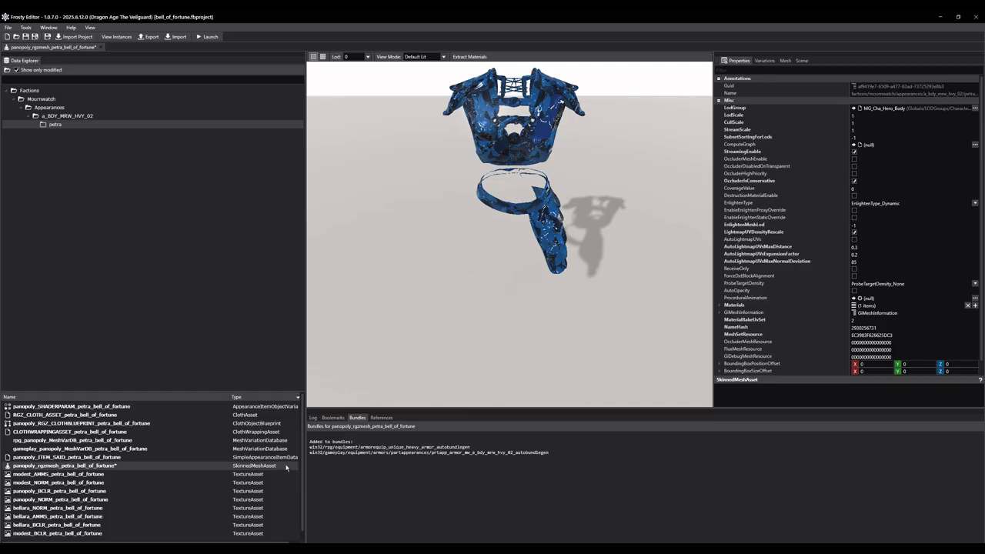
Check the log, save the project and close the panopoly_rgzmesh asset
{"action": "left_click", "coordinate": [313, 417]}
{"action": "scroll", "coordinate": [316, 428], "scroll_direction": "down", "scroll_amount": 4}
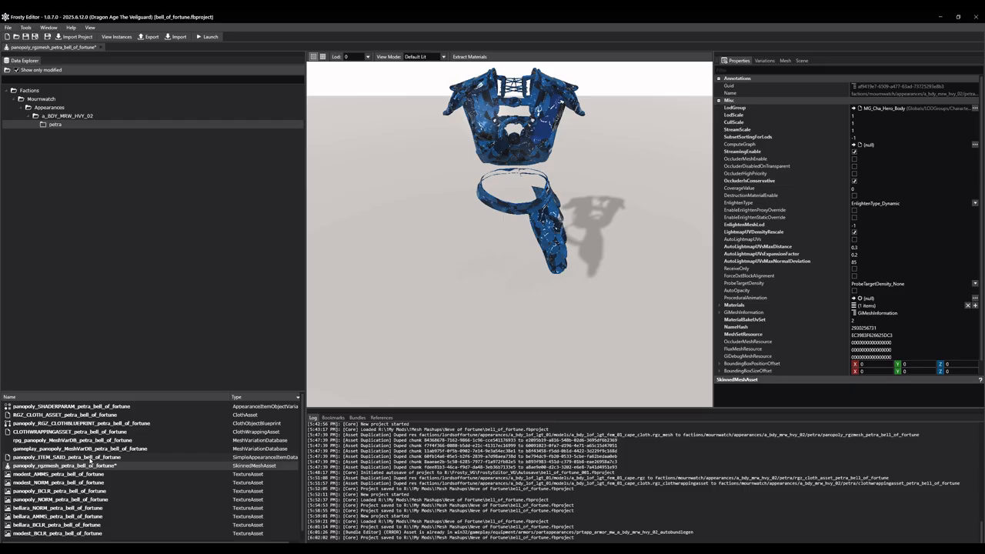
{"action": "left_click", "coordinate": [25, 36]}
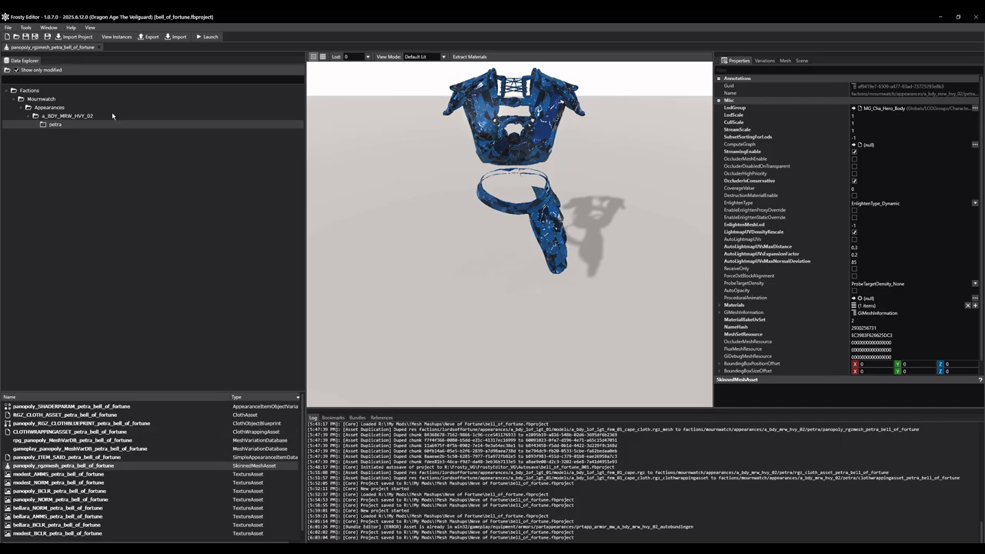
{"action": "left_click", "coordinate": [99, 47]}
Open the petra ITEM_SAID, both MeshVarDBs, CLOTHWRAPPINGASSET, RGZ_CLOTHBLUEPRINT, RGZ_CLOTH_ASSET and SHADERPARAM assets for editing
{"action": "left_click", "coordinate": [95, 457]}
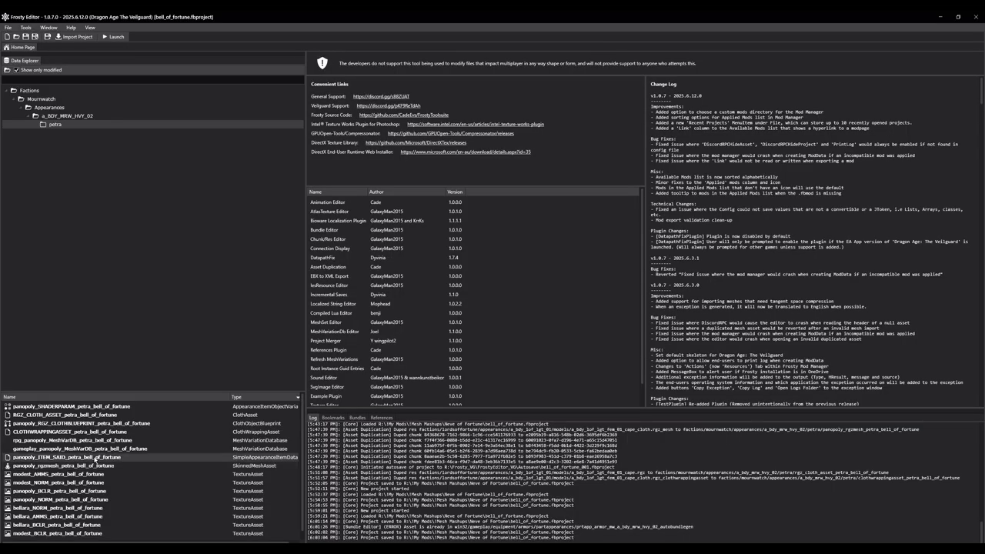
{"action": "double_click", "coordinate": [95, 457]}
{"action": "double_click", "coordinate": [95, 449]}
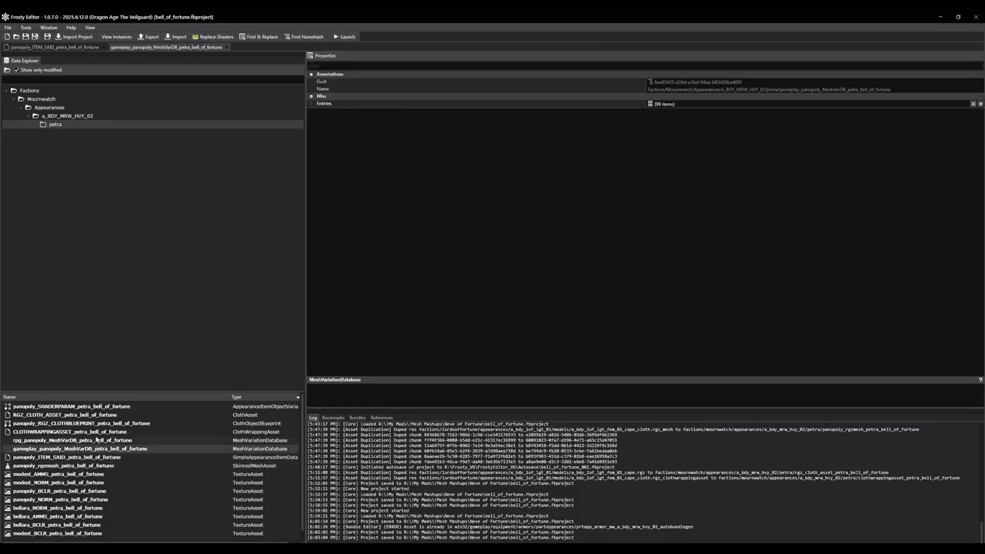
{"action": "double_click", "coordinate": [96, 440]}
{"action": "double_click", "coordinate": [97, 432]}
{"action": "double_click", "coordinate": [98, 424]}
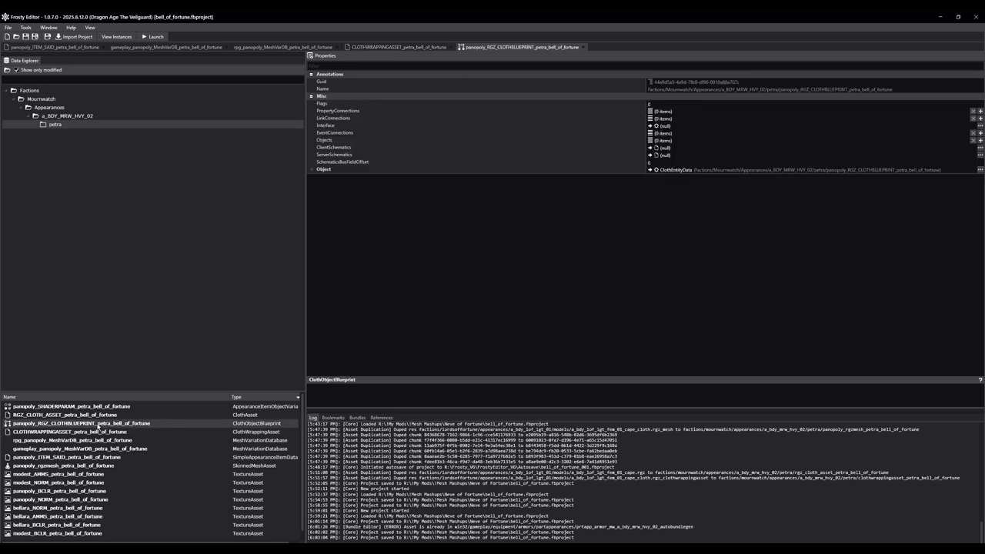
{"action": "double_click", "coordinate": [99, 415]}
{"action": "double_click", "coordinate": [103, 406]}
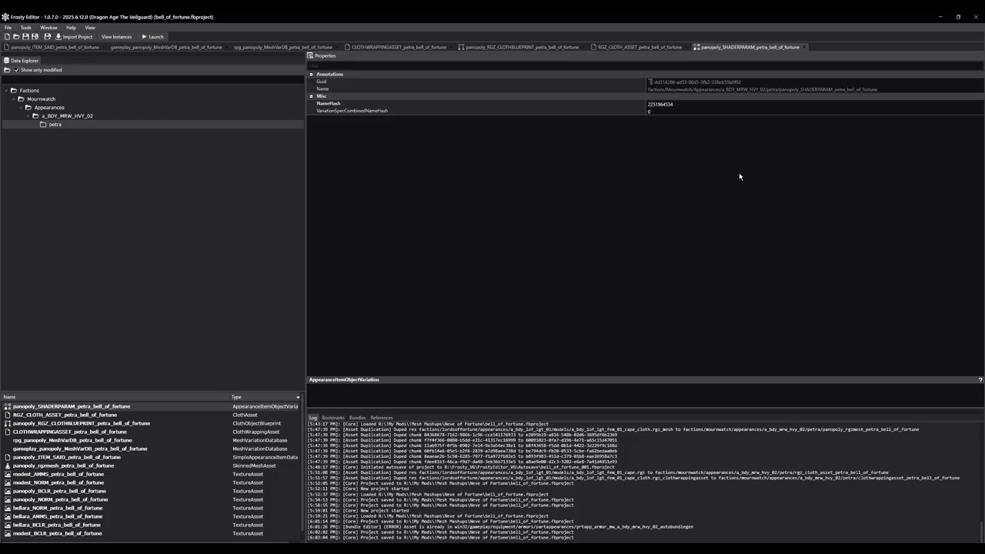
{"action": "double_click", "coordinate": [659, 105]}
{"action": "left_click", "coordinate": [682, 105]}
{"action": "key", "text": "BackSpace"}
{"action": "key", "text": "BackSpace"}
{"action": "type", "text": "444"}
{"action": "left_click", "coordinate": [691, 110]}
{"action": "left_click", "coordinate": [700, 104]}
{"action": "left_click", "coordinate": [26, 37]}
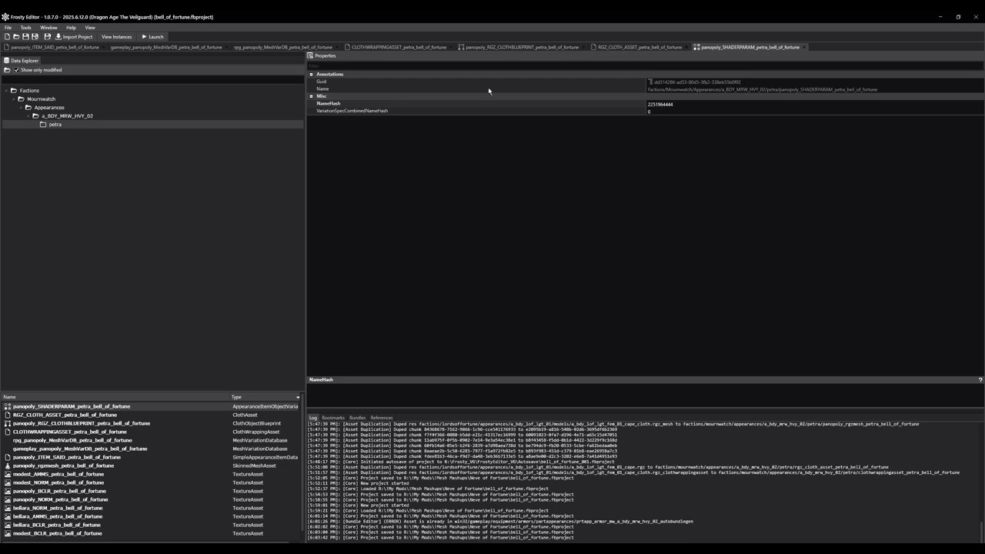
Assign panopoly_rgzmesh_petra_bell_of_fortune as the Mesh of the Object in panopoly_RGZ_CLOTHBLUEPRINT_petra_bell_of_fortune
{"action": "left_click", "coordinate": [495, 48]}
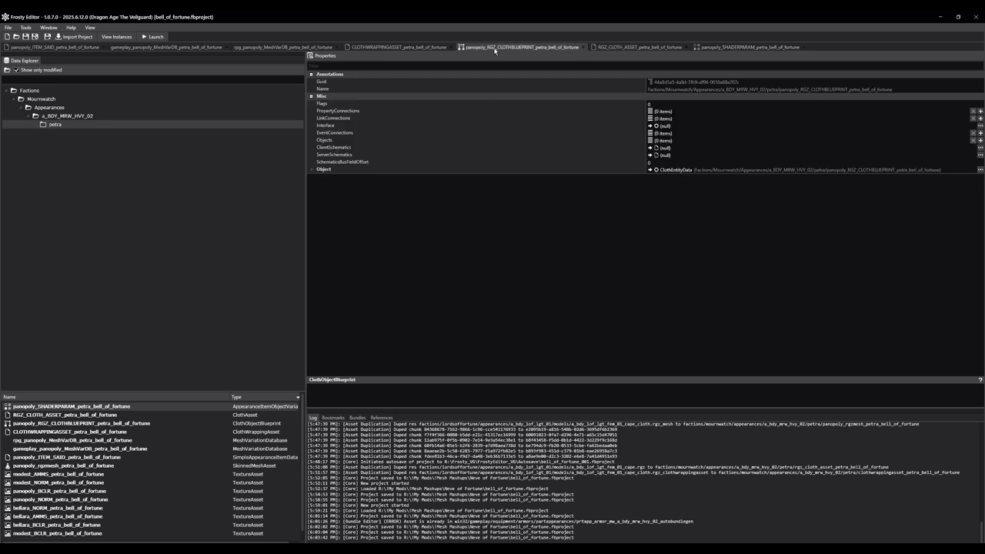
{"action": "left_click", "coordinate": [264, 47]}
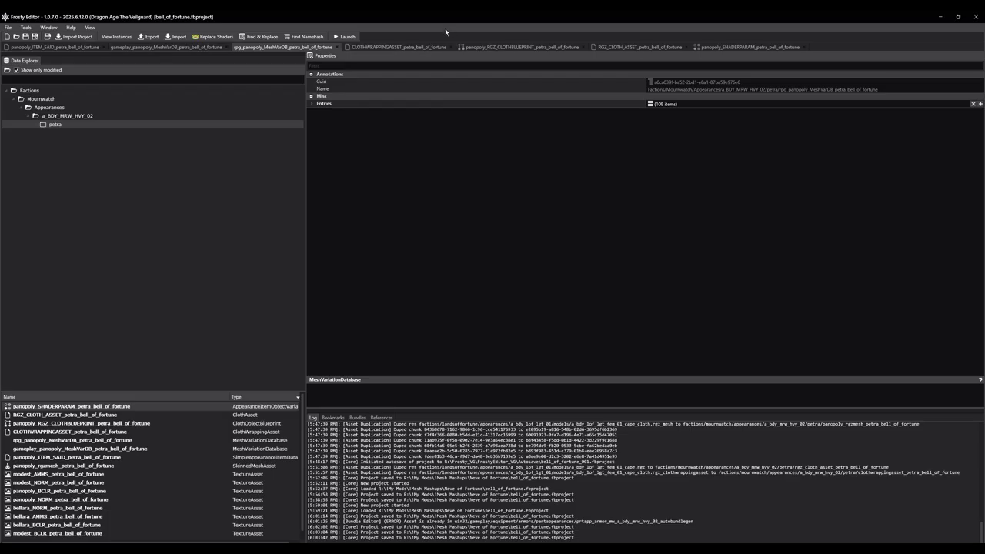
{"action": "left_click", "coordinate": [508, 47]}
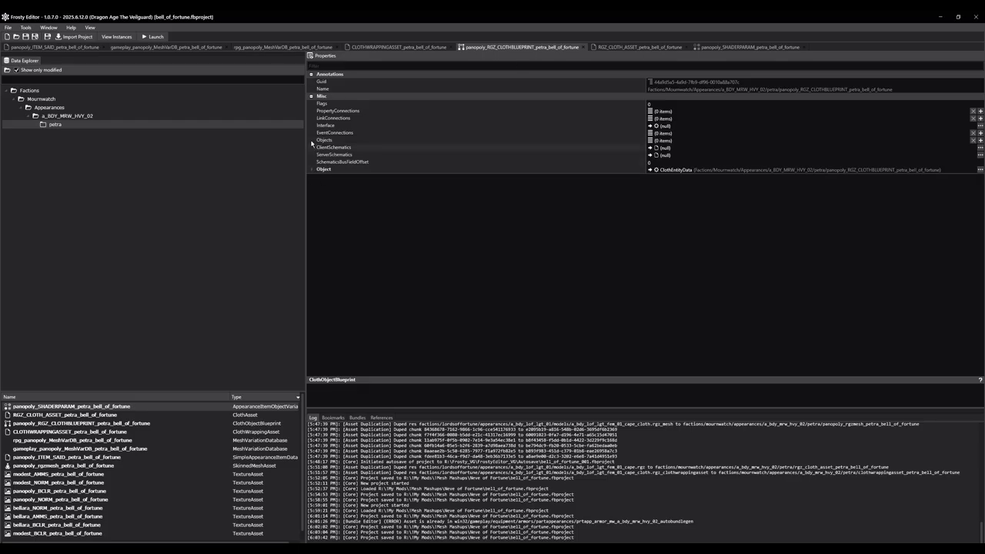
{"action": "left_click", "coordinate": [312, 169]}
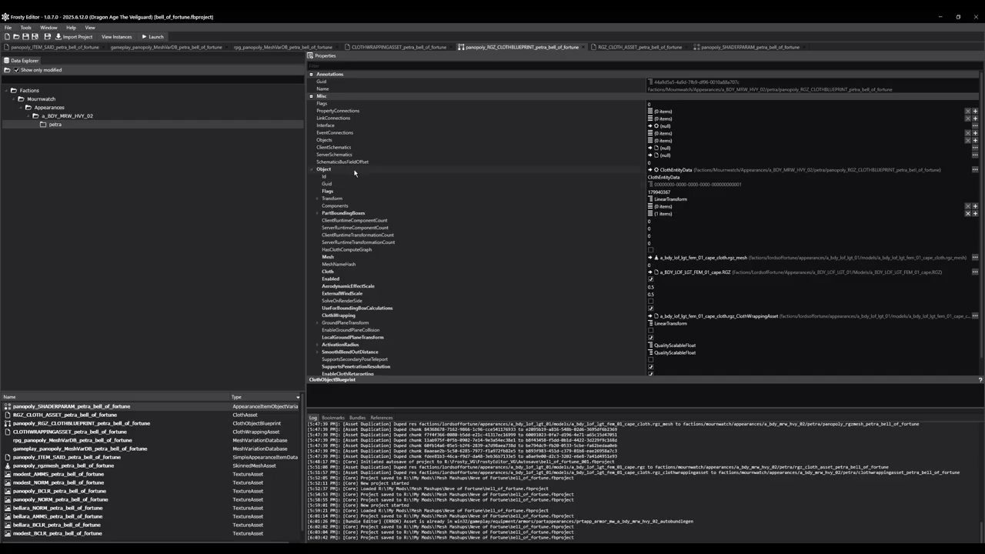
{"action": "scroll", "coordinate": [331, 176], "scroll_direction": "down", "scroll_amount": 1}
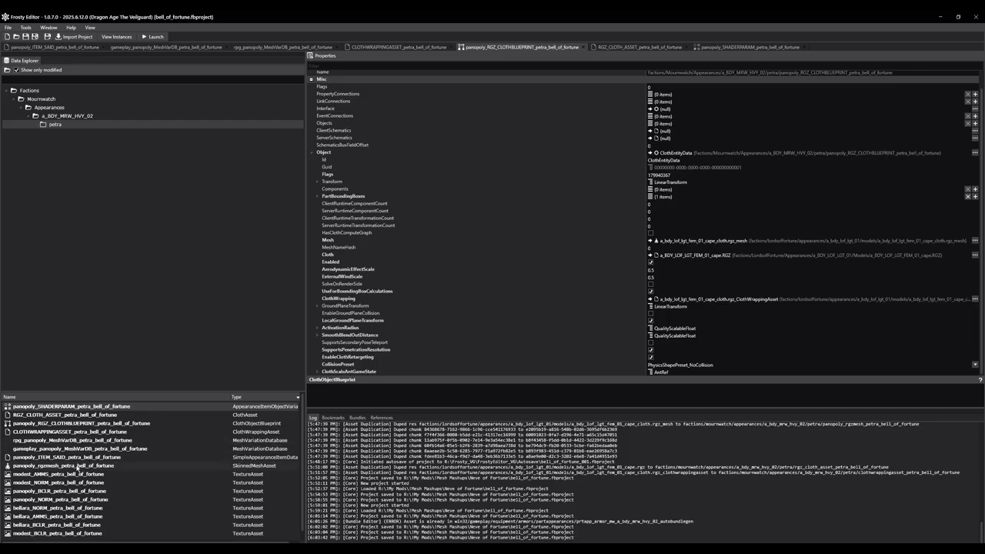
{"action": "left_click", "coordinate": [77, 466]}
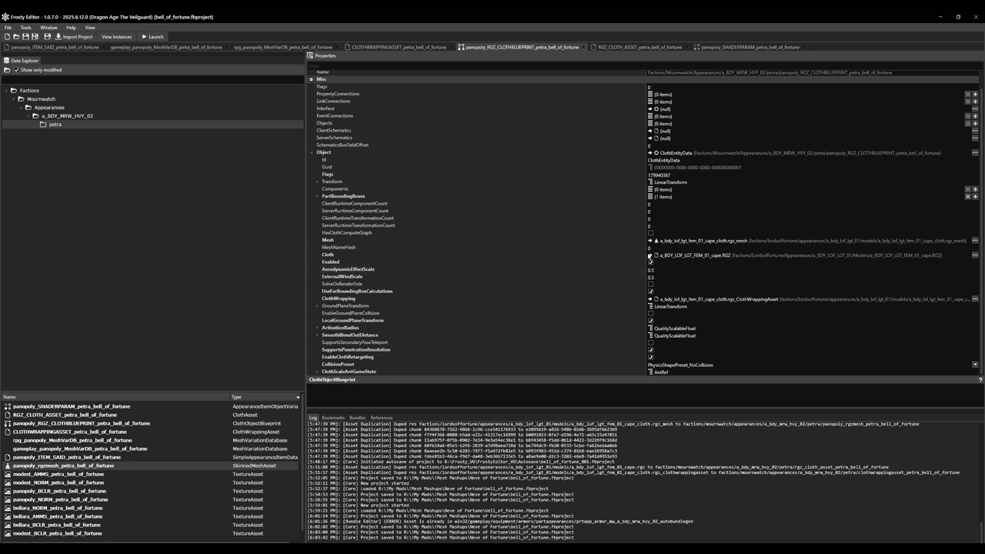
{"action": "left_click", "coordinate": [650, 241]}
{"action": "left_click", "coordinate": [650, 241]}
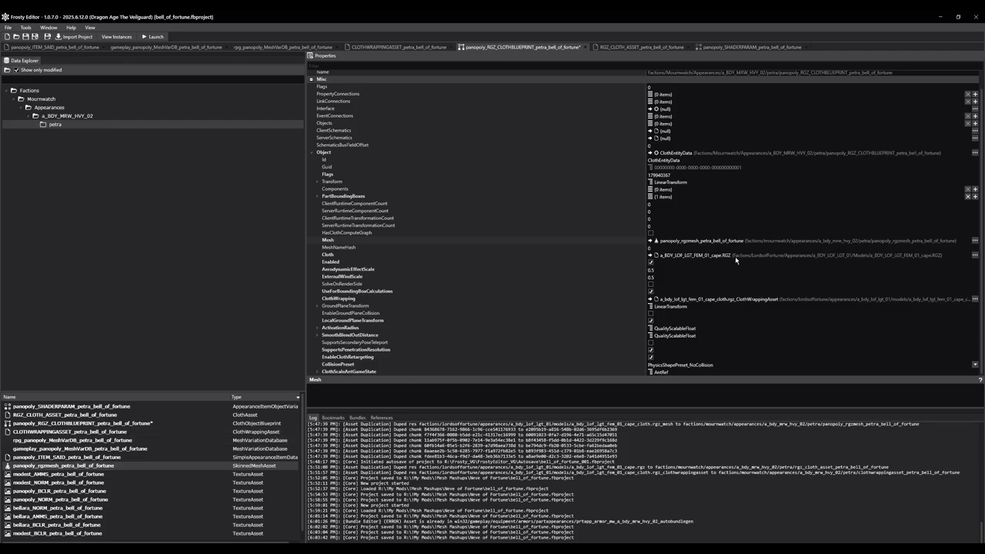
In the cloth blueprint's Object, assign RGZ_CLOTH_ASSET_petra_bell_of_fortune as Cloth and CLOTHWRAPPINGASSET_petra_bell_of_fortune as ClothWrapping, with Enabled turned off
{"action": "left_click", "coordinate": [48, 417]}
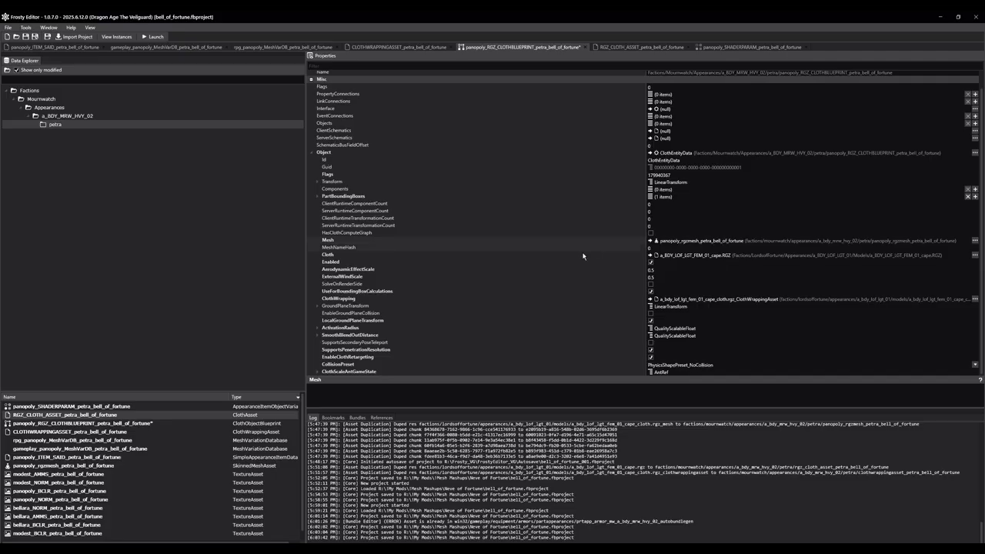
{"action": "left_click", "coordinate": [650, 254]}
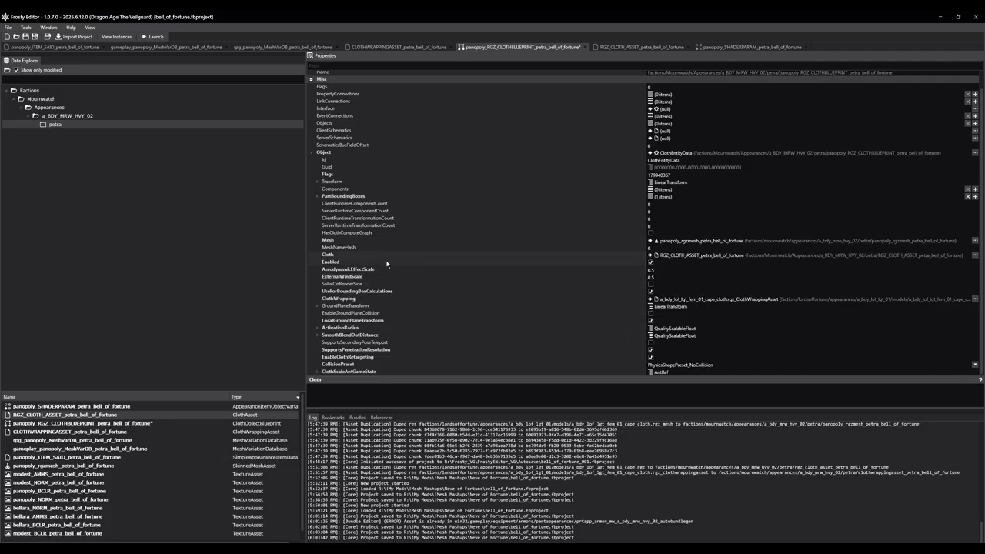
{"action": "left_click", "coordinate": [650, 262]}
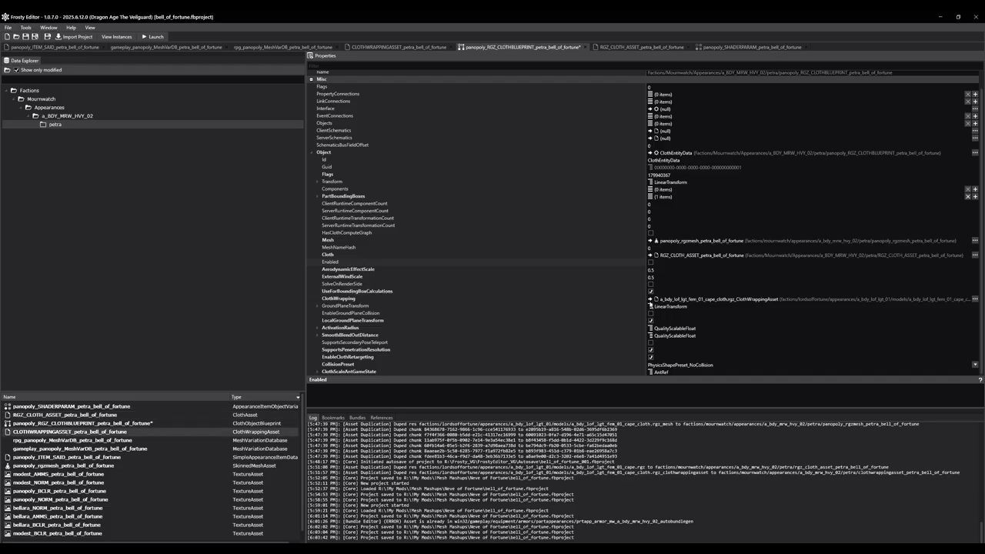
{"action": "left_click", "coordinate": [651, 298]}
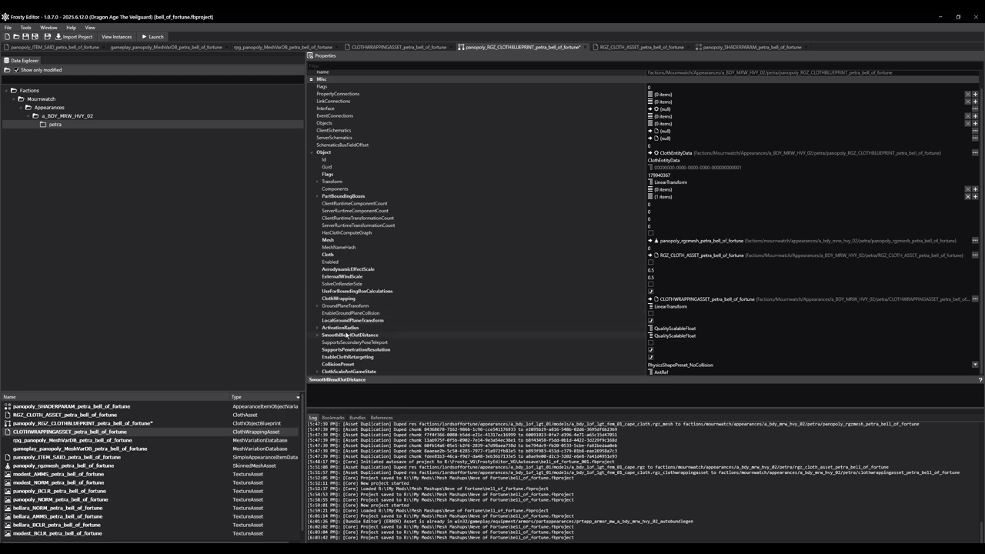
Set the Low, Medium, High and Ultra values of the cloth blueprint's ActivationRadius to 0
{"action": "double_click", "coordinate": [346, 335]}
{"action": "scroll", "coordinate": [351, 311], "scroll_direction": "down", "scroll_amount": 3}
{"action": "double_click", "coordinate": [346, 274]}
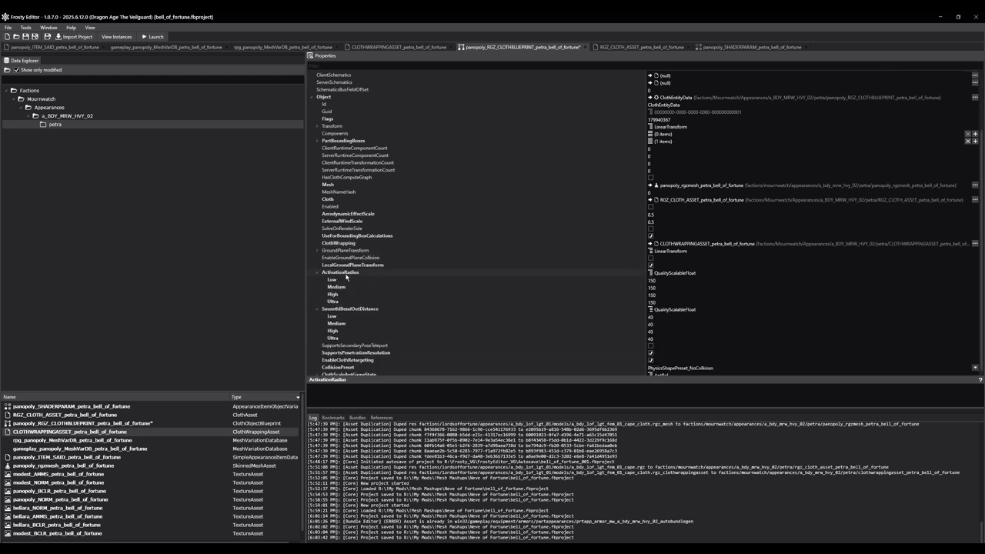
{"action": "double_click", "coordinate": [659, 280]}
{"action": "type", "text": "0"}
{"action": "double_click", "coordinate": [659, 288]}
{"action": "type", "text": "0"}
{"action": "double_click", "coordinate": [660, 296]}
{"action": "type", "text": "0"}
{"action": "double_click", "coordinate": [660, 302]}
{"action": "type", "text": "0"}
Set the Low, Medium, High and Ultra values of SmoothBlendOutDistance to 0 and save the project
{"action": "double_click", "coordinate": [659, 318]}
{"action": "type", "text": "0"}
{"action": "left_click", "coordinate": [660, 325]}
{"action": "double_click", "coordinate": [659, 327]}
{"action": "type", "text": "0"}
{"action": "double_click", "coordinate": [659, 338]}
{"action": "type", "text": "0"}
{"action": "double_click", "coordinate": [660, 332]}
{"action": "type", "text": "0"}
{"action": "scroll", "coordinate": [581, 311], "scroll_direction": "down", "scroll_amount": 1}
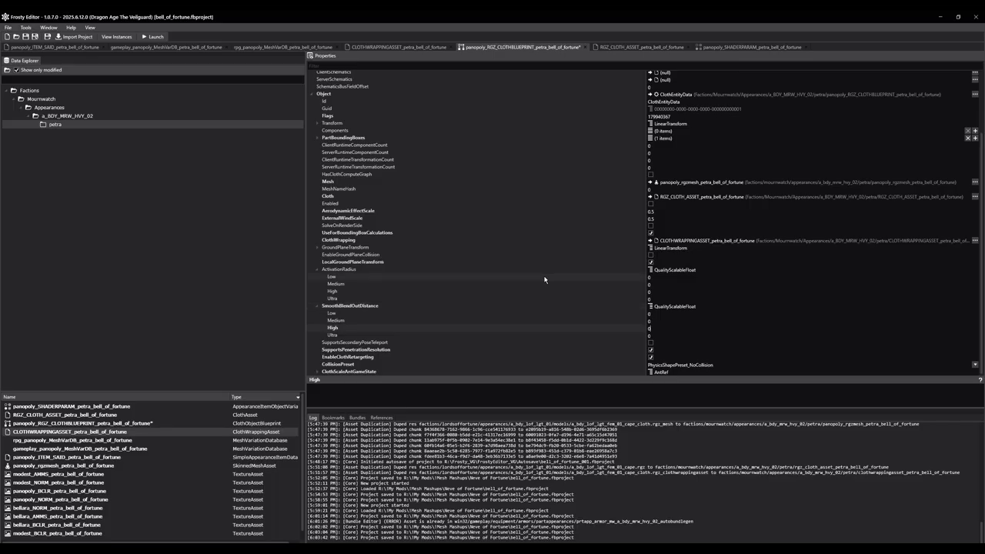
{"action": "key", "text": "ctrl+s"}
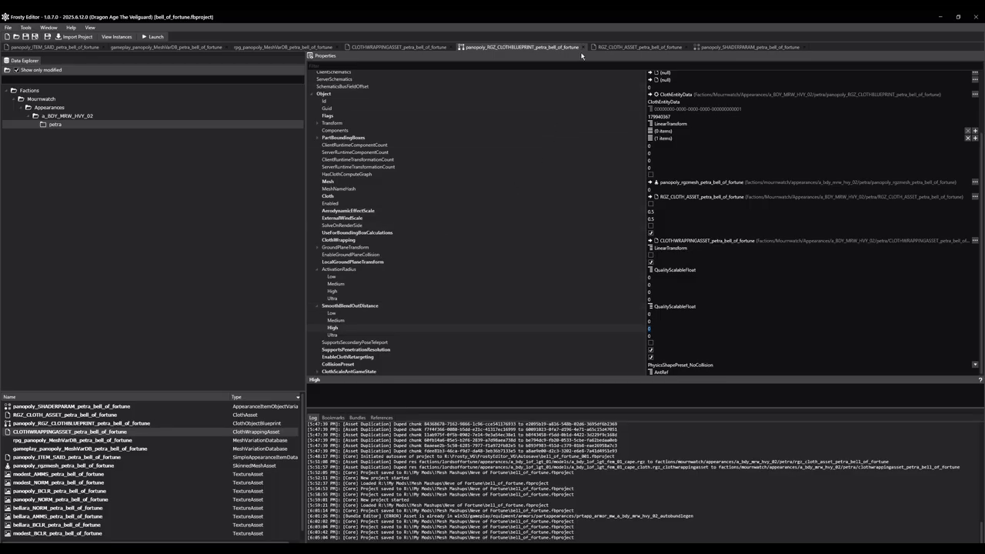
Close the RGZ_CLOTHBLUEPRINT, RGZ_CLOTH_ASSET and CLOTHWRAPPINGASSET assets
{"action": "left_click", "coordinate": [582, 48]}
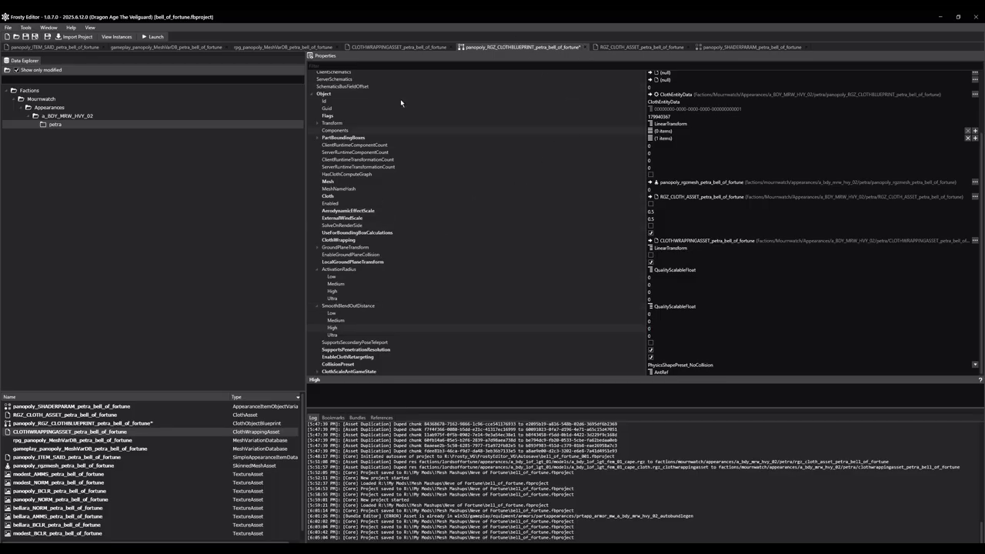
{"action": "left_click", "coordinate": [585, 47]}
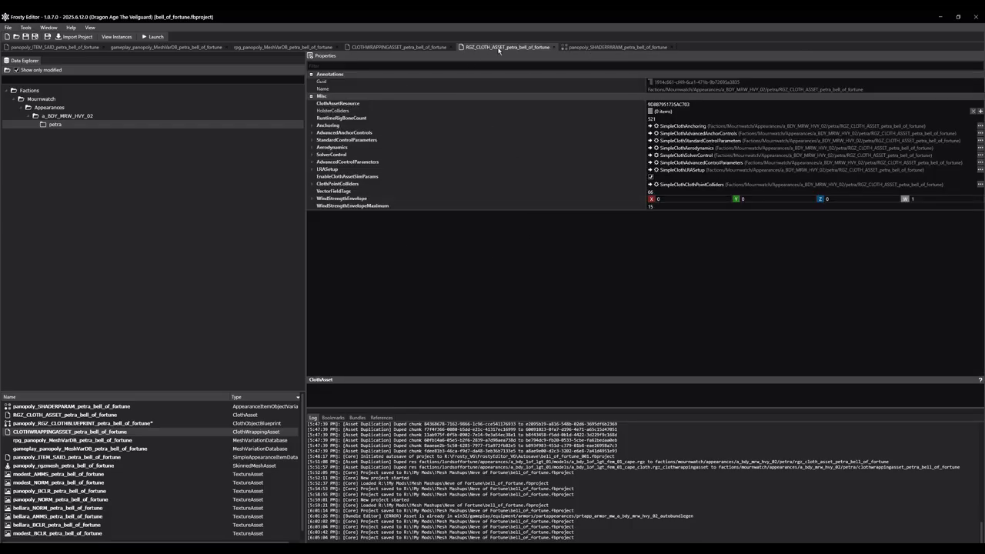
{"action": "left_click", "coordinate": [554, 47]}
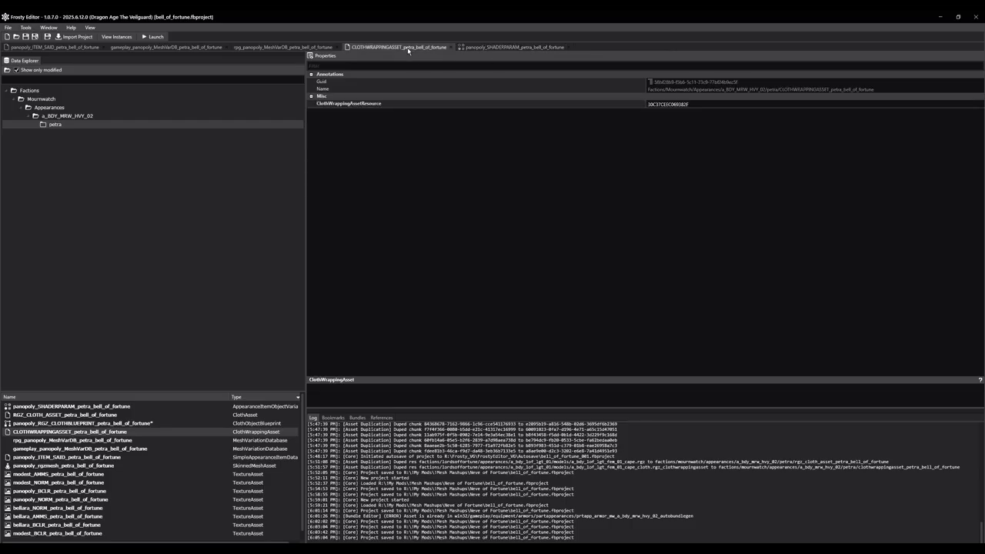
{"action": "left_click", "coordinate": [451, 47]}
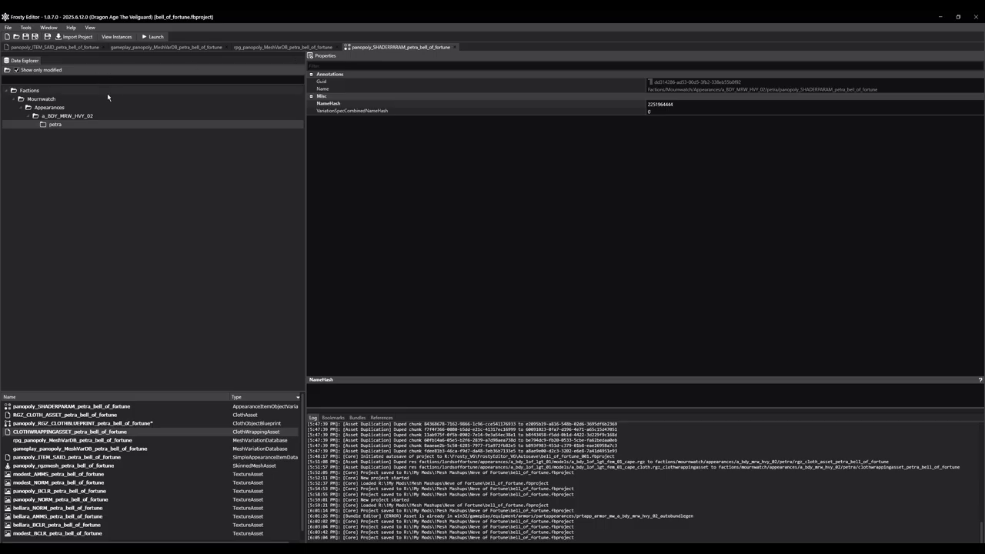
Set the ITEM_SAID's Blueprint to panopoly_RGZ_CLOTHBLUEPRINT_petra_bell_of_fortune and Variation to panopoly_SHADERPARAM_petra_bell_of_fortune, save, and close the ITEM_SAID and SHADERPARAM assets
{"action": "left_click", "coordinate": [87, 48]}
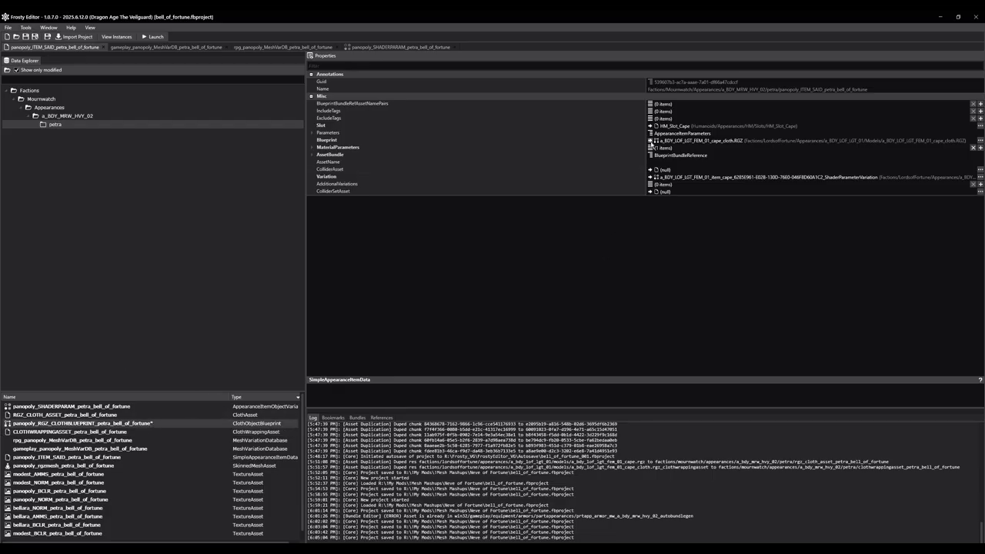
{"action": "left_click", "coordinate": [650, 141]}
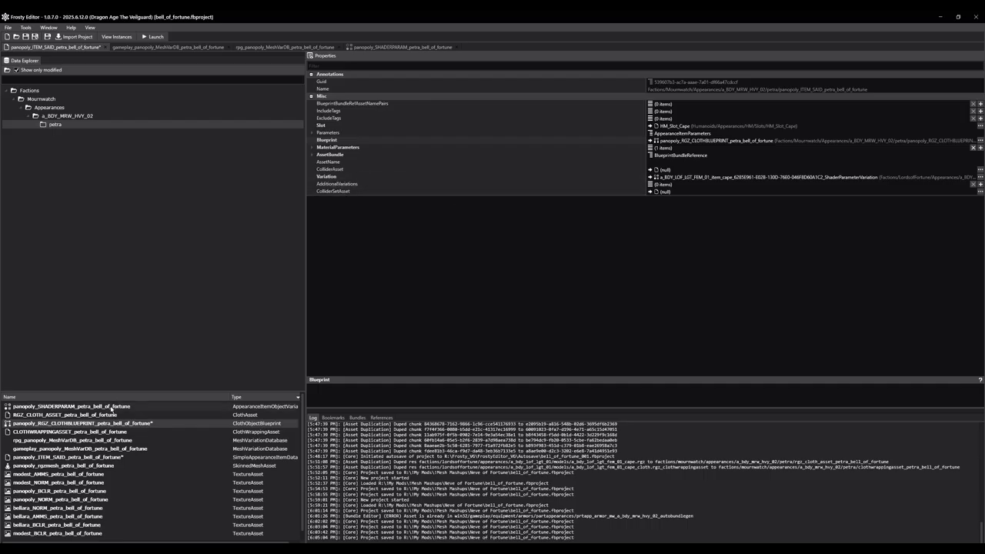
{"action": "left_click", "coordinate": [42, 409]}
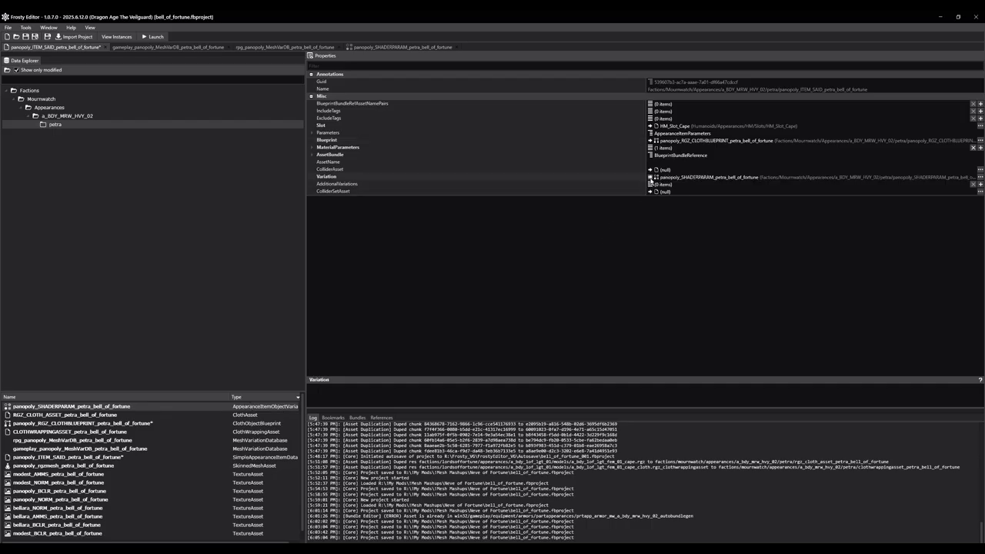
{"action": "left_click", "coordinate": [650, 177]}
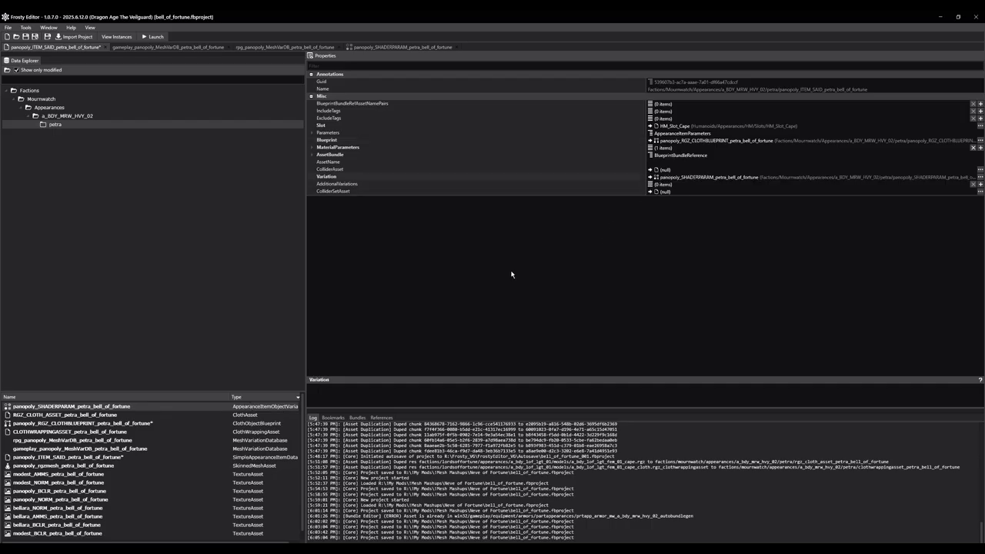
{"action": "left_click", "coordinate": [26, 37]}
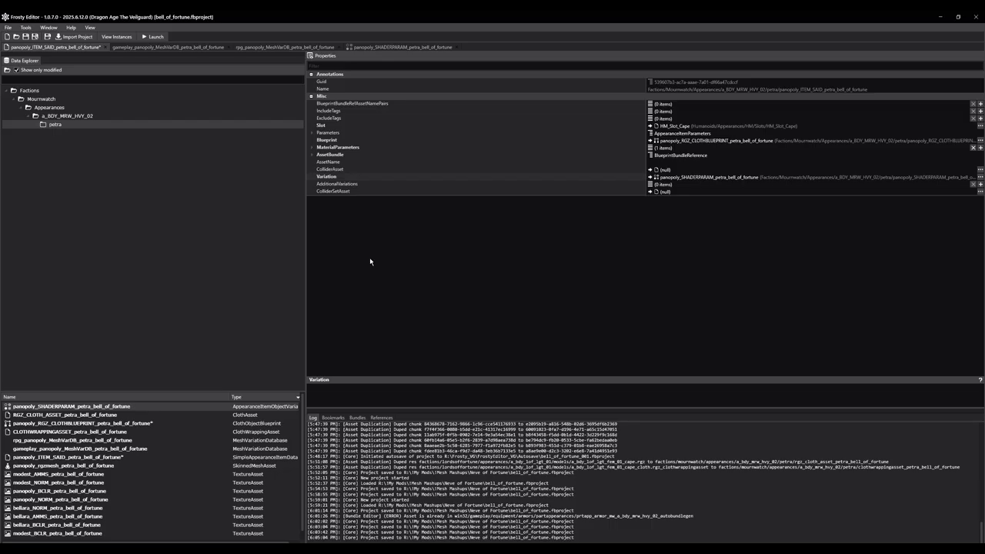
{"action": "left_click", "coordinate": [453, 47]}
{"action": "left_click", "coordinate": [105, 47]}
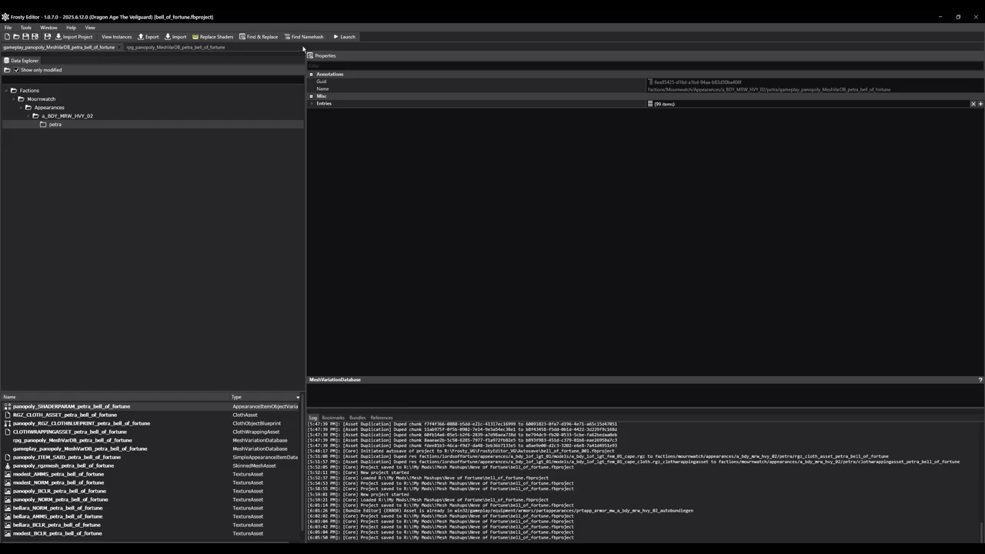
Clear all Entries of gameplay_panopoly_MeshVarDB_petra_bell_of_fortune and list unmodified assets in the data explorer as well
{"action": "left_click", "coordinate": [343, 105]}
{"action": "left_click", "coordinate": [312, 103]}
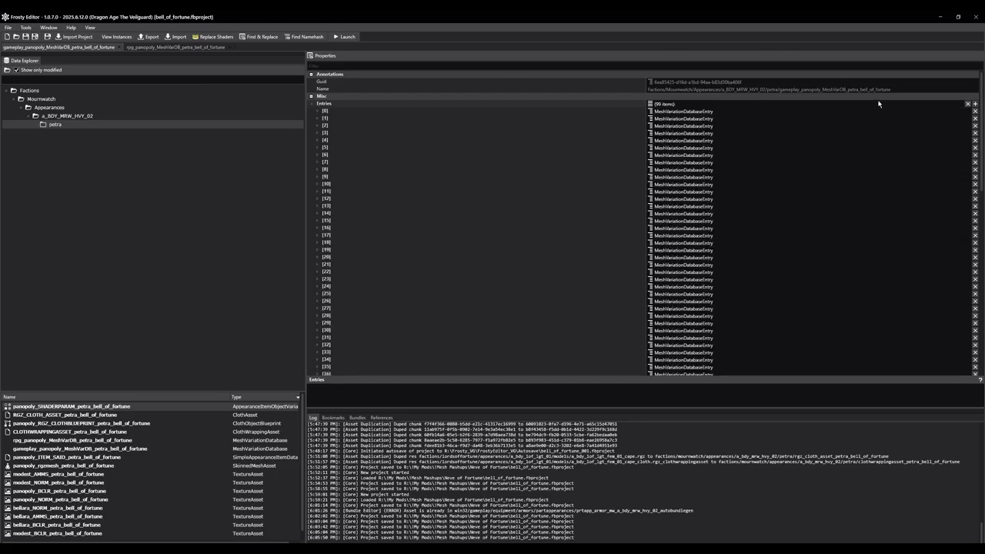
{"action": "left_click", "coordinate": [968, 104]}
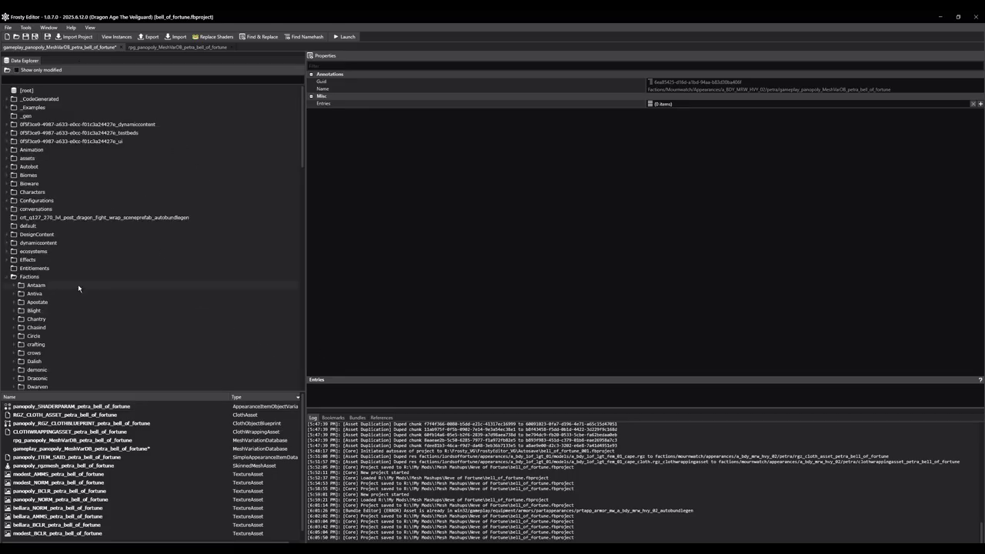
{"action": "scroll", "coordinate": [78, 284], "scroll_direction": "down", "scroll_amount": 5}
{"action": "scroll", "coordinate": [123, 284], "scroll_direction": "up", "scroll_amount": 5}
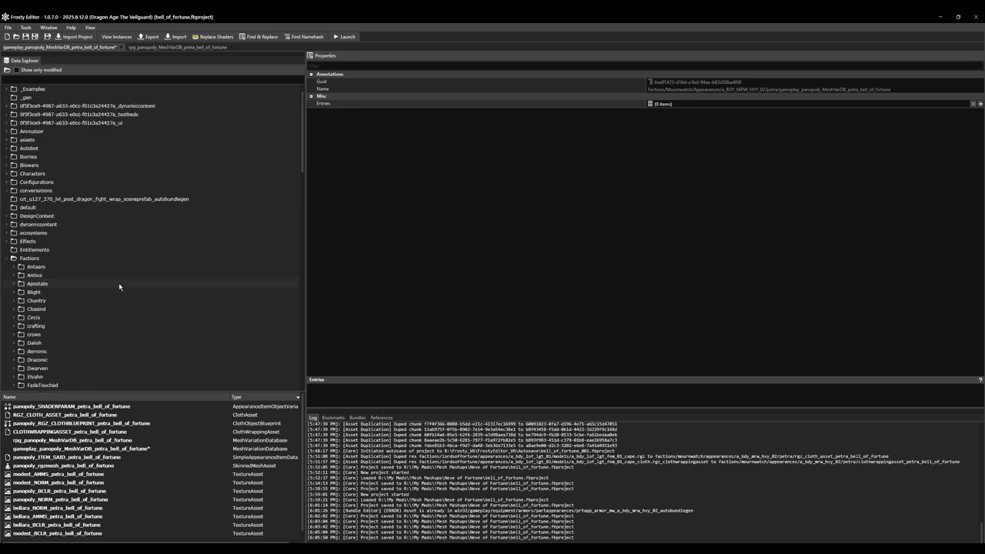
Check the entries of rpg_panopoly_MeshVarDB_petra_bell_of_fortune and clear them all
{"action": "left_click", "coordinate": [164, 47]}
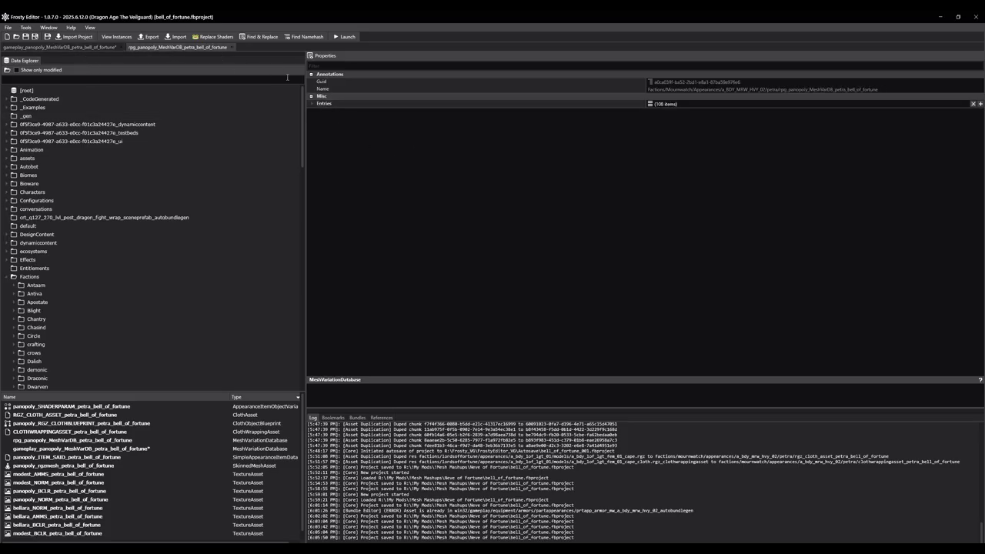
{"action": "left_click", "coordinate": [313, 103]}
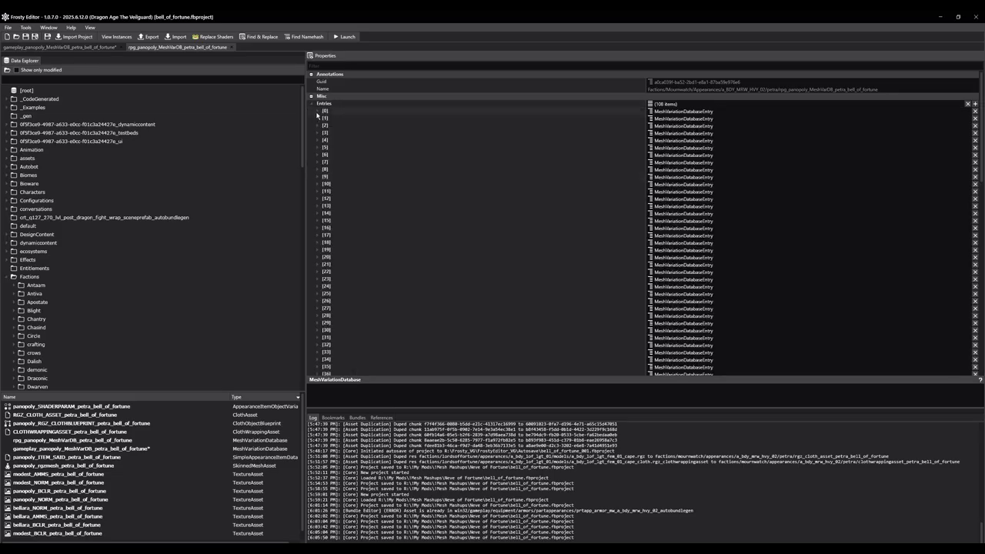
{"action": "left_click", "coordinate": [318, 111]}
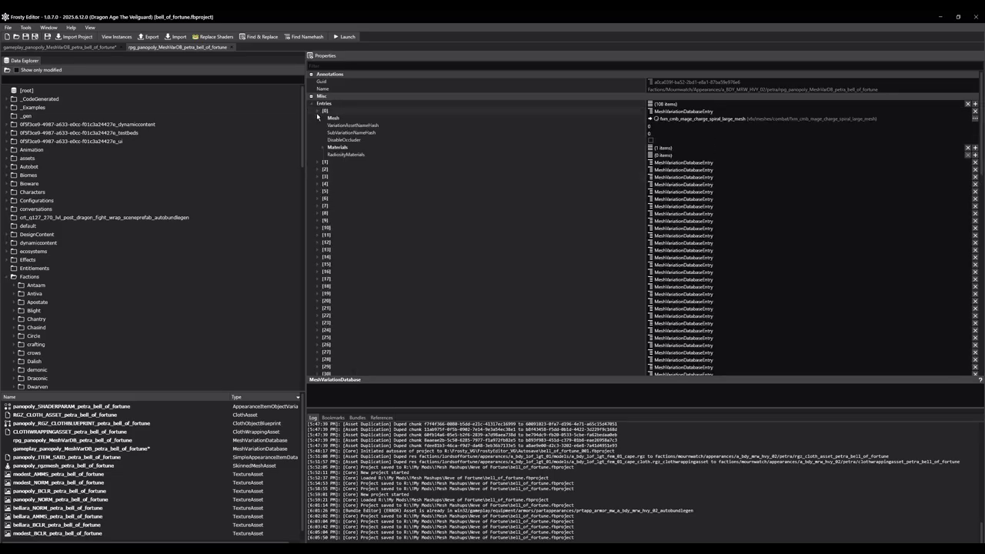
{"action": "left_click", "coordinate": [318, 111]}
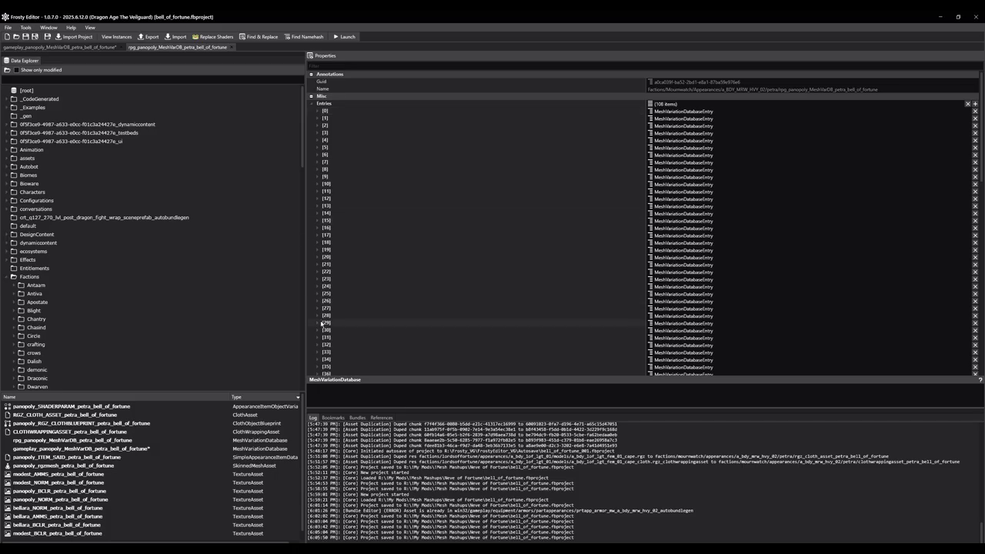
{"action": "scroll", "coordinate": [390, 256], "scroll_direction": "down", "scroll_amount": 3}
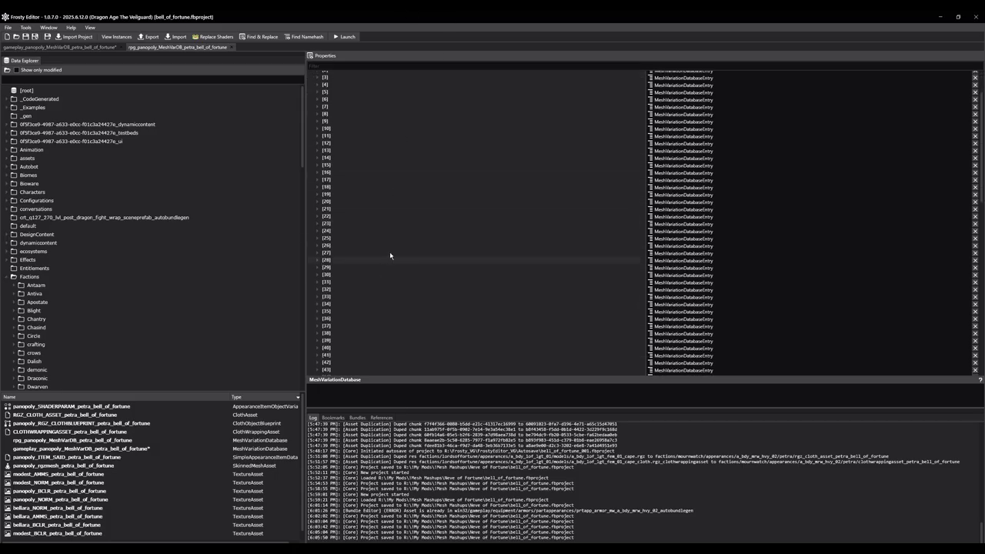
{"action": "scroll", "coordinate": [390, 251], "scroll_direction": "down", "scroll_amount": 2}
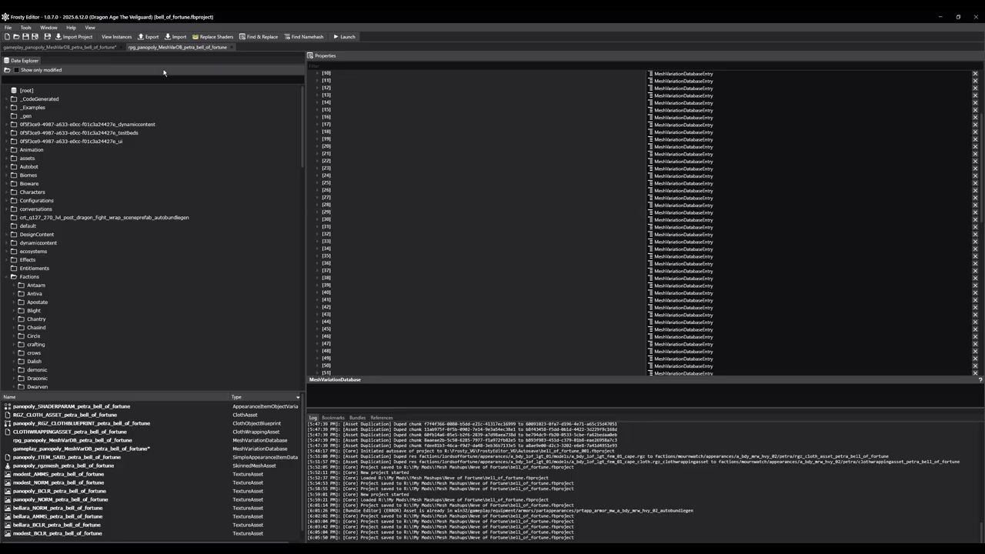
{"action": "scroll", "coordinate": [512, 248], "scroll_direction": "up", "scroll_amount": 5}
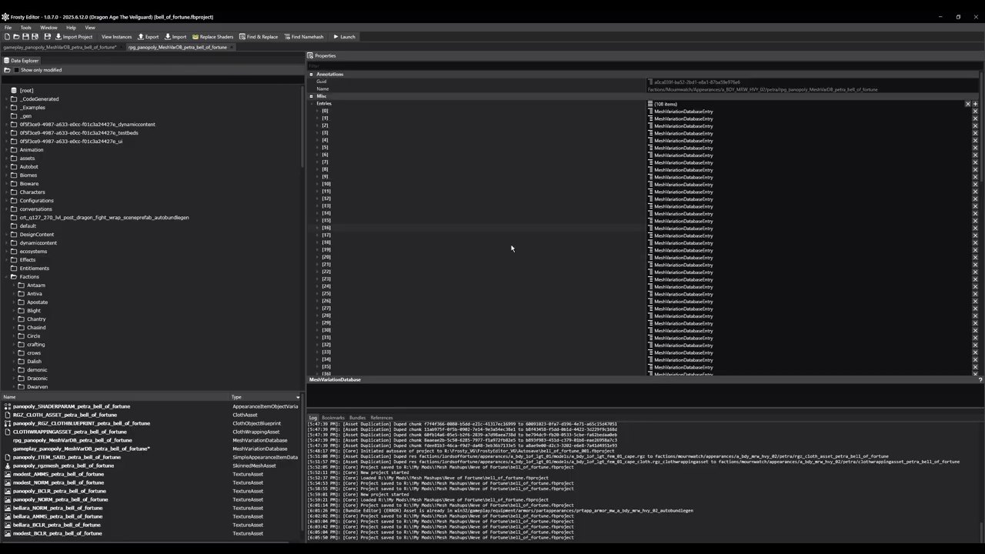
{"action": "left_click", "coordinate": [967, 104]}
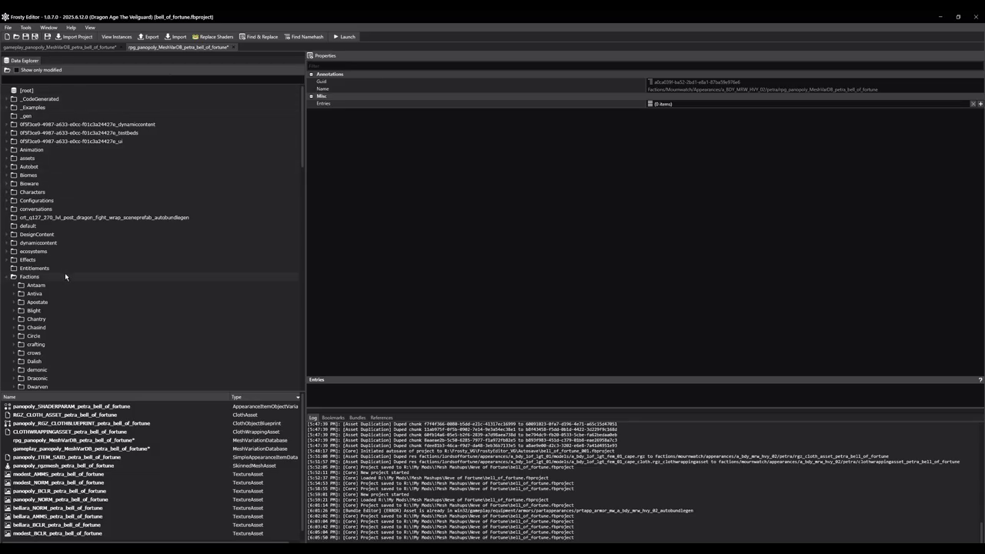
Select a_bdy_lof_lgt_fem_01_model.rgz_mesh in the models folder of LordsofFortune/Appearances/a_bdy_lof_lgt_01
{"action": "scroll", "coordinate": [65, 272], "scroll_direction": "down", "scroll_amount": 5}
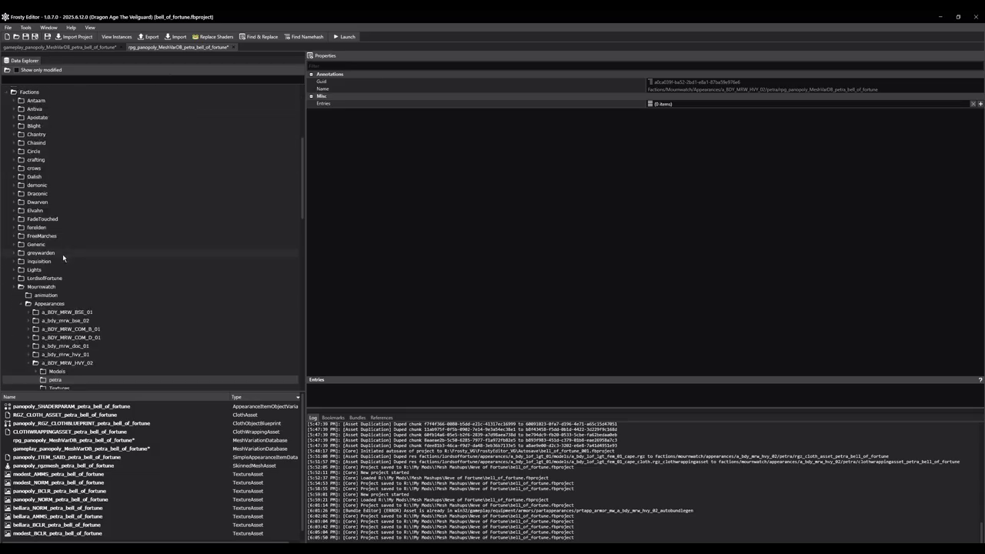
{"action": "scroll", "coordinate": [63, 255], "scroll_direction": "down", "scroll_amount": 1}
{"action": "double_click", "coordinate": [73, 259]}
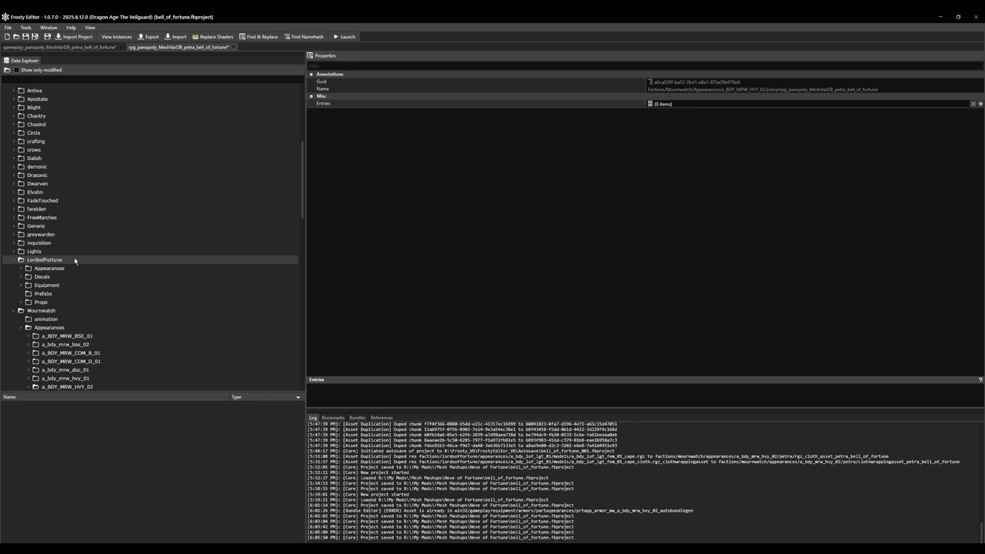
{"action": "left_click", "coordinate": [71, 268]}
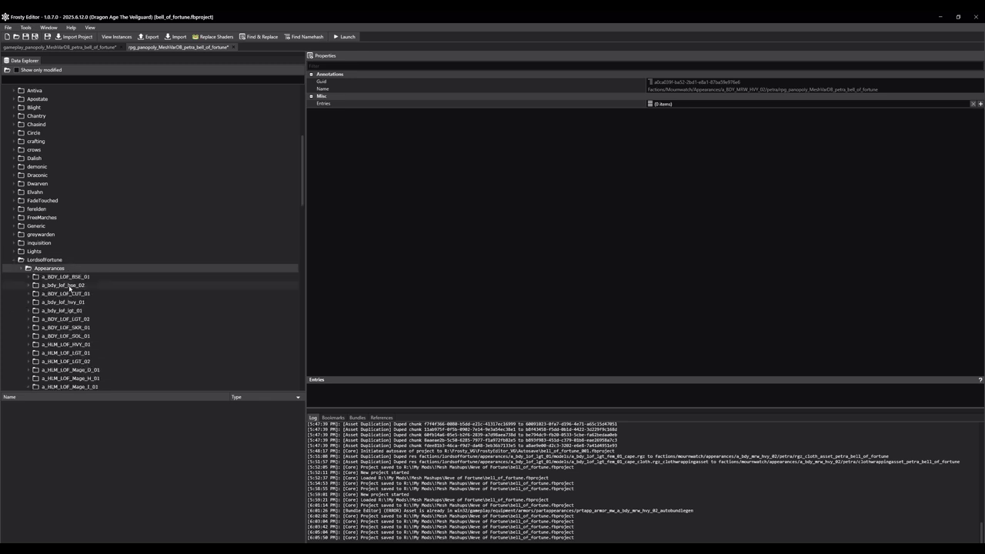
{"action": "double_click", "coordinate": [91, 311]}
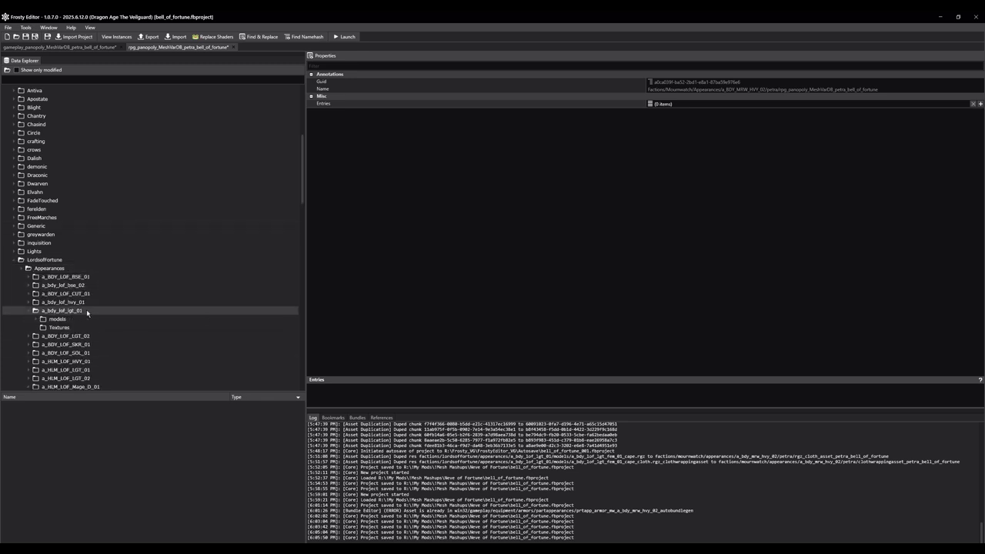
{"action": "left_click", "coordinate": [80, 319]}
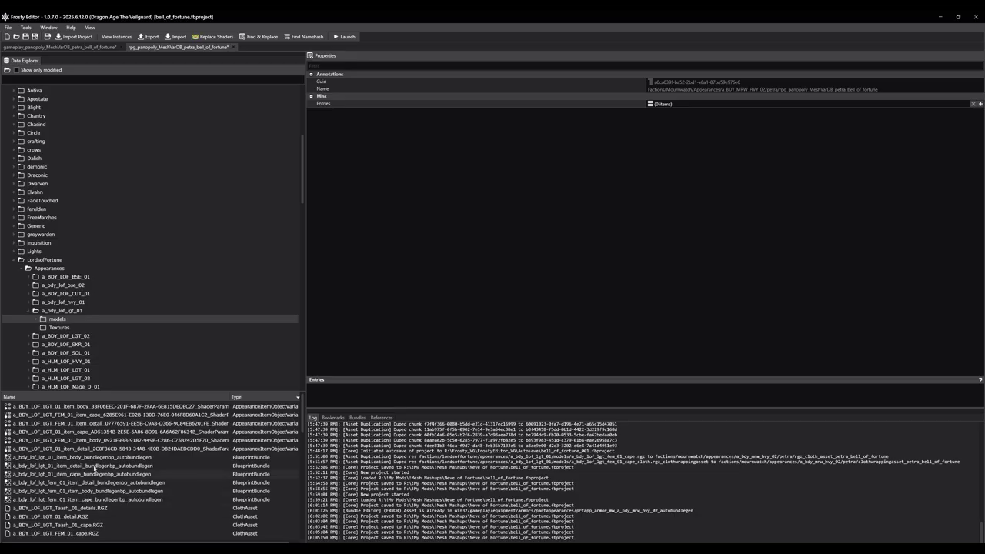
{"action": "scroll", "coordinate": [94, 474], "scroll_direction": "down", "scroll_amount": 5}
{"action": "scroll", "coordinate": [93, 473], "scroll_direction": "down", "scroll_amount": 6}
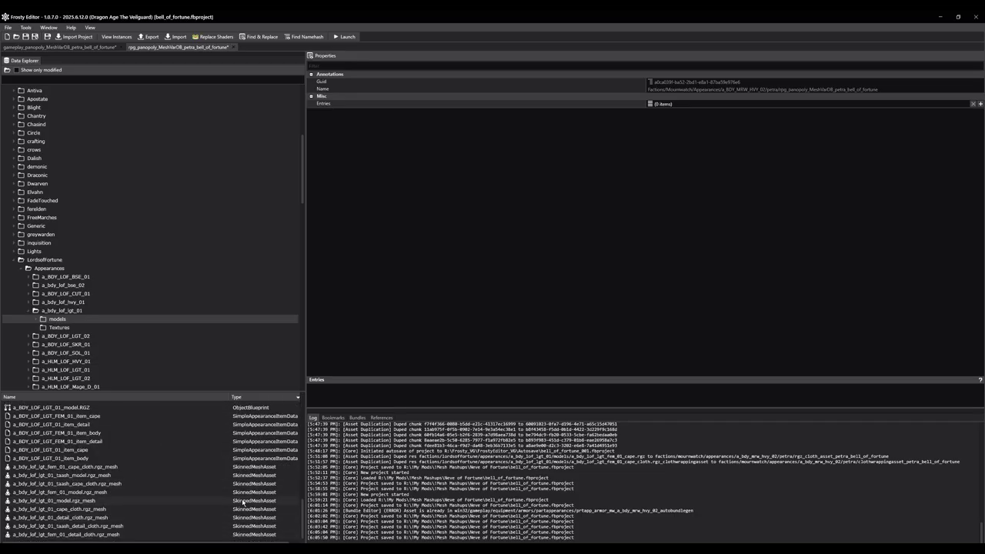
{"action": "left_click", "coordinate": [98, 493]}
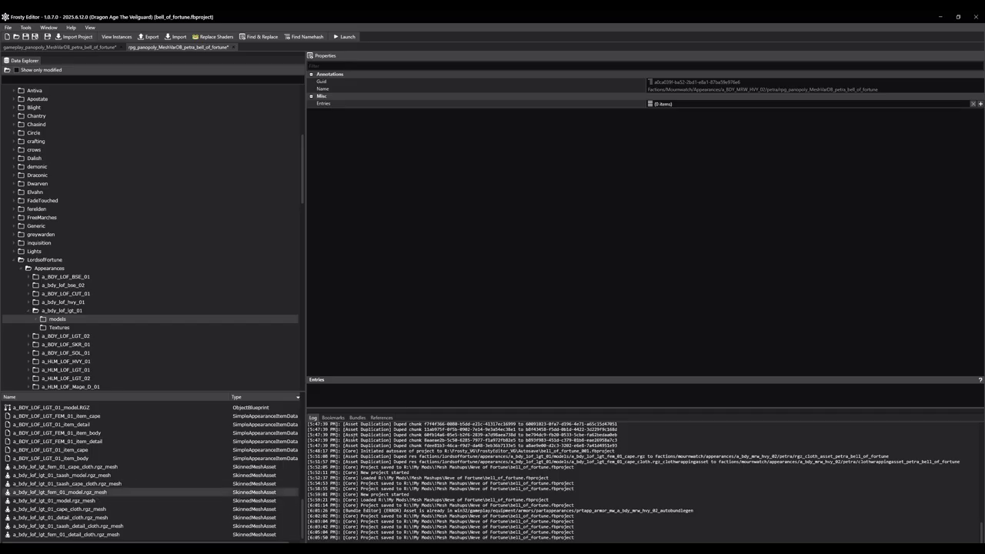
From the selected mesh's references, open the gameplay prtapp_armor_lof_a_bdy_lof_lgt_01_autobundlegen MeshVariationDb_Win32 and expand its Entries
{"action": "left_click", "coordinate": [379, 417]}
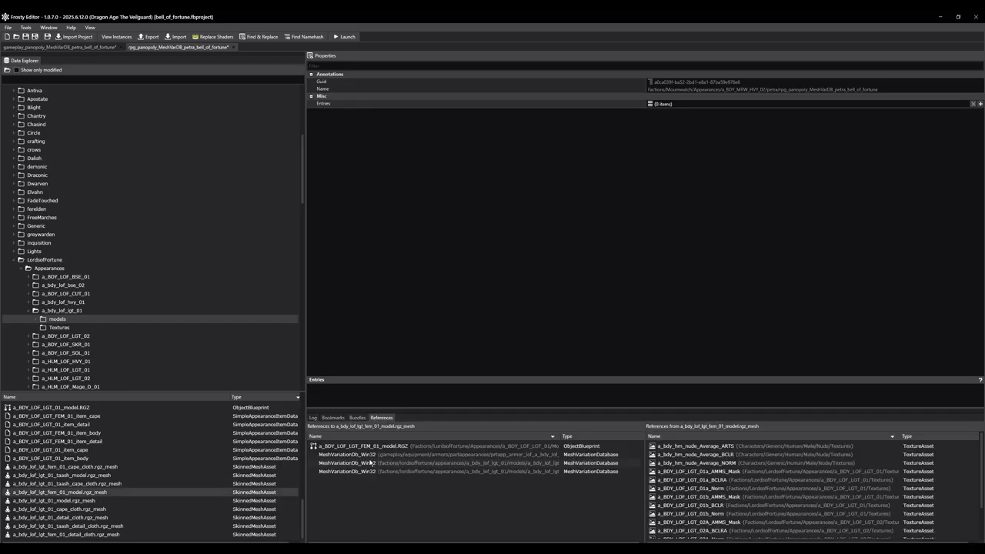
{"action": "double_click", "coordinate": [371, 454]}
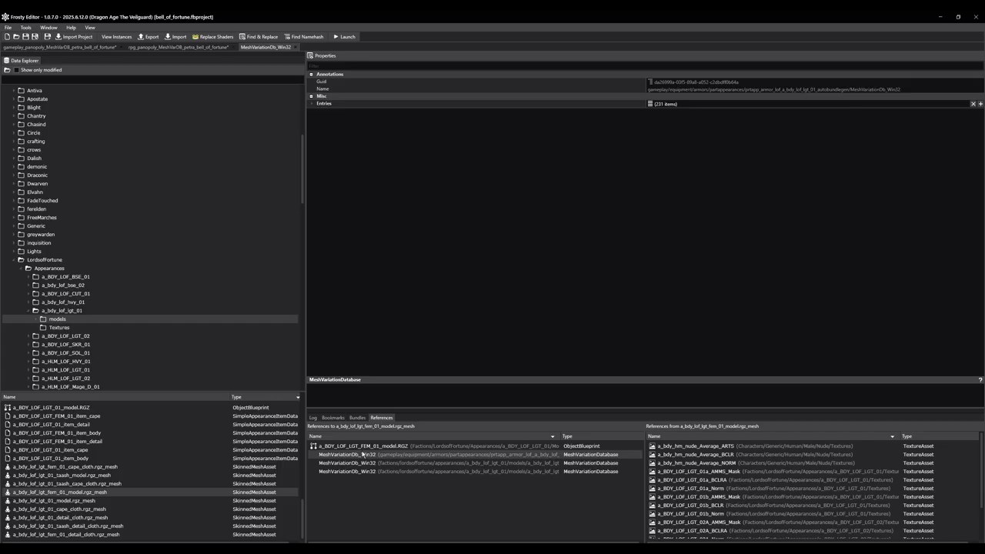
{"action": "left_click", "coordinate": [312, 103]}
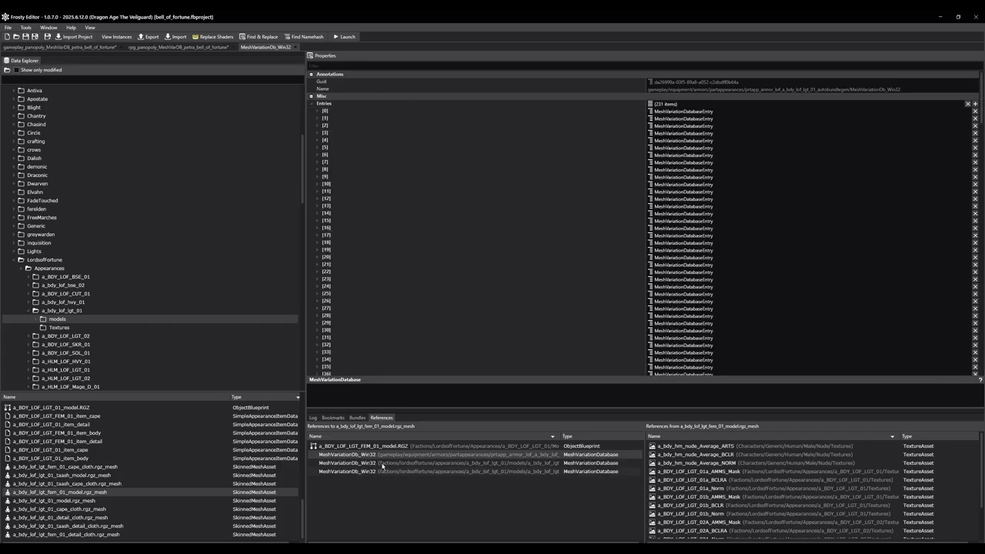
Find and copy entry [33], the one for a_bdy_lof_lgt_fem_01_cape_cloth.rgz_mesh with VariationAssetNameHash 0
{"action": "left_click", "coordinate": [317, 111]}
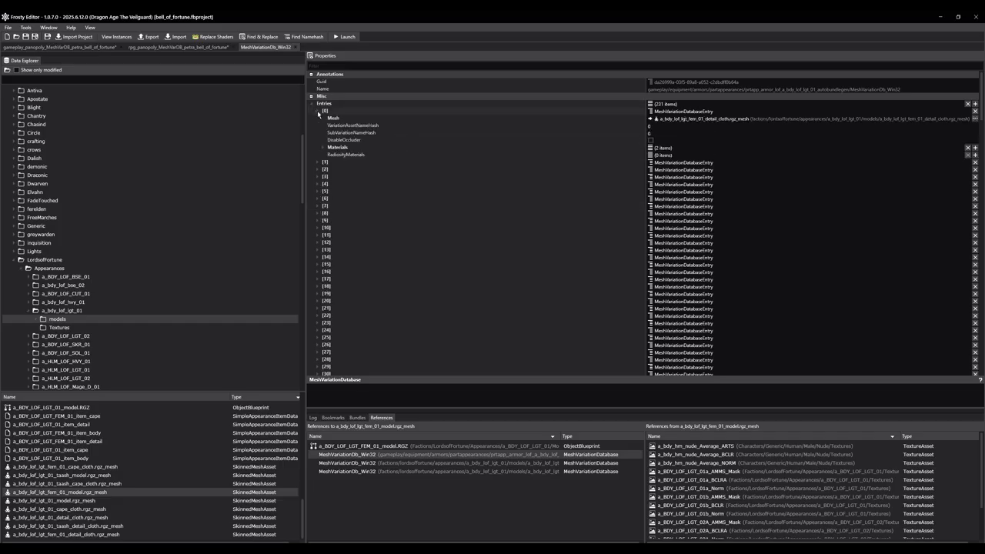
{"action": "left_click", "coordinate": [318, 112]}
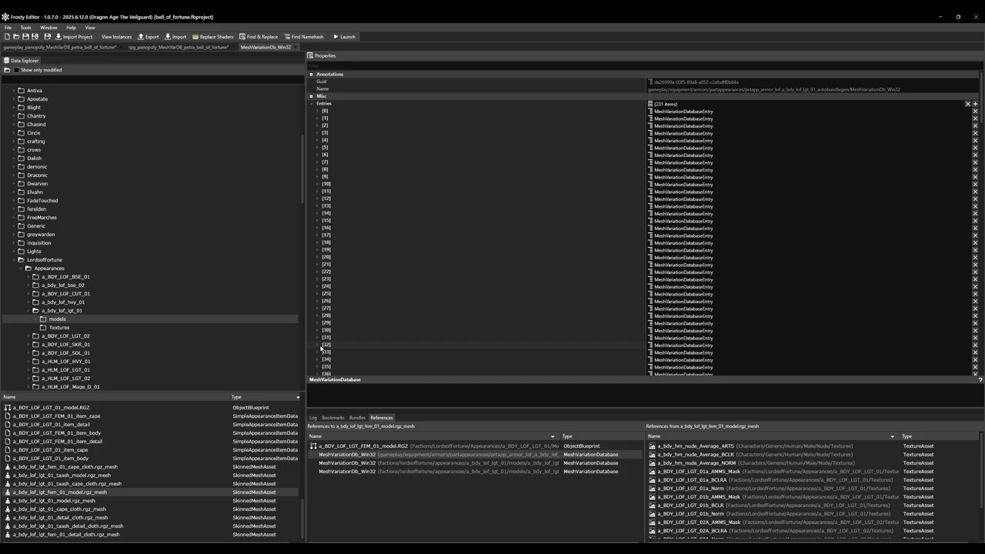
{"action": "left_click", "coordinate": [318, 350]}
{"action": "scroll", "coordinate": [583, 314], "scroll_direction": "down", "scroll_amount": 3}
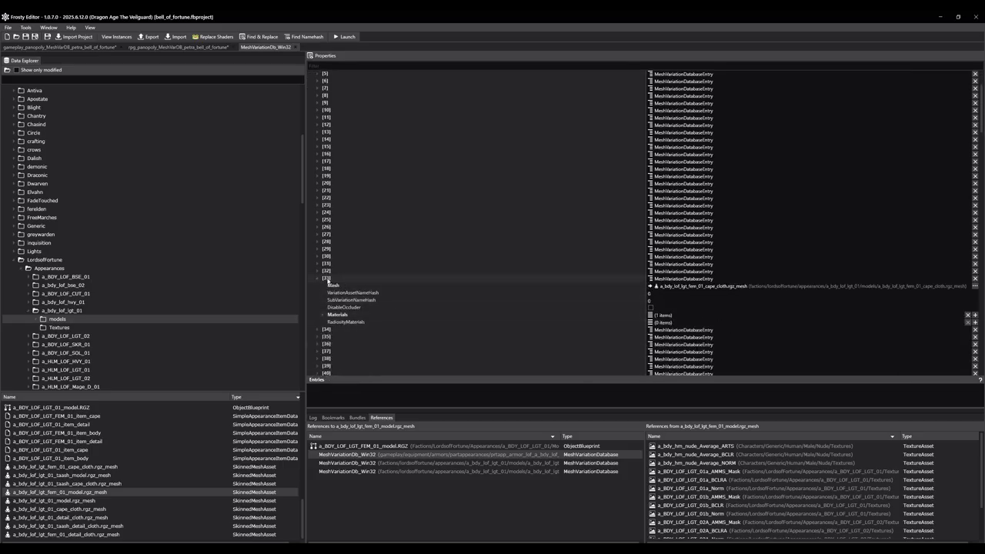
{"action": "right_click", "coordinate": [330, 282]}
{"action": "left_click", "coordinate": [342, 285]}
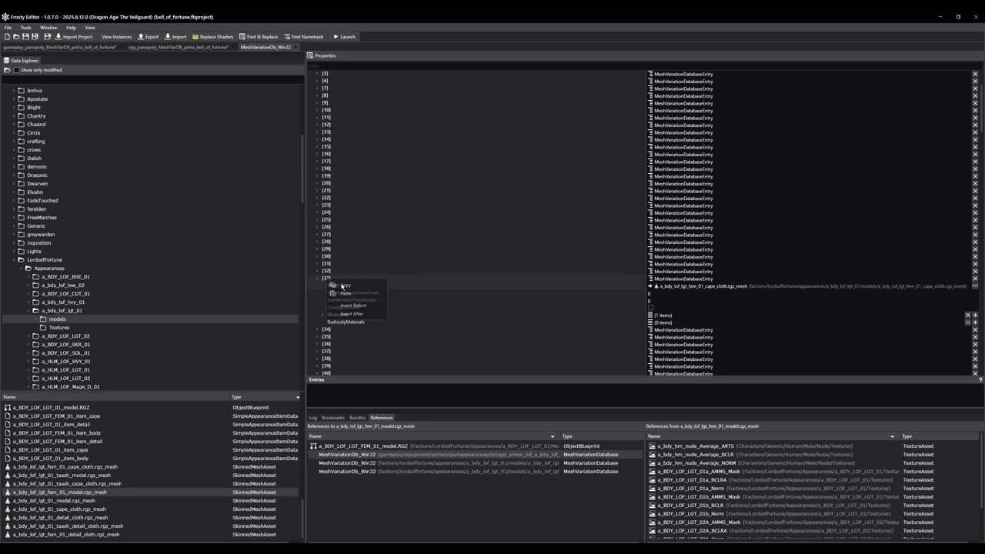
Add an entry to gameplay_panopoly_MeshVarDB_petra_bell_of_fortune, paste the copied cape cloth entry into it, and expand it
{"action": "left_click", "coordinate": [77, 47]}
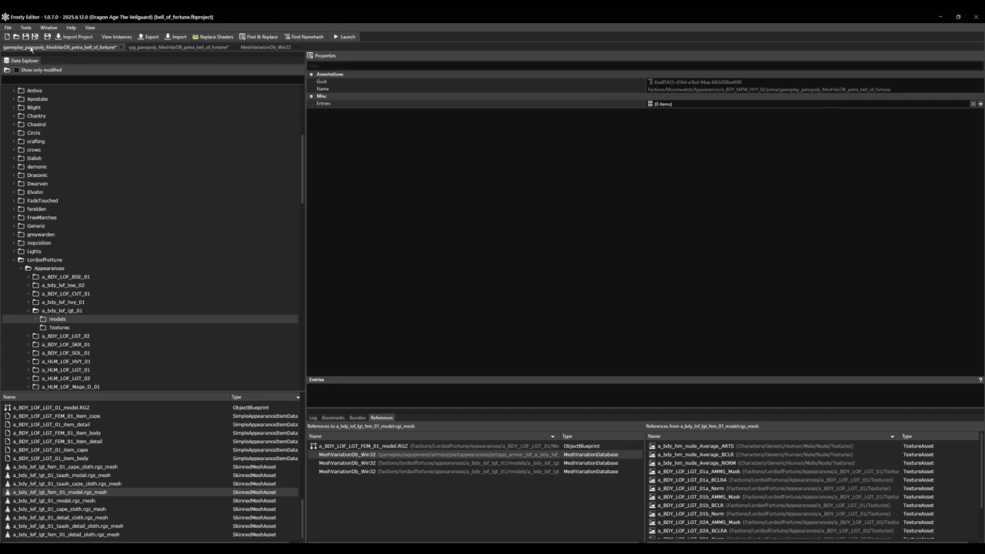
{"action": "left_click", "coordinate": [980, 103]}
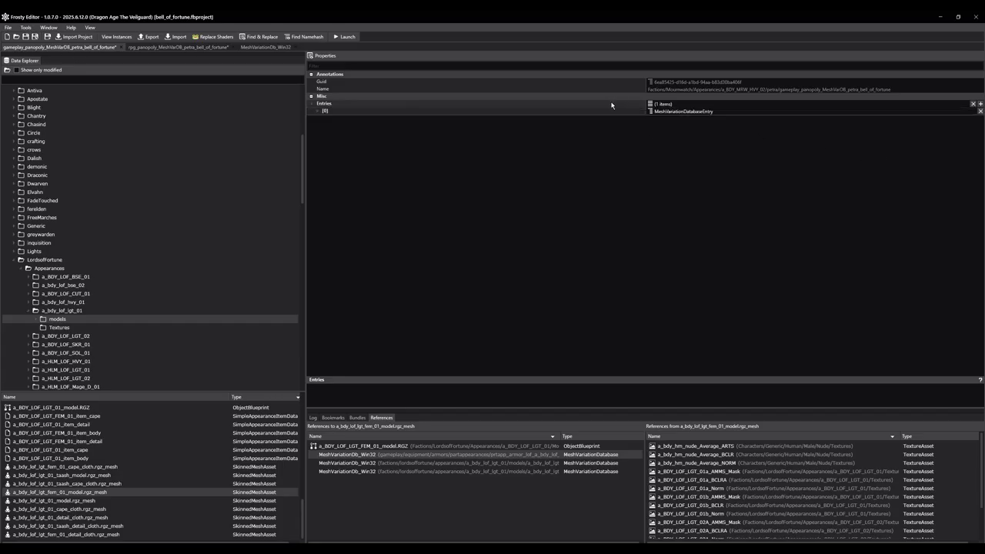
{"action": "right_click", "coordinate": [326, 110]}
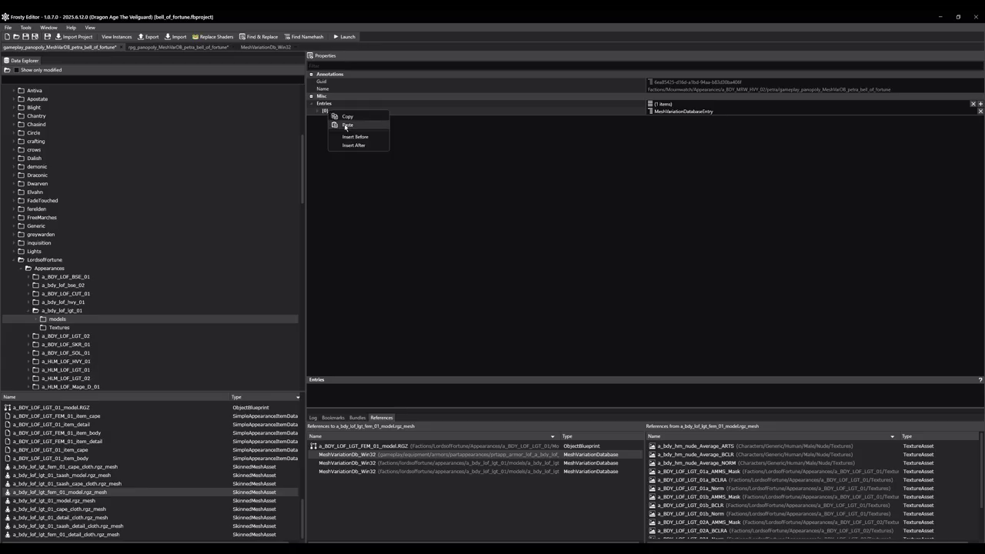
{"action": "left_click", "coordinate": [373, 133]}
{"action": "left_click", "coordinate": [318, 112]}
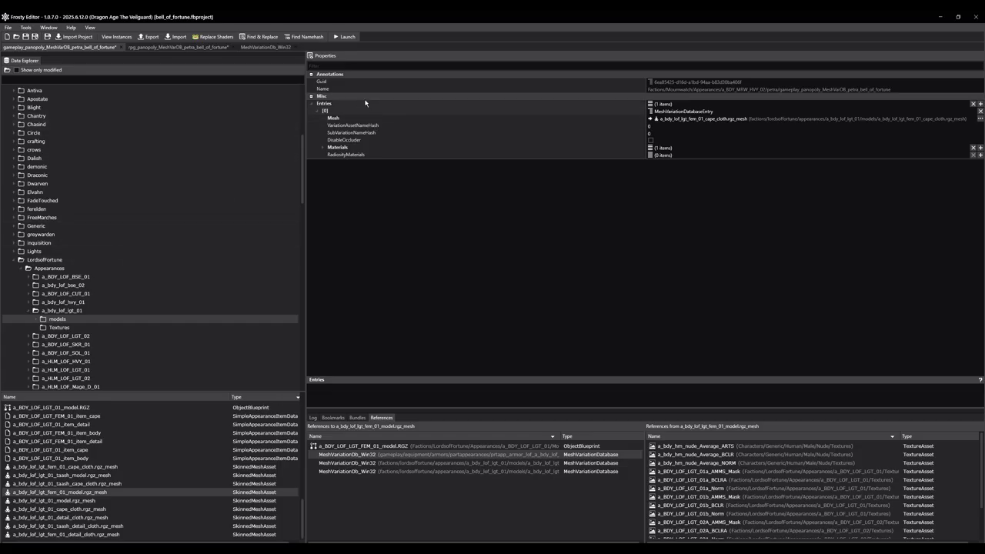
Set the Mesh of entry [0] to panopoly_rgzmesh_petra_bell_of_fortune from the petra folder in Mournwatch/Appearances/a_BDY_MRW_HVY_02
{"action": "left_click", "coordinate": [677, 120]}
{"action": "scroll", "coordinate": [50, 291], "scroll_direction": "down", "scroll_amount": 5}
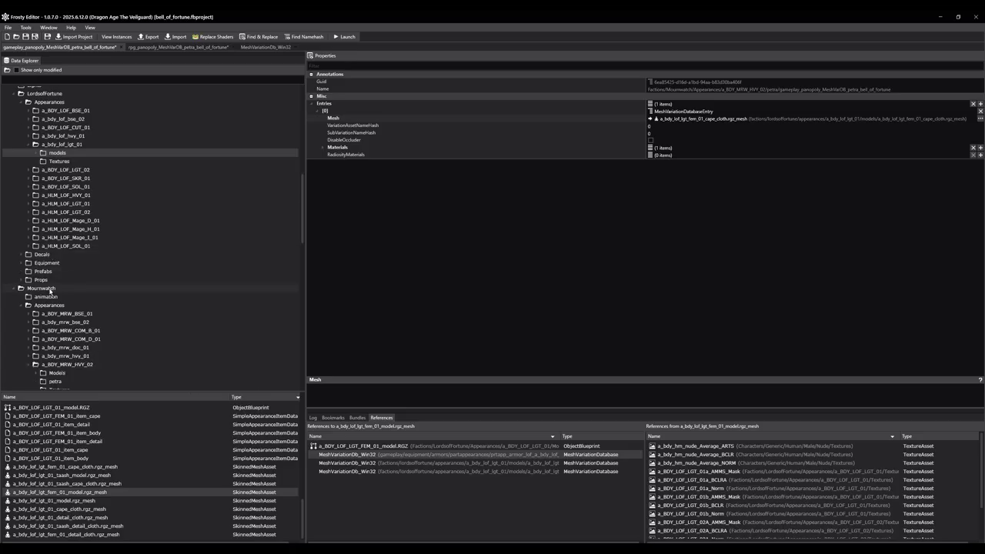
{"action": "scroll", "coordinate": [50, 291], "scroll_direction": "down", "scroll_amount": 2}
{"action": "left_click", "coordinate": [57, 308]}
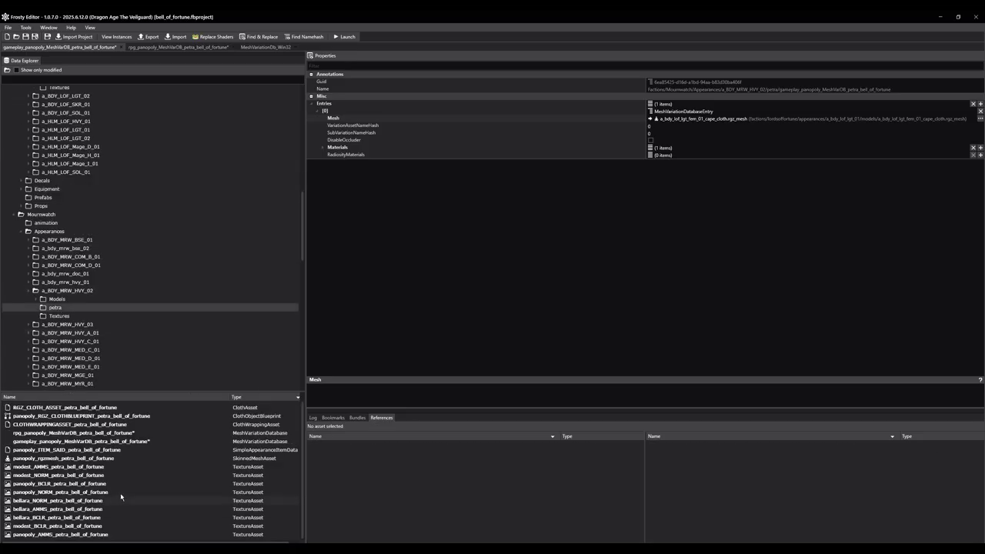
{"action": "left_click", "coordinate": [74, 459]}
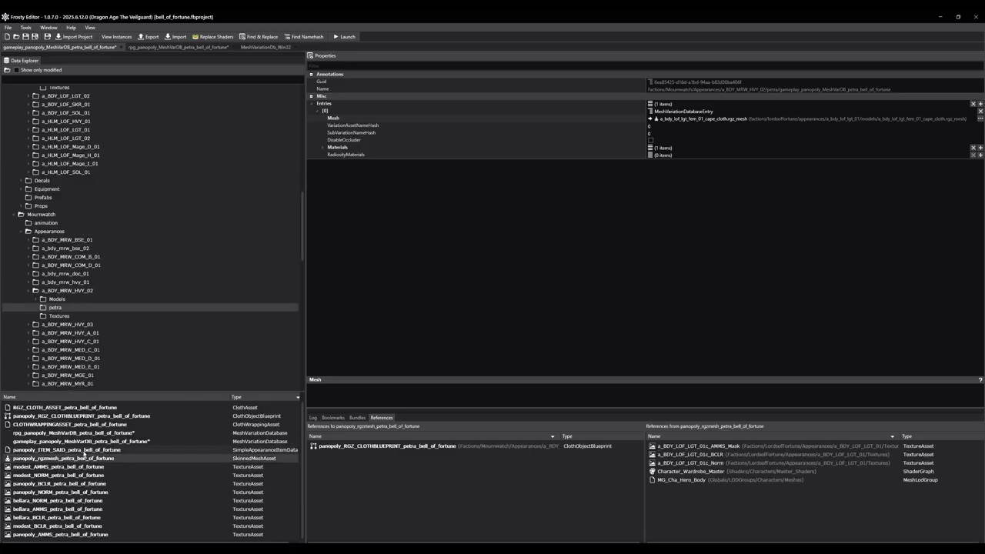
{"action": "left_click", "coordinate": [651, 120]}
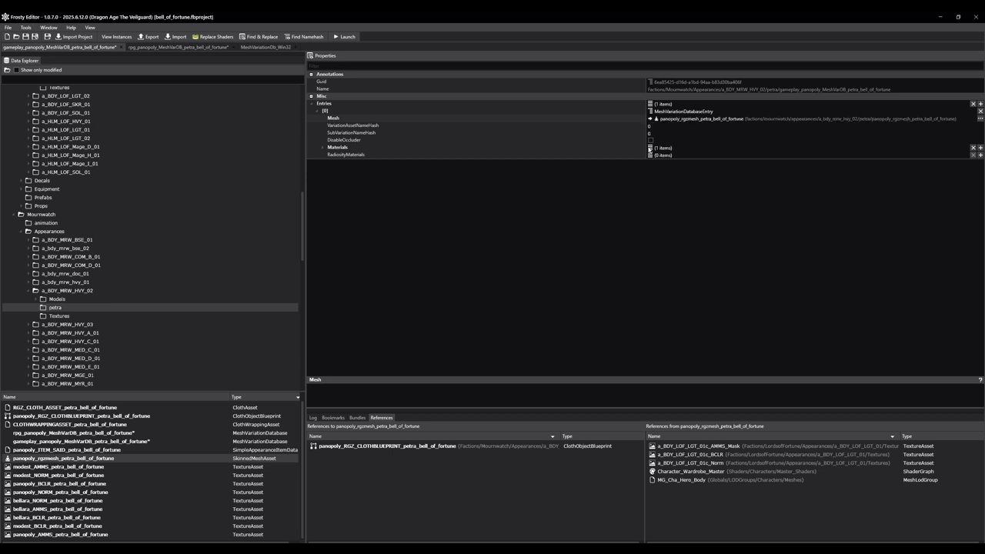
Paste the a_BDY_LOF_LGT_01c_mat reference into the Material of the entry's first material
{"action": "left_click", "coordinate": [323, 148]}
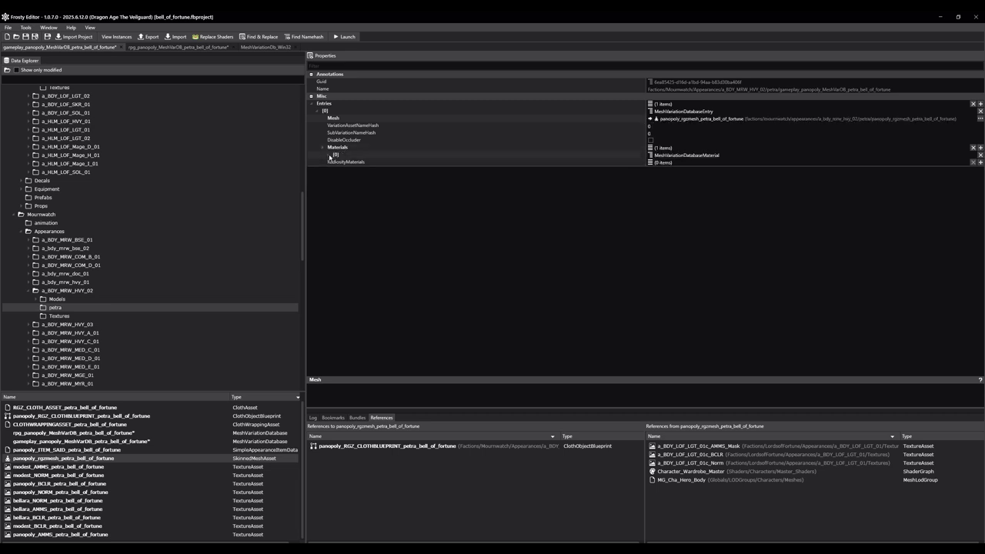
{"action": "left_click", "coordinate": [328, 155]}
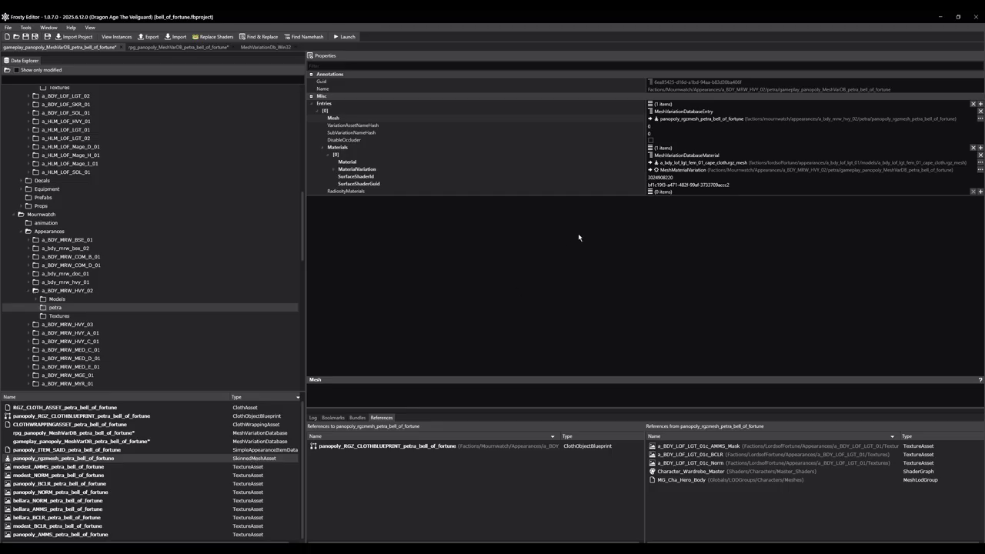
{"action": "left_click", "coordinate": [647, 164]}
{"action": "key", "text": "ctrl+v"}
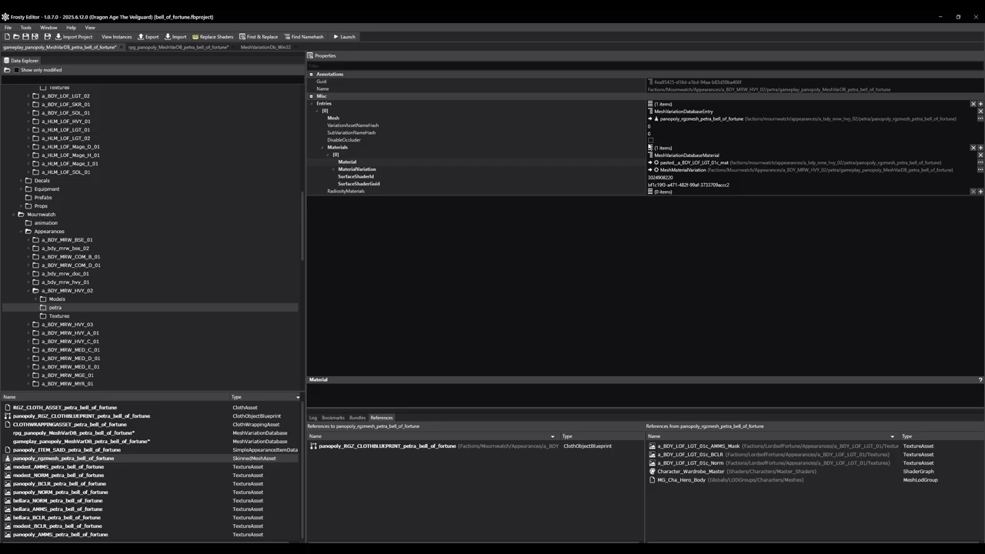
In the MaterialVariation's shader texture parameters, set the Normal value to panopoly_NORM_petra_bell_of_fortune, with the petra assets sorted by name
{"action": "left_click", "coordinate": [333, 169]}
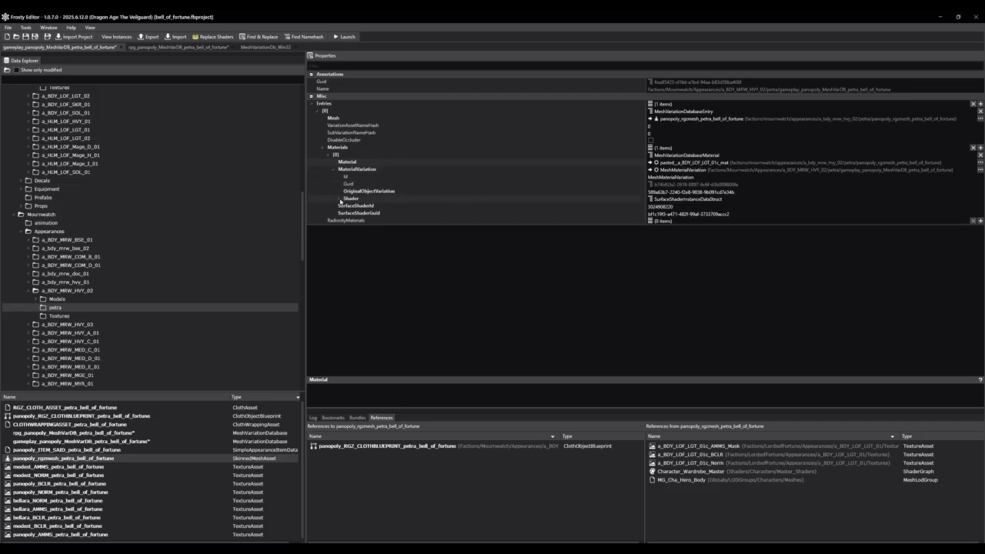
{"action": "left_click", "coordinate": [339, 200]}
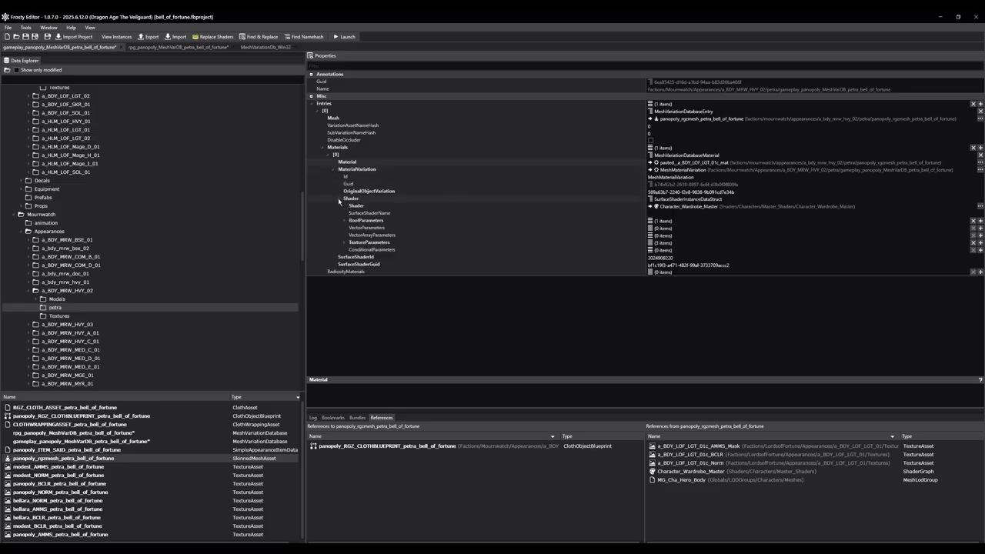
{"action": "left_click", "coordinate": [344, 243]}
{"action": "left_click", "coordinate": [350, 264]}
{"action": "left_click", "coordinate": [350, 257]}
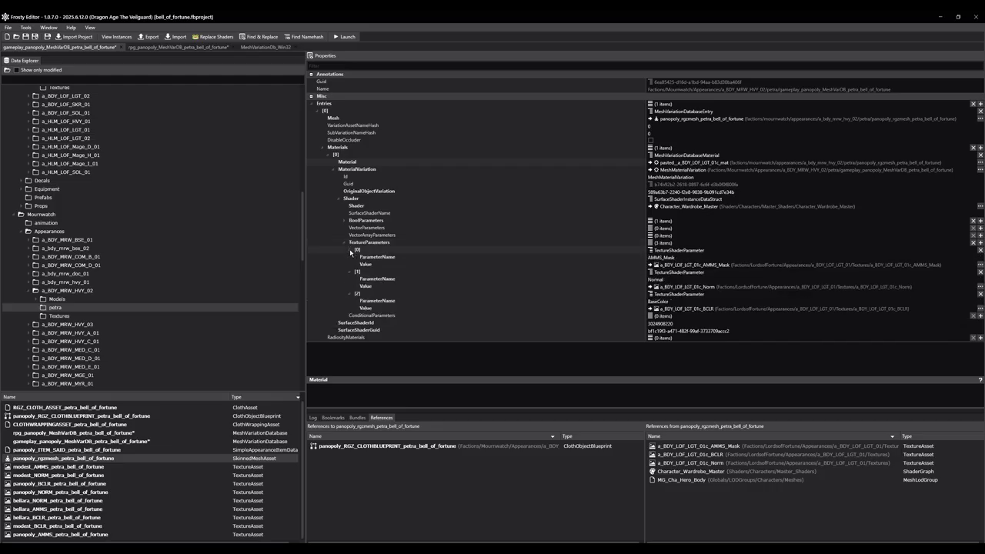
{"action": "left_click", "coordinate": [350, 250]}
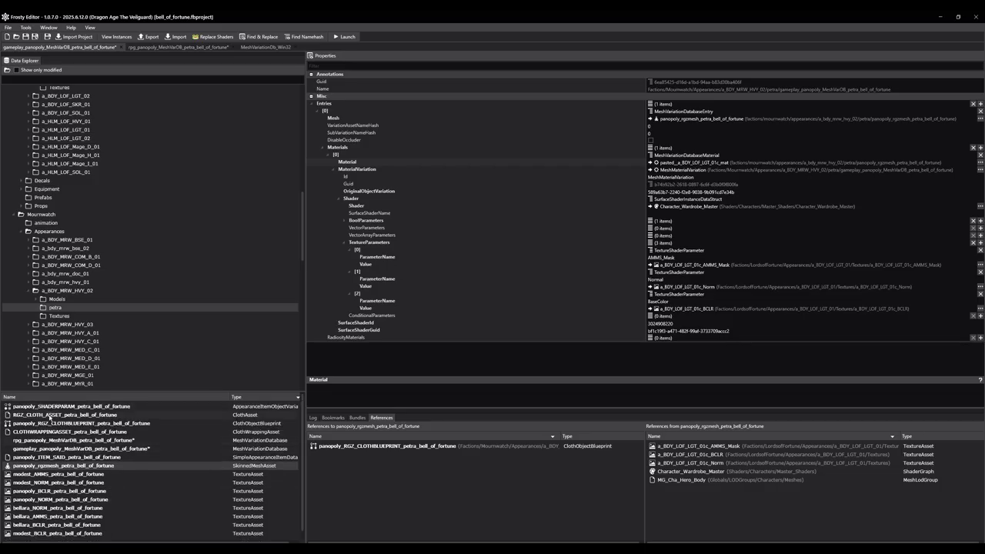
{"action": "left_click", "coordinate": [51, 398]}
{"action": "scroll", "coordinate": [53, 471], "scroll_direction": "down", "scroll_amount": 1}
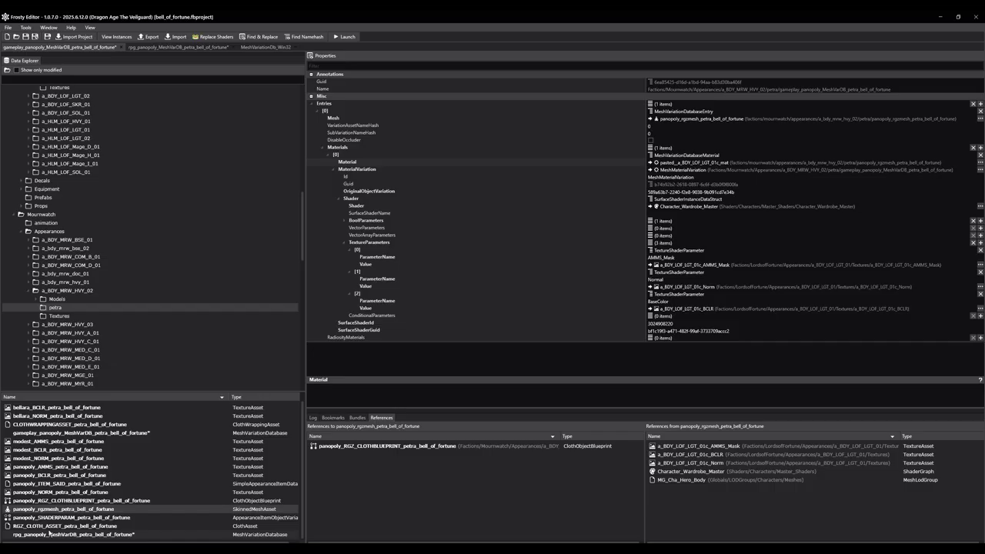
{"action": "left_click", "coordinate": [84, 493]}
{"action": "left_click", "coordinate": [650, 286]}
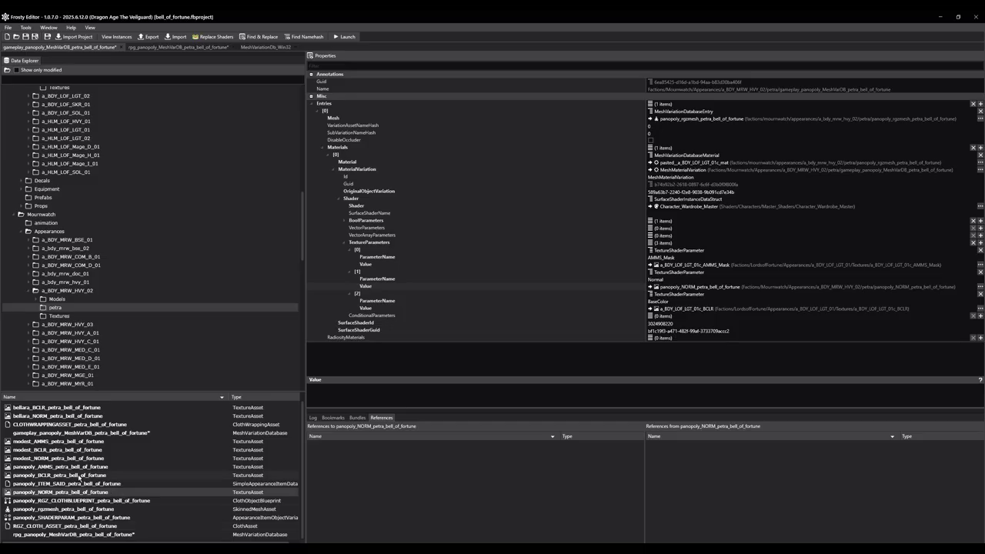
Set BaseColor to panopoly_BCLR_petra_bell_of_fortune and AMMS_Mask to panopoly_AMMS_petra_bell_of_fortune, and save the project
{"action": "left_click", "coordinate": [81, 477]}
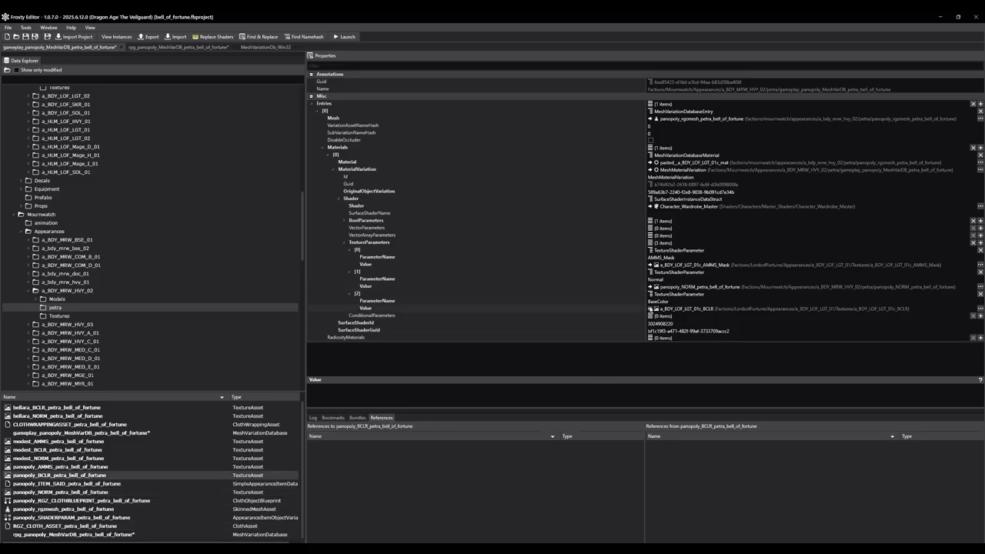
{"action": "left_click", "coordinate": [650, 309]}
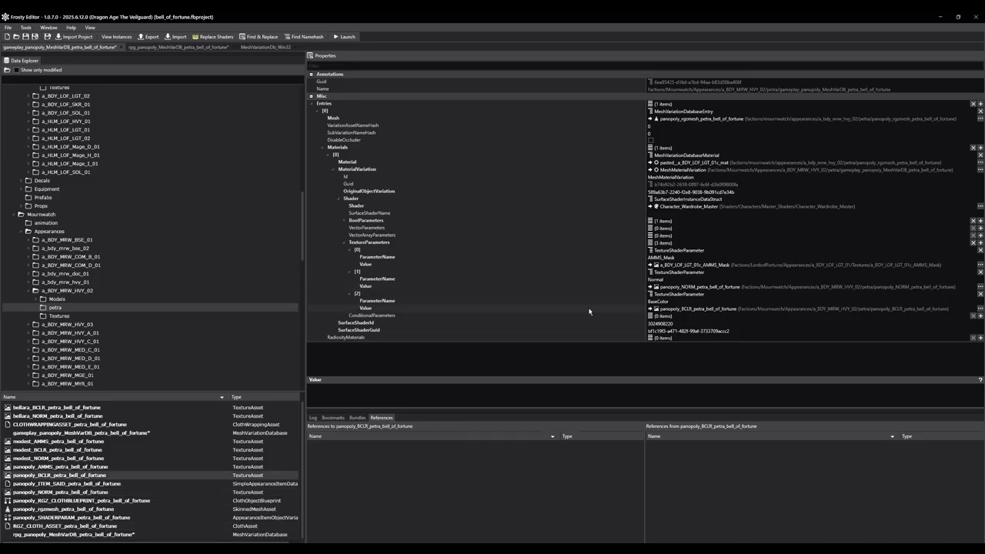
{"action": "left_click", "coordinate": [51, 467]}
{"action": "left_click", "coordinate": [650, 265]}
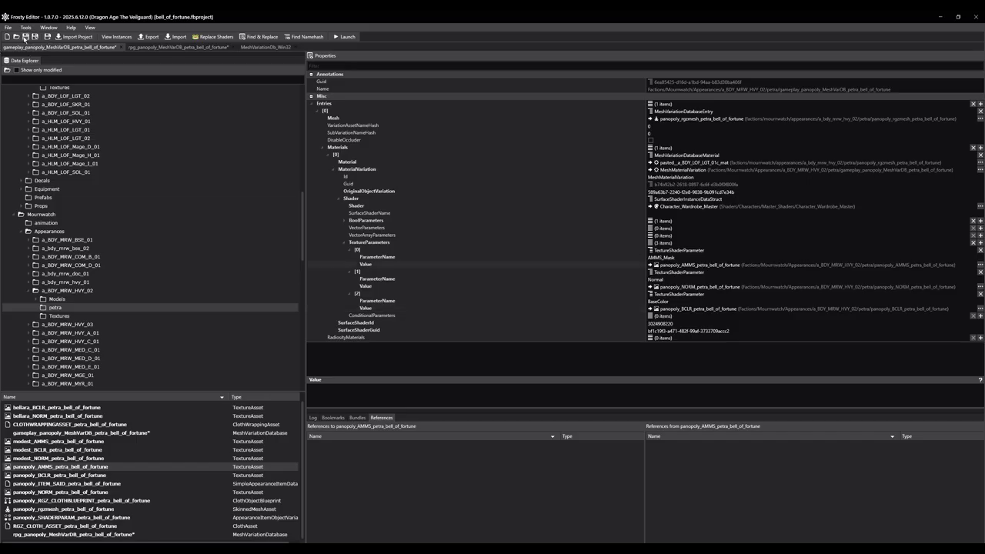
{"action": "left_click", "coordinate": [26, 37]}
Add a second entry to gameplay_panopoly_MeshVarDB_petra_bell_of_fortune, paste a copy of entry [0] into it, and expand it
{"action": "left_click", "coordinate": [315, 112]}
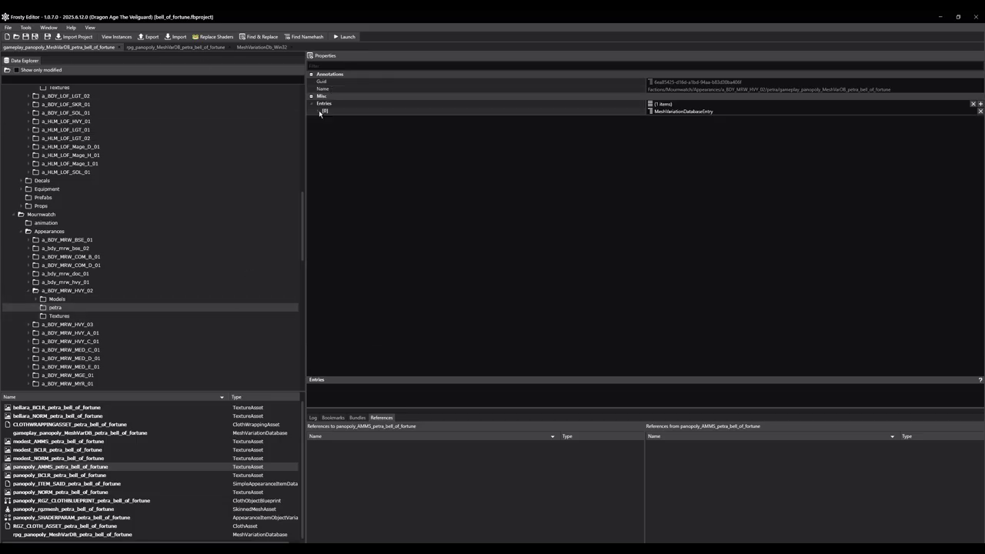
{"action": "left_click", "coordinate": [981, 104]}
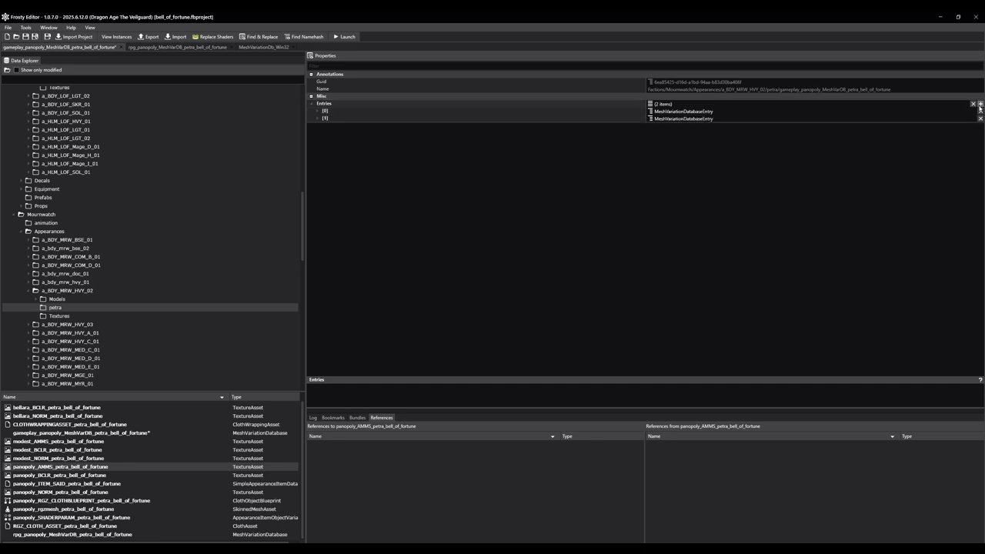
{"action": "right_click", "coordinate": [326, 112]}
{"action": "key", "text": "Escape"}
{"action": "right_click", "coordinate": [325, 118]}
{"action": "left_click", "coordinate": [345, 134]}
{"action": "left_click", "coordinate": [316, 118]}
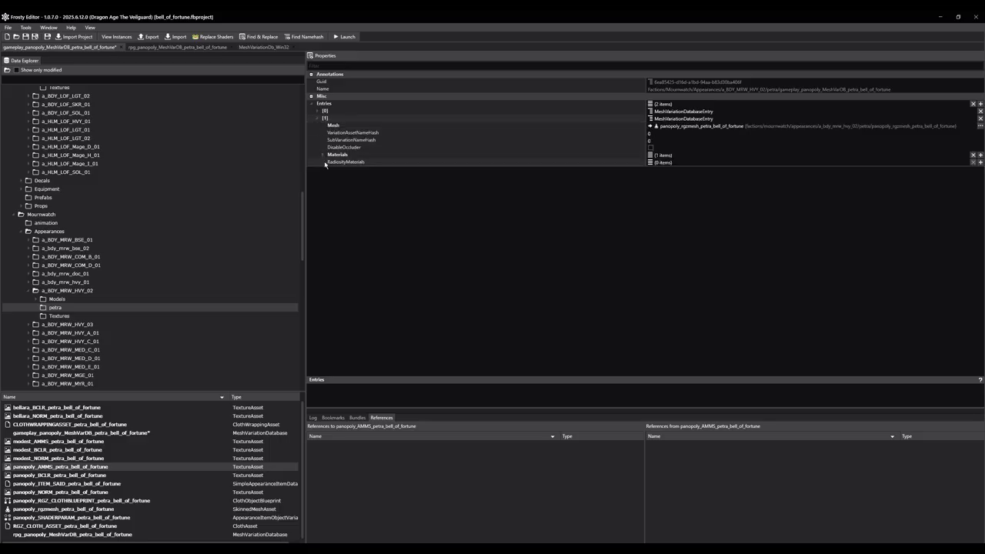
{"action": "scroll", "coordinate": [161, 448], "scroll_direction": "up", "scroll_amount": 1}
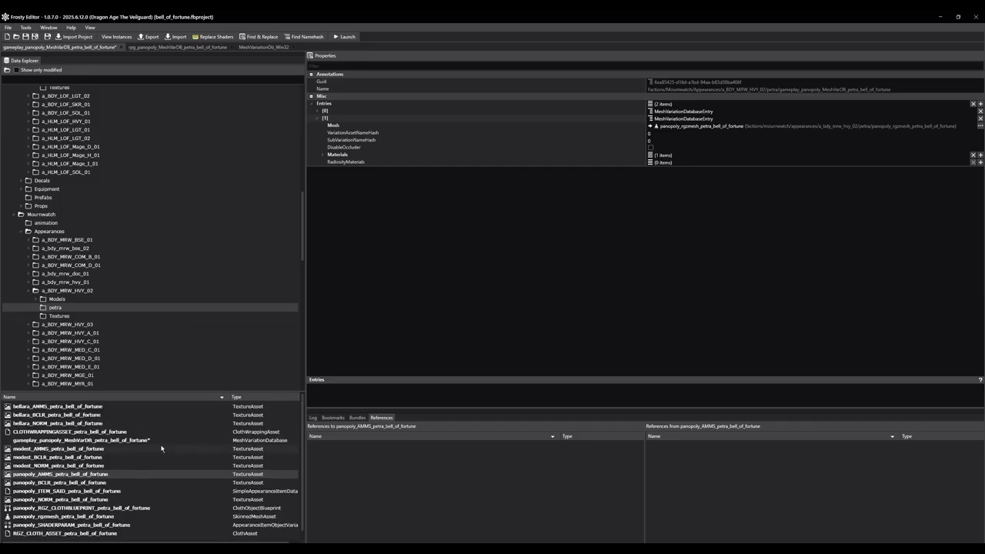
{"action": "double_click", "coordinate": [69, 526]}
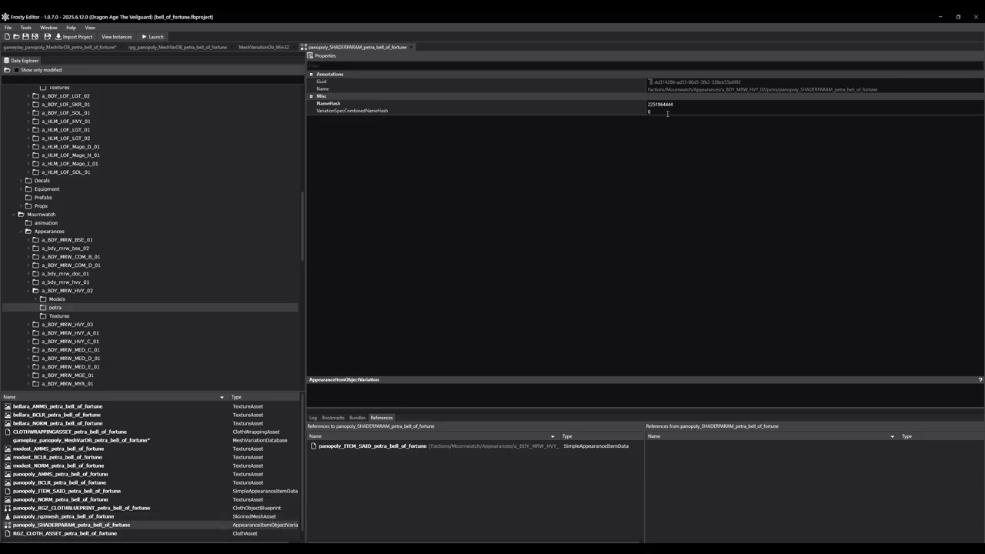
{"action": "left_click_drag", "start_coordinate": [678, 104], "coordinate": [628, 100]}
{"action": "left_click", "coordinate": [62, 47]}
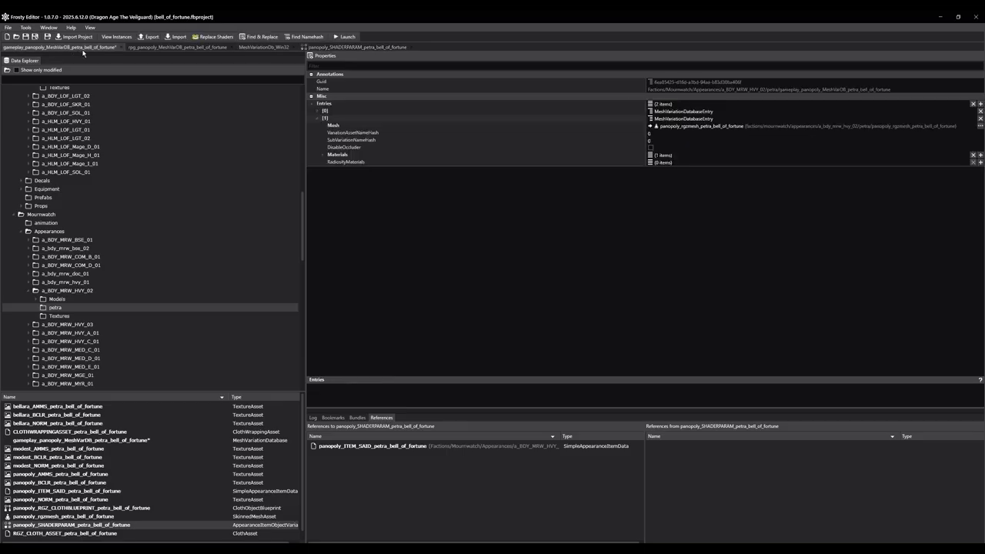
{"action": "left_click", "coordinate": [379, 134]}
{"action": "key", "text": "ctrl+v"}
{"action": "key", "text": "ctrl+s"}
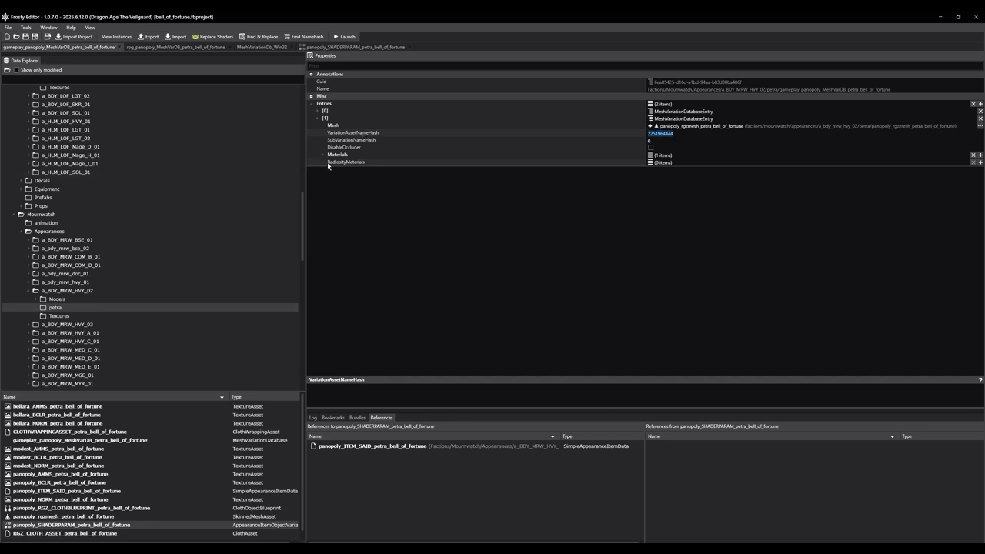
{"action": "left_click", "coordinate": [324, 150]}
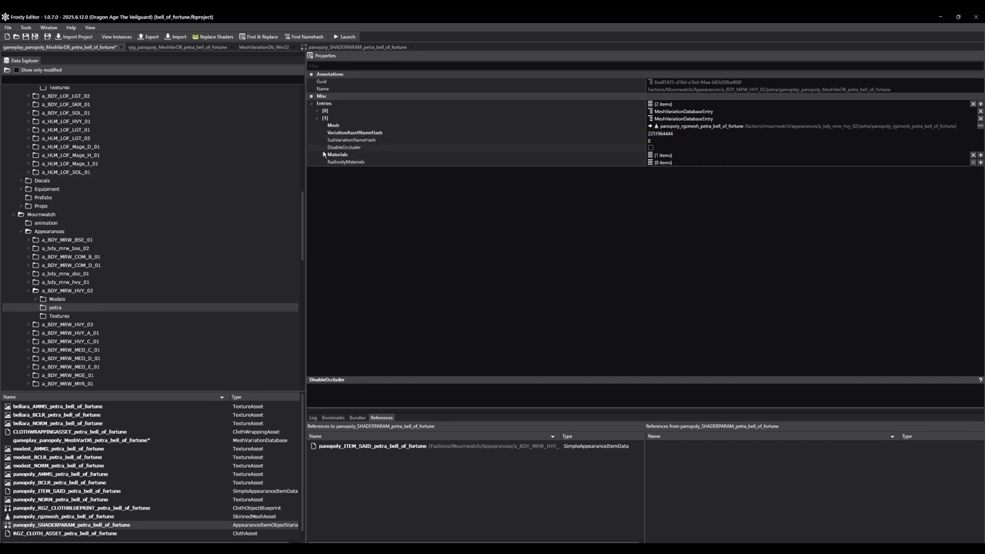
Examine entry [1]'s Materials down to the MaterialVariation shader's three texture parameters and their assigned textures
{"action": "left_click", "coordinate": [324, 155]}
{"action": "left_click", "coordinate": [328, 162]}
{"action": "left_click", "coordinate": [333, 176]}
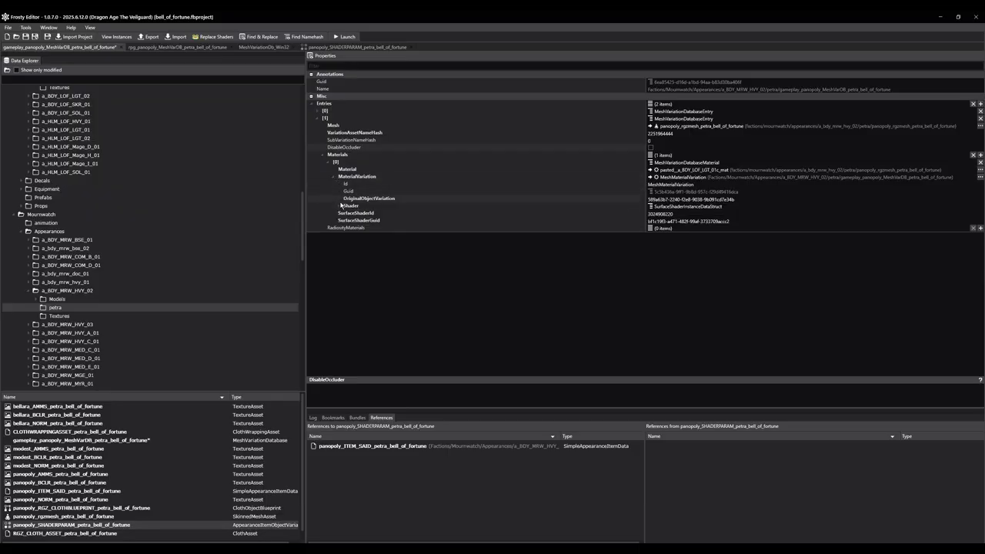
{"action": "left_click", "coordinate": [339, 205]}
{"action": "left_click", "coordinate": [344, 249]}
{"action": "left_click", "coordinate": [351, 271]}
{"action": "left_click", "coordinate": [350, 264]}
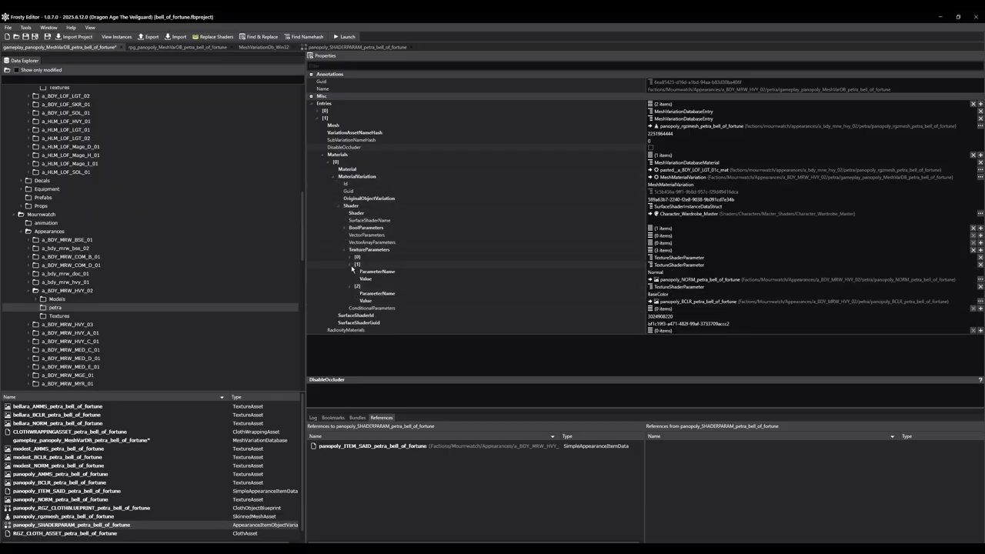
{"action": "left_click", "coordinate": [350, 257]}
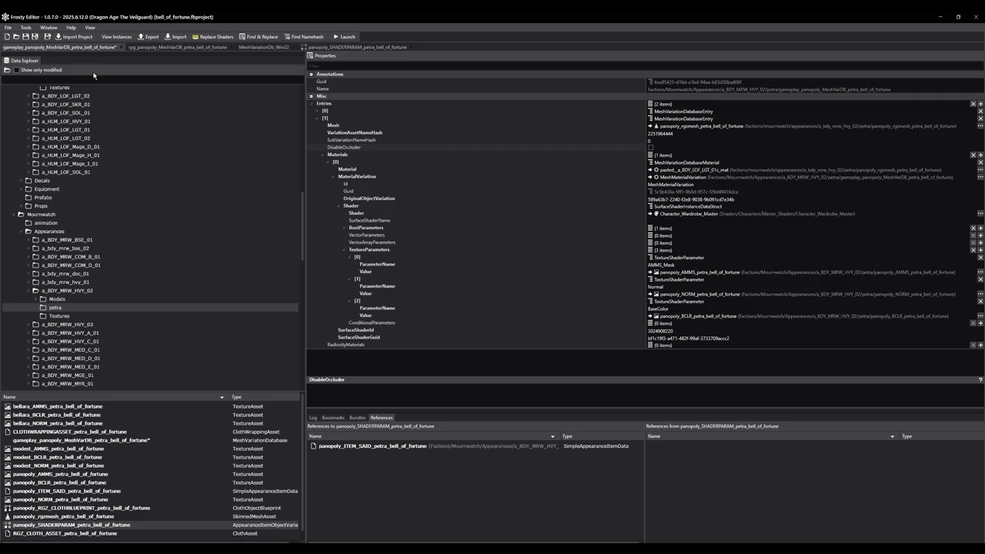
Add an entry to rpg_panopoly_MeshVarDB_petra_bell_of_fortune and paste into it a copy of entry [0] from the gameplay MeshVarDB
{"action": "left_click", "coordinate": [326, 112]}
{"action": "right_click", "coordinate": [325, 112]}
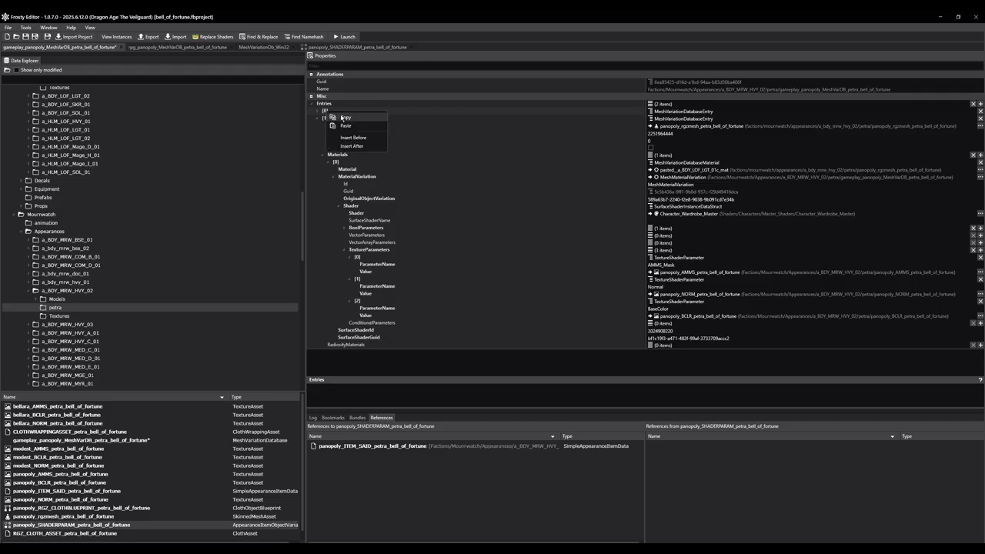
{"action": "left_click", "coordinate": [344, 118]}
{"action": "left_click", "coordinate": [197, 49]}
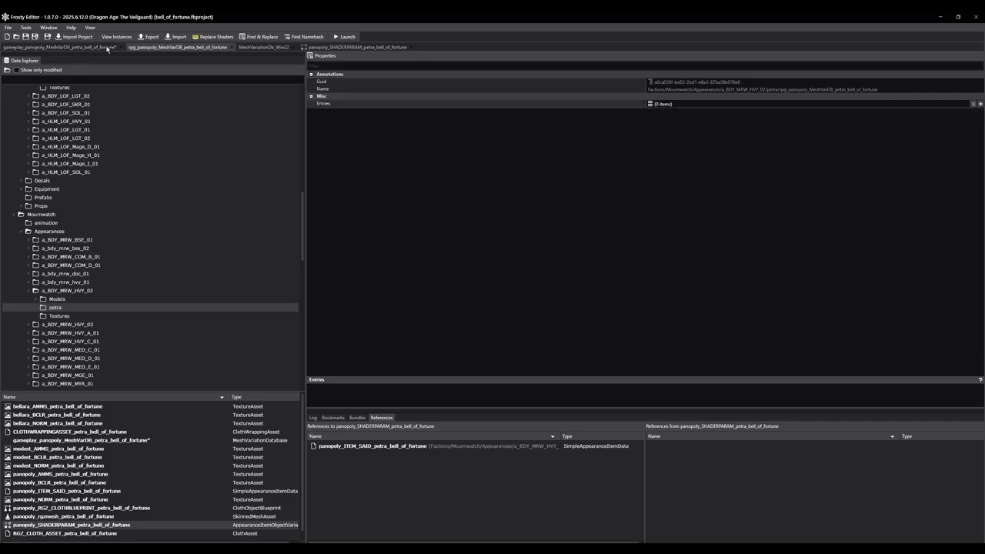
{"action": "left_click", "coordinate": [981, 104]}
{"action": "right_click", "coordinate": [324, 112]}
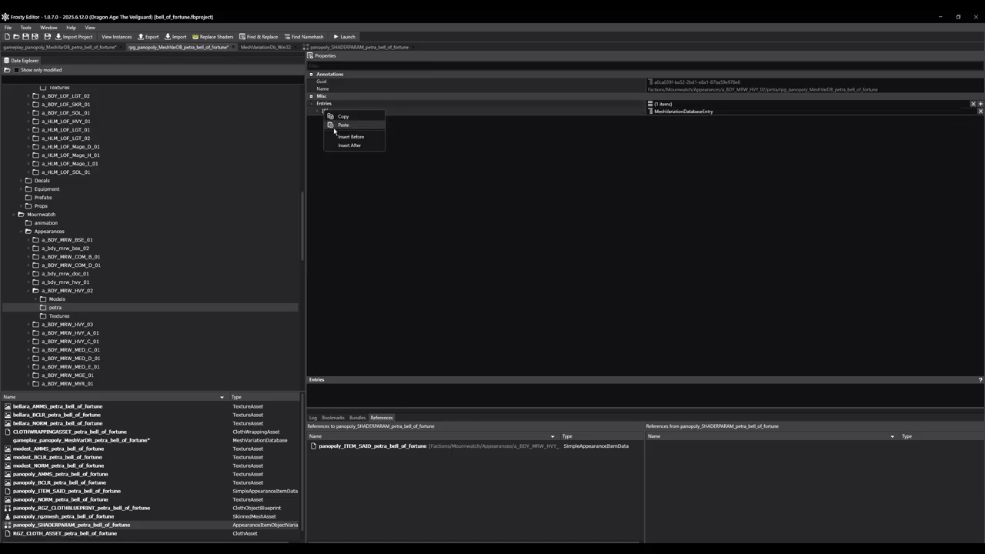
{"action": "left_click", "coordinate": [342, 128]}
Add a second entry to the rpg MeshVarDB, paste in a copy of the gameplay MeshVarDB's entry [1], and save the project
{"action": "left_click", "coordinate": [82, 48]}
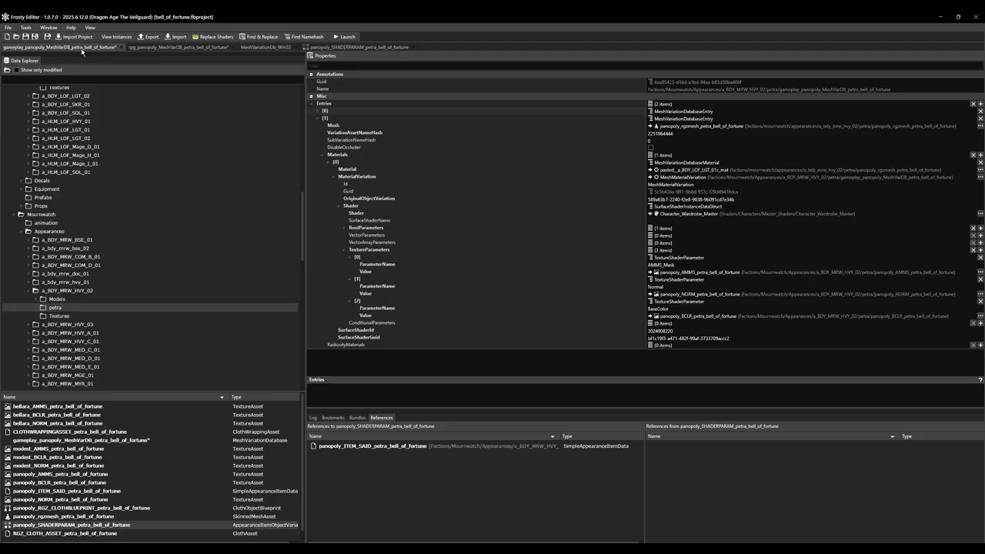
{"action": "right_click", "coordinate": [327, 120]}
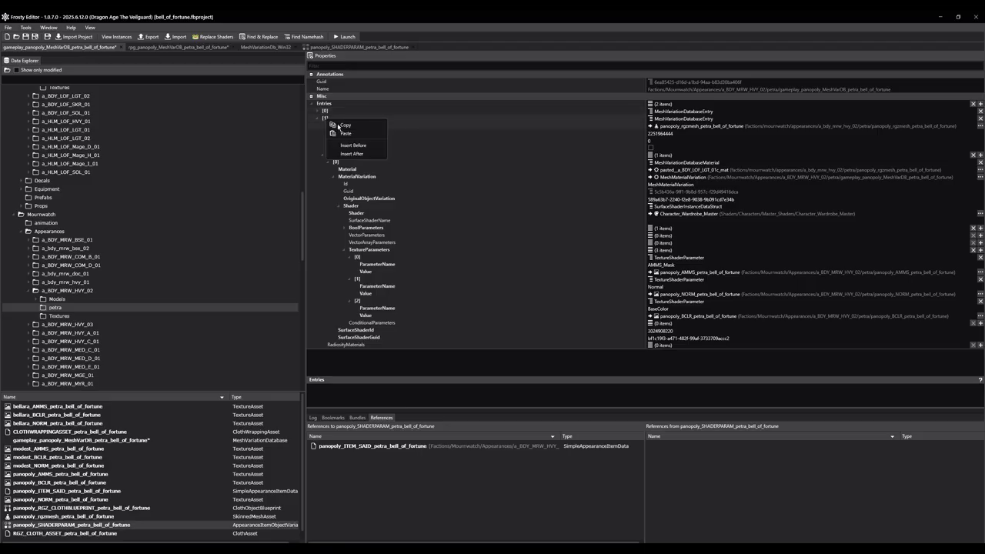
{"action": "left_click", "coordinate": [339, 126]}
{"action": "left_click", "coordinate": [179, 47]}
{"action": "left_click", "coordinate": [981, 103]}
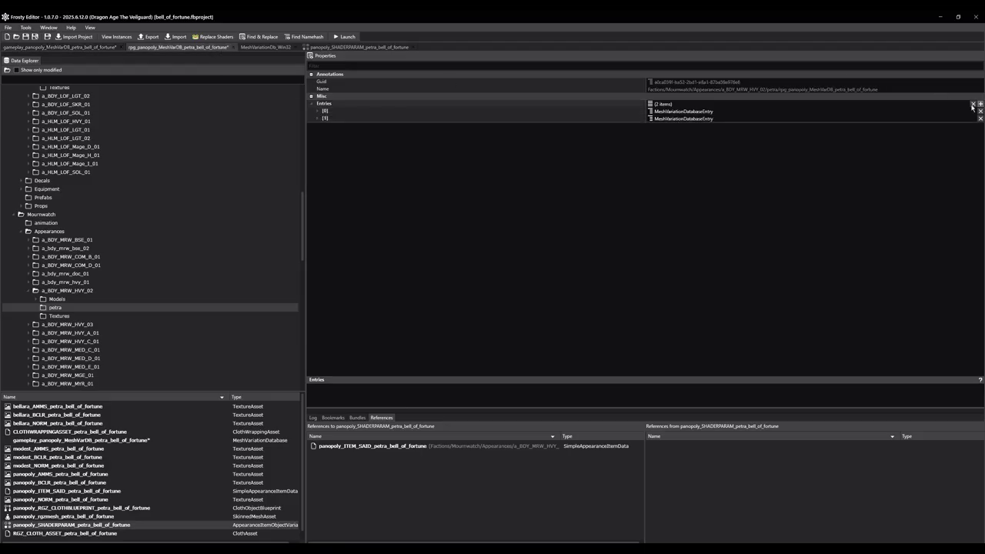
{"action": "right_click", "coordinate": [326, 121]}
{"action": "left_click", "coordinate": [350, 145]}
{"action": "left_click", "coordinate": [25, 37]}
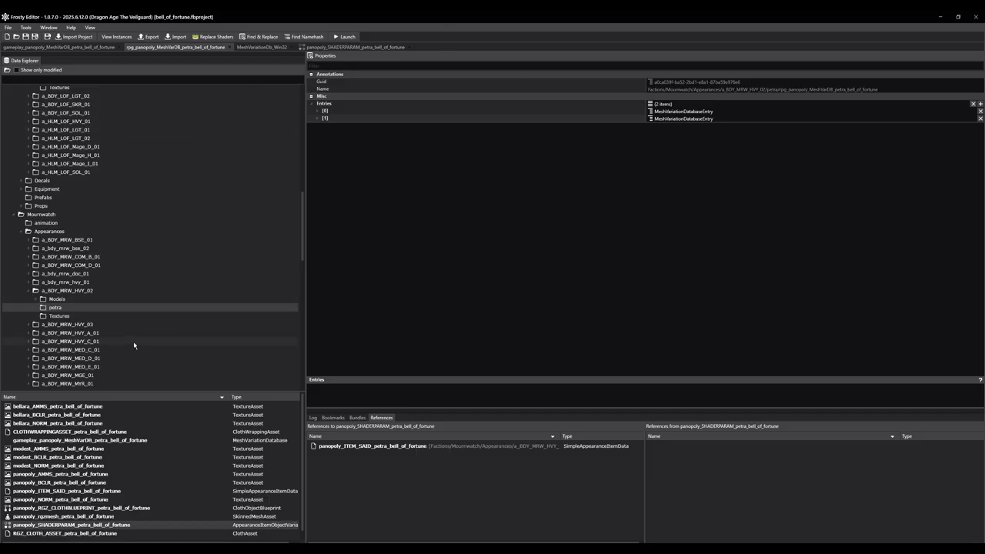
Trace the references of a_bdy_mrw_hvy_02_armor_cloth.rgz_mesh in Models up to a_BDY_MRW_HVY_02_item_armor and open PrtApp_Armor_MW_a_BDY_MRW_HVY_02
{"action": "left_click", "coordinate": [74, 300]}
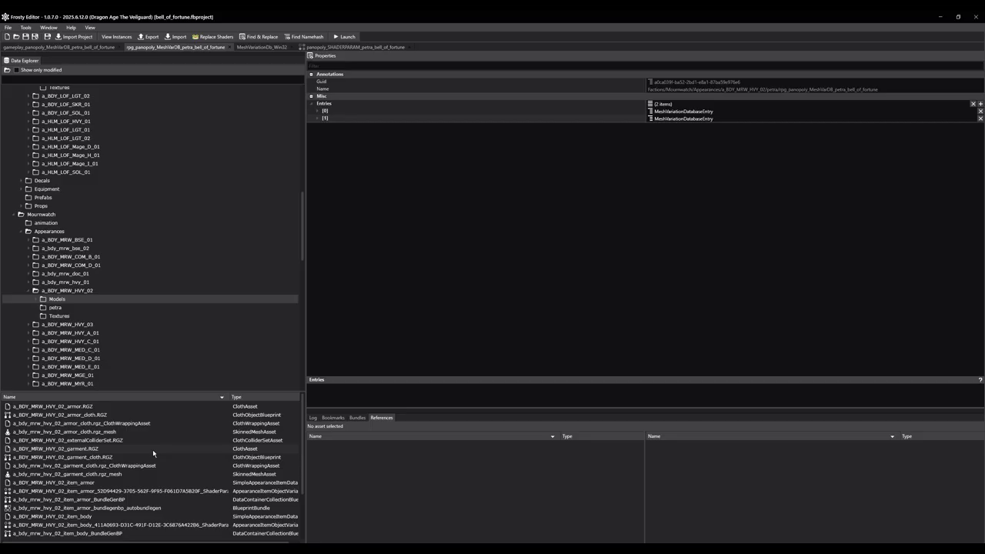
{"action": "left_click", "coordinate": [164, 431]}
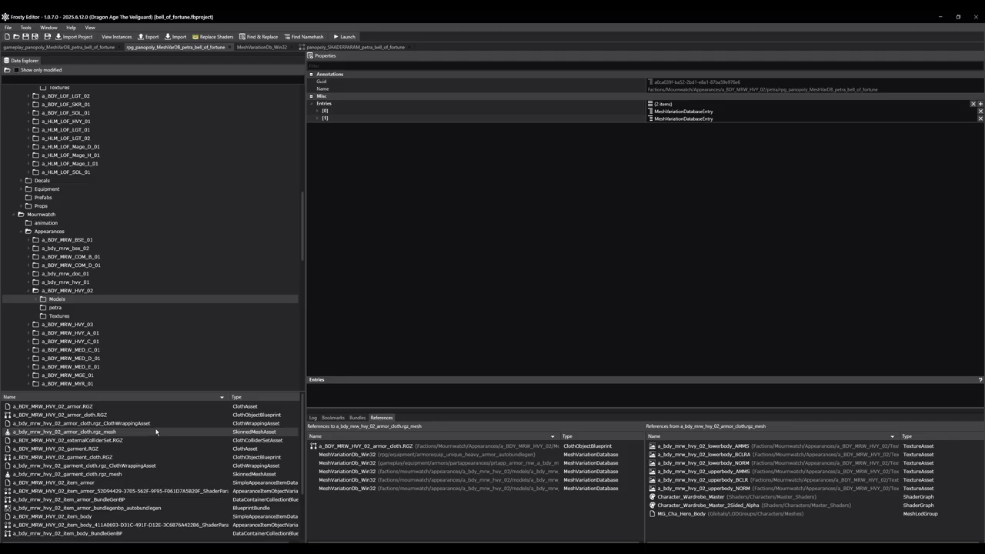
{"action": "right_click", "coordinate": [378, 452]}
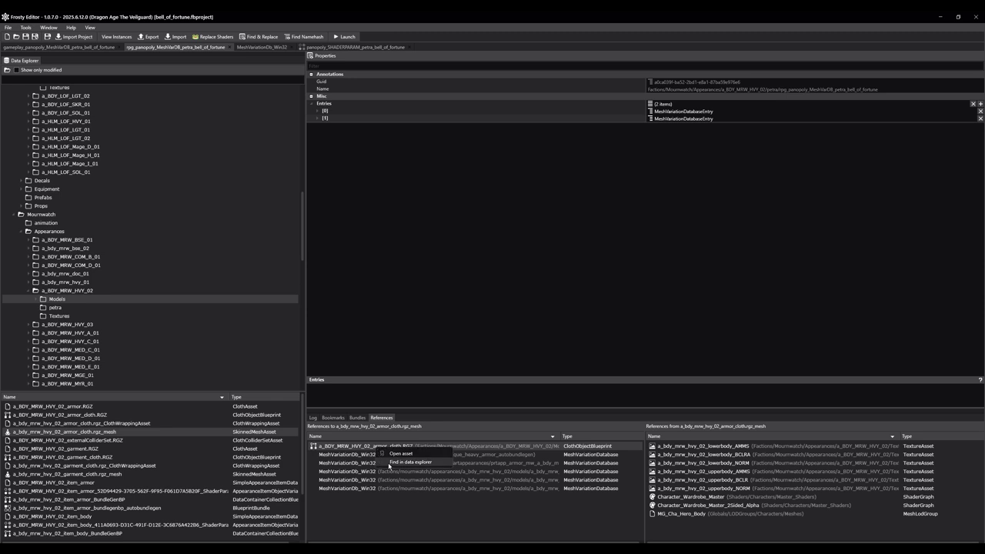
{"action": "left_click", "coordinate": [400, 463]}
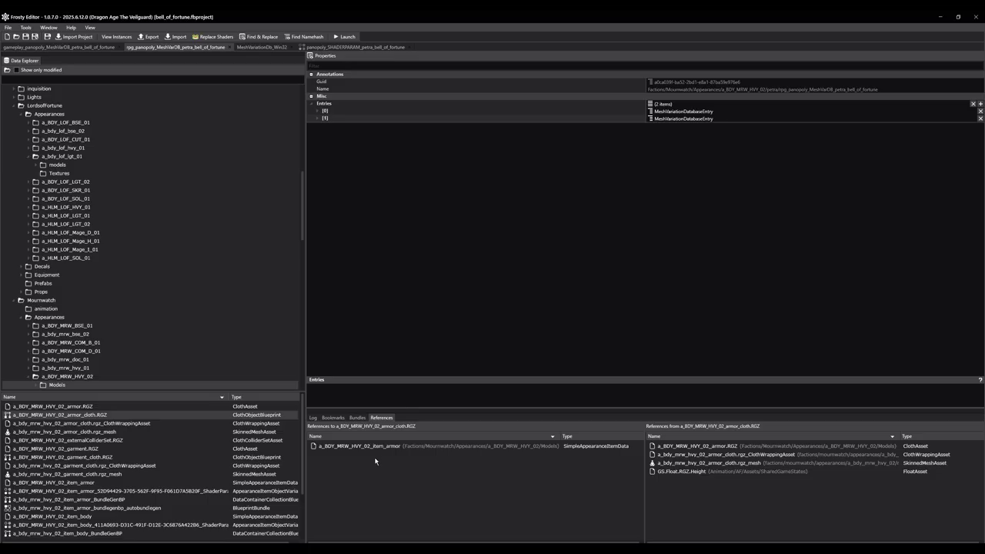
{"action": "right_click", "coordinate": [394, 450]}
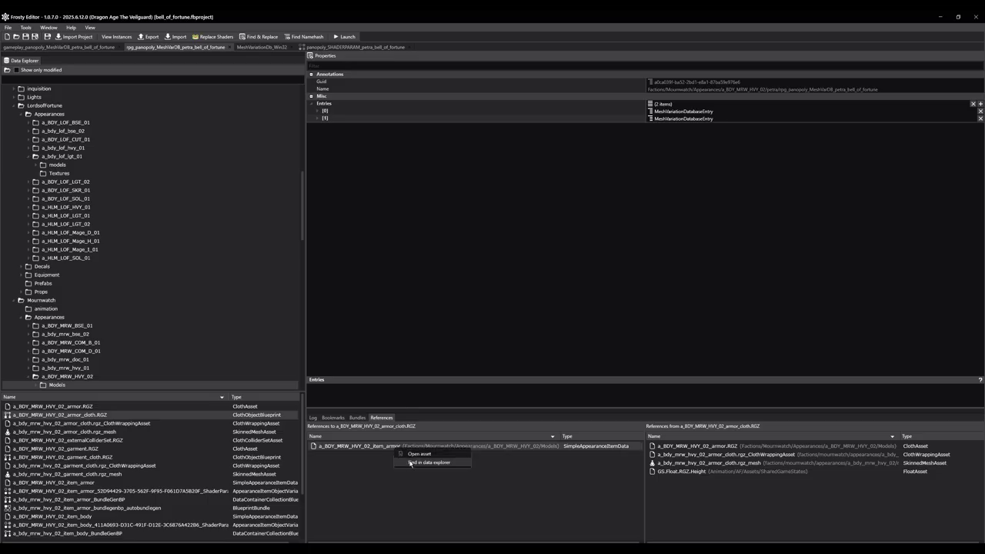
{"action": "left_click", "coordinate": [466, 462]}
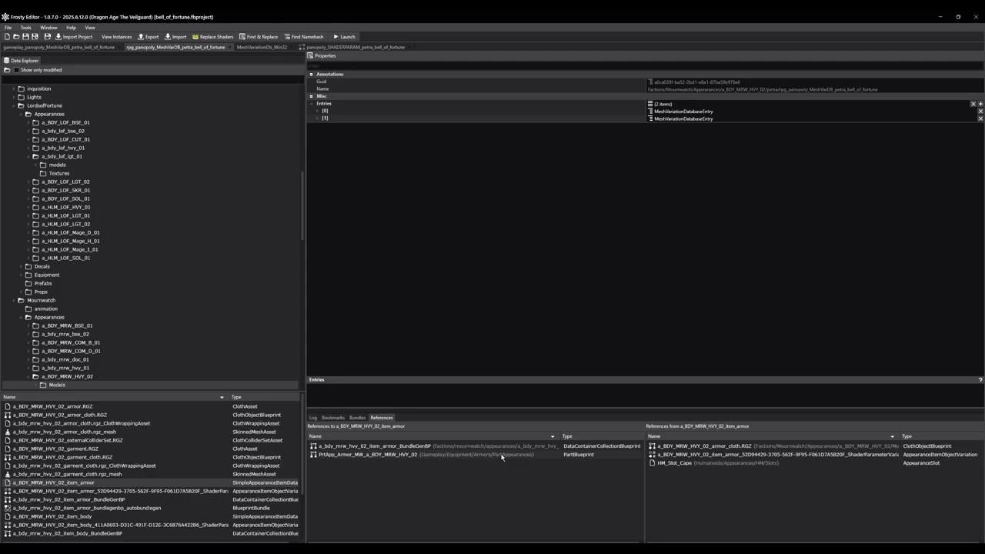
{"action": "double_click", "coordinate": [340, 455]}
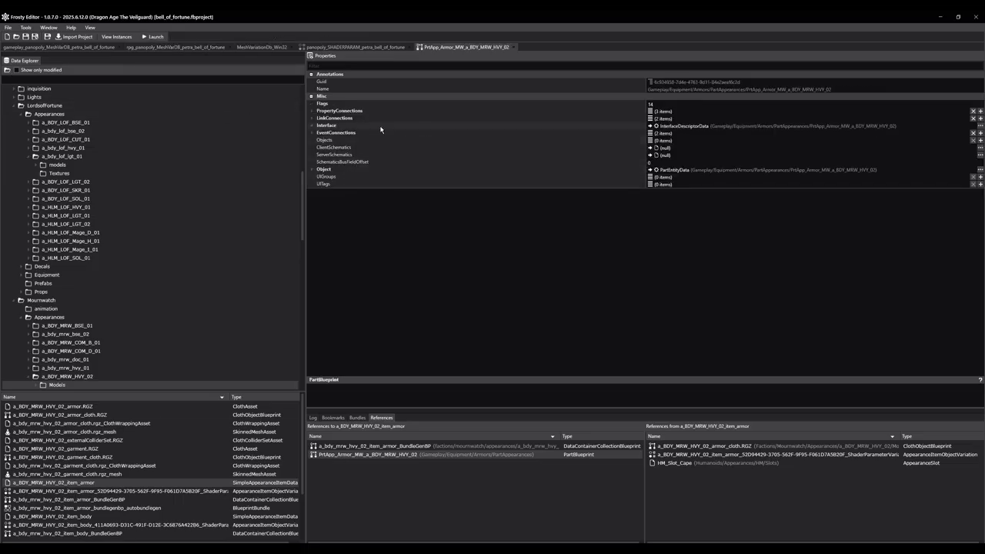
Remove the item_armor and item_garment entries from AppearanceItemData in the Object's PartBehaviorData
{"action": "left_click", "coordinate": [313, 169]}
{"action": "scroll", "coordinate": [351, 196], "scroll_direction": "down", "scroll_amount": 2}
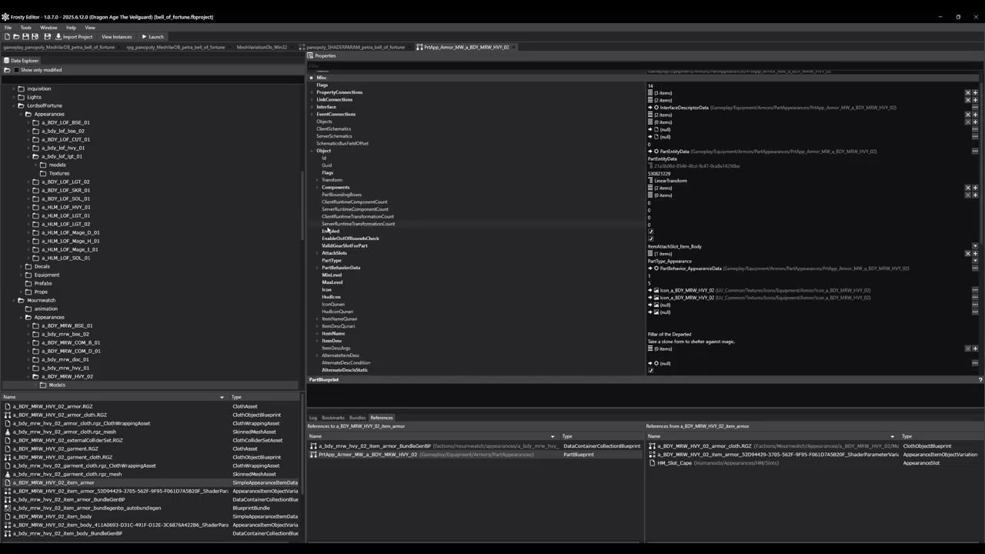
{"action": "left_click", "coordinate": [317, 249]}
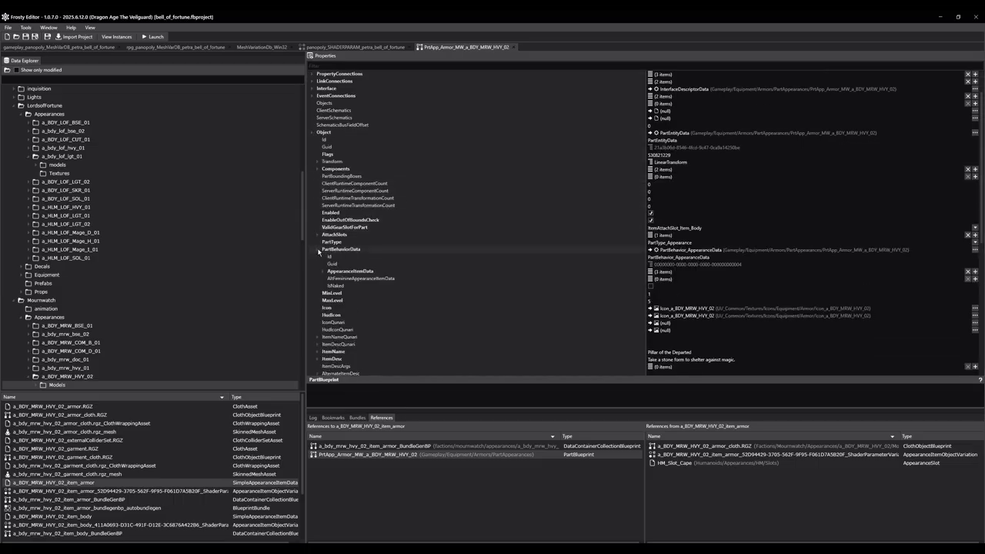
{"action": "left_click", "coordinate": [323, 271]}
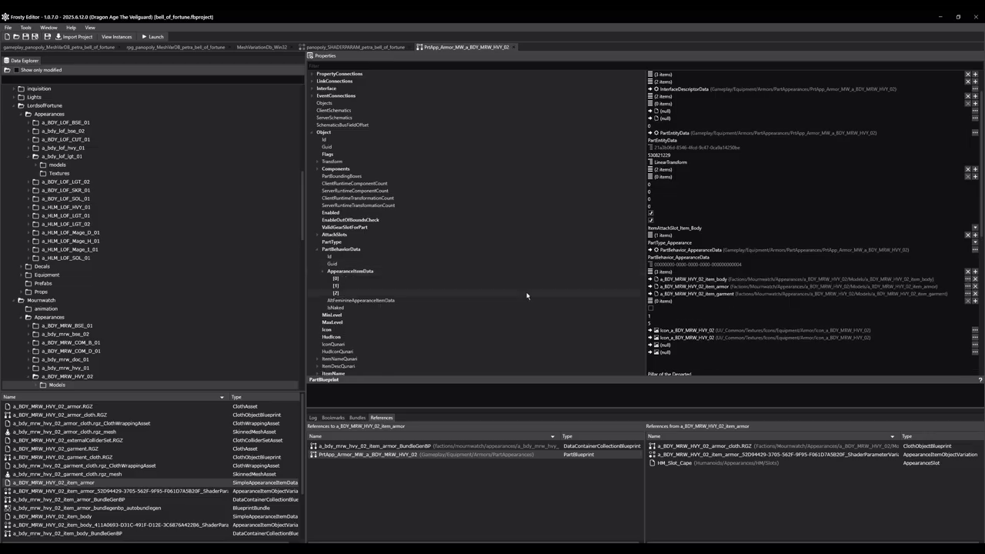
{"action": "left_click", "coordinate": [975, 287]}
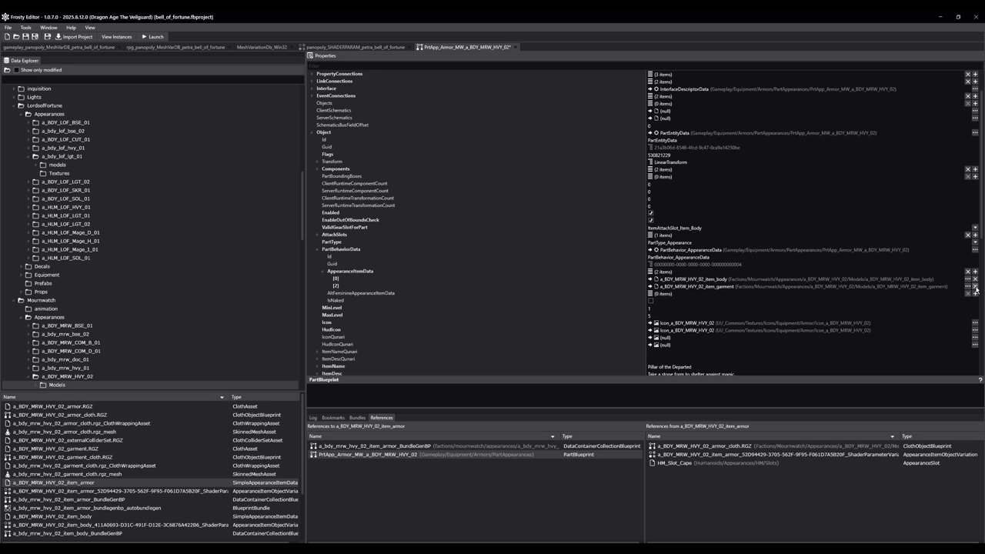
{"action": "left_click", "coordinate": [976, 287]}
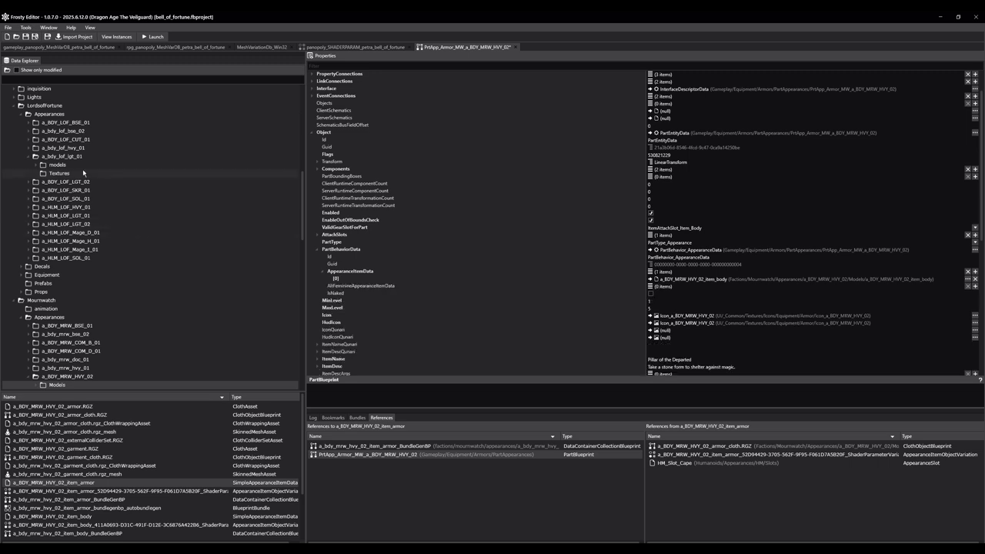
Assign panopoly_ITEM_SAID_petra_bell_of_fortune from the petra folder to AppearanceItemData [0]
{"action": "scroll", "coordinate": [60, 254], "scroll_direction": "down", "scroll_amount": 3}
{"action": "left_click", "coordinate": [57, 284]}
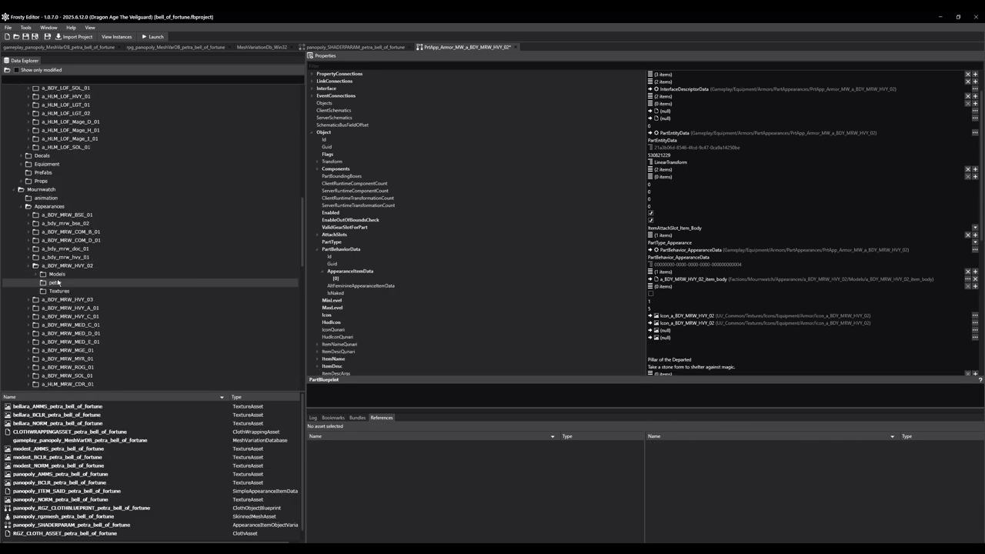
{"action": "left_click", "coordinate": [105, 491]}
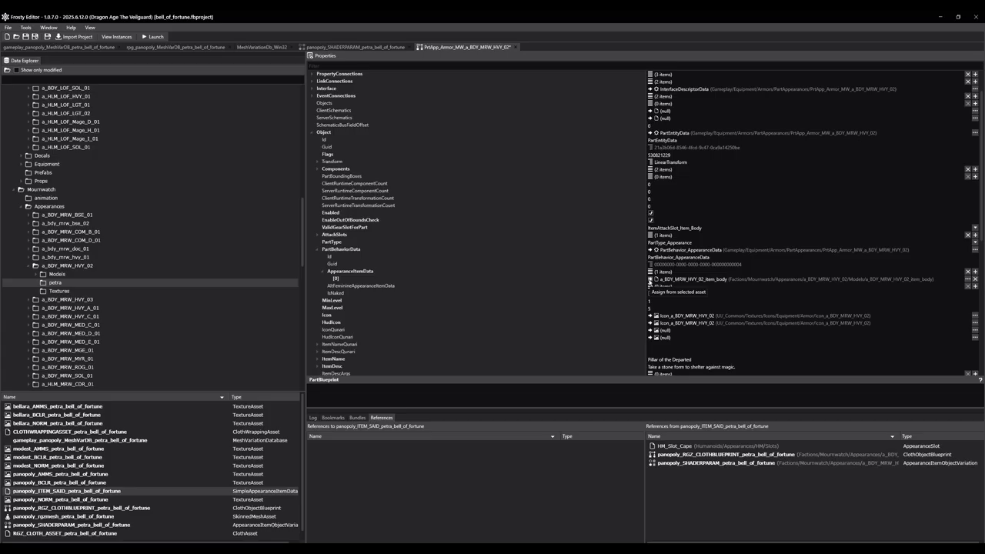
{"action": "left_click", "coordinate": [651, 279]}
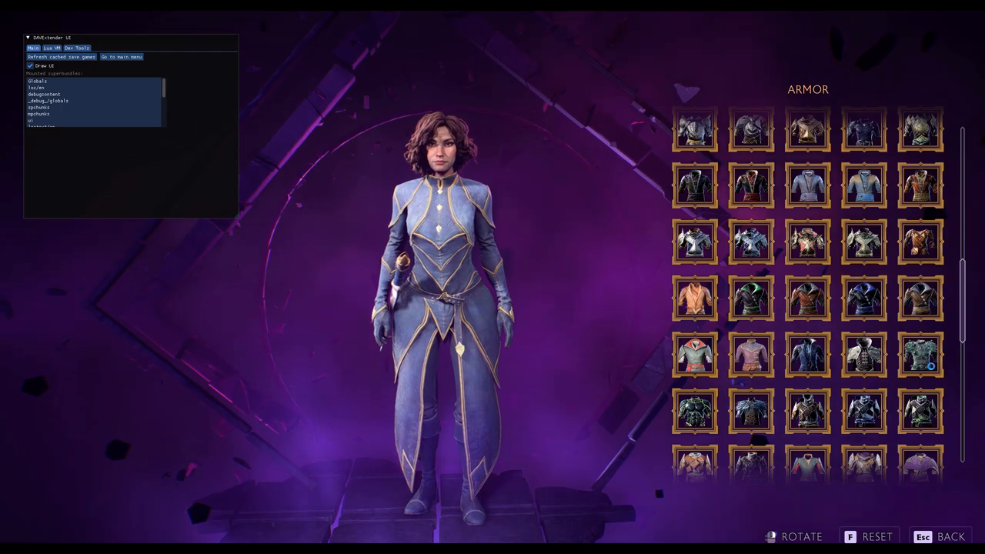
In the running game's armor selection, put on the modified heavy armor and rotate the character to inspect it
{"action": "left_click", "coordinate": [921, 354]}
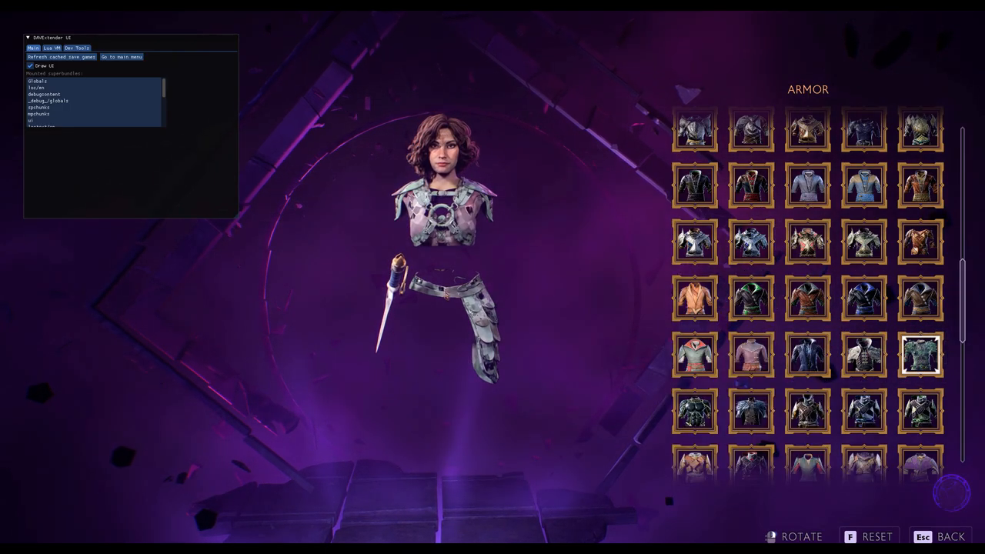
{"action": "right_click_drag", "start_coordinate": [570, 305], "coordinate": [387, 346]}
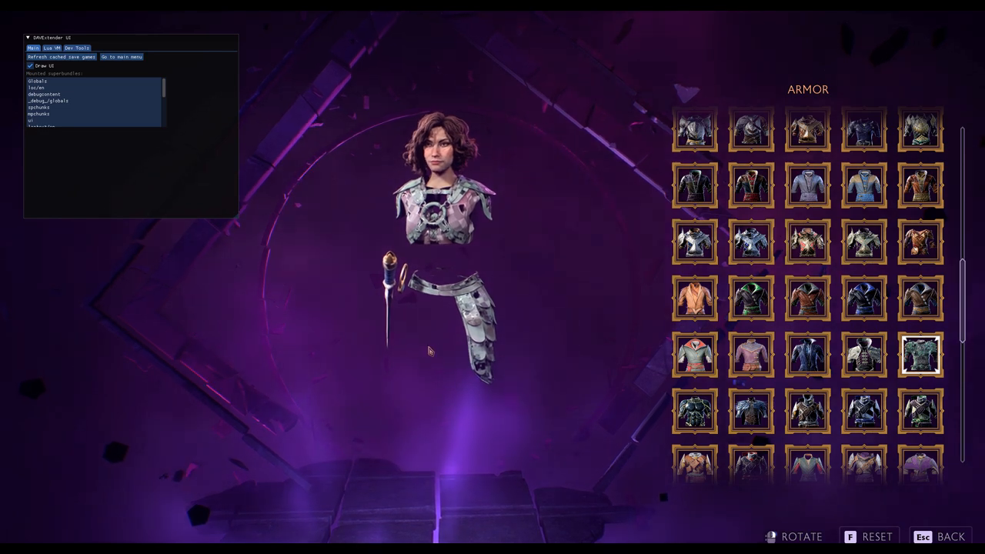
{"action": "right_click_drag", "start_coordinate": [623, 350], "coordinate": [449, 358]}
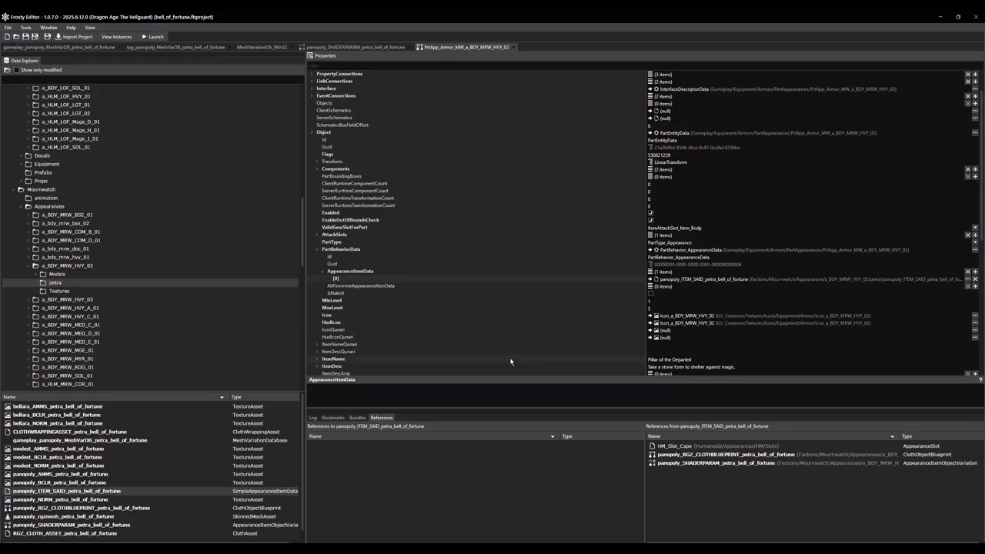
{"action": "right_click", "coordinate": [529, 361]}
{"action": "left_click", "coordinate": [492, 396]}
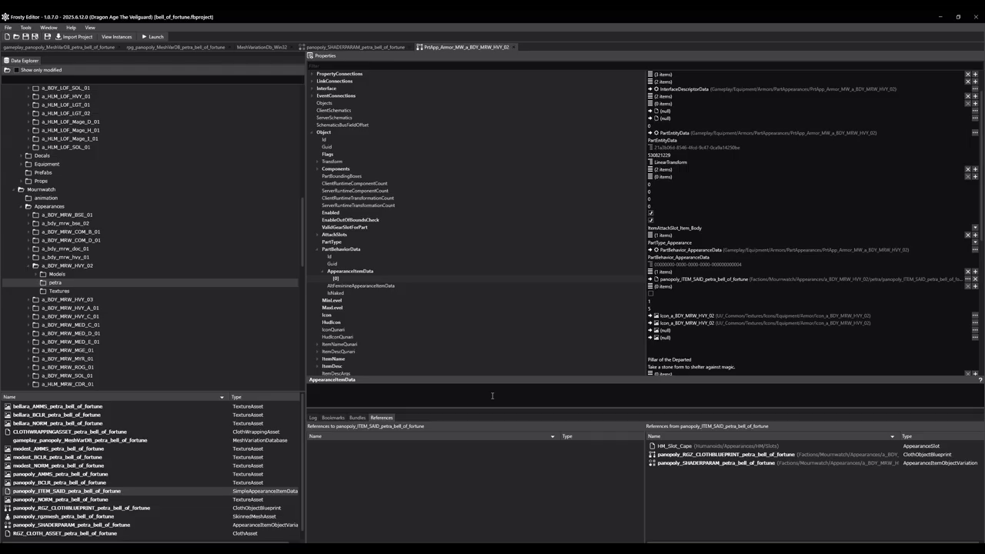
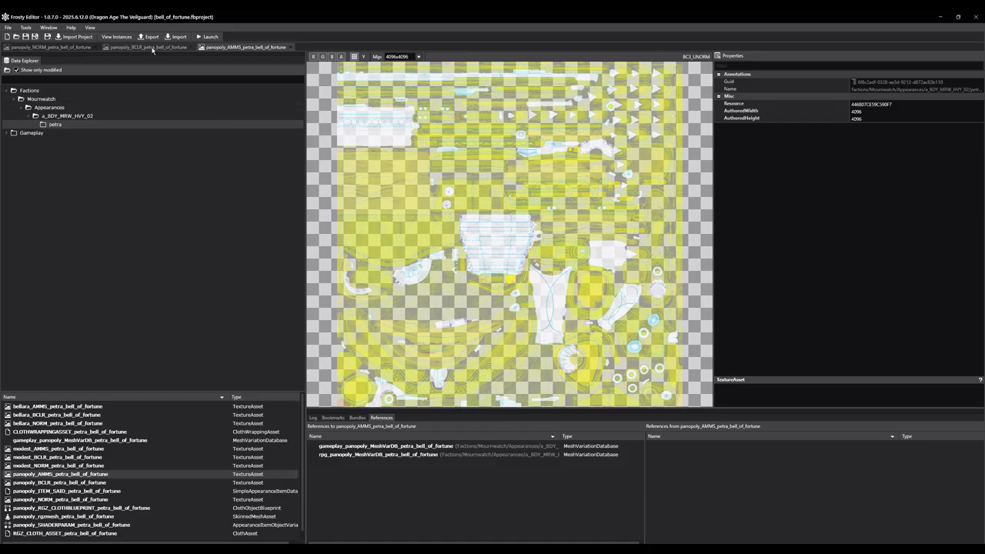
Inspect the panopoly_BCLR texture, then open the bellara NORM, BCLR and AMMS petra textures and compare them
{"action": "left_click", "coordinate": [151, 47]}
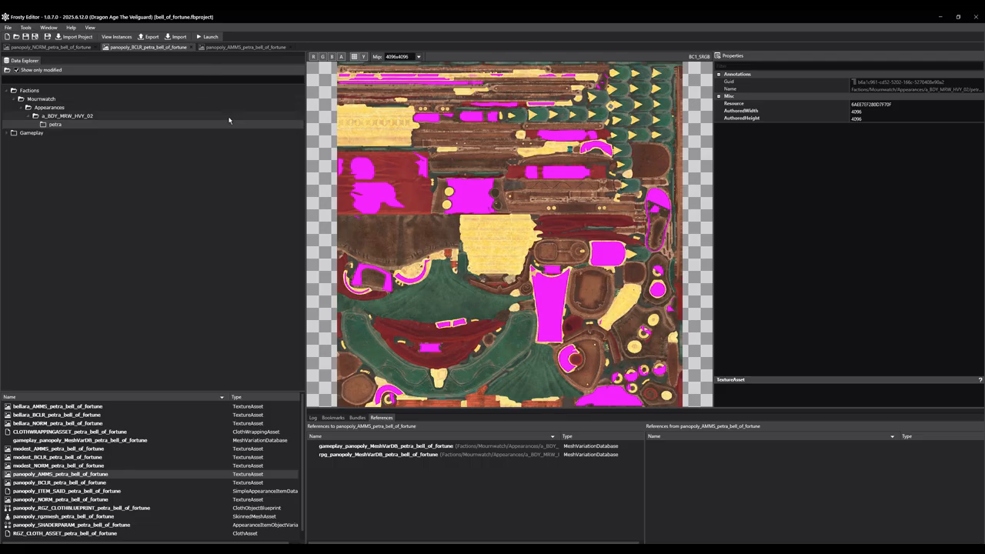
{"action": "double_click", "coordinate": [104, 424]}
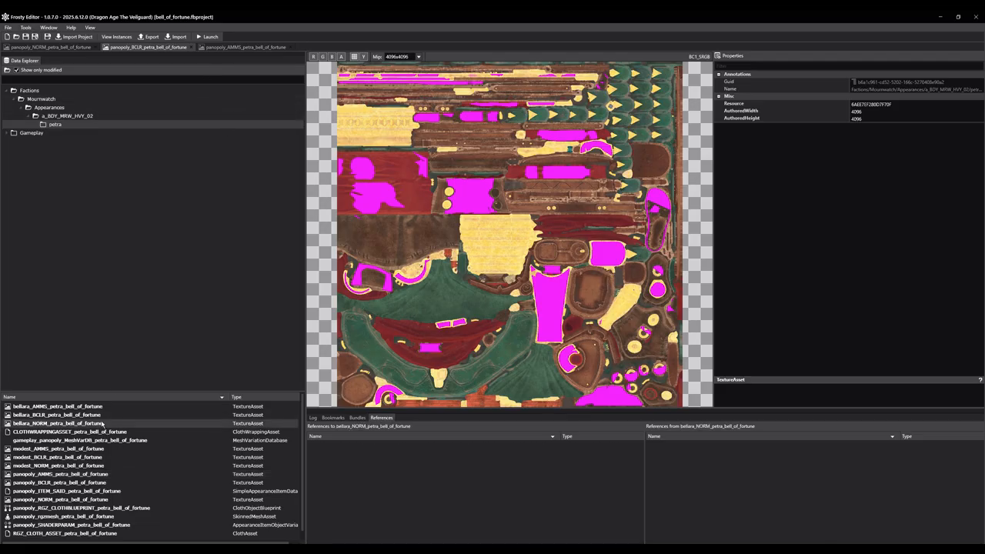
{"action": "double_click", "coordinate": [83, 416]}
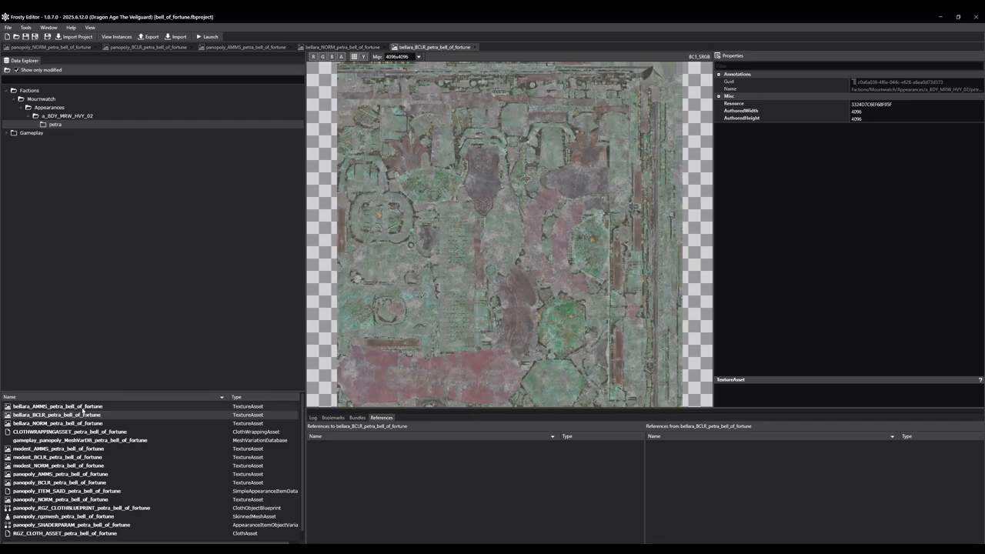
{"action": "double_click", "coordinate": [69, 406]}
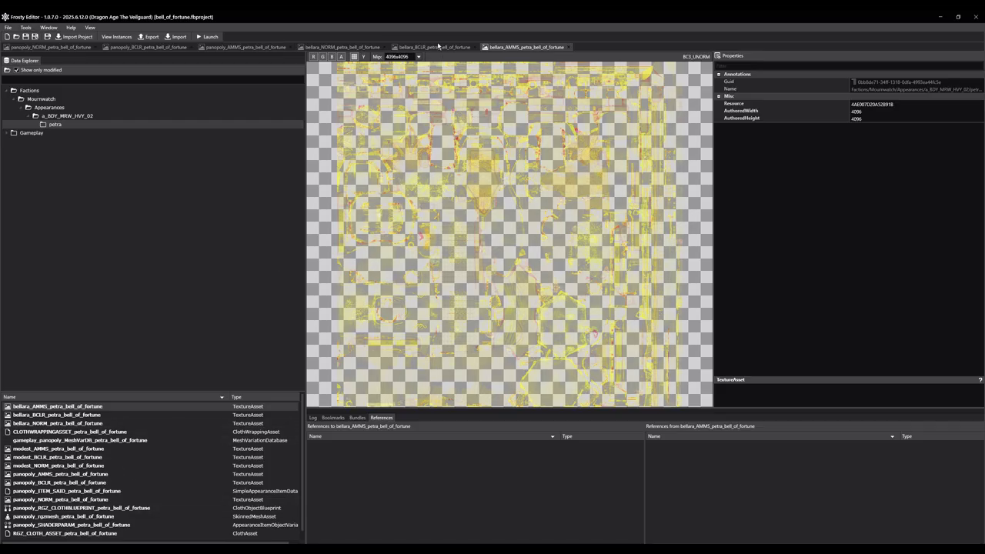
{"action": "left_click", "coordinate": [415, 48]}
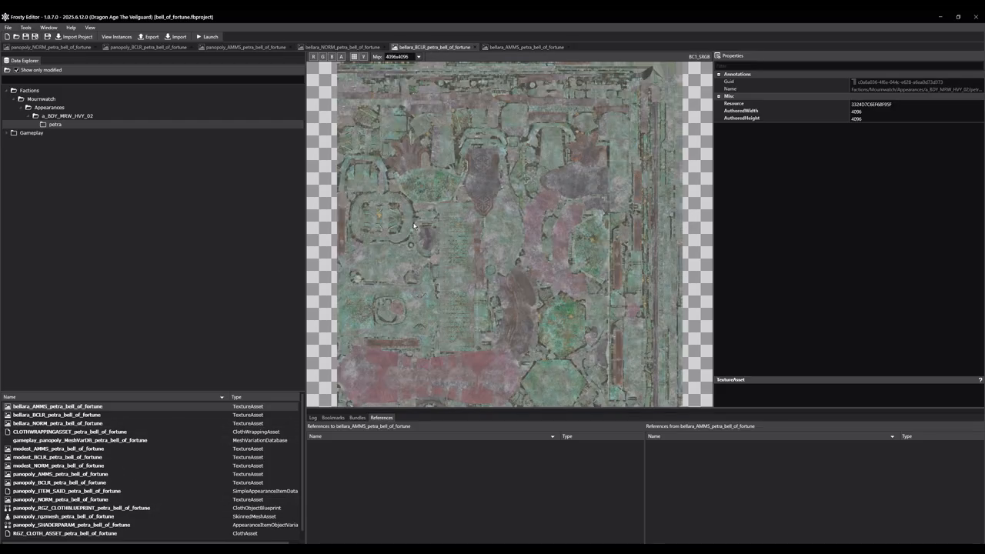
Close the three bellara textures and review the panopoly_NORM and panopoly_BCLR petra textures again
{"action": "left_click", "coordinate": [385, 47]}
{"action": "left_click", "coordinate": [384, 48]}
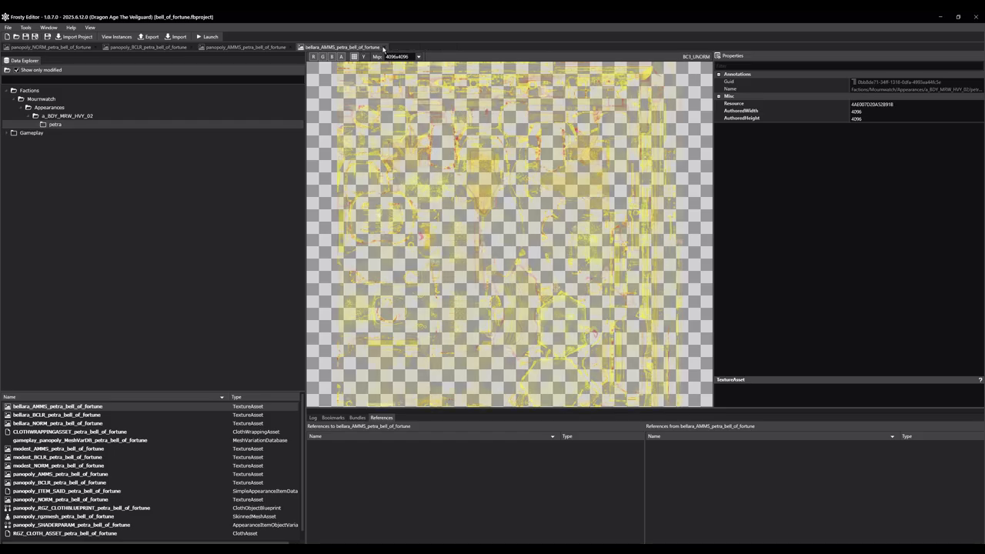
{"action": "left_click", "coordinate": [385, 48]}
{"action": "left_click", "coordinate": [149, 47]}
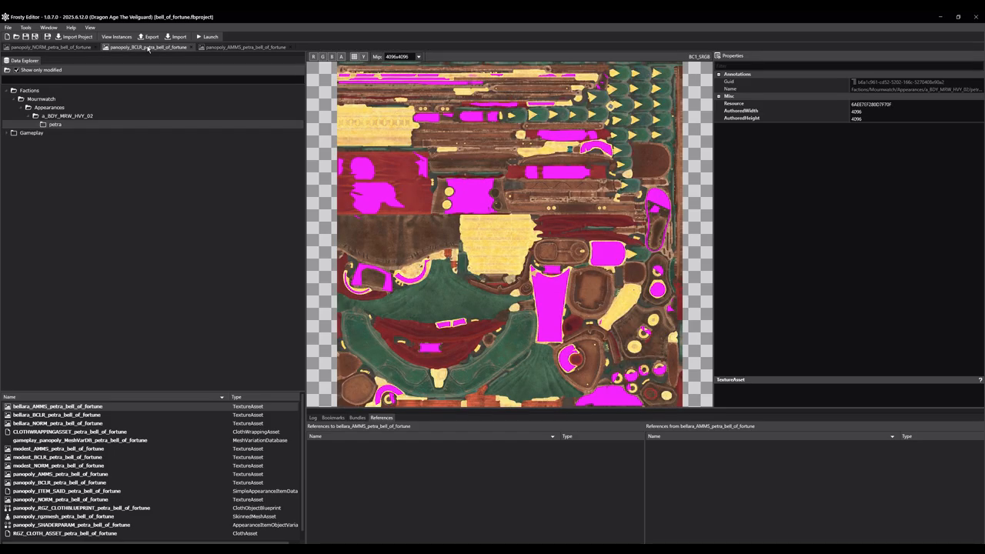
{"action": "left_click", "coordinate": [51, 47]}
{"action": "left_click", "coordinate": [156, 49]}
Launch the game, equip the Pillar of the Departed appearance as Rook's casual wear, save the change and leave the wardrobe
{"action": "left_click", "coordinate": [206, 36]}
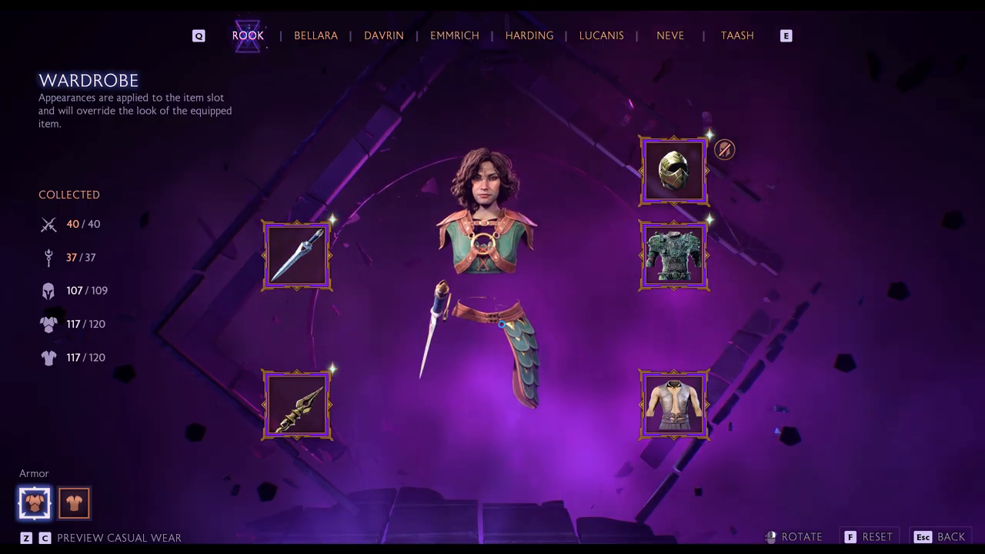
{"action": "right_click_drag", "start_coordinate": [866, 355], "coordinate": [570, 333]}
{"action": "left_click", "coordinate": [674, 404]}
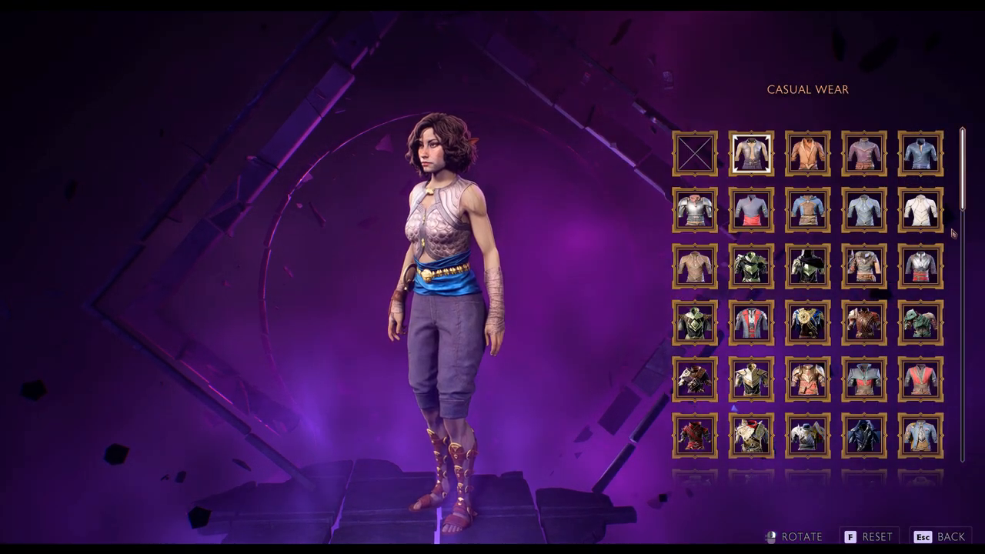
{"action": "left_click_drag", "start_coordinate": [964, 203], "coordinate": [963, 301]}
{"action": "scroll", "coordinate": [932, 378], "scroll_direction": "down", "scroll_amount": 5}
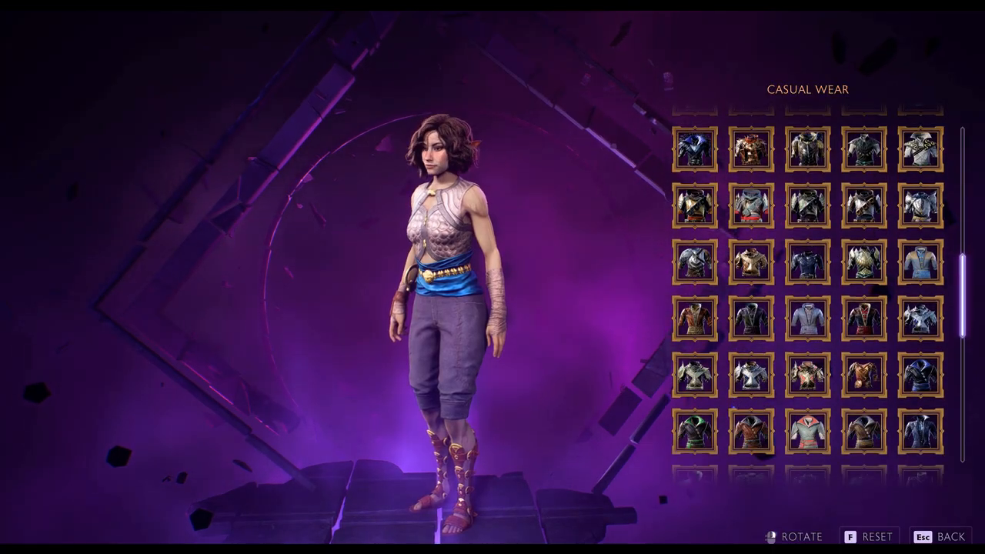
{"action": "left_click", "coordinate": [750, 356]}
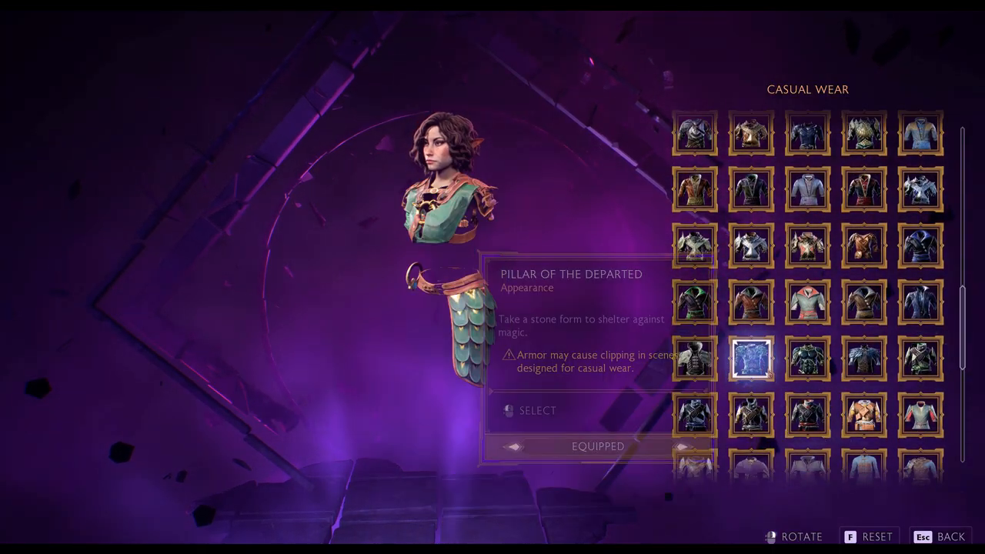
{"action": "key", "text": "Escape"}
{"action": "key", "text": "space"}
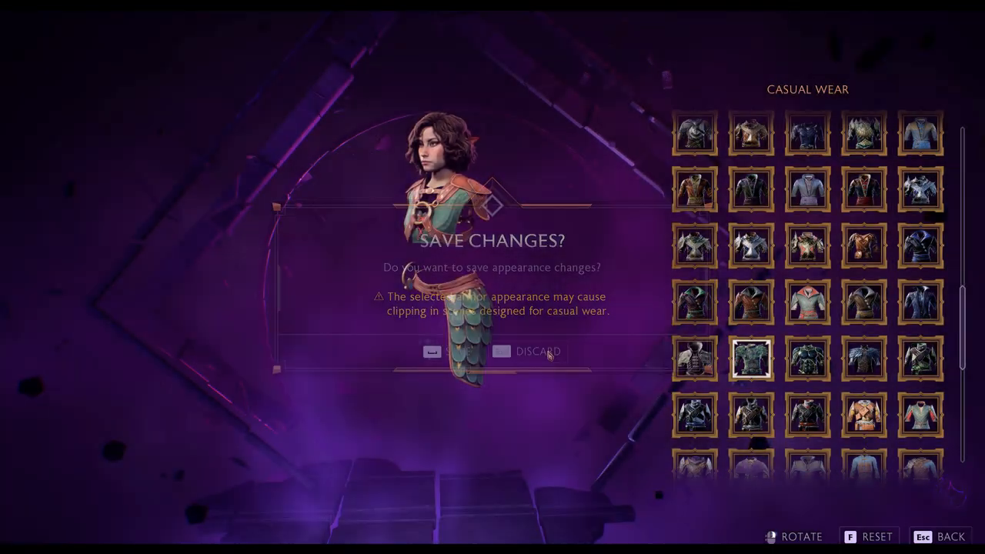
{"action": "left_click", "coordinate": [941, 537]}
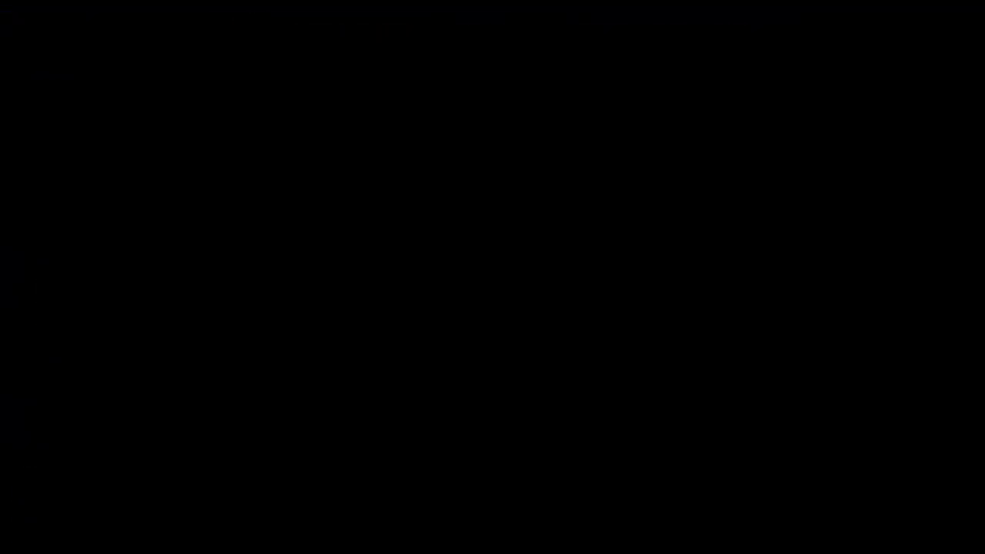
Walk the character from the Meditation Chamber to the Library and examine how the modified armor looks in motion
{"action": "key", "text": "w"}
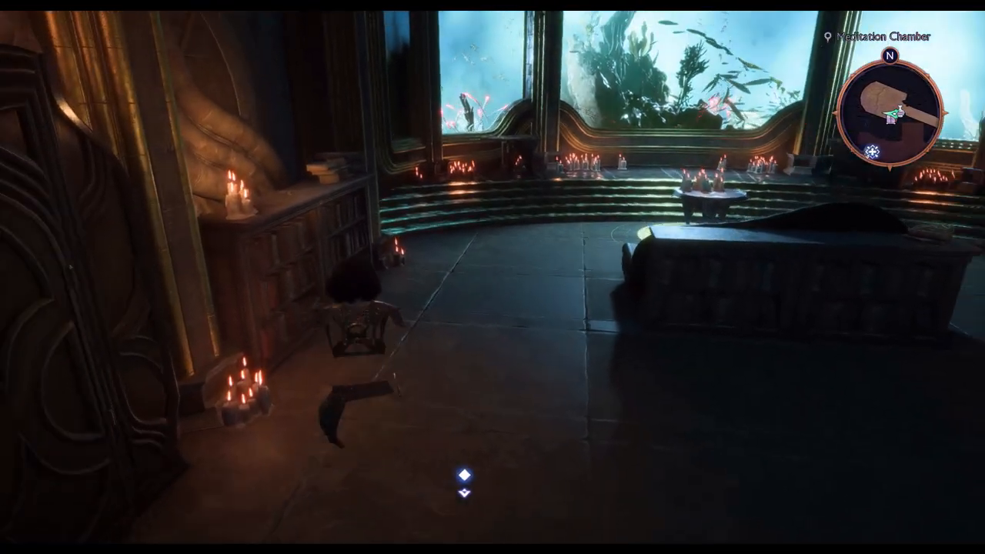
{"action": "key", "text": "w"}
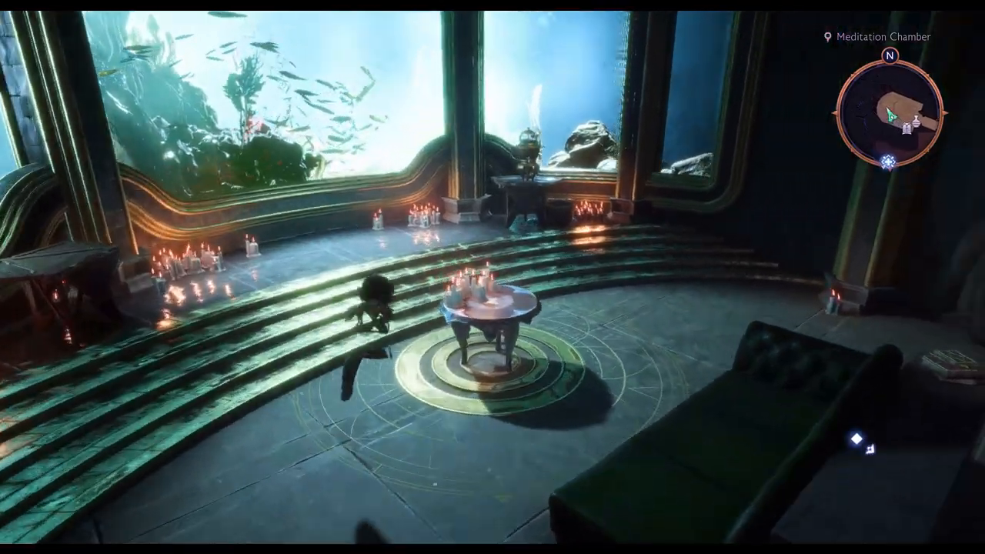
{"action": "key", "text": "w"}
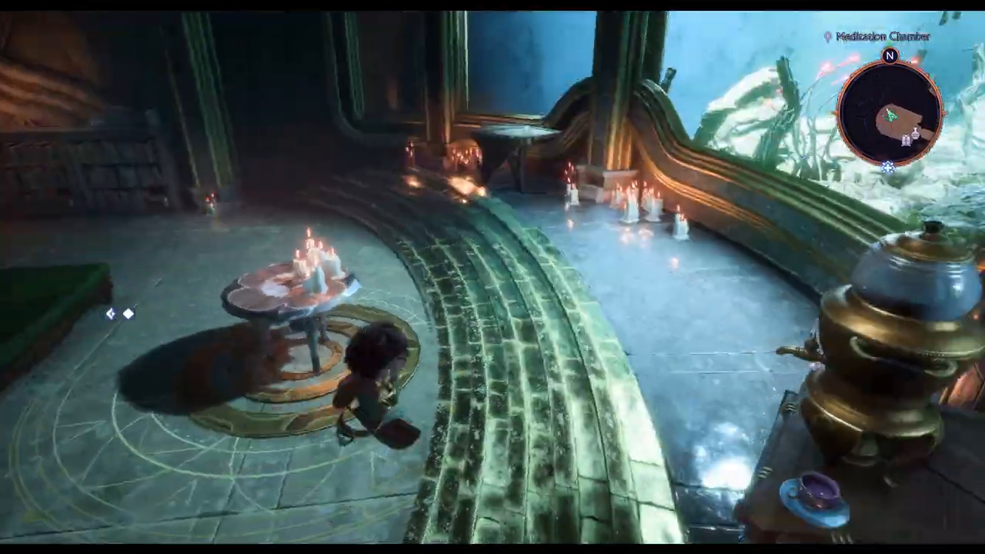
{"action": "key", "text": "w"}
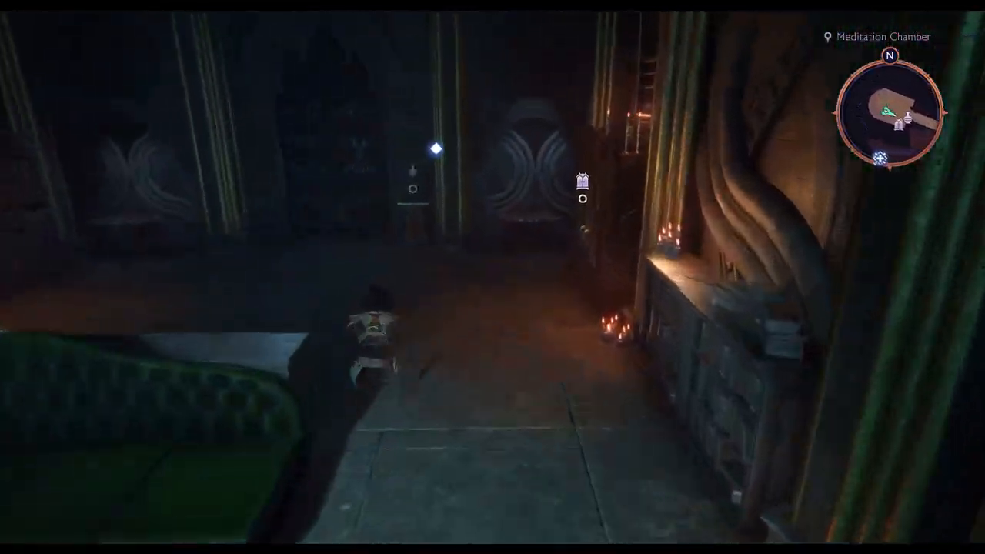
{"action": "key", "text": "w"}
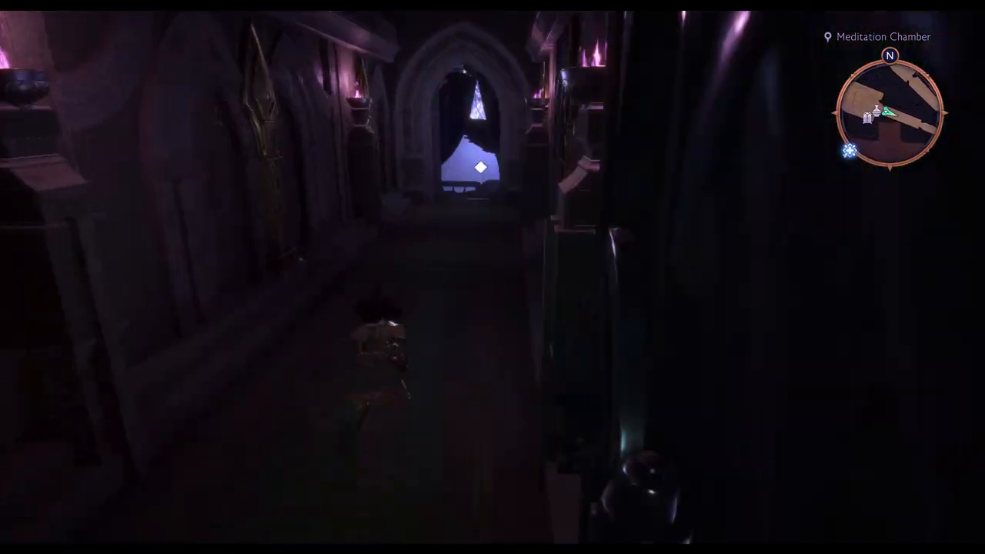
{"action": "key", "text": "w"}
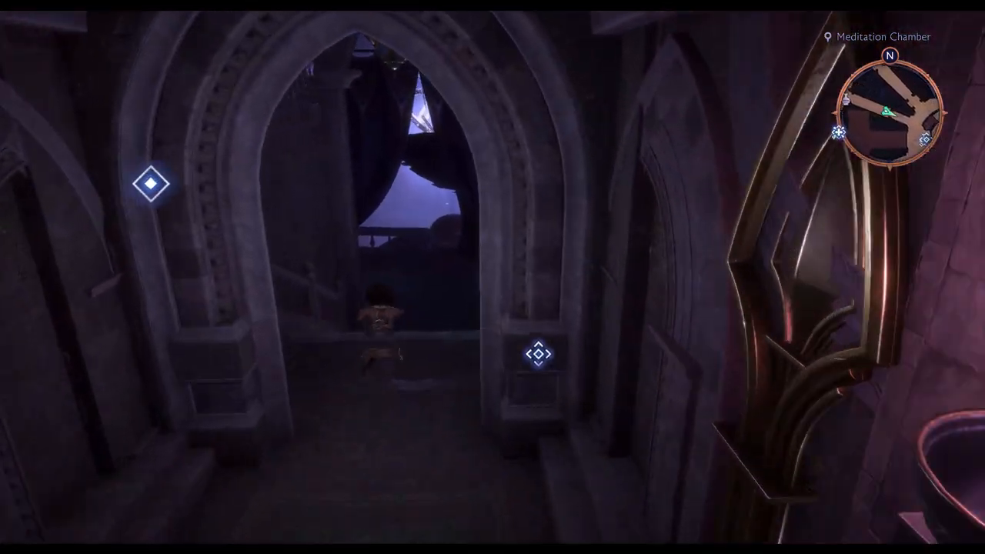
{"action": "key", "text": "w"}
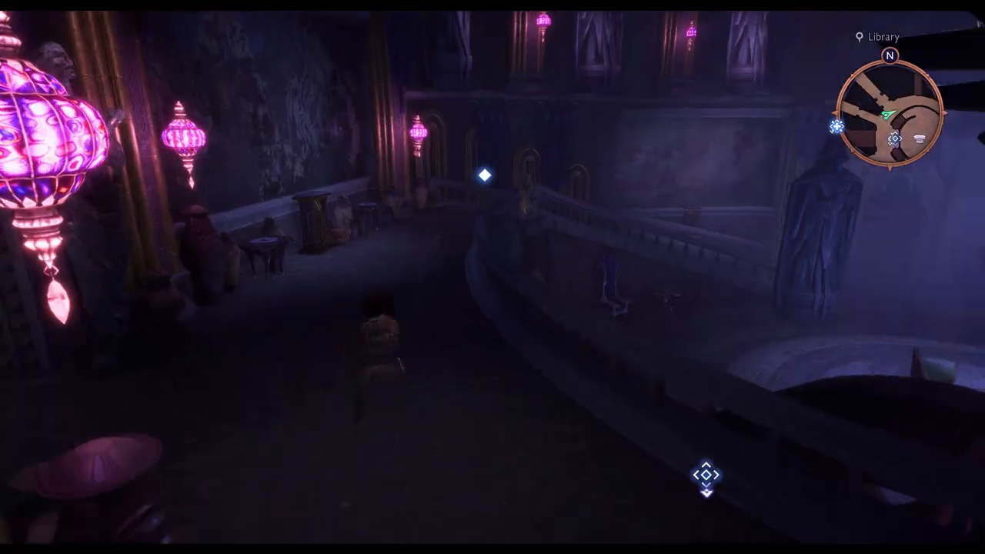
{"action": "key", "text": "w"}
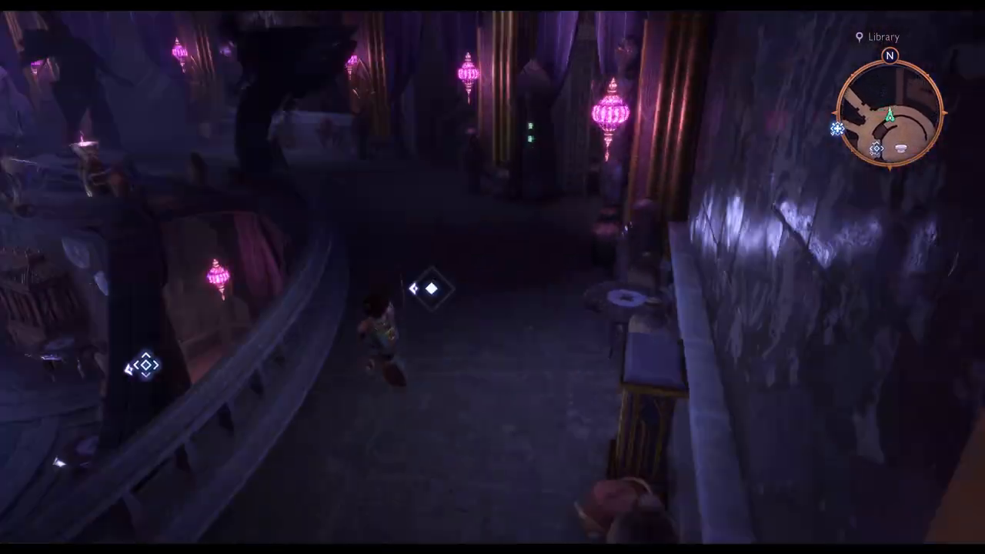
{"action": "key", "text": "d"}
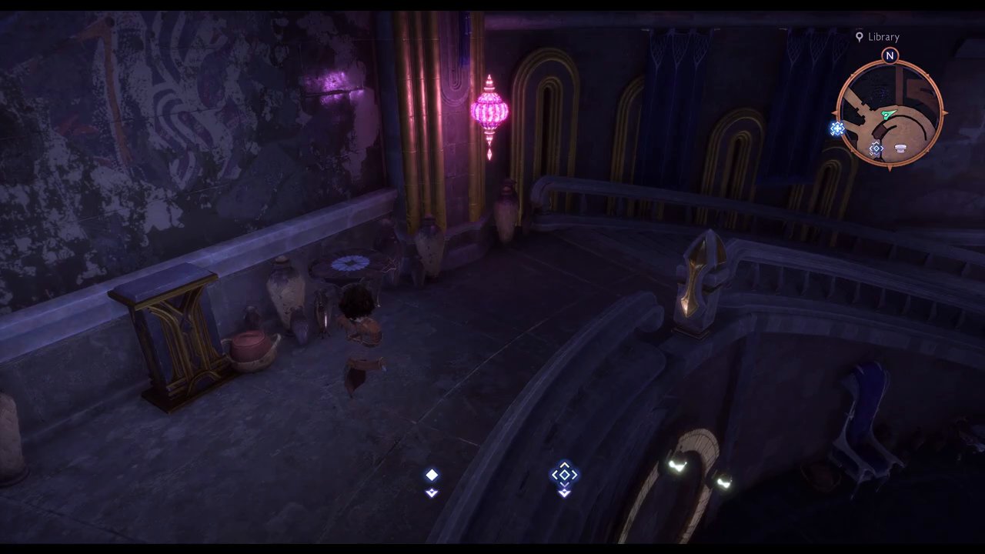
Switch back to Frosty Editor and check the references of the panopoly_rgzmesh, RGZ_CLOTH_ASSET and panopoly_RGZ_CLOTHBLUEPRINT petra assets
{"action": "key", "text": "alt+Tab"}
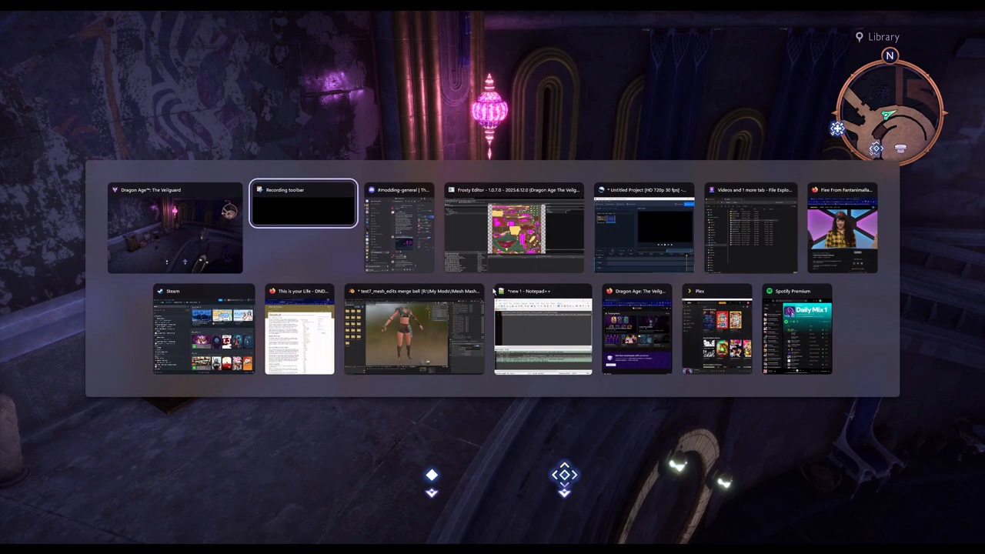
{"action": "left_click", "coordinate": [398, 246]}
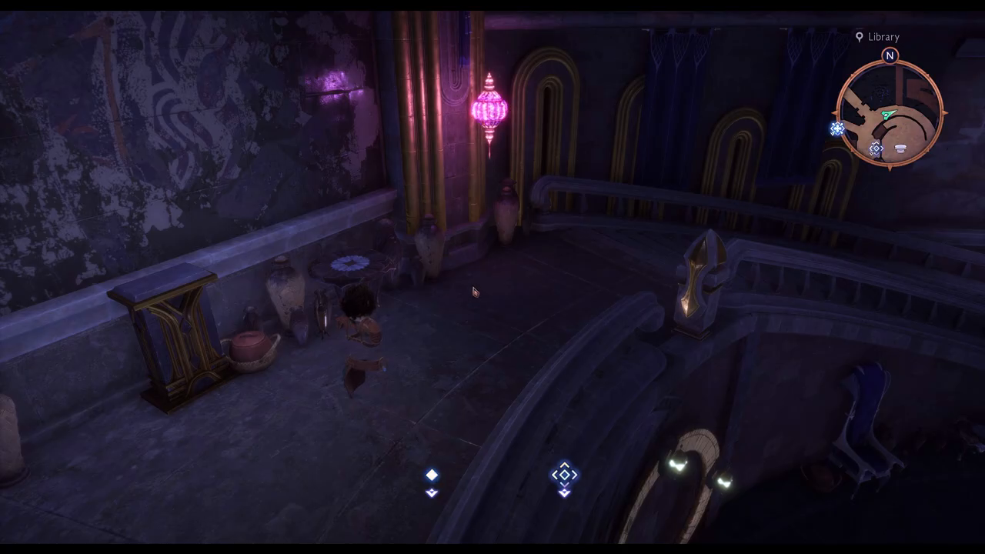
{"action": "key", "text": "alt+Tab"}
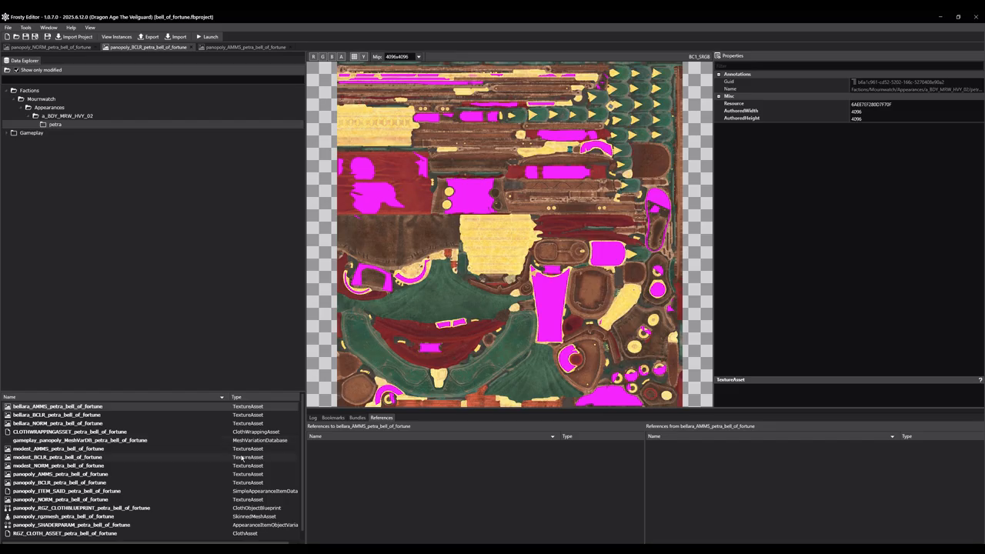
{"action": "scroll", "coordinate": [207, 476], "scroll_direction": "down", "scroll_amount": 1}
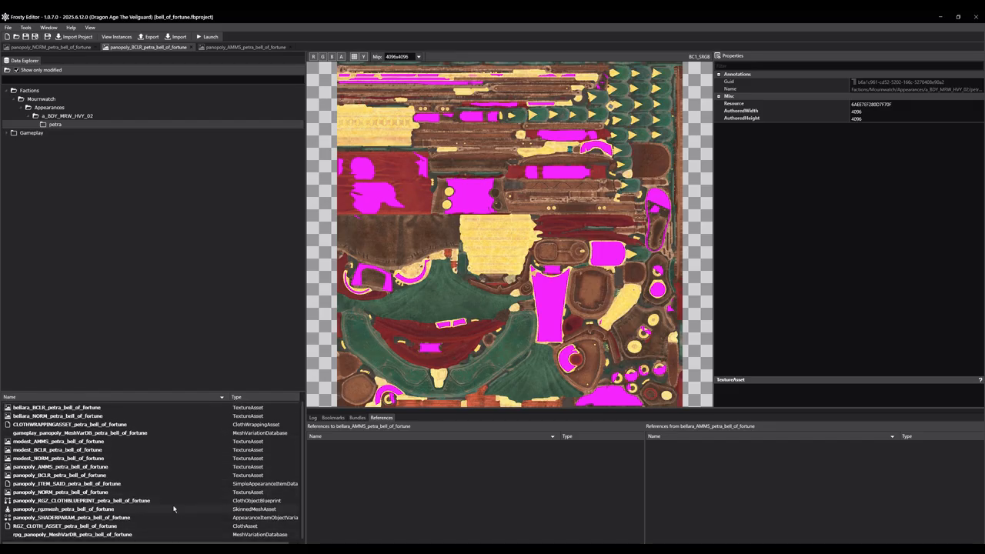
{"action": "left_click", "coordinate": [173, 509]}
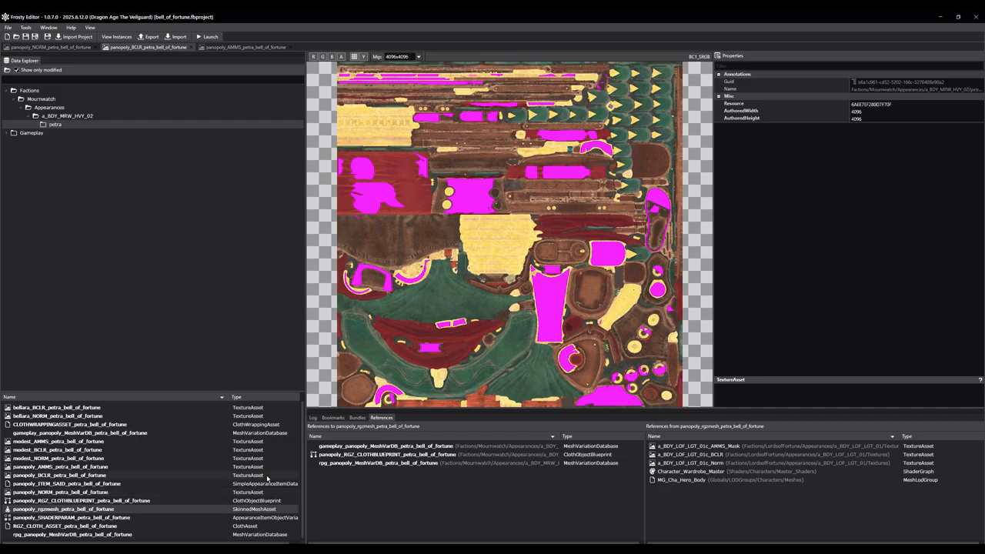
{"action": "left_click", "coordinate": [240, 527]}
{"action": "left_click", "coordinate": [244, 501]}
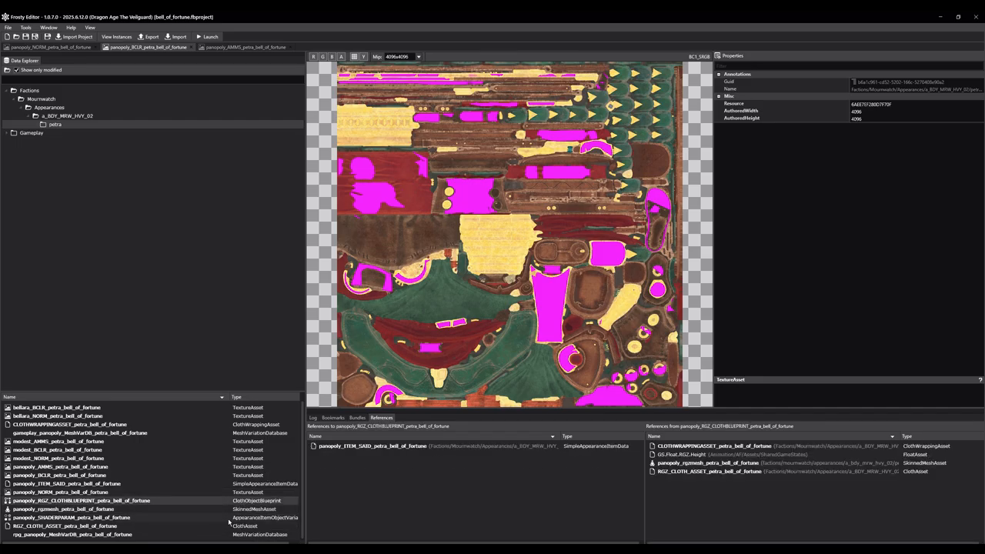
Sort the petra assets by type and check the references of panopoly_SHADERPARAM_petra_bell_of_fortune
{"action": "left_click", "coordinate": [242, 397]}
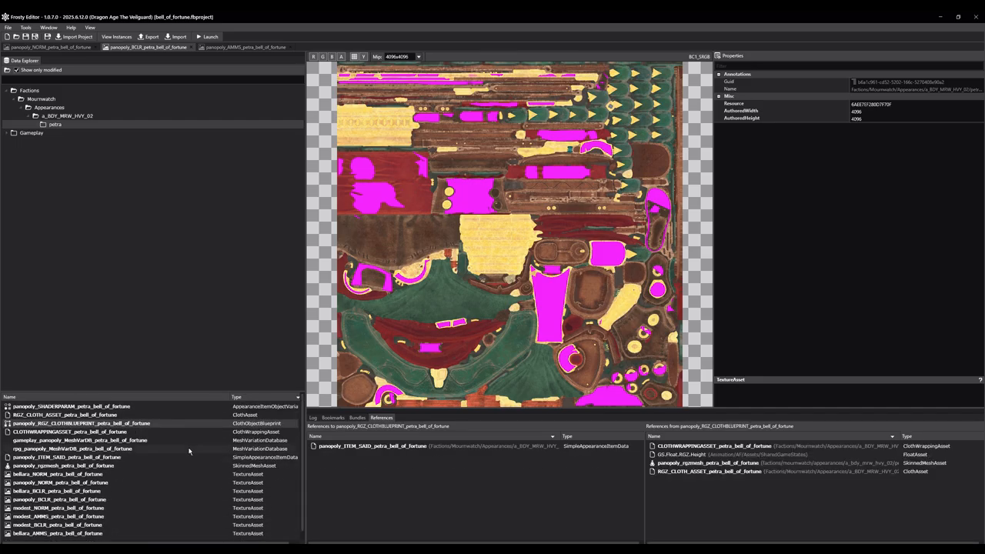
{"action": "left_click", "coordinate": [77, 408]}
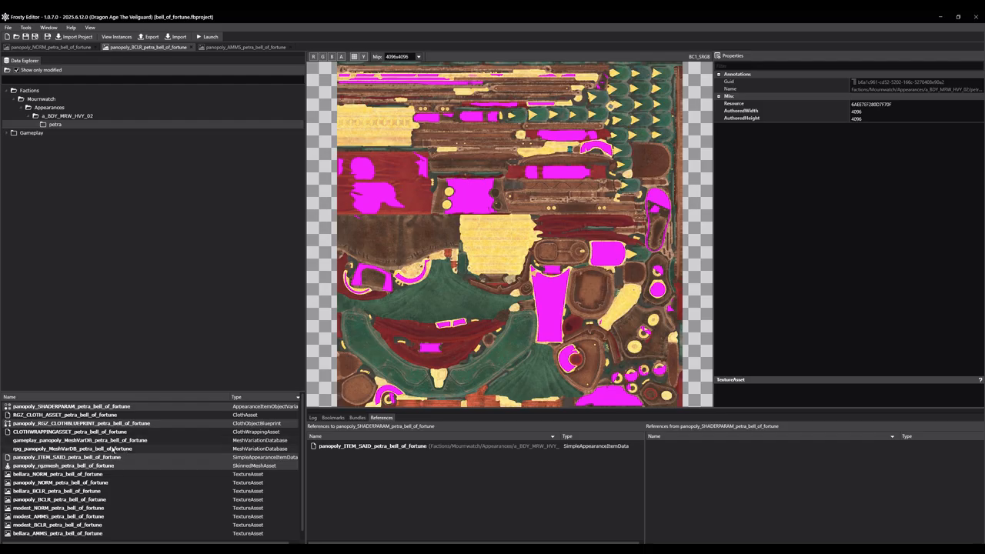
{"action": "left_click", "coordinate": [273, 439]}
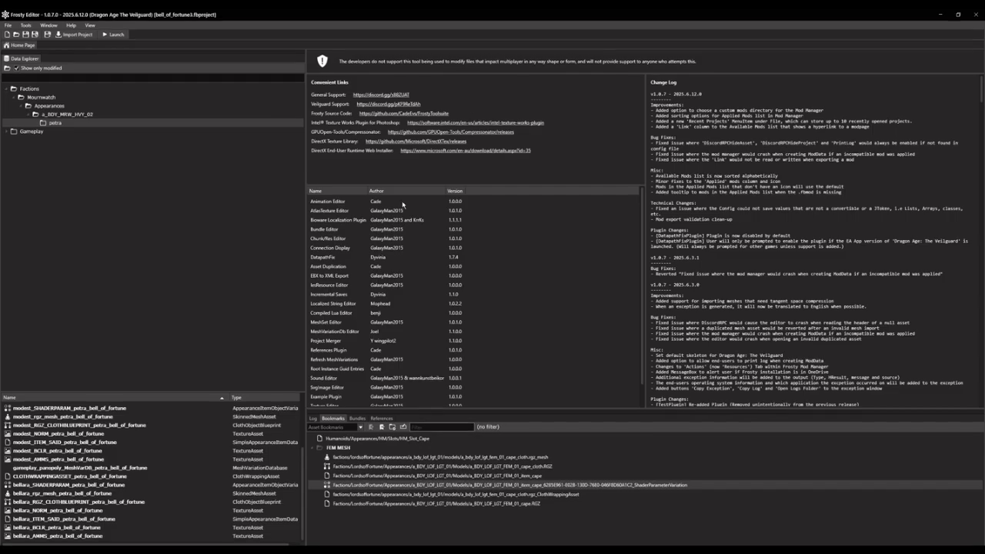
Import the bells FBX from the edited meshes folder into bellara_rgz_mesh_petra_bell_of_fortune using RGZ_skeleton
{"action": "double_click", "coordinate": [42, 499]}
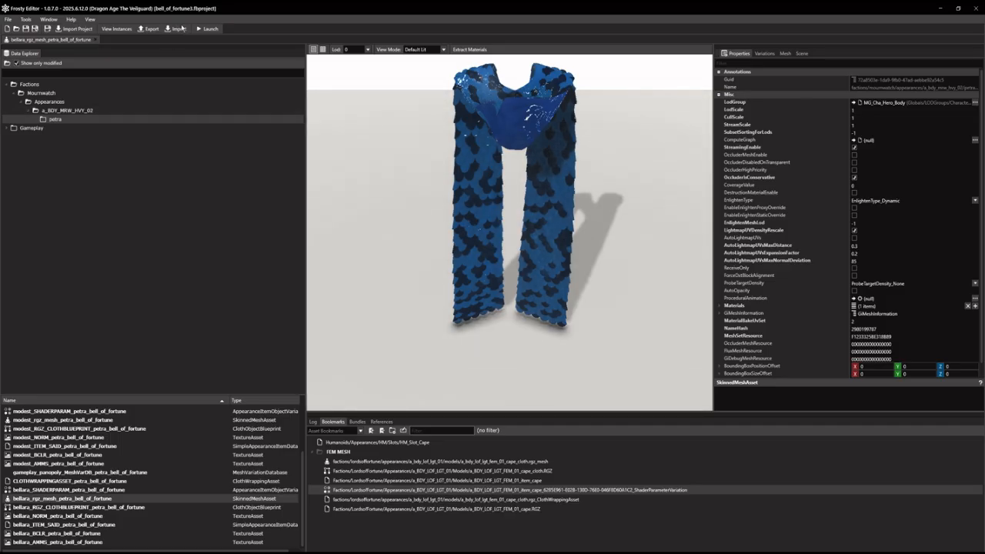
{"action": "left_click", "coordinate": [179, 29]}
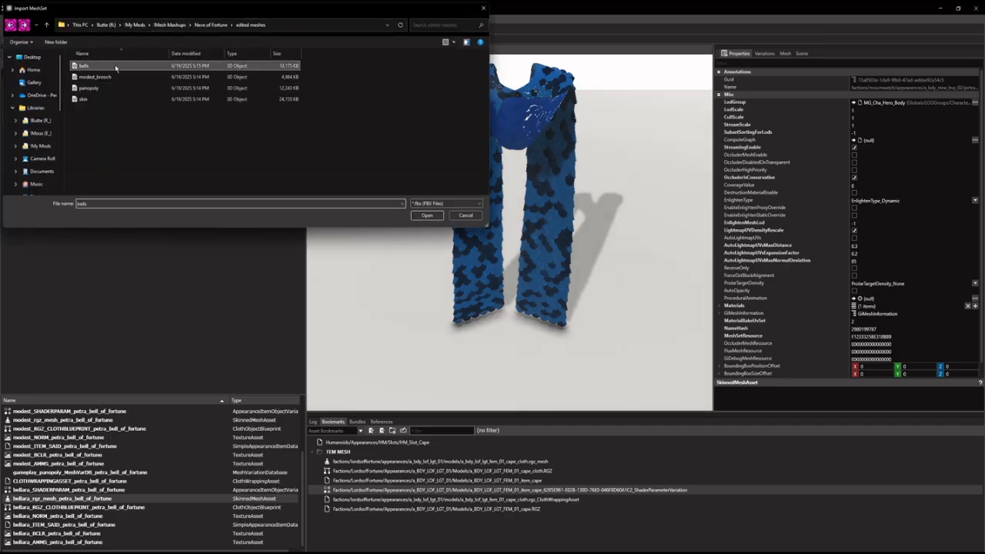
{"action": "left_click", "coordinate": [116, 67]}
{"action": "left_click", "coordinate": [426, 216]}
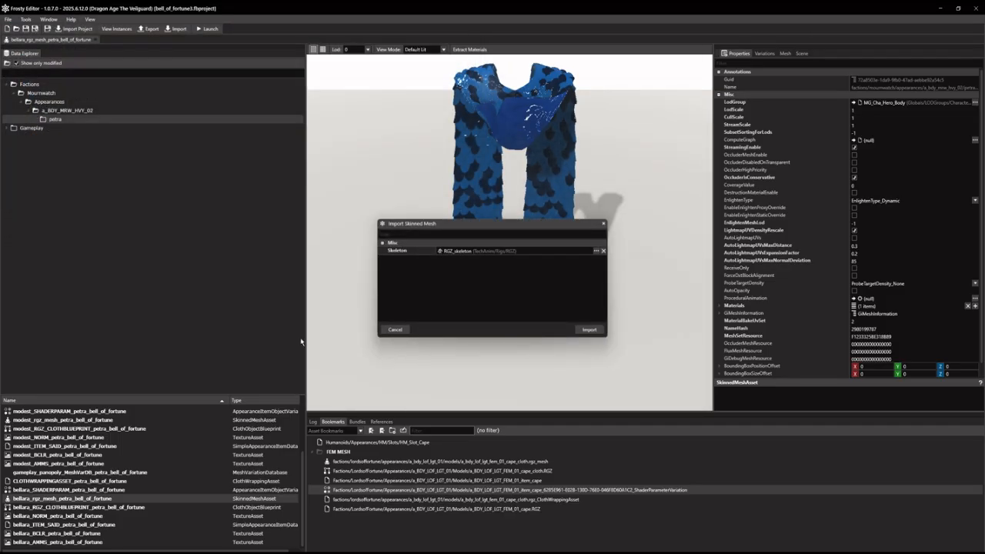
{"action": "left_click", "coordinate": [589, 331]}
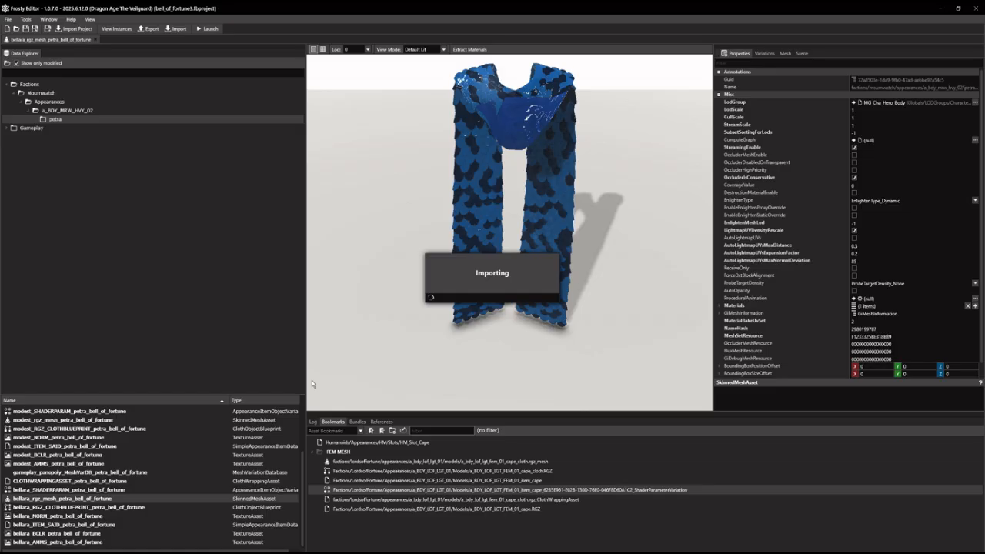
Assign bellara_rgz_mesh_petra_bell_of_fortune as the Mesh in the Object of bellara_RGZ_CLOTHBLUEPRINT_petra_bell_of_fortune
{"action": "double_click", "coordinate": [112, 508]}
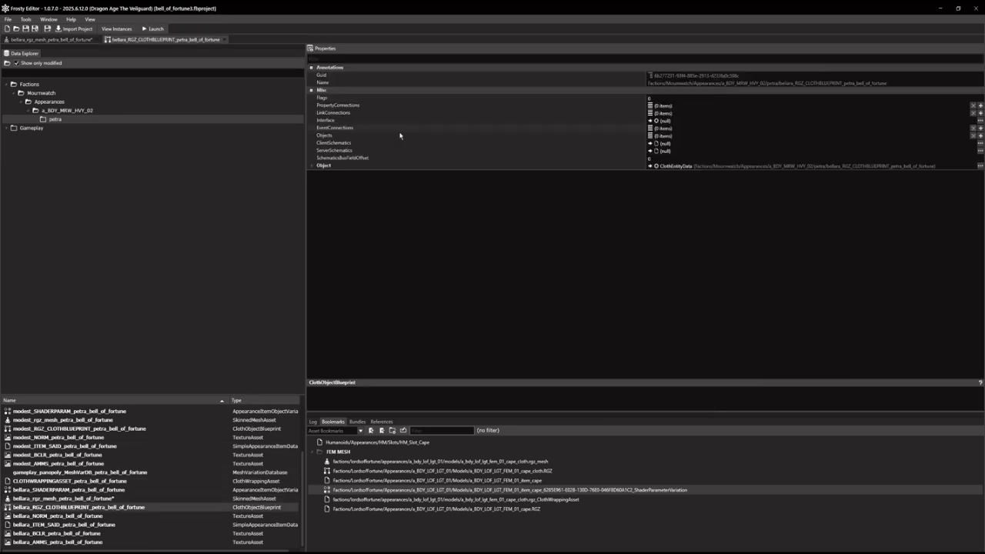
{"action": "left_click", "coordinate": [311, 166]}
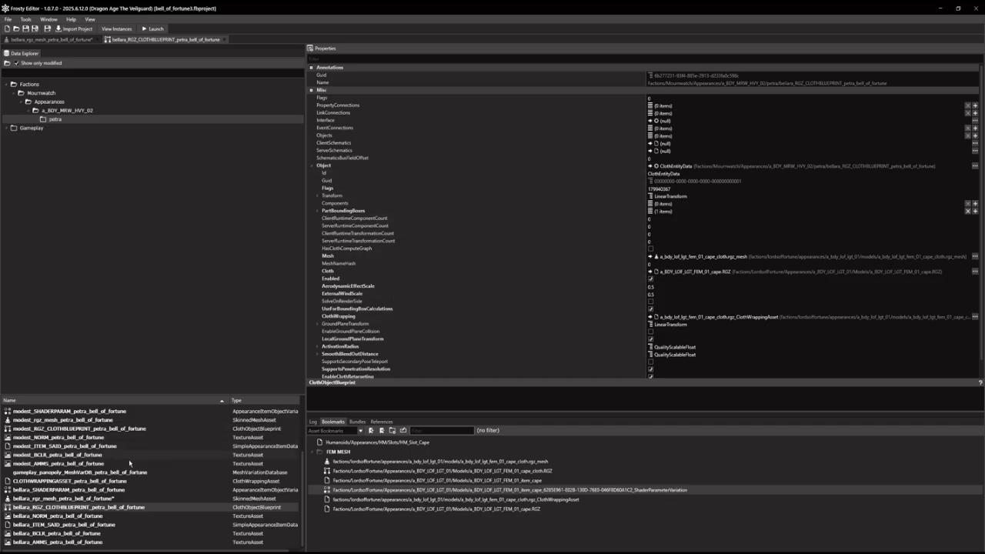
{"action": "left_click", "coordinate": [104, 499]}
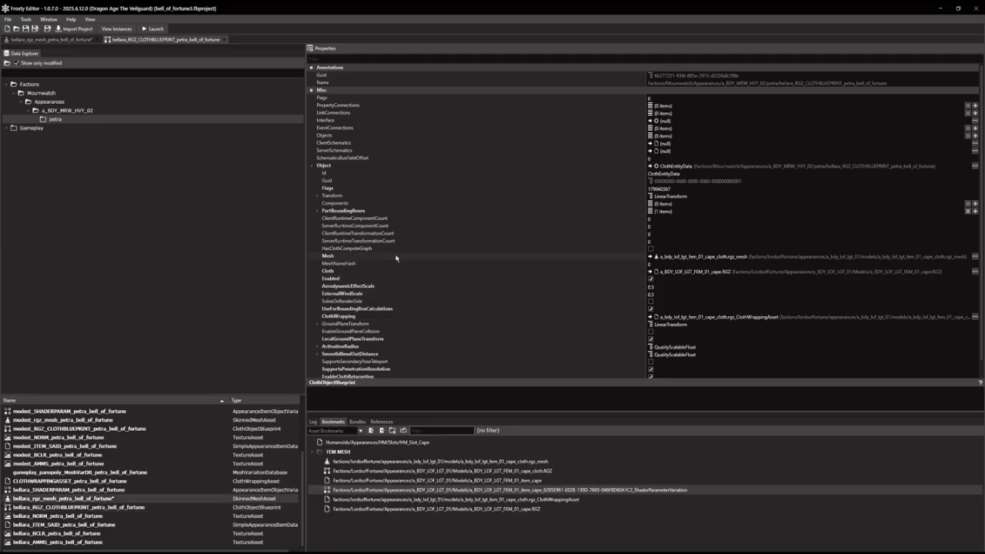
{"action": "left_click", "coordinate": [650, 256]}
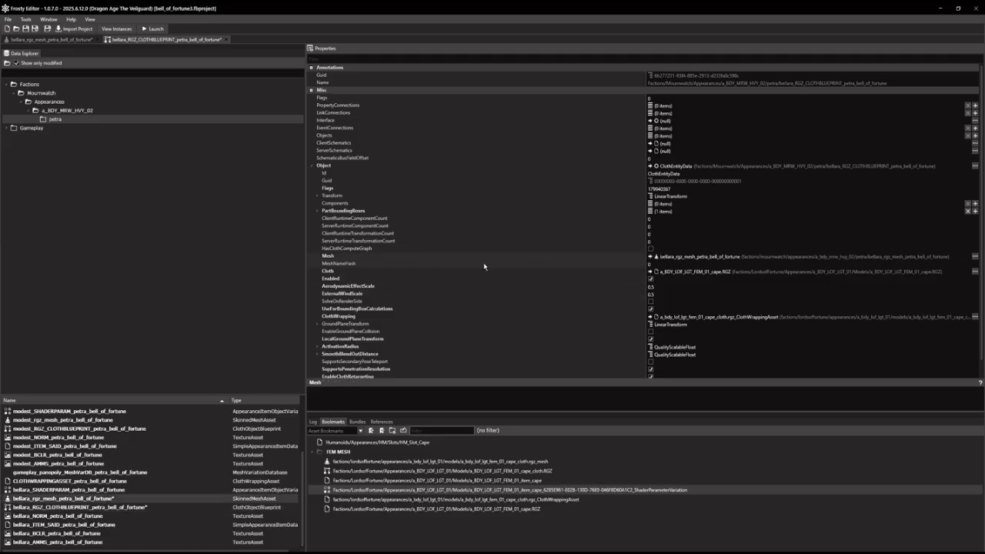
{"action": "scroll", "coordinate": [89, 458], "scroll_direction": "up", "scroll_amount": 3}
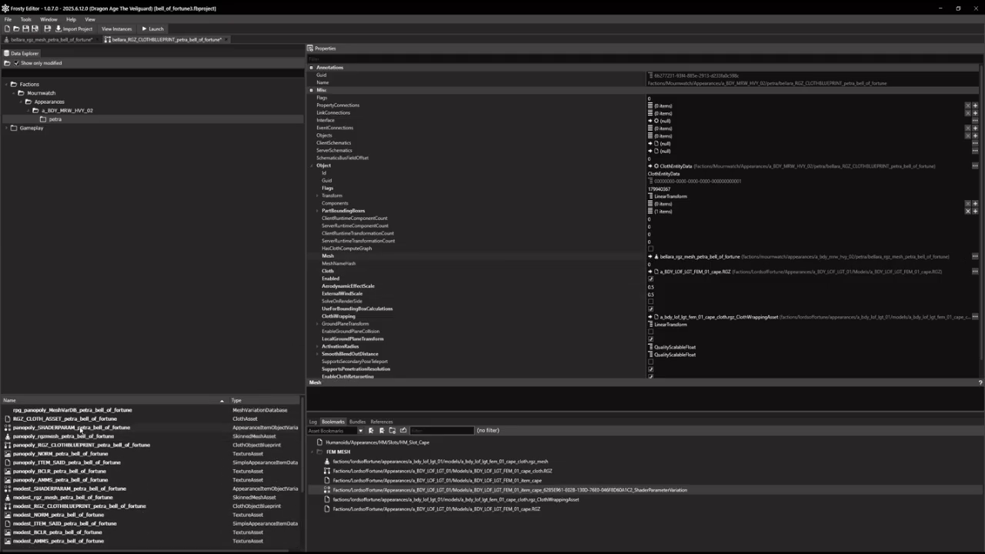
Assign RGZ_CLOTH_ASSET_petra_bell_of_fortune as the blueprint's Cloth, and try to assign CLOTHWRAPPINGASSET_petra_bell_of_fortune as its ClothWrapping
{"action": "left_click", "coordinate": [78, 419]}
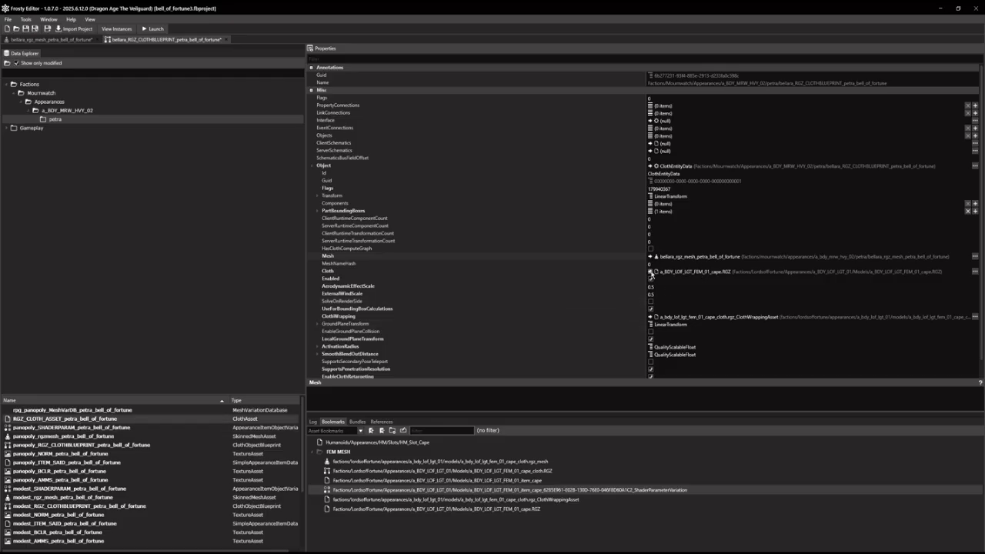
{"action": "left_click", "coordinate": [651, 273]}
{"action": "scroll", "coordinate": [88, 490], "scroll_direction": "down", "scroll_amount": 3}
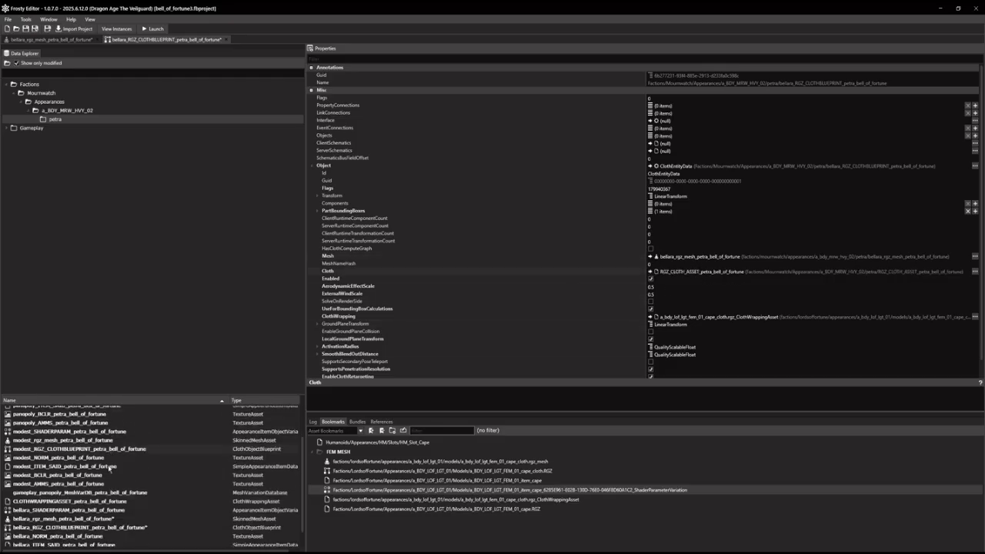
{"action": "left_click", "coordinate": [80, 481]}
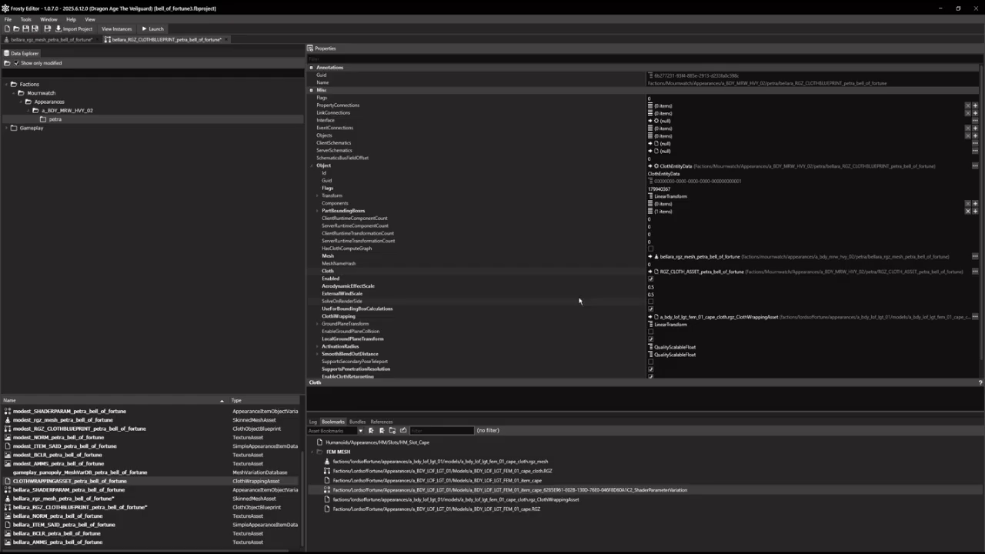
{"action": "left_click", "coordinate": [650, 316]}
Turn off Enabled for the bellara cloth entity and set its ActivationRadius to 0 for Low, Medium, High and Ultra
{"action": "left_click", "coordinate": [651, 280]}
{"action": "scroll", "coordinate": [510, 301], "scroll_direction": "down", "scroll_amount": 1}
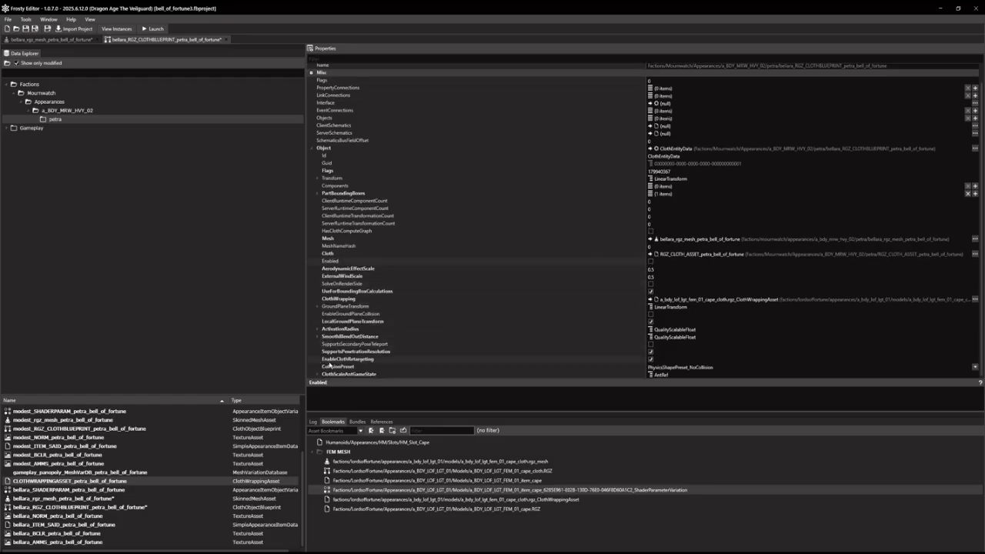
{"action": "double_click", "coordinate": [337, 330]}
{"action": "double_click", "coordinate": [339, 367]}
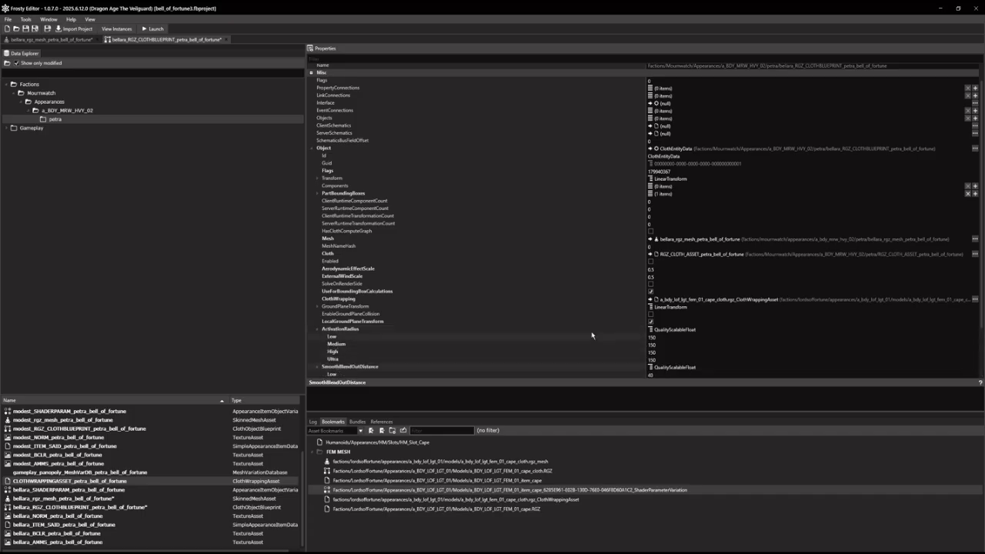
{"action": "double_click", "coordinate": [666, 338]}
{"action": "type", "text": "0"}
{"action": "left_click", "coordinate": [661, 345]}
{"action": "type", "text": "0"}
{"action": "double_click", "coordinate": [662, 353]}
{"action": "type", "text": "0"}
{"action": "double_click", "coordinate": [663, 361]}
{"action": "type", "text": "0"}
Set the SmoothBlendOutDistance to 0 for Low, Medium, High and Ultra, and save the project
{"action": "scroll", "coordinate": [664, 338], "scroll_direction": "down", "scroll_amount": 3}
{"action": "double_click", "coordinate": [664, 331]}
{"action": "type", "text": "0"}
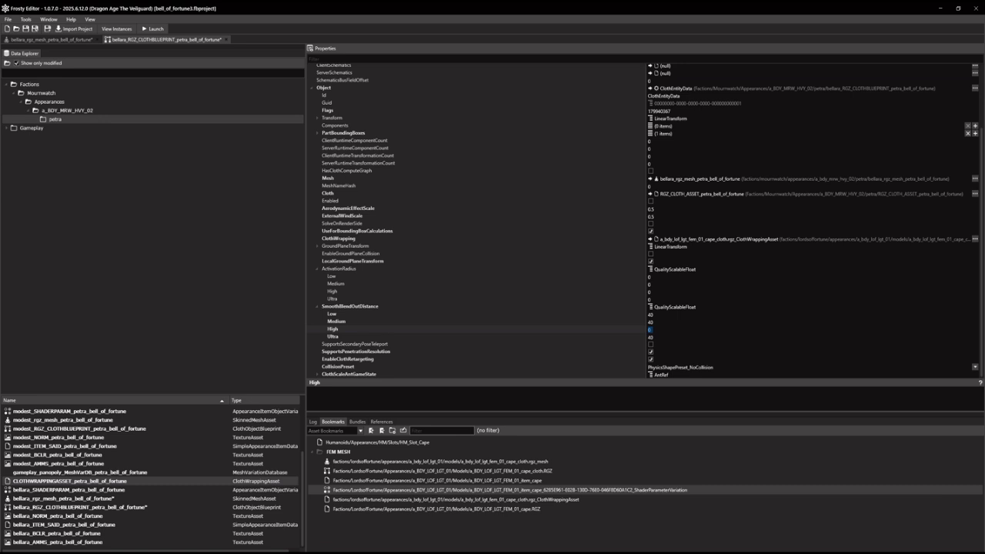
{"action": "double_click", "coordinate": [664, 338]}
{"action": "type", "text": "0"}
{"action": "double_click", "coordinate": [664, 323]}
{"action": "type", "text": "0"}
{"action": "double_click", "coordinate": [667, 314]}
{"action": "type", "text": "0"}
{"action": "key", "text": "ctrl+s"}
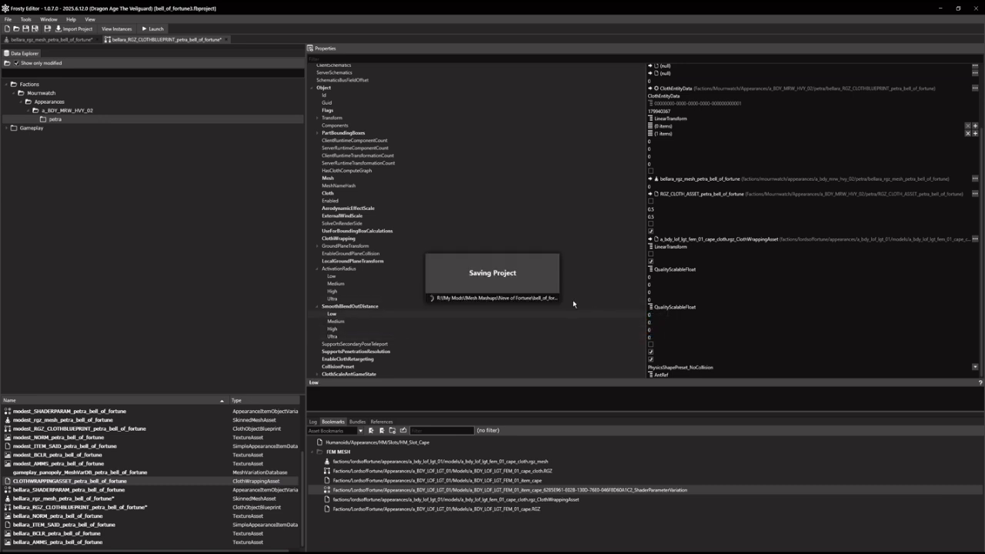
Inspect the properties of CLOTHWRAPPINGASSET_petra_bell_of_fortune and close the asset
{"action": "left_click", "coordinate": [91, 489]}
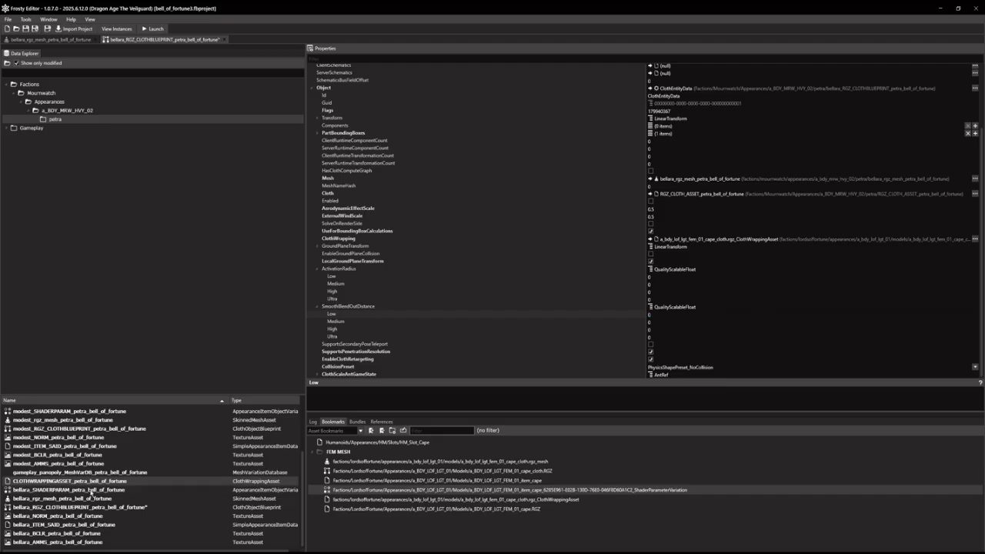
{"action": "double_click", "coordinate": [90, 481]}
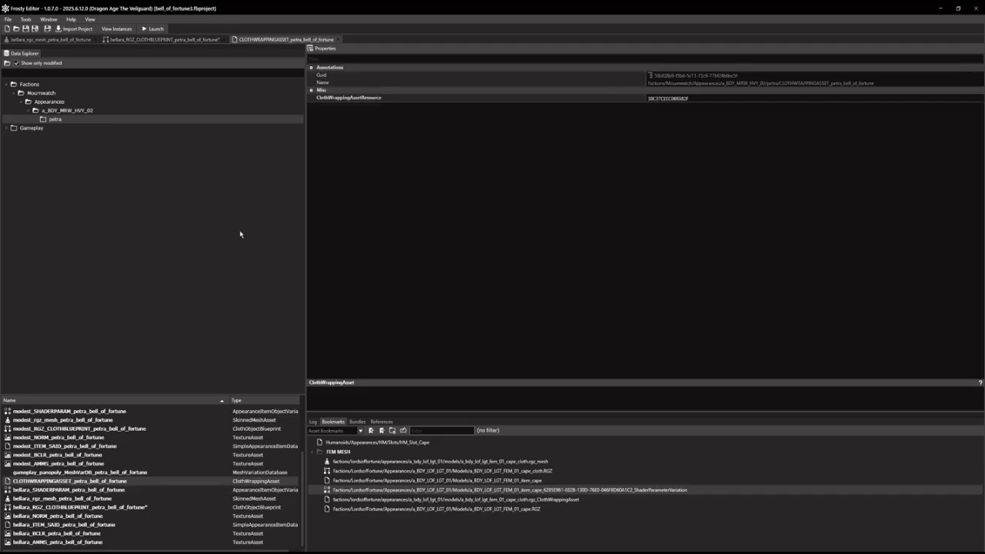
{"action": "left_click", "coordinate": [340, 40]}
{"action": "left_click", "coordinate": [108, 493]}
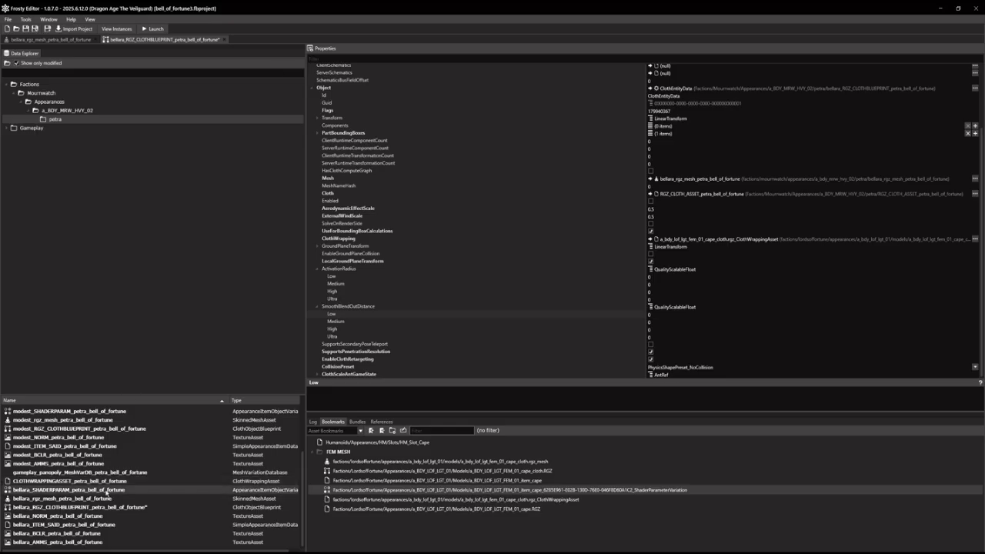
{"action": "double_click", "coordinate": [108, 493]}
{"action": "left_click", "coordinate": [669, 100]}
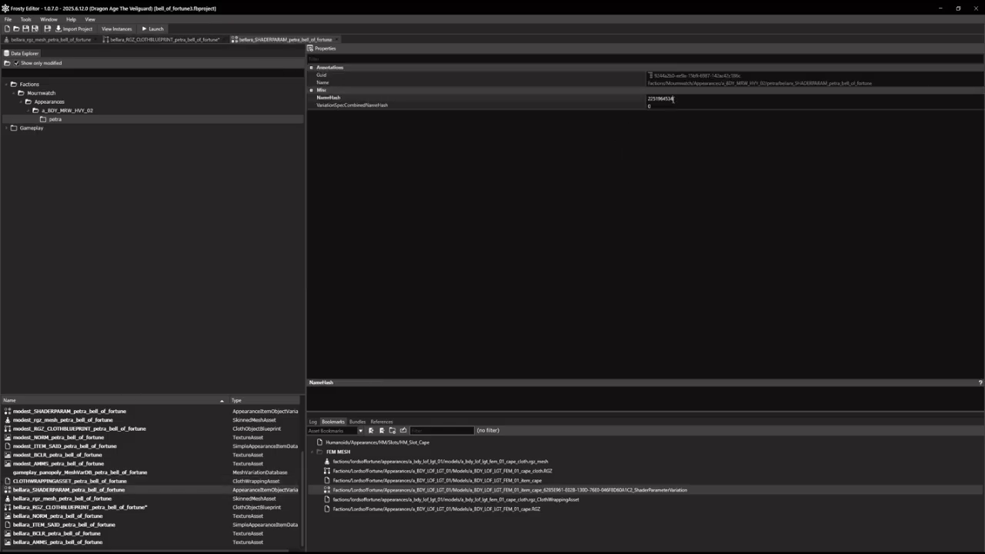
{"action": "left_click_drag", "start_coordinate": [675, 100], "coordinate": [663, 101]}
{"action": "type", "text": "694"}
{"action": "left_click", "coordinate": [665, 105]}
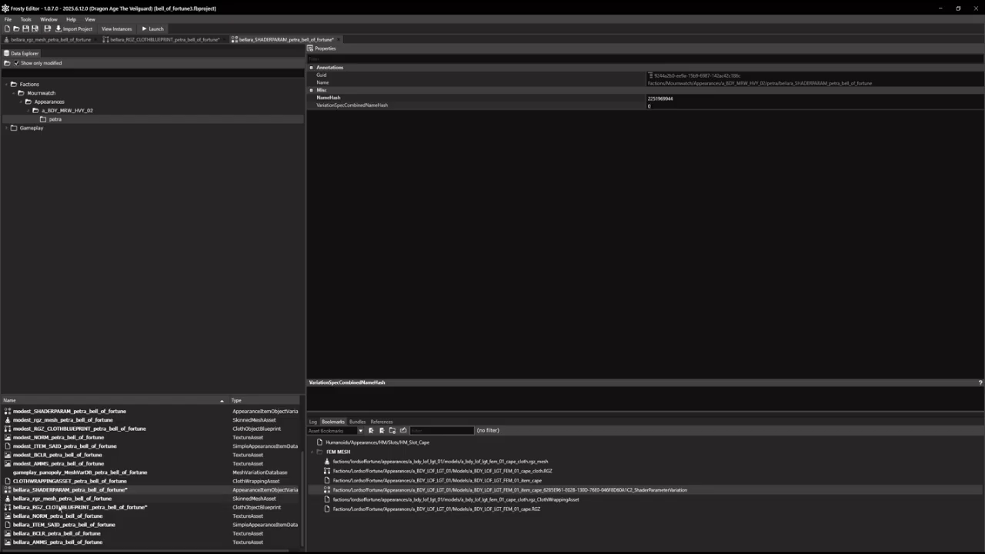
Import f_BEL_BDY_Bellara_01a_NORM from the original textures folder into bellara_NORM_petra_bell_of_fortune
{"action": "left_click", "coordinate": [55, 518]}
{"action": "double_click", "coordinate": [55, 519]}
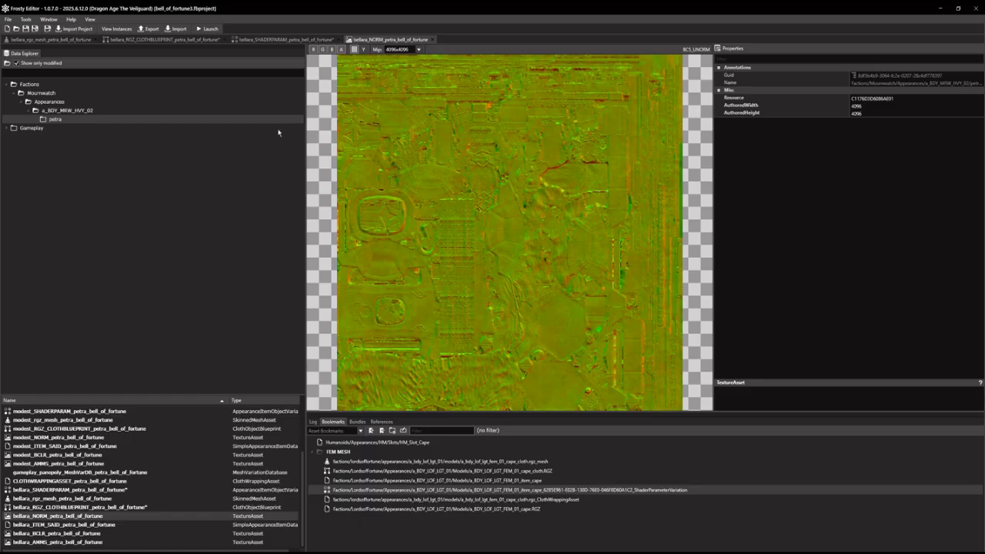
{"action": "left_click", "coordinate": [176, 28]}
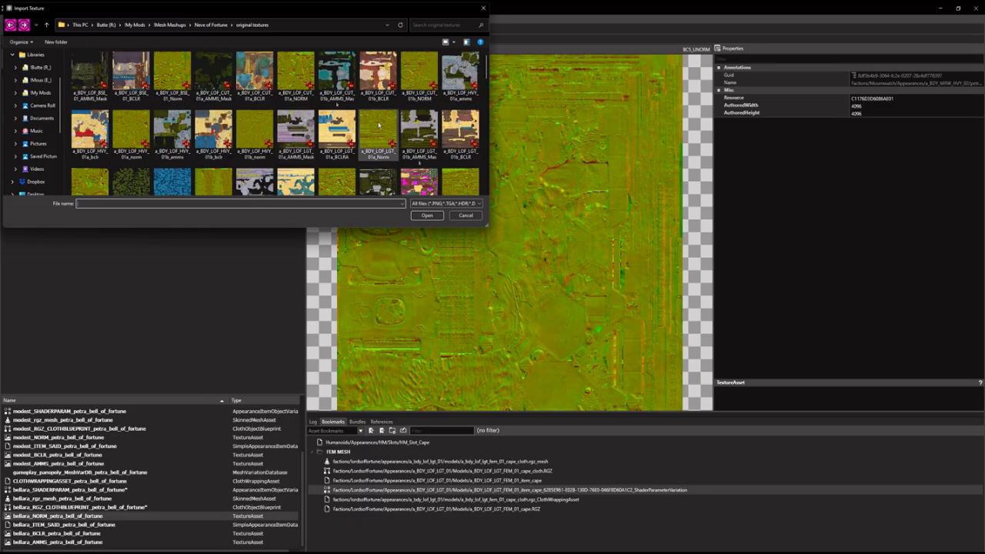
{"action": "scroll", "coordinate": [379, 126], "scroll_direction": "down", "scroll_amount": 2}
{"action": "scroll", "coordinate": [378, 125], "scroll_direction": "down", "scroll_amount": 1}
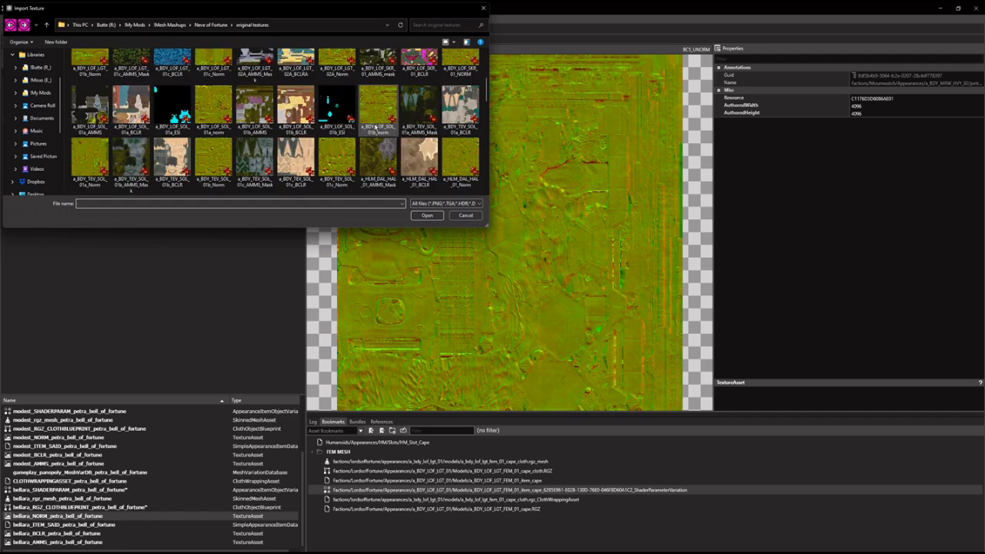
{"action": "scroll", "coordinate": [376, 127], "scroll_direction": "down", "scroll_amount": 1}
{"action": "scroll", "coordinate": [312, 145], "scroll_direction": "down", "scroll_amount": 5}
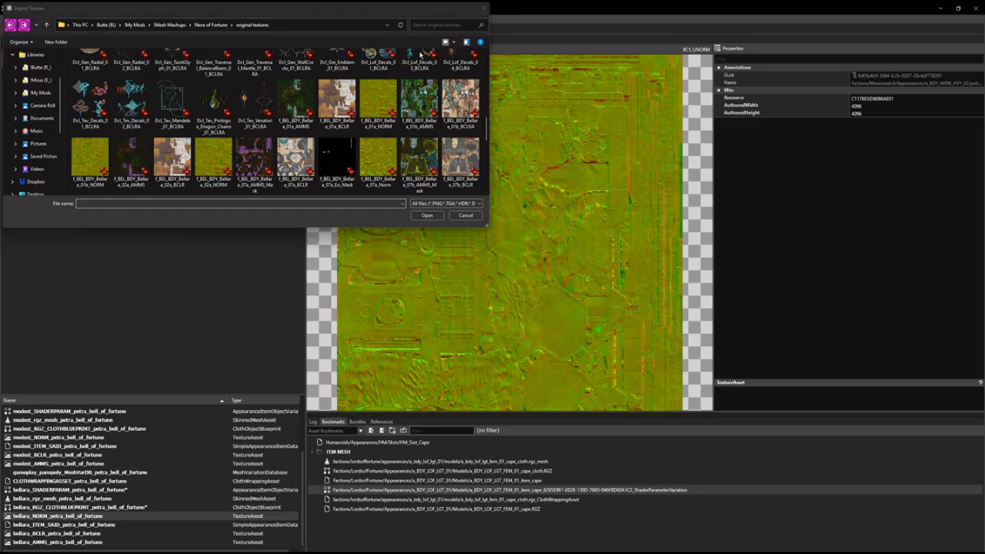
{"action": "left_click", "coordinate": [91, 171]}
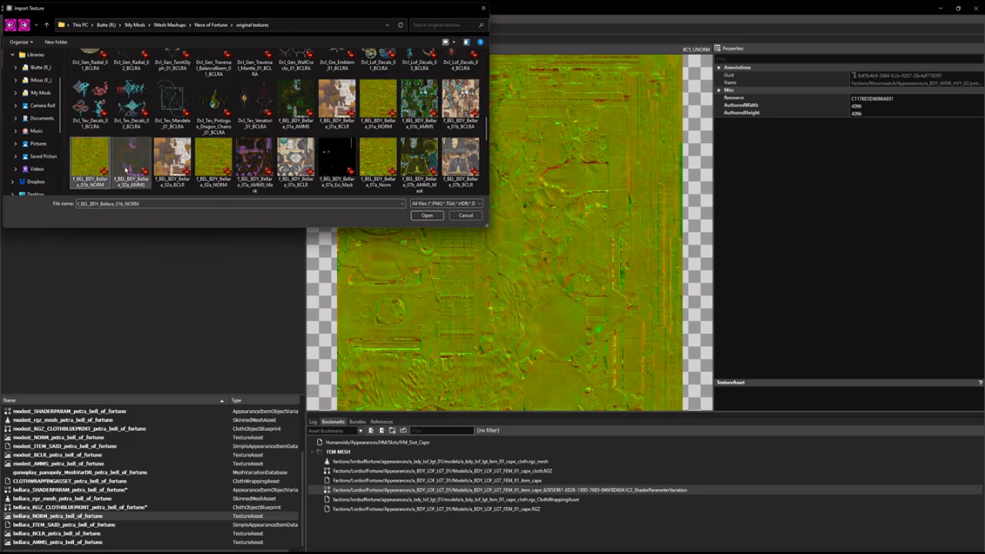
{"action": "left_click", "coordinate": [379, 104]}
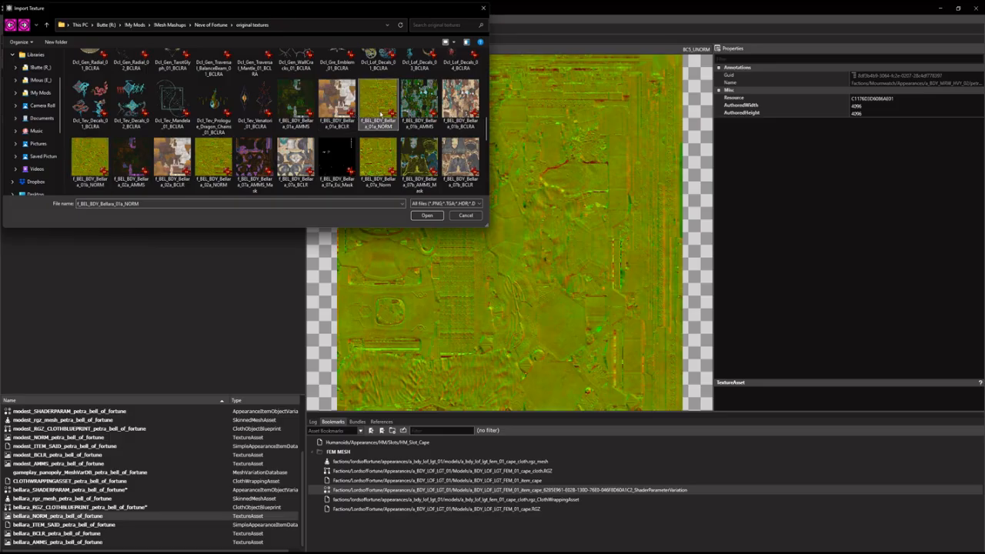
{"action": "left_click", "coordinate": [427, 217]}
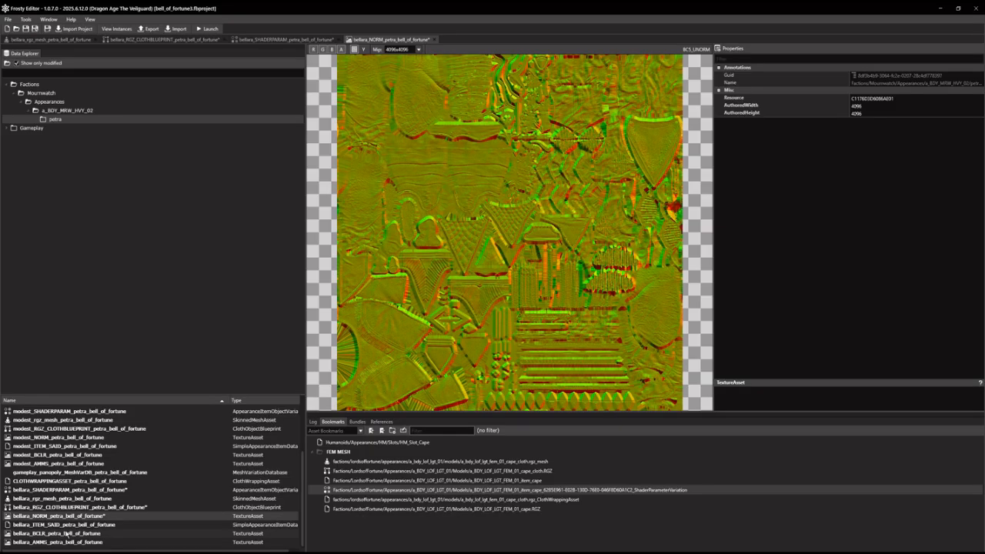
Import f_BEL_BDY_Bellara_02a_BCLR from the original textures folder into bellara_BCLR_petra_bell_of_fortune
{"action": "double_click", "coordinate": [67, 533]}
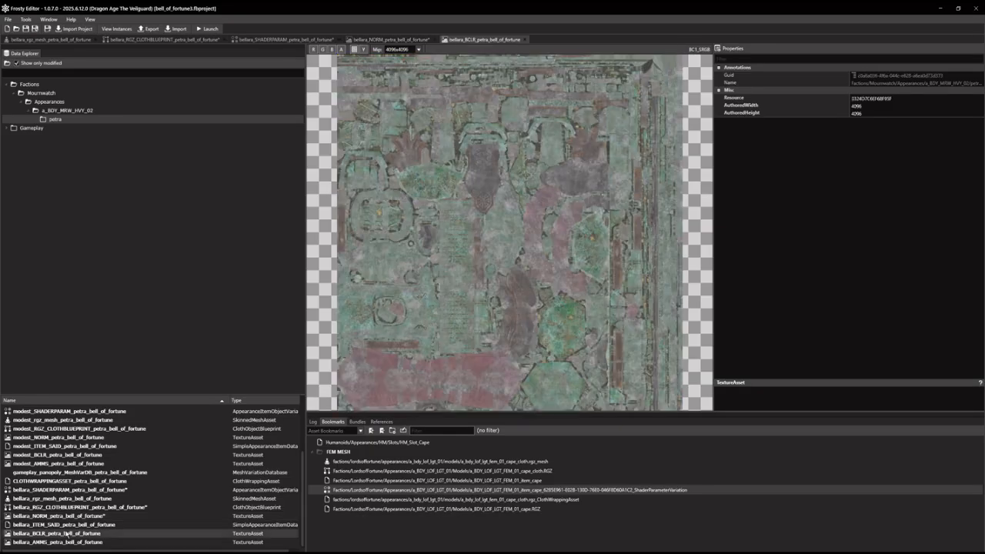
{"action": "left_click", "coordinate": [178, 28]}
{"action": "scroll", "coordinate": [178, 146], "scroll_direction": "down", "scroll_amount": 1}
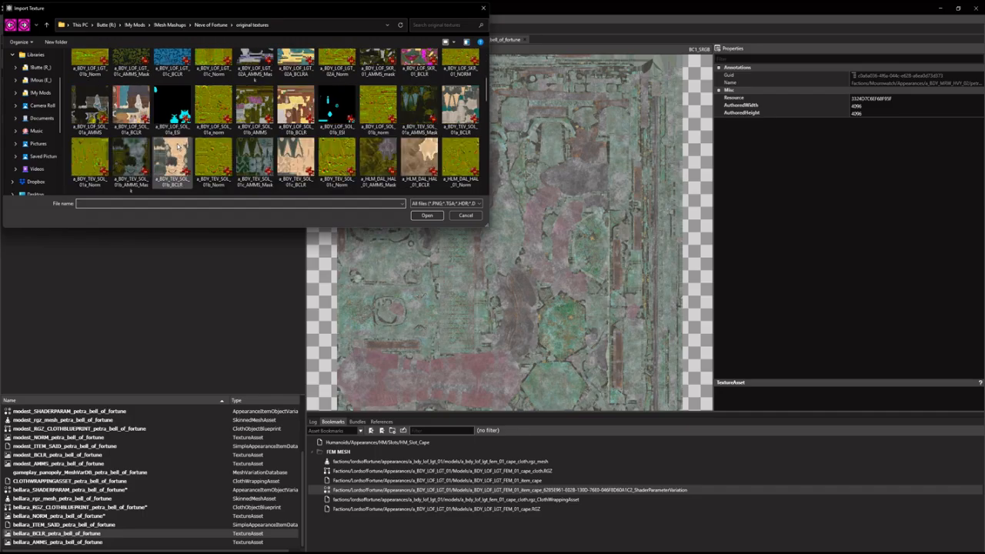
{"action": "scroll", "coordinate": [176, 148], "scroll_direction": "down", "scroll_amount": 5}
{"action": "scroll", "coordinate": [173, 163], "scroll_direction": "down", "scroll_amount": 3}
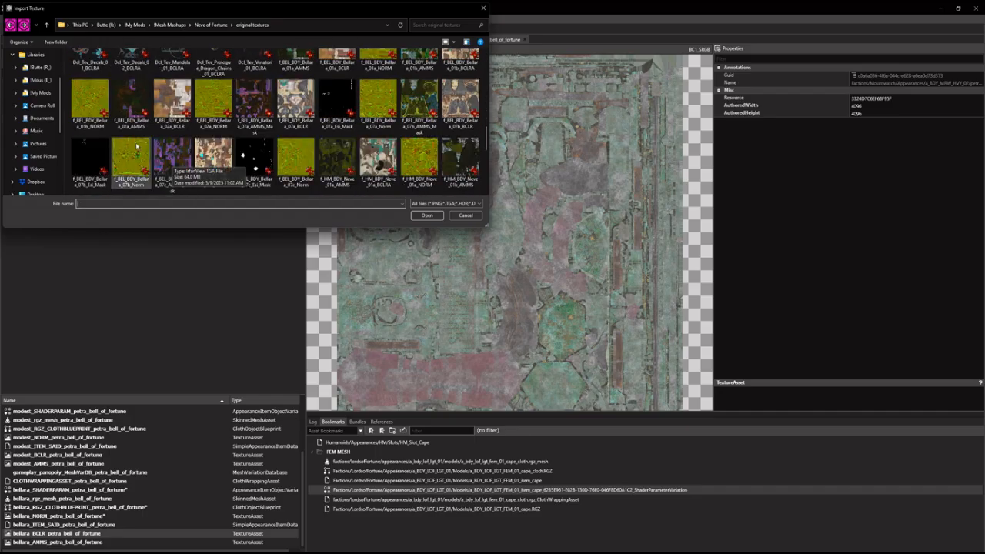
{"action": "left_click", "coordinate": [181, 108]}
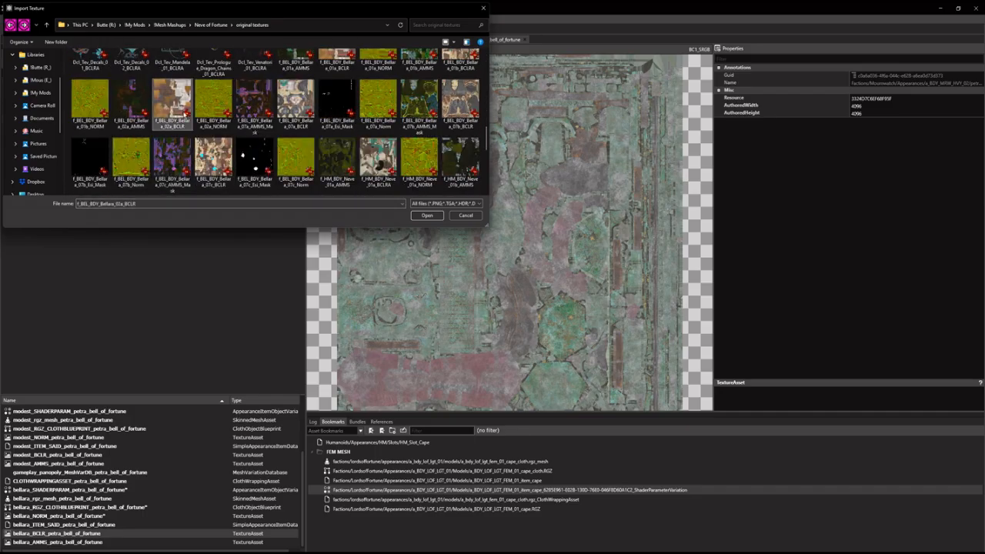
{"action": "scroll", "coordinate": [204, 108], "scroll_direction": "up", "scroll_amount": 1}
{"action": "left_click", "coordinate": [428, 215]}
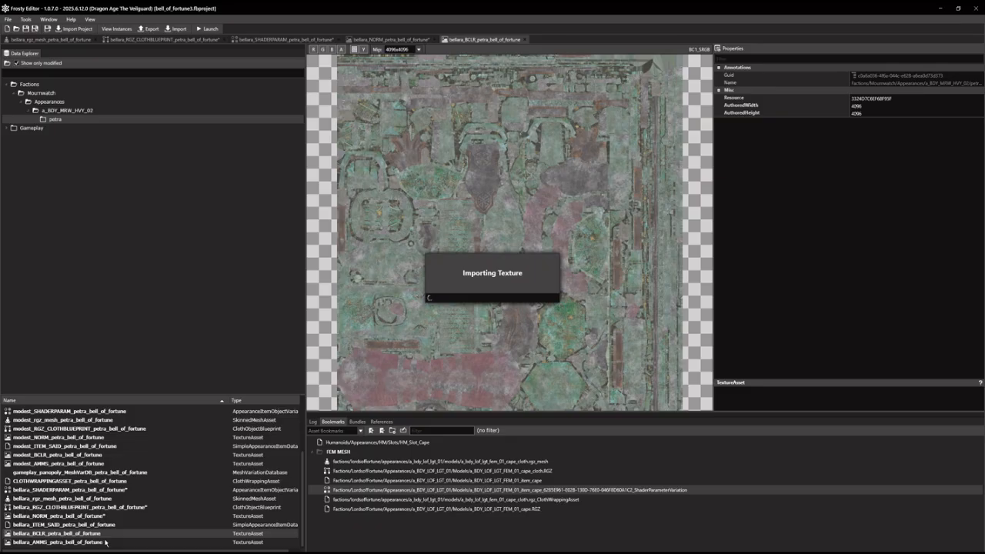
Import f_BEL_BDY_Bellara_01a_AMMS from the original textures folder into bellara_AMMS_petra_bell_of_fortune
{"action": "double_click", "coordinate": [106, 543]}
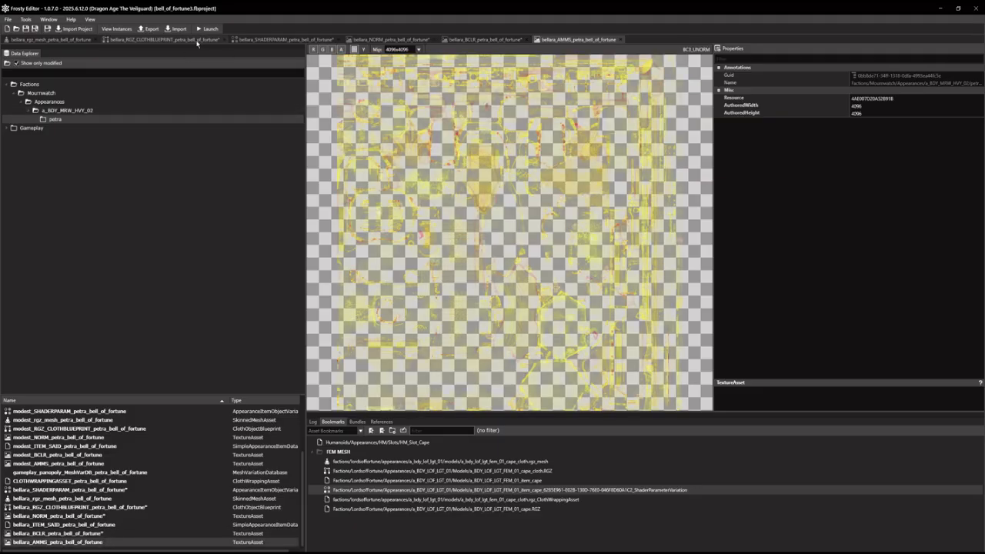
{"action": "left_click", "coordinate": [167, 34]}
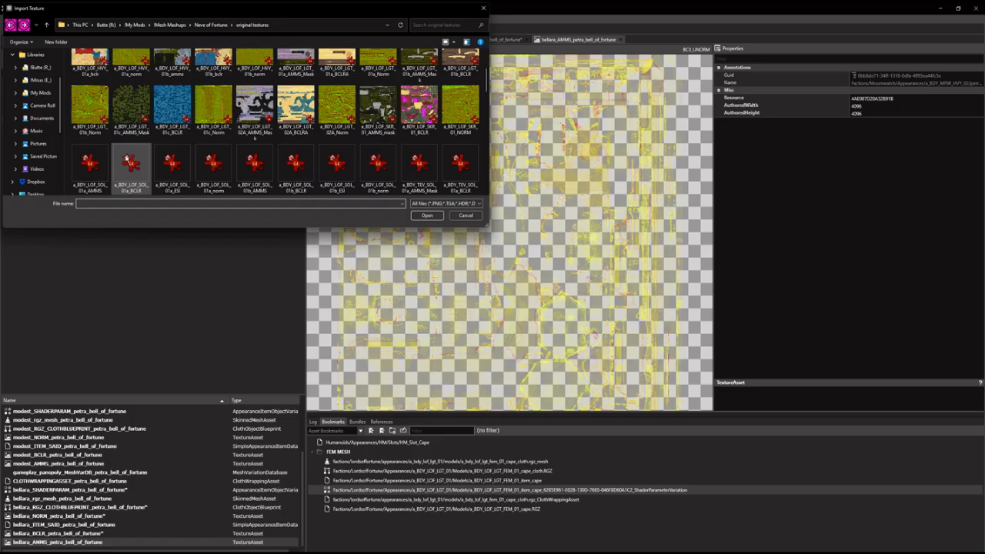
{"action": "scroll", "coordinate": [127, 160], "scroll_direction": "down", "scroll_amount": 5}
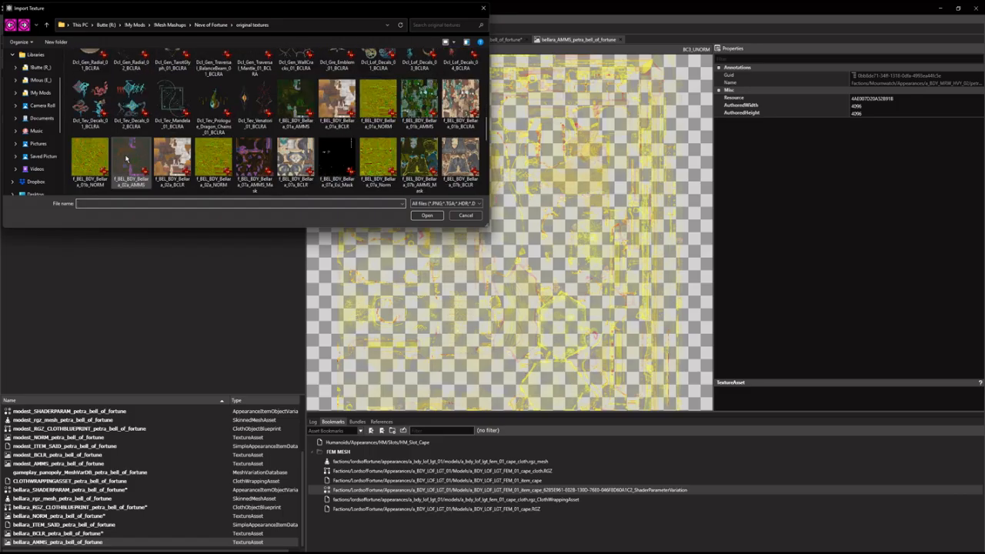
{"action": "left_click", "coordinate": [411, 112]}
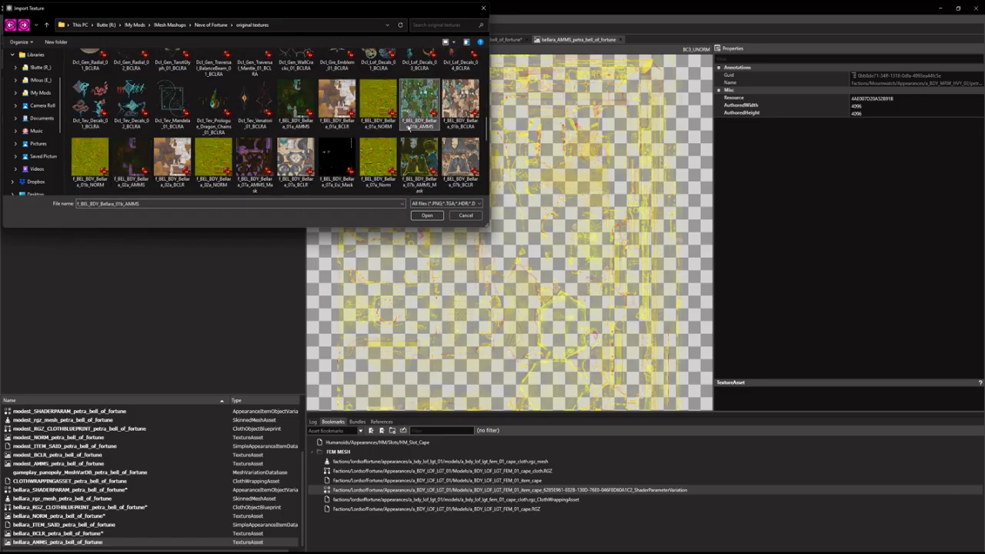
{"action": "left_click", "coordinate": [299, 116]}
{"action": "left_click", "coordinate": [425, 216]}
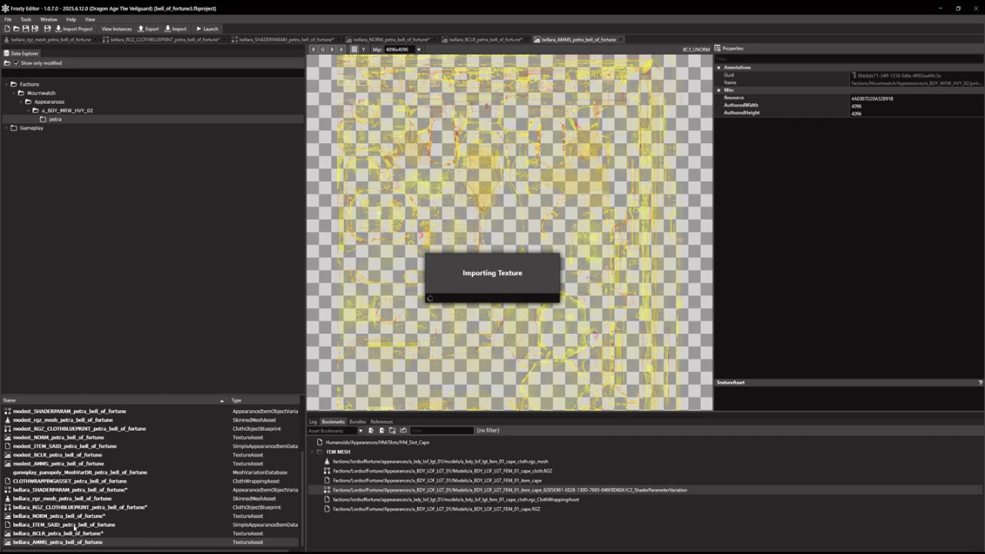
In bellara_ITEM_SAID_petra_bell_of_fortune, assign bellara_RGZ_CLOTHBLUEPRINT as the Blueprint and bellara_SHADERPARAM as the Variation, and save the project
{"action": "double_click", "coordinate": [75, 525]}
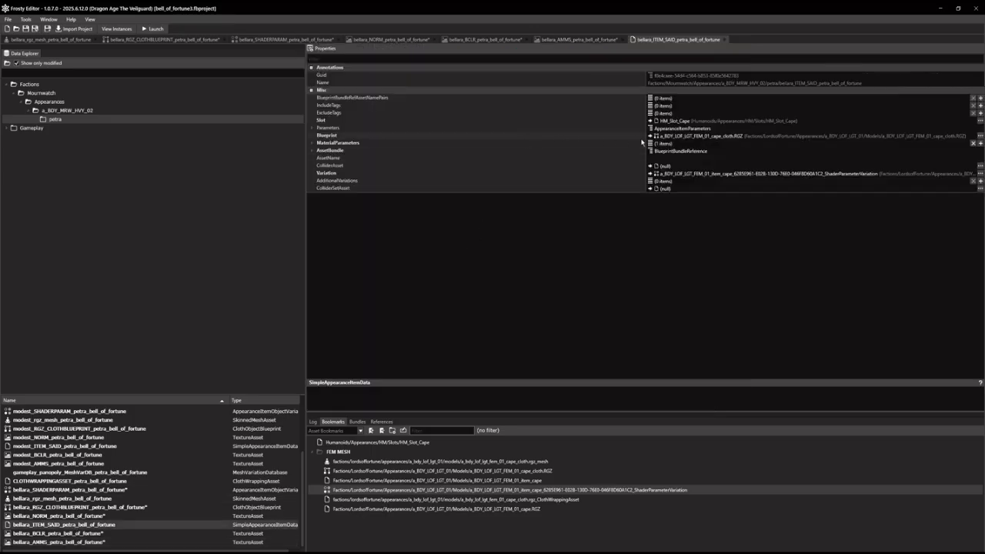
{"action": "left_click", "coordinate": [161, 509]}
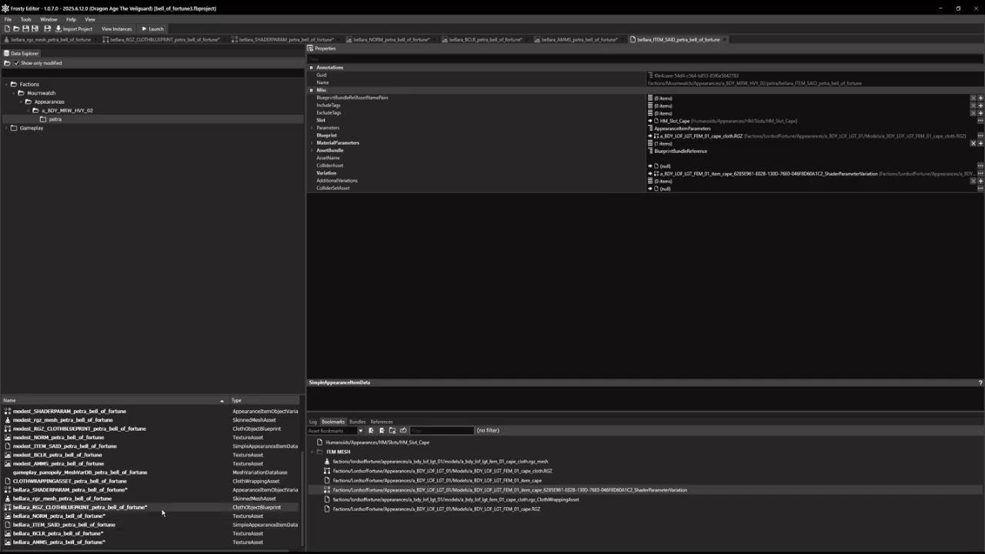
{"action": "left_click", "coordinate": [650, 137]}
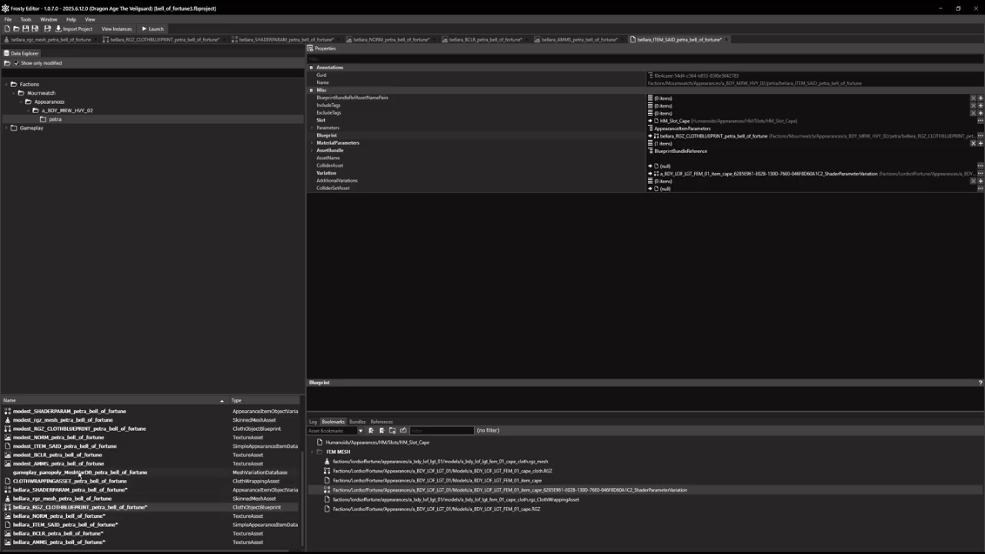
{"action": "left_click", "coordinate": [76, 489]}
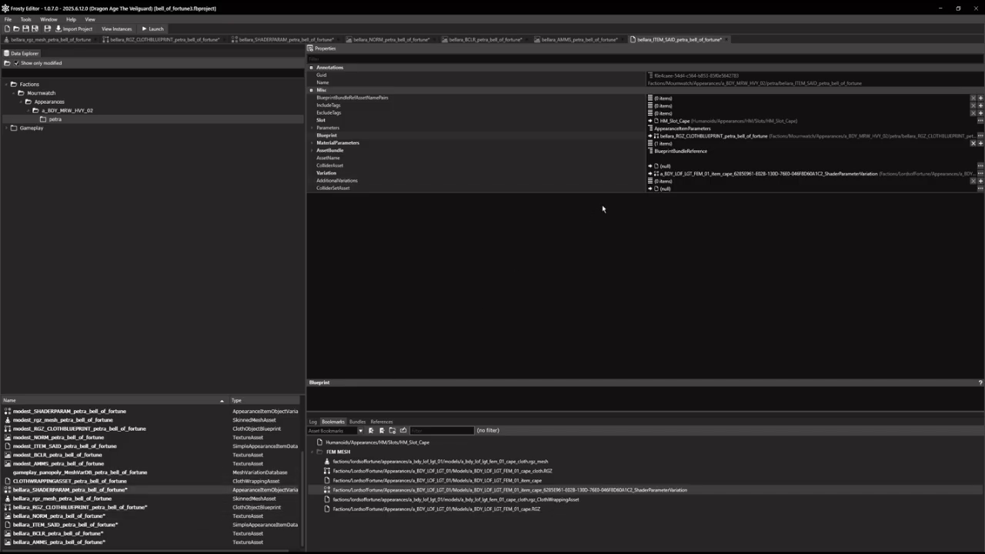
{"action": "left_click", "coordinate": [650, 174]}
{"action": "left_click", "coordinate": [25, 28]}
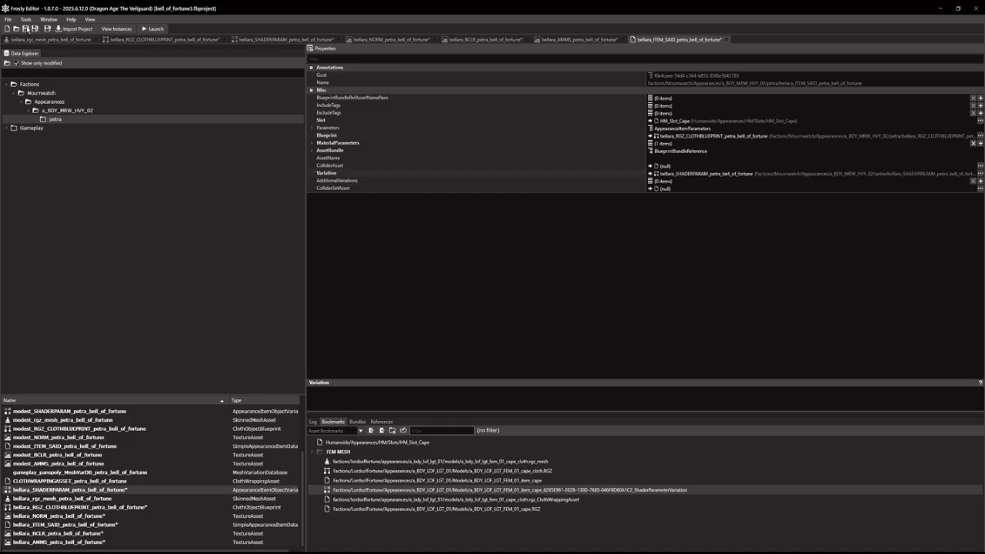
Open the PrtApp_Armor_MW_a_BDY_MRW_HVY_02 blueprint from the Gameplay/Equipment/armors/partappearances folder
{"action": "double_click", "coordinate": [32, 128]}
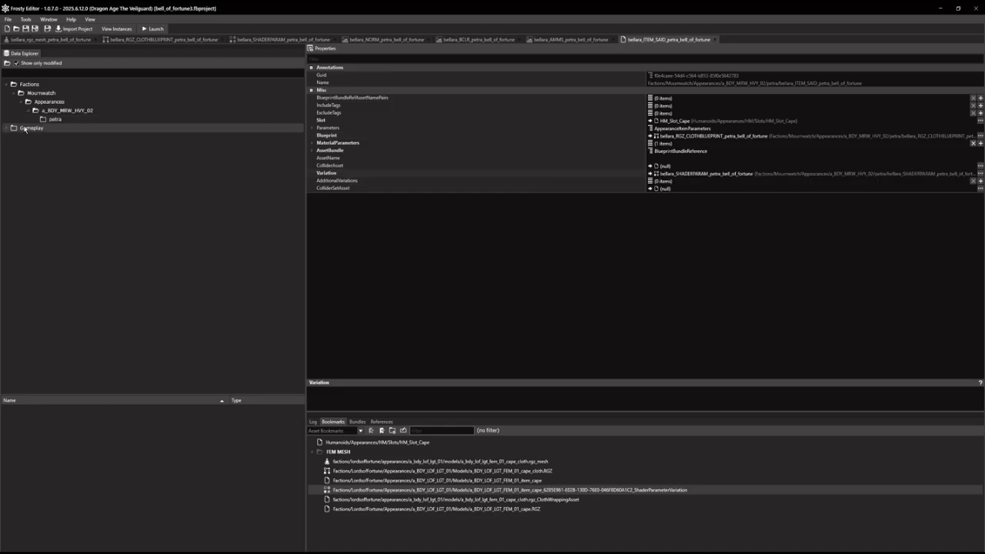
{"action": "double_click", "coordinate": [40, 136]}
{"action": "double_click", "coordinate": [43, 145]}
{"action": "left_click", "coordinate": [61, 154]}
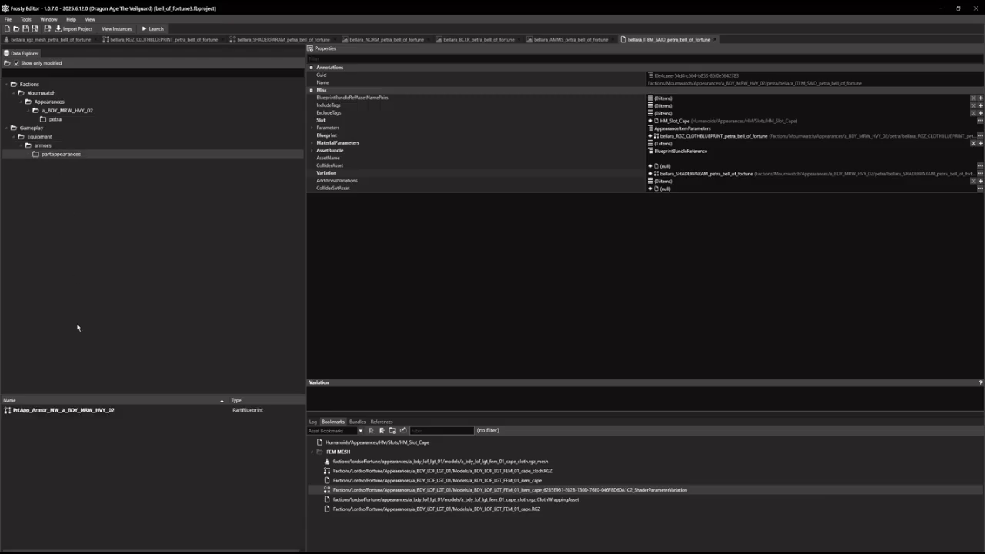
{"action": "double_click", "coordinate": [64, 410]}
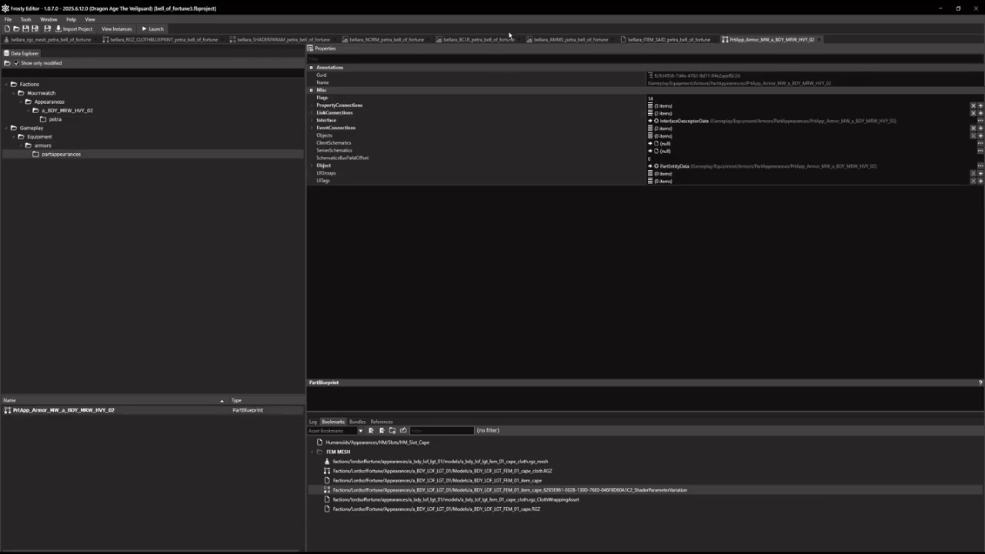
In the blueprint's PartBehaviorData, add a third AppearanceItemData entry and assign bellara_ITEM_SAID_petra_bell_of_fortune to it
{"action": "left_click", "coordinate": [312, 166]}
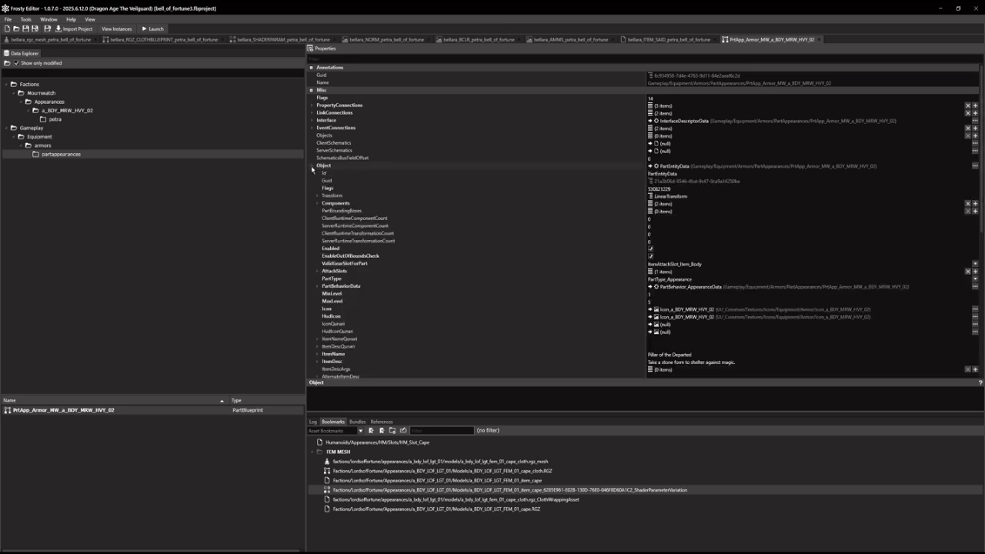
{"action": "left_click", "coordinate": [77, 119]}
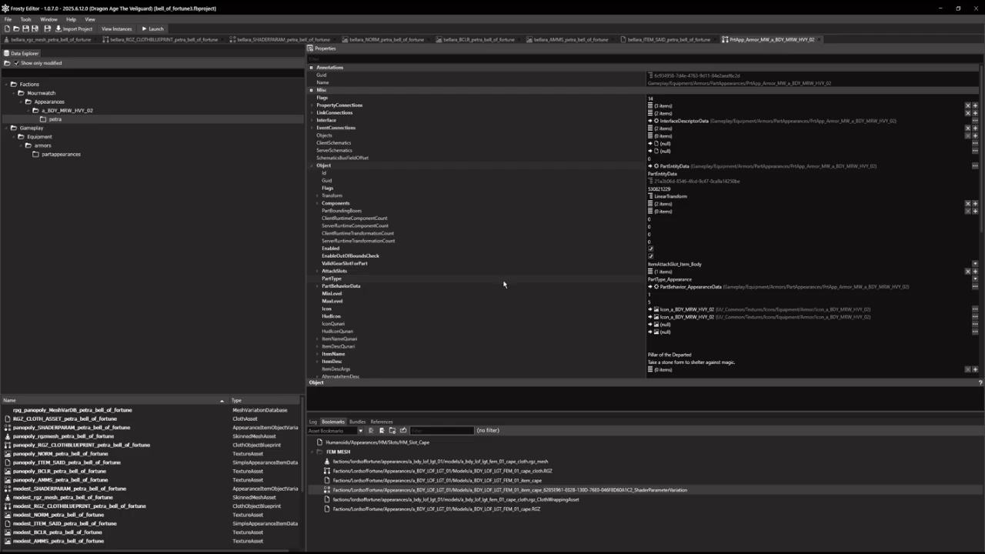
{"action": "scroll", "coordinate": [493, 279], "scroll_direction": "down", "scroll_amount": 3}
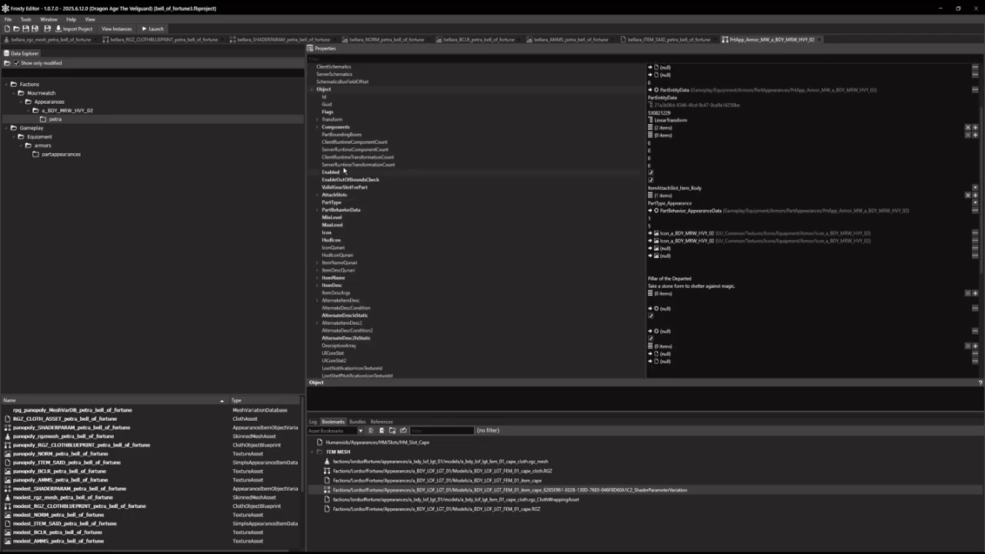
{"action": "left_click", "coordinate": [318, 209]}
{"action": "scroll", "coordinate": [319, 206], "scroll_direction": "down", "scroll_amount": 1}
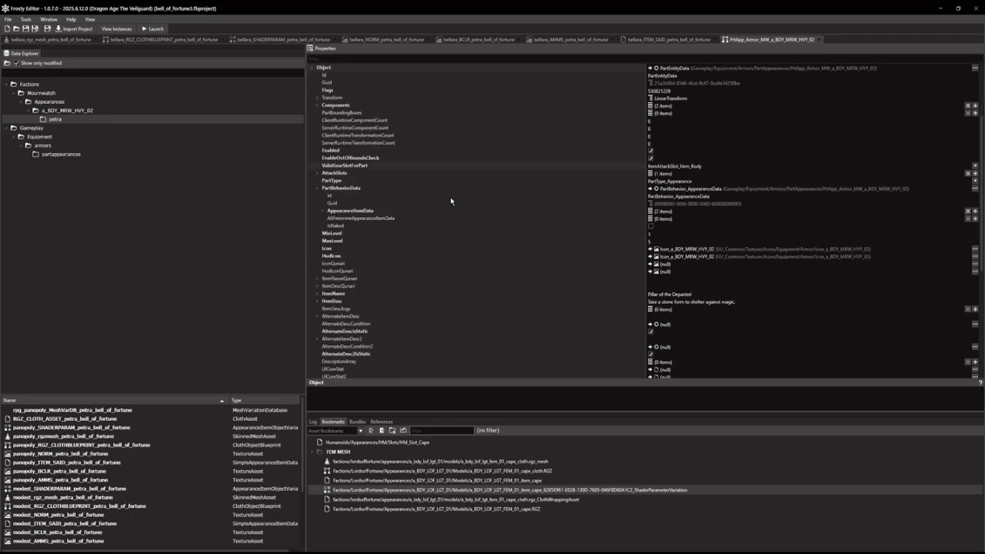
{"action": "left_click", "coordinate": [315, 212]}
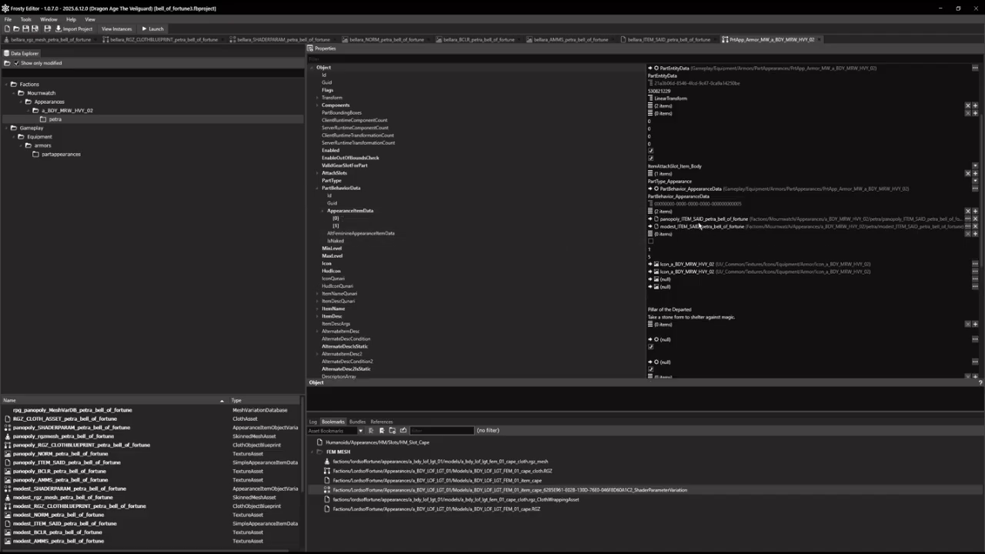
{"action": "left_click", "coordinate": [975, 211]}
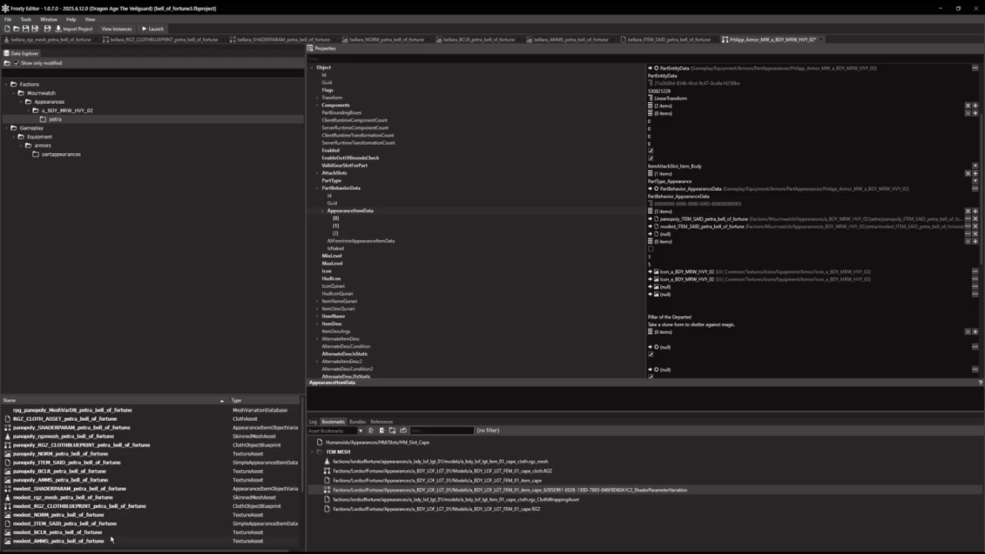
{"action": "scroll", "coordinate": [111, 540], "scroll_direction": "down", "scroll_amount": 3}
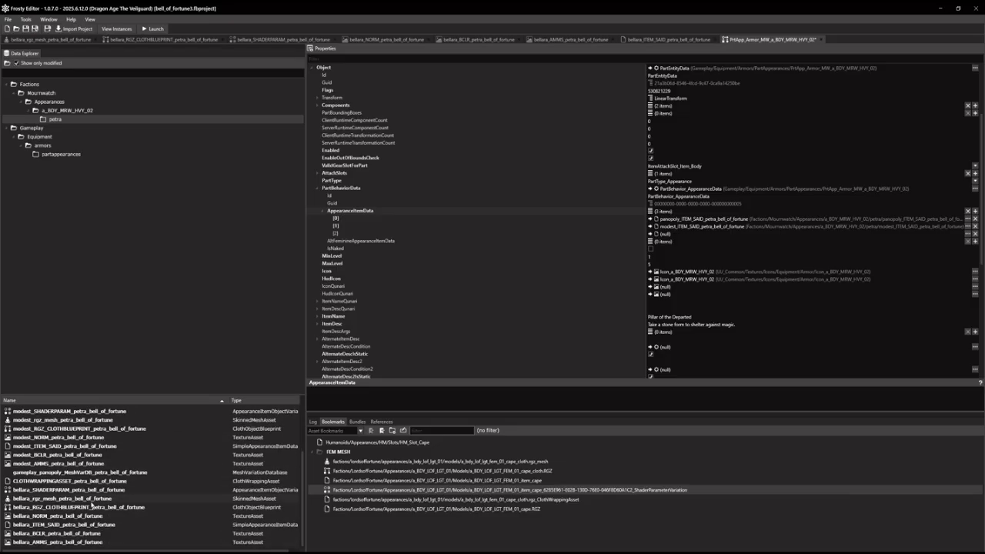
{"action": "left_click", "coordinate": [59, 525]}
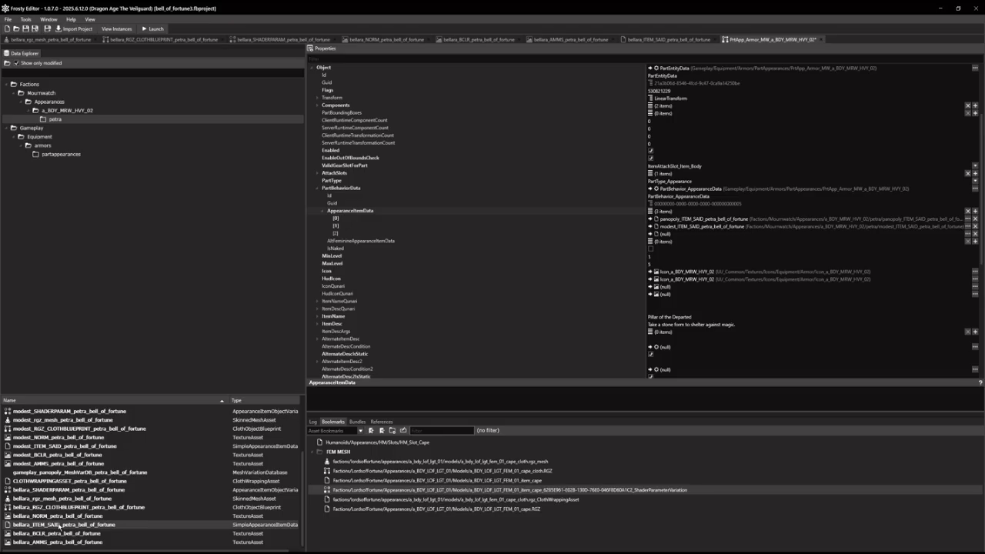
{"action": "left_click", "coordinate": [650, 233]}
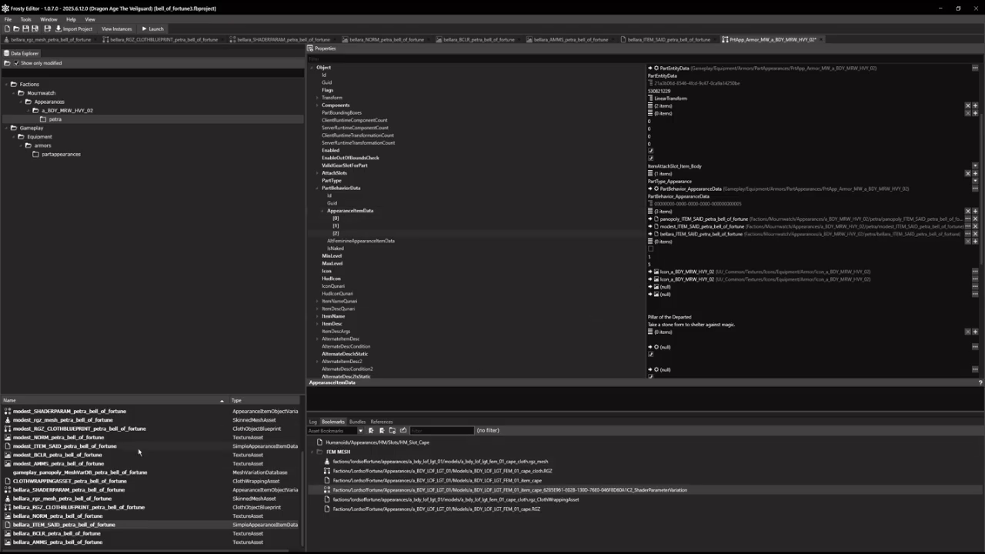
Compare the bellara and modest ITEM_SAID assets, and locate the modest item's referenced HM_Slot_Cape in the data explorer
{"action": "double_click", "coordinate": [75, 526]}
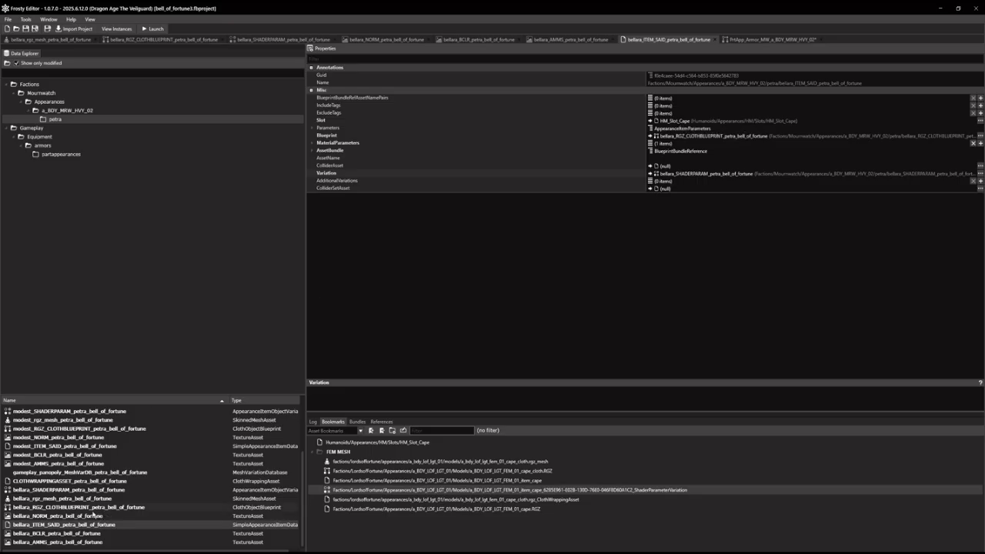
{"action": "double_click", "coordinate": [69, 447]}
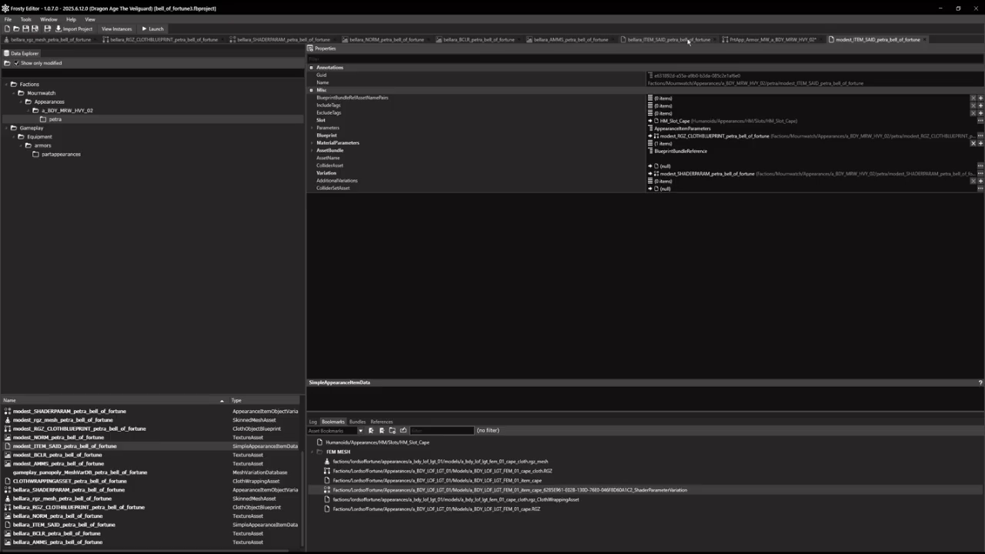
{"action": "left_click", "coordinate": [381, 422]}
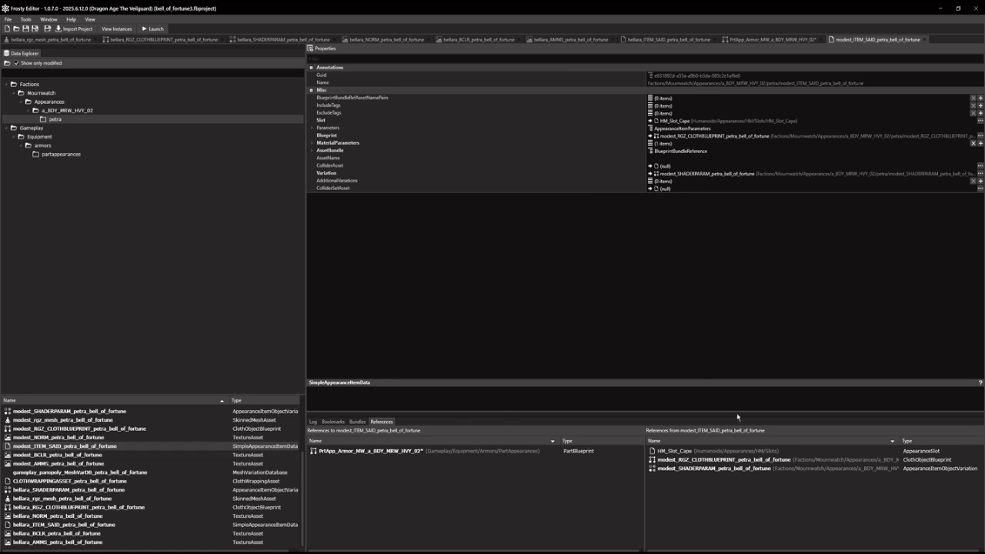
{"action": "right_click", "coordinate": [680, 454]}
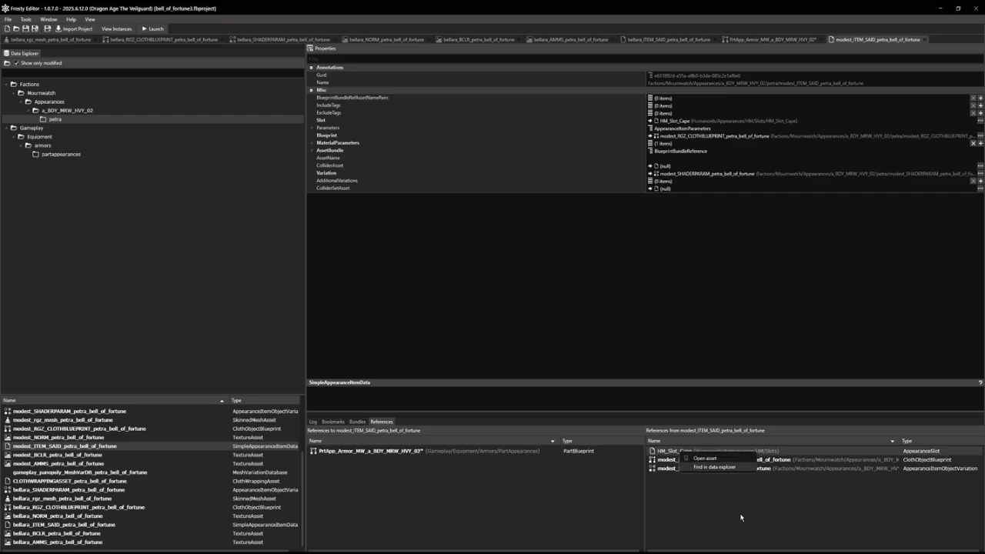
{"action": "left_click", "coordinate": [714, 466]}
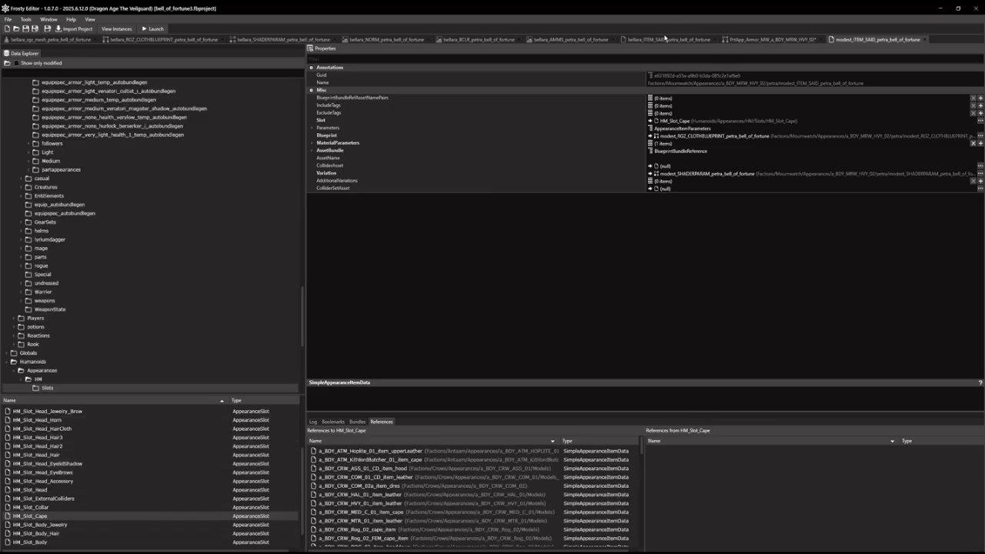
Set the Slot of bellara_ITEM_SAID_petra_bell_of_fortune to HM_Slot_Body_Jewelry and save the project
{"action": "left_click", "coordinate": [687, 39]}
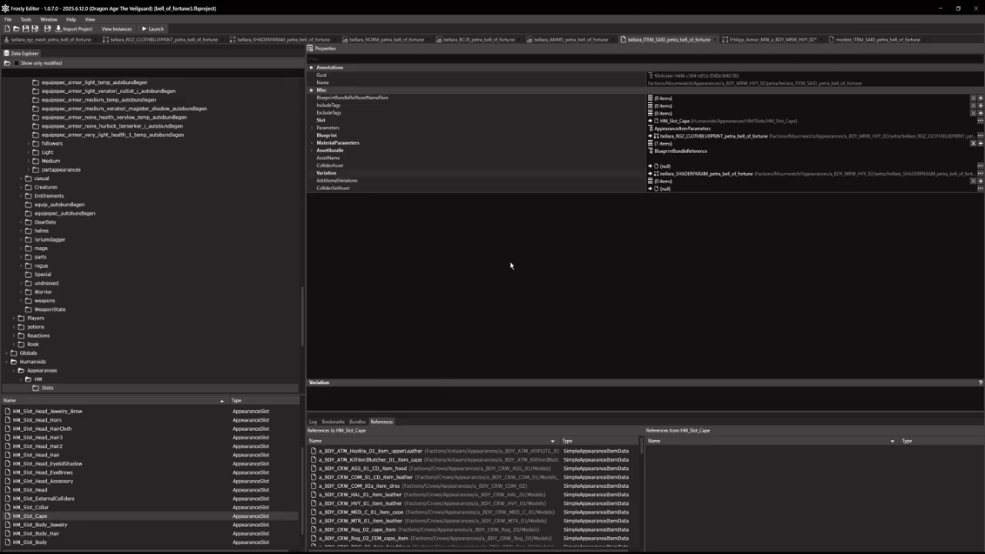
{"action": "left_click", "coordinate": [38, 535]}
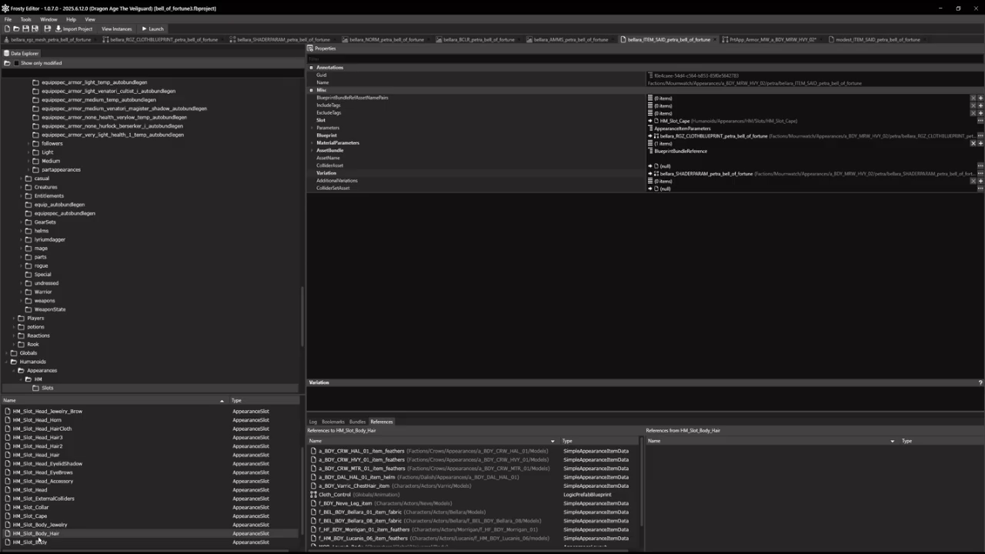
{"action": "left_click", "coordinate": [60, 525]}
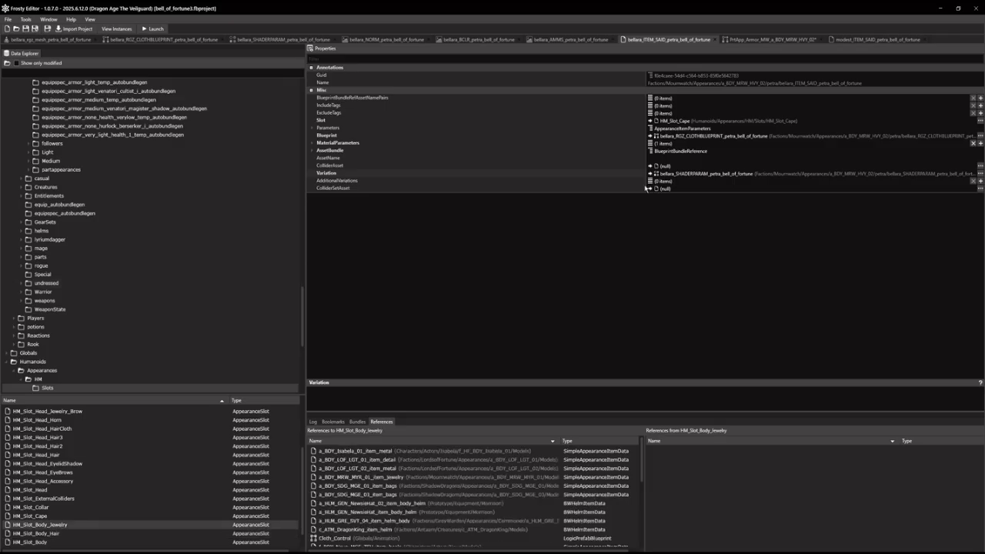
{"action": "left_click", "coordinate": [651, 121]}
{"action": "left_click", "coordinate": [650, 121]}
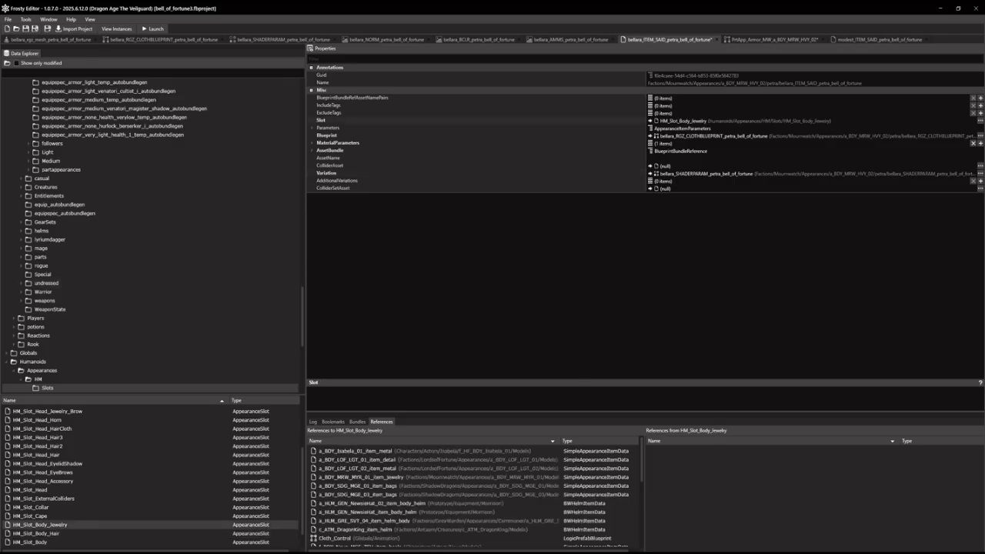
{"action": "left_click", "coordinate": [26, 28]}
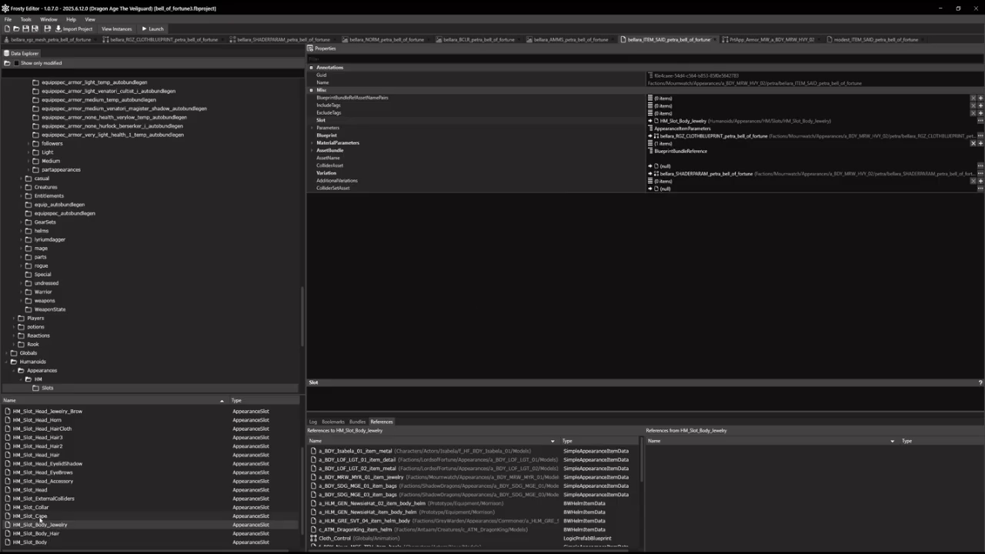
Review the available HM slots and the AppearanceItemData entries in PrtApp_Armor_MW_a_BDY_MRW_HVY_02, and save the project again
{"action": "scroll", "coordinate": [50, 509], "scroll_direction": "down", "scroll_amount": 1}
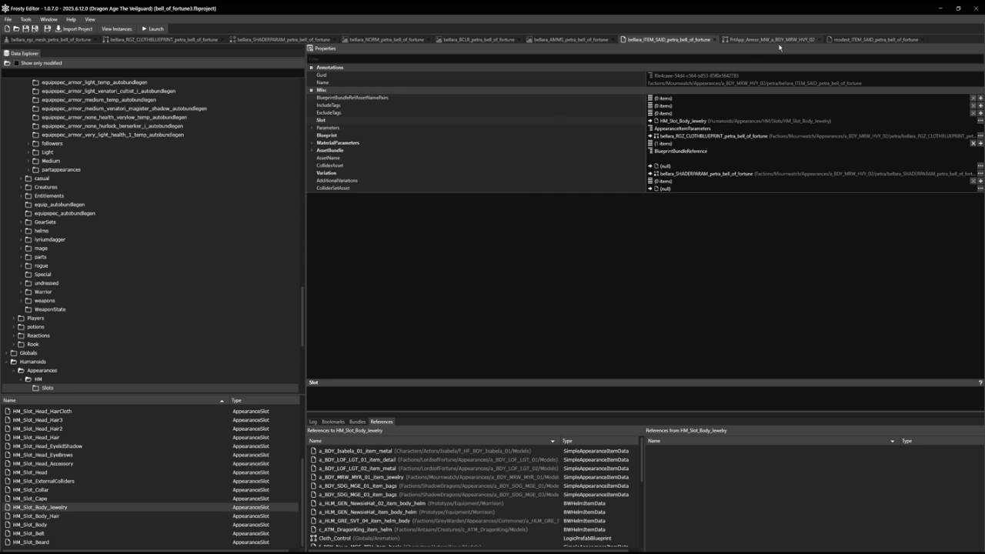
{"action": "scroll", "coordinate": [43, 477], "scroll_direction": "up", "scroll_amount": 4}
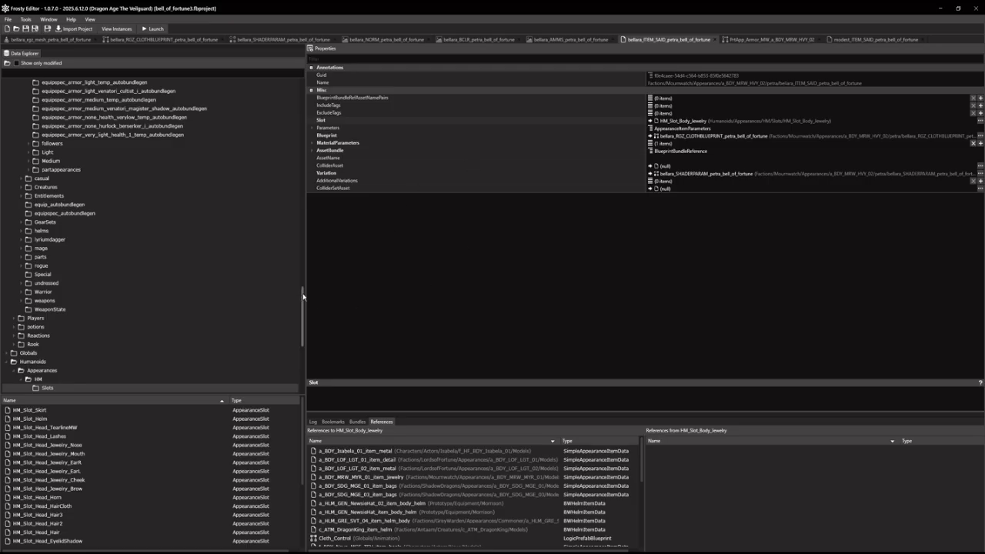
{"action": "left_click_drag", "start_coordinate": [303, 293], "coordinate": [302, 293]}
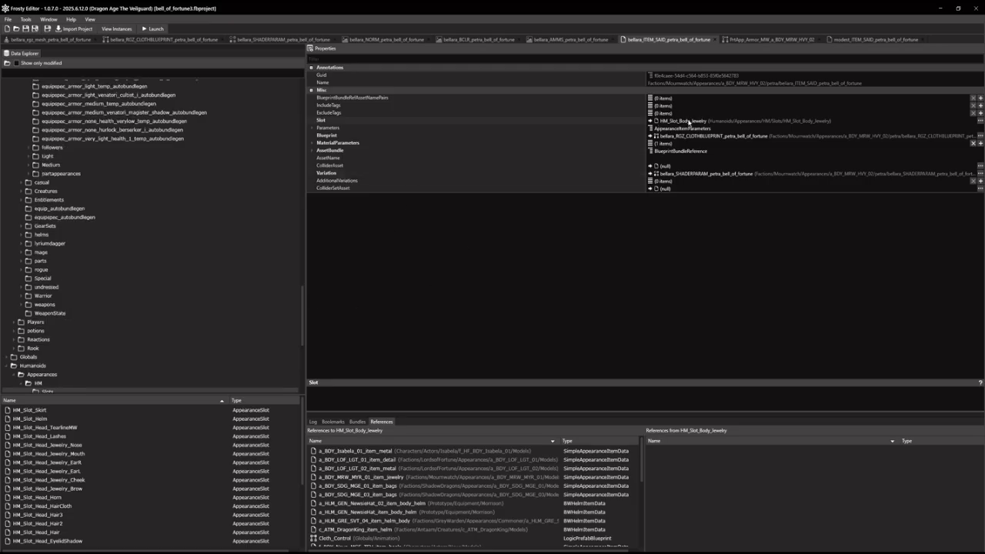
{"action": "left_click", "coordinate": [787, 39]}
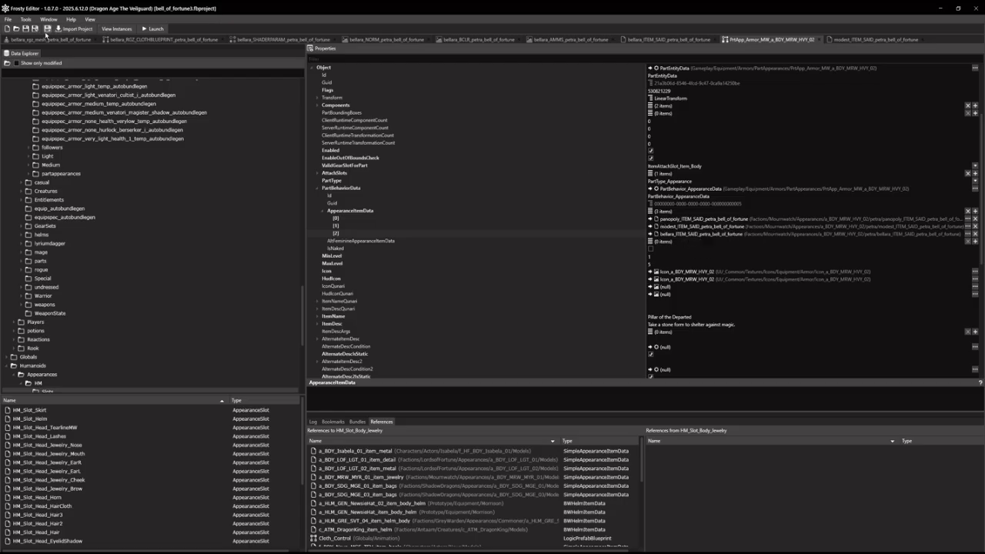
{"action": "left_click", "coordinate": [25, 29]}
Close all open bellara, modest and PrtApp_Armor asset editors
{"action": "left_click", "coordinate": [74, 39]}
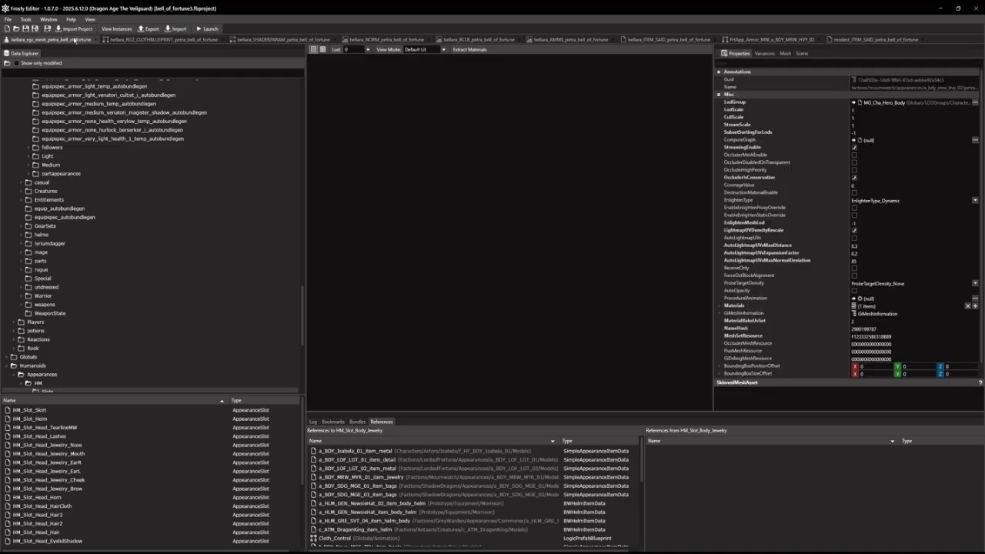
{"action": "left_click", "coordinate": [96, 39]}
{"action": "left_click", "coordinate": [123, 40]}
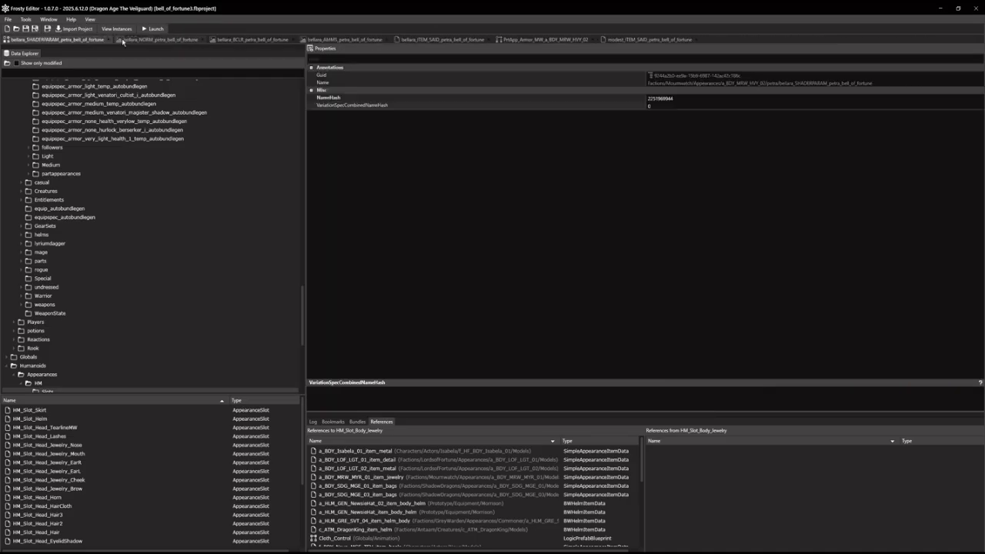
{"action": "left_click", "coordinate": [110, 39]}
{"action": "left_click", "coordinate": [89, 39]}
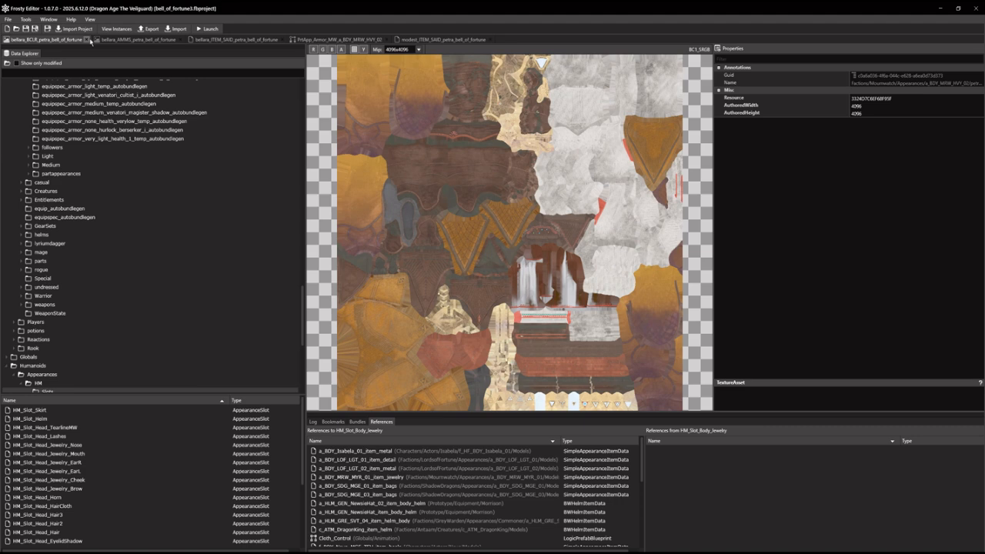
{"action": "left_click", "coordinate": [87, 39]}
{"action": "left_click", "coordinate": [90, 40]}
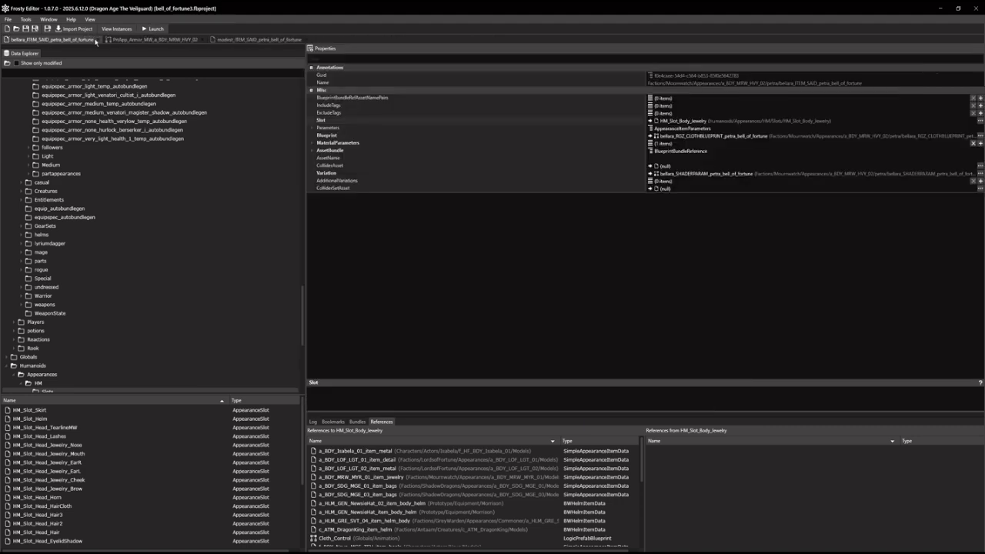
{"action": "left_click", "coordinate": [98, 40]}
{"action": "left_click", "coordinate": [100, 39]}
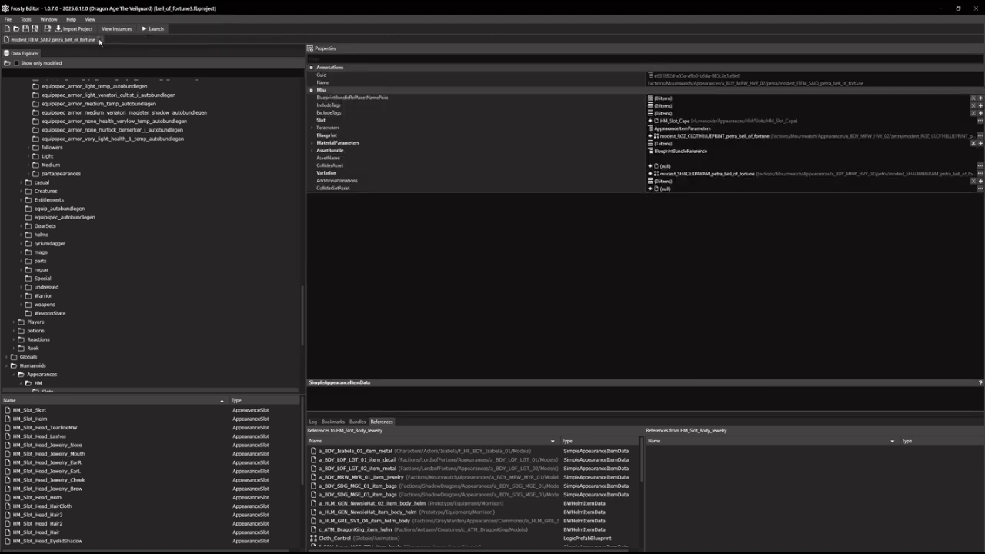
{"action": "left_click", "coordinate": [99, 39]}
In the Bundle Editor, filter the Blueprint Bundles for win32/gameplay/equipment/armors/partappearances/prtapp_armor_mw_a_bdy_mrw_hvy_02_autobundlegen and select that bundle
{"action": "left_click", "coordinate": [90, 18]}
{"action": "left_click", "coordinate": [108, 45]}
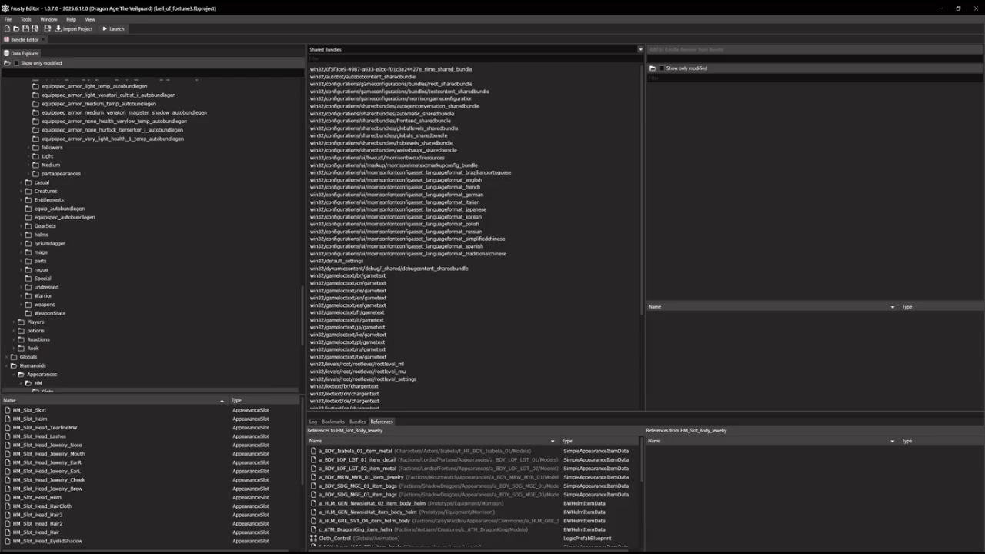
{"action": "left_click", "coordinate": [381, 51]}
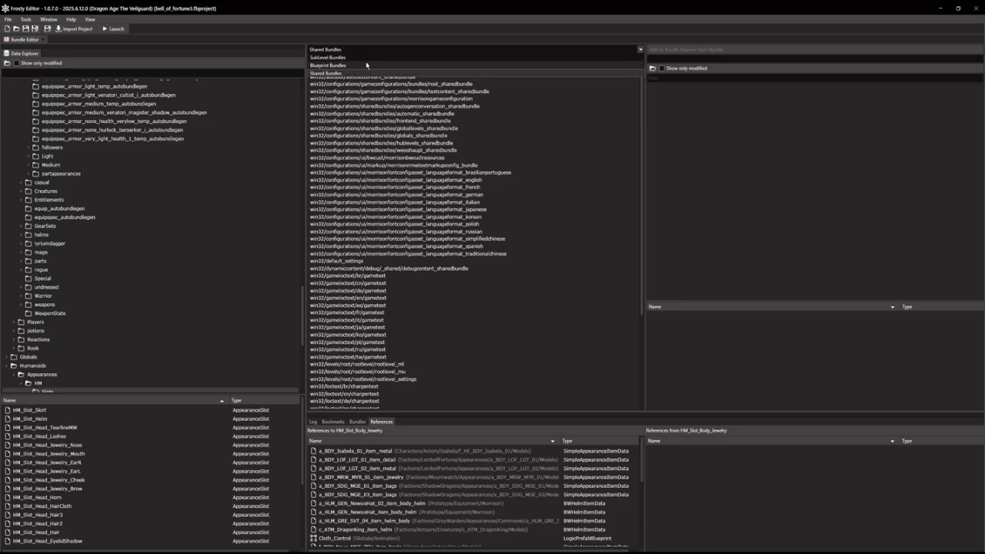
{"action": "left_click", "coordinate": [366, 65]}
{"action": "left_click", "coordinate": [357, 57]}
{"action": "type", "text": "win32/gameplay/equipment/armors/partappearances/prtapp_armor_mw_a_bdy_mrw_hvy_02_autobundlegen"}
{"action": "key", "text": "Return"}
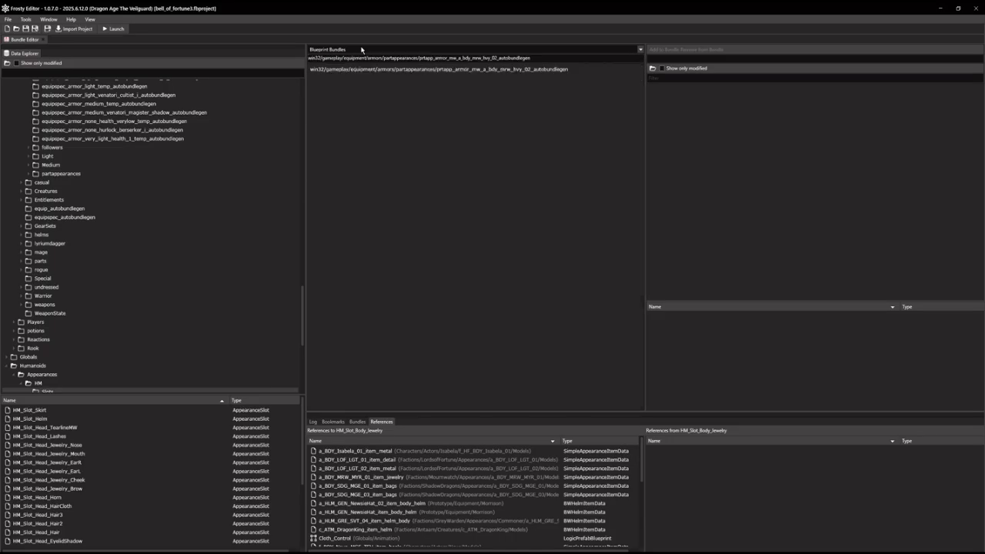
{"action": "left_click", "coordinate": [391, 69]}
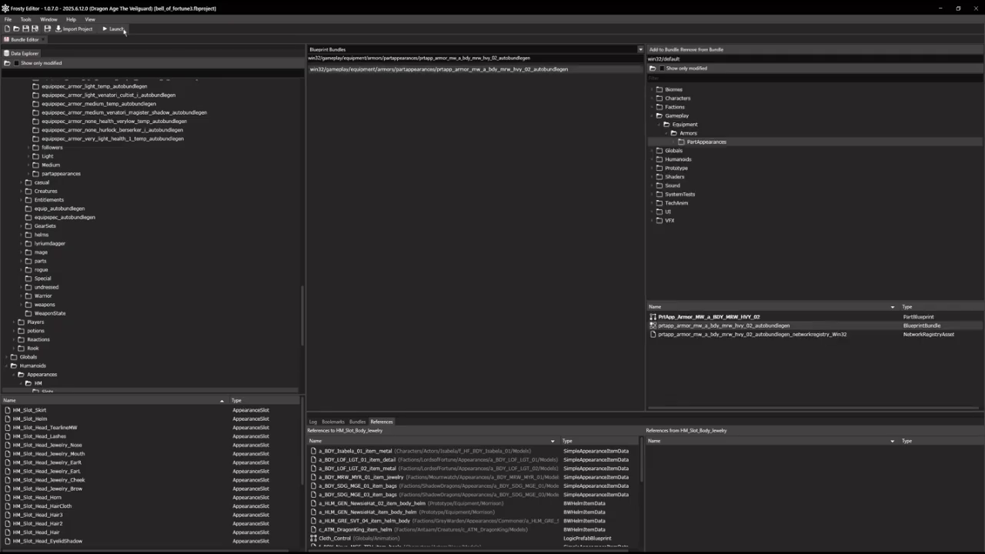
Open a second Bundle Editor, filter the Blueprint Bundles for win32/rpg/equipment/armorequip_unique_heavy_armor_autobundlegen and select that bundle
{"action": "left_click", "coordinate": [90, 20]}
{"action": "left_click", "coordinate": [110, 45]}
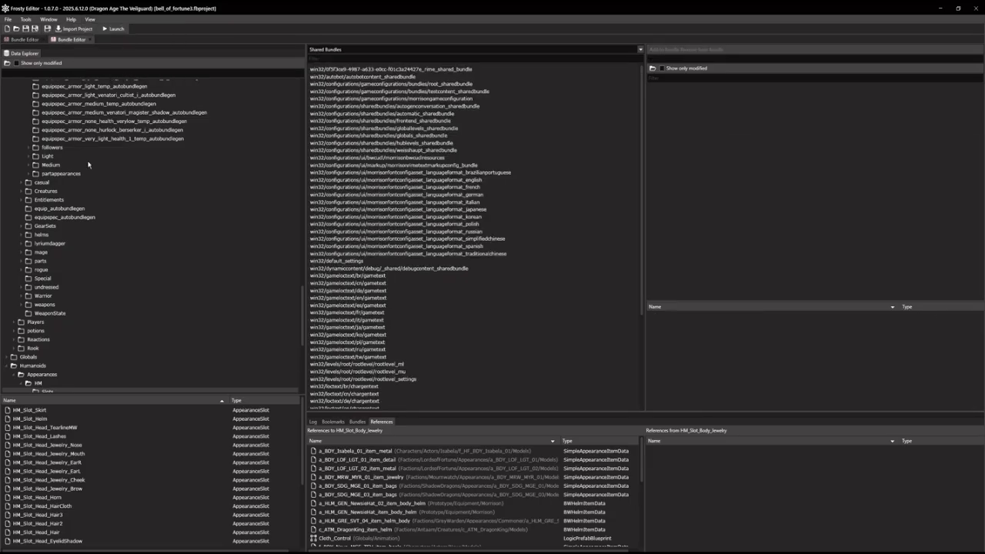
{"action": "left_click", "coordinate": [328, 49]}
{"action": "left_click", "coordinate": [336, 63]}
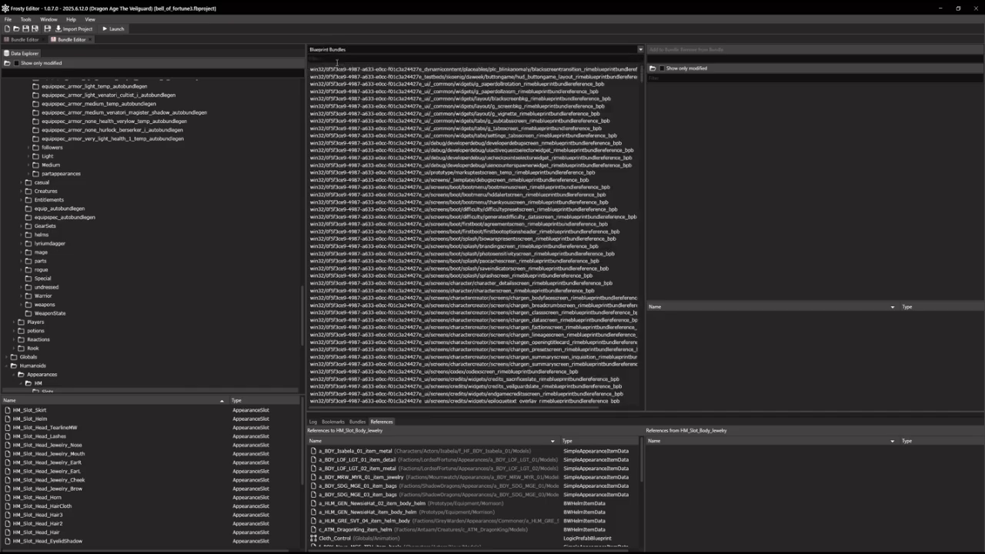
{"action": "left_click", "coordinate": [336, 59]}
{"action": "type", "text": "win32/rpg/equipment/armorequip_unique_heavy_armor_autobundlegen"}
{"action": "key", "text": "Return"}
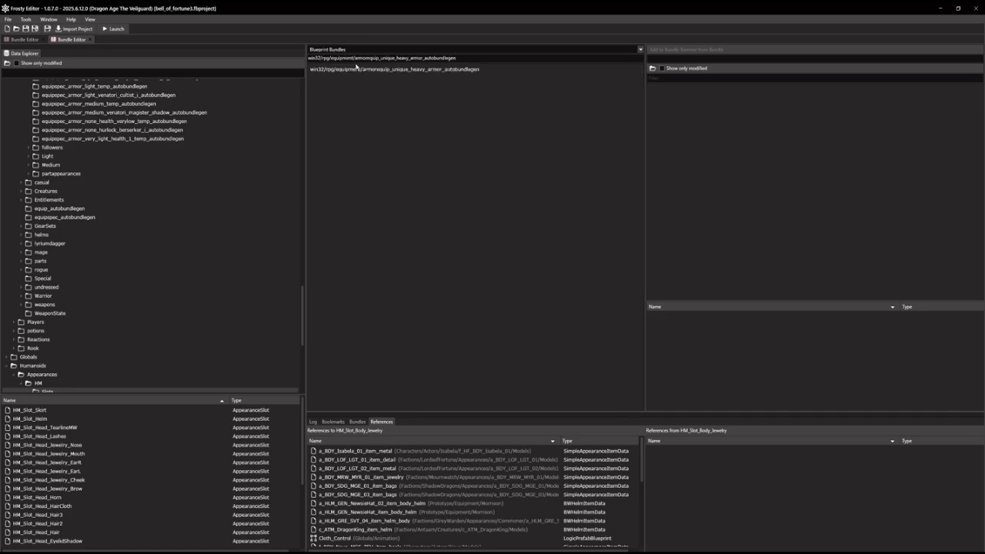
{"action": "left_click", "coordinate": [356, 69]}
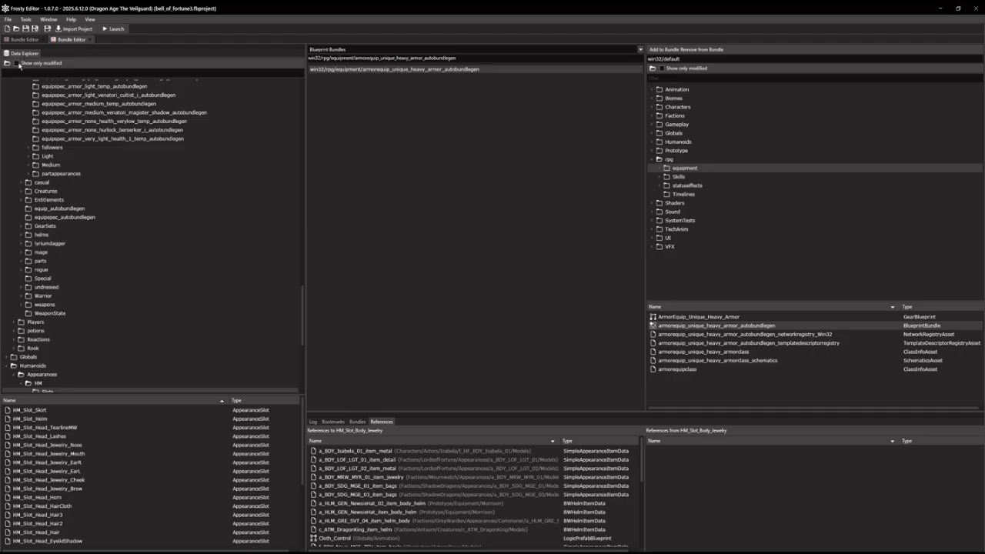
Show only modified assets and add petra's bellara SHADERPARAM, rgz_mesh and RGZ_CLOTHBLUEPRINT assets to the armorequip_unique_heavy_armor bundle
{"action": "left_click", "coordinate": [16, 63]}
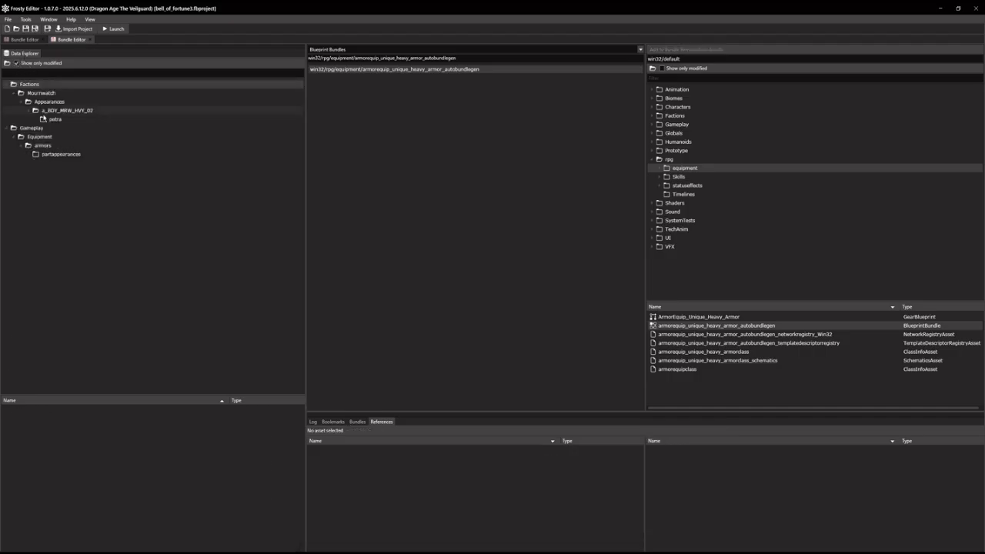
{"action": "left_click", "coordinate": [54, 119]}
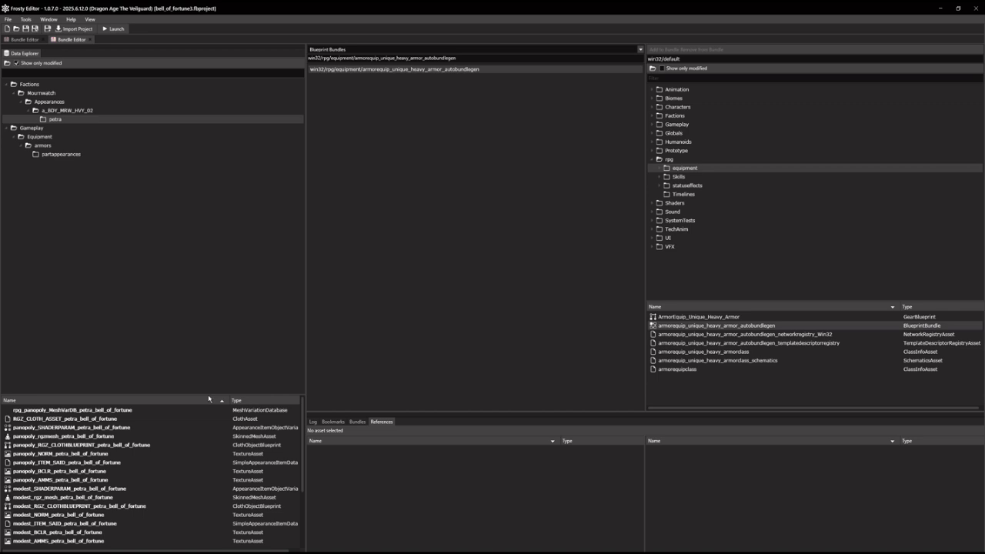
{"action": "scroll", "coordinate": [68, 474], "scroll_direction": "down", "scroll_amount": 3}
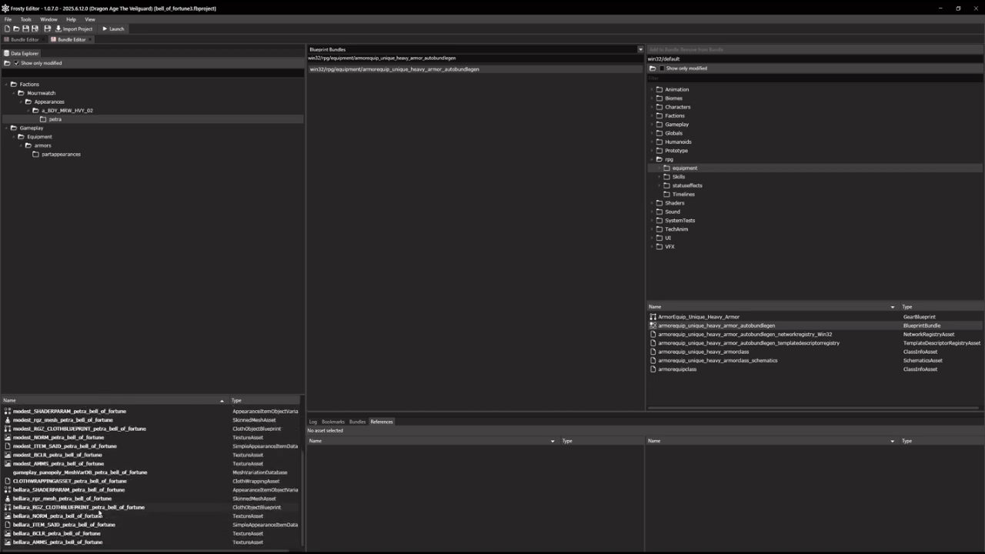
{"action": "left_click", "coordinate": [79, 491]}
{"action": "left_click", "coordinate": [660, 49]}
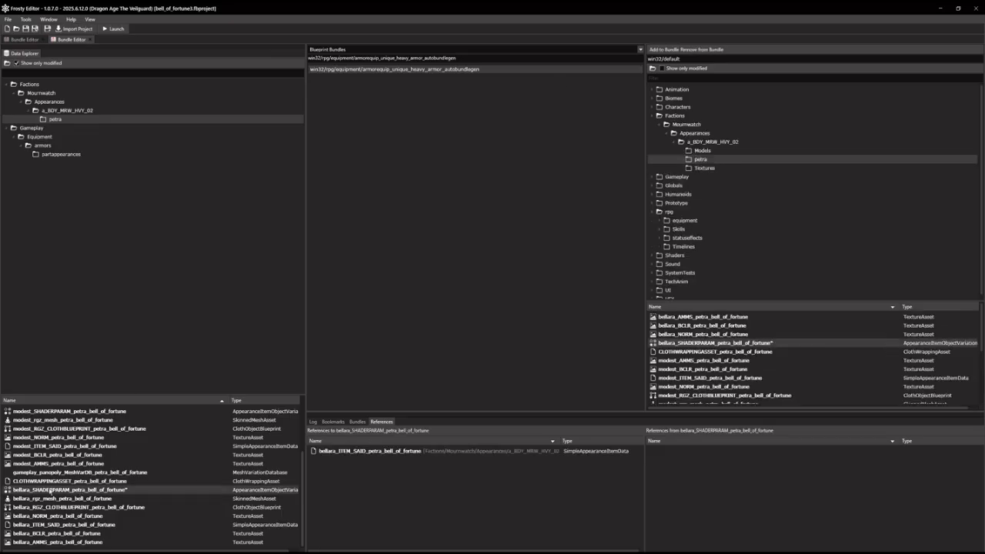
{"action": "left_click", "coordinate": [43, 499]}
{"action": "left_click", "coordinate": [660, 49]}
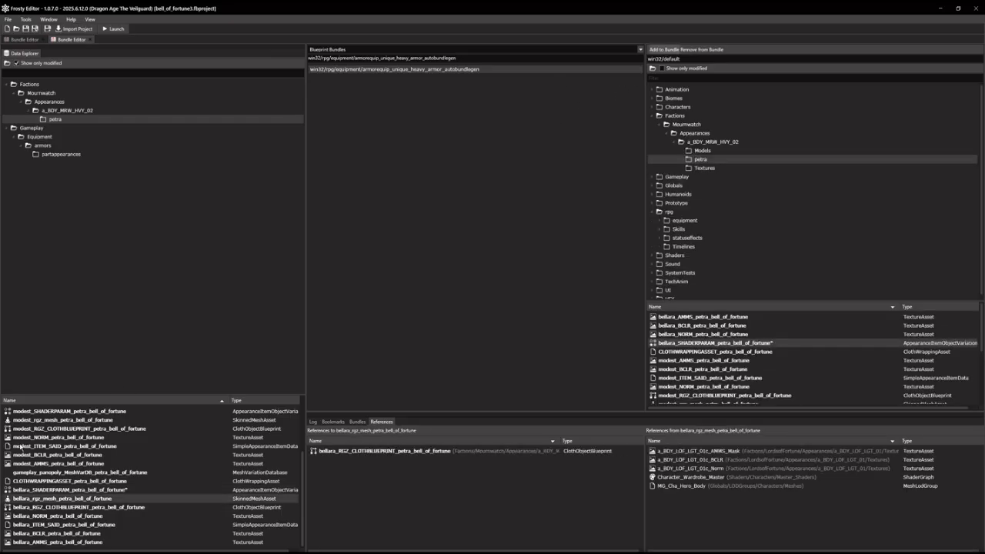
{"action": "left_click", "coordinate": [23, 516]}
{"action": "left_click", "coordinate": [23, 507]}
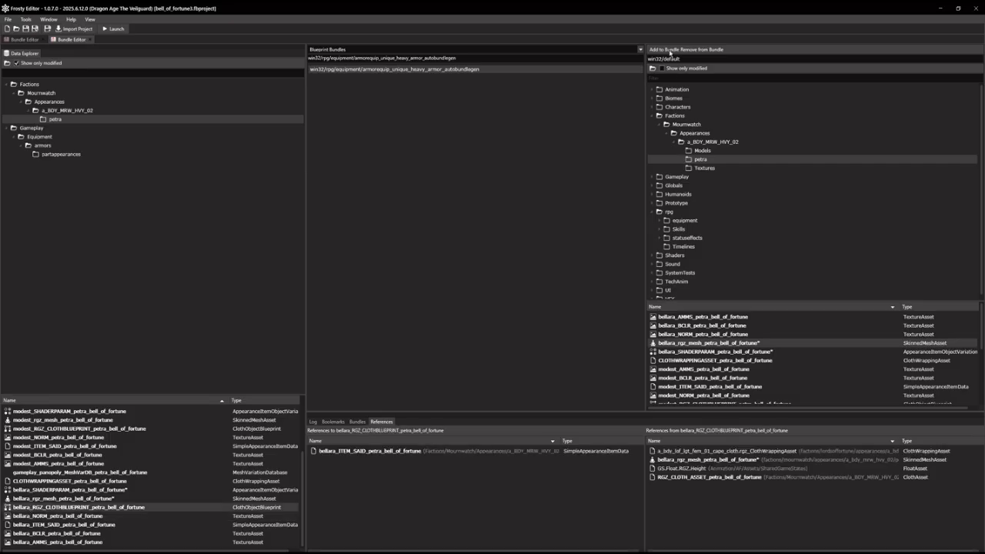
{"action": "left_click", "coordinate": [661, 49]}
Add the bellara NORM, ITEM_SAID, BCLR and AMMS assets to the armorequip_unique_heavy_armor bundle
{"action": "left_click", "coordinate": [71, 515]}
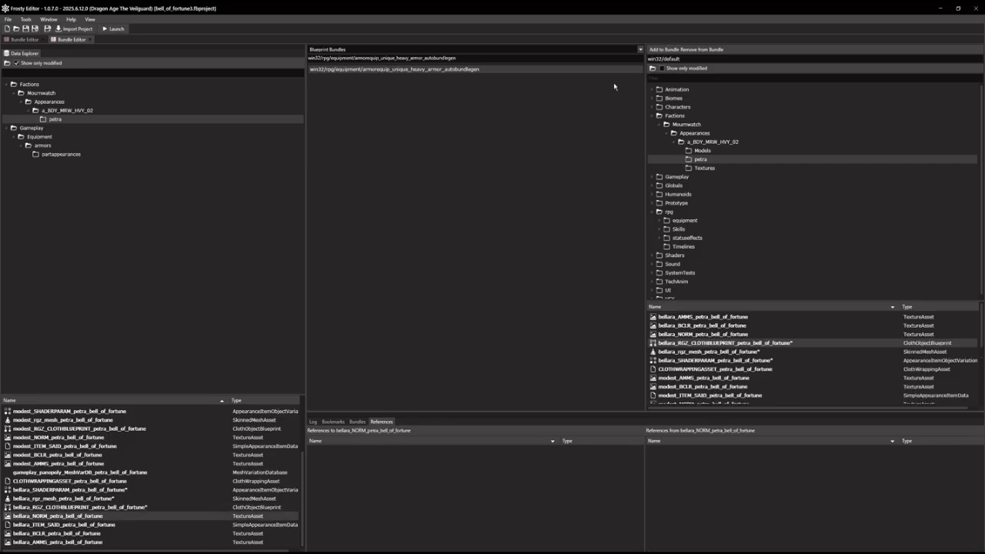
{"action": "left_click", "coordinate": [661, 50]}
{"action": "left_click", "coordinate": [66, 525]}
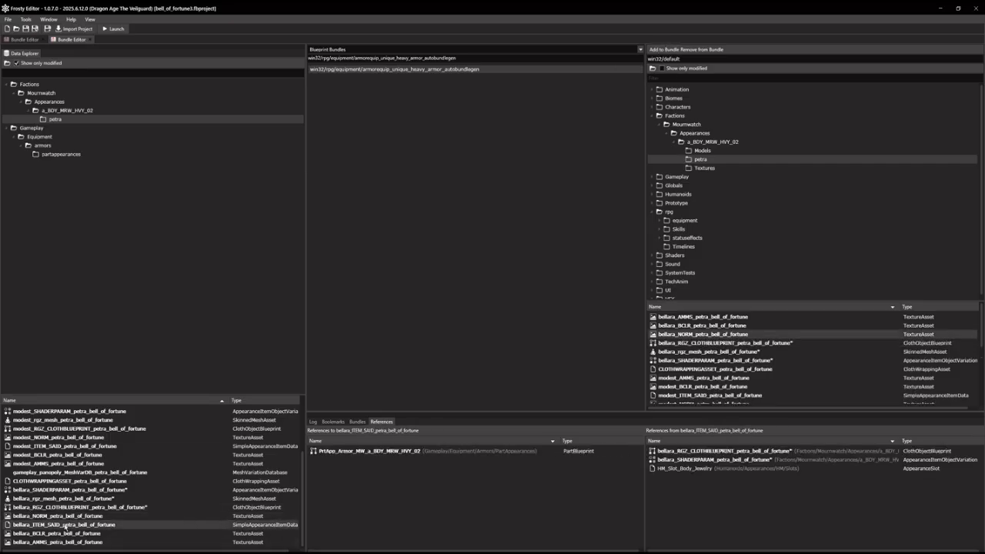
{"action": "left_click", "coordinate": [661, 49]}
{"action": "left_click", "coordinate": [52, 542]}
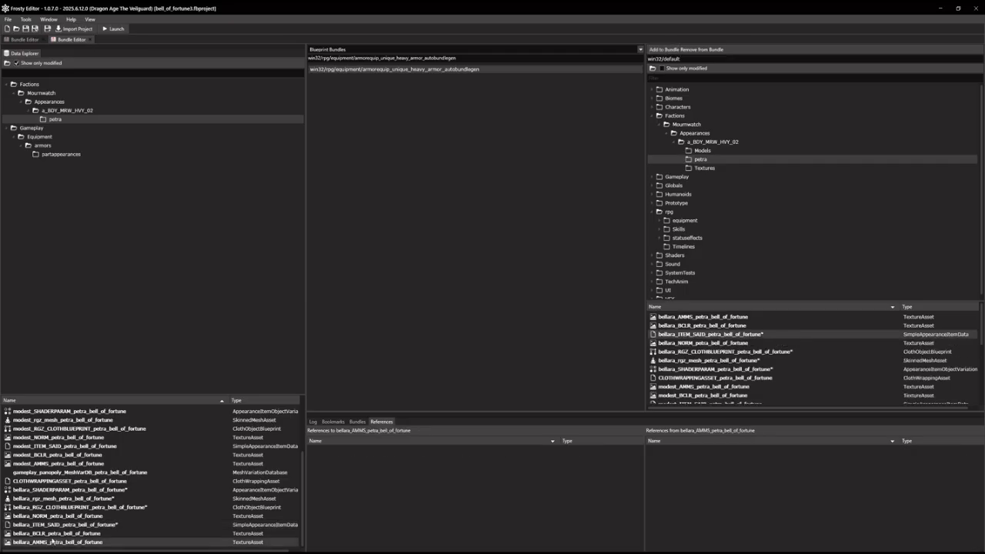
{"action": "left_click", "coordinate": [660, 49]}
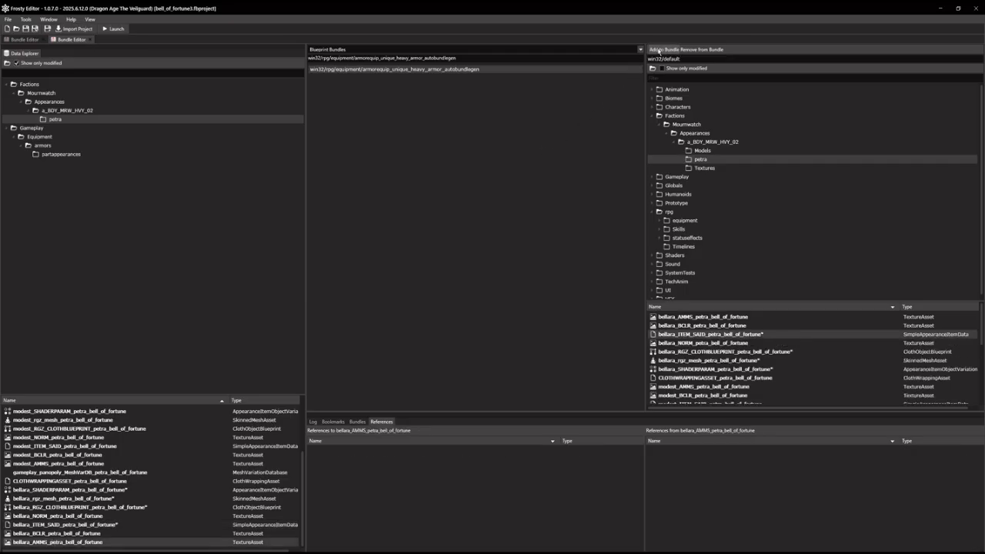
{"action": "left_click", "coordinate": [92, 532]}
{"action": "left_click", "coordinate": [667, 47]}
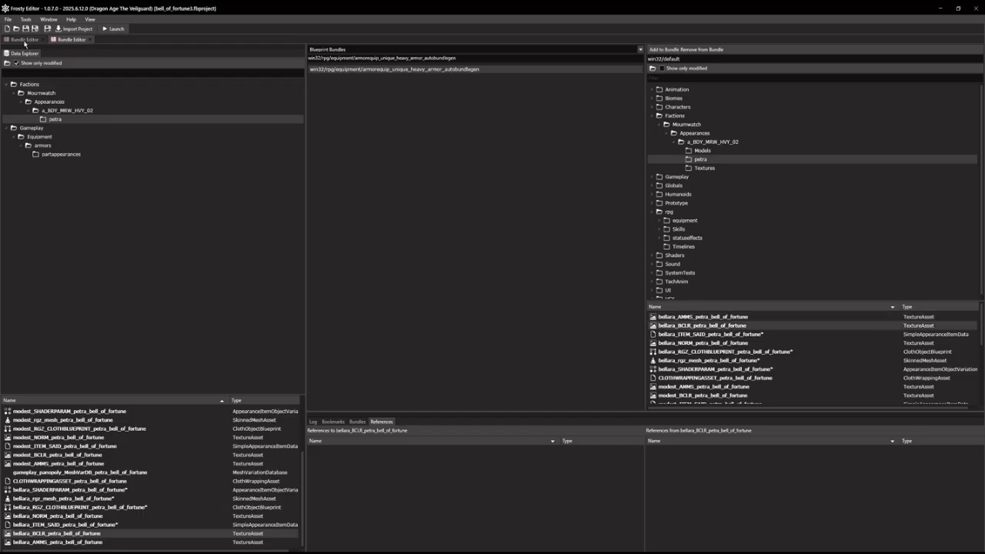
{"action": "key", "text": "Down"}
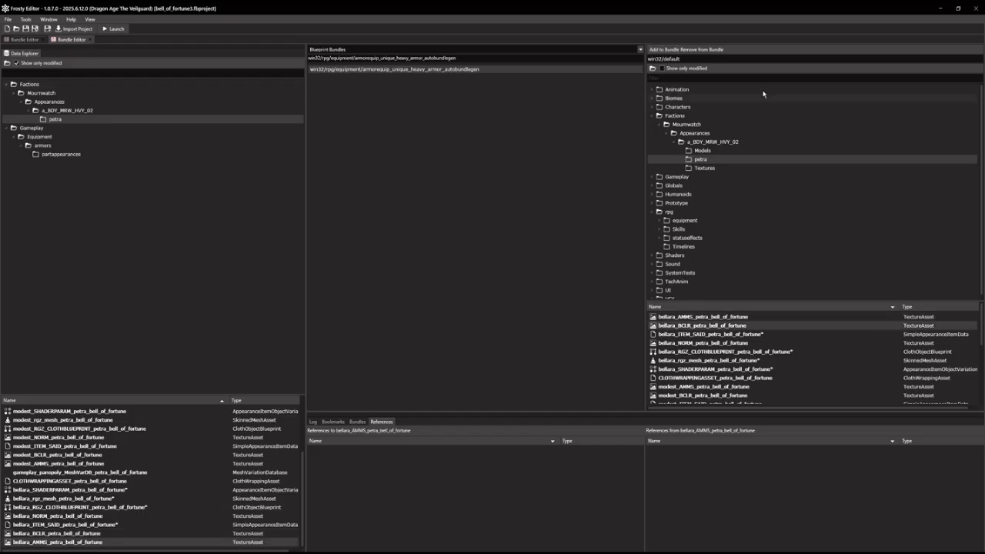
{"action": "left_click", "coordinate": [660, 50]}
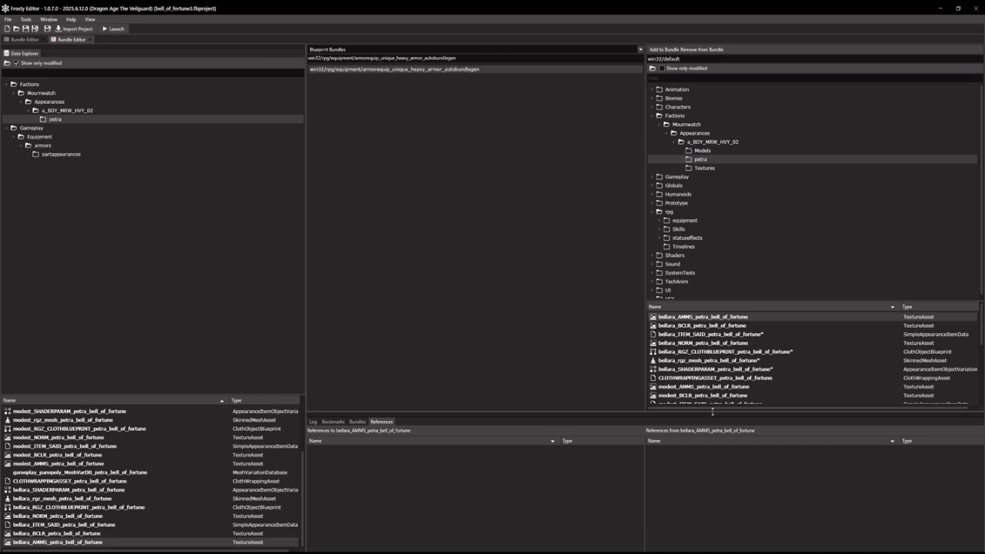
Sort the armorequip_unique_heavy_armor bundle's petra assets by type and check the bellara, modest and panopoly entries
{"action": "left_click", "coordinate": [910, 307]}
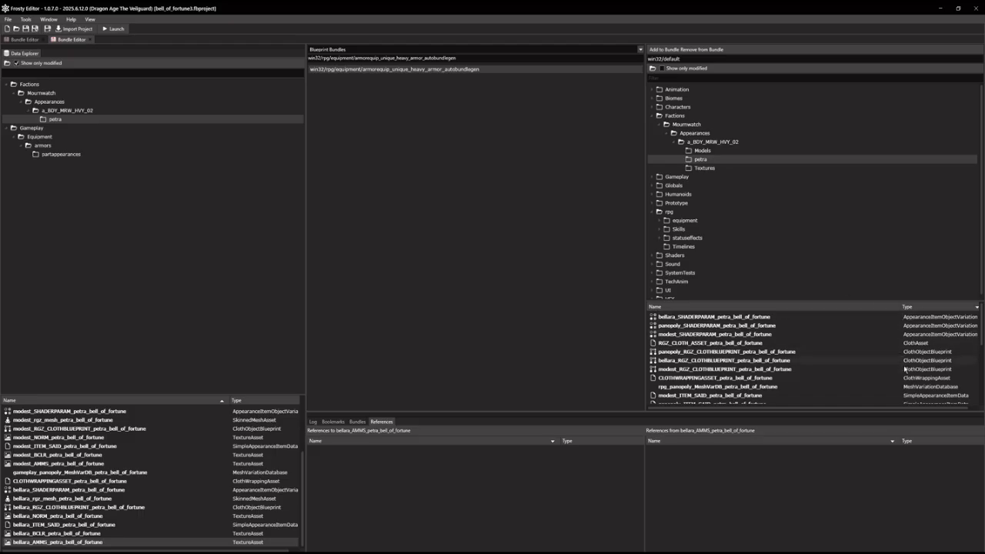
{"action": "scroll", "coordinate": [895, 355], "scroll_direction": "down", "scroll_amount": 1}
{"action": "scroll", "coordinate": [894, 351], "scroll_direction": "down", "scroll_amount": 1}
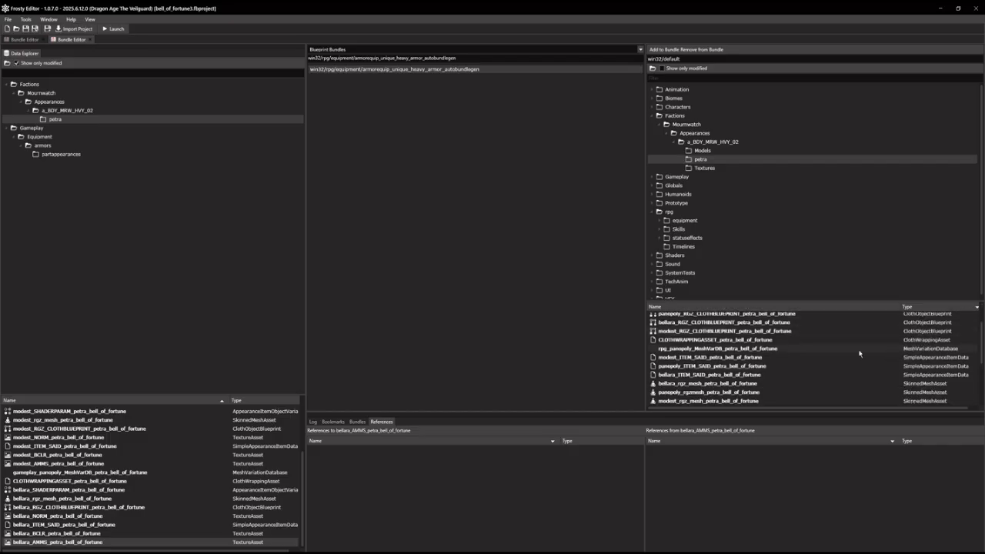
{"action": "scroll", "coordinate": [864, 348], "scroll_direction": "up", "scroll_amount": 2}
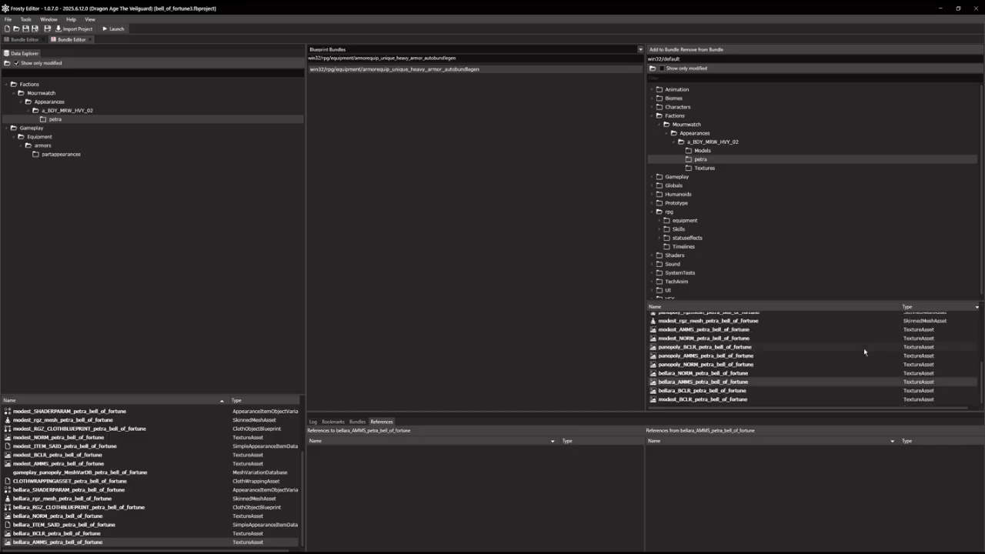
{"action": "scroll", "coordinate": [870, 353], "scroll_direction": "down", "scroll_amount": 1}
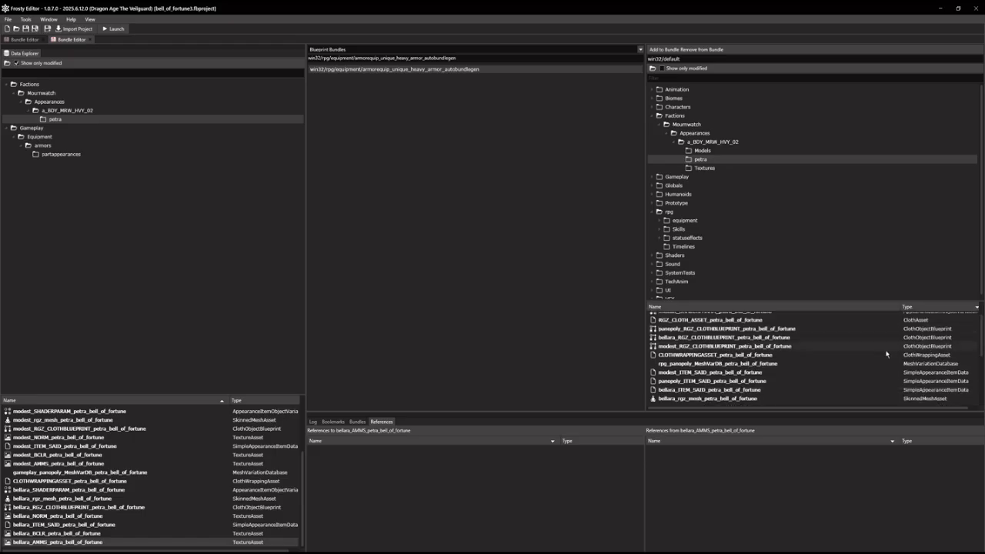
{"action": "scroll", "coordinate": [894, 350], "scroll_direction": "down", "scroll_amount": 4}
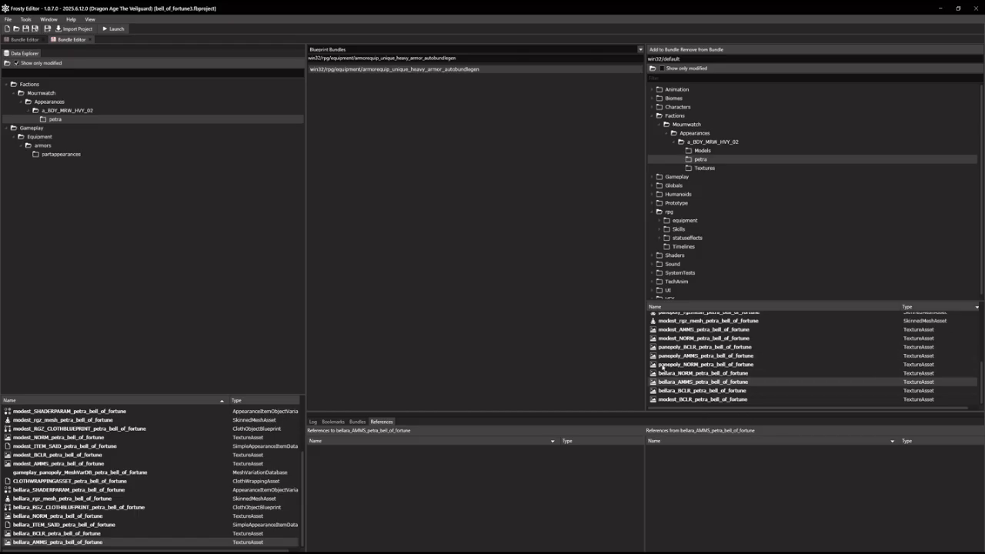
Add the bellara AMMS, BCLR and ITEM_SAID assets to the prtapp_armor_mw_a_bdy_mrw_hvy_02 bundle, checking the BCLR texture's bundle assignments
{"action": "left_click", "coordinate": [23, 39]}
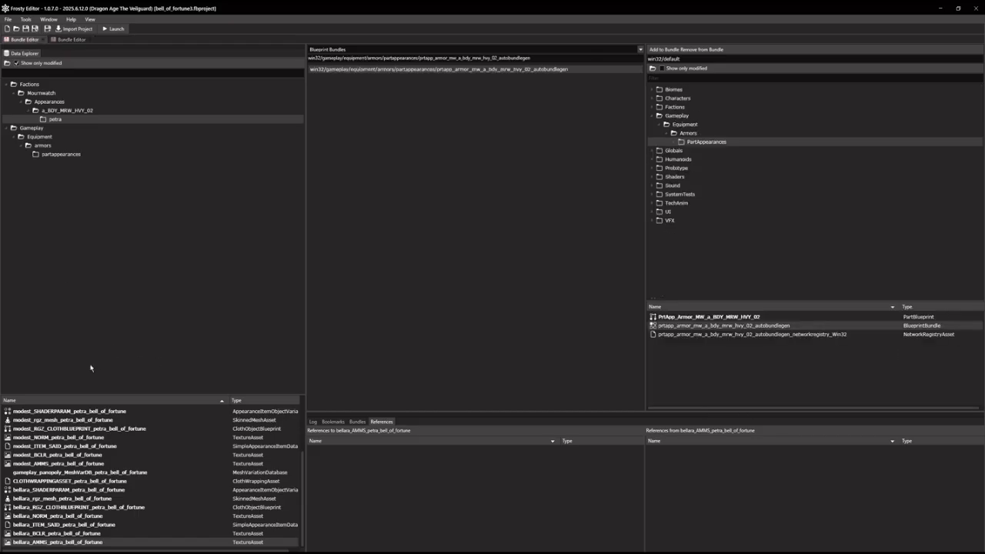
{"action": "left_click", "coordinate": [654, 50]}
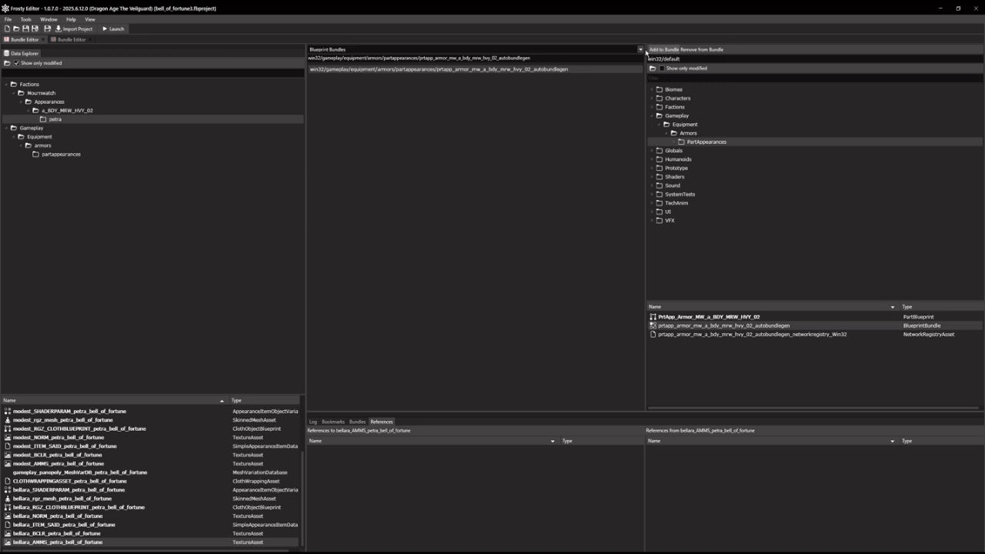
{"action": "left_click", "coordinate": [117, 533]}
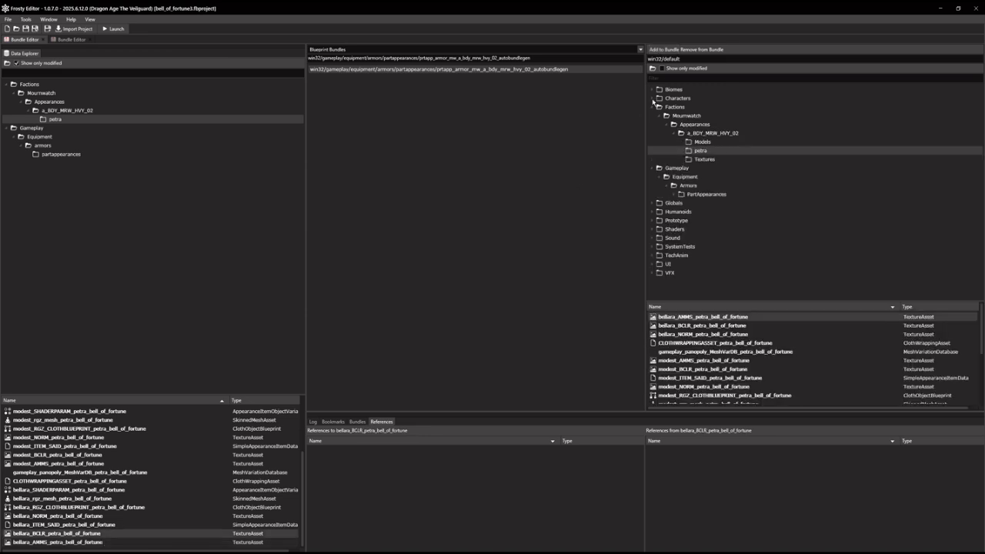
{"action": "left_click", "coordinate": [660, 51]}
{"action": "left_click", "coordinate": [357, 422]}
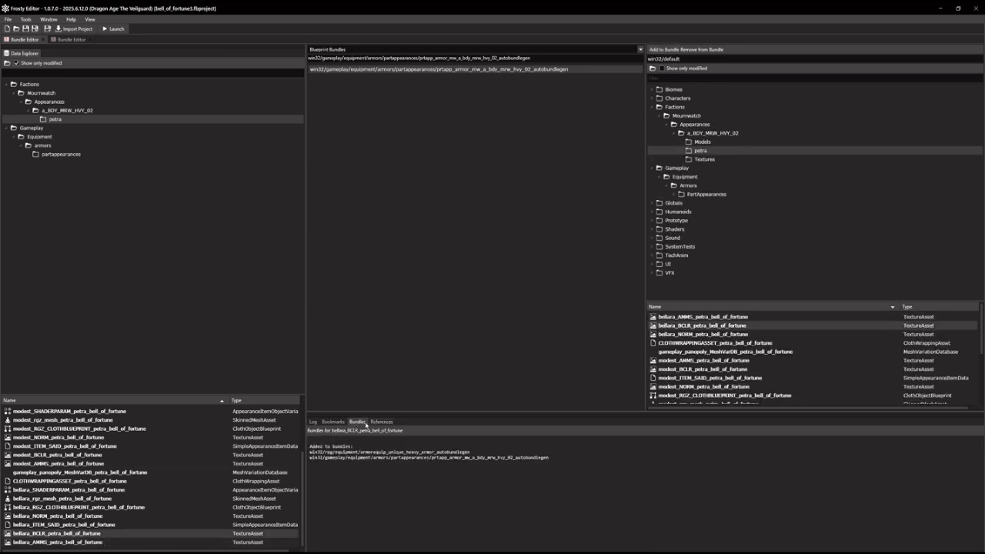
{"action": "left_click", "coordinate": [381, 422]}
{"action": "left_click", "coordinate": [85, 525]}
{"action": "left_click", "coordinate": [661, 50]}
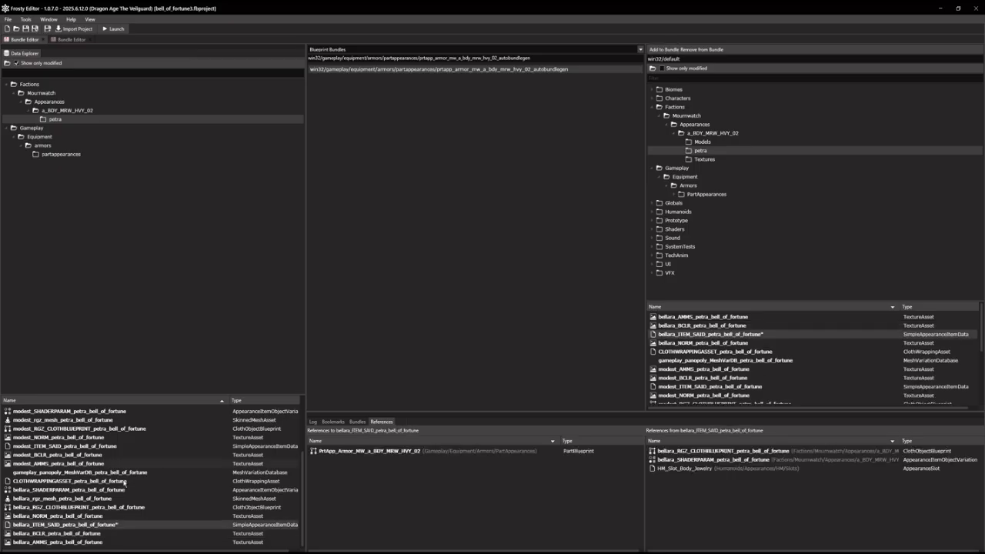
Add the bellara NORM, RGZ_CLOTHBLUEPRINT, rgz_mesh and SHADERPARAM assets to the prtapp_armor_mw_a_bdy_mrw_hvy_02 bundle, and save the project
{"action": "key", "text": "Up"}
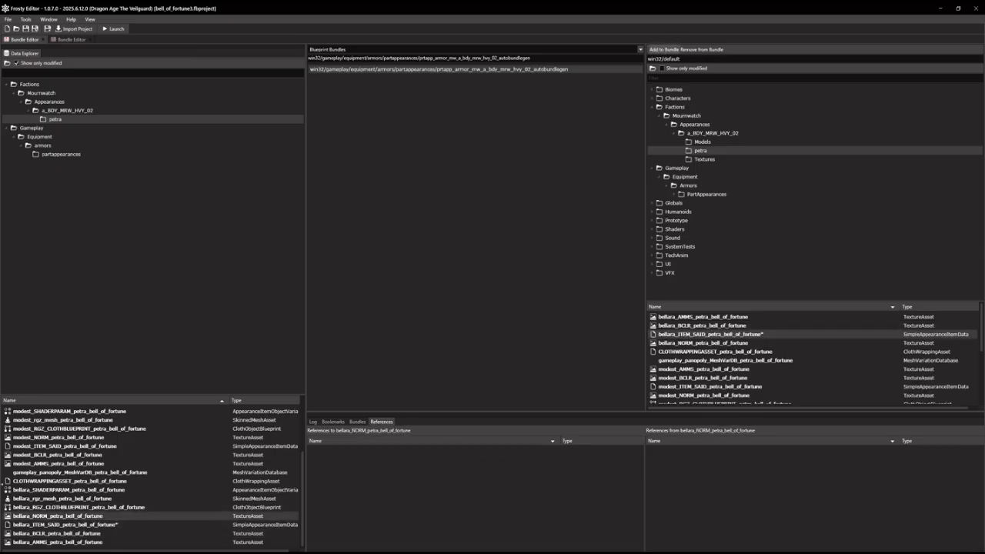
{"action": "left_click", "coordinate": [97, 508]}
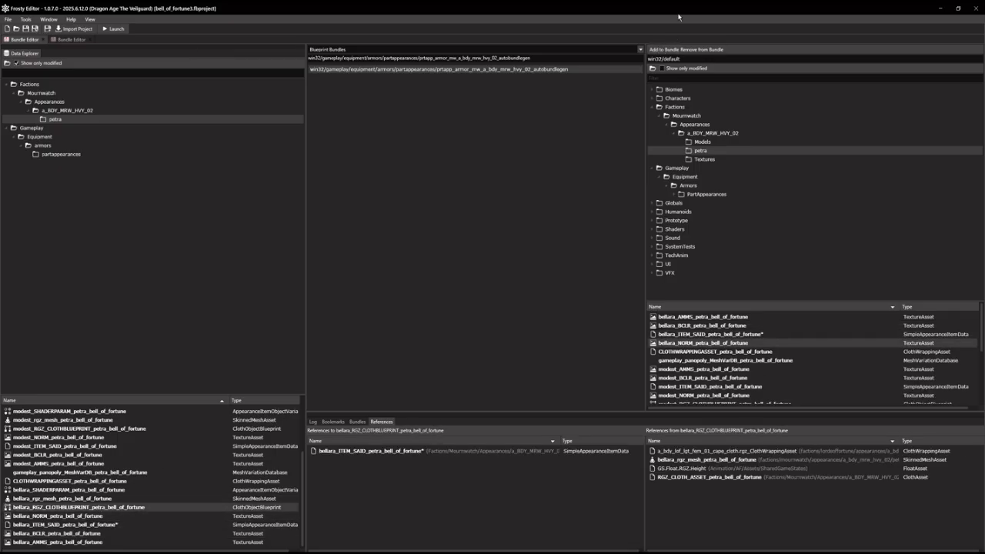
{"action": "left_click", "coordinate": [651, 50]}
{"action": "key", "text": "Up"}
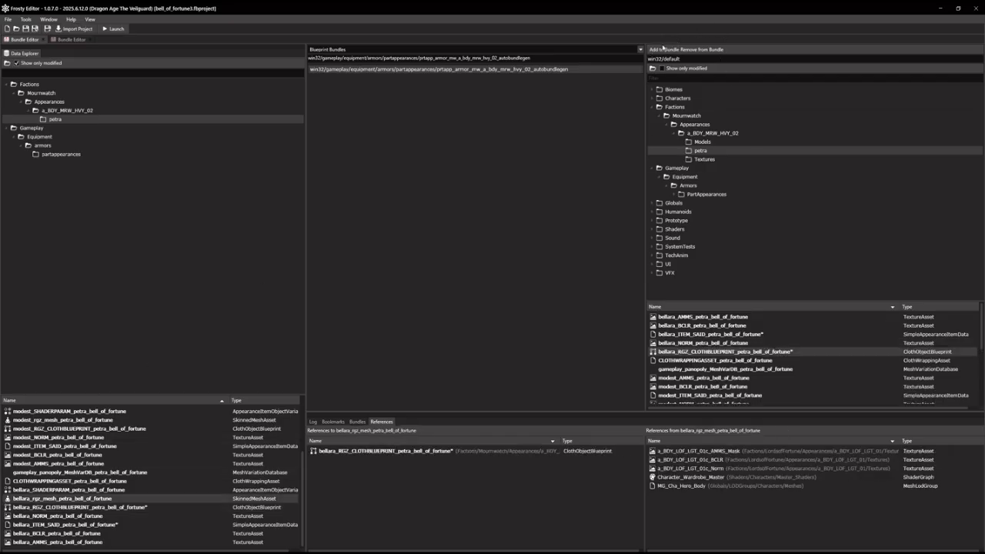
{"action": "left_click", "coordinate": [662, 49]}
{"action": "key", "text": "Up"}
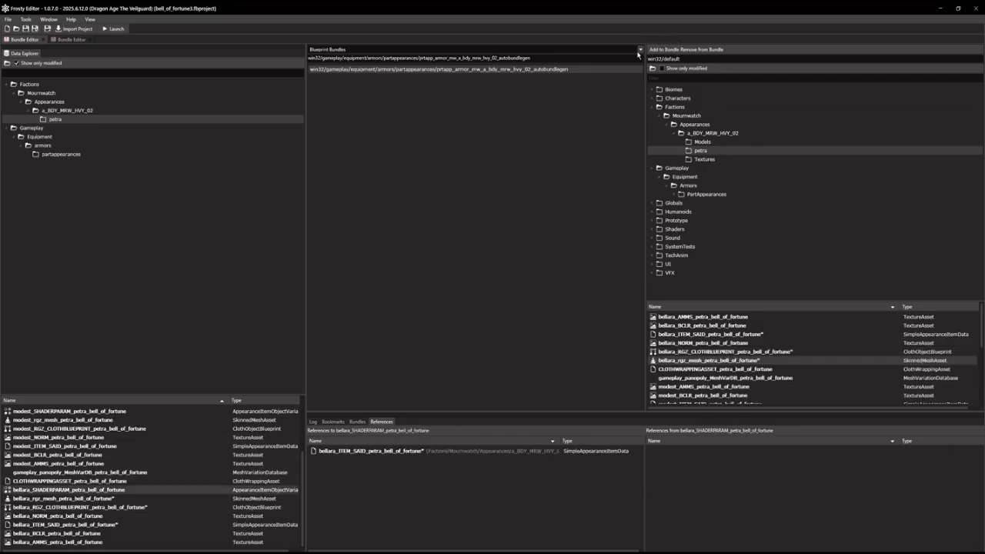
{"action": "left_click", "coordinate": [662, 49]}
{"action": "scroll", "coordinate": [56, 486], "scroll_direction": "up", "scroll_amount": 5}
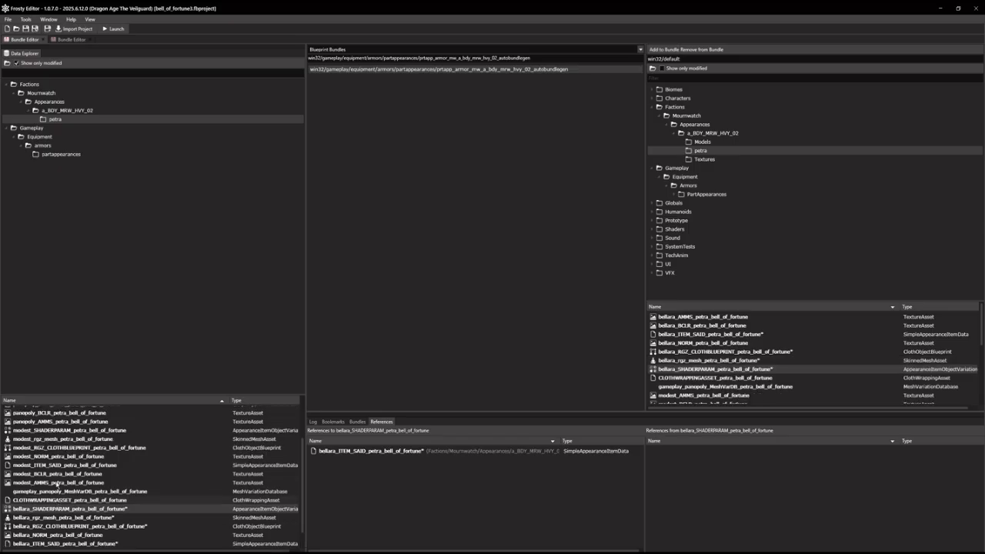
{"action": "right_click", "coordinate": [57, 482]}
{"action": "left_click", "coordinate": [132, 311]}
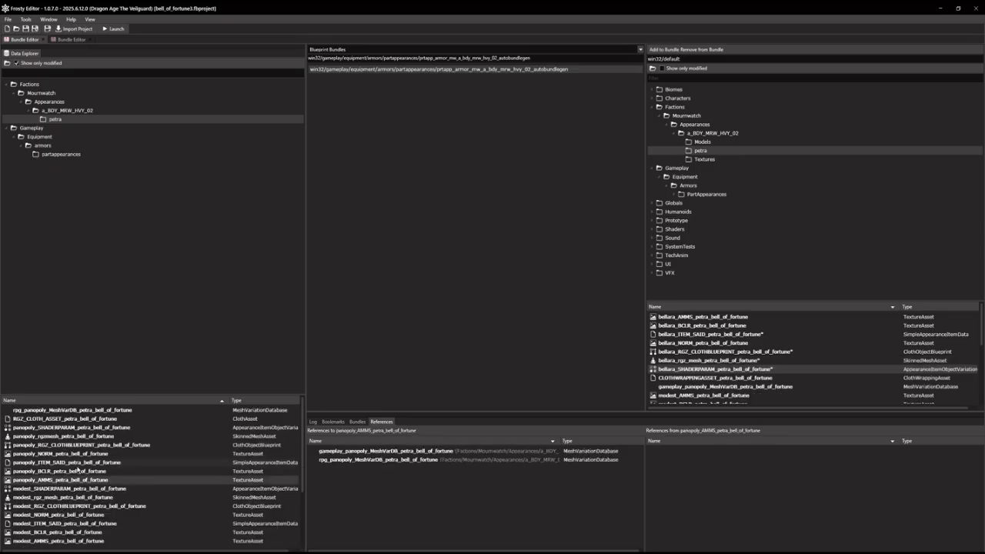
{"action": "left_click", "coordinate": [25, 29]}
Open the rpg_panopoly_MeshVarDB and gameplay_panopoly_MeshVarDB mesh variation databases from petra
{"action": "double_click", "coordinate": [91, 410]}
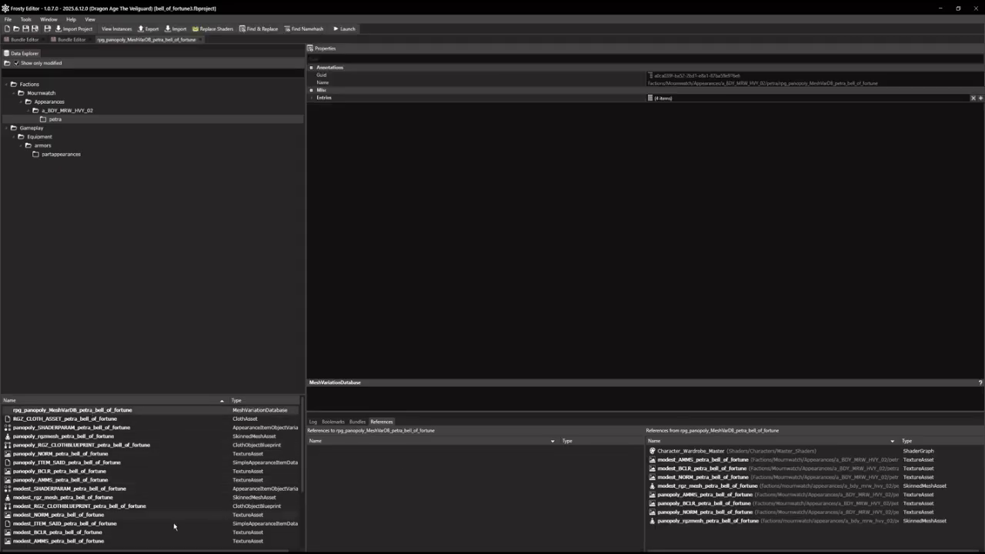
{"action": "scroll", "coordinate": [172, 437], "scroll_direction": "down", "scroll_amount": 3}
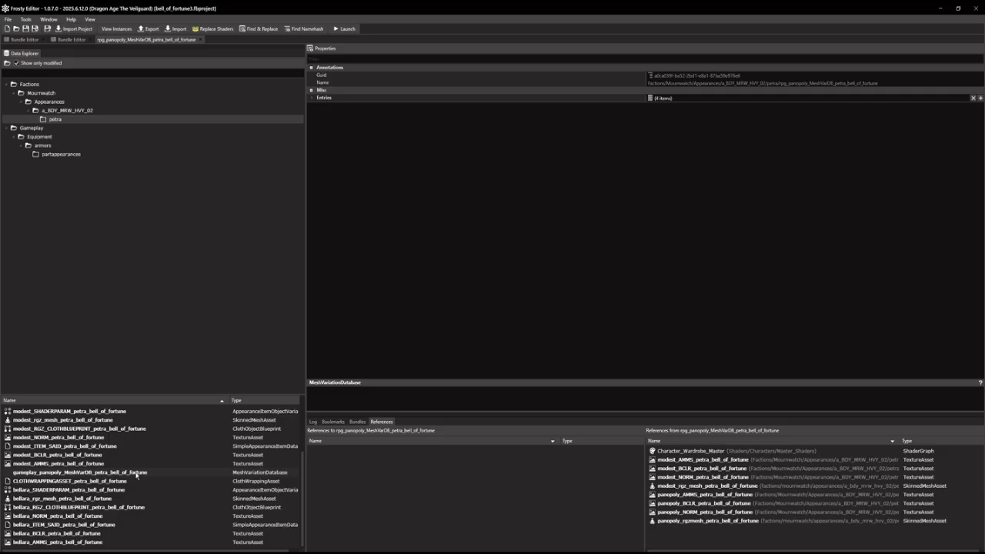
{"action": "double_click", "coordinate": [137, 473]}
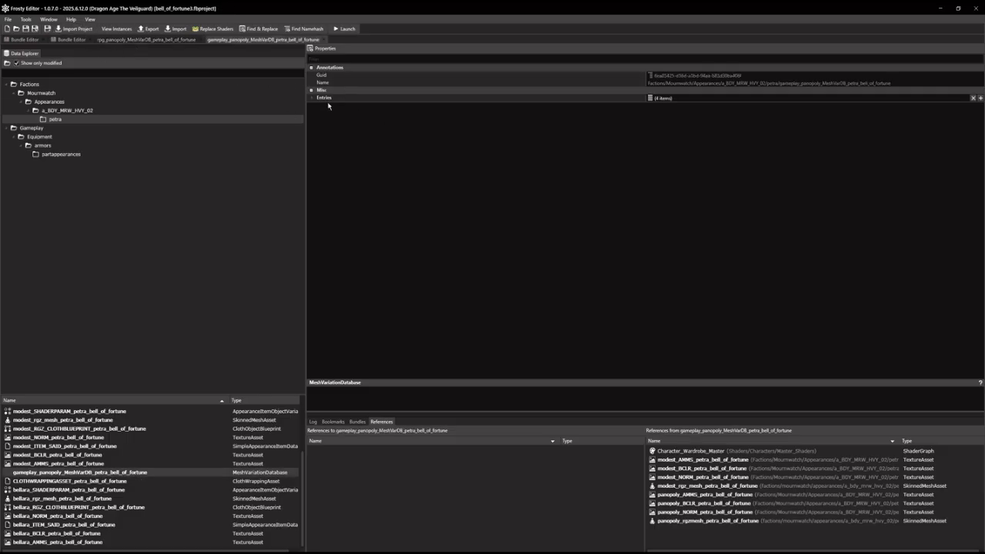
Add two entries to rpg_panopoly_MeshVarDB_petra_bell_of_fortune and paste a copy of entry [0] into entry [4]
{"action": "left_click", "coordinate": [157, 40]}
{"action": "double_click", "coordinate": [325, 99]}
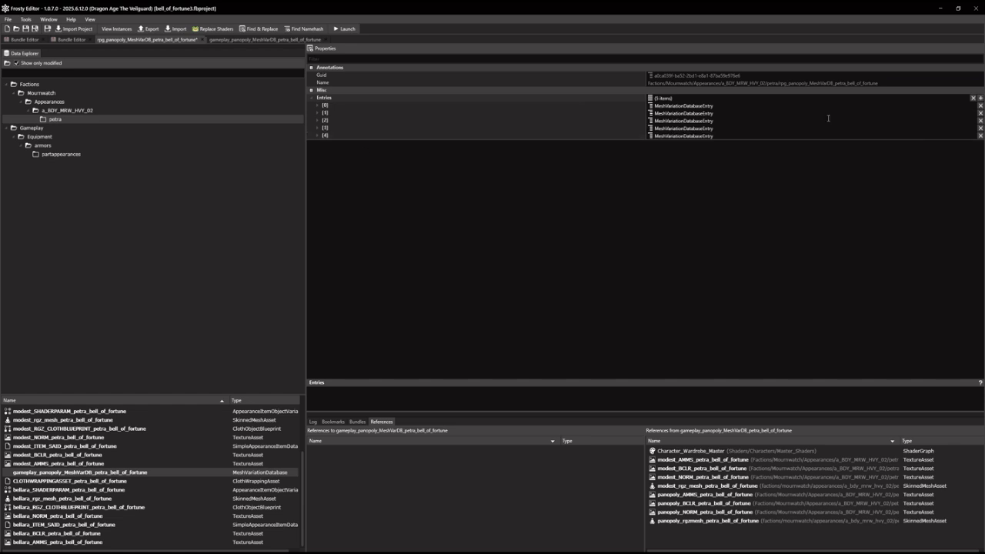
{"action": "left_click", "coordinate": [980, 97]}
{"action": "left_click", "coordinate": [318, 136]}
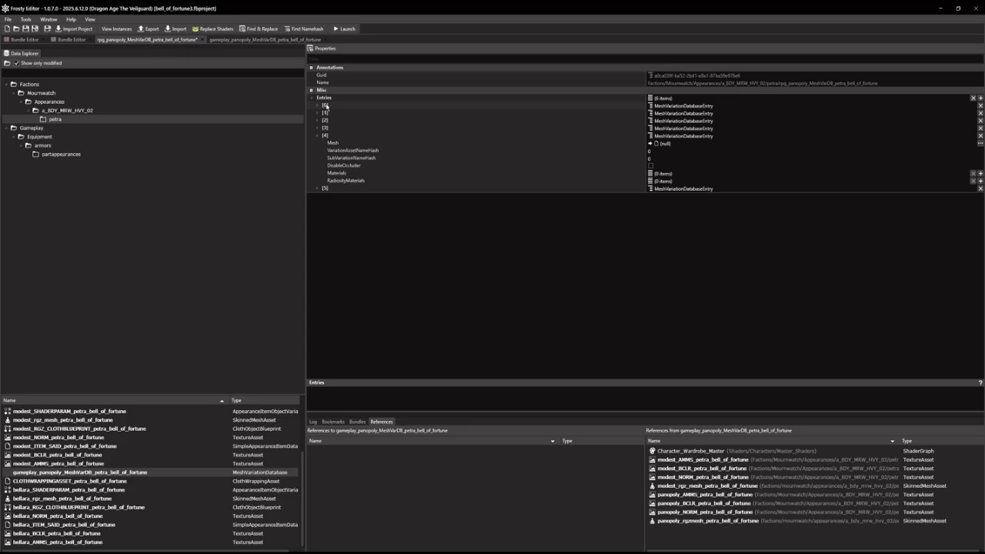
{"action": "right_click", "coordinate": [326, 107]}
{"action": "left_click", "coordinate": [335, 112]}
{"action": "right_click", "coordinate": [327, 139]}
{"action": "left_click", "coordinate": [336, 153]}
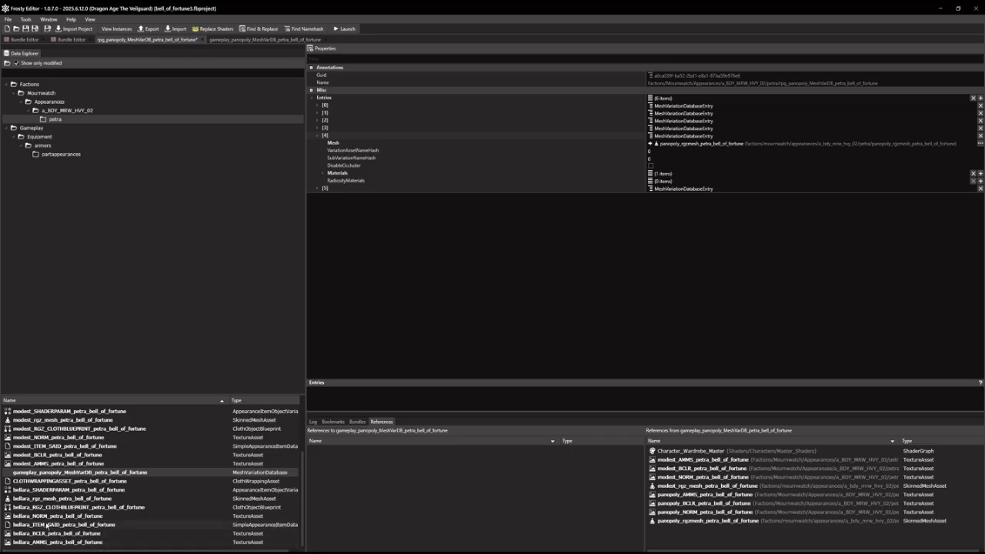
Assign bellara_rgz_mesh_petra_bell_of_fortune as entry [4]'s mesh and set its material to that mesh's pasted__a_BDY_LOF_LGT_01c_mat
{"action": "left_click", "coordinate": [54, 499]}
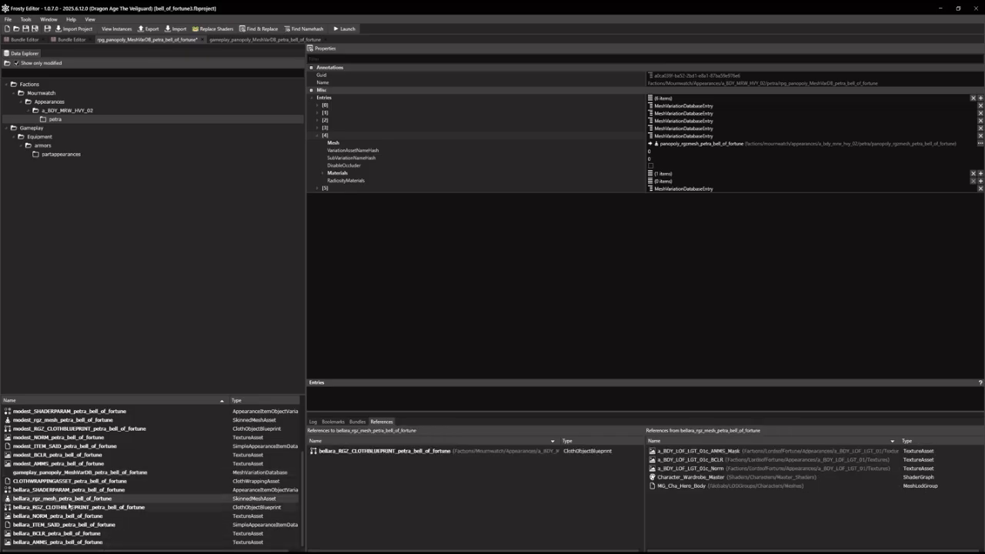
{"action": "left_click", "coordinate": [650, 144]}
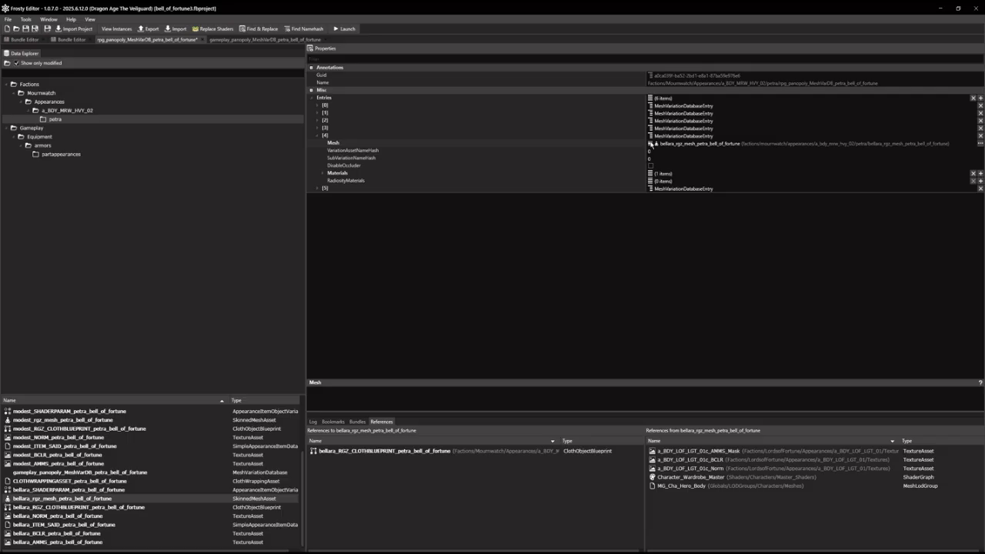
{"action": "left_click", "coordinate": [322, 173]}
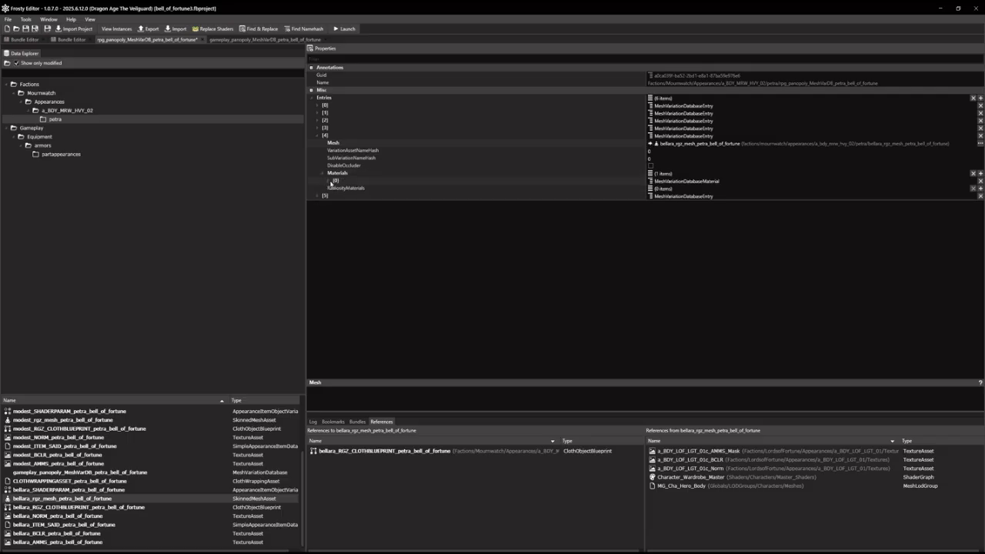
{"action": "left_click", "coordinate": [328, 181]}
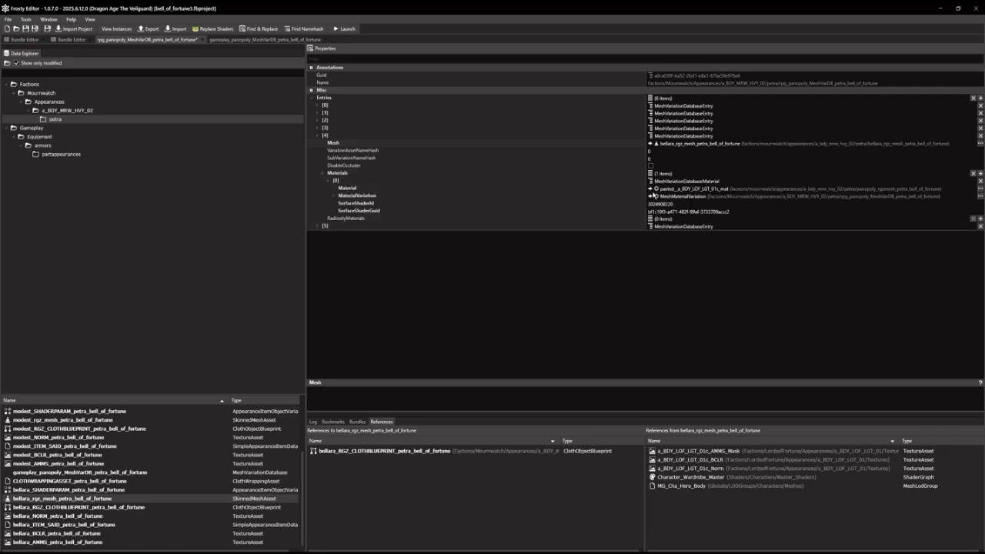
{"action": "left_click", "coordinate": [650, 188]}
Assign bellara_NORM_petra_bell_of_fortune to the Normal texture parameter in entry [4]'s material variation shader
{"action": "left_click", "coordinate": [332, 197]}
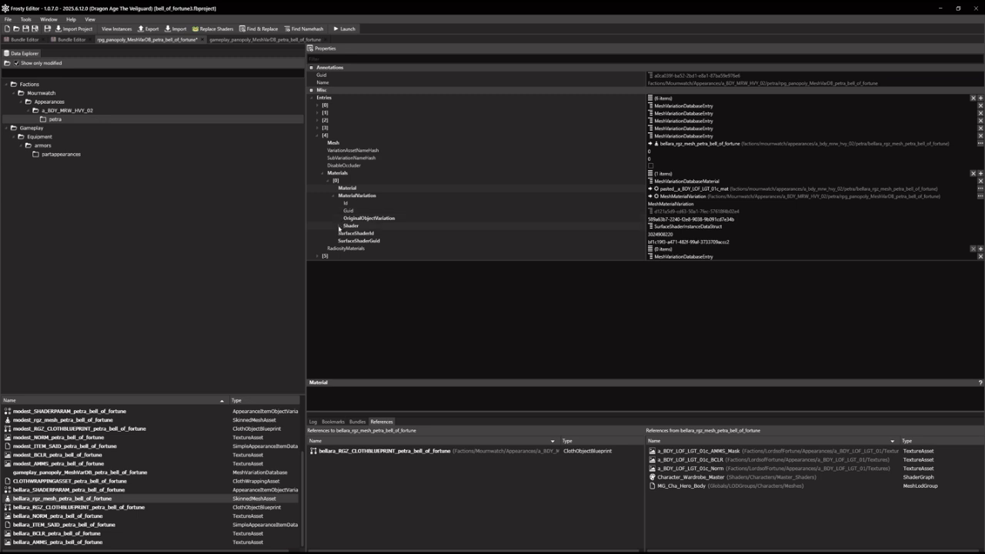
{"action": "left_click", "coordinate": [339, 226]}
{"action": "left_click", "coordinate": [344, 271]}
{"action": "left_click", "coordinate": [350, 293]}
{"action": "left_click", "coordinate": [350, 285]}
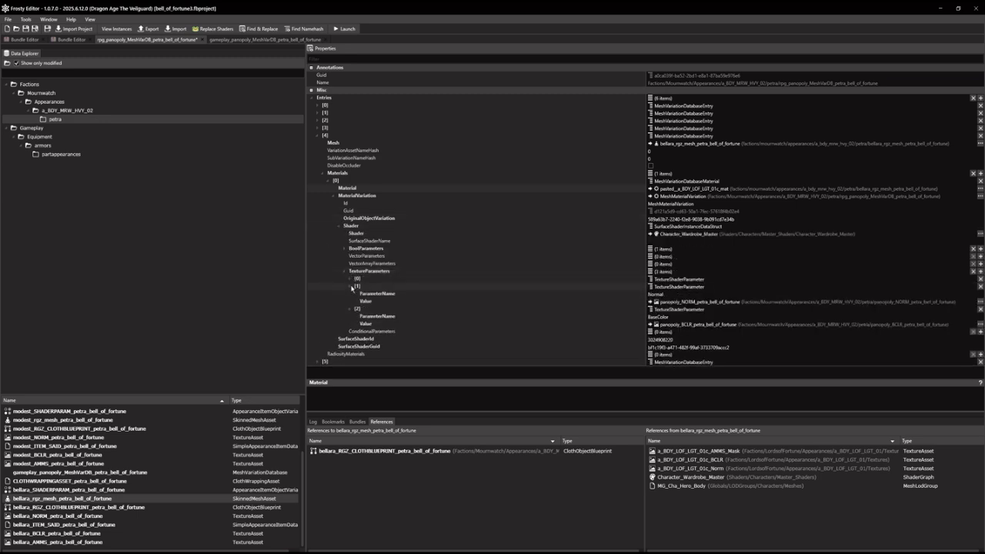
{"action": "left_click", "coordinate": [351, 280]}
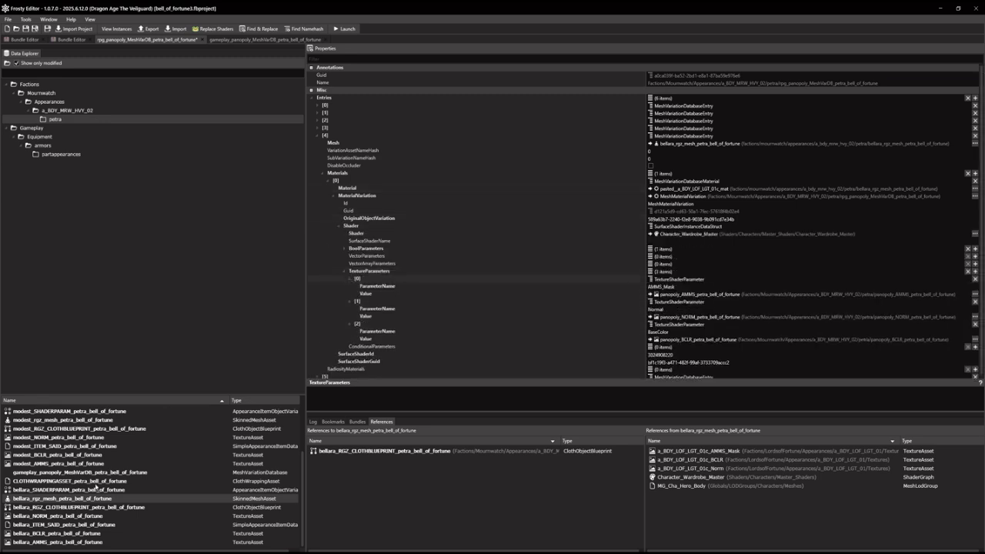
{"action": "left_click", "coordinate": [62, 518]}
{"action": "left_click", "coordinate": [651, 318]}
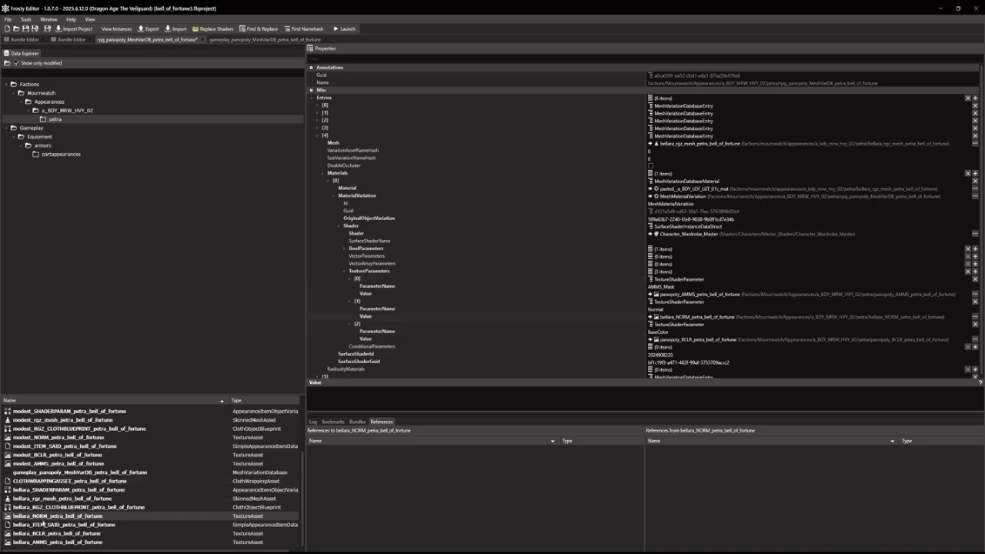
Assign bellara_BCLR_petra_bell_of_fortune to entry [4]'s BaseColor texture parameter and bellara_AMMS_petra_bell_of_fortune to its AMMS_Mask parameter
{"action": "left_click", "coordinate": [46, 533]}
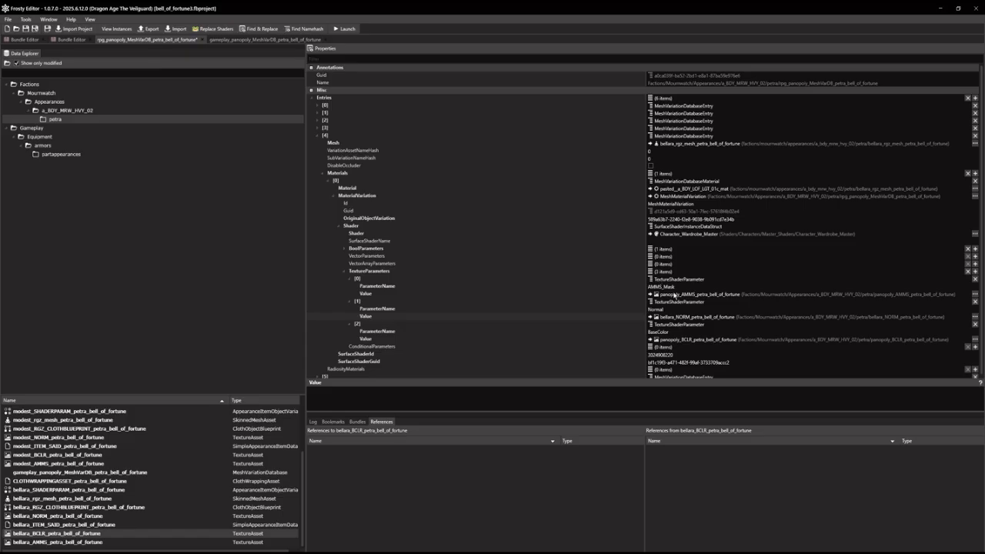
{"action": "left_click", "coordinate": [650, 340]}
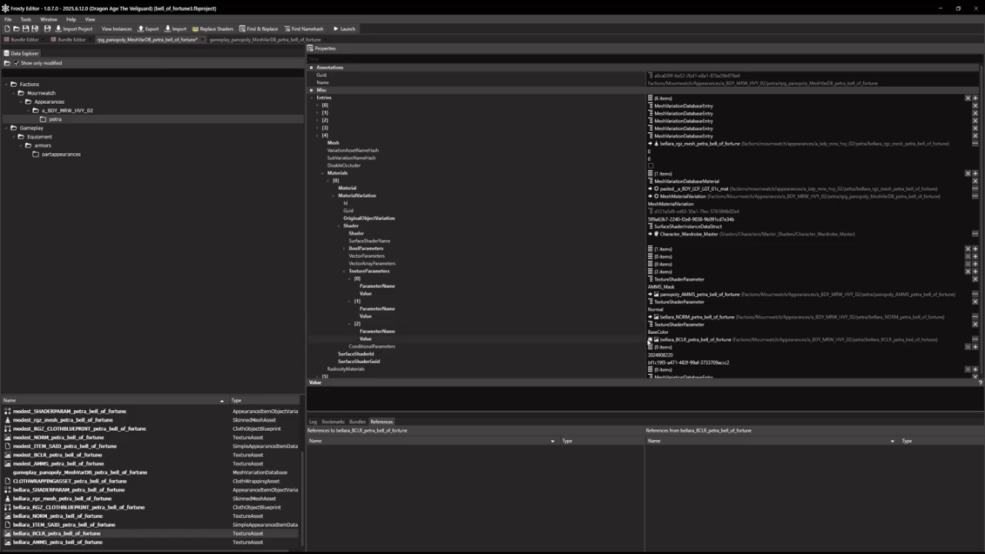
{"action": "left_click", "coordinate": [72, 541]}
{"action": "left_click", "coordinate": [650, 294]}
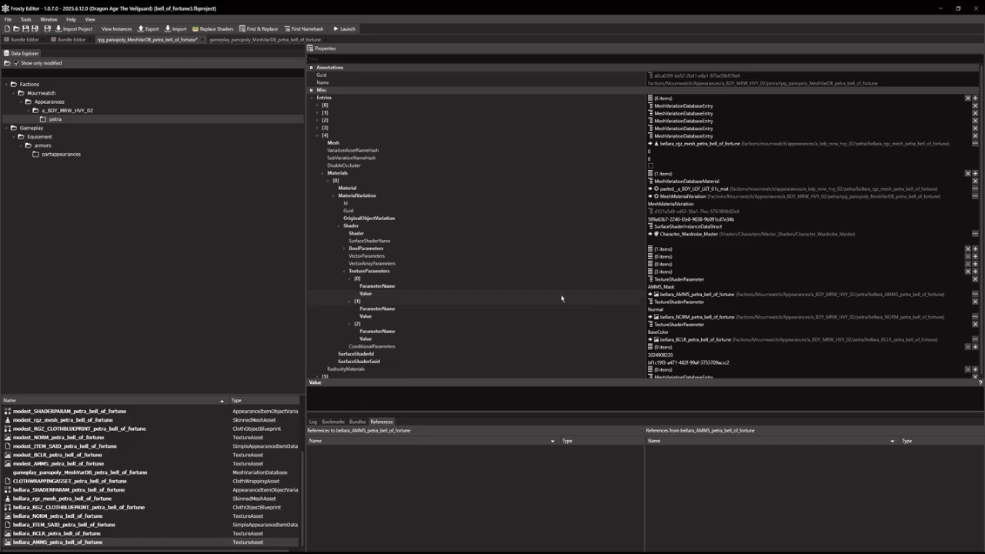
{"action": "scroll", "coordinate": [552, 300], "scroll_direction": "down", "scroll_amount": 1}
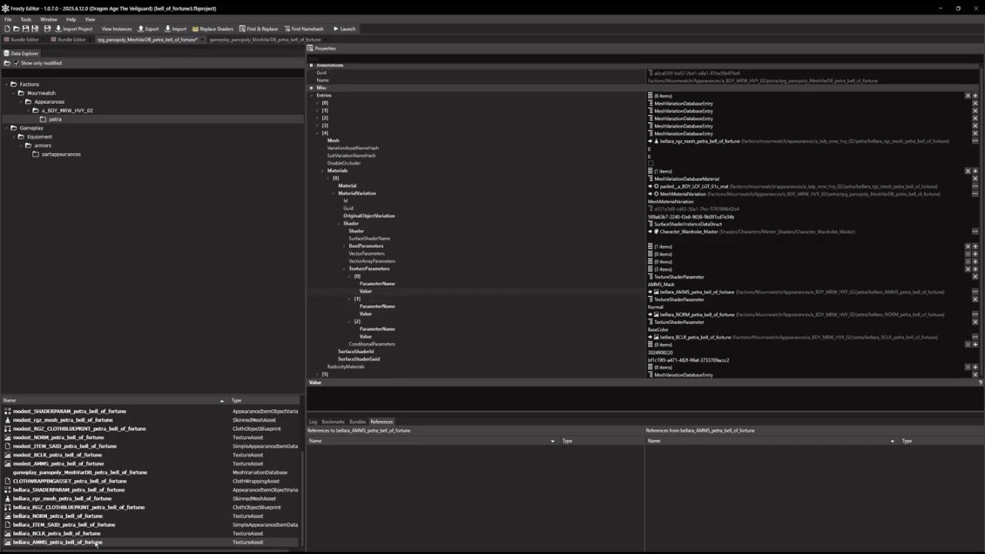
Copy the NameHash from bellara_SHADERPARAM_petra_bell_of_fortune and return to the rpg mesh variation database
{"action": "double_click", "coordinate": [57, 490]}
{"action": "left_click", "coordinate": [621, 96]}
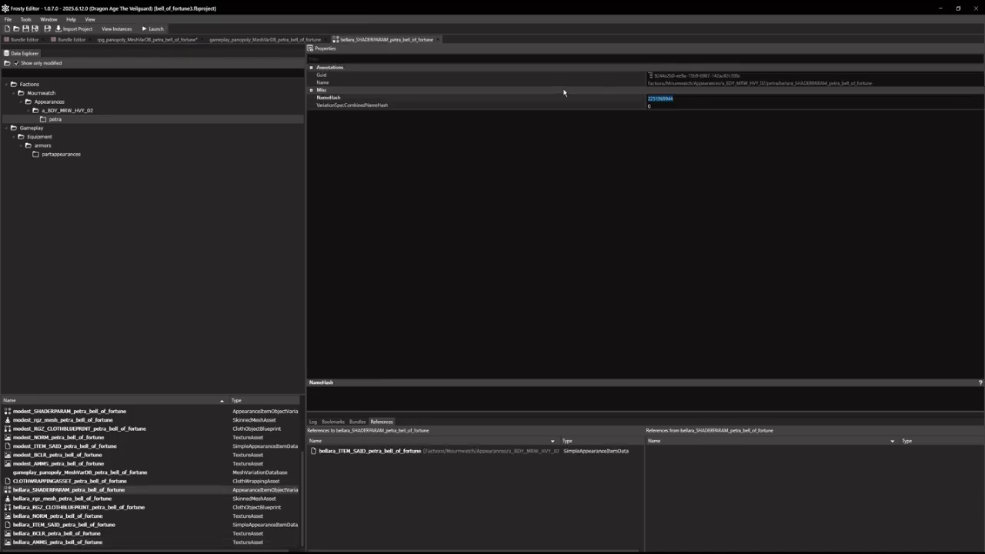
{"action": "left_click", "coordinate": [147, 39]}
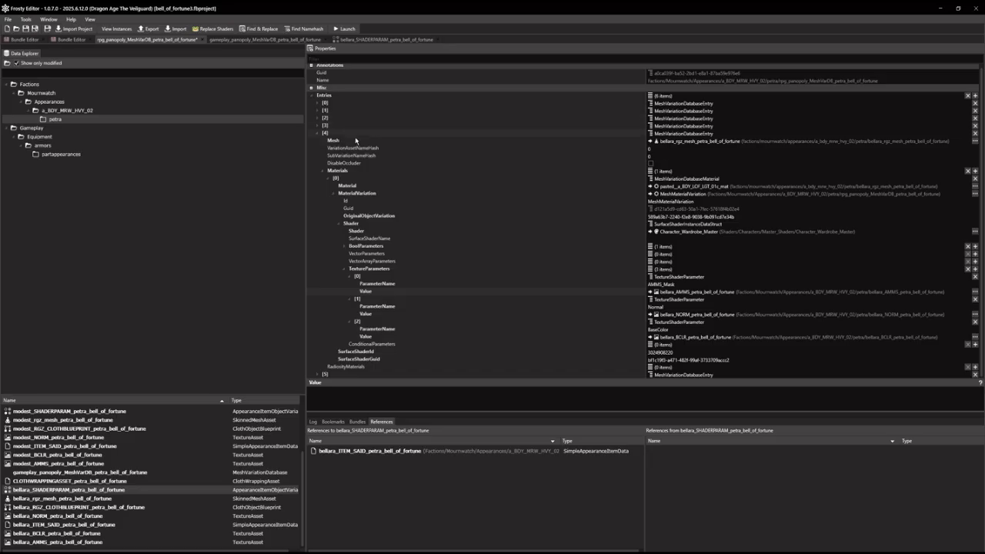
Duplicate the contents of entry [4] into entry [5] of the rpg mesh variation database and expand entry [5]
{"action": "left_click", "coordinate": [327, 135]}
{"action": "left_click", "coordinate": [317, 133]}
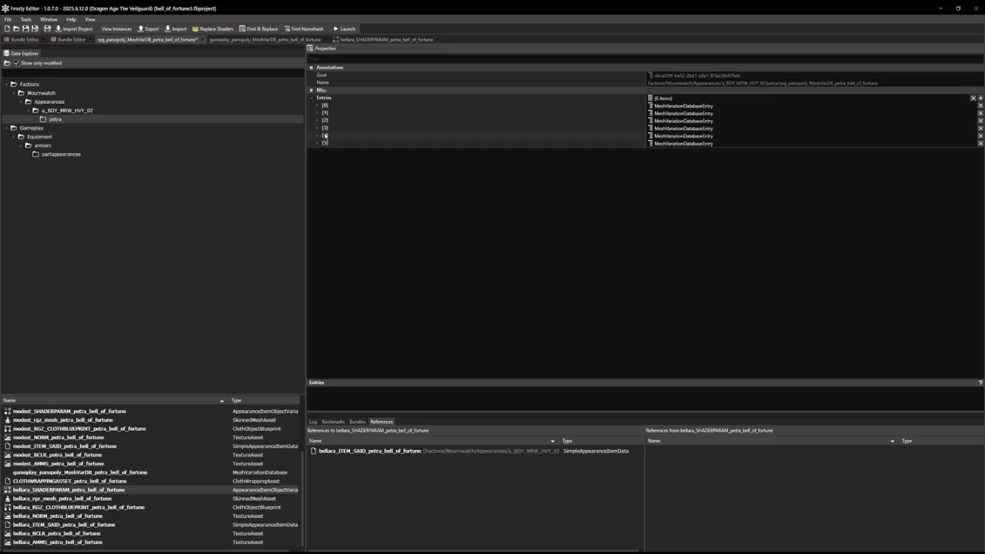
{"action": "right_click", "coordinate": [327, 136]}
{"action": "left_click", "coordinate": [333, 143]}
{"action": "right_click", "coordinate": [325, 144]}
{"action": "left_click", "coordinate": [333, 158]}
{"action": "left_click", "coordinate": [317, 143]}
Set entry [5]'s VariationAssetNameHash to the NameHash copied from bellara_SHADERPARAM_petra_bell_of_fortune
{"action": "left_click", "coordinate": [385, 39]}
{"action": "left_click", "coordinate": [612, 95]}
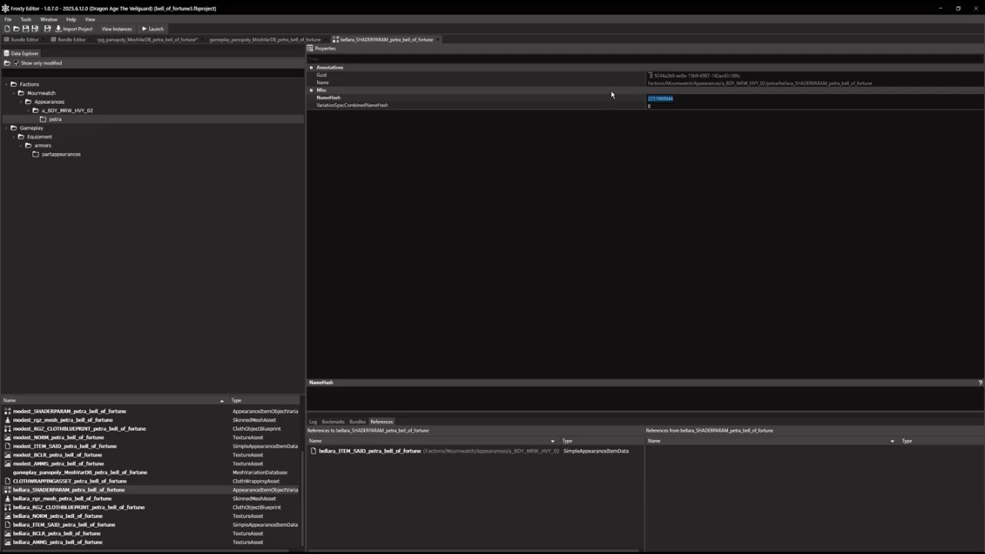
{"action": "left_click", "coordinate": [158, 39]}
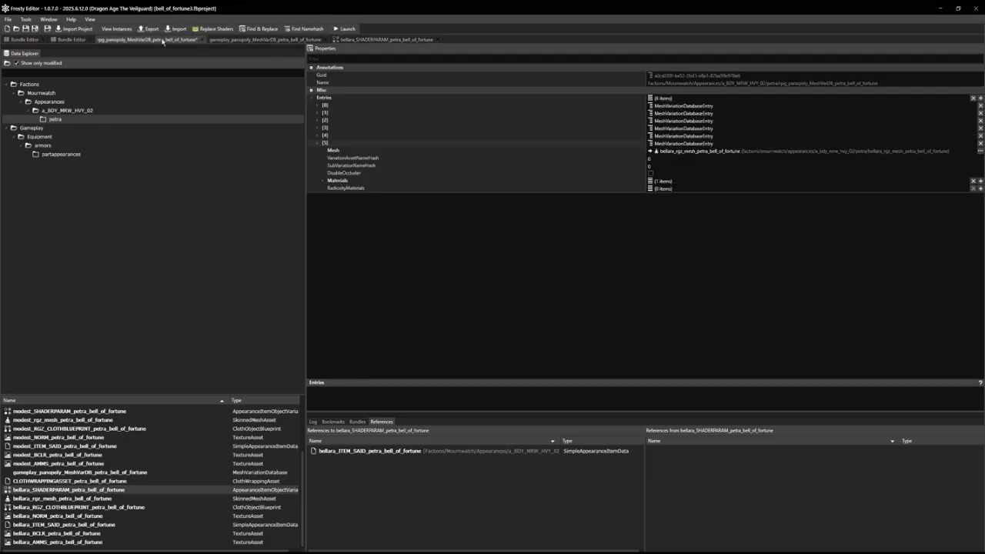
{"action": "left_click", "coordinate": [663, 158]}
{"action": "key", "text": "ctrl+v"}
Add two entries to gameplay_panopoly_MeshVarDB_petra_bell_of_fortune and paste the rpg database's entry [4] into its entry [4]
{"action": "right_click", "coordinate": [325, 140]}
{"action": "left_click", "coordinate": [342, 143]}
{"action": "left_click", "coordinate": [265, 39]}
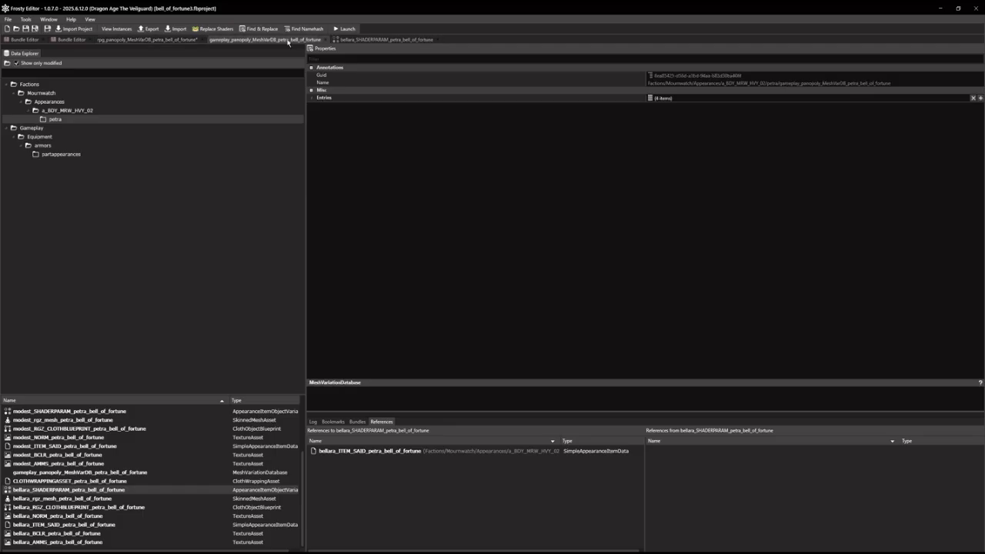
{"action": "left_click", "coordinate": [980, 98]}
{"action": "left_click", "coordinate": [981, 98]}
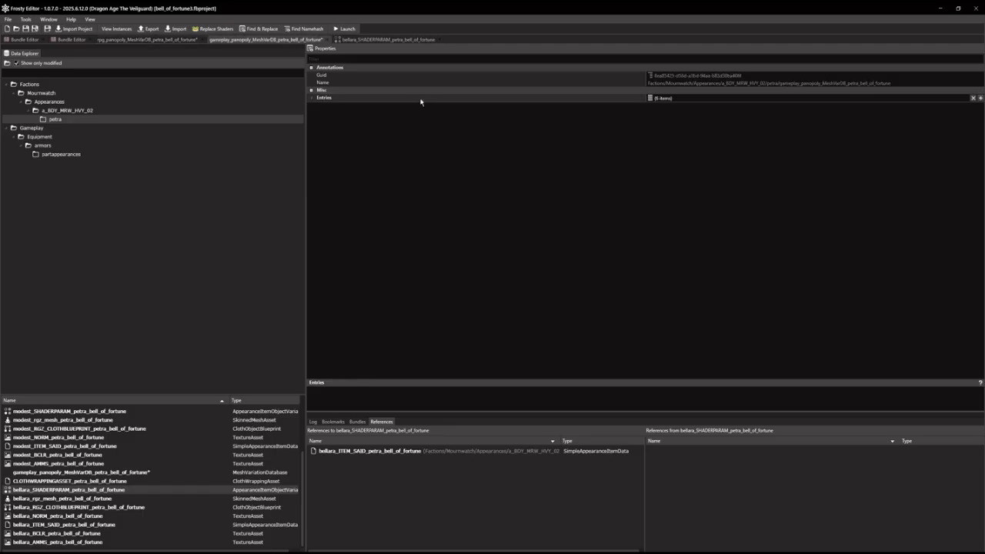
{"action": "left_click", "coordinate": [311, 98]}
{"action": "left_click", "coordinate": [317, 135]}
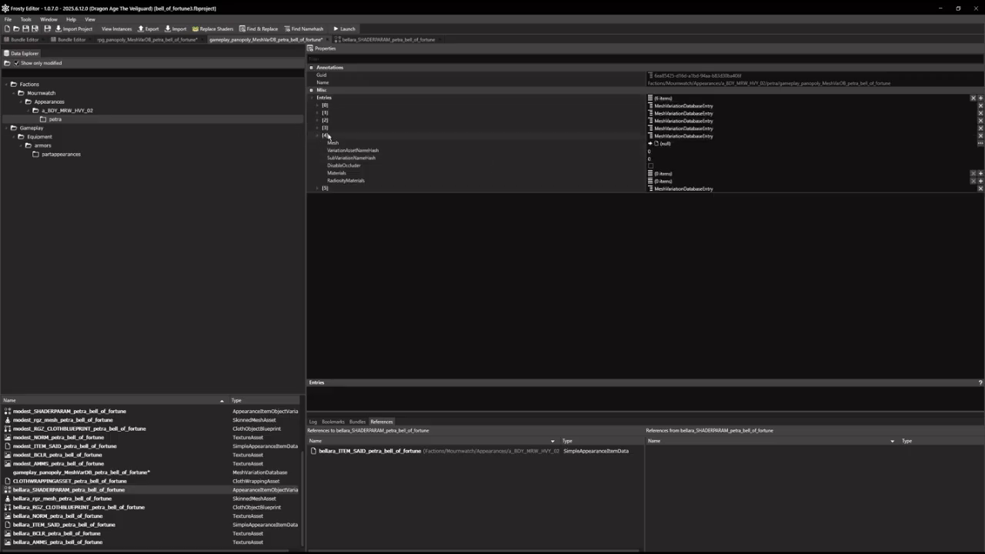
{"action": "right_click", "coordinate": [327, 136]}
{"action": "left_click", "coordinate": [343, 150]}
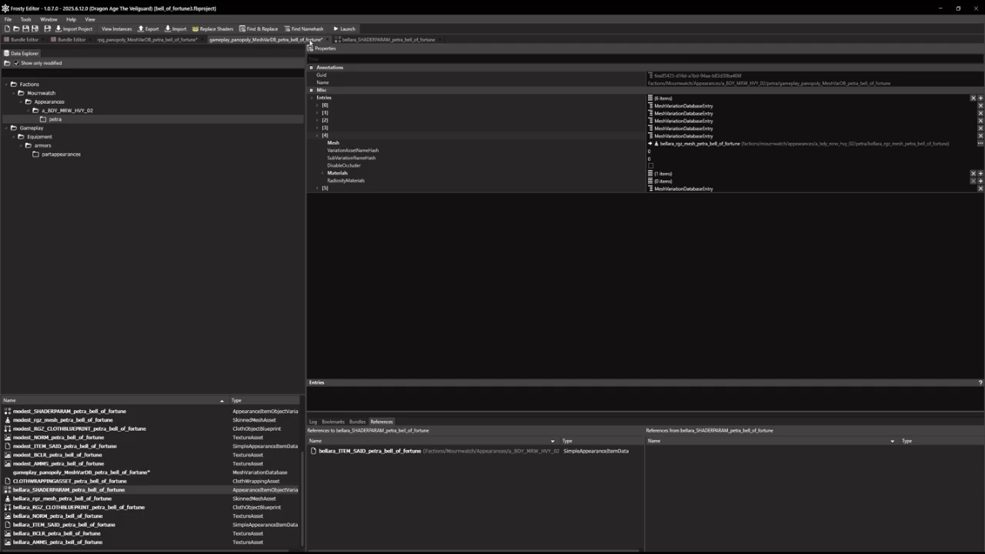
Copy the rpg database's entry [5] into entry [5] of the gameplay mesh variation database and save the project
{"action": "left_click", "coordinate": [159, 40]}
{"action": "right_click", "coordinate": [325, 144]}
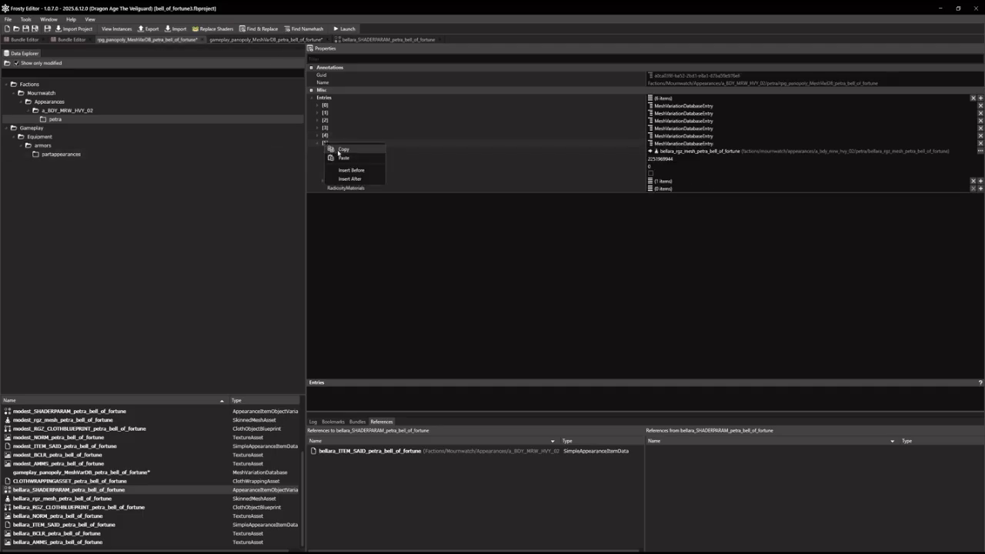
{"action": "left_click", "coordinate": [341, 149]}
{"action": "left_click", "coordinate": [280, 39]}
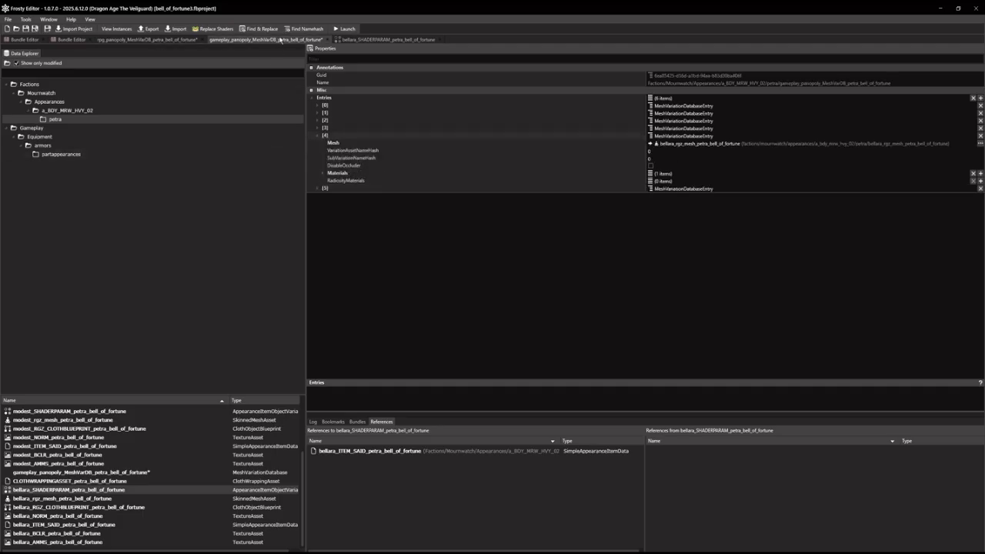
{"action": "right_click", "coordinate": [326, 191]}
{"action": "left_click", "coordinate": [335, 204]}
{"action": "key", "text": "ctrl+s"}
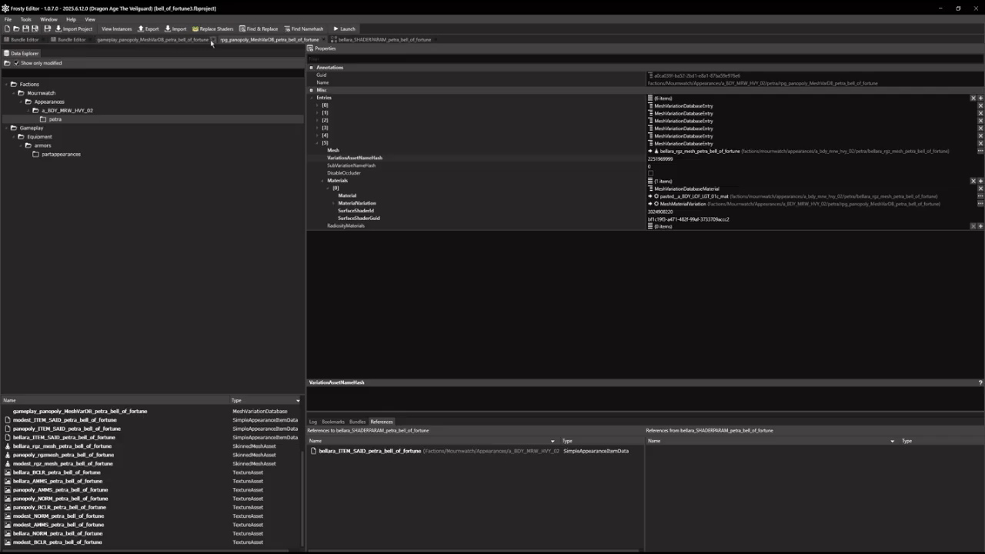
Close both mesh variation databases and the bellara_SHADERPARAM asset, returning to the Bundle Editor
{"action": "left_click", "coordinate": [210, 39]}
{"action": "left_click", "coordinate": [201, 39]}
{"action": "left_click", "coordinate": [202, 40]}
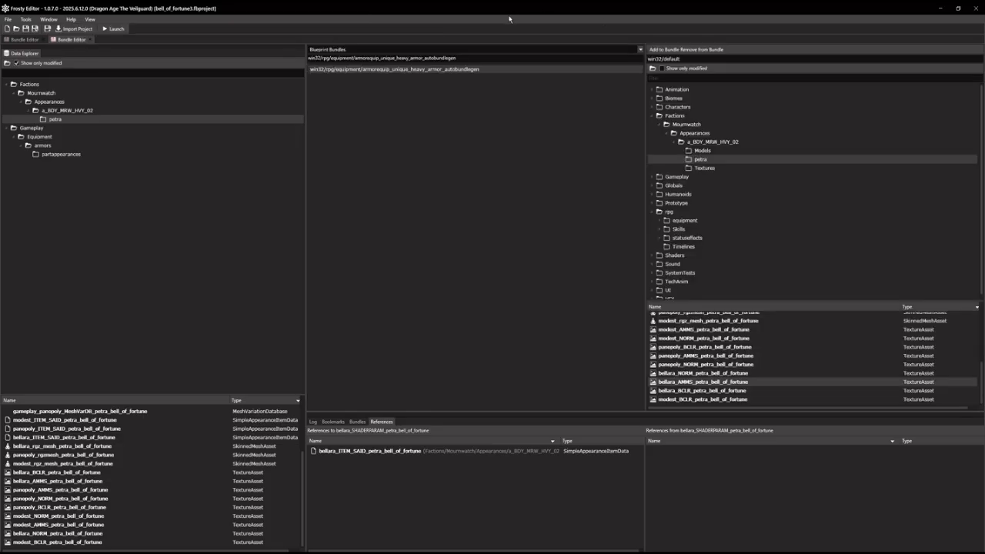
Check the bundle assignments of the bellara SHADERPARAM, RGZ_CLOTHBLUEPRINT, ITEM_SAID, rgz_mesh, BCLR and NORM assets
{"action": "scroll", "coordinate": [198, 467], "scroll_direction": "up", "scroll_amount": 3}
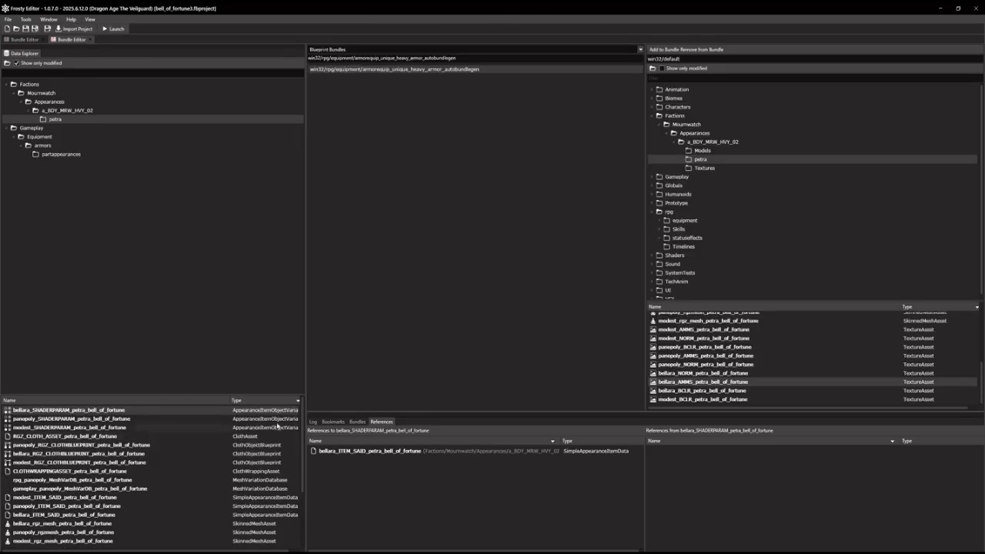
{"action": "left_click", "coordinate": [357, 422]}
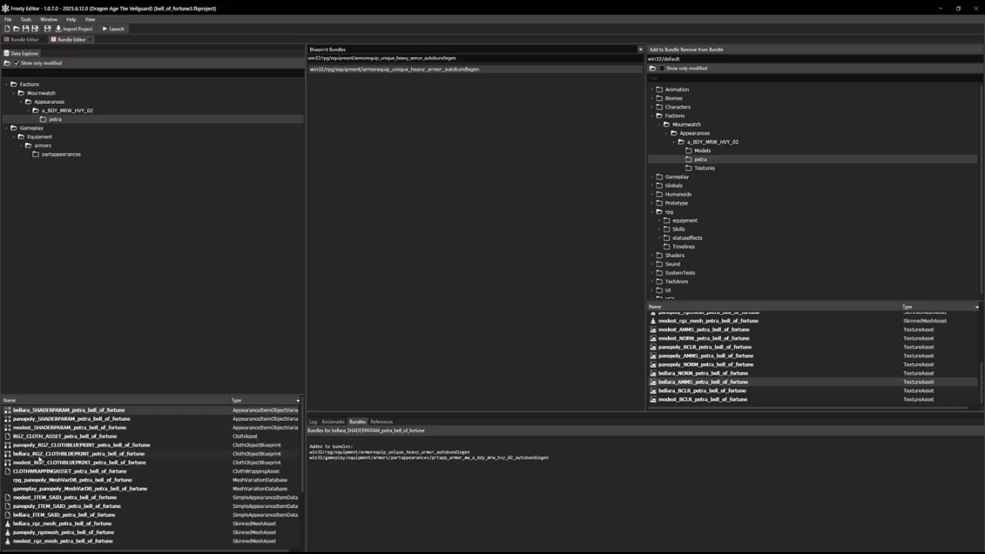
{"action": "left_click", "coordinate": [39, 454]}
{"action": "scroll", "coordinate": [75, 464], "scroll_direction": "down", "scroll_amount": 1}
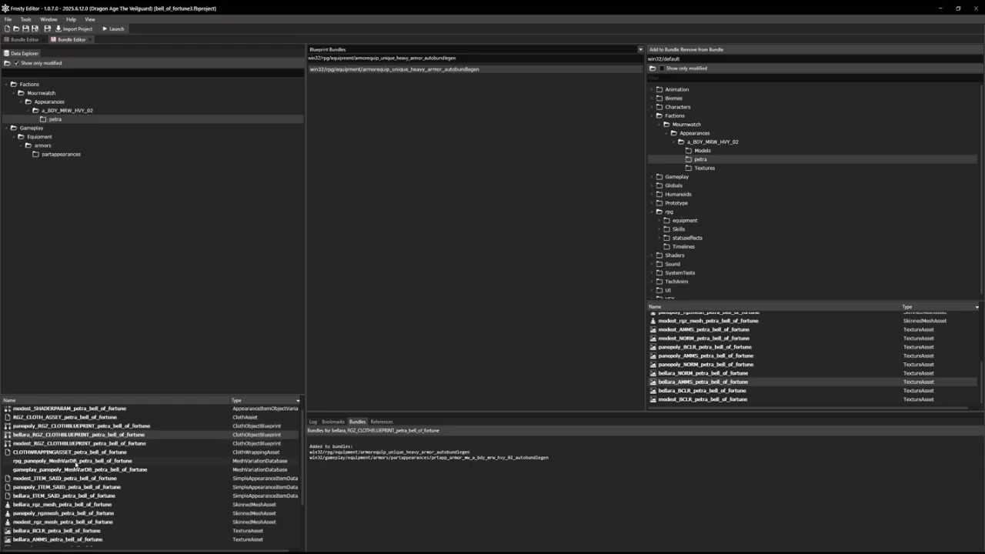
{"action": "left_click", "coordinate": [43, 497]}
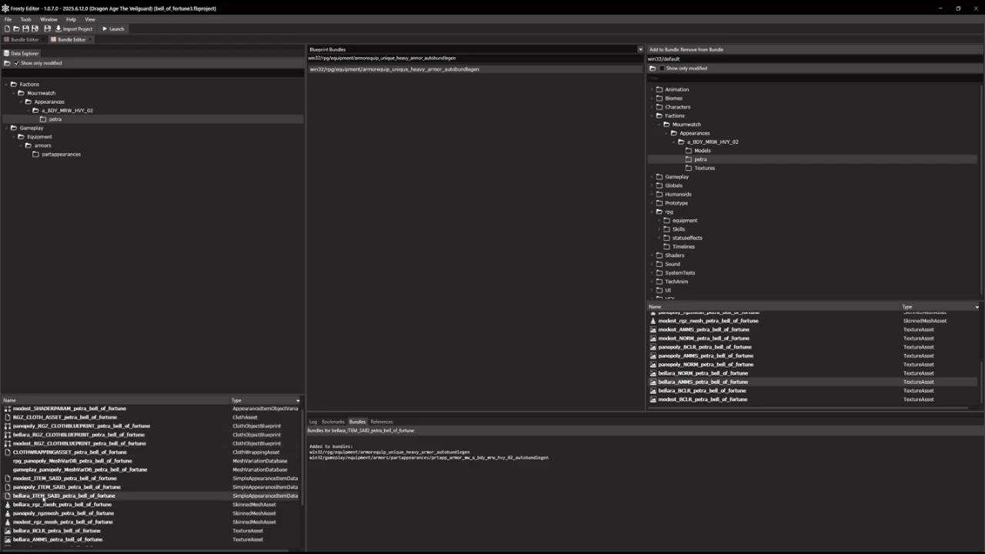
{"action": "left_click", "coordinate": [41, 505]}
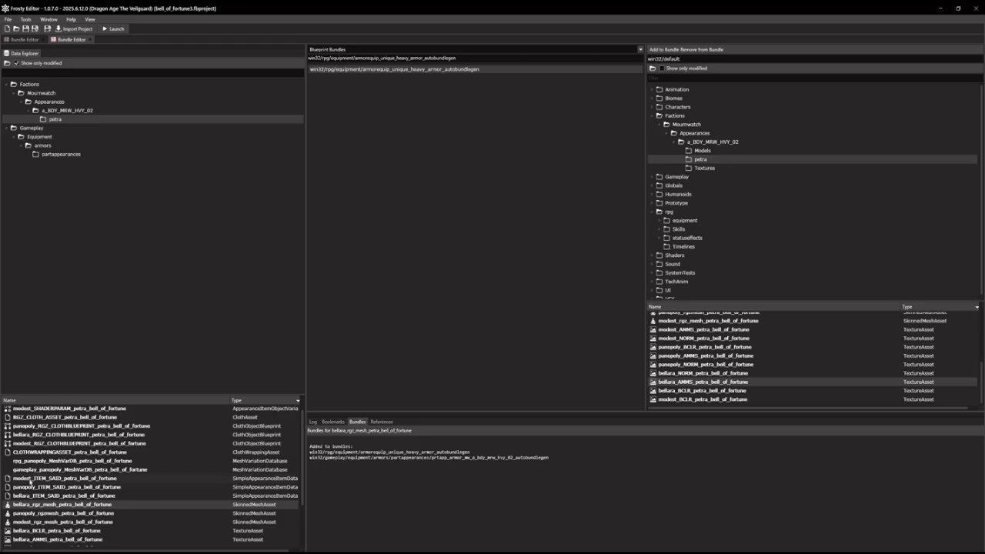
{"action": "scroll", "coordinate": [37, 478], "scroll_direction": "down", "scroll_amount": 2}
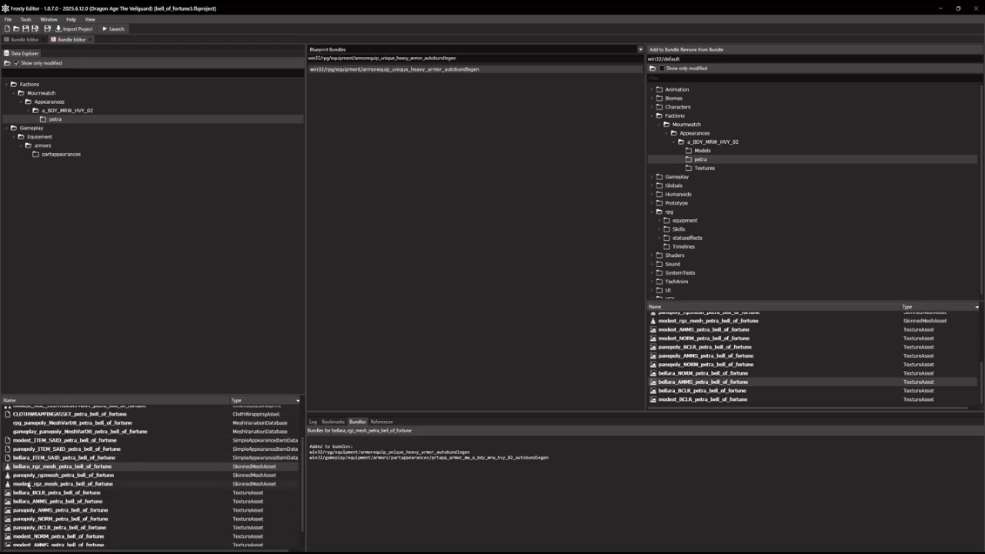
{"action": "scroll", "coordinate": [34, 481], "scroll_direction": "down", "scroll_amount": 1}
{"action": "left_click", "coordinate": [38, 481]}
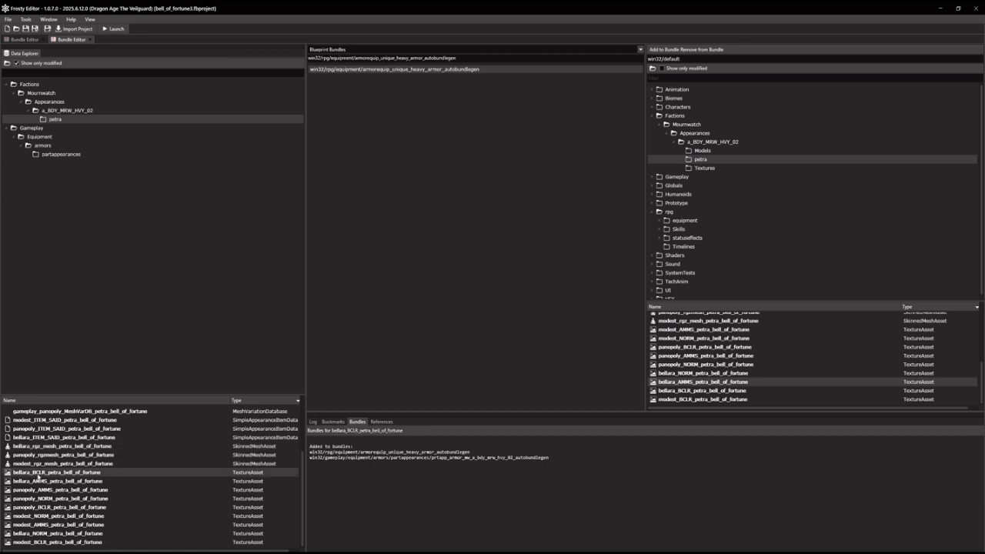
{"action": "left_click", "coordinate": [38, 535]}
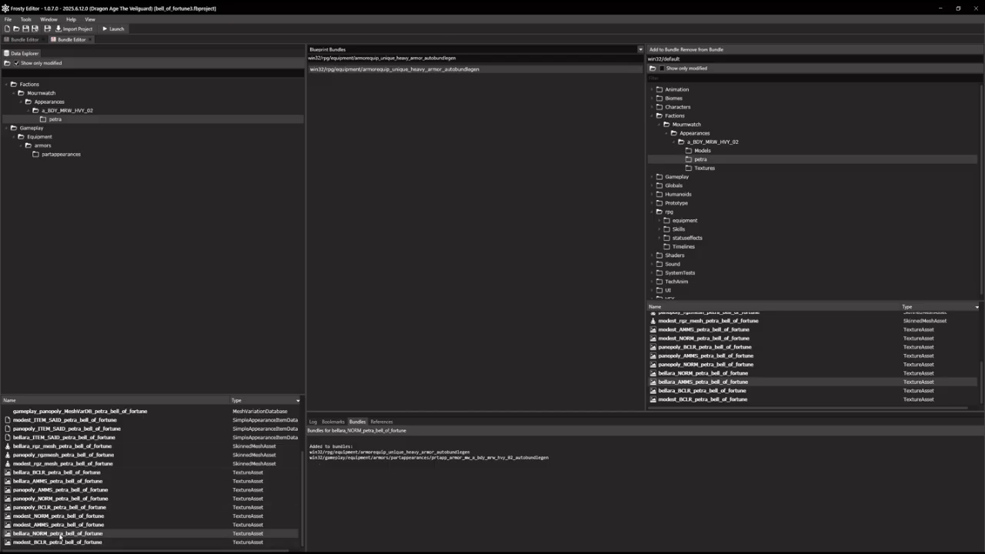
Preview the bellara NORM, AMMS and BCLR textures, and close all three previews
{"action": "double_click", "coordinate": [60, 534]}
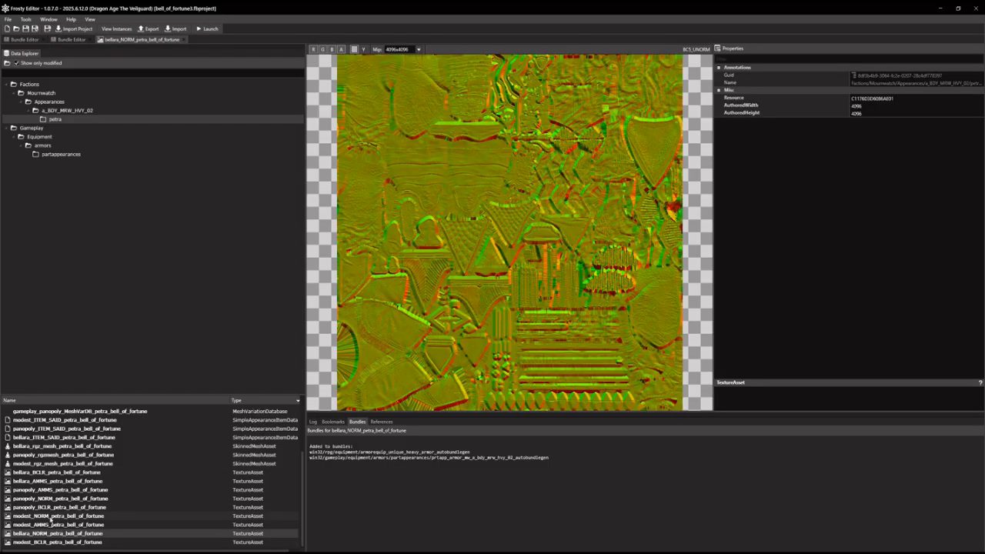
{"action": "double_click", "coordinate": [46, 481]}
{"action": "double_click", "coordinate": [48, 473]}
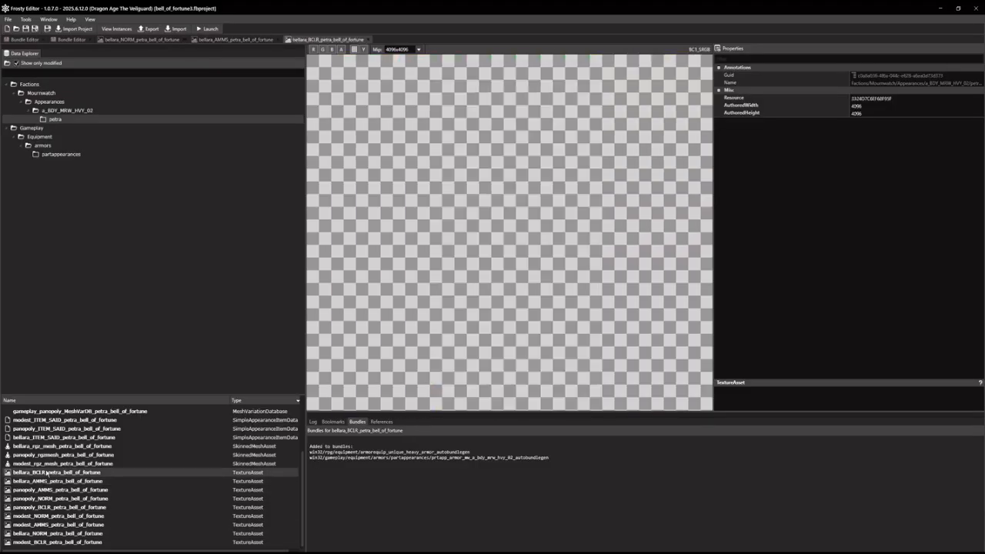
{"action": "left_click", "coordinate": [186, 39]}
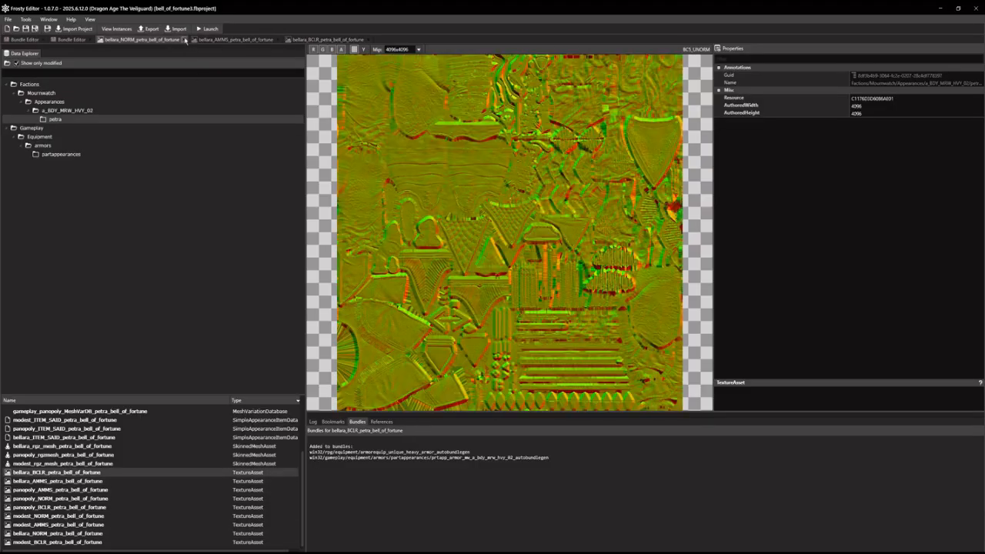
{"action": "left_click", "coordinate": [185, 39]}
{"action": "left_click", "coordinate": [186, 39]}
{"action": "left_click", "coordinate": [185, 39]}
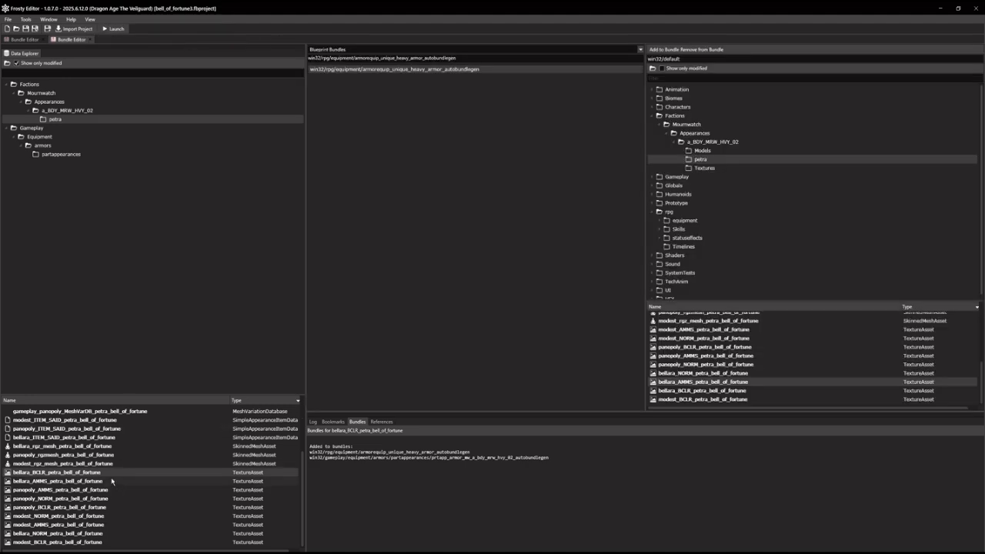
Inspect the bellara_rgz_mesh_petra_bell_of_fortune model in the mesh viewer and close it
{"action": "double_click", "coordinate": [53, 446]}
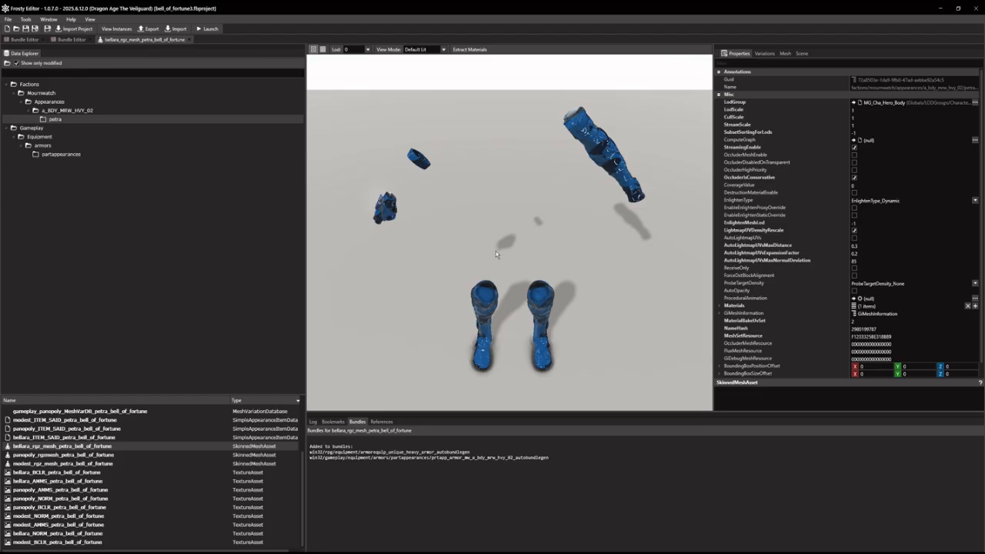
{"action": "mouse_move", "coordinate": [504, 289]}
{"action": "middle_mouse_down"}
{"action": "mouse_move", "coordinate": [532, 287]}
{"action": "mouse_move", "coordinate": [485, 289]}
{"action": "middle_mouse_up"}
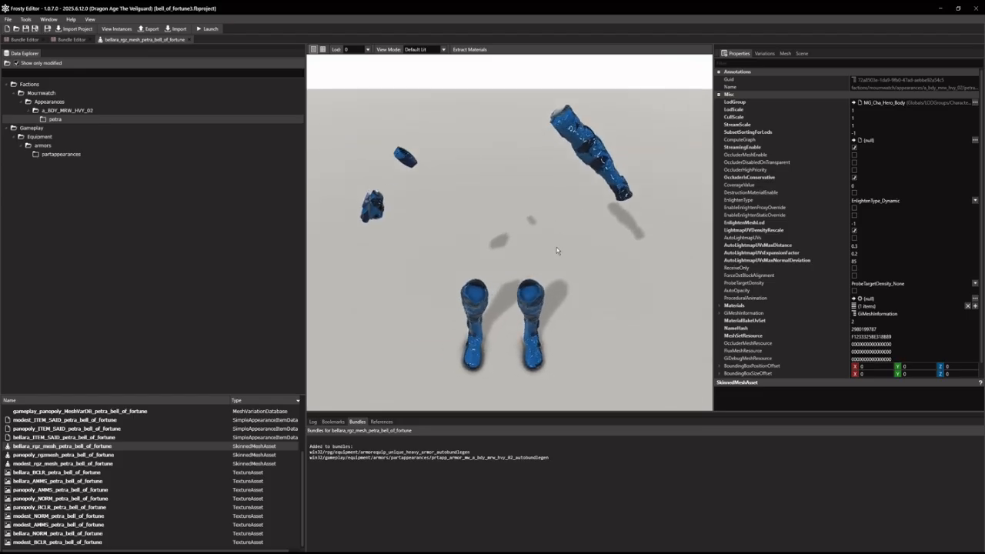
{"action": "left_click", "coordinate": [189, 39]}
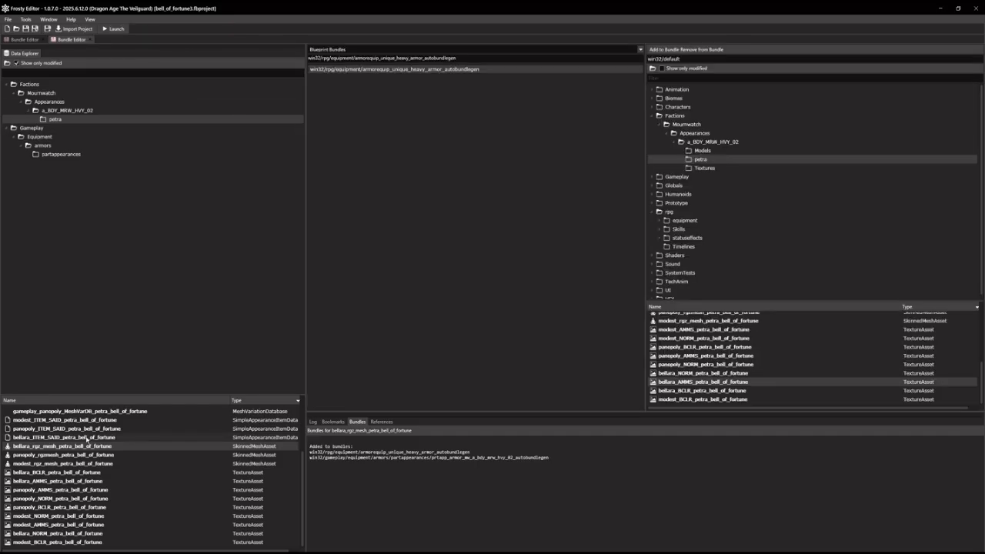
Review bellara_ITEM_SAID_petra_bell_of_fortune and compare the Object properties of the bellara and modest RGZ_CLOTHBLUEPRINT assets
{"action": "double_click", "coordinate": [87, 437]}
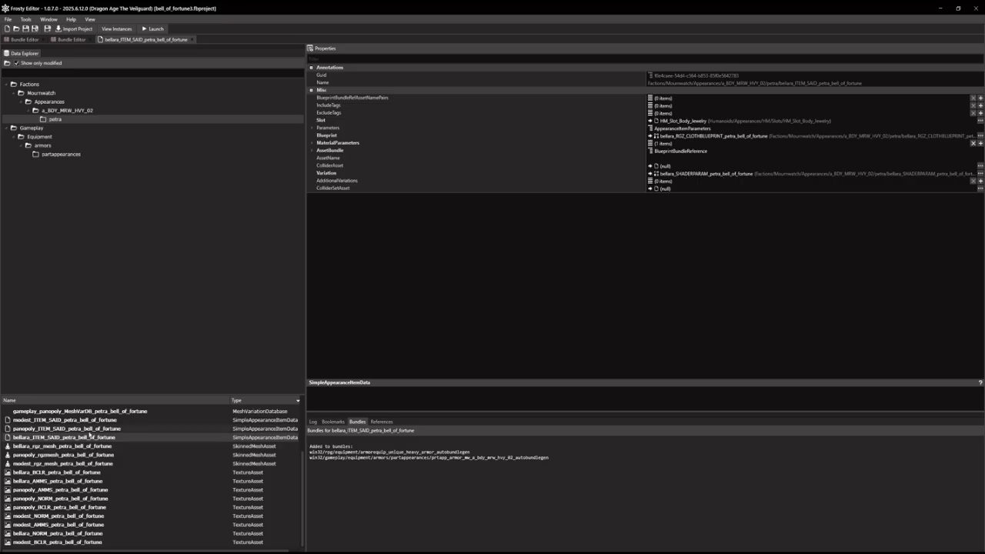
{"action": "scroll", "coordinate": [90, 436], "scroll_direction": "up", "scroll_amount": 1}
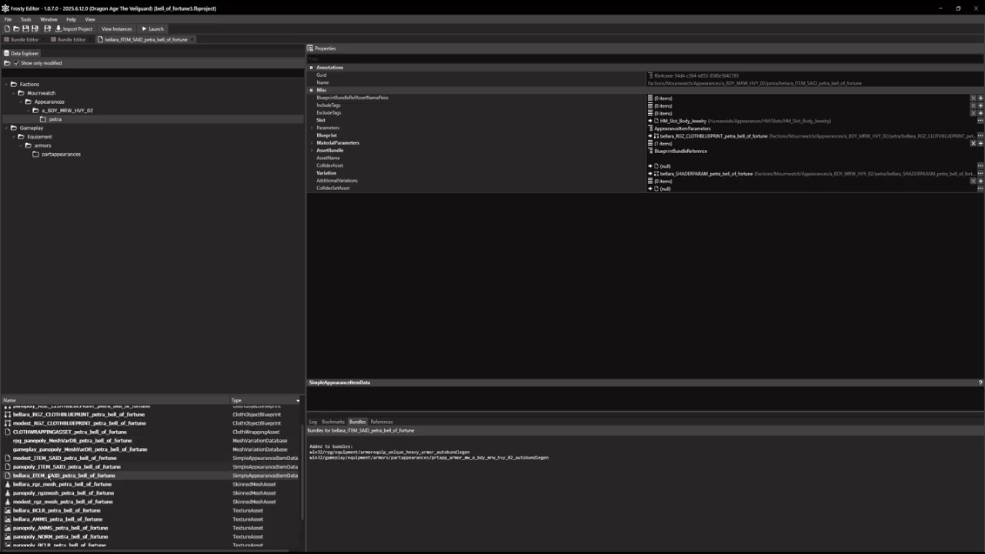
{"action": "scroll", "coordinate": [49, 436], "scroll_direction": "up", "scroll_amount": 1}
{"action": "left_click", "coordinate": [48, 434]}
{"action": "double_click", "coordinate": [48, 434]}
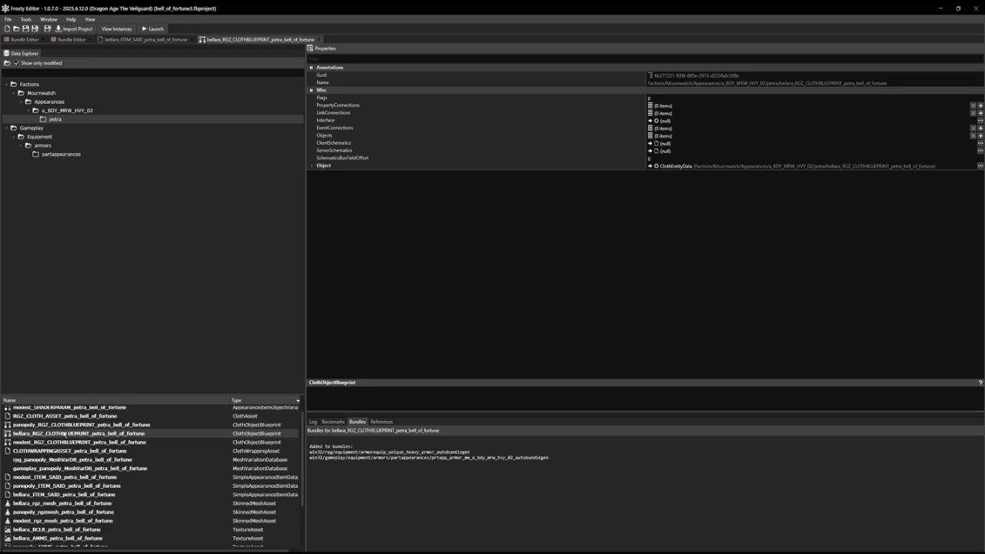
{"action": "left_click", "coordinate": [312, 166]}
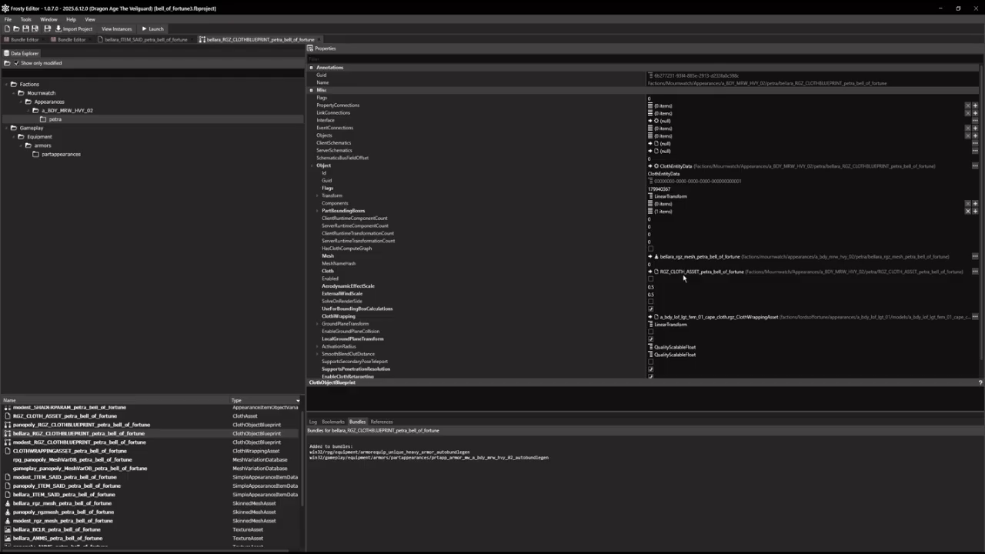
{"action": "double_click", "coordinate": [54, 443]}
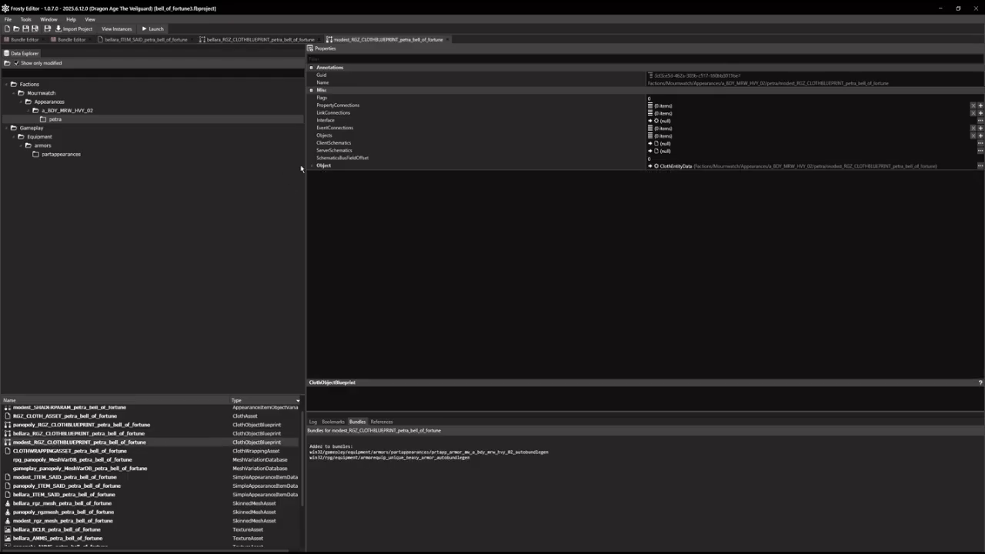
{"action": "left_click", "coordinate": [312, 166]}
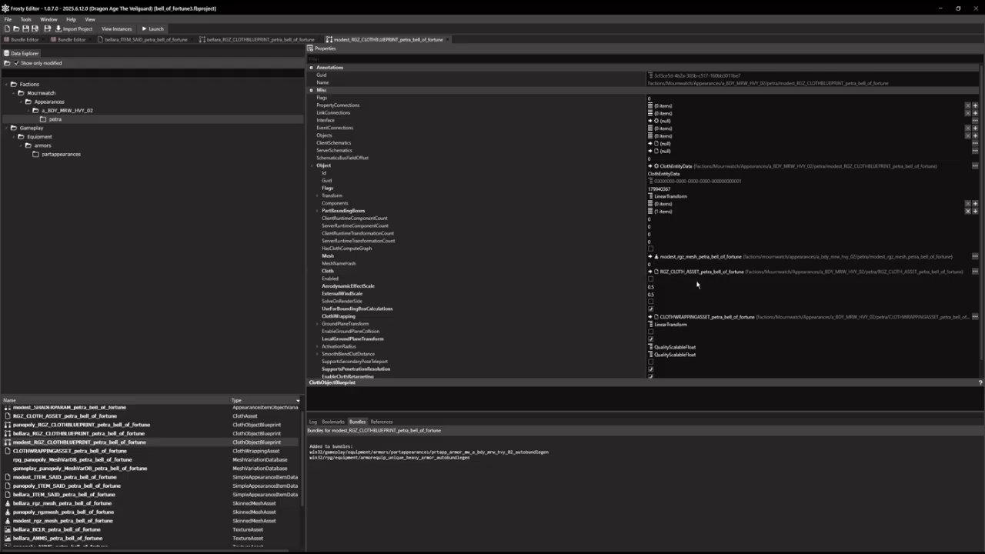
Assign CLOTHWRAPPINGASSET_petra_bell_of_fortune as the ClothWrapping of bellara_RGZ_CLOTHBLUEPRINT_petra_bell_of_fortune and save the project
{"action": "left_click", "coordinate": [280, 40]}
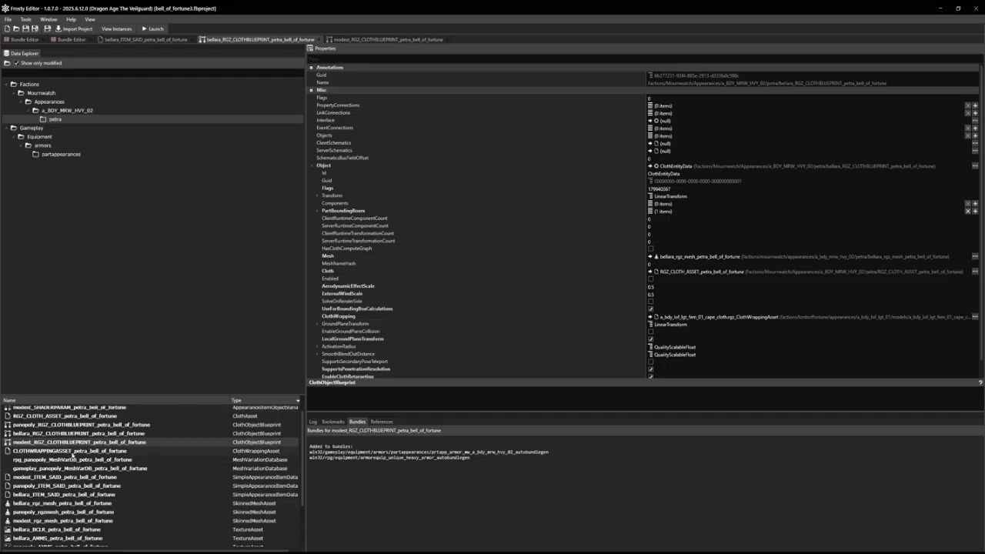
{"action": "left_click", "coordinate": [73, 451]}
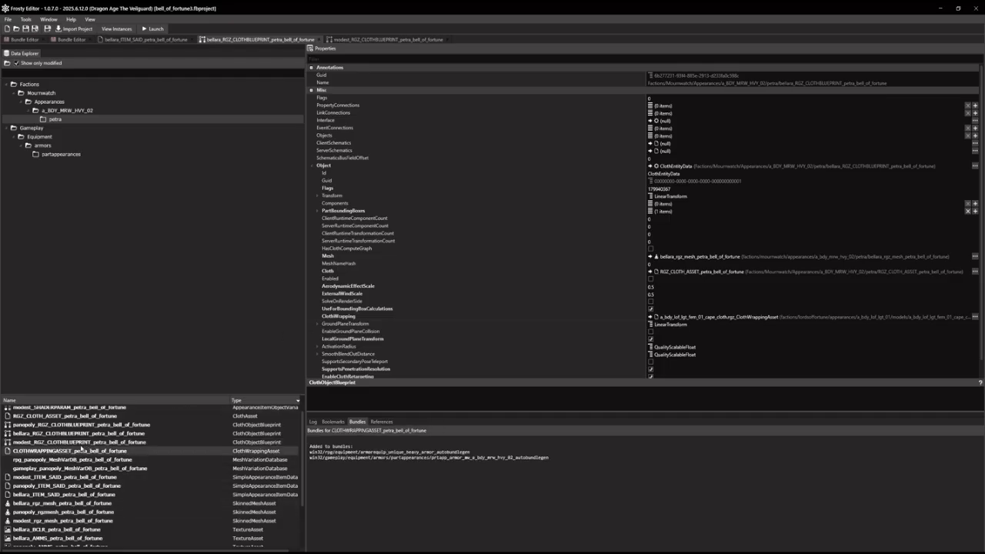
{"action": "left_click", "coordinate": [652, 317]}
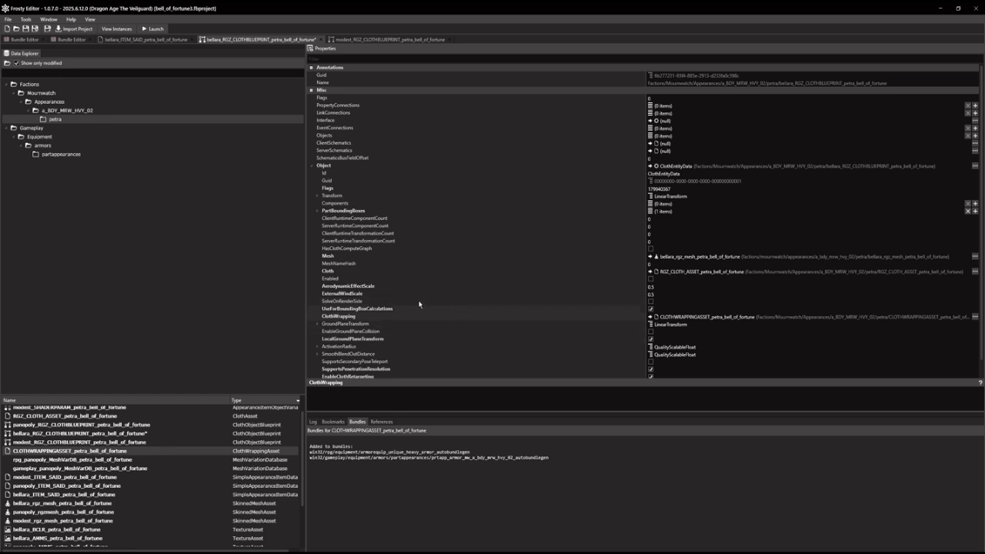
{"action": "scroll", "coordinate": [409, 321], "scroll_direction": "down", "scroll_amount": 1}
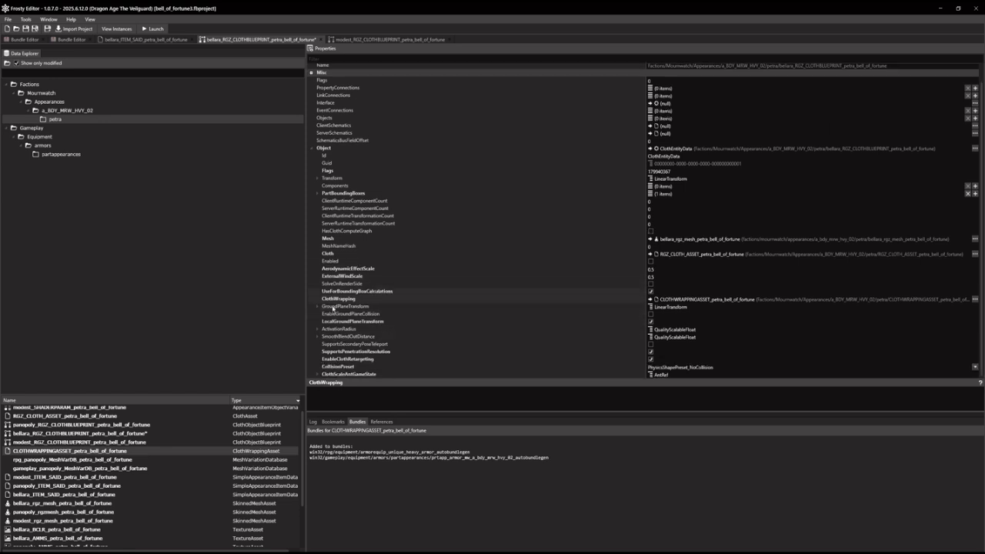
{"action": "left_click", "coordinate": [26, 28]}
Launch the game and run the character into the Meditation Chamber to check the armor
{"action": "left_click", "coordinate": [152, 29]}
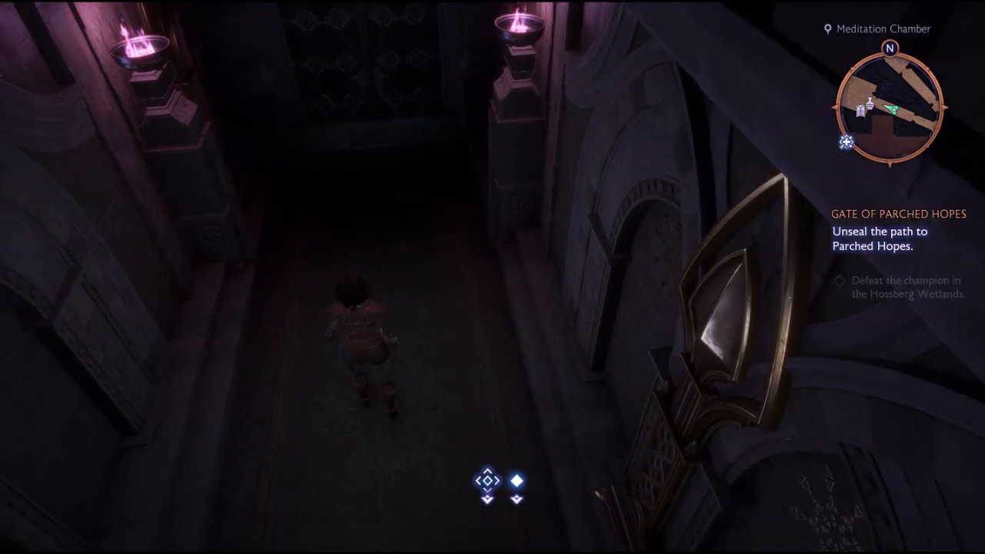
{"action": "key", "text": "w"}
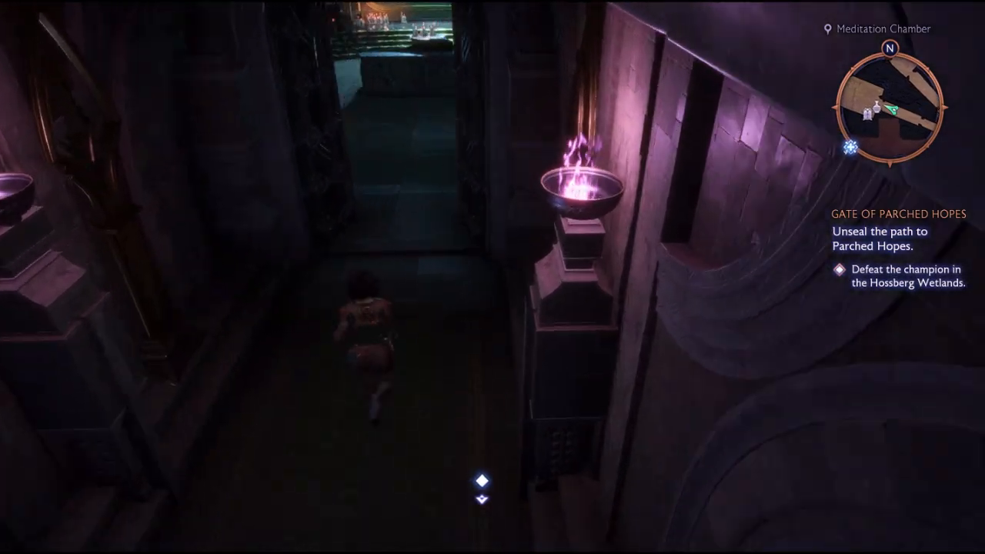
{"action": "key", "text": "w"}
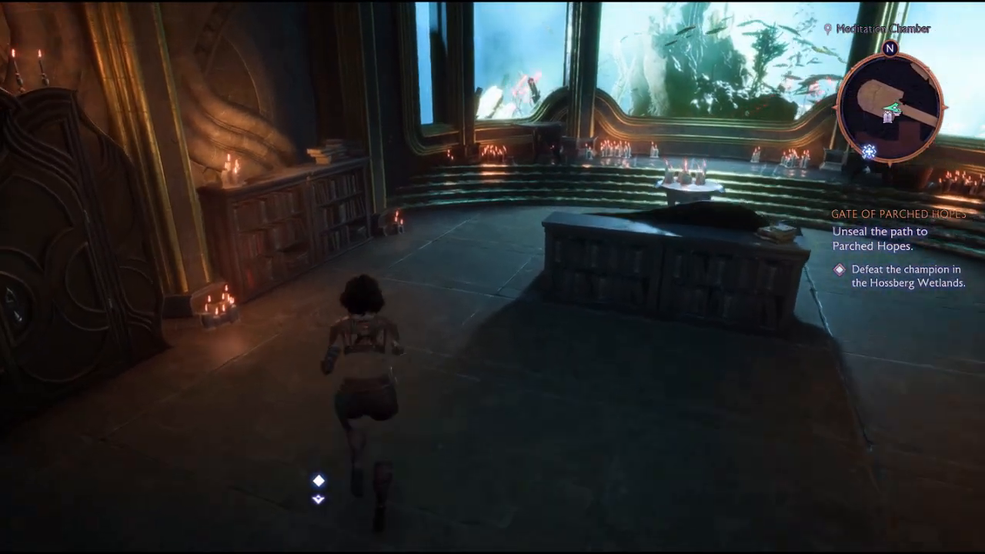
{"action": "key", "text": "w"}
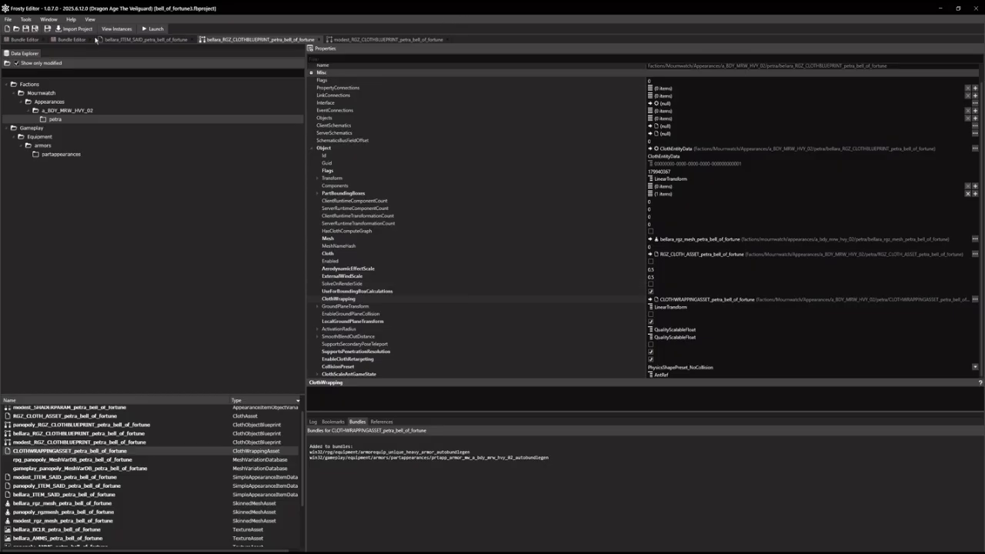
Close bellara_ITEM_SAID and both the bellara and modest cloth blueprint assets
{"action": "left_click", "coordinate": [190, 39]}
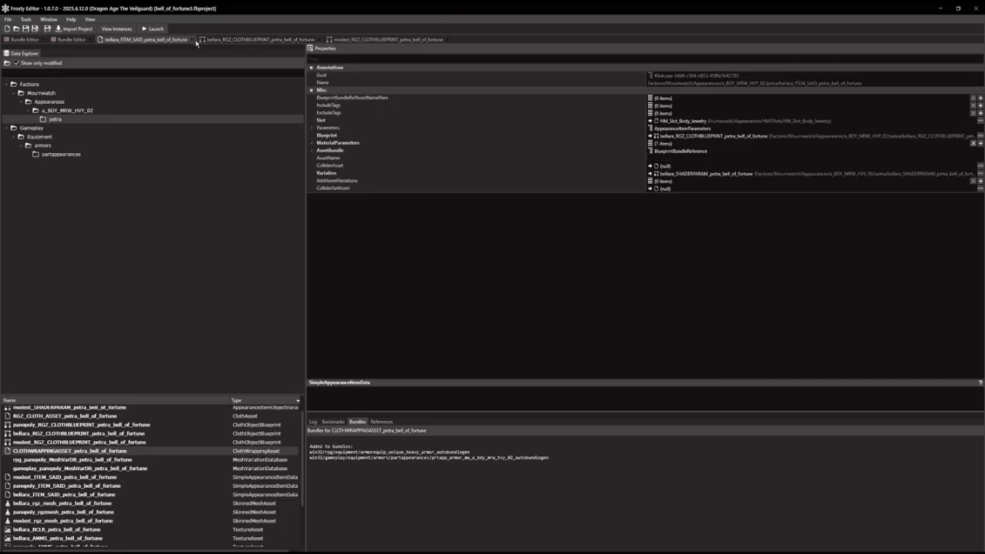
{"action": "left_click", "coordinate": [216, 40]}
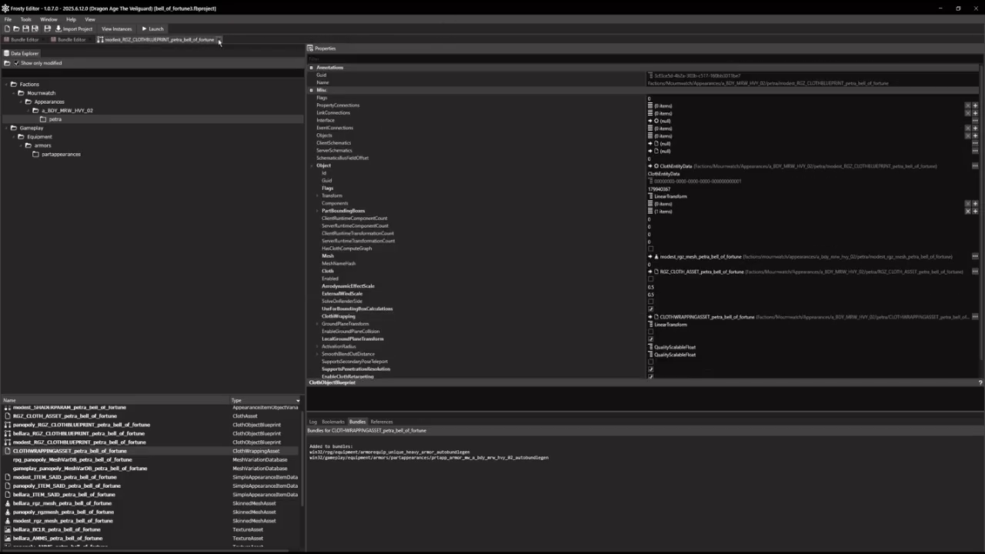
{"action": "left_click", "coordinate": [217, 39]}
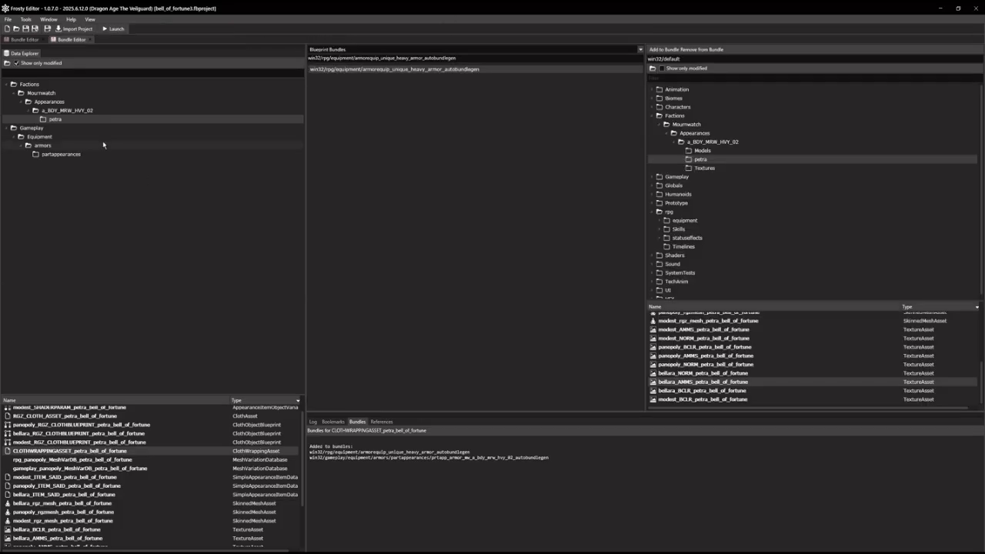
Include unmodified assets, filter the data explorer by hf_nud, and browse to Factions/Generic/Accessories/Underwear/Models
{"action": "left_click", "coordinate": [16, 63]}
{"action": "left_click", "coordinate": [16, 64]}
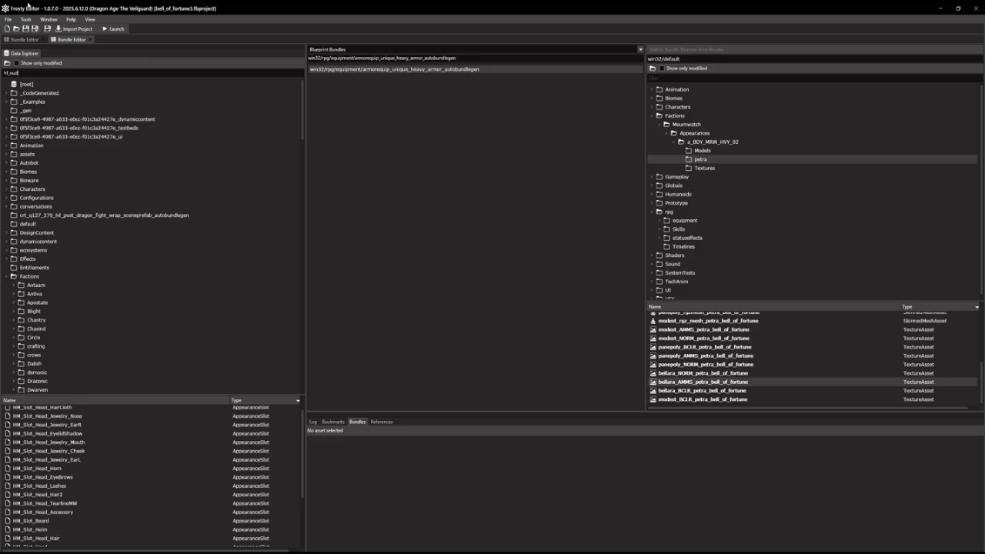
{"action": "key", "text": "Return"}
{"action": "double_click", "coordinate": [58, 102]}
{"action": "double_click", "coordinate": [58, 111]}
{"action": "double_click", "coordinate": [59, 120]}
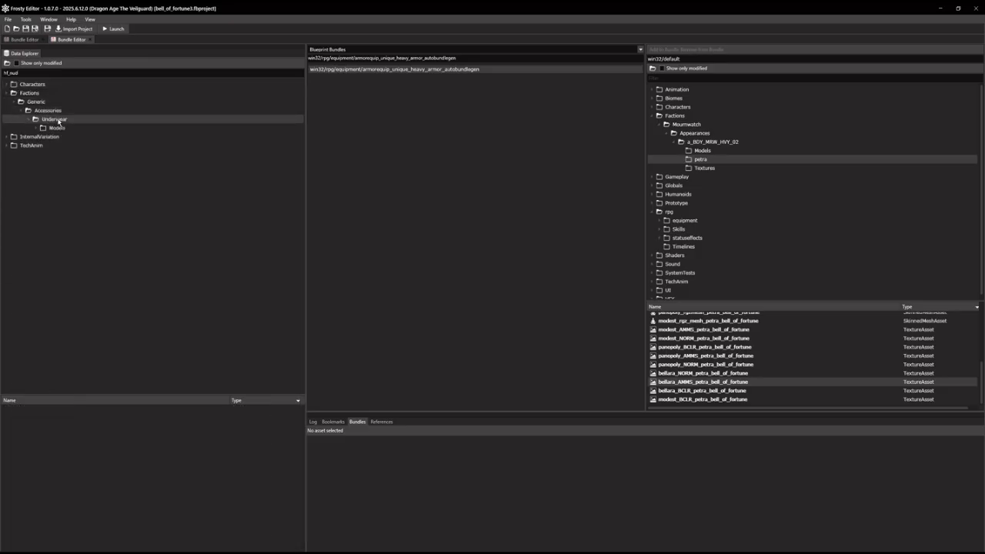
{"action": "double_click", "coordinate": [58, 128]}
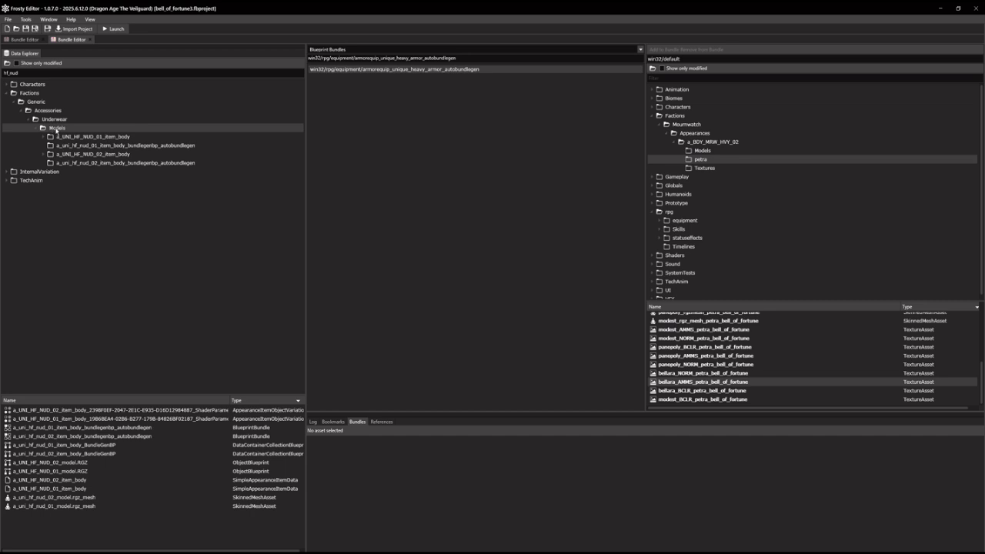
Clear the hf_nud filter from the data explorer and list all assets in Factions/Generic/Accessories/Underwear/Models
{"action": "double_click", "coordinate": [56, 129]}
{"action": "double_click", "coordinate": [50, 73]}
{"action": "key", "text": "BackSpace"}
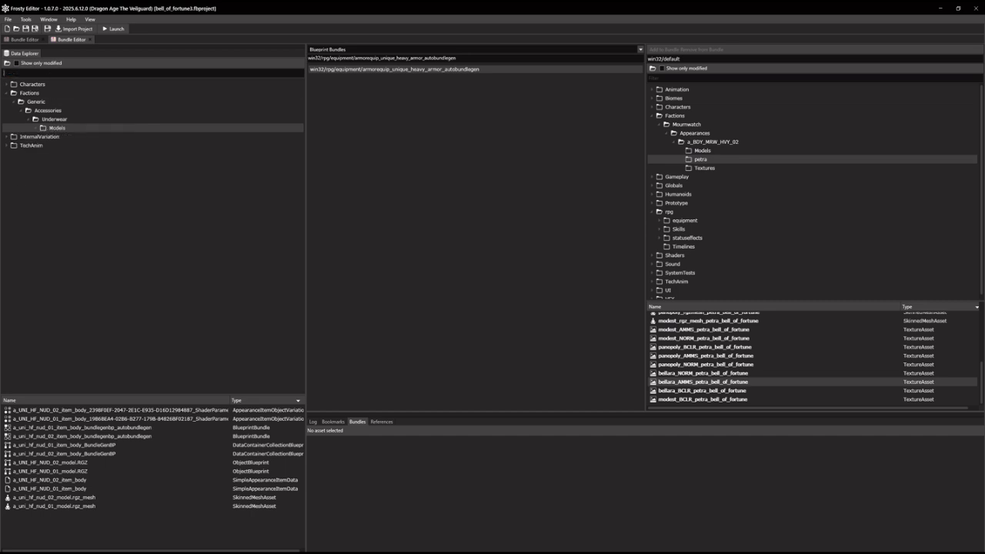
{"action": "key", "text": "Return"}
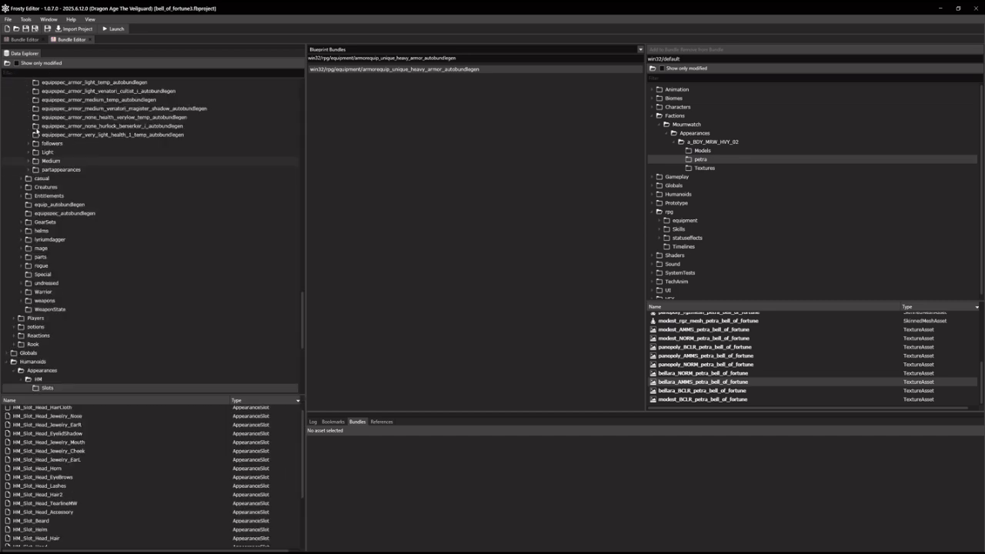
{"action": "scroll", "coordinate": [78, 308], "scroll_direction": "down", "scroll_amount": 3}
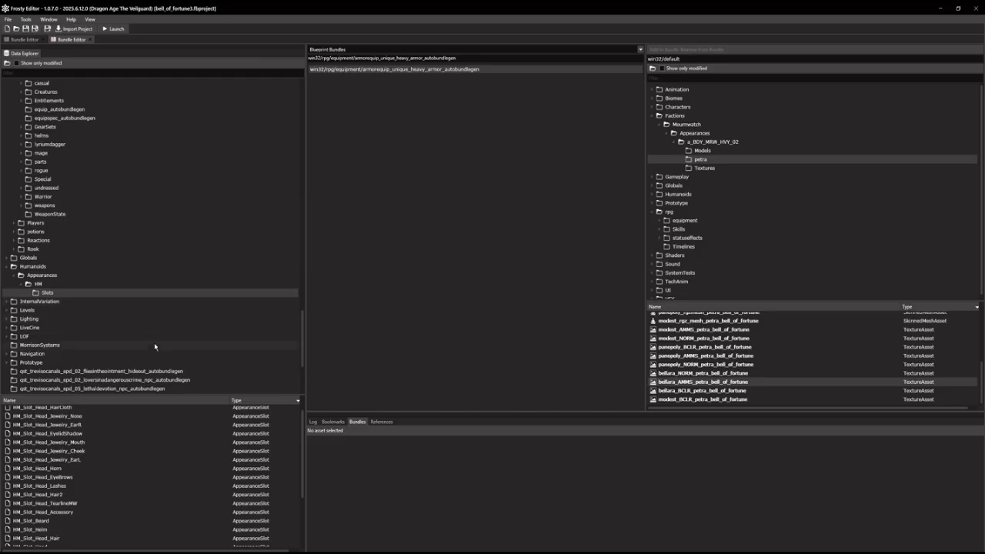
{"action": "scroll", "coordinate": [154, 343], "scroll_direction": "up", "scroll_amount": 10}
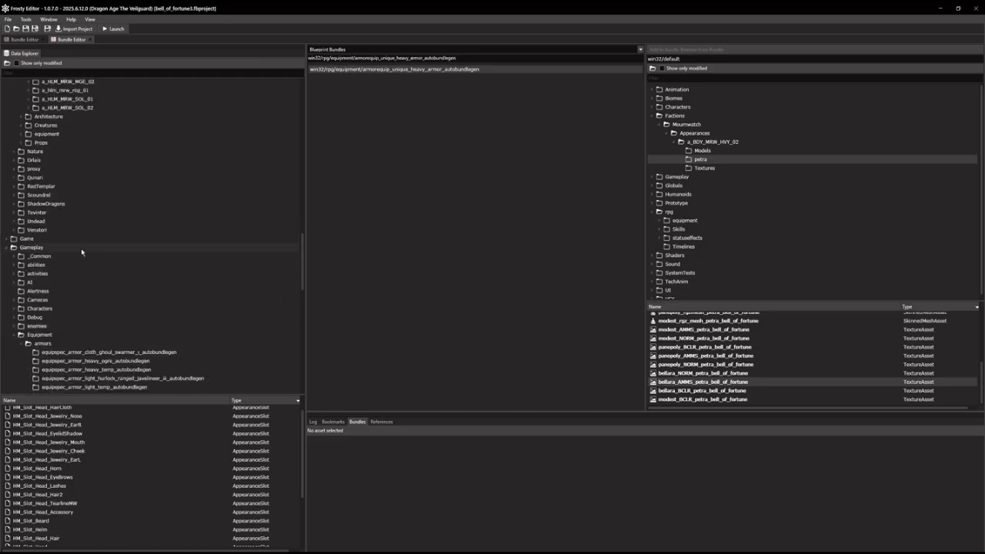
{"action": "scroll", "coordinate": [78, 304], "scroll_direction": "up", "scroll_amount": 10}
{"action": "scroll", "coordinate": [78, 304], "scroll_direction": "up", "scroll_amount": 10}
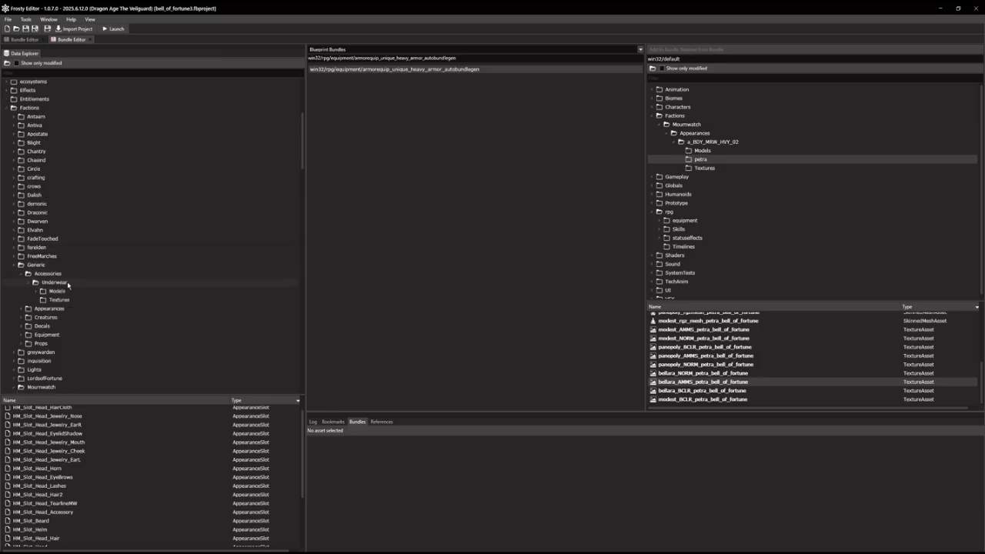
{"action": "left_click", "coordinate": [69, 293]}
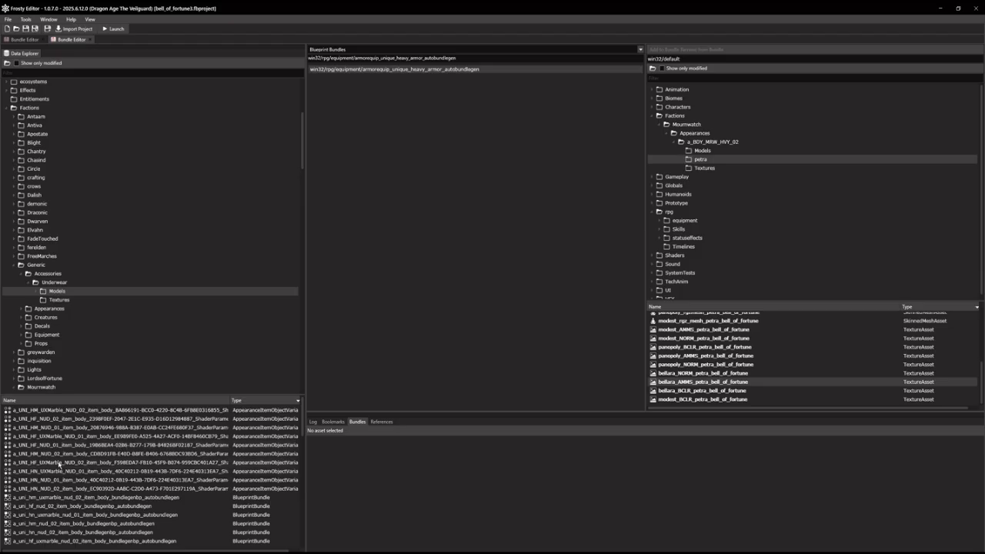
Find a_uni_hf_nud_02_model.rgz_mesh among the skinned meshes and open it for preview
{"action": "scroll", "coordinate": [66, 458], "scroll_direction": "down", "scroll_amount": 4}
{"action": "scroll", "coordinate": [70, 453], "scroll_direction": "down", "scroll_amount": 8}
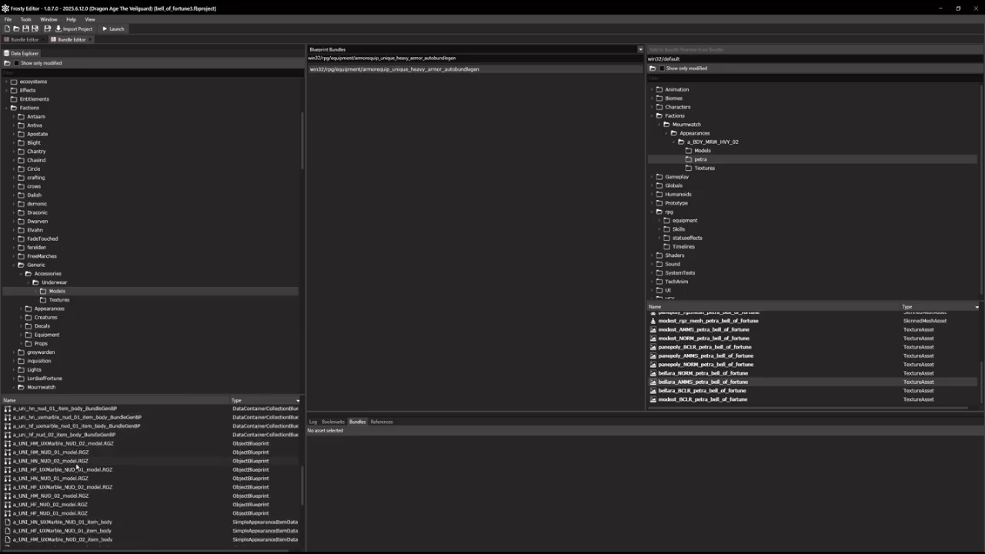
{"action": "scroll", "coordinate": [73, 484], "scroll_direction": "down", "scroll_amount": 3}
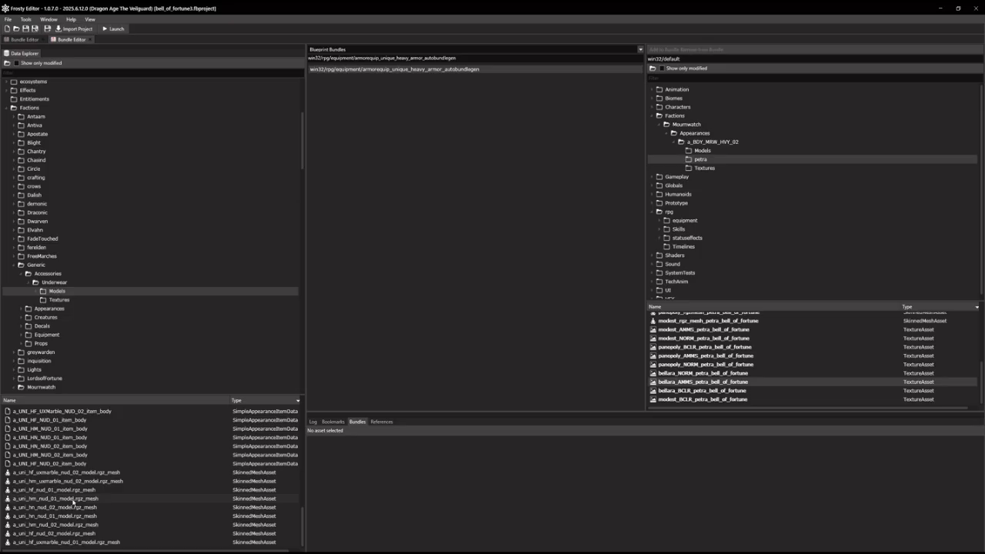
{"action": "left_click", "coordinate": [43, 533]}
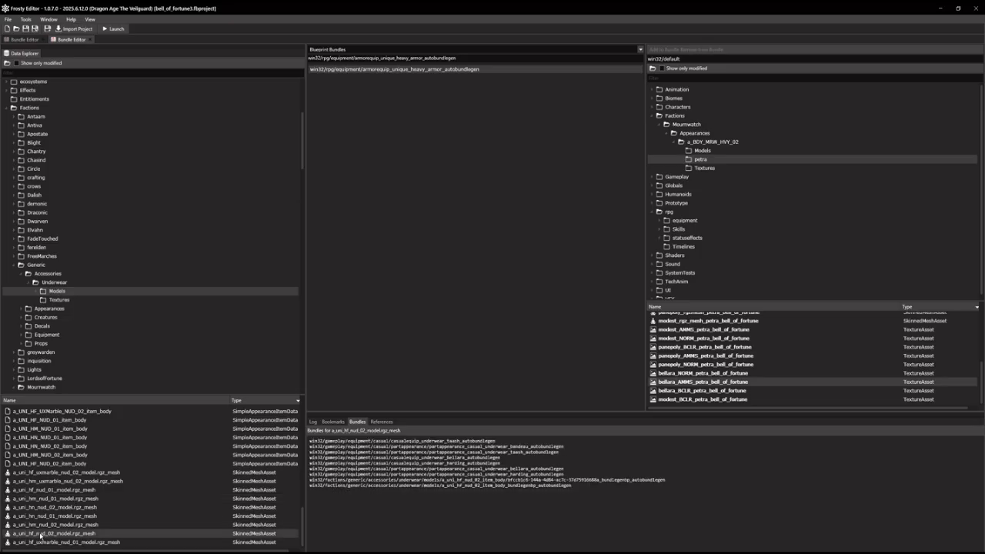
{"action": "double_click", "coordinate": [28, 536]}
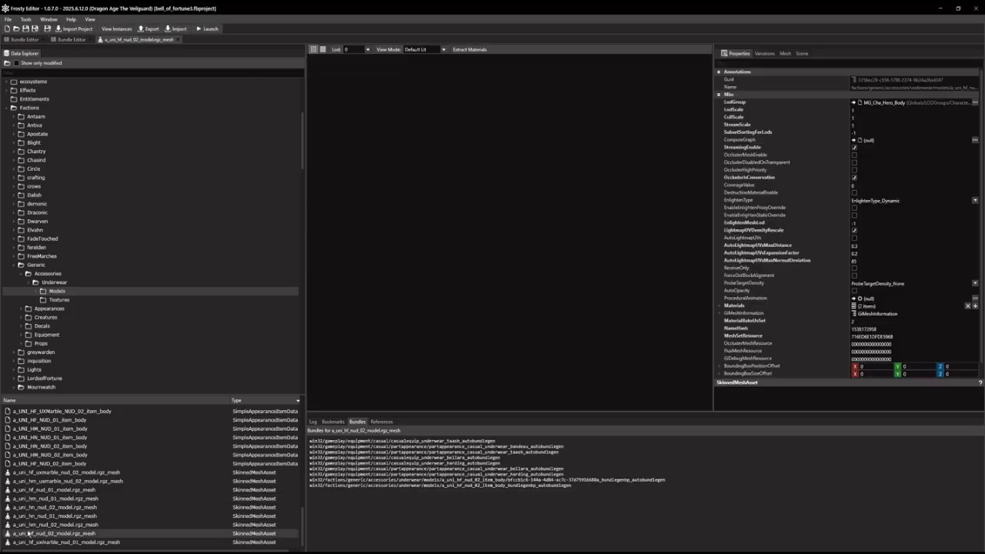
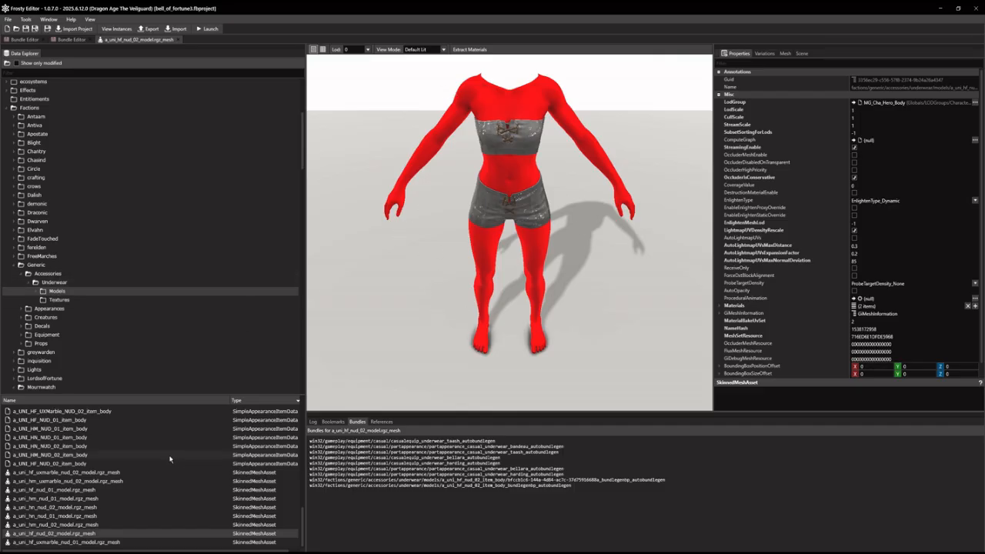
Start duplicating a_uni_hf_nud_02_model.rgz_mesh under the name skin_RGZ_MESH_petra_bell_of_fortune and copy that name
{"action": "right_click", "coordinate": [61, 532]}
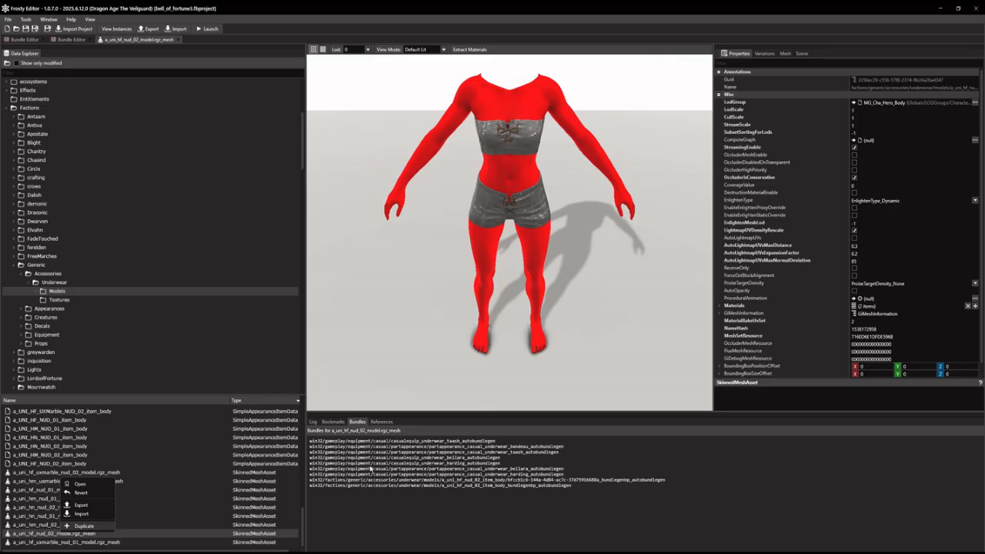
{"action": "left_click", "coordinate": [83, 525]}
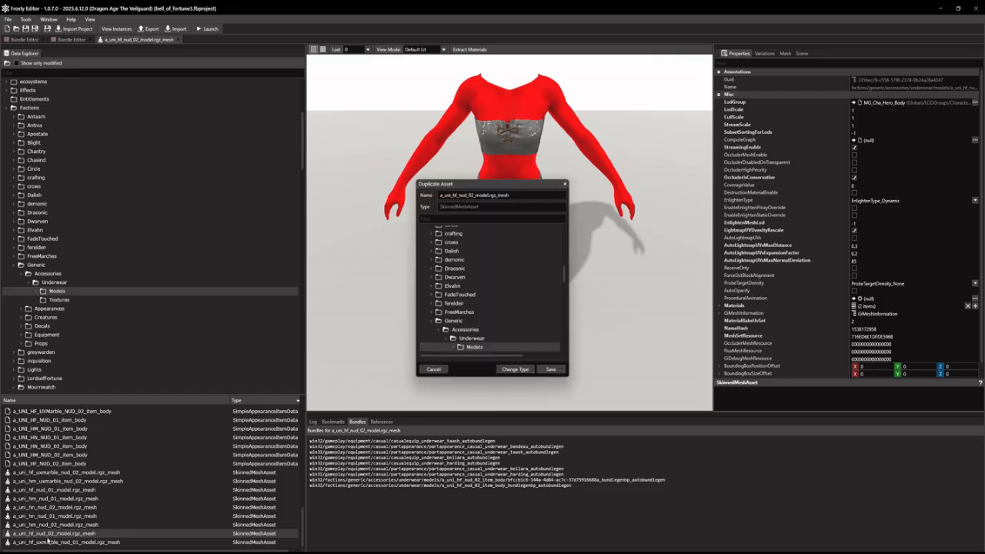
{"action": "key", "text": "ctrl+a"}
{"action": "key", "text": "BackSpace"}
{"action": "type", "text": "skin_"}
{"action": "type", "text": "MESH_"}
{"action": "key", "text": "BackSpace"}
{"action": "key", "text": "BackSpace"}
{"action": "key", "text": "BackSpace"}
{"action": "key", "text": "BackSpace"}
{"action": "key", "text": "BackSpace"}
{"action": "type", "text": "RGZ_MESH_petro"}
{"action": "type", "text": "_bell_of_fortune"}
{"action": "key", "text": "ctrl+a"}
Save the duplicate in Factions/Mournwatch/Appearances/a_BDY_MRW_HVY_02/petra without adding it to the original asset's bundles
{"action": "scroll", "coordinate": [449, 288], "scroll_direction": "up", "scroll_amount": 1}
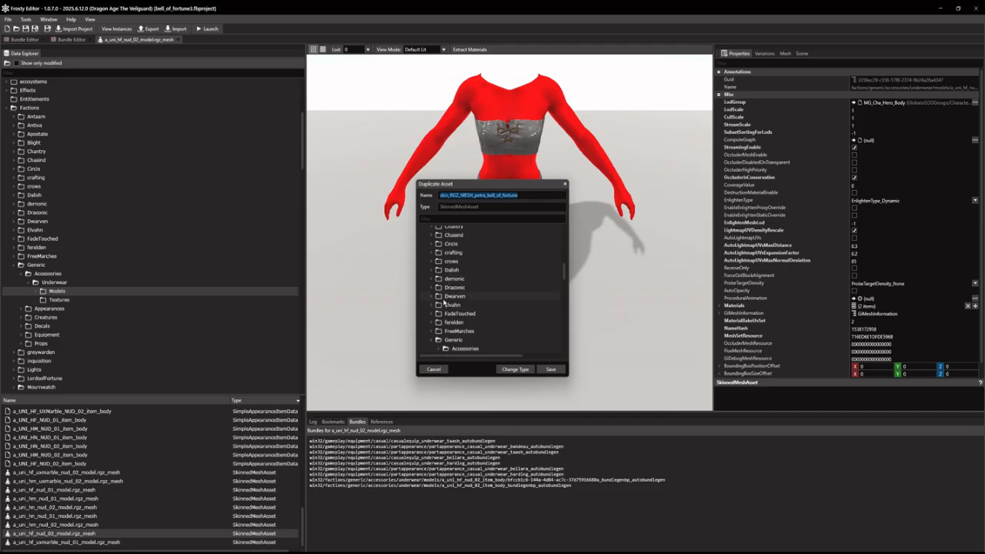
{"action": "scroll", "coordinate": [449, 284], "scroll_direction": "down", "scroll_amount": 7}
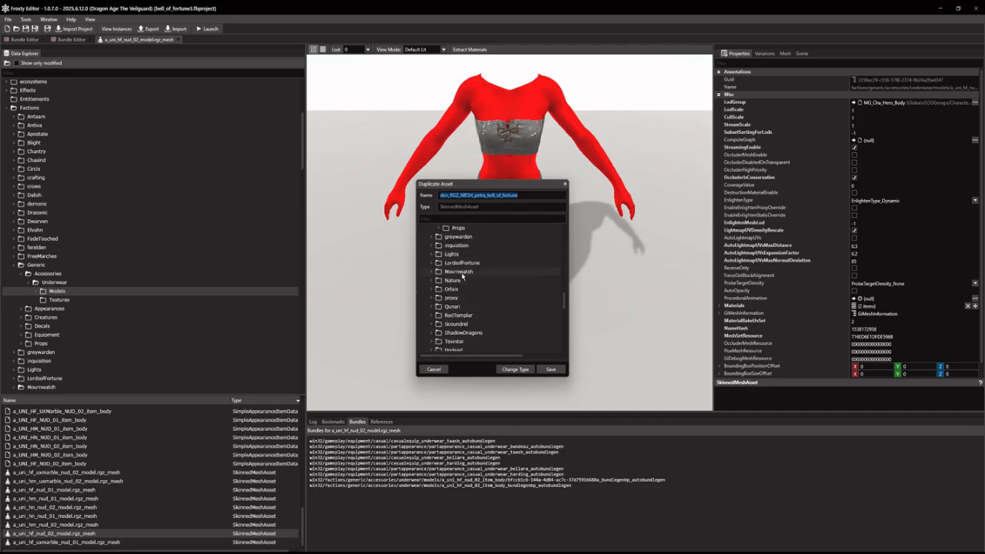
{"action": "double_click", "coordinate": [463, 273]}
{"action": "double_click", "coordinate": [463, 289]}
{"action": "scroll", "coordinate": [471, 305], "scroll_direction": "down", "scroll_amount": 2}
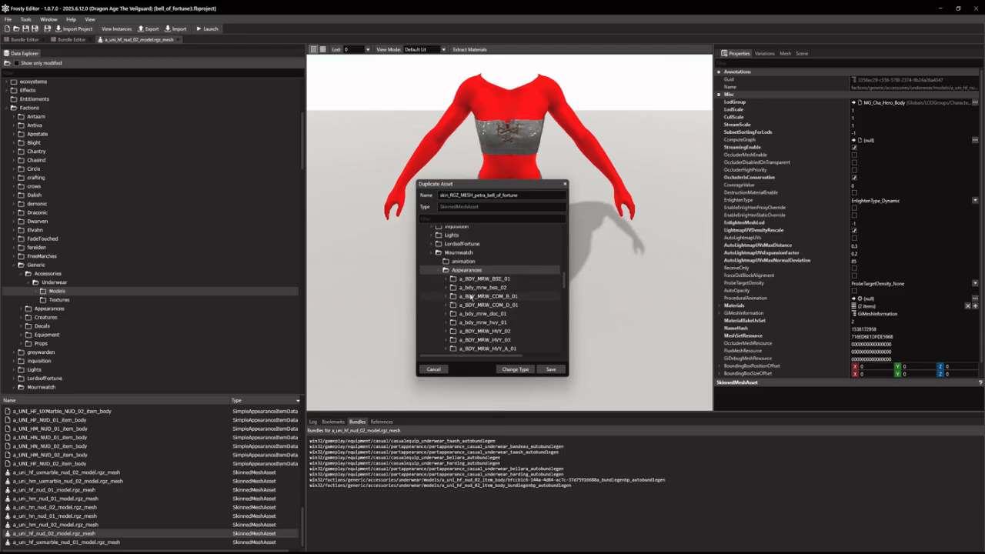
{"action": "double_click", "coordinate": [489, 294]}
{"action": "left_click", "coordinate": [474, 310]}
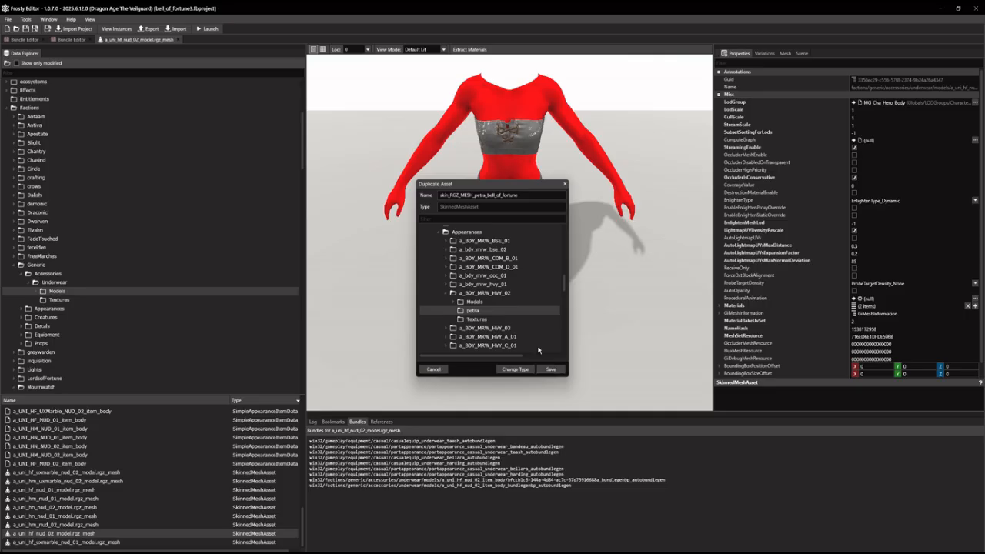
{"action": "left_click", "coordinate": [551, 369]}
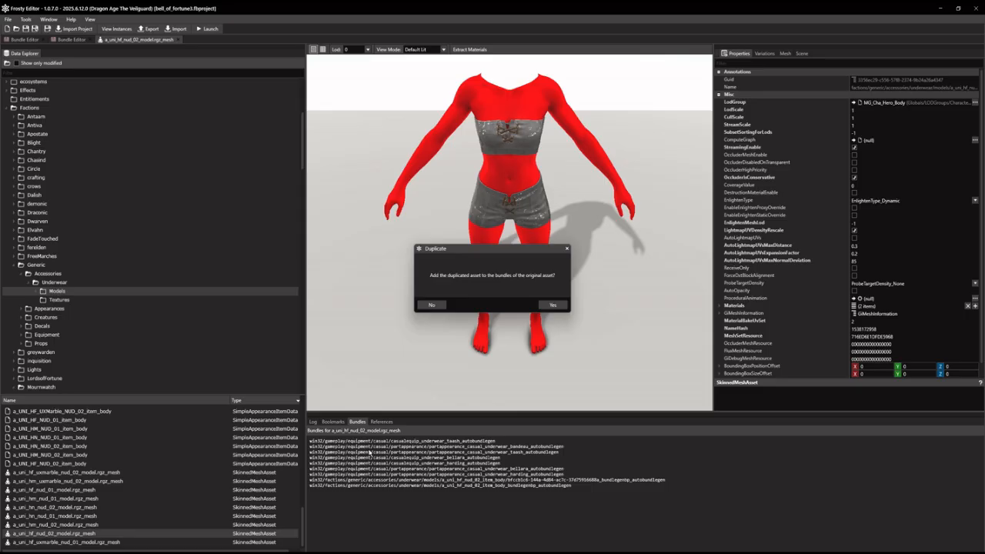
{"action": "left_click", "coordinate": [435, 304]}
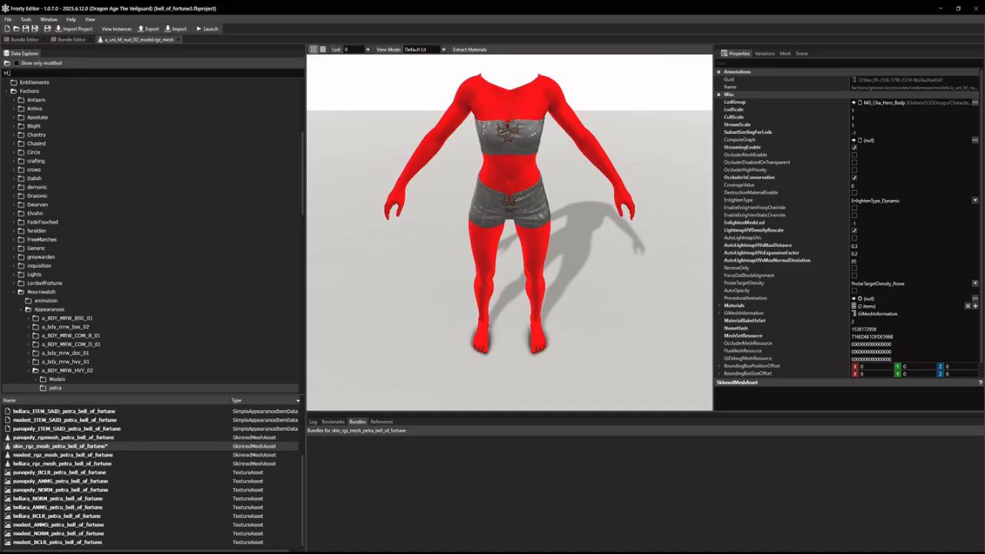
Filter the data explorer by hf_nud_02 and show the references of a_uni_hf_nud_02_model.rgz_mesh
{"action": "type", "text": "nud_03"}
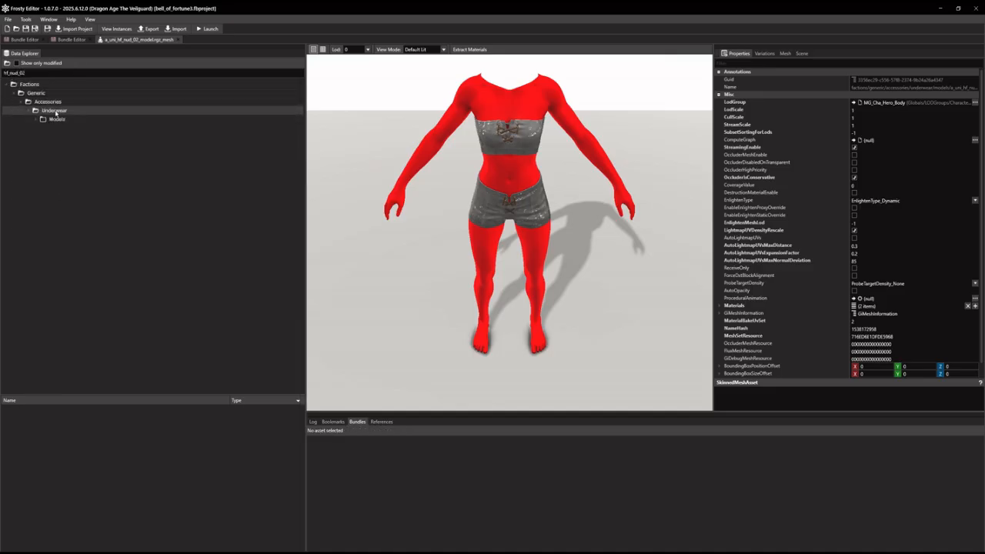
{"action": "left_click", "coordinate": [57, 119]}
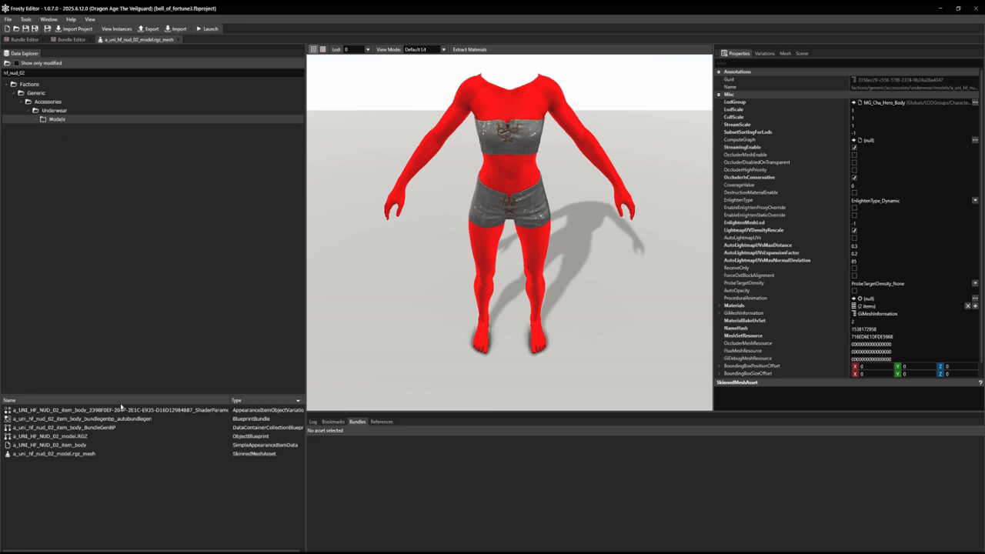
{"action": "left_click", "coordinate": [85, 456]}
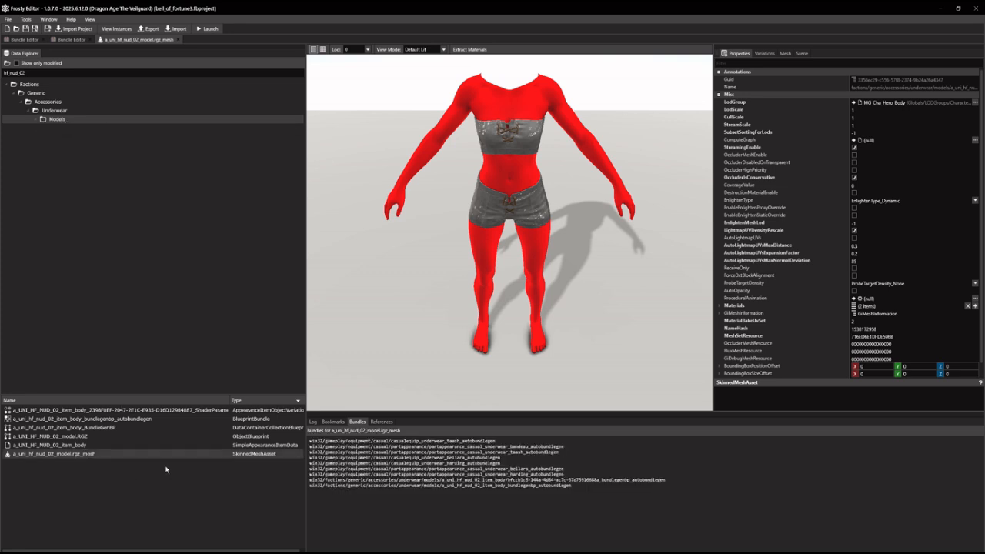
{"action": "left_click", "coordinate": [382, 422]}
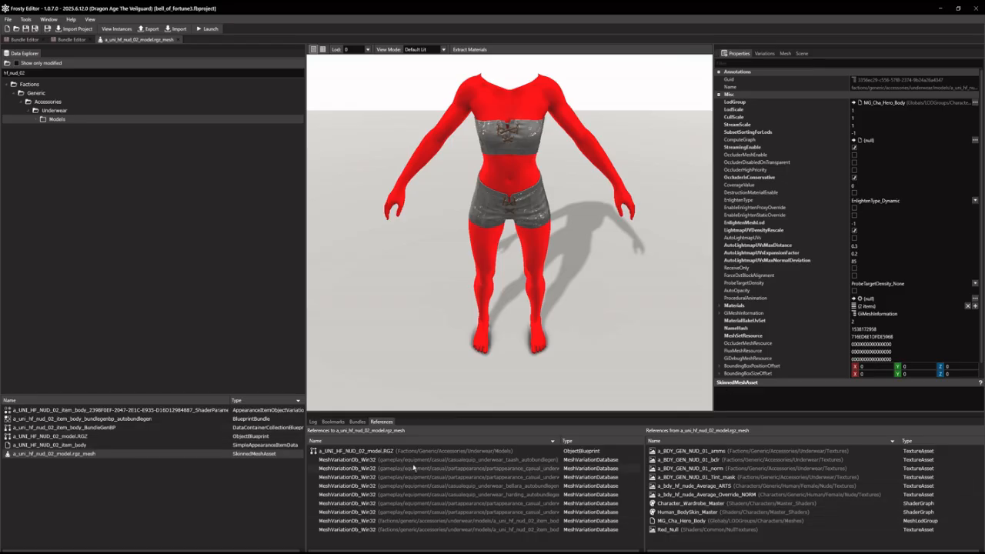
Follow the references to a_UNI_HF_NUD_02_model.RGZ and on to a_UNI_HF_NUD_02_item_body, locating each in the data explorer
{"action": "right_click", "coordinate": [342, 453]}
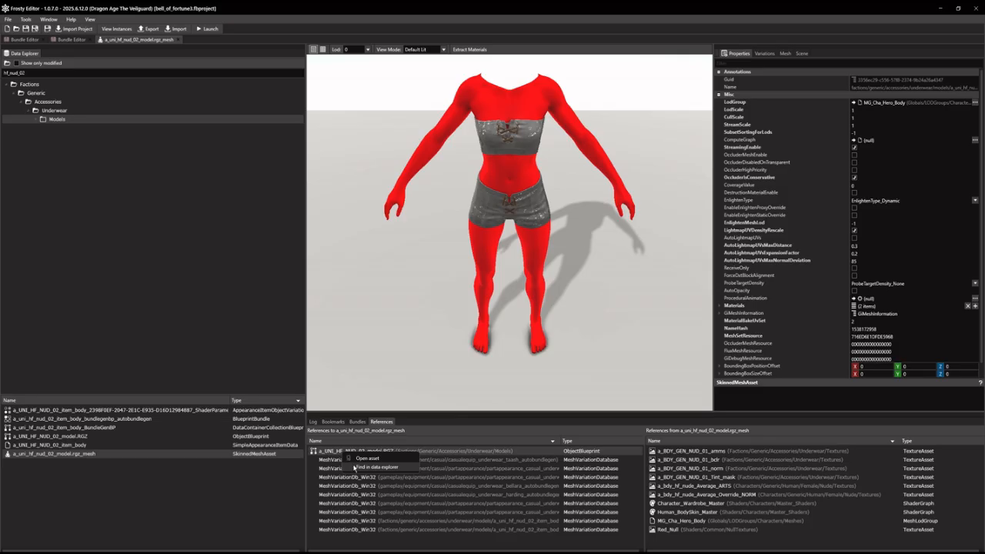
{"action": "left_click", "coordinate": [354, 467]}
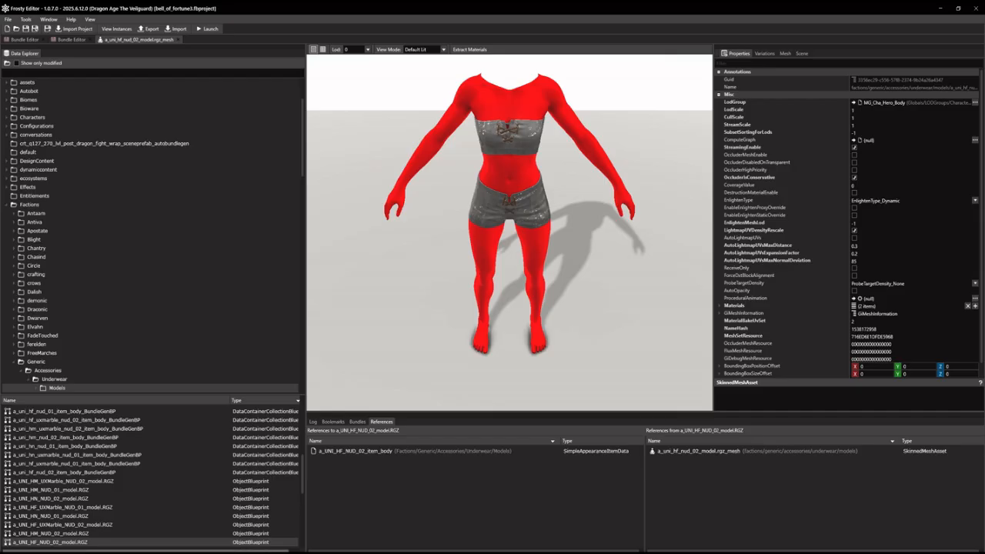
{"action": "scroll", "coordinate": [259, 541], "scroll_direction": "down", "scroll_amount": 1}
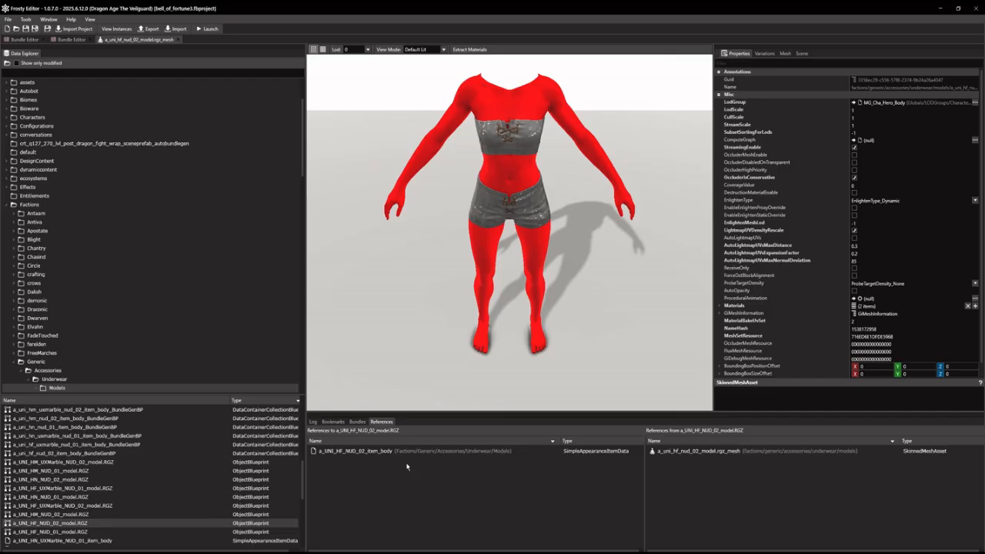
{"action": "right_click", "coordinate": [375, 452]}
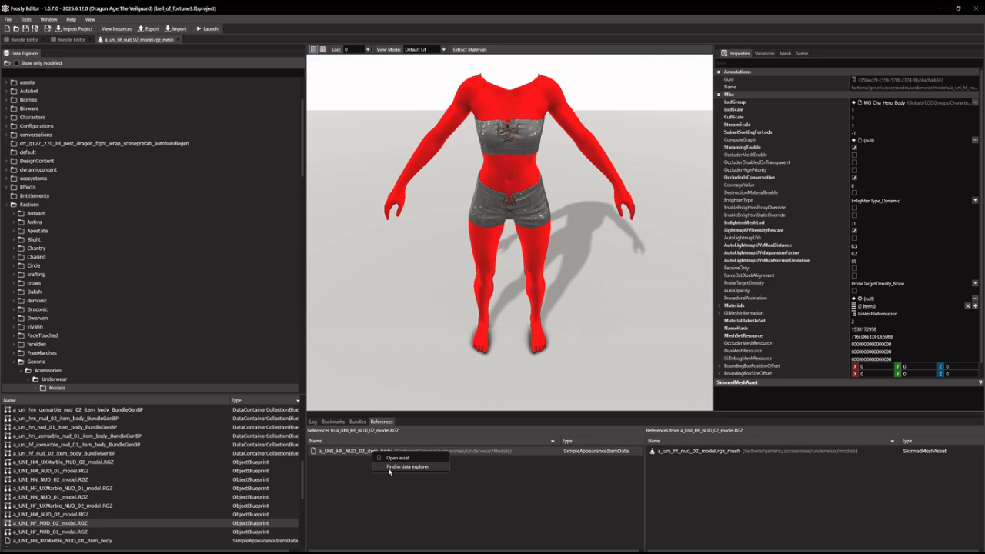
{"action": "left_click", "coordinate": [408, 466]}
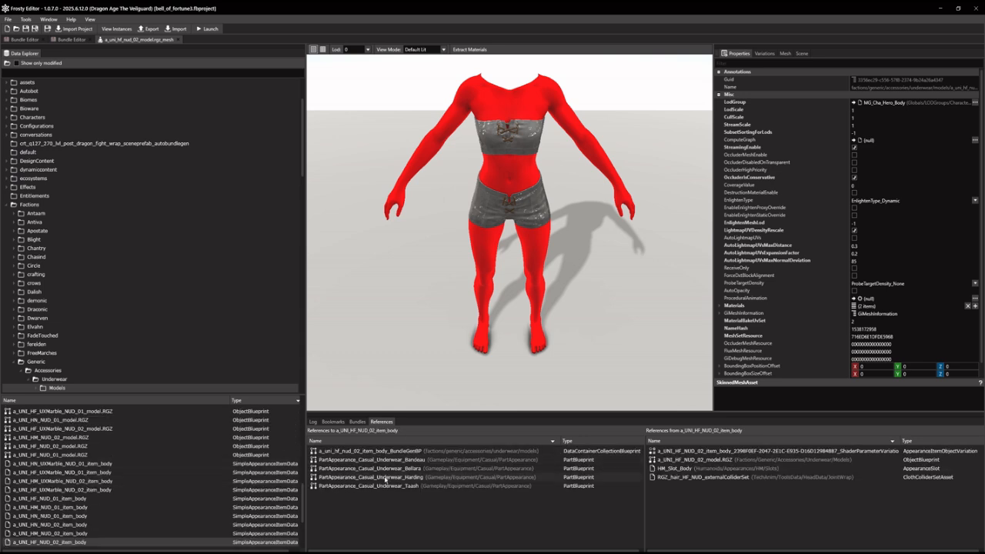
Open a_UNI_HF_NUD_02_item_body and its referenced ShaderParameterVariation asset, and return to the item body's properties
{"action": "right_click", "coordinate": [68, 543]}
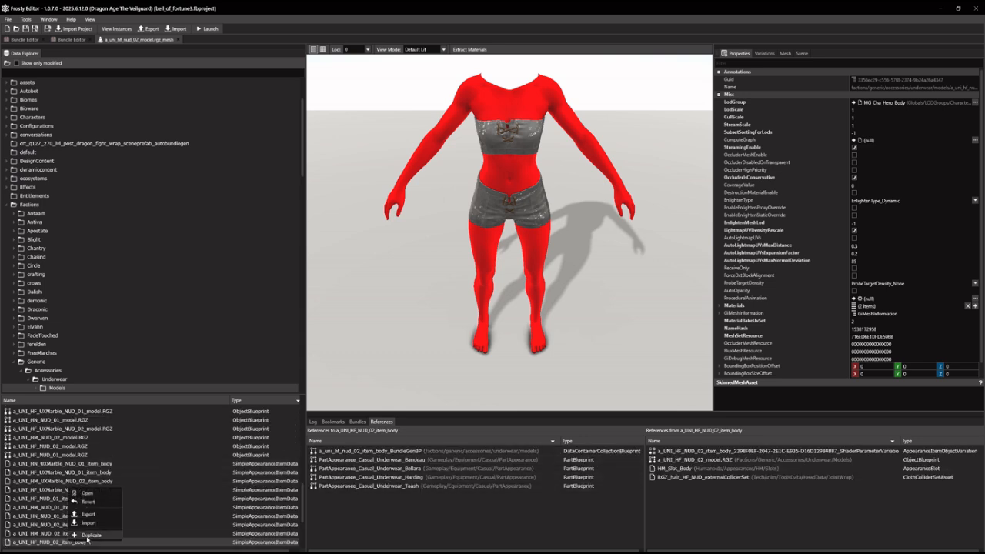
{"action": "left_click", "coordinate": [89, 535]}
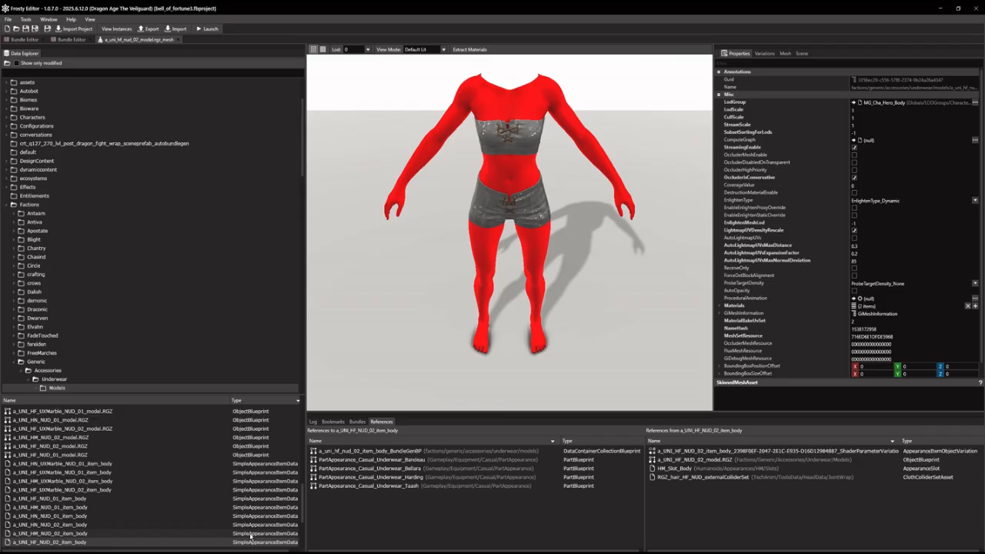
{"action": "double_click", "coordinate": [66, 543]}
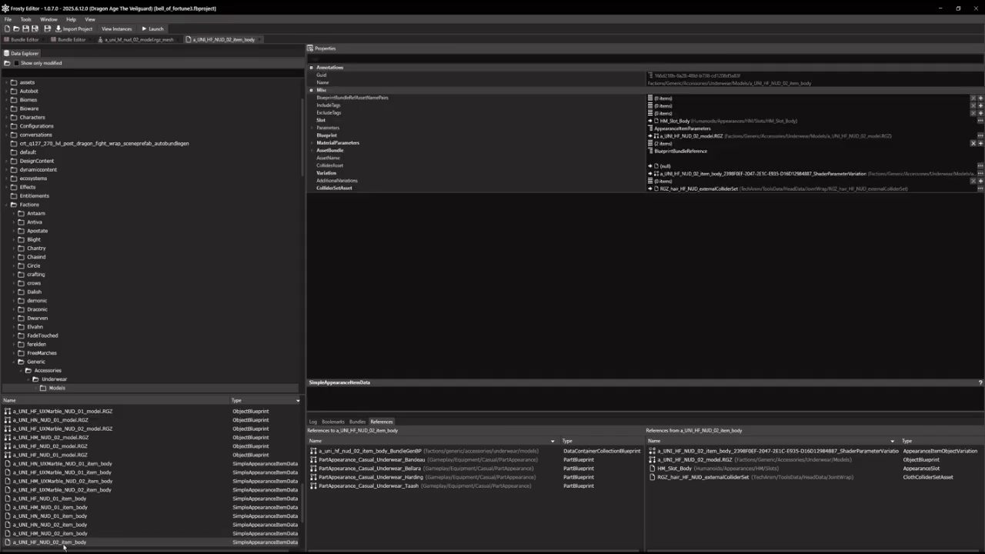
{"action": "double_click", "coordinate": [694, 452]}
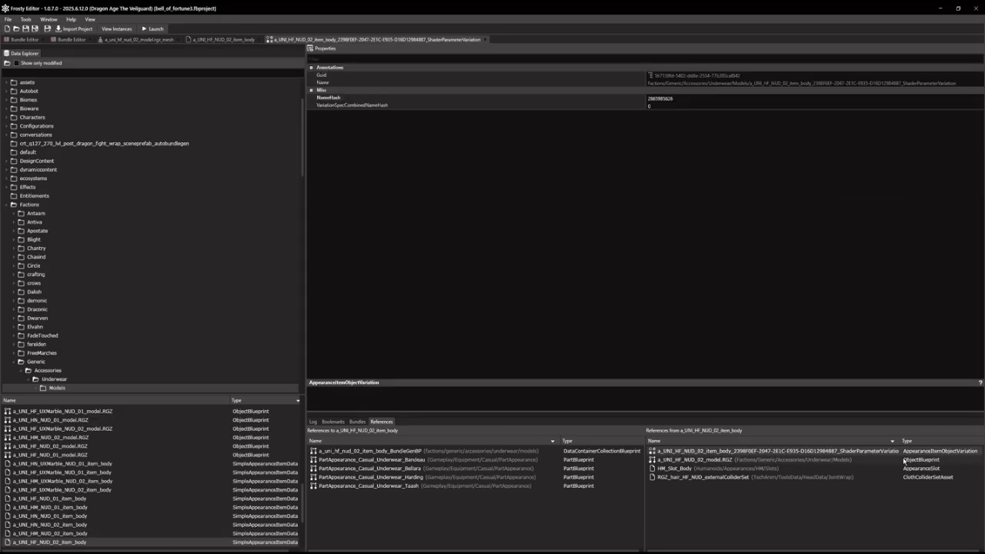
{"action": "left_click", "coordinate": [213, 41]}
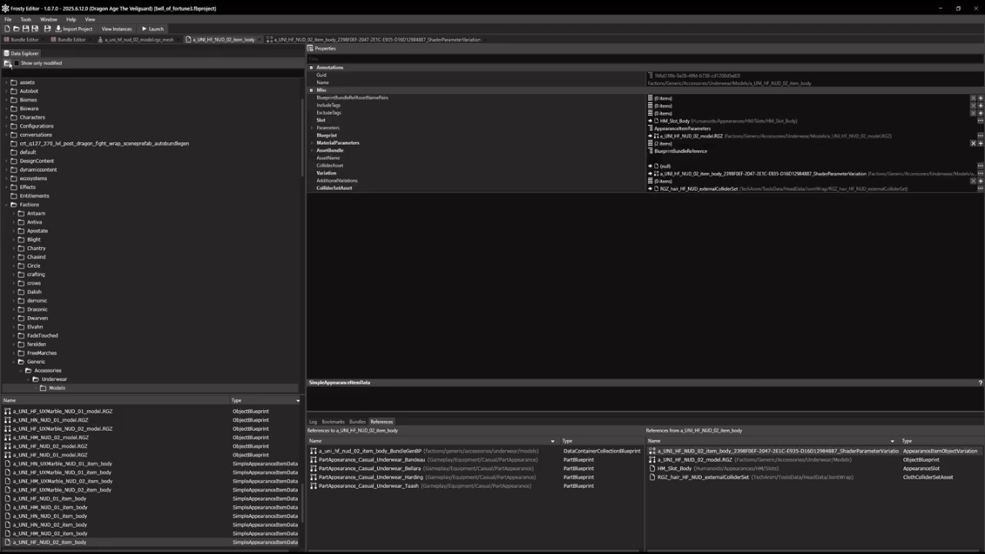
Start a duplicate of a_UNI_HF_NUD_02_item_body and name it skin_ITEM_SAID_petra_bell_of_fortune
{"action": "right_click", "coordinate": [75, 547]}
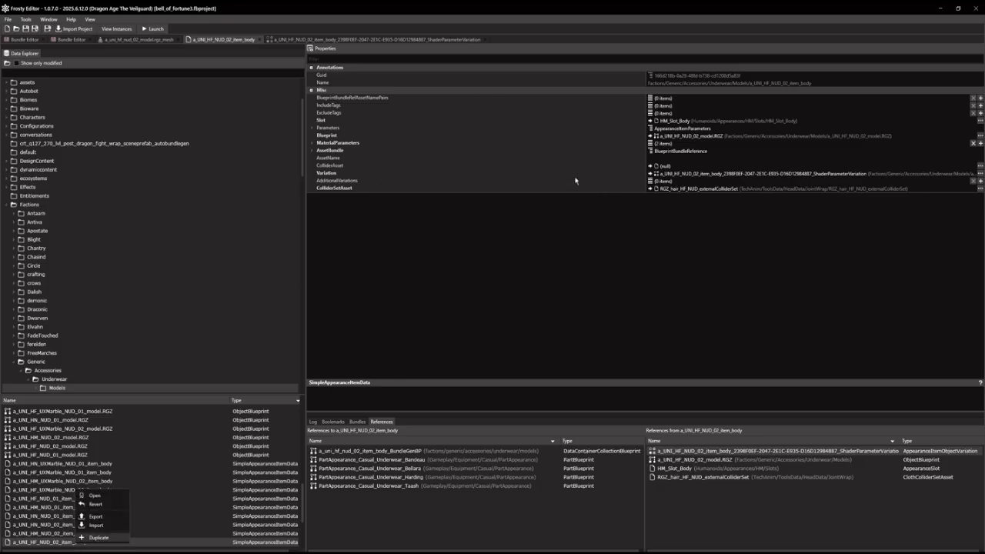
{"action": "key", "text": "ctrl+a"}
{"action": "key", "text": "ctrl+v"}
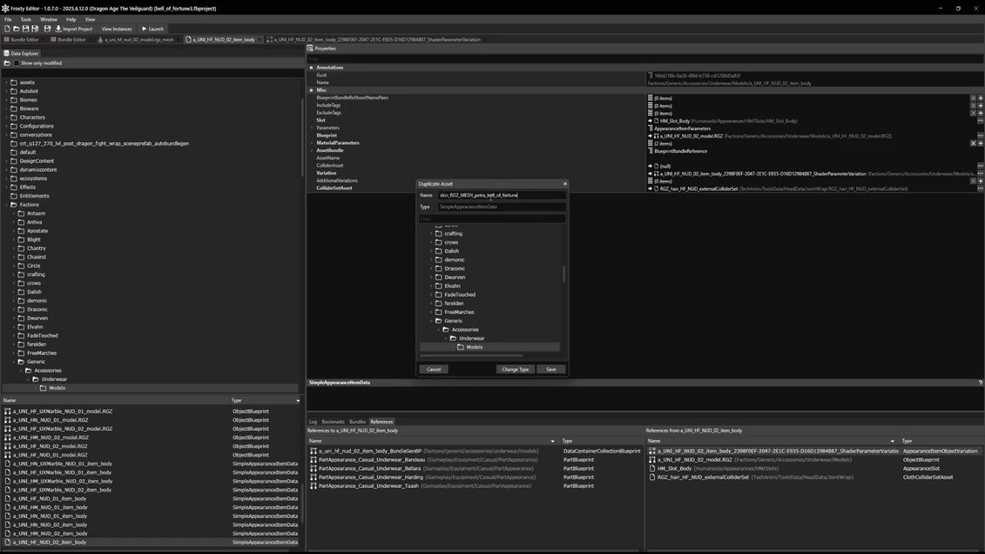
{"action": "left_click_drag", "start_coordinate": [470, 196], "coordinate": [460, 196]}
{"action": "key", "text": "BackSpace"}
{"action": "key", "text": "BackSpace"}
{"action": "key", "text": "BackSpace"}
{"action": "key", "text": "BackSpace"}
{"action": "key", "text": "BackSpace"}
{"action": "type", "text": "ITEM_SAID_"}
Save the item data duplicate in Mournwatch/Appearances/a_BDY_MRW_HVY_02/petra without adding it to the original's bundles, and close the original item body
{"action": "scroll", "coordinate": [500, 305], "scroll_direction": "down", "scroll_amount": 3}
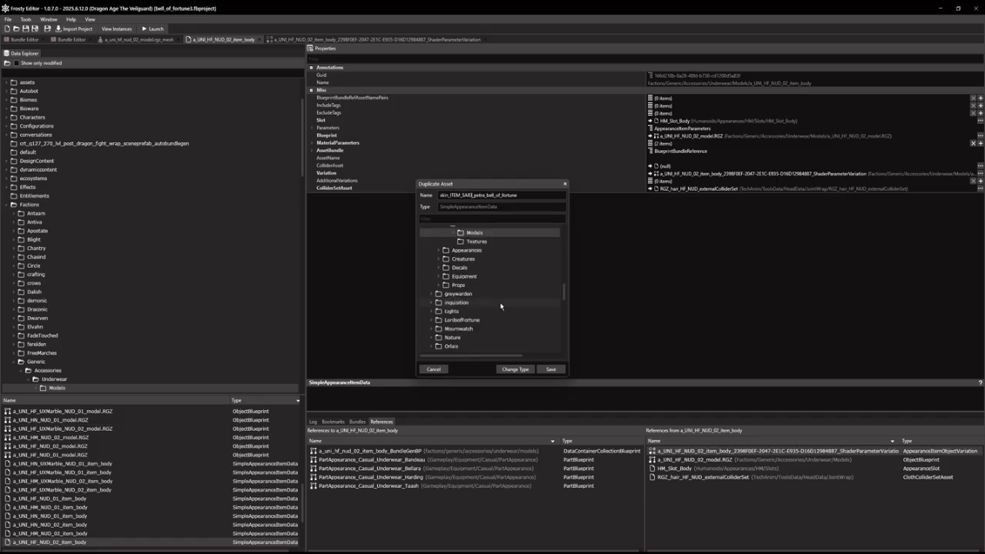
{"action": "scroll", "coordinate": [462, 312], "scroll_direction": "down", "scroll_amount": 3}
{"action": "double_click", "coordinate": [465, 292]}
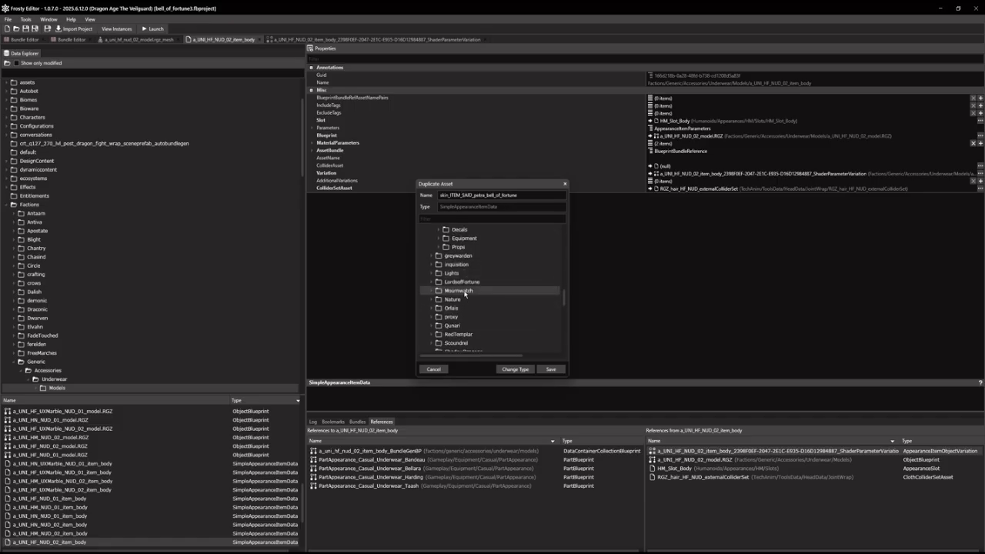
{"action": "double_click", "coordinate": [464, 309]}
{"action": "scroll", "coordinate": [469, 301], "scroll_direction": "down", "scroll_amount": 1}
{"action": "scroll", "coordinate": [471, 302], "scroll_direction": "down", "scroll_amount": 2}
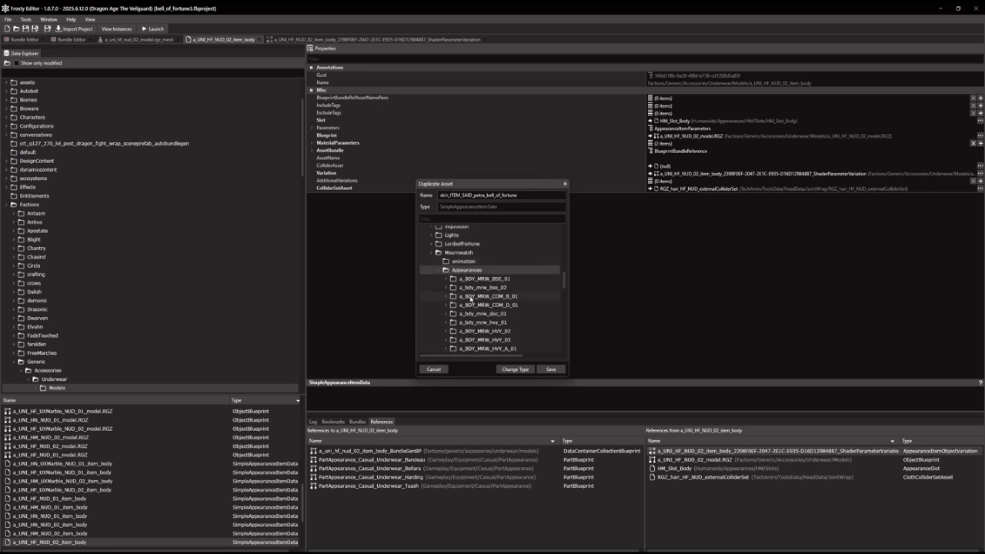
{"action": "double_click", "coordinate": [481, 312]}
{"action": "left_click", "coordinate": [479, 329]}
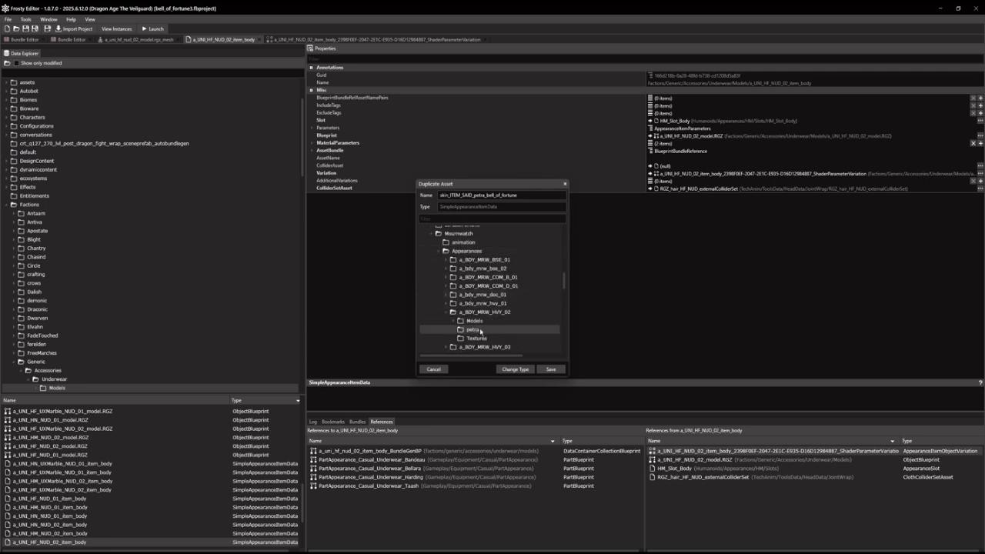
{"action": "left_click", "coordinate": [551, 370]}
{"action": "left_click", "coordinate": [431, 306]}
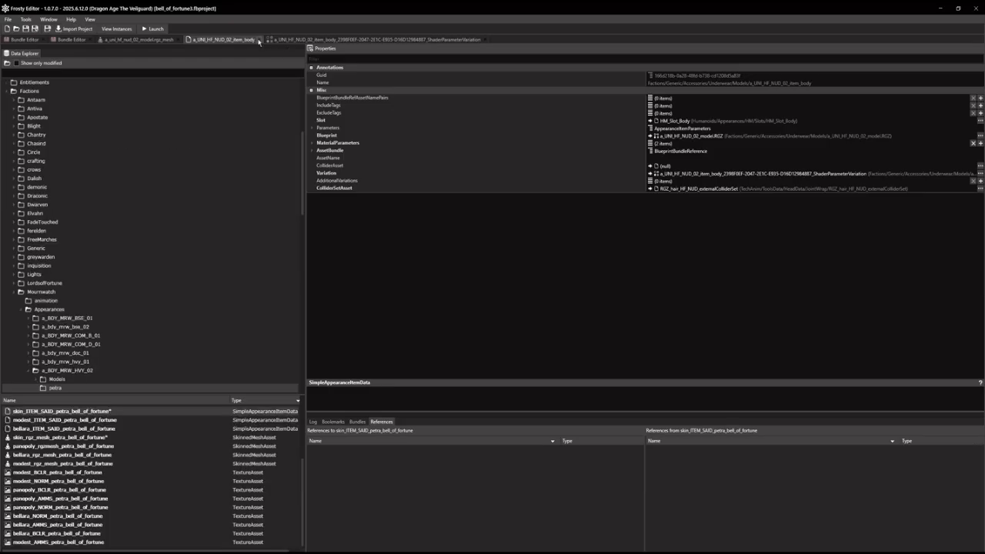
{"action": "left_click", "coordinate": [257, 38]}
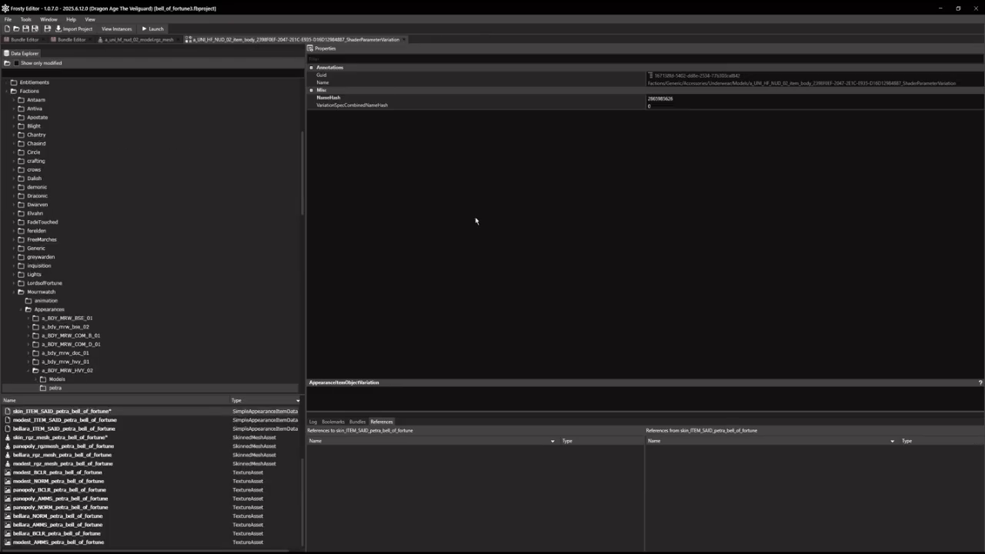
Locate the open ShaderParameterVariation asset in the data explorer and start a duplicate of it named skin_SHADERPARAM_petra_bell_of_fortune
{"action": "left_click", "coordinate": [9, 63]}
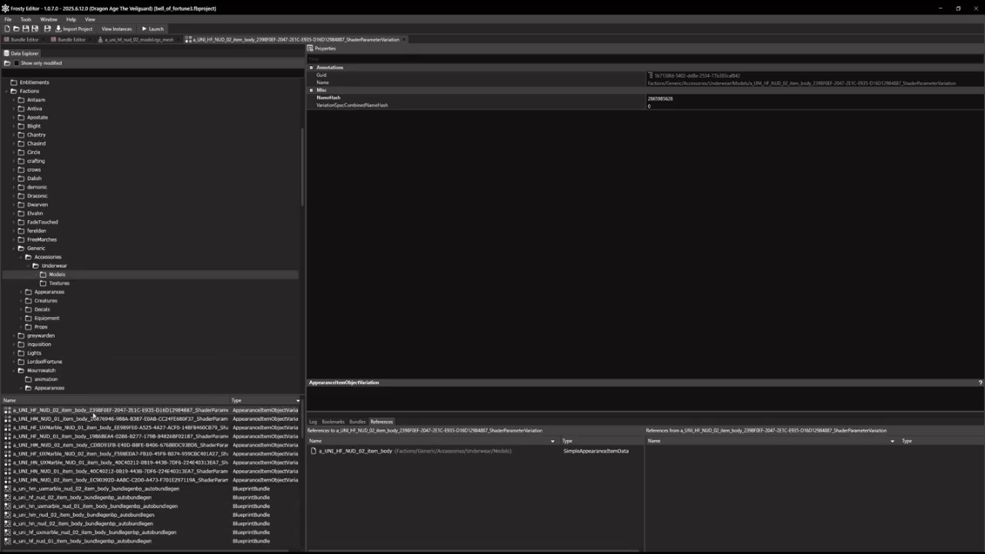
{"action": "right_click", "coordinate": [94, 410]}
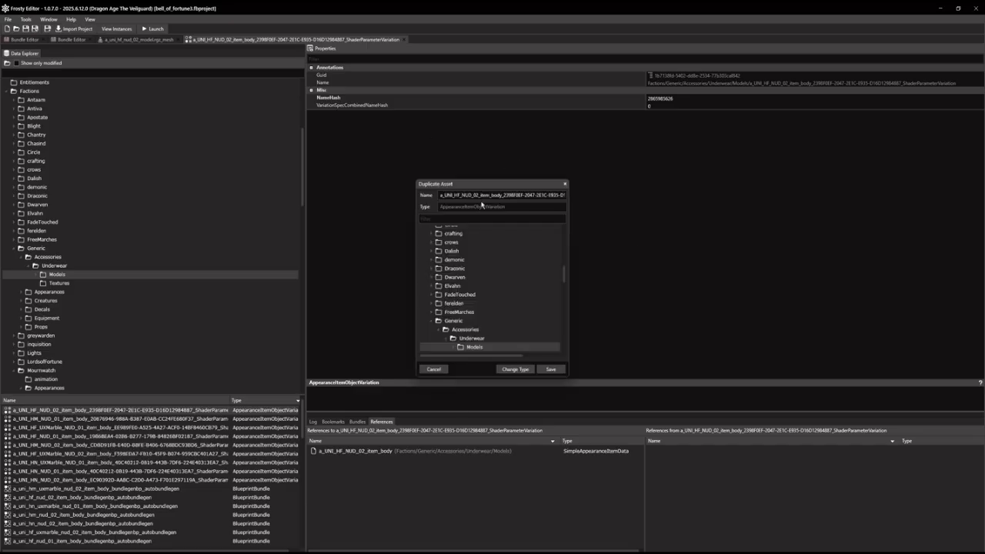
{"action": "left_click", "coordinate": [478, 195]}
{"action": "key", "text": "ctrl+a"}
{"action": "key", "text": "ctrl+v"}
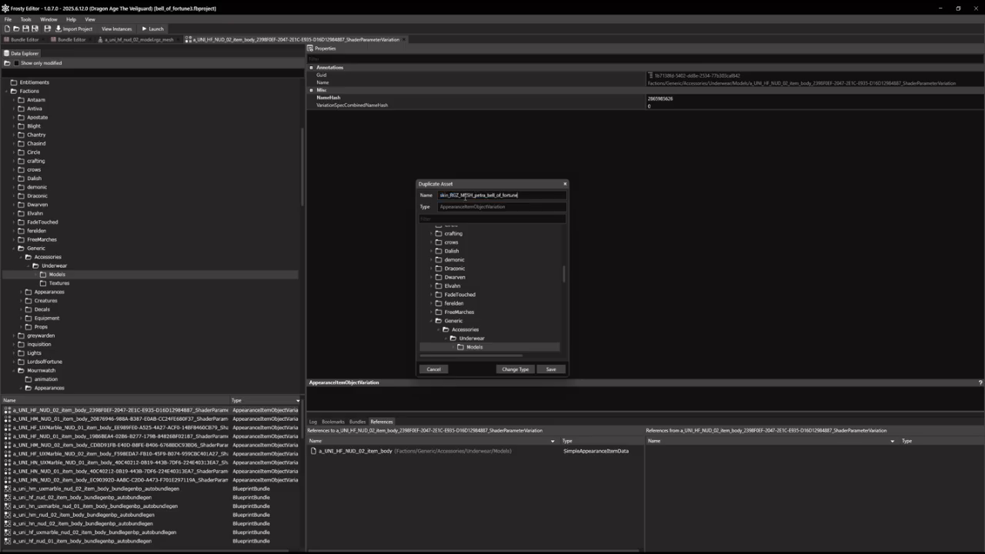
{"action": "left_click_drag", "start_coordinate": [474, 197], "coordinate": [452, 196]}
{"action": "key", "text": "BackSpace"}
{"action": "type", "text": "SHADERPARAM"}
{"action": "type", "text": "_"}
Save the shader parameter duplicate in Mournwatch/Appearances/a_BDY_MRW_HVY_02/petra, declining to add it to the original's bundles
{"action": "scroll", "coordinate": [471, 277], "scroll_direction": "down", "scroll_amount": 5}
{"action": "double_click", "coordinate": [462, 310]}
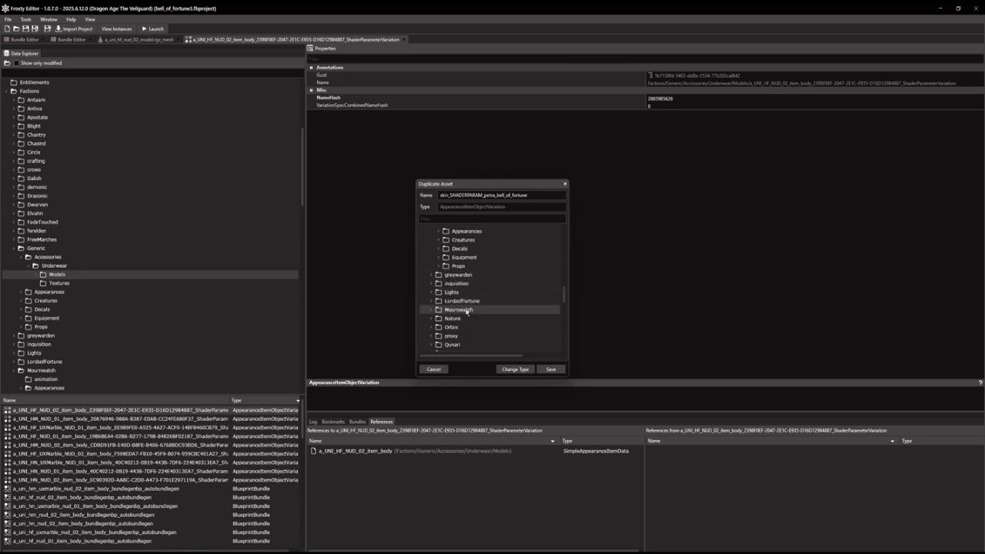
{"action": "double_click", "coordinate": [464, 326]}
{"action": "scroll", "coordinate": [470, 327], "scroll_direction": "down", "scroll_amount": 2}
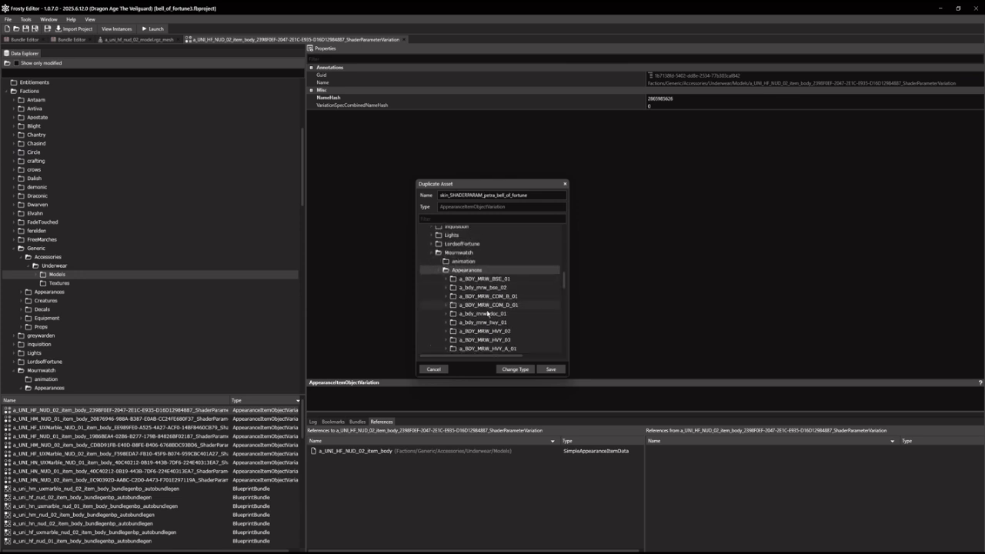
{"action": "double_click", "coordinate": [488, 331]}
{"action": "scroll", "coordinate": [485, 329], "scroll_direction": "down", "scroll_amount": 2}
{"action": "left_click", "coordinate": [473, 311]}
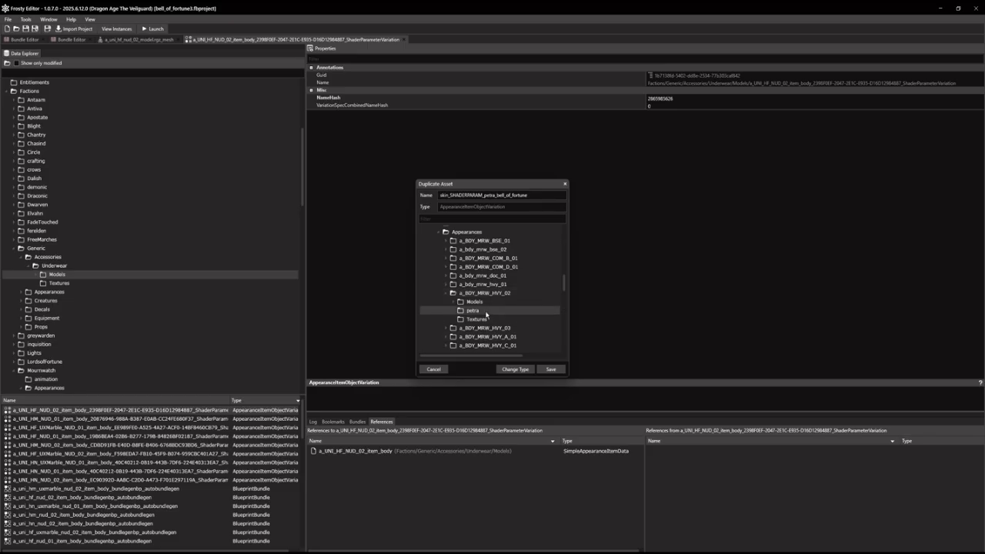
{"action": "left_click", "coordinate": [551, 370]}
{"action": "left_click", "coordinate": [432, 305]}
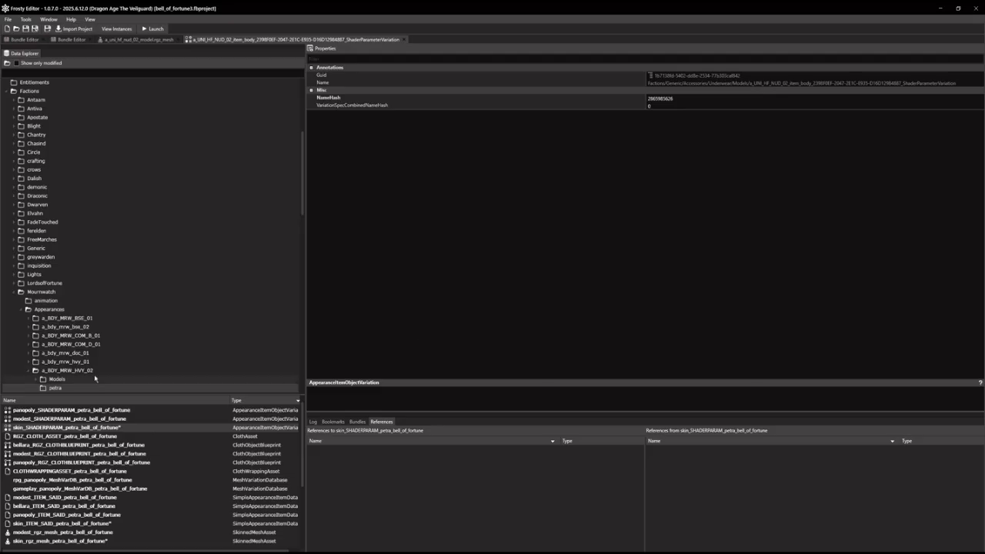
Review the petra folder's assets and the references of panopoly_RGZ_CLOTHBLUEPRINT_petra_bell_of_fortune
{"action": "scroll", "coordinate": [98, 439], "scroll_direction": "down", "scroll_amount": 2}
{"action": "scroll", "coordinate": [123, 461], "scroll_direction": "up", "scroll_amount": 3}
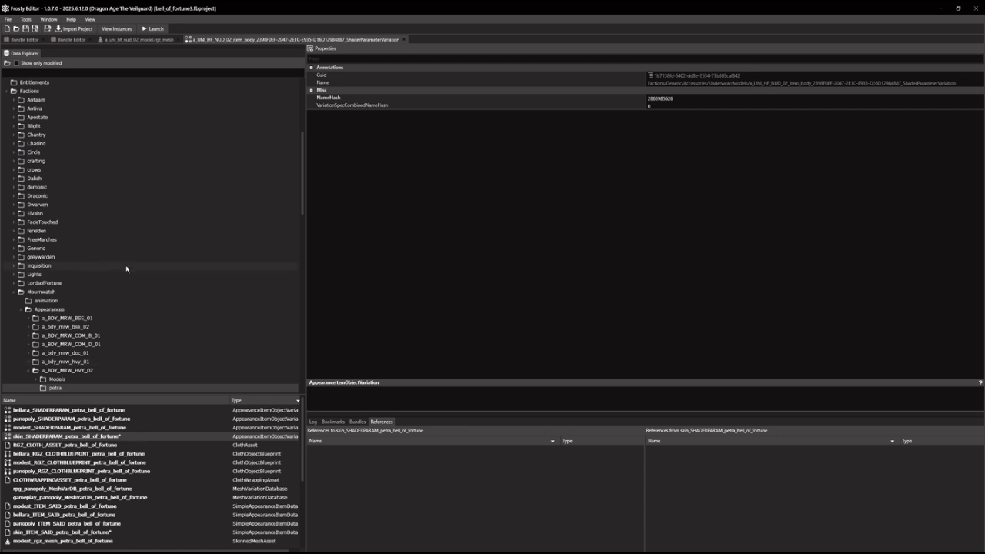
{"action": "left_click", "coordinate": [159, 471]}
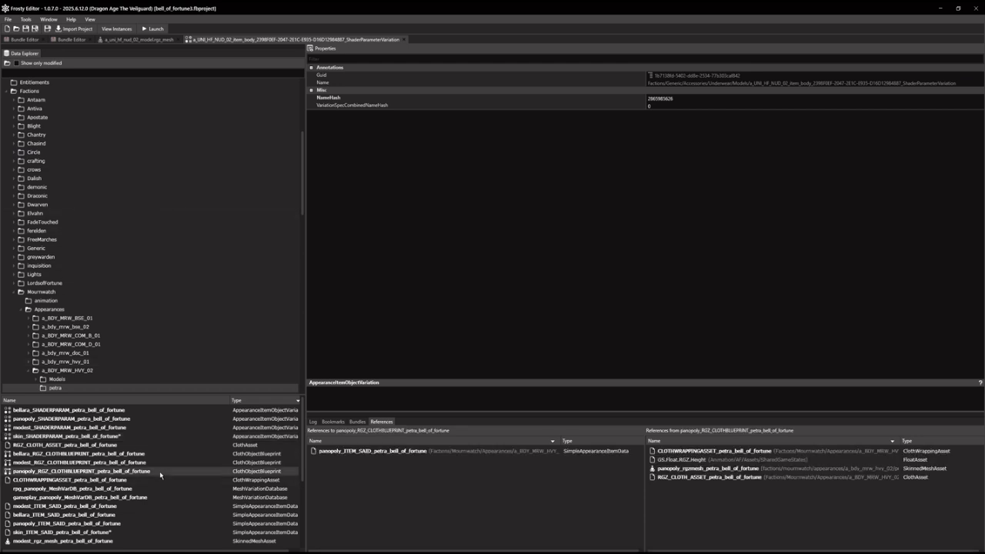
{"action": "scroll", "coordinate": [243, 467], "scroll_direction": "down", "scroll_amount": 1}
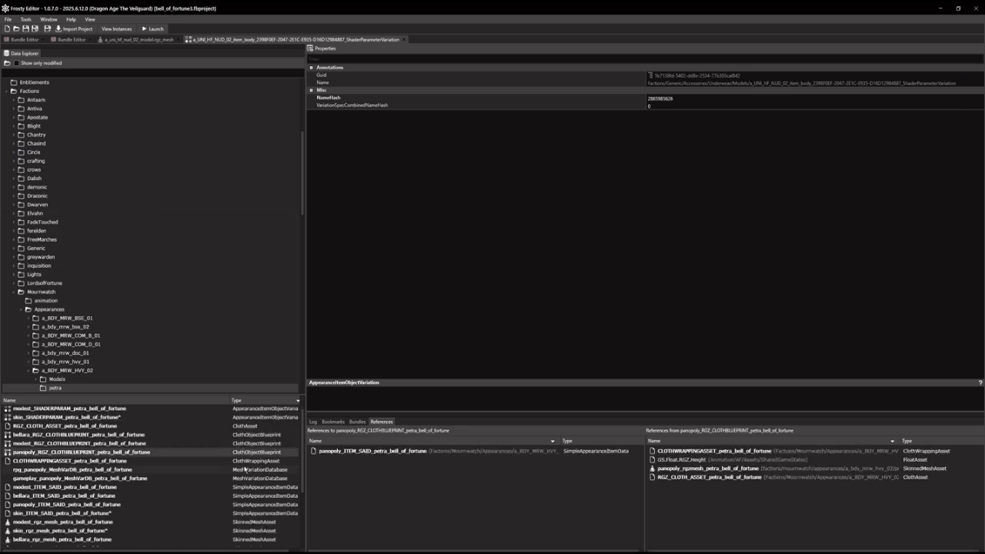
{"action": "scroll", "coordinate": [245, 469], "scroll_direction": "down", "scroll_amount": 1}
{"action": "scroll", "coordinate": [250, 499], "scroll_direction": "up", "scroll_amount": 2}
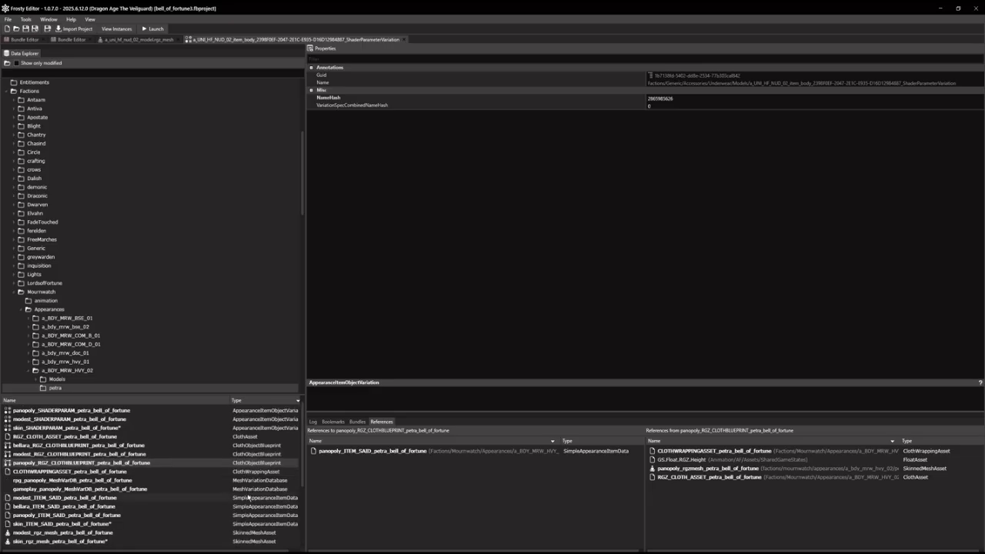
{"action": "scroll", "coordinate": [252, 504], "scroll_direction": "up", "scroll_amount": 1}
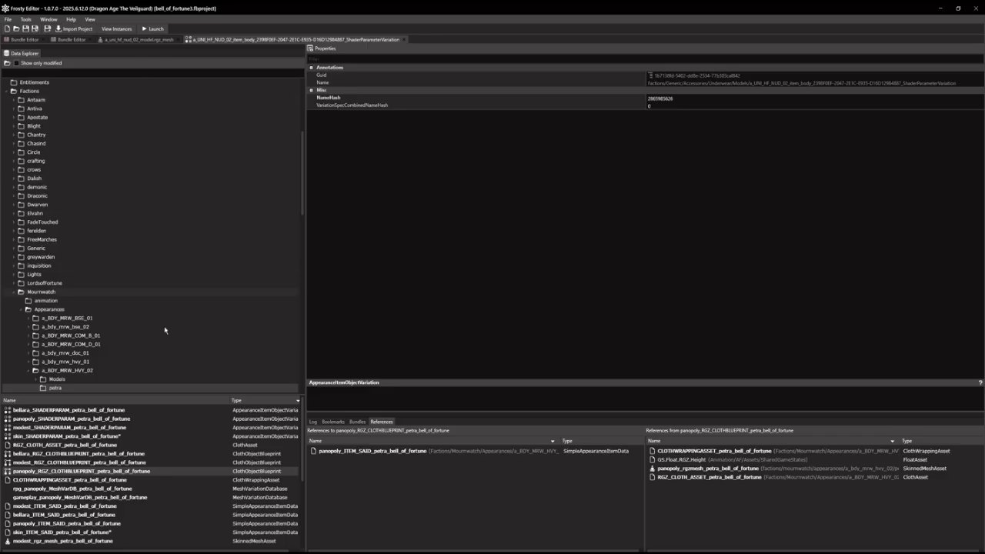
Open the bookmarked a_BDY_LOF_LGT_FEM_01_cape_cloth.RGZ and start a duplicate of it named skin_RGZ_CLOTHBLUEPRINT_petra_bell_of_fortune
{"action": "left_click", "coordinate": [333, 422]}
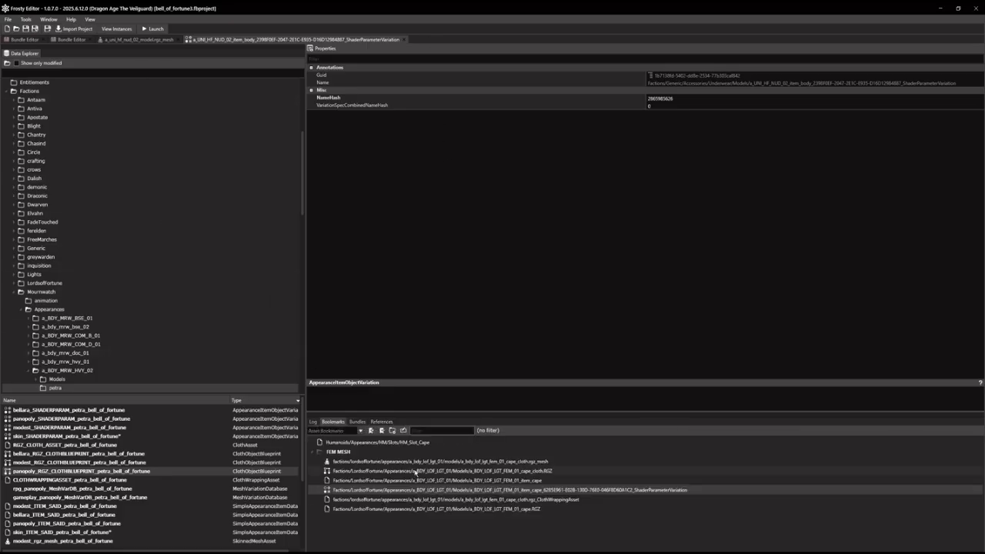
{"action": "left_click", "coordinate": [470, 470]}
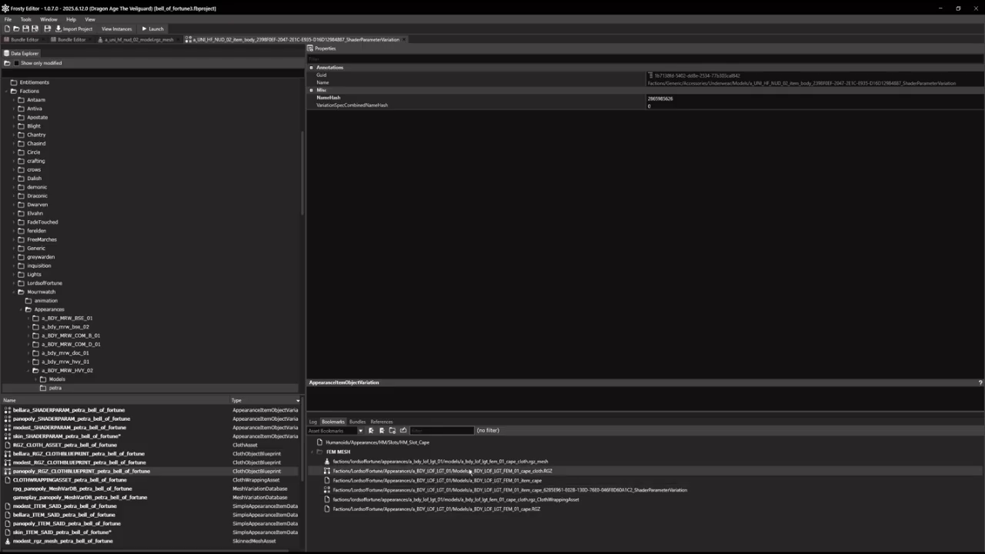
{"action": "double_click", "coordinate": [422, 472]}
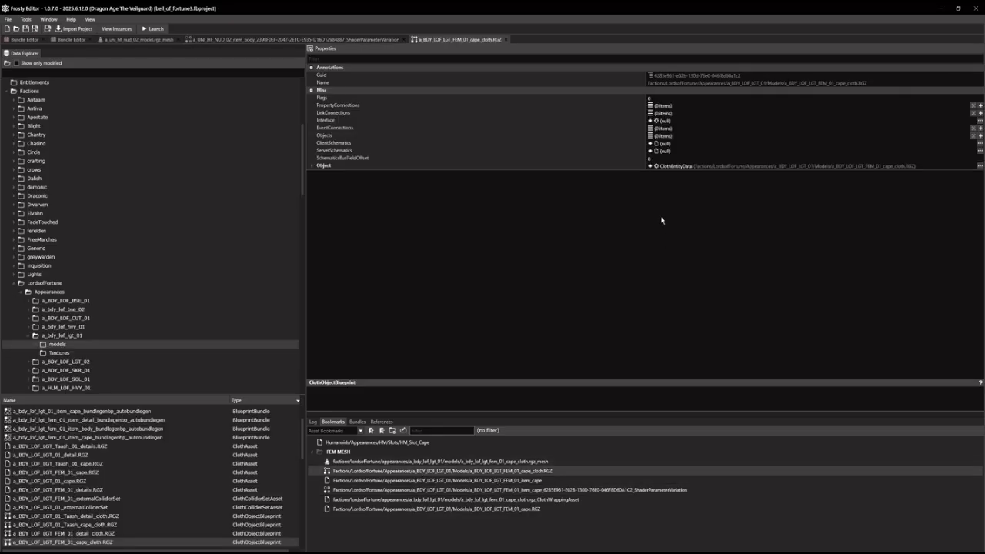
{"action": "right_click", "coordinate": [80, 545]}
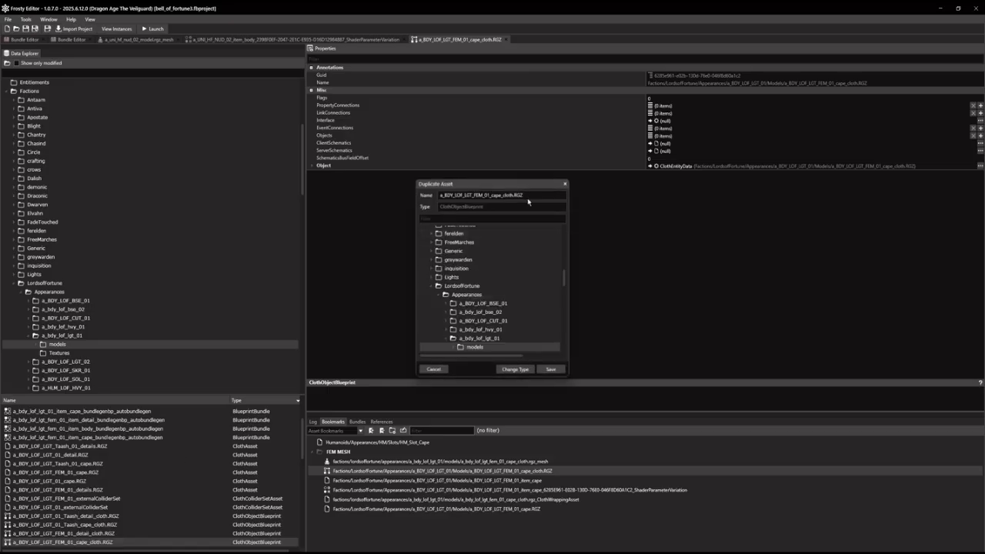
{"action": "left_click_drag", "start_coordinate": [529, 198], "coordinate": [402, 183]}
{"action": "key", "text": "ctrl+v"}
{"action": "left_click_drag", "start_coordinate": [474, 195], "coordinate": [450, 195]}
{"action": "type", "text": "fl"}
{"action": "type", "text": "GZ_CLOTH"}
{"action": "type", "text": "BLUEPRINT"}
Save the cloth blueprint duplicate in Mournwatch/Appearances/a_BDY_MRW_HVY_02/petra without adding it to the original asset's bundles
{"action": "scroll", "coordinate": [490, 262], "scroll_direction": "down", "scroll_amount": 6}
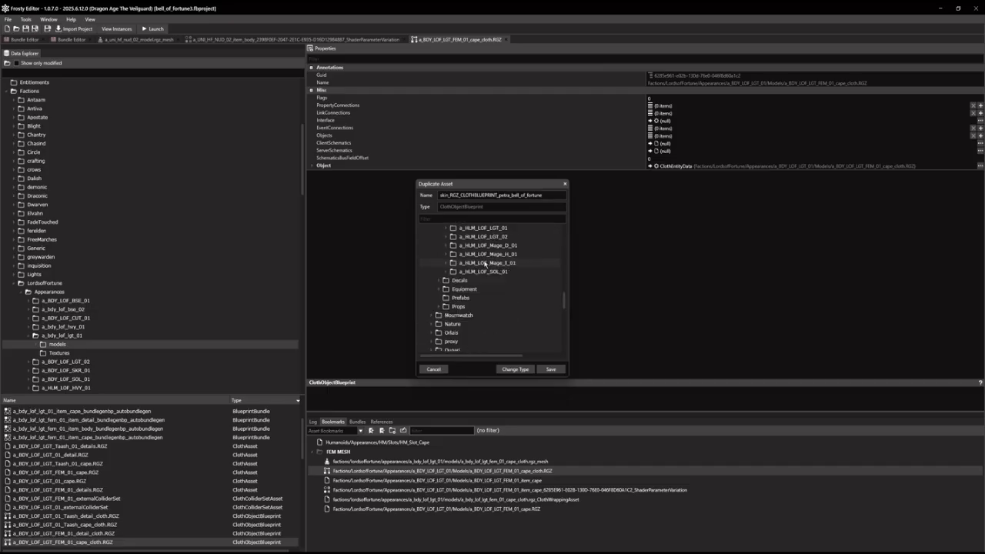
{"action": "scroll", "coordinate": [474, 259], "scroll_direction": "down", "scroll_amount": 1}
{"action": "double_click", "coordinate": [467, 258]}
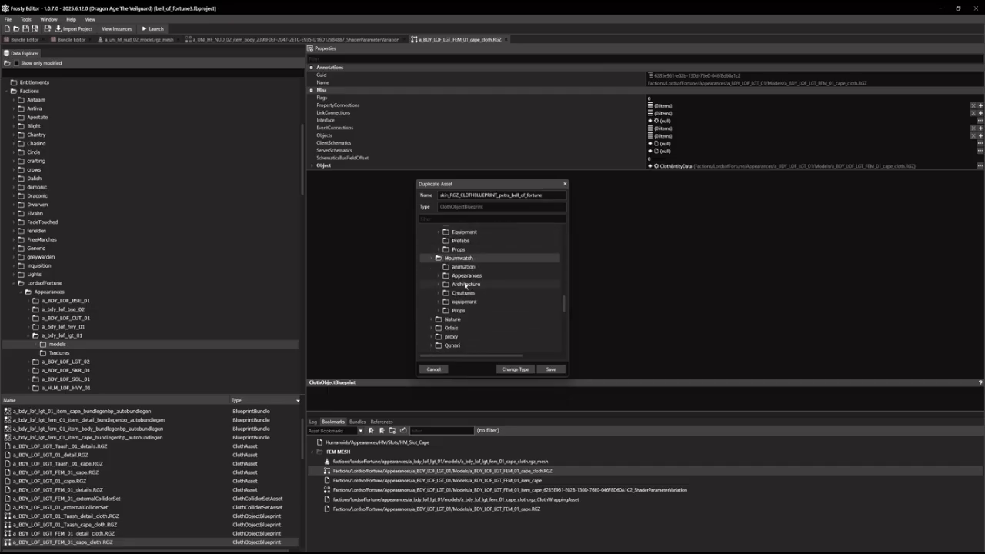
{"action": "double_click", "coordinate": [466, 276]}
{"action": "scroll", "coordinate": [500, 312], "scroll_direction": "down", "scroll_amount": 2}
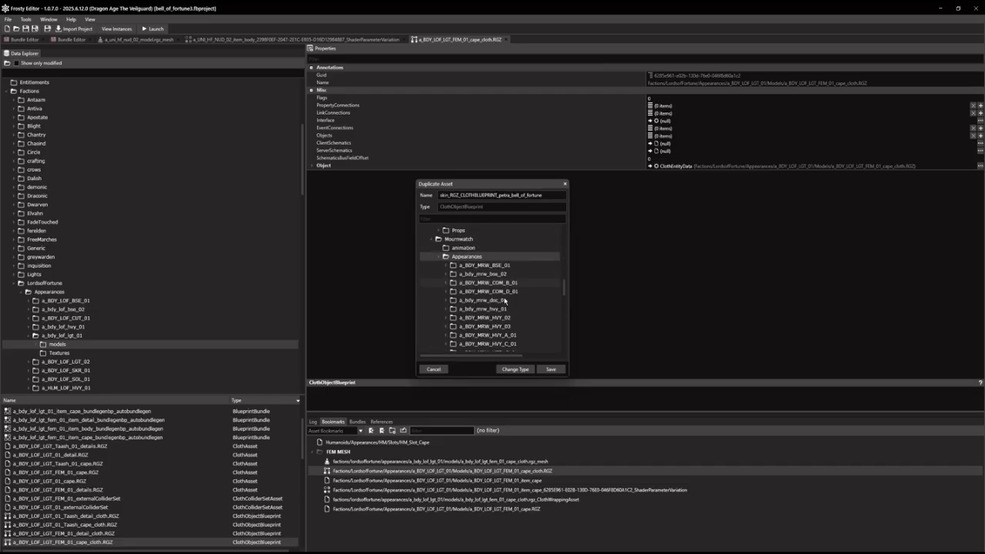
{"action": "double_click", "coordinate": [485, 299]}
{"action": "left_click", "coordinate": [474, 316]}
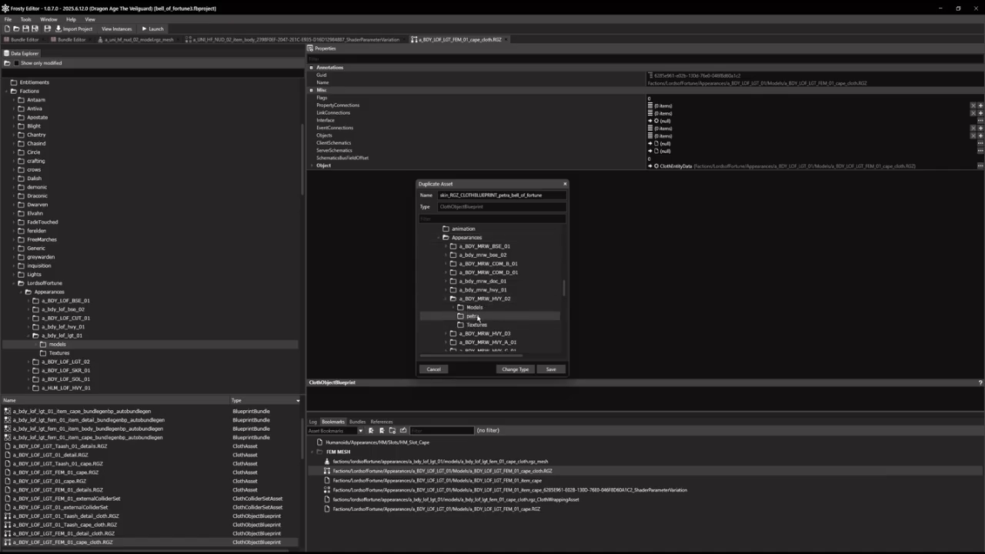
{"action": "left_click", "coordinate": [551, 369]}
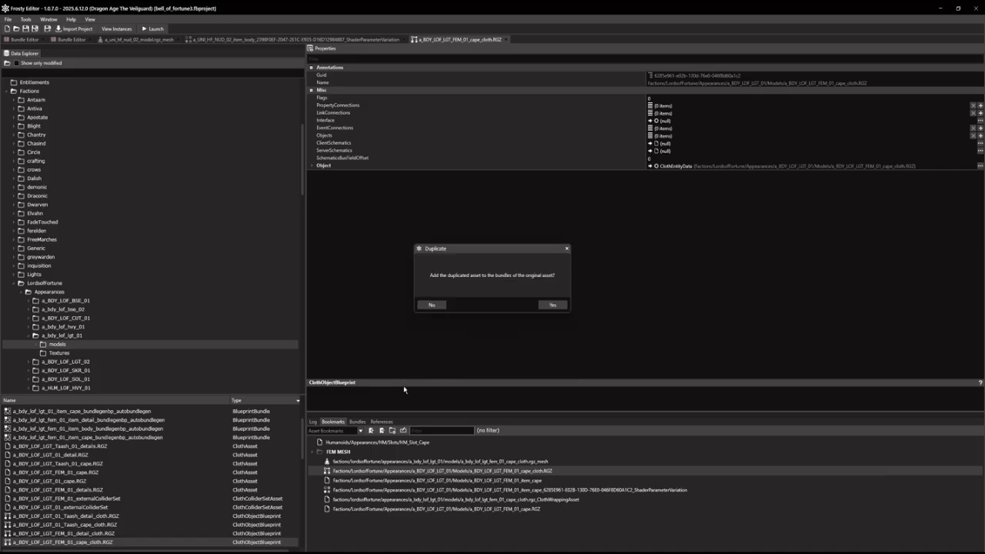
{"action": "left_click", "coordinate": [433, 305]}
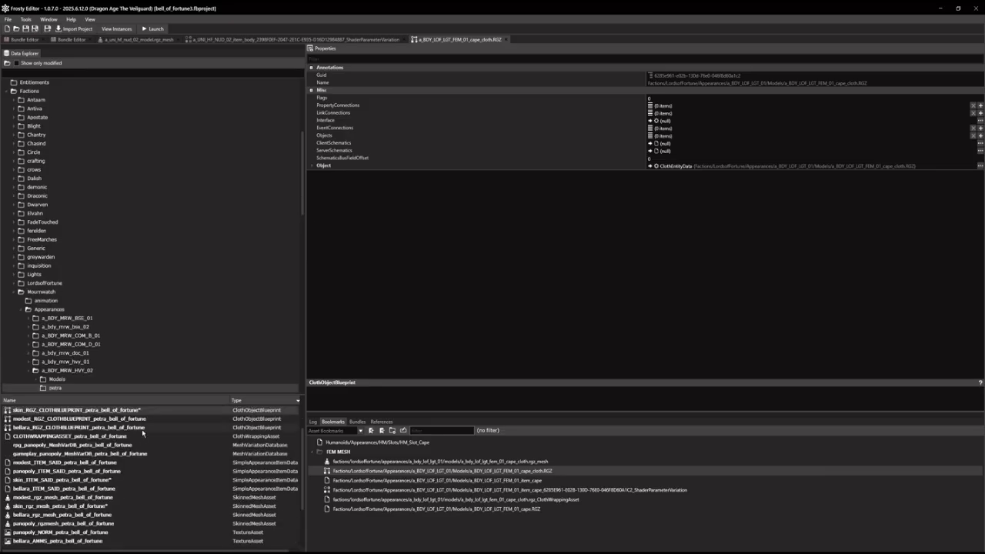
Sort the petra folder's assets by name and save the project
{"action": "left_click", "coordinate": [114, 400]}
{"action": "scroll", "coordinate": [104, 462], "scroll_direction": "down", "scroll_amount": 3}
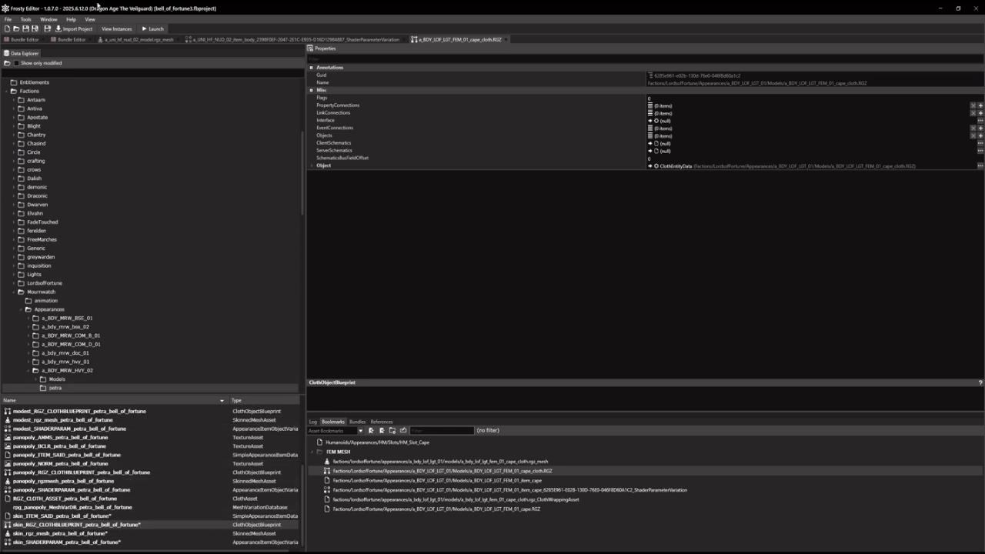
{"action": "left_click", "coordinate": [25, 29]}
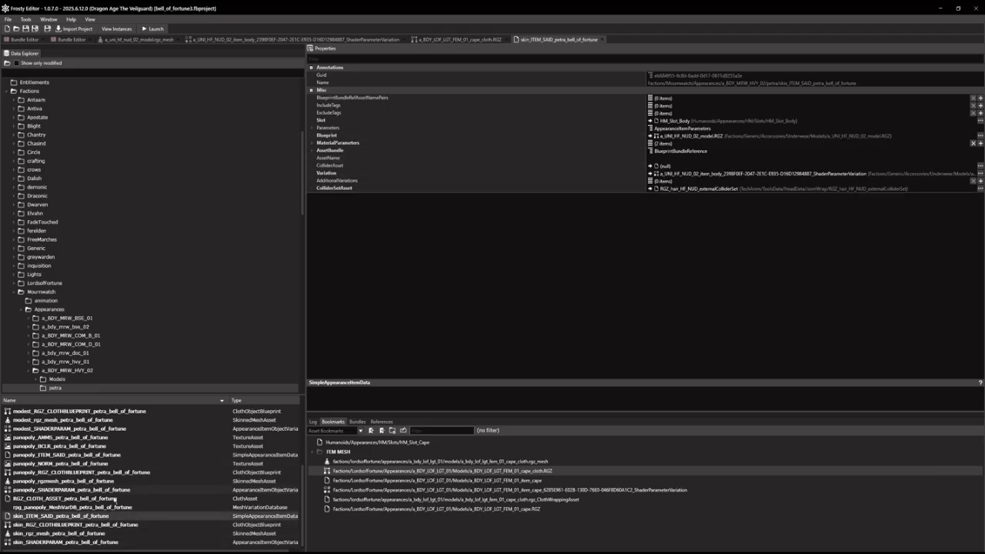
Assign skin_RGZ_CLOTHBLUEPRINT_petra_bell_of_fortune as the Blueprint of skin_ITEM_SAID_petra_bell_of_fortune
{"action": "left_click", "coordinate": [83, 534]}
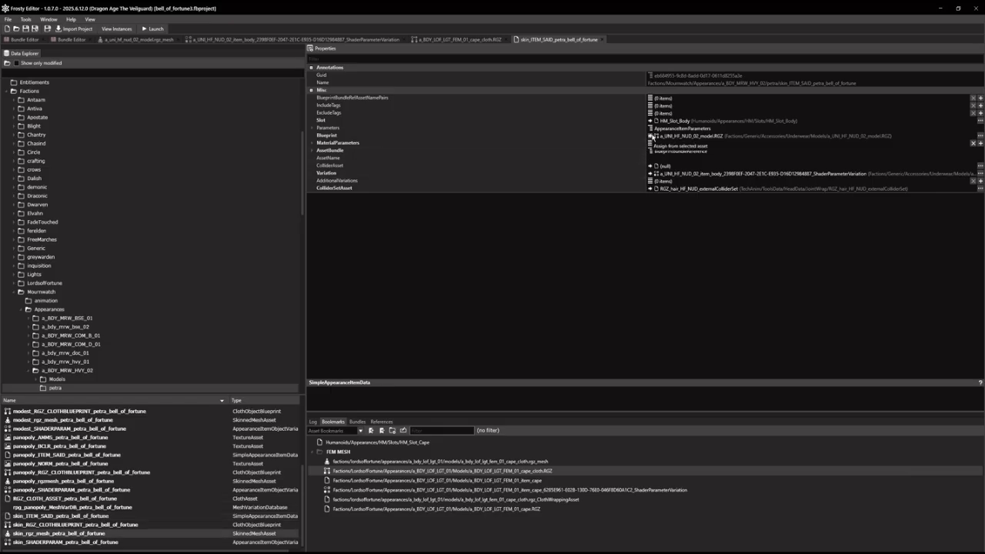
{"action": "left_click", "coordinate": [107, 526]}
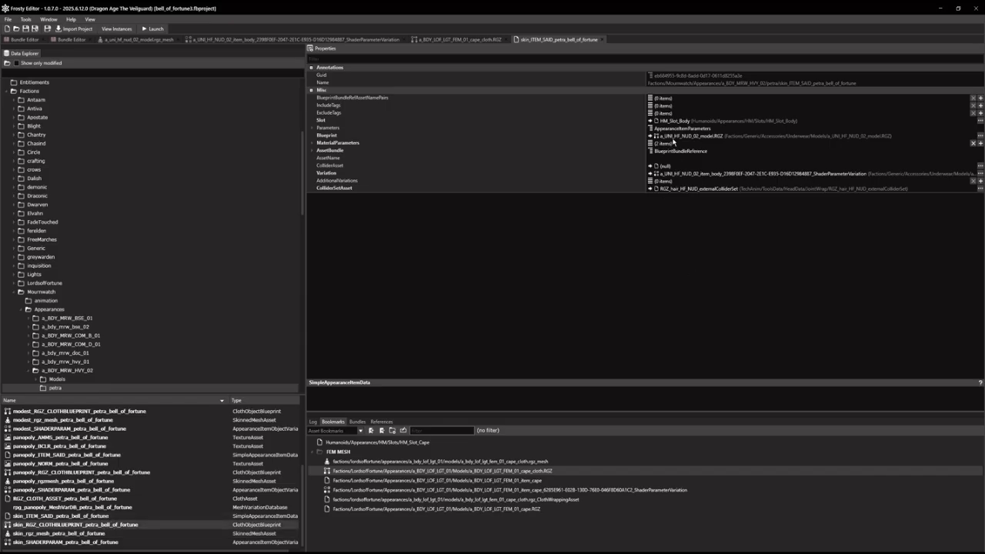
{"action": "left_click", "coordinate": [651, 136]}
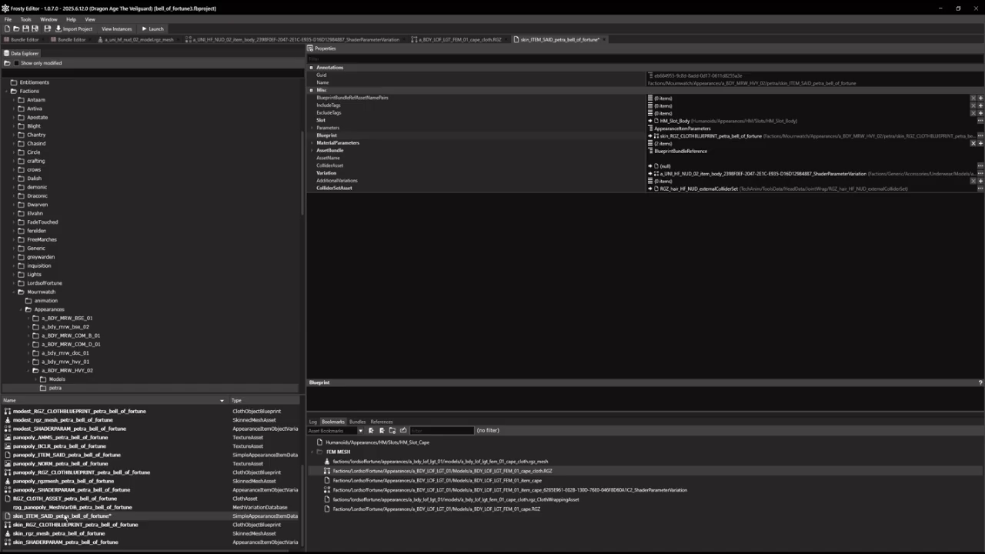
Assign skin_SHADERPARAM_petra_bell_of_fortune as the Variation of skin_ITEM_SAID_petra_bell_of_fortune and save the project
{"action": "left_click_drag", "start_coordinate": [67, 544], "coordinate": [630, 181]}
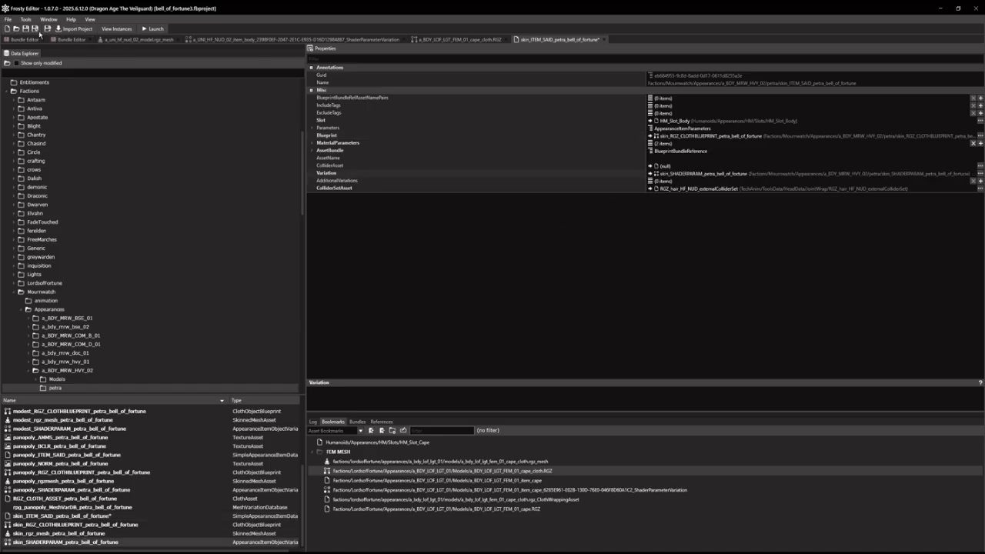
{"action": "left_click", "coordinate": [26, 29]}
In skin_RGZ_CLOTHBLUEPRINT_petra_bell_of_fortune, assign skin_rgz_mesh_petra_bell_of_fortune as the object's Mesh and turn off Enabled
{"action": "double_click", "coordinate": [76, 524]}
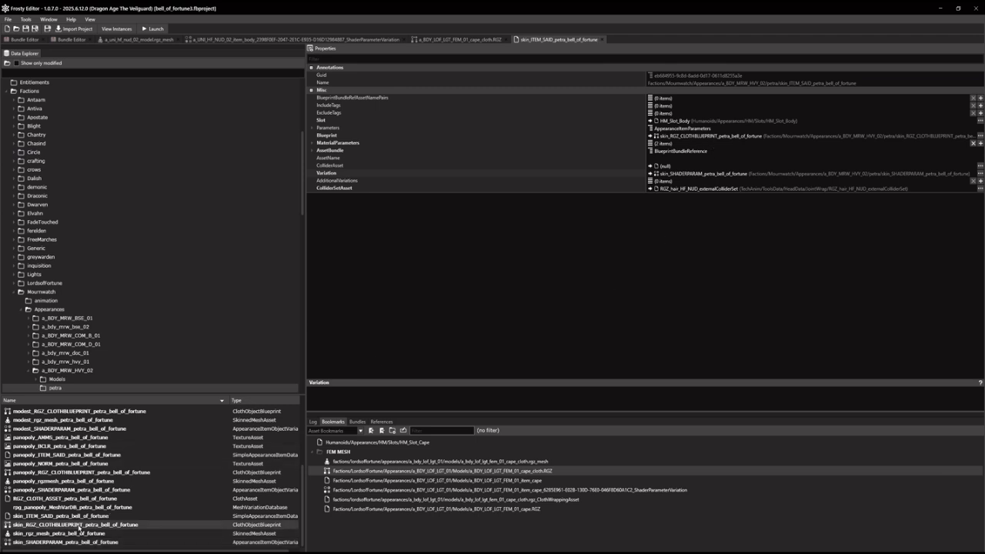
{"action": "left_click", "coordinate": [313, 167]}
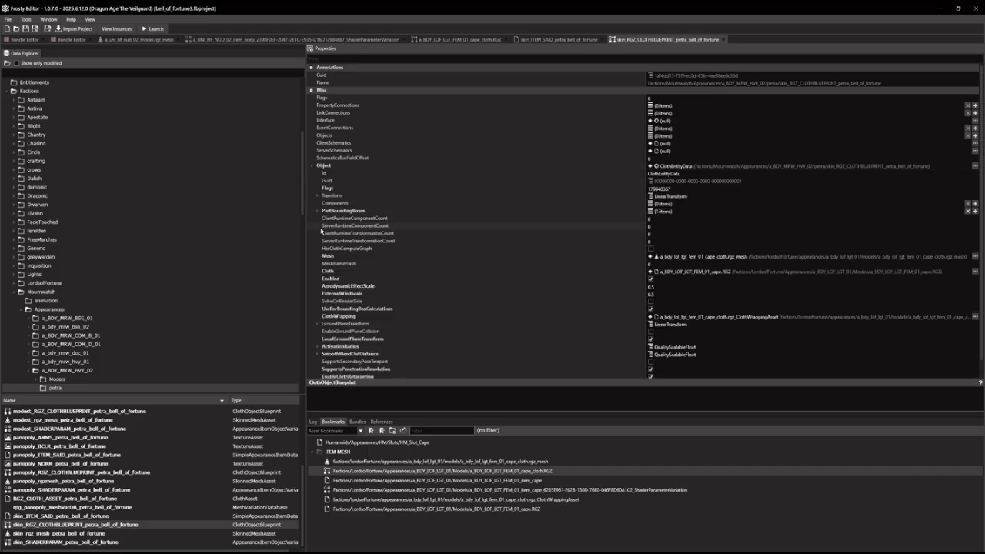
{"action": "left_click", "coordinate": [69, 534]}
{"action": "left_click", "coordinate": [651, 256]}
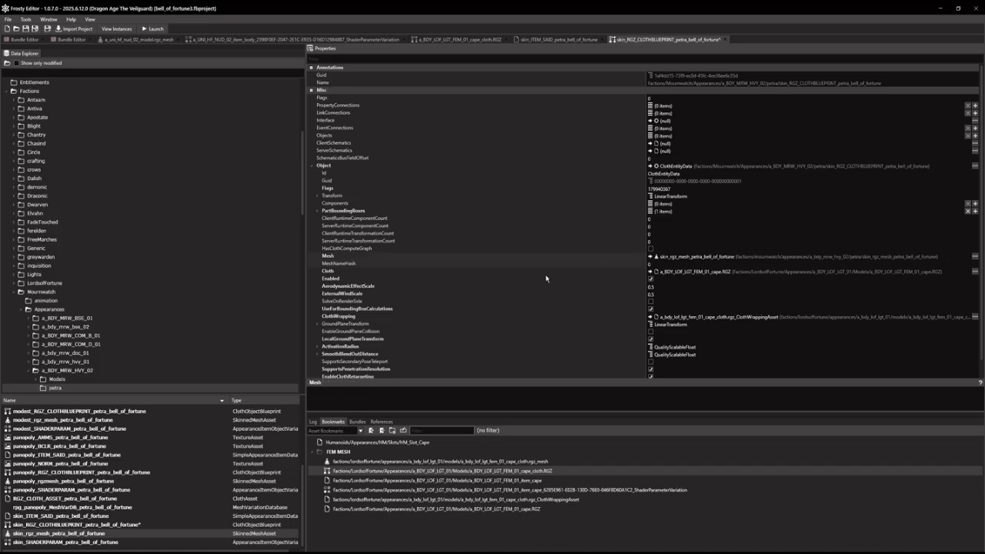
{"action": "left_click", "coordinate": [650, 280]}
Assign RGZ_CLOTH_ASSET_petra_bell_of_fortune as the blueprint's Cloth and CLOTHWRAPPINGASSET_petra_bell_of_fortune as its ClothWrapping
{"action": "scroll", "coordinate": [140, 455], "scroll_direction": "up", "scroll_amount": 3}
{"action": "scroll", "coordinate": [175, 437], "scroll_direction": "down", "scroll_amount": 3}
{"action": "left_click", "coordinate": [102, 499]}
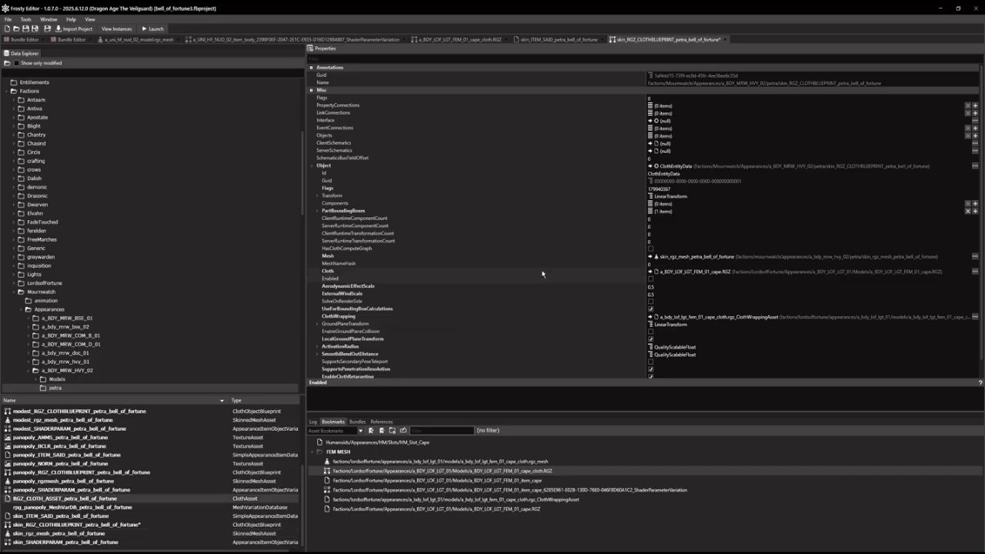
{"action": "left_click", "coordinate": [650, 272]}
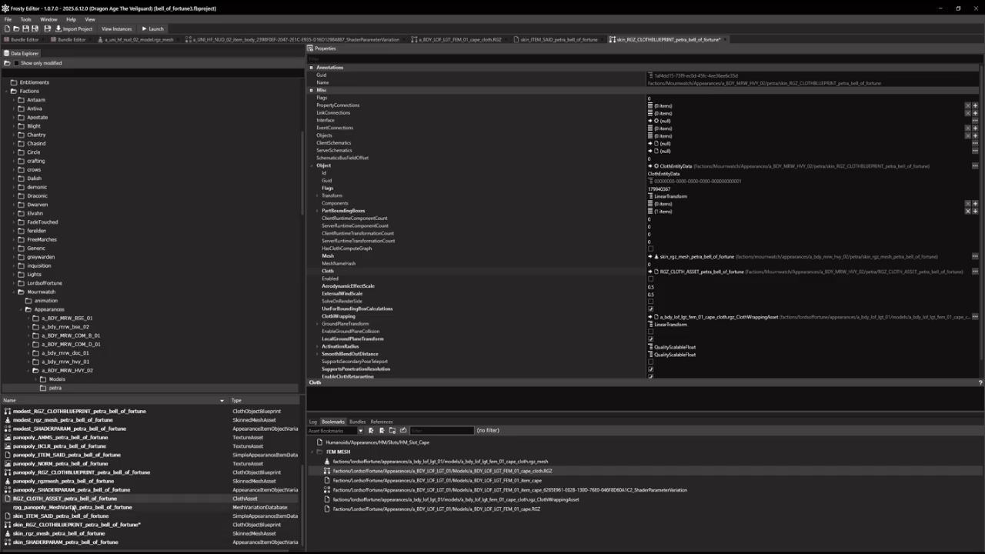
{"action": "scroll", "coordinate": [71, 506], "scroll_direction": "up", "scroll_amount": 1}
{"action": "scroll", "coordinate": [71, 506], "scroll_direction": "up", "scroll_amount": 3}
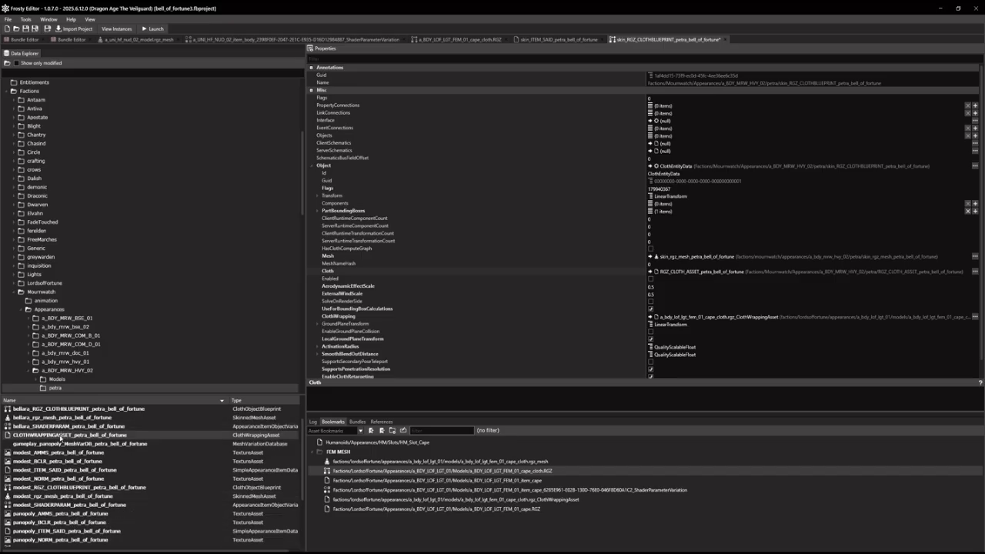
{"action": "left_click", "coordinate": [650, 316]}
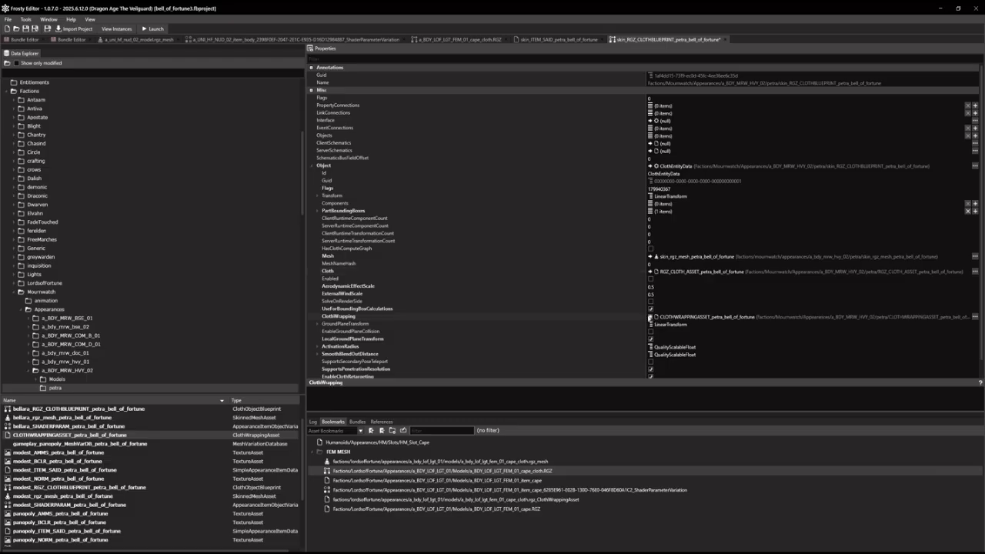
Set the cloth blueprint's SmoothBlendOutDistance to 0 for the Low, Medium, High and Ultra levels
{"action": "scroll", "coordinate": [609, 268], "scroll_direction": "down", "scroll_amount": 1}
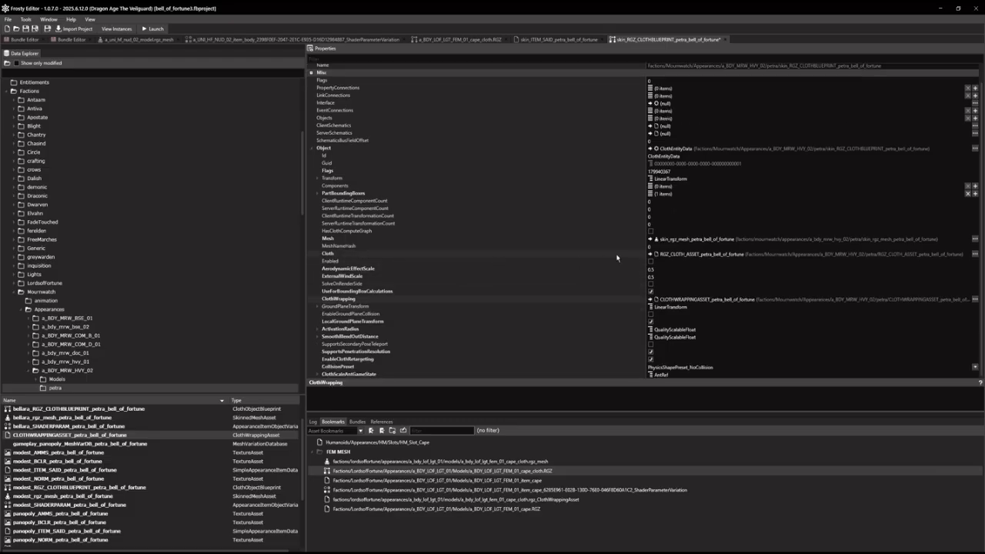
{"action": "double_click", "coordinate": [338, 338]}
{"action": "double_click", "coordinate": [338, 331]}
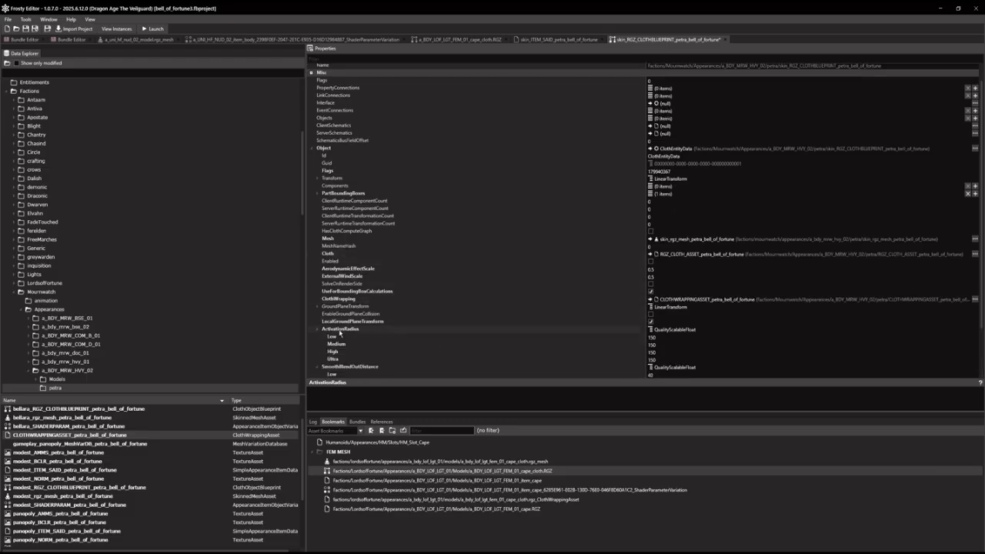
{"action": "scroll", "coordinate": [477, 333], "scroll_direction": "down", "scroll_amount": 3}
{"action": "left_click", "coordinate": [658, 337]}
{"action": "key", "text": "BackSpace"}
{"action": "key", "text": "BackSpace"}
{"action": "left_click", "coordinate": [659, 331]}
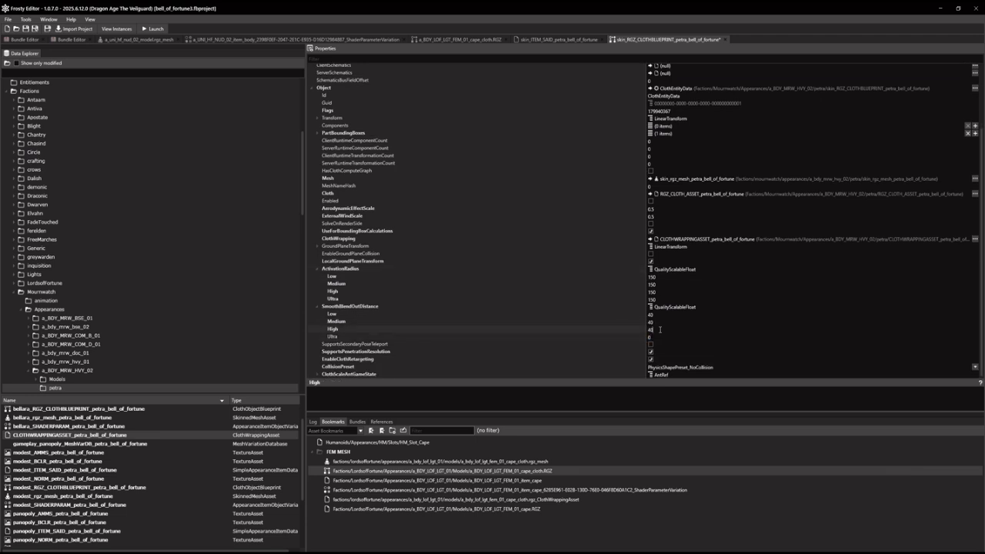
{"action": "key", "text": "BackSpace"}
{"action": "key", "text": "BackSpace"}
{"action": "left_click", "coordinate": [662, 324]}
{"action": "type", "text": "0"}
{"action": "double_click", "coordinate": [659, 316]}
{"action": "type", "text": "0"}
Set the cloth blueprint's ActivationRadius to 0 for the Low, Medium, High and Ultra levels
{"action": "double_click", "coordinate": [655, 300]}
{"action": "type", "text": "0"}
{"action": "double_click", "coordinate": [654, 293]}
{"action": "type", "text": "0"}
{"action": "double_click", "coordinate": [653, 284]}
{"action": "type", "text": "0"}
{"action": "double_click", "coordinate": [666, 277]}
{"action": "type", "text": "0"}
{"action": "key", "text": "ctrl+s"}
{"action": "scroll", "coordinate": [80, 472], "scroll_direction": "down", "scroll_amount": 3}
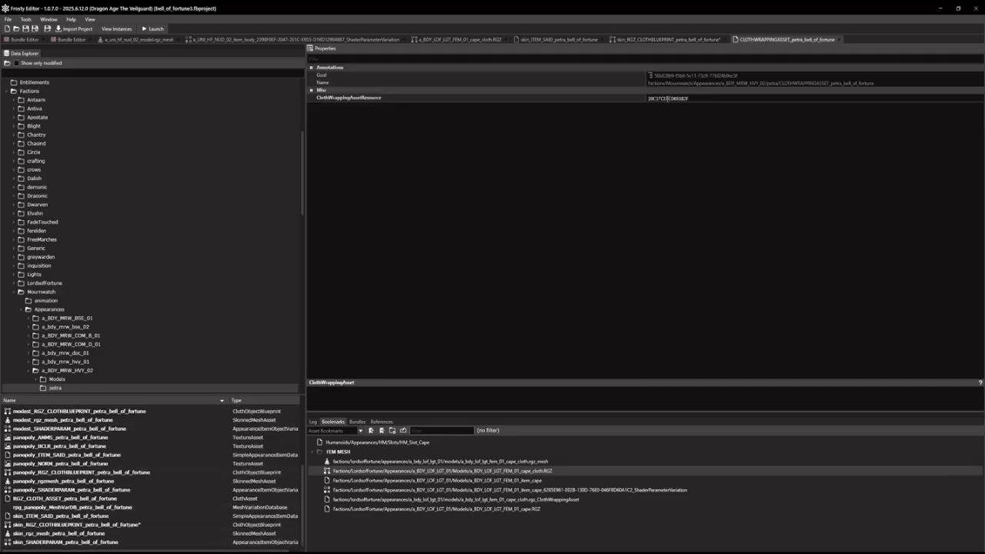
{"action": "left_click", "coordinate": [838, 40]}
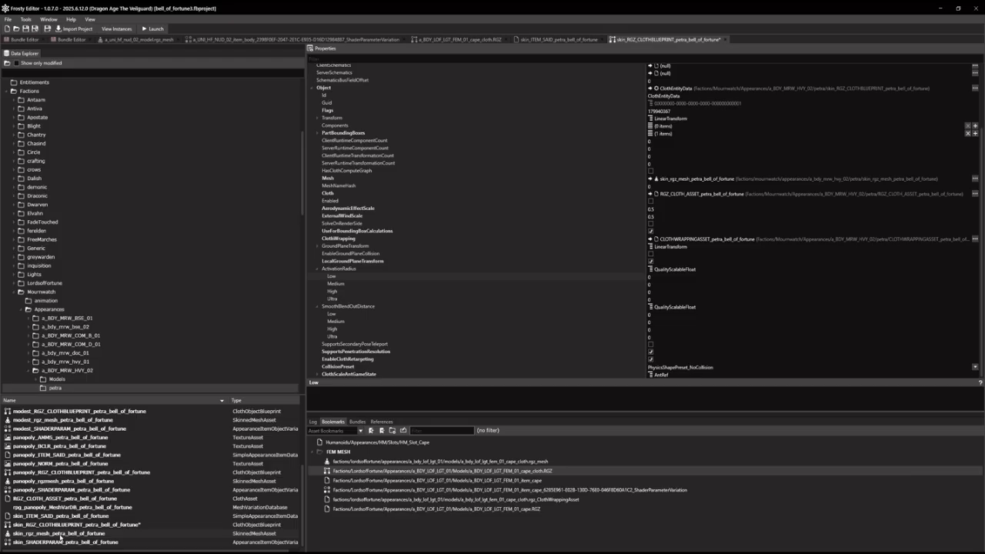
Import the skin FBX from the edited meshes folder into skin_rgz_mesh_petra_bell_of_fortune and save the project
{"action": "left_click", "coordinate": [60, 537]}
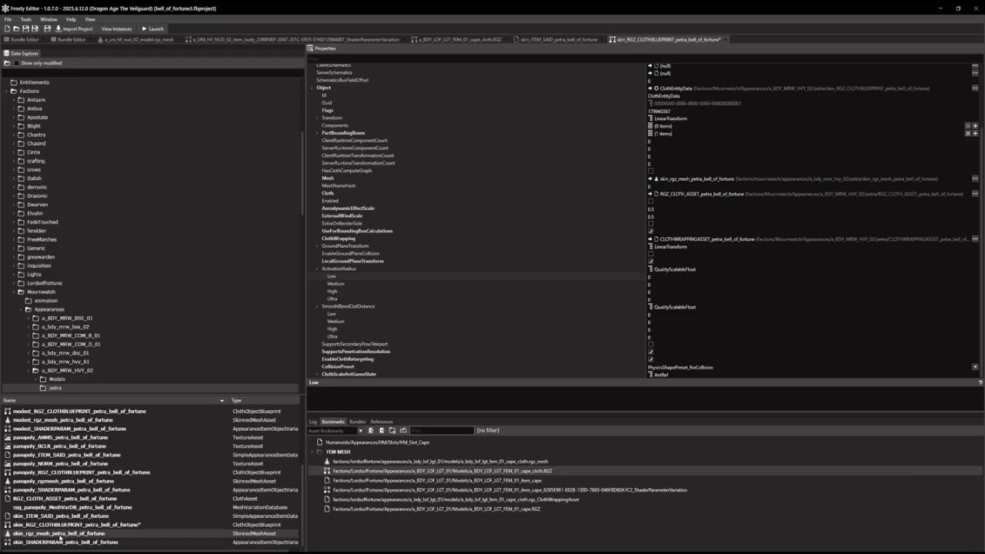
{"action": "double_click", "coordinate": [60, 537]}
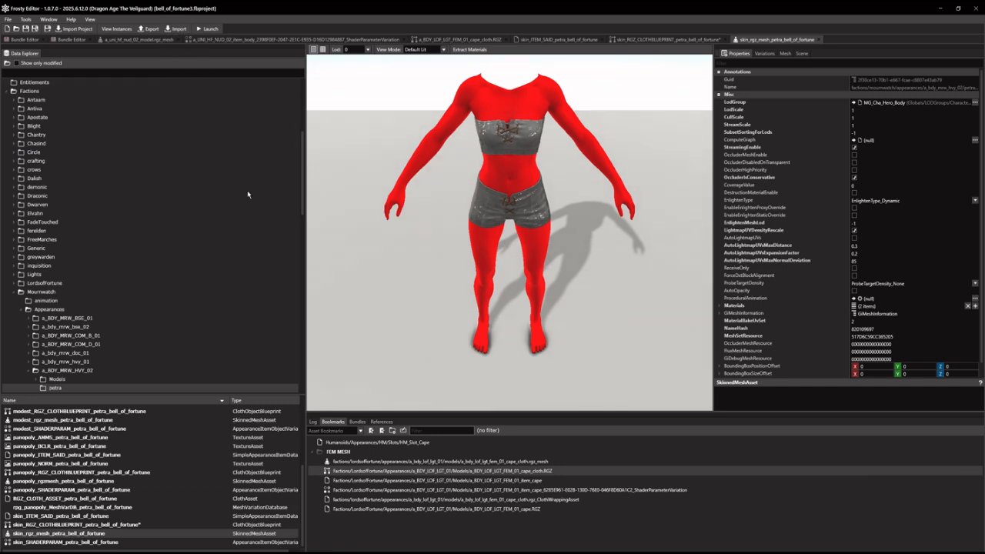
{"action": "left_click", "coordinate": [180, 30]}
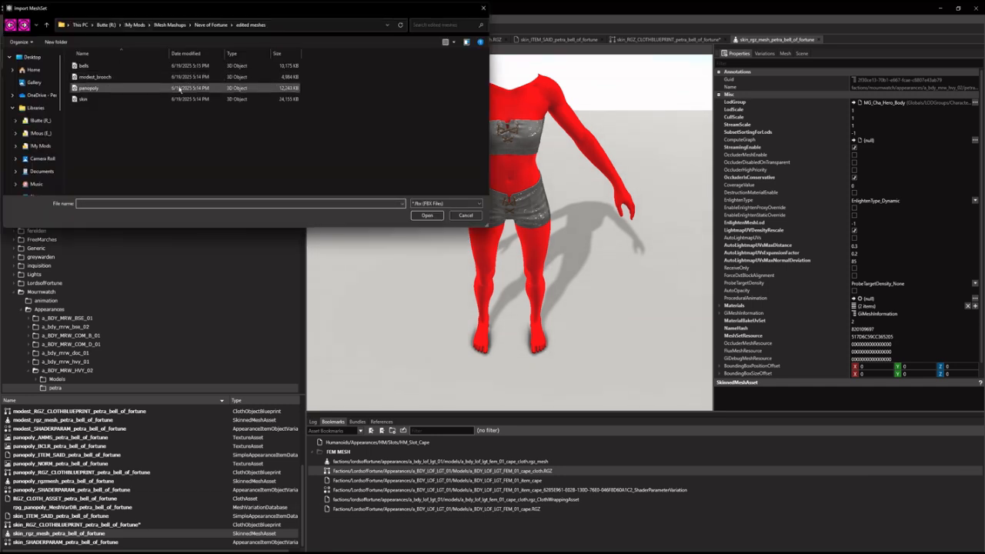
{"action": "left_click", "coordinate": [87, 100]}
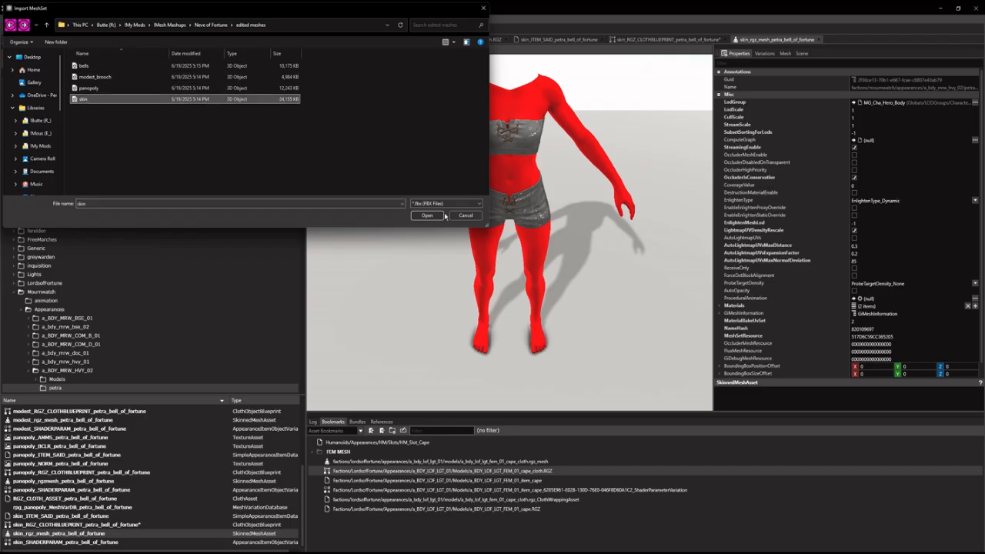
{"action": "left_click", "coordinate": [427, 215]}
{"action": "left_click", "coordinate": [589, 329]}
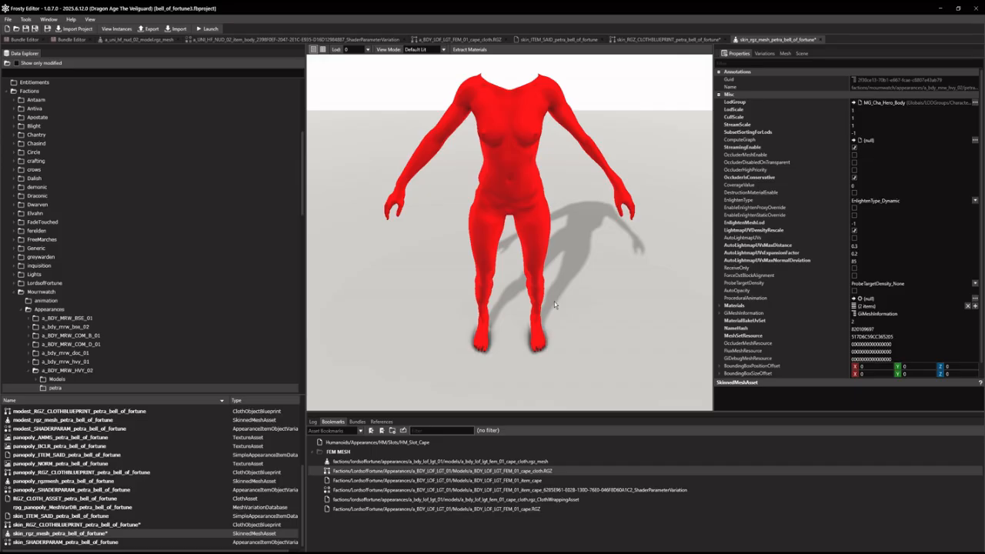
{"action": "left_click", "coordinate": [25, 28]}
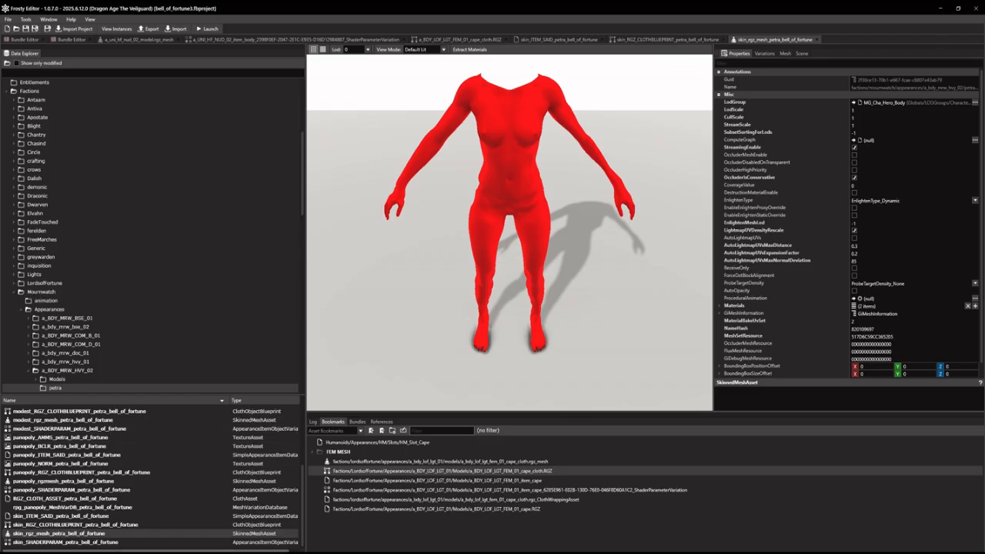
Change the last digits of the NameHash in skin_SHADERPARAM_petra_bell_of_fortune to 9696 and save the project
{"action": "double_click", "coordinate": [117, 543]}
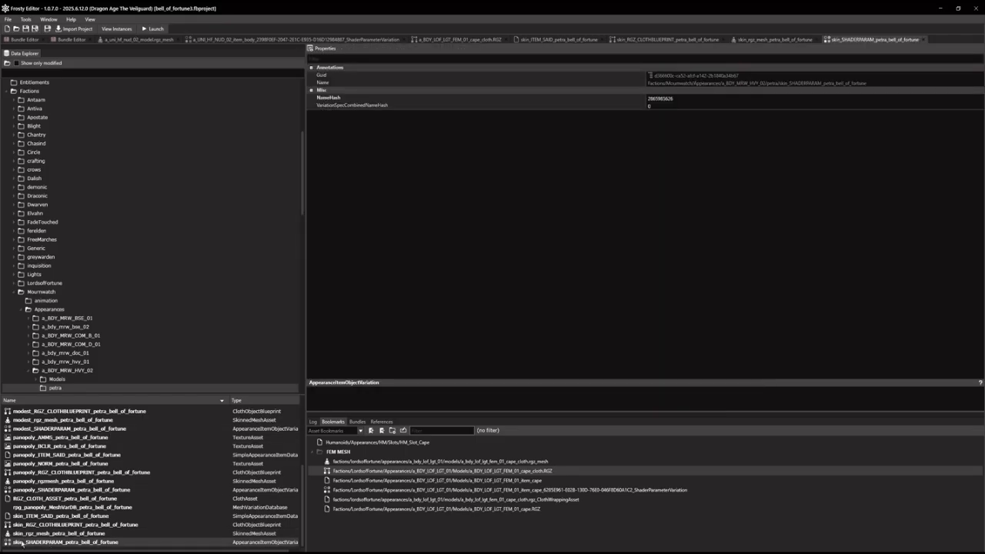
{"action": "left_click", "coordinate": [666, 98]}
{"action": "type", "text": "9696"}
{"action": "key", "text": "ctrl+s"}
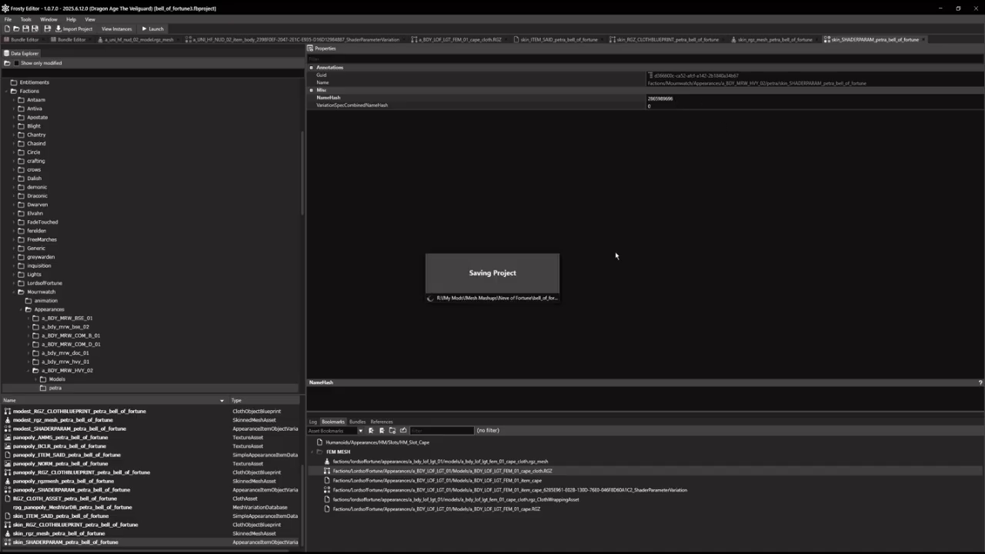
Close all open assets except skin_SHADERPARAM_petra_bell_of_fortune, keeping the bundle editors open
{"action": "left_click", "coordinate": [91, 74]}
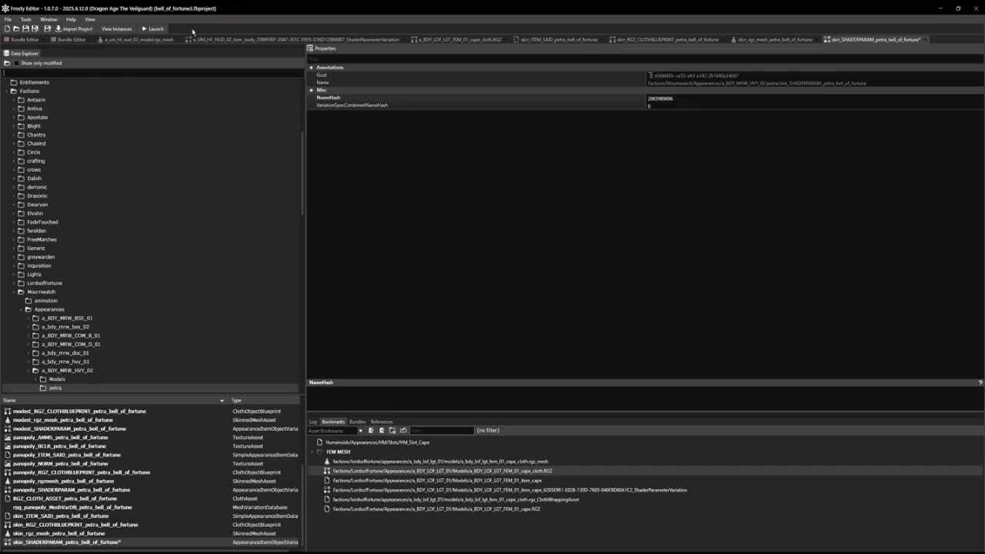
{"action": "left_click", "coordinate": [177, 40]}
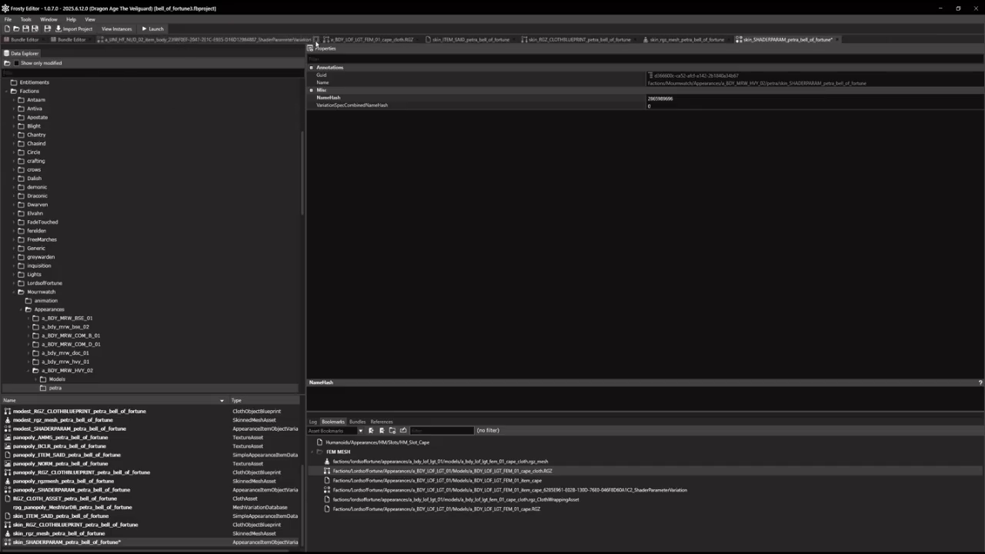
{"action": "left_click", "coordinate": [317, 39]}
{"action": "left_click", "coordinate": [191, 39]}
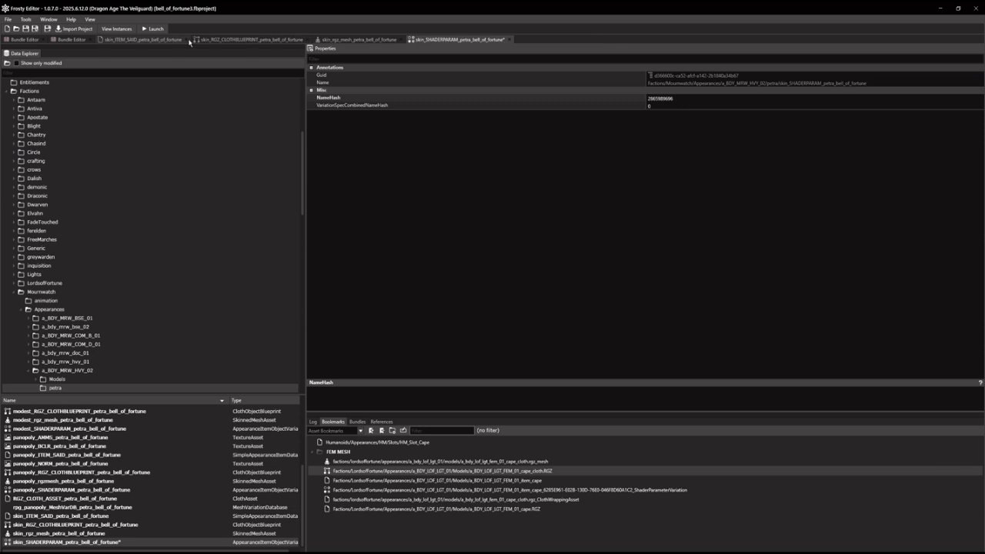
{"action": "left_click", "coordinate": [189, 39]}
{"action": "left_click", "coordinate": [213, 39]}
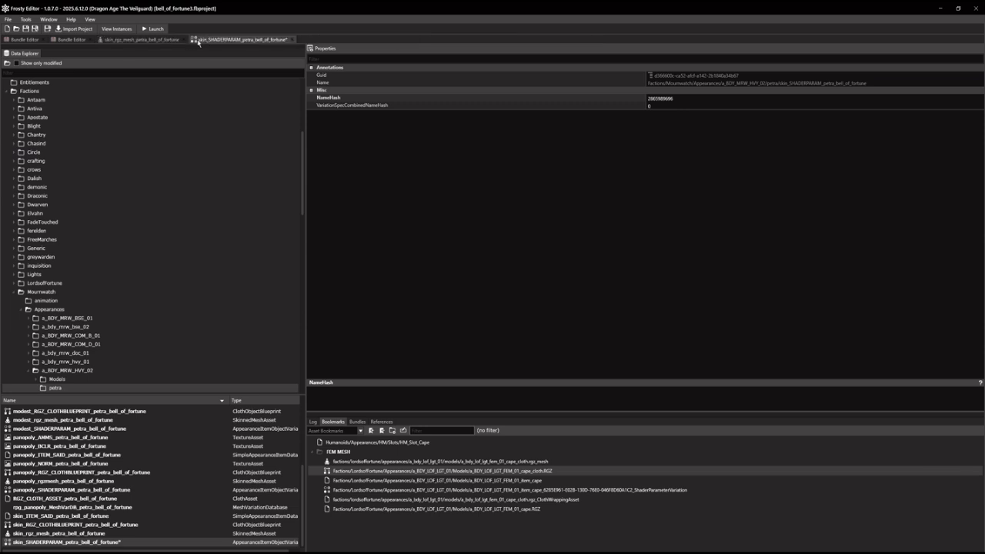
{"action": "left_click", "coordinate": [184, 40]}
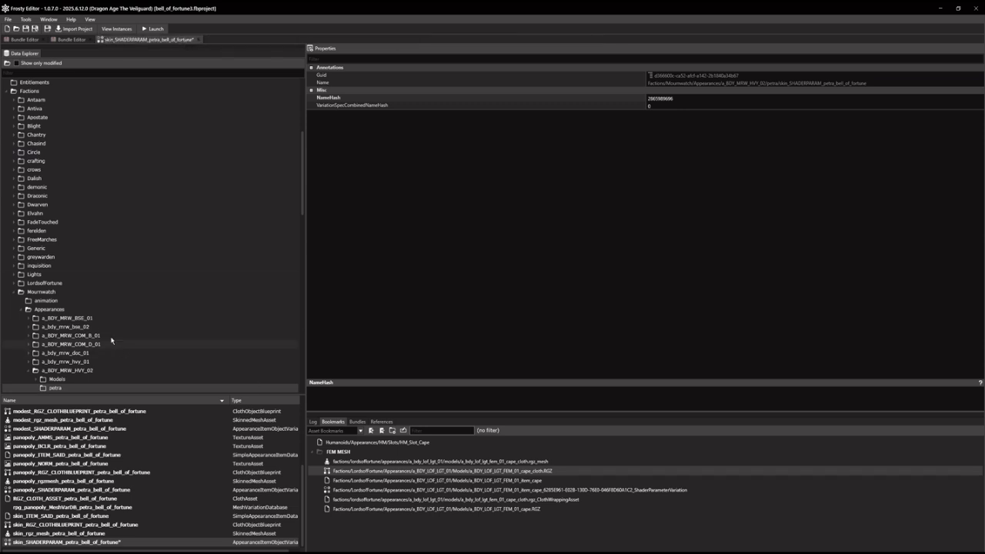
Sort the petra folder's assets by type and open the rpg_panopoly and gameplay_panopoly MeshVarDB assets
{"action": "scroll", "coordinate": [145, 477], "scroll_direction": "up", "scroll_amount": 4}
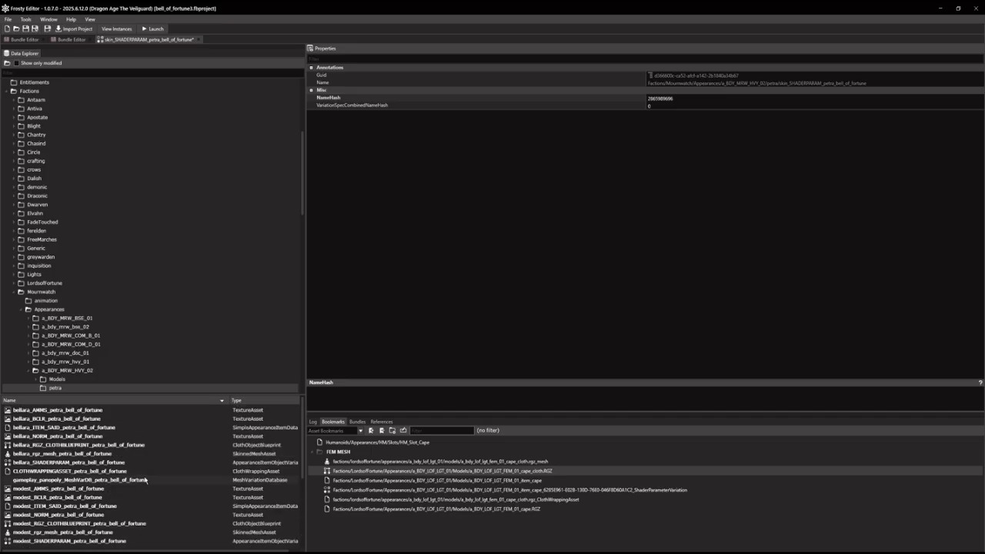
{"action": "left_click", "coordinate": [241, 400]}
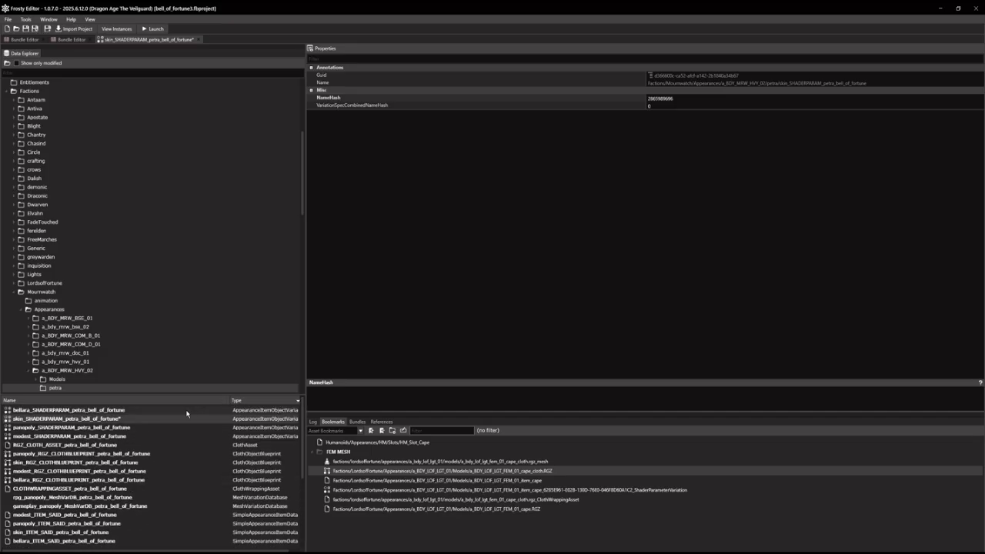
{"action": "scroll", "coordinate": [149, 465], "scroll_direction": "down", "scroll_amount": 1}
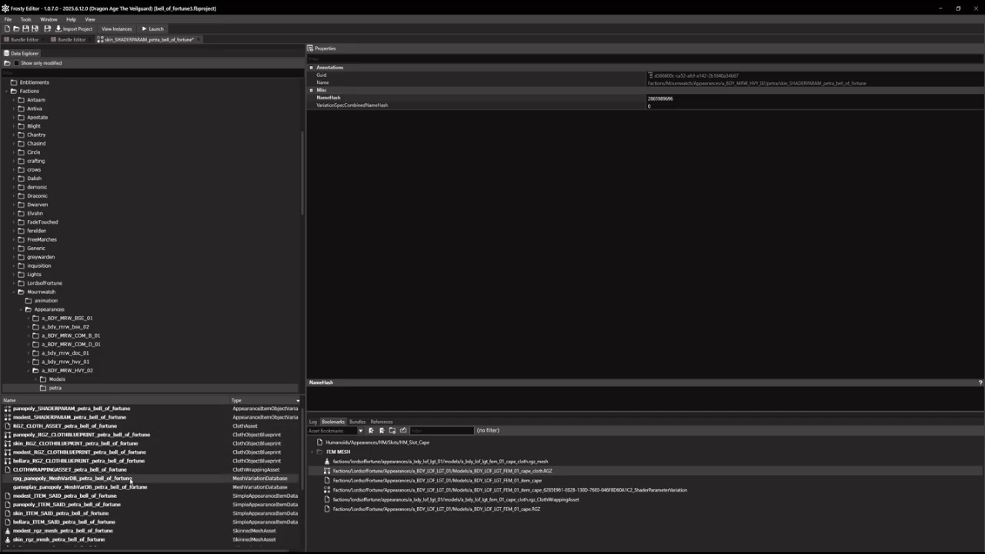
{"action": "double_click", "coordinate": [131, 478]}
{"action": "double_click", "coordinate": [115, 488]}
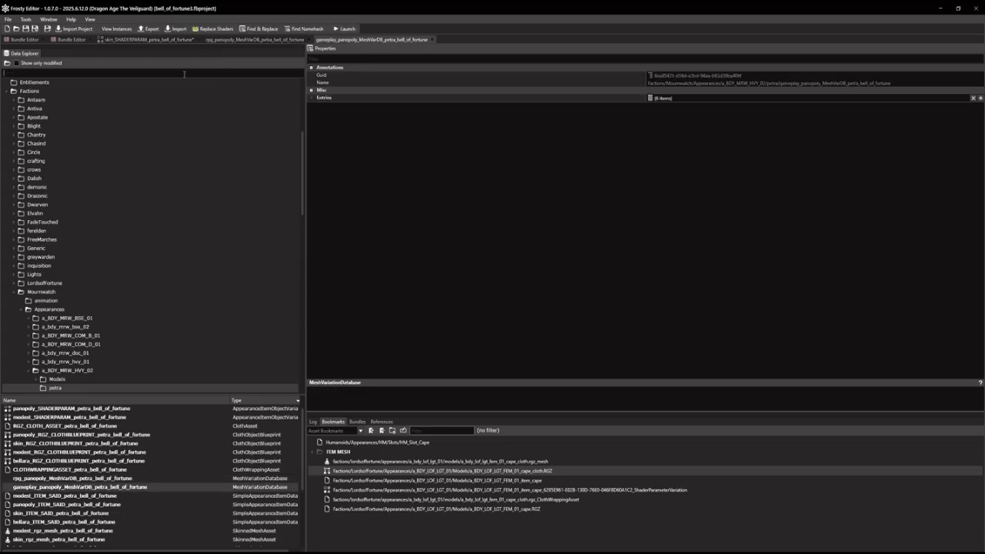
Search the data explorer for hf_nud_02 and list the assets in Factions/Generic/Accessories/Underwear/Models
{"action": "left_click", "coordinate": [6, 72]}
{"action": "type", "text": "hf_nud_0"}
{"action": "key", "text": "Return"}
{"action": "double_click", "coordinate": [70, 95]}
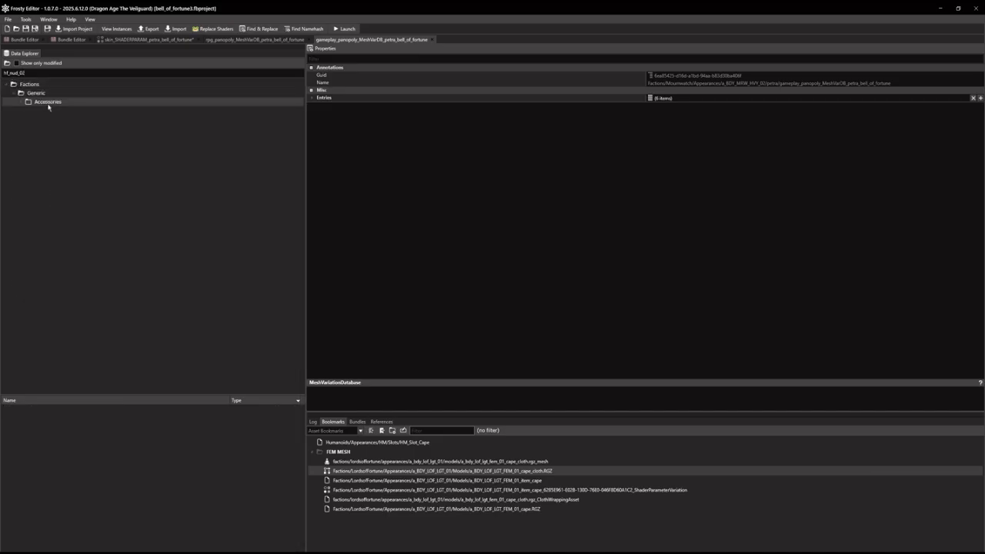
{"action": "double_click", "coordinate": [48, 104]}
{"action": "double_click", "coordinate": [48, 114]}
{"action": "left_click", "coordinate": [59, 120]}
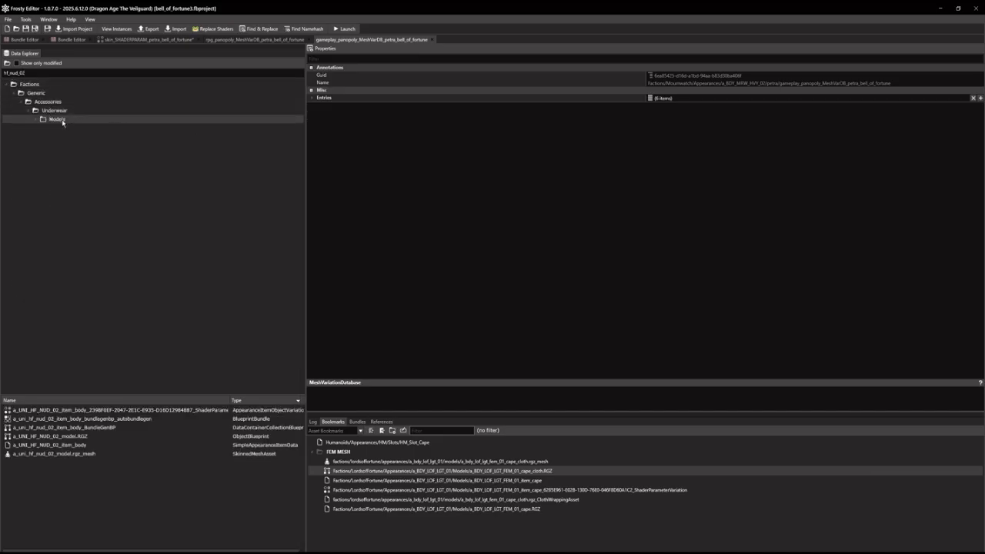
Examine which mesh variation databases reference a_uni_hf_nud_02_model.rgz_mesh, widening the list so their full paths can be read
{"action": "left_click", "coordinate": [166, 454]}
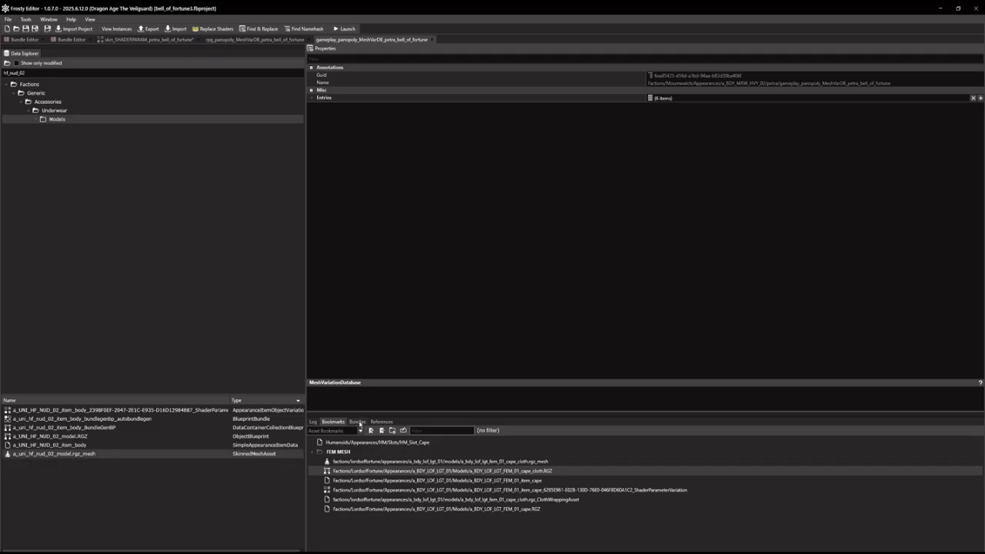
{"action": "left_click", "coordinate": [381, 422]}
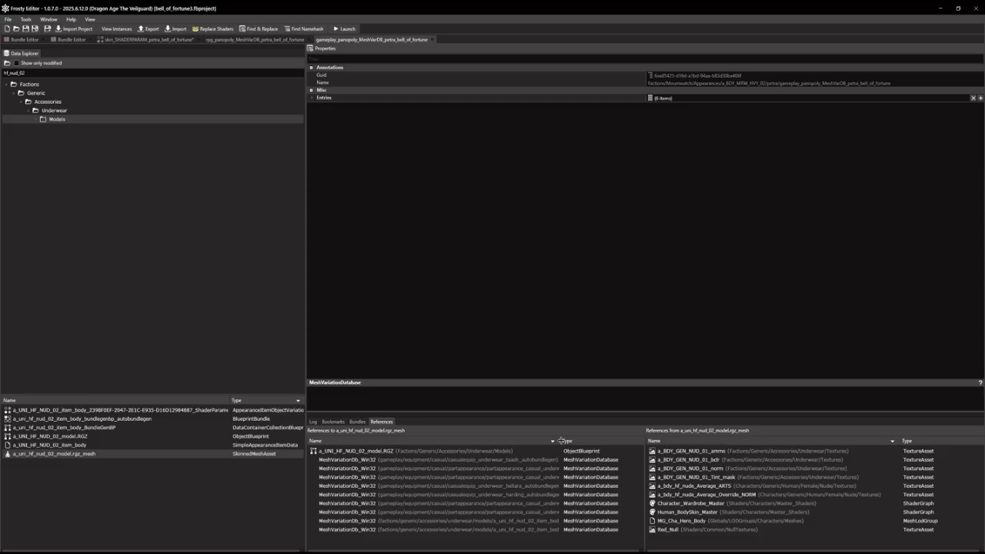
{"action": "left_click_drag", "start_coordinate": [561, 441], "coordinate": [737, 474]}
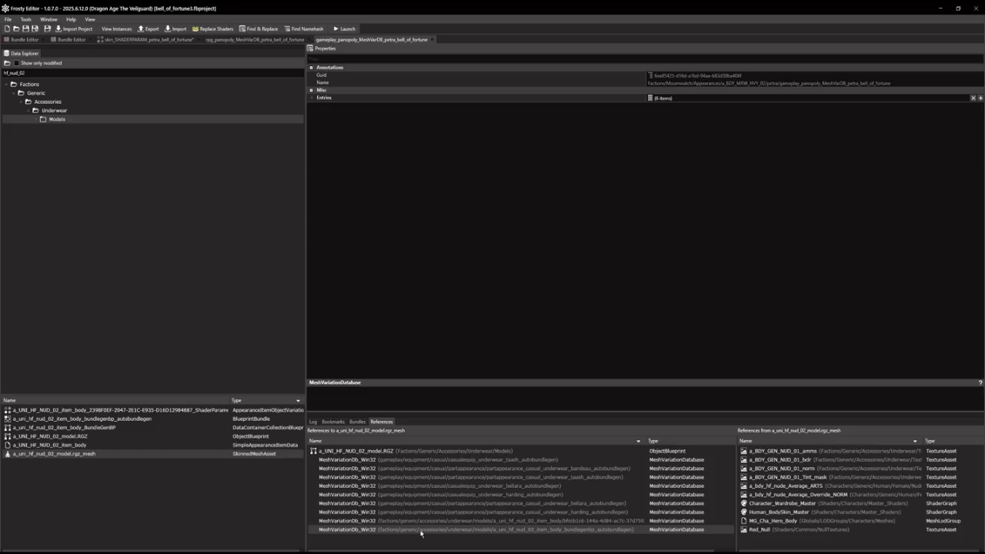
Open the MeshVariationDb_Win32 of partappearance_casual_underwear_bandeau_autobundlegen and copy its first entry, [0], which uses a_uni_hf_nud_02_model.rgz_mesh
{"action": "left_click", "coordinate": [437, 469]}
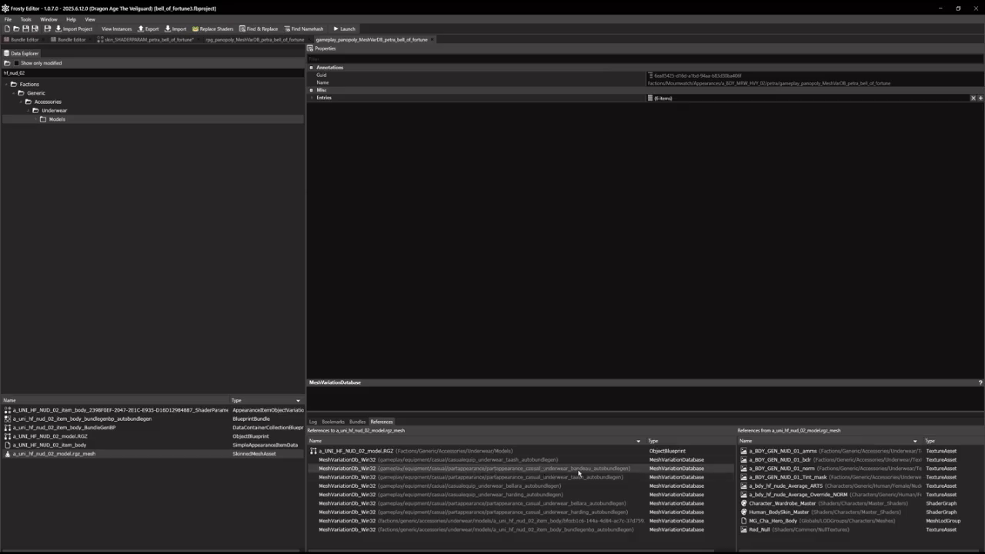
{"action": "double_click", "coordinate": [559, 467]}
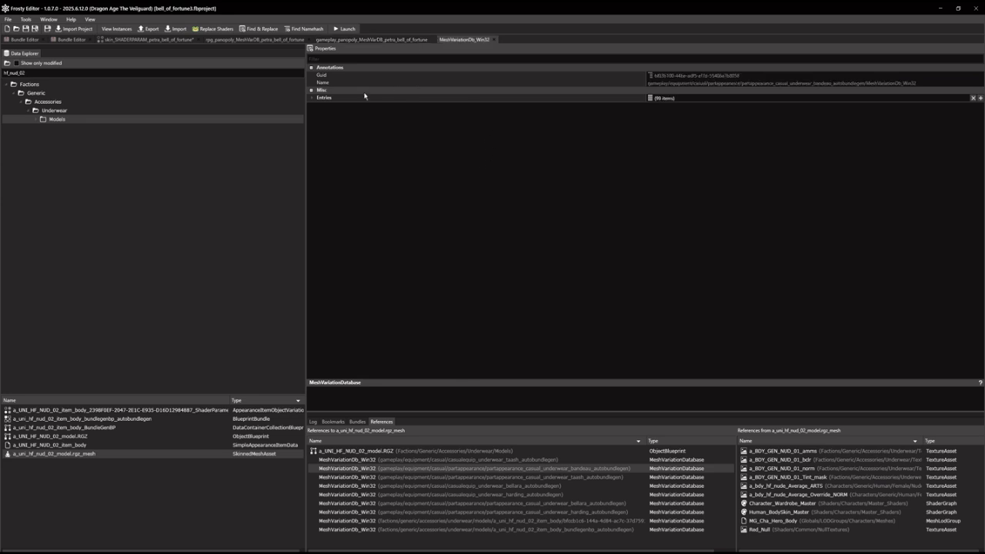
{"action": "left_click", "coordinate": [313, 97]}
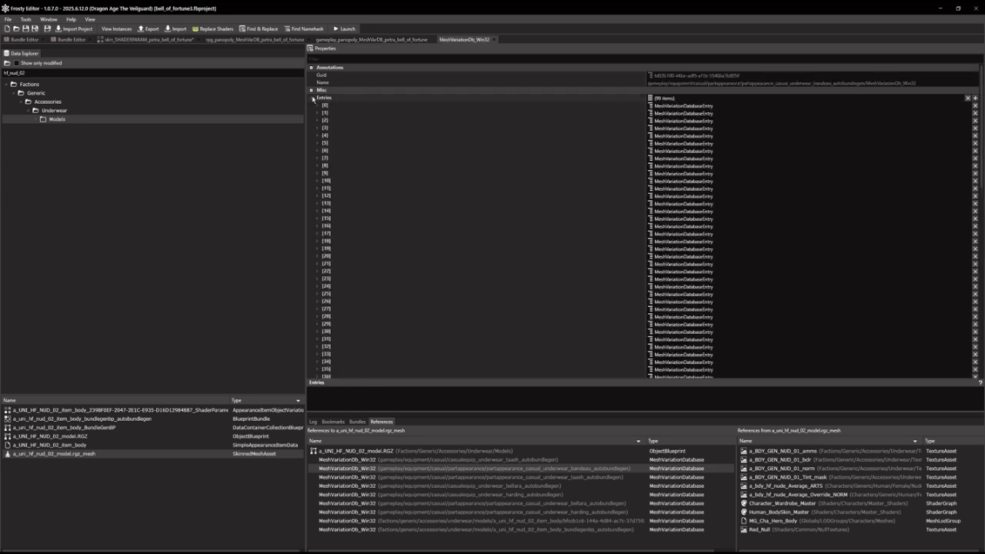
{"action": "left_click", "coordinate": [316, 105]}
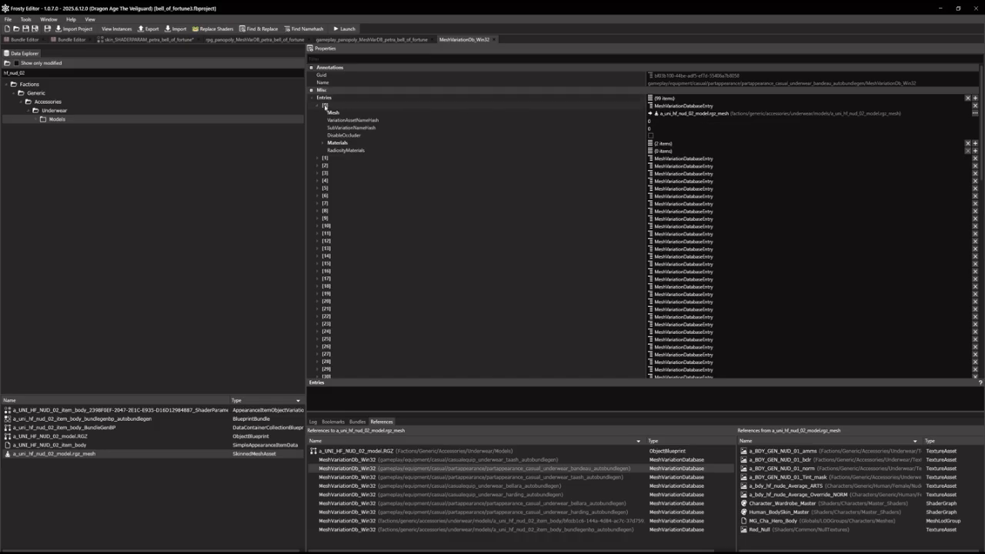
{"action": "right_click", "coordinate": [325, 105]}
{"action": "left_click", "coordinate": [343, 113]}
Add entry [6] to rpg_panopoly_MeshVarDB_petra_bell_of_fortune, paste the copied entry into it, and add one more empty entry
{"action": "left_click", "coordinate": [254, 40]}
{"action": "left_click", "coordinate": [312, 98]}
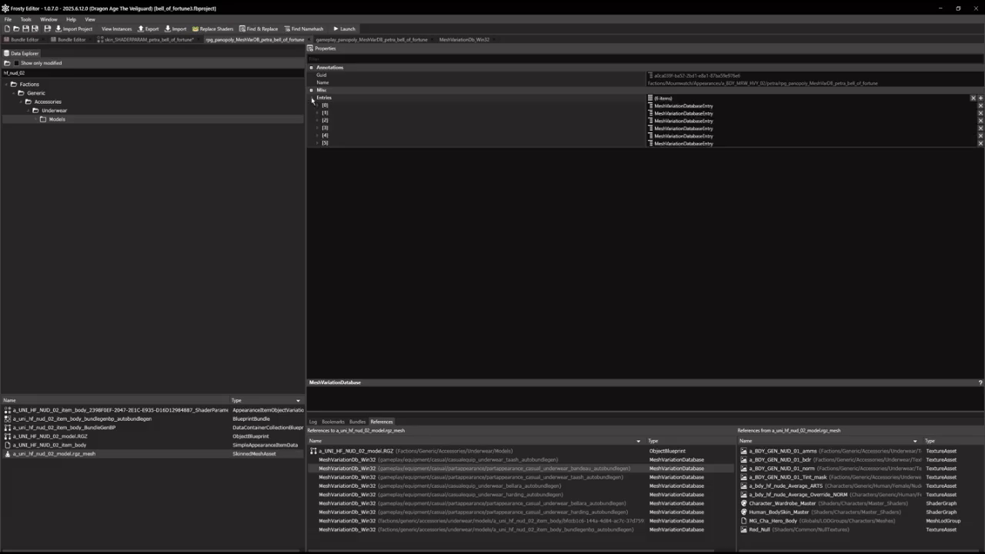
{"action": "left_click", "coordinate": [980, 97]}
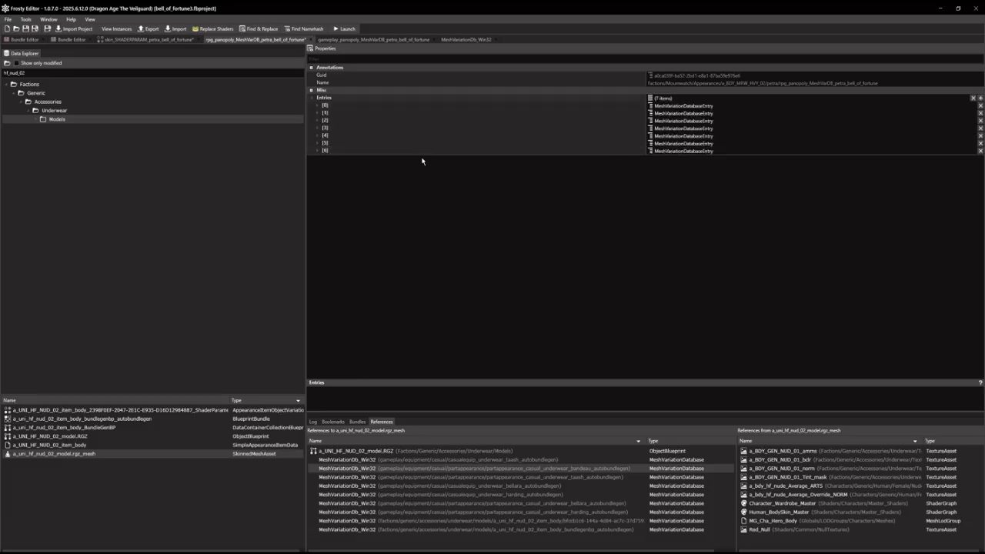
{"action": "left_click", "coordinate": [326, 151]}
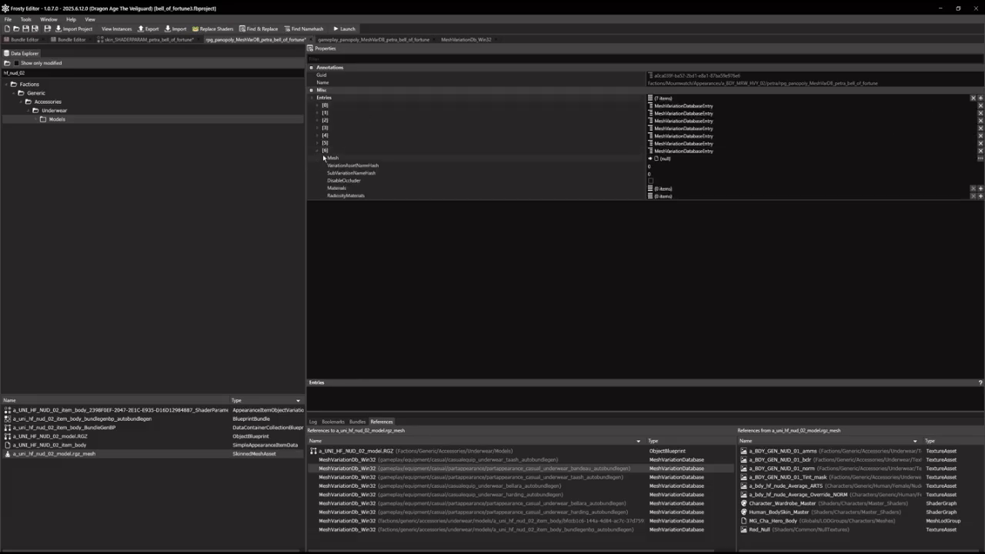
{"action": "right_click", "coordinate": [326, 151]}
{"action": "left_click", "coordinate": [340, 170]}
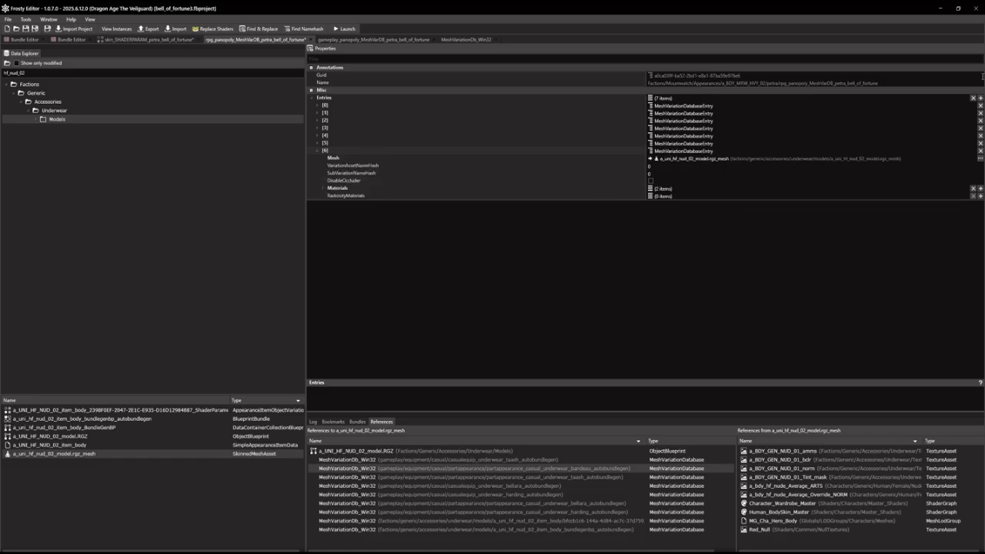
{"action": "left_click", "coordinate": [981, 98]}
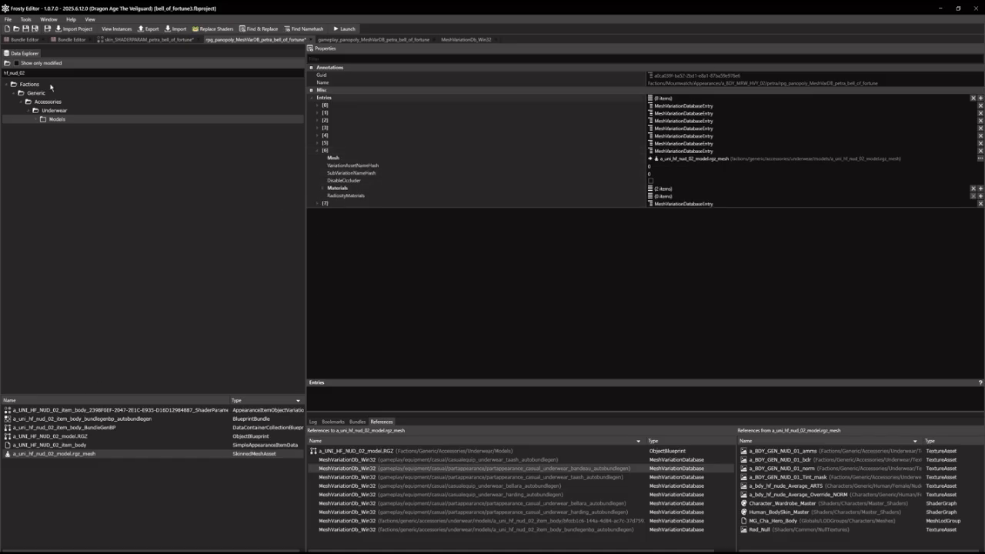
Clear the data explorer search and assign skin_rgz_mesh_petra_bell_of_fortune as the mesh of entry [6]
{"action": "key", "text": "ctrl+a"}
{"action": "key", "text": "BackSpace"}
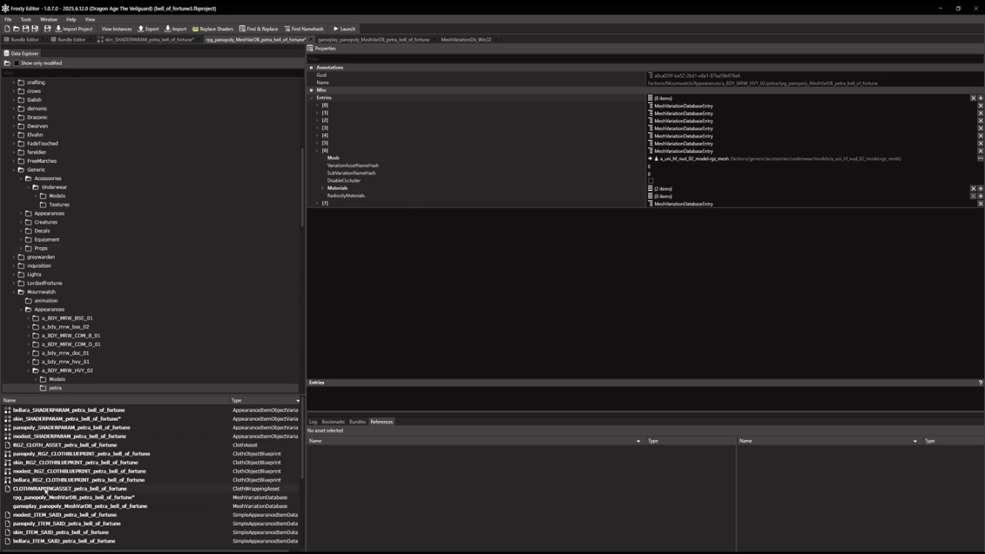
{"action": "scroll", "coordinate": [141, 485], "scroll_direction": "down", "scroll_amount": 3}
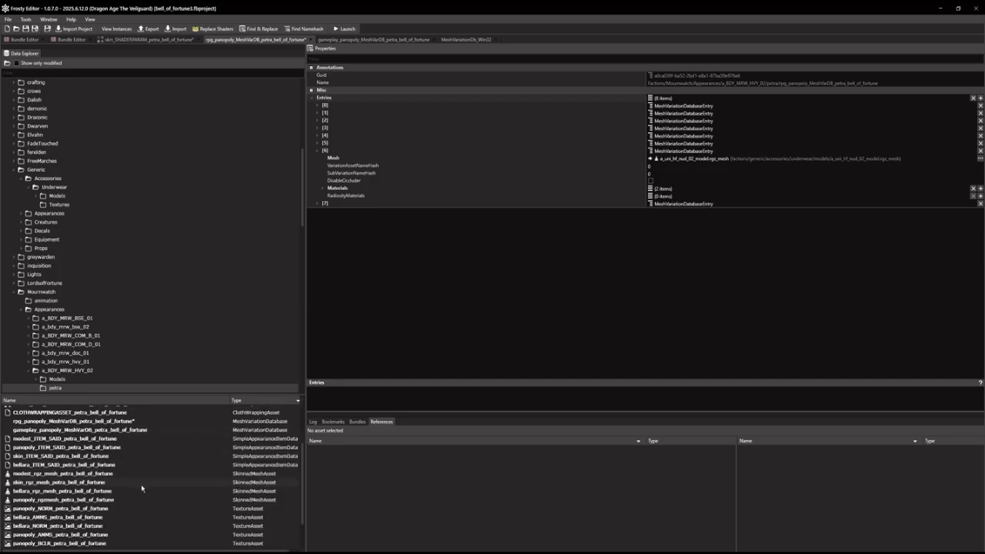
{"action": "left_click", "coordinate": [43, 484]}
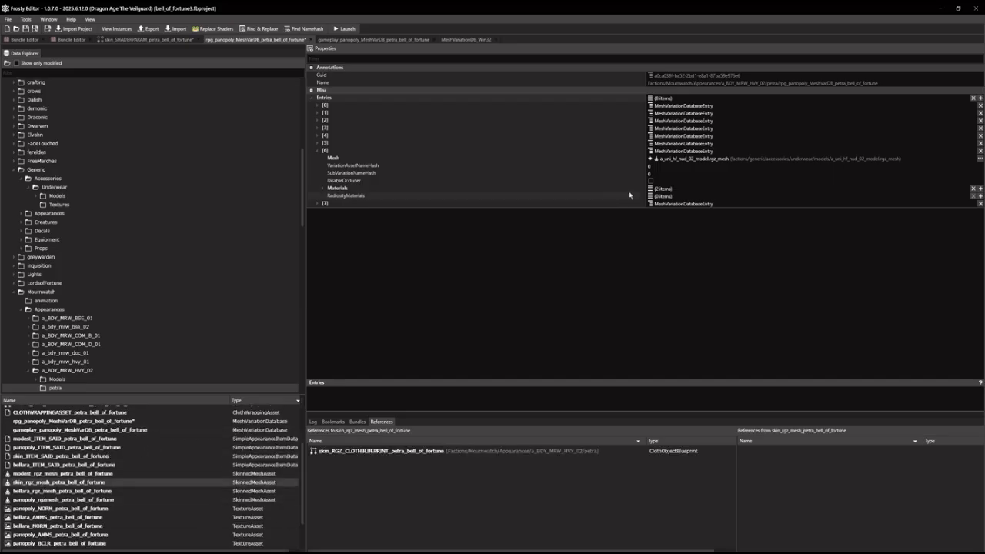
{"action": "left_click", "coordinate": [650, 158]}
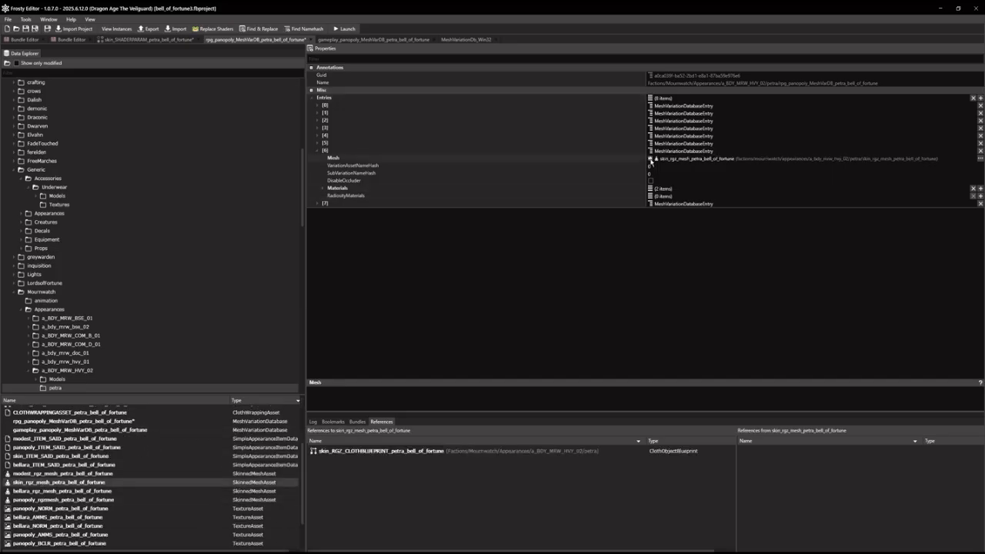
Expand both materials of entry [6] and assign a_uni_hf_nud_02 from skin_rgz_mesh_petra_bell_of_fortune as the material of [0]
{"action": "left_click", "coordinate": [325, 190]}
{"action": "left_click", "coordinate": [329, 204]}
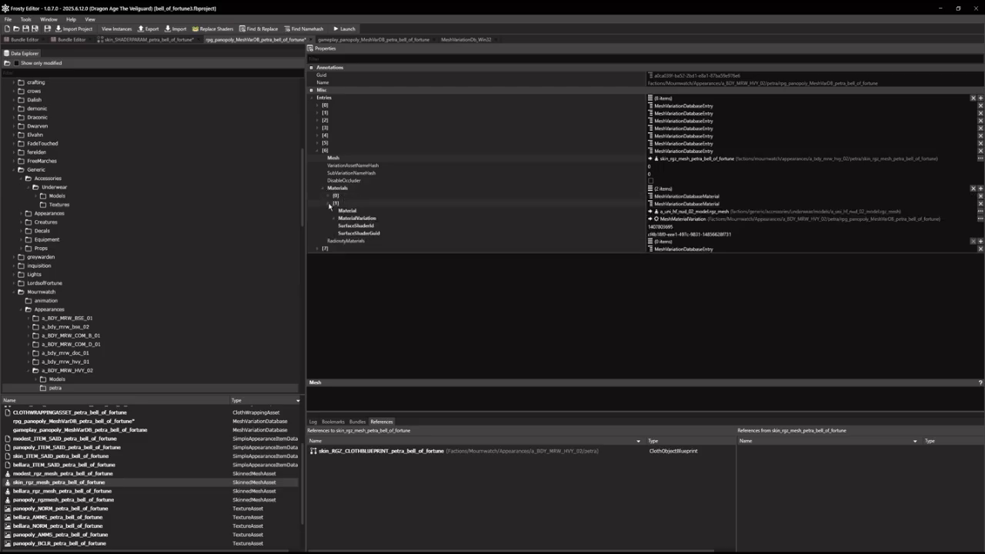
{"action": "left_click", "coordinate": [329, 196]}
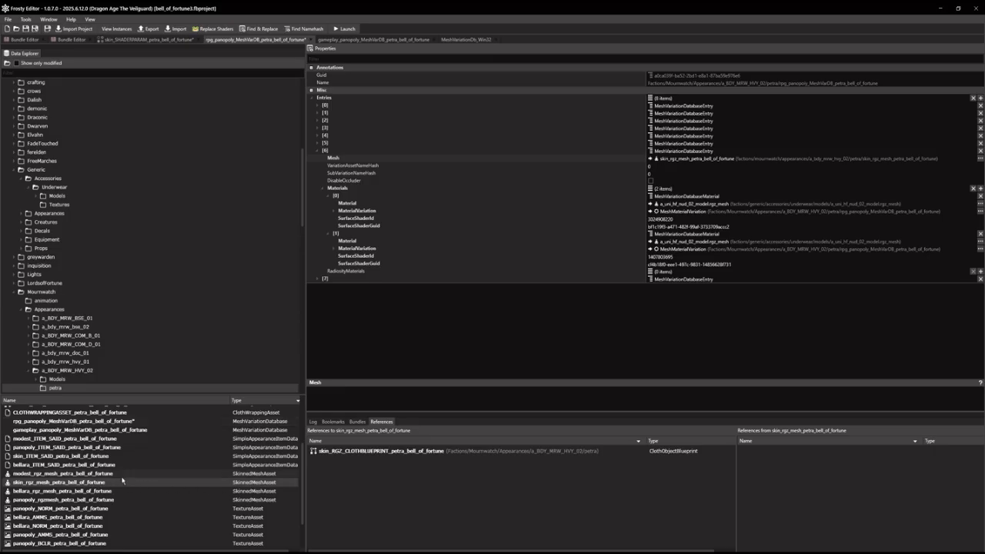
{"action": "left_click", "coordinate": [651, 205]}
{"action": "left_click", "coordinate": [651, 204]}
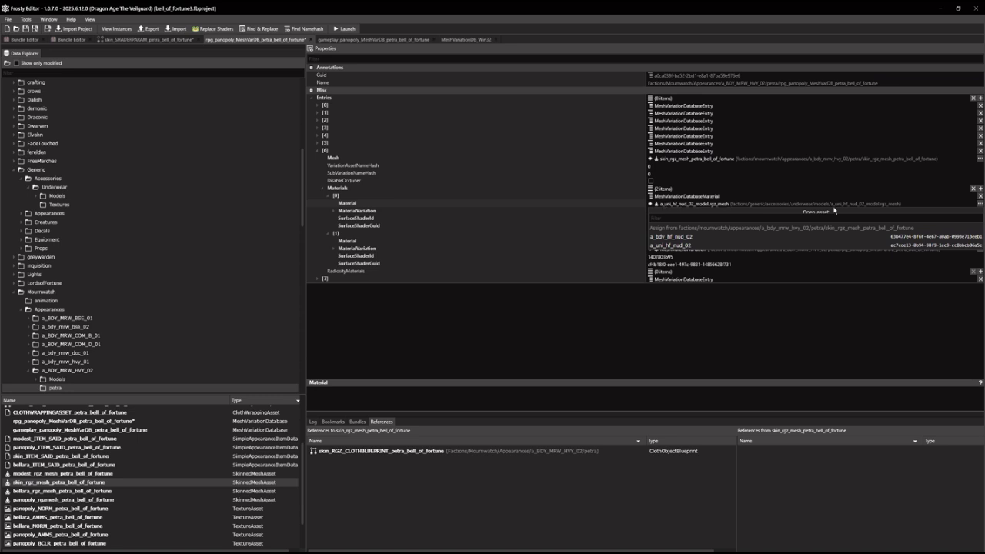
{"action": "left_click", "coordinate": [661, 246]}
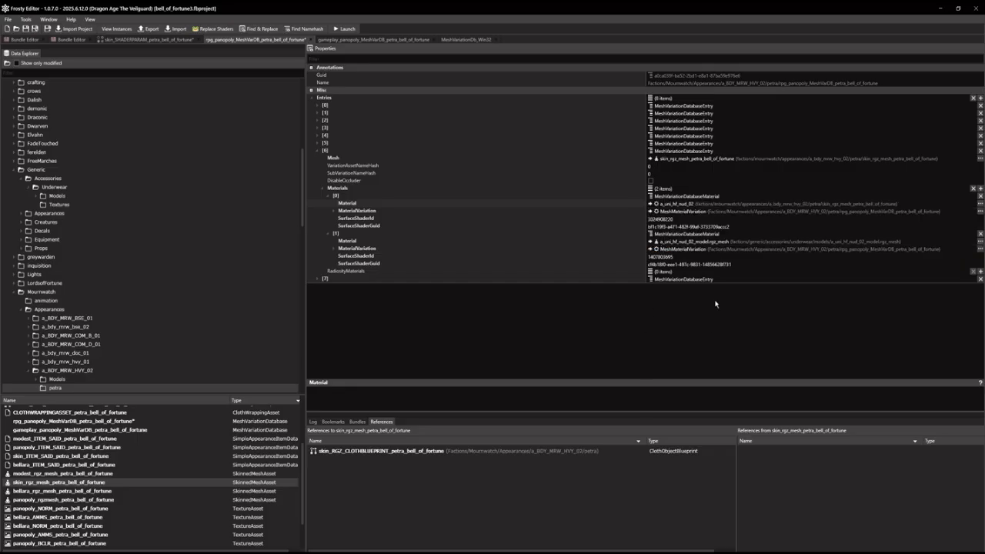
{"action": "left_click", "coordinate": [651, 242]}
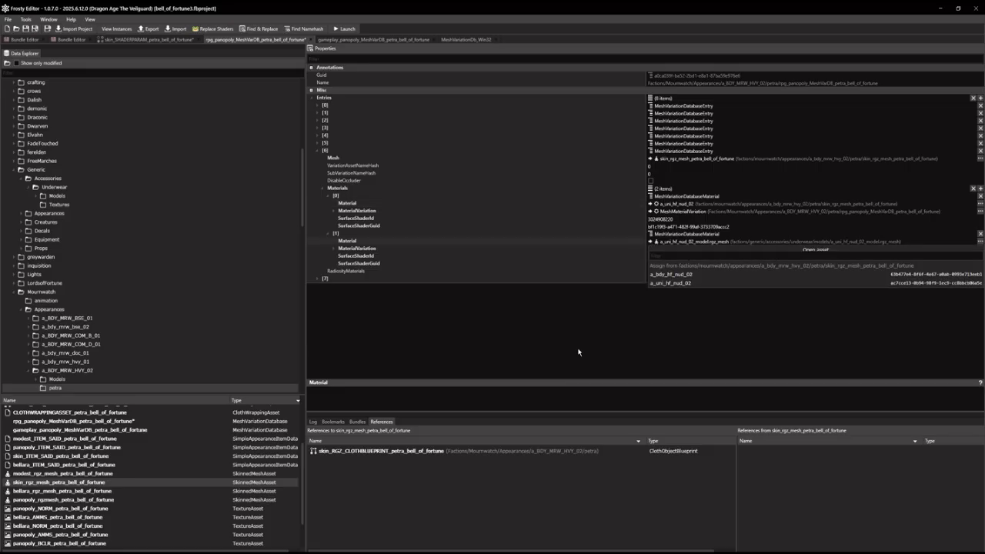
{"action": "left_click", "coordinate": [677, 282]}
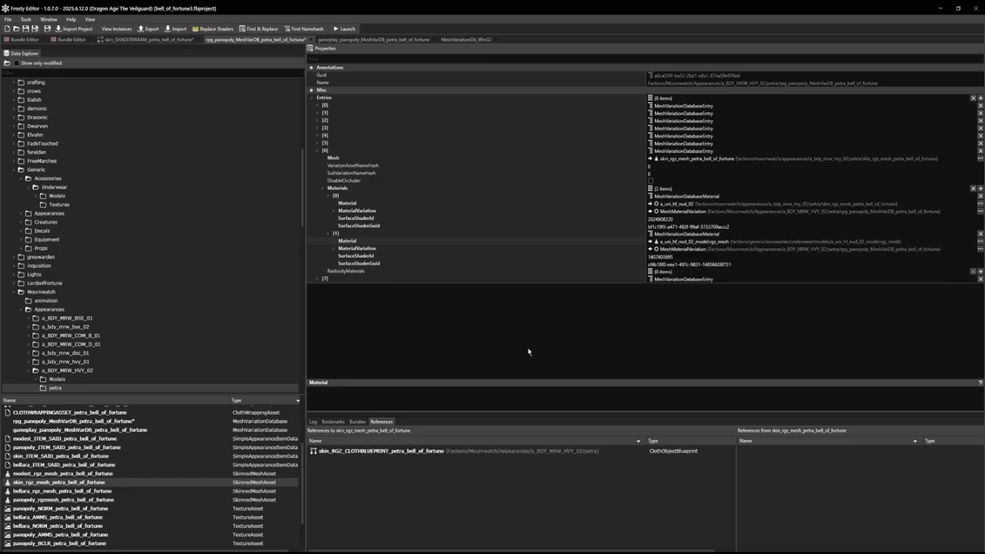
Expand material [0]'s variation in entry [6] and examine the shader's four texture parameters and their assigned textures
{"action": "left_click", "coordinate": [334, 211]}
{"action": "left_click", "coordinate": [339, 242]}
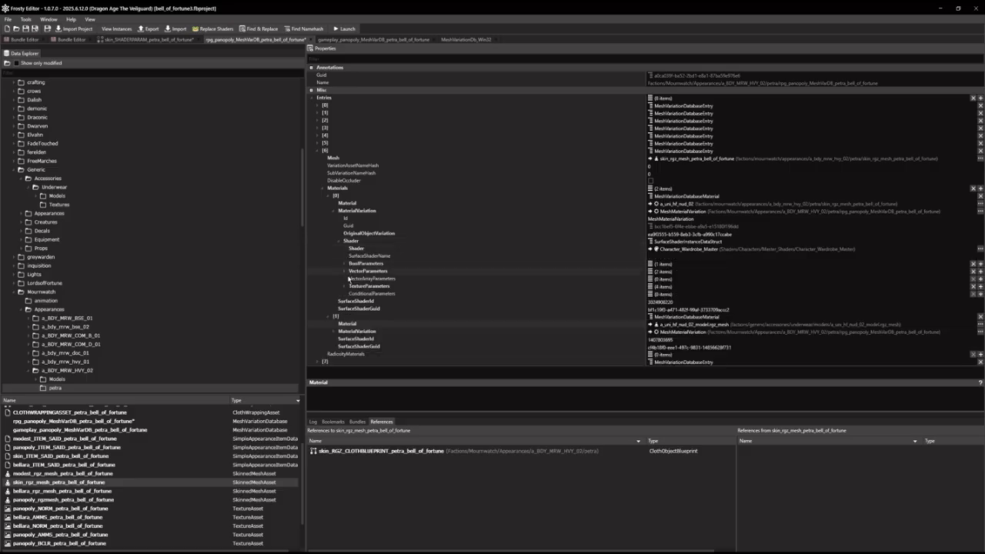
{"action": "left_click", "coordinate": [344, 287]}
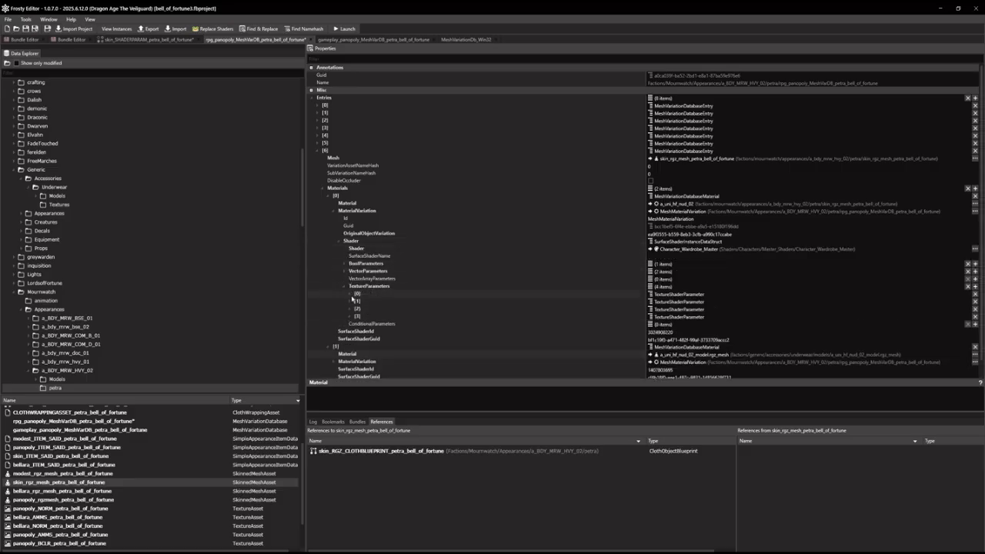
{"action": "left_click", "coordinate": [350, 294]}
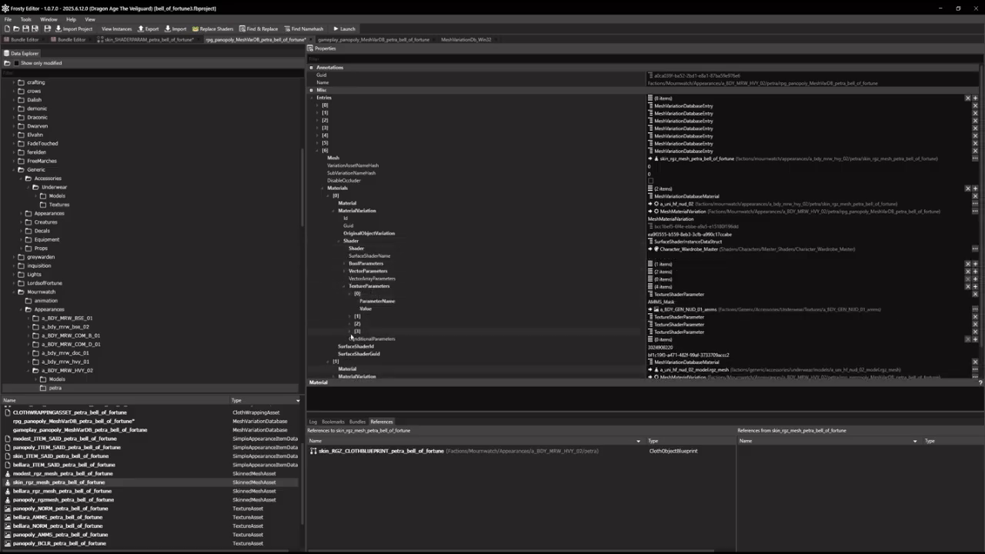
{"action": "left_click", "coordinate": [350, 331]}
{"action": "left_click", "coordinate": [350, 323]}
{"action": "left_click", "coordinate": [350, 316]}
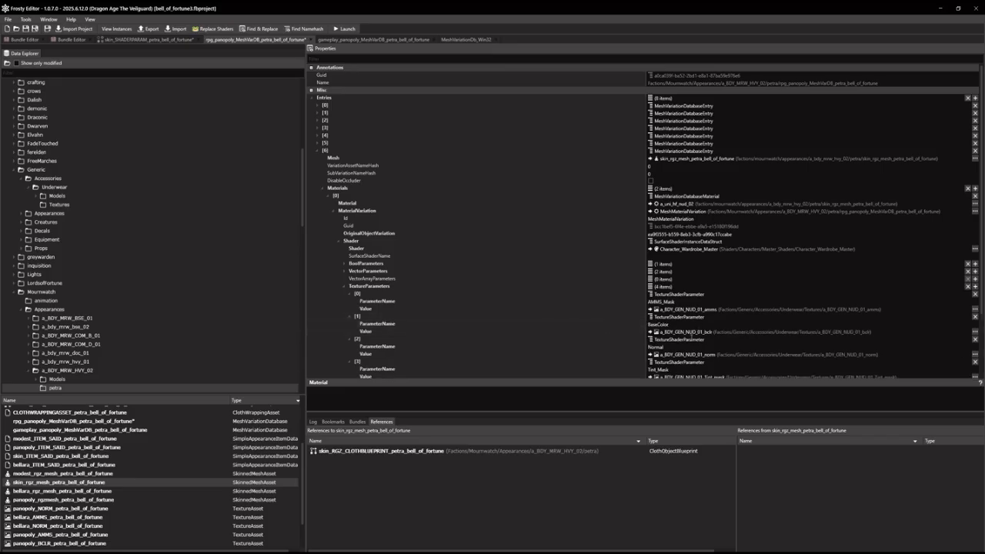
{"action": "scroll", "coordinate": [681, 354], "scroll_direction": "down", "scroll_amount": 1}
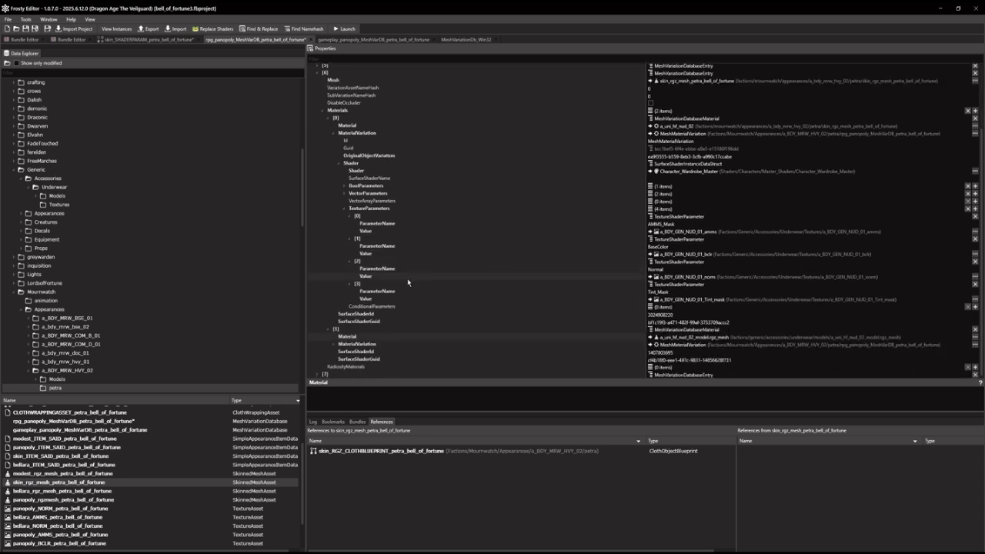
Expand material [1]'s variation in entry [6] and examine its shader and the textures set in its three texture parameters
{"action": "scroll", "coordinate": [343, 346], "scroll_direction": "down", "scroll_amount": 4}
{"action": "scroll", "coordinate": [343, 343], "scroll_direction": "down", "scroll_amount": 1}
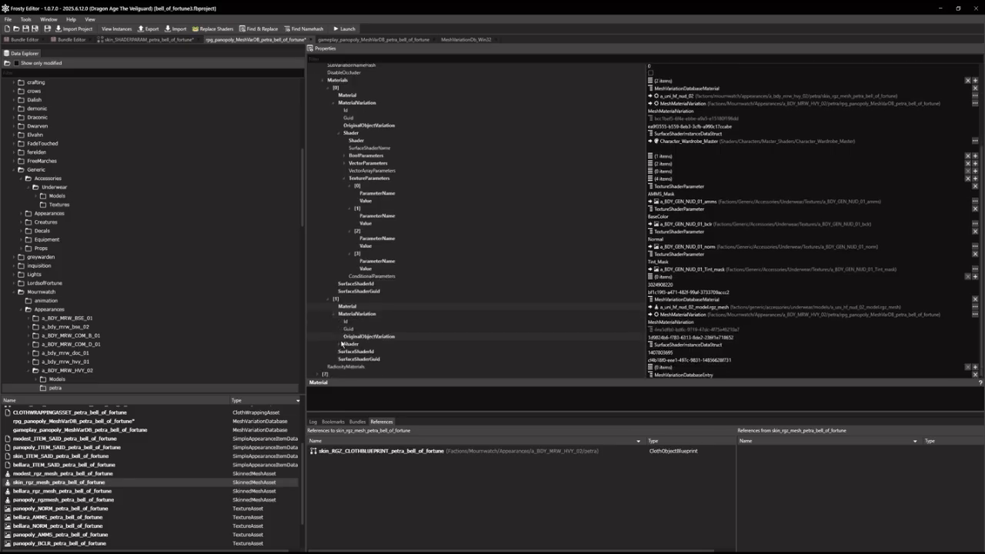
{"action": "left_click", "coordinate": [339, 347]}
{"action": "scroll", "coordinate": [341, 345], "scroll_direction": "down", "scroll_amount": 2}
{"action": "left_click", "coordinate": [344, 339]}
{"action": "scroll", "coordinate": [345, 341], "scroll_direction": "down", "scroll_amount": 1}
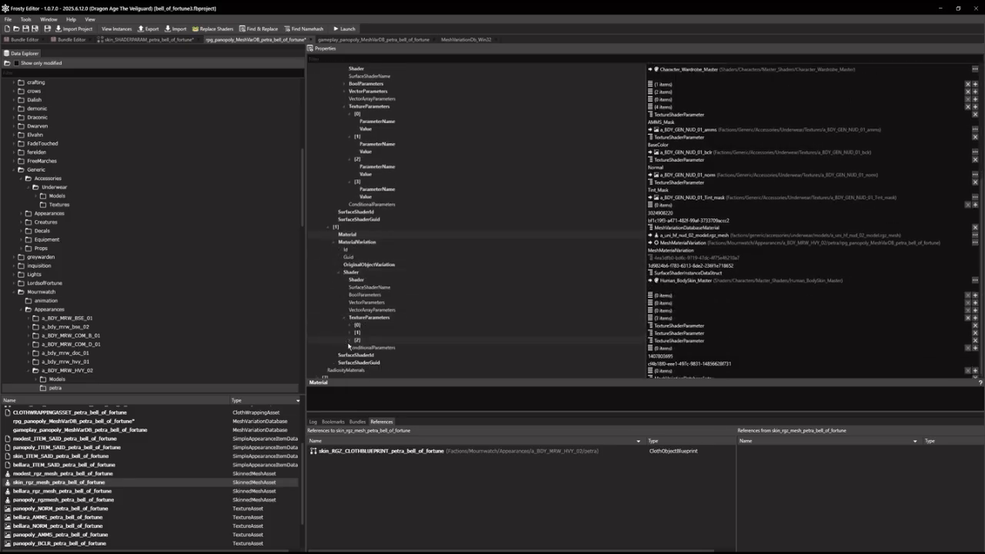
{"action": "left_click", "coordinate": [350, 340]}
{"action": "left_click", "coordinate": [349, 332]}
{"action": "left_click", "coordinate": [349, 325]}
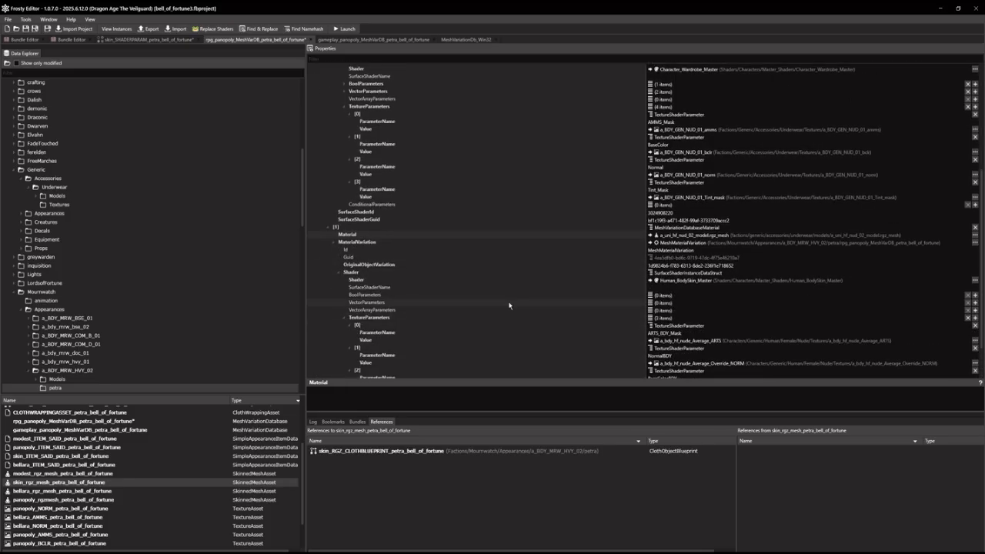
Assign a_bdy_hf_nud_02 from skin_rgz_mesh_petra_bell_of_fortune as the material of [1] in entry [6] and review both materials' settings
{"action": "scroll", "coordinate": [580, 299], "scroll_direction": "up", "scroll_amount": 7}
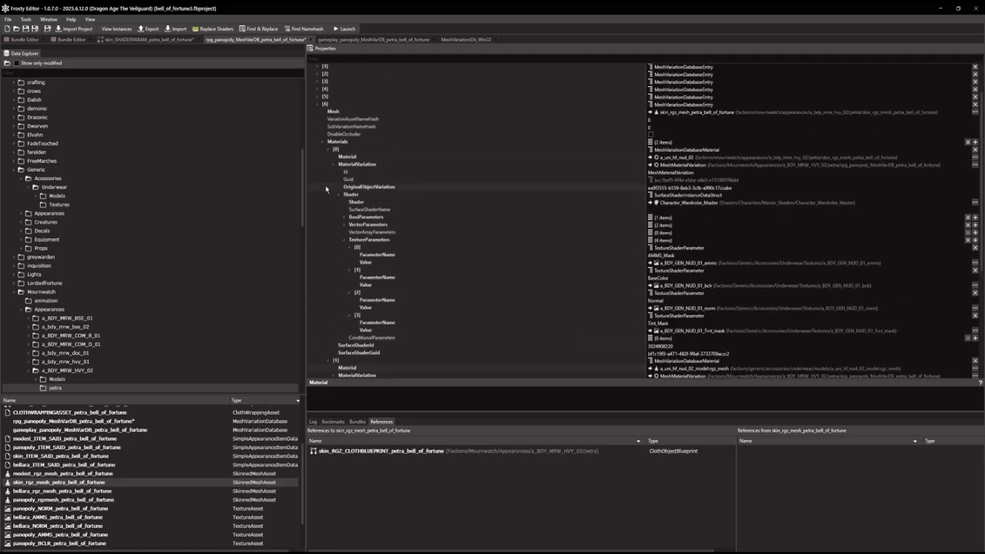
{"action": "scroll", "coordinate": [358, 289], "scroll_direction": "down", "scroll_amount": 7}
{"action": "scroll", "coordinate": [358, 288], "scroll_direction": "down", "scroll_amount": 2}
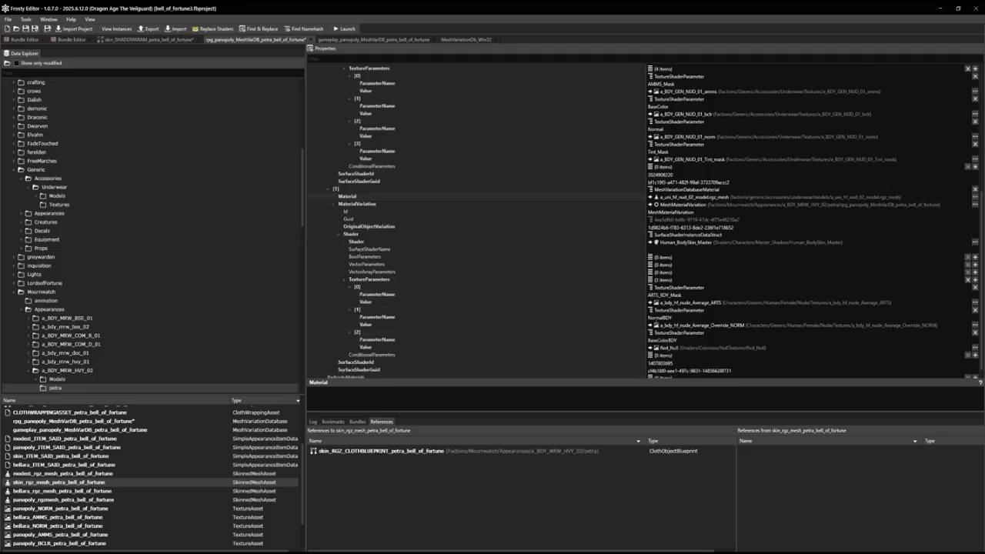
{"action": "scroll", "coordinate": [714, 329], "scroll_direction": "up", "scroll_amount": 1}
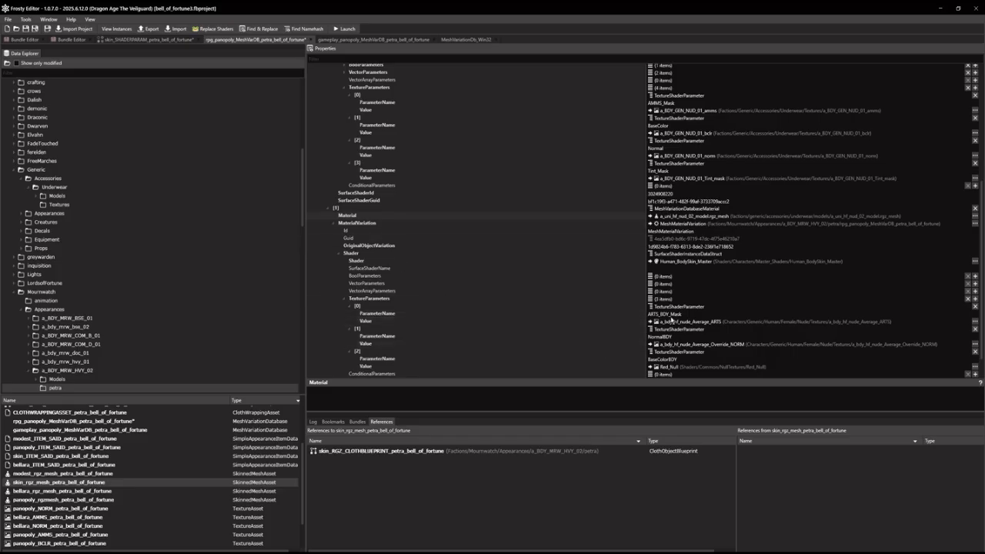
{"action": "left_click", "coordinate": [658, 248]}
{"action": "scroll", "coordinate": [549, 275], "scroll_direction": "up", "scroll_amount": 10}
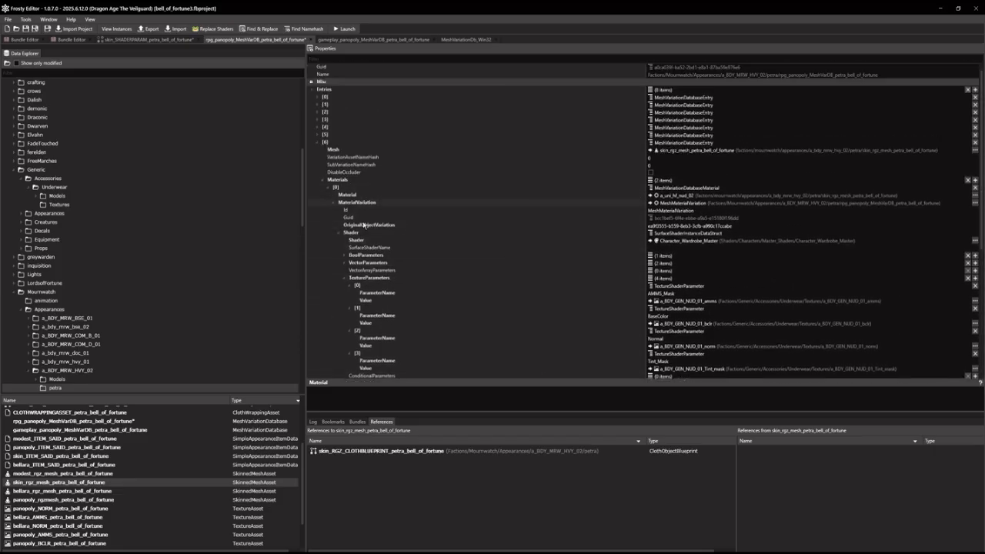
{"action": "scroll", "coordinate": [577, 346], "scroll_direction": "down", "scroll_amount": 2}
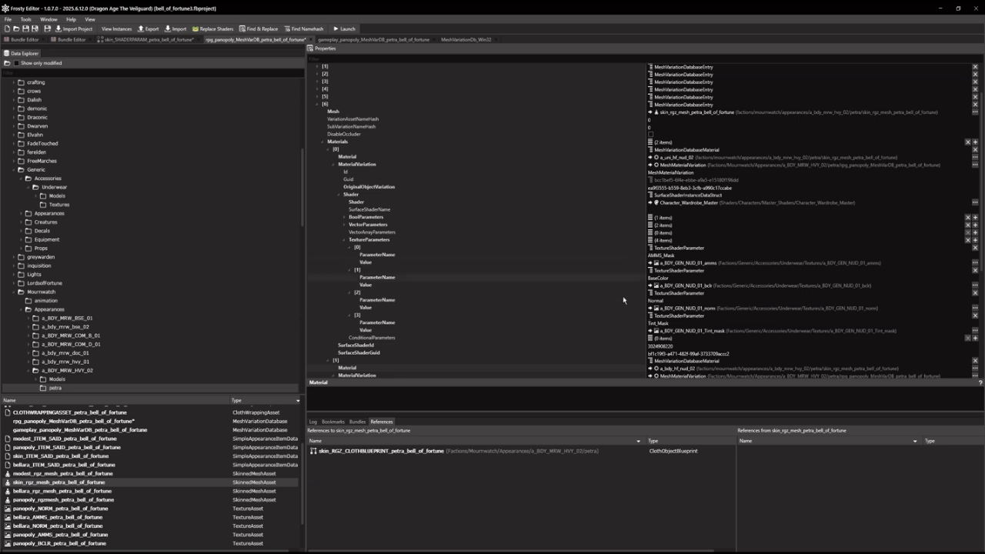
{"action": "scroll", "coordinate": [555, 308], "scroll_direction": "up", "scroll_amount": 2}
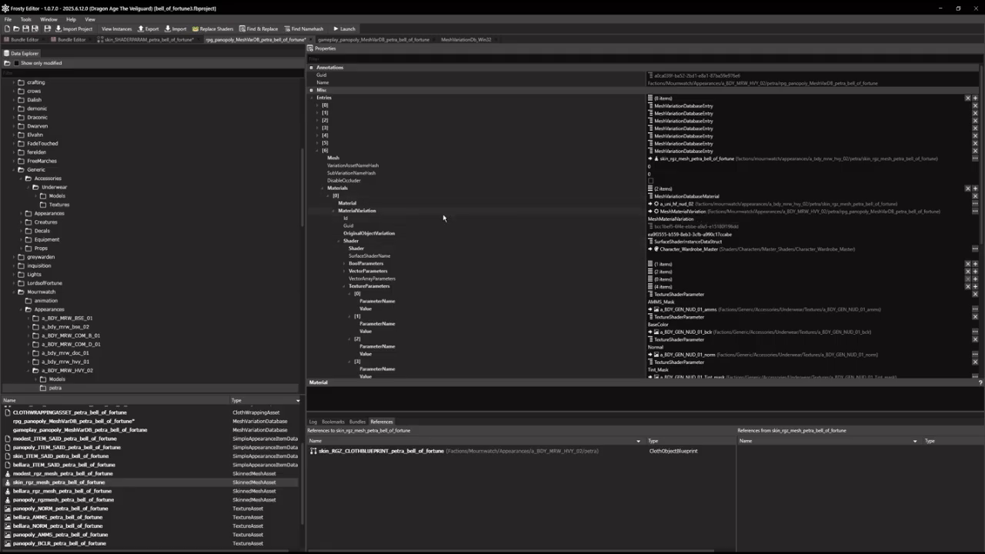
{"action": "scroll", "coordinate": [444, 215], "scroll_direction": "down", "scroll_amount": 6}
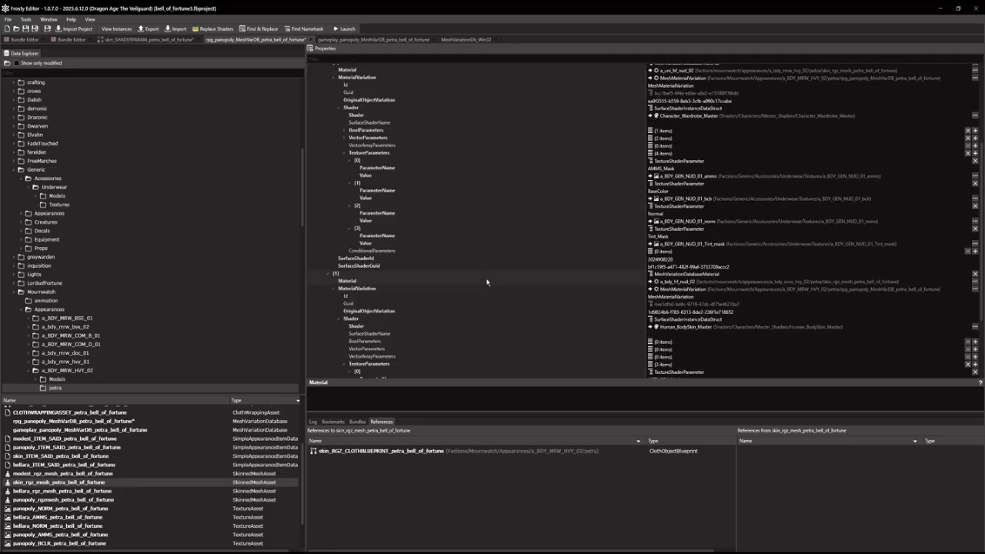
{"action": "scroll", "coordinate": [431, 299], "scroll_direction": "up", "scroll_amount": 6}
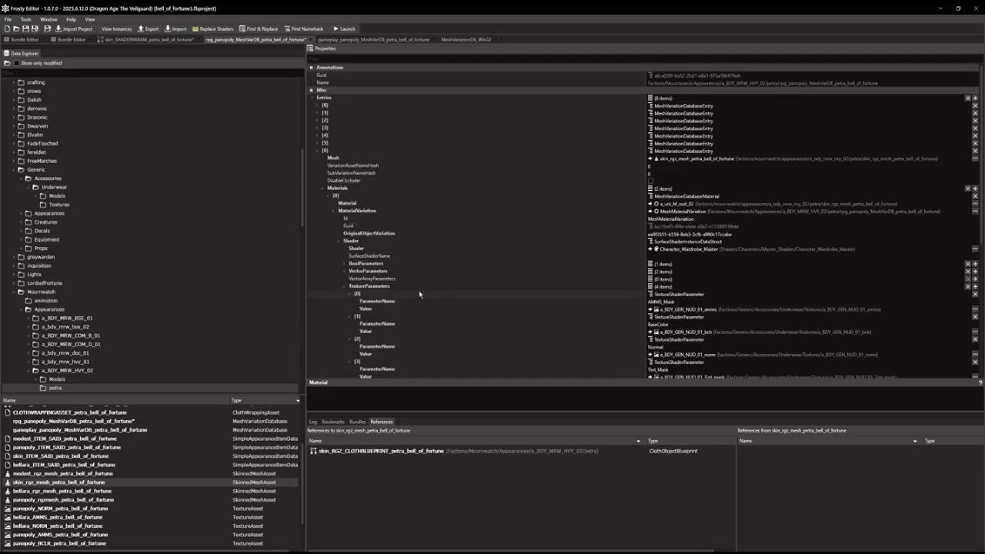
Copy entry [6] of rpg_panopoly_MeshVarDB_petra_bell_of_fortune and paste it over the empty entry [7]
{"action": "left_click", "coordinate": [318, 151]}
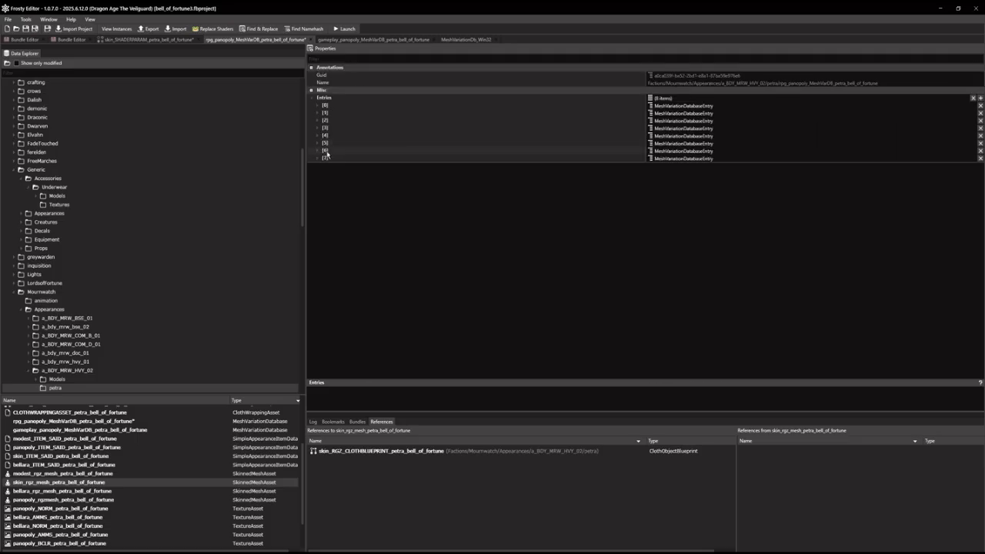
{"action": "right_click", "coordinate": [327, 153]}
{"action": "left_click", "coordinate": [319, 159]}
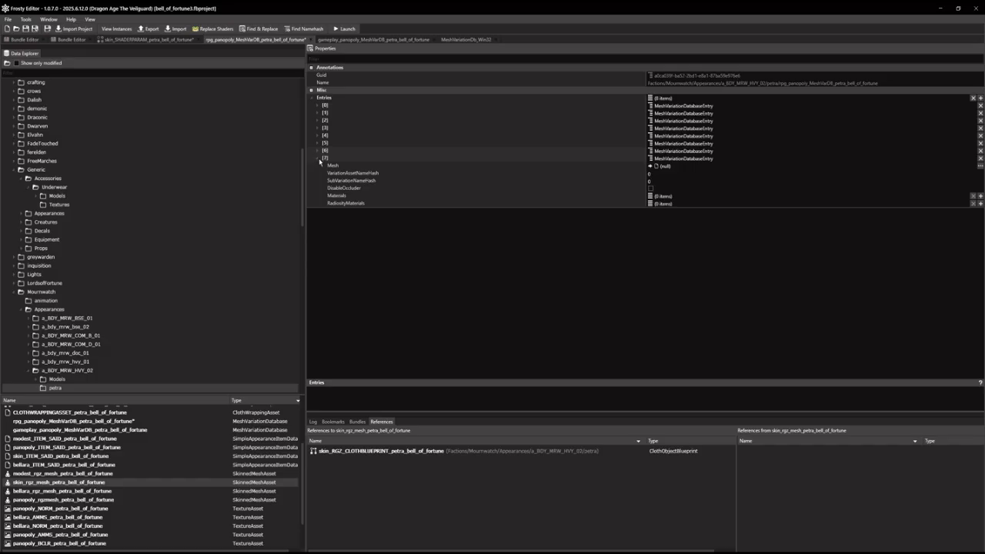
{"action": "right_click", "coordinate": [327, 158]}
{"action": "left_click", "coordinate": [339, 174]}
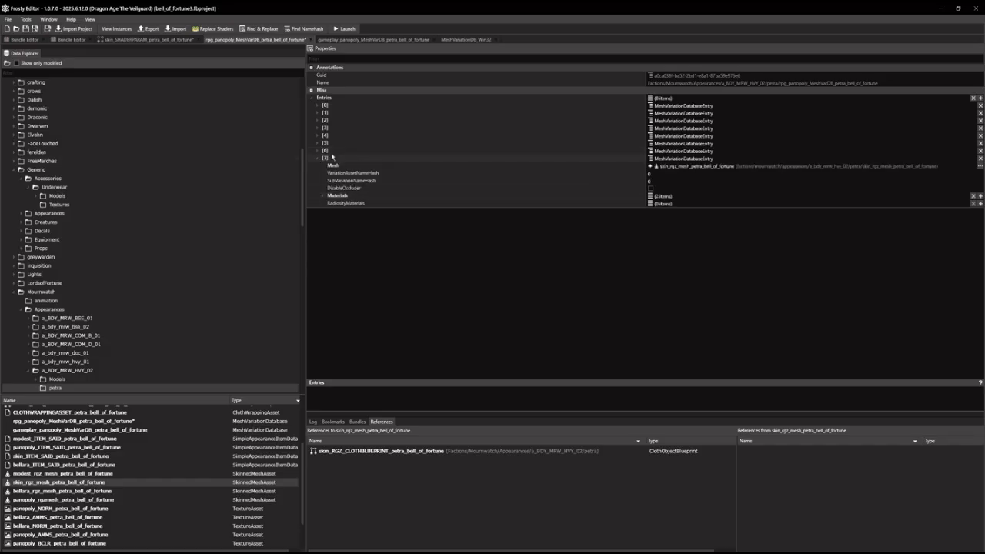
Set entry [7]'s VariationAssetNameHash to the NameHash copied from skin_SHADERPARAM_petra_bell_of_fortune and save the project
{"action": "left_click", "coordinate": [147, 39]}
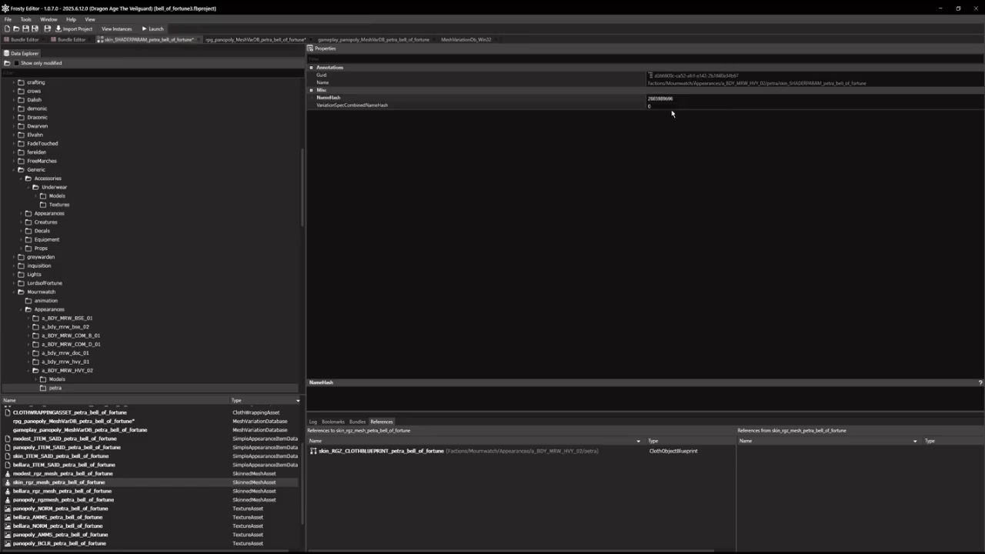
{"action": "left_click", "coordinate": [656, 98]}
{"action": "left_click_drag", "start_coordinate": [645, 95], "coordinate": [561, 78]}
{"action": "key", "text": "ctrl+c"}
{"action": "left_click", "coordinate": [282, 40]}
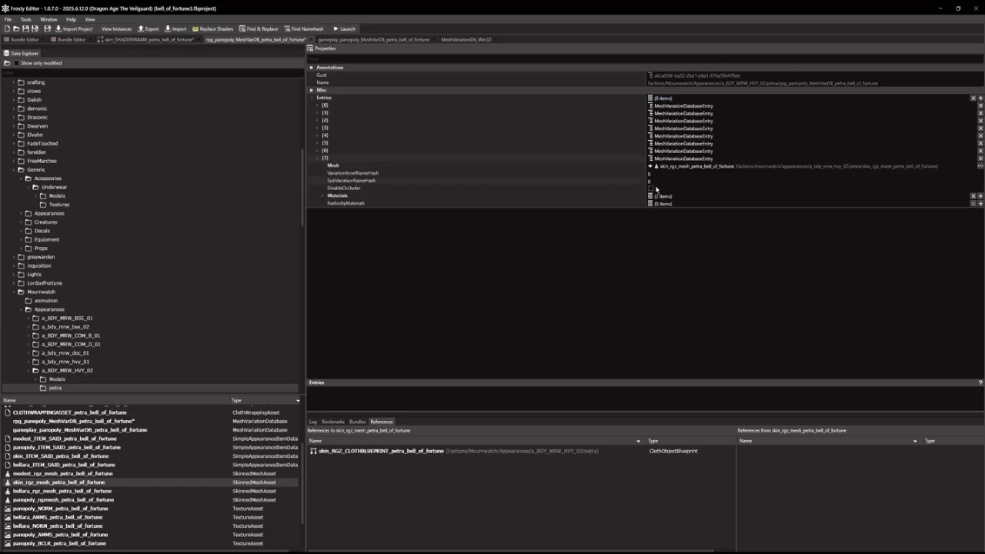
{"action": "left_click", "coordinate": [658, 172]}
{"action": "key", "text": "ctrl+v"}
{"action": "key", "text": "ctrl+s"}
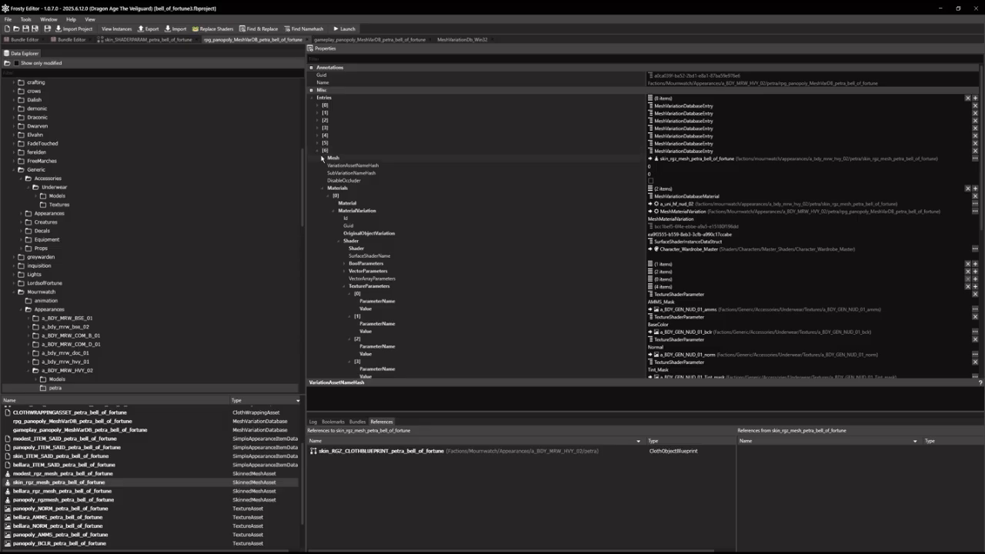
Add two entries to gameplay_panopoly_MeshVarDB_petra_bell_of_fortune and paste the rpg database's entry [6] into its entry [6]
{"action": "scroll", "coordinate": [324, 157], "scroll_direction": "down", "scroll_amount": 4}
{"action": "scroll", "coordinate": [334, 126], "scroll_direction": "up", "scroll_amount": 4}
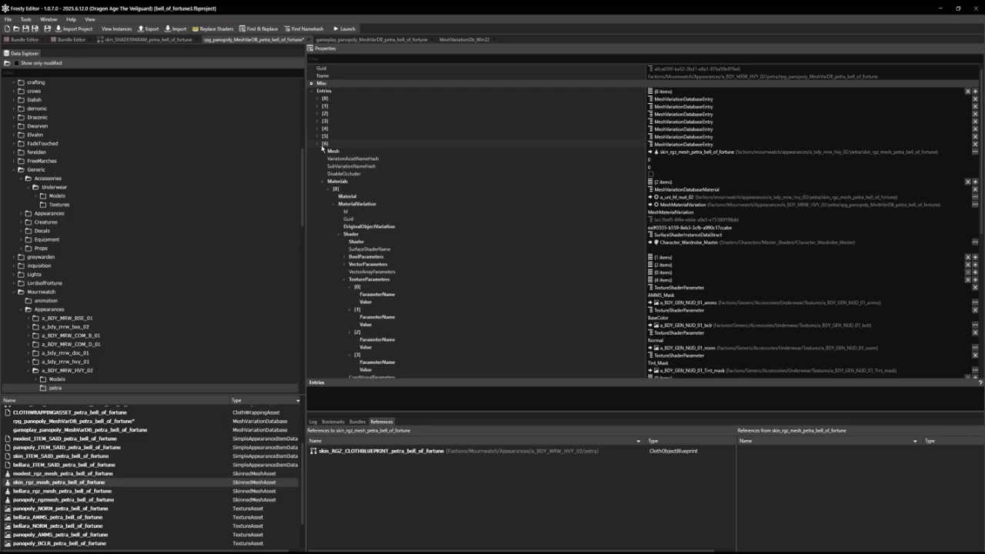
{"action": "left_click", "coordinate": [322, 181]}
{"action": "right_click", "coordinate": [324, 151]}
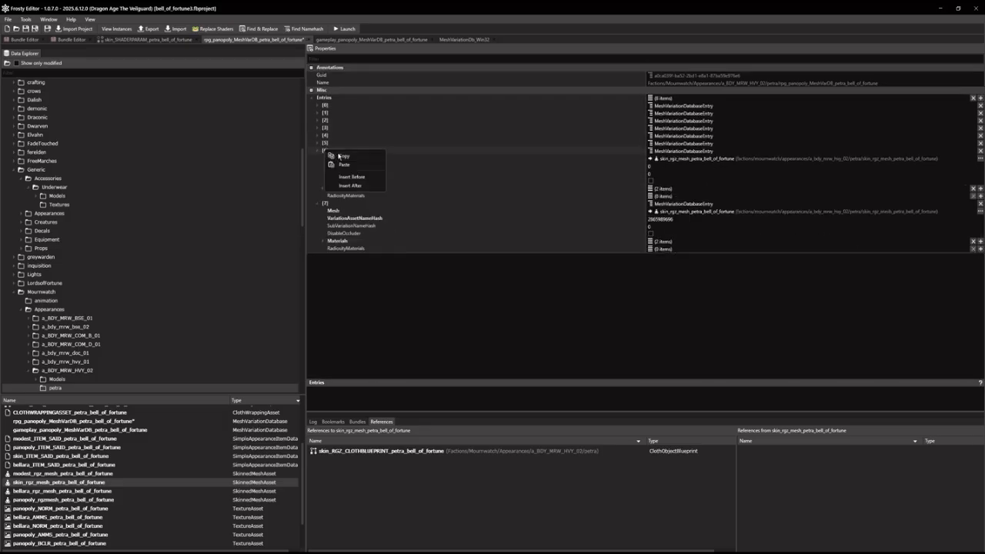
{"action": "left_click", "coordinate": [339, 156]}
{"action": "left_click", "coordinate": [353, 40]}
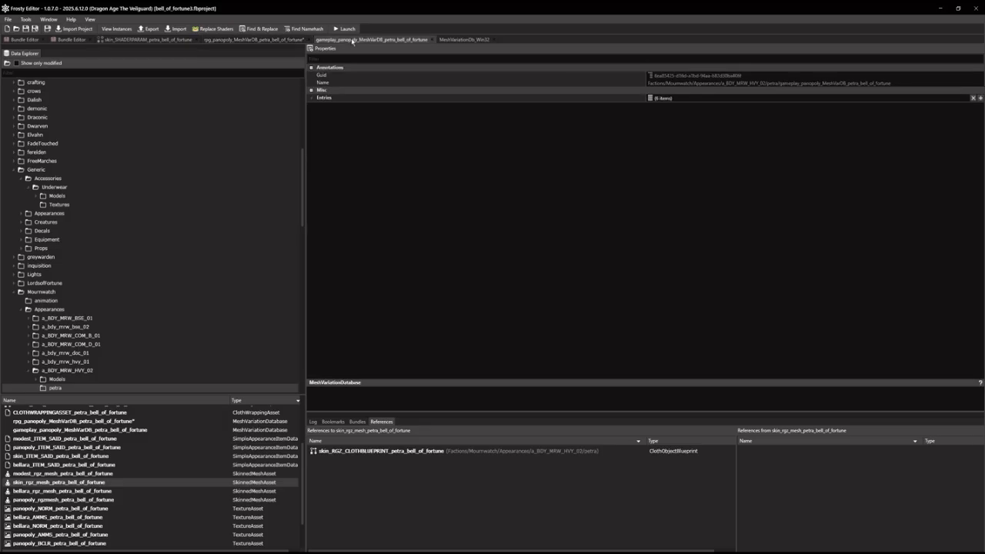
{"action": "left_click", "coordinate": [312, 99]}
{"action": "left_click", "coordinate": [981, 98]}
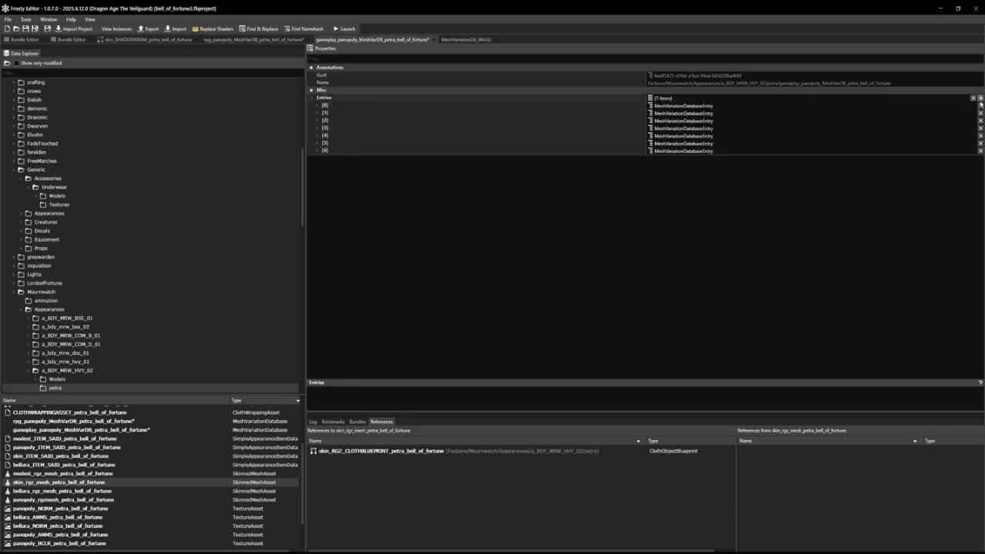
{"action": "left_click", "coordinate": [981, 99]}
{"action": "right_click", "coordinate": [327, 154]}
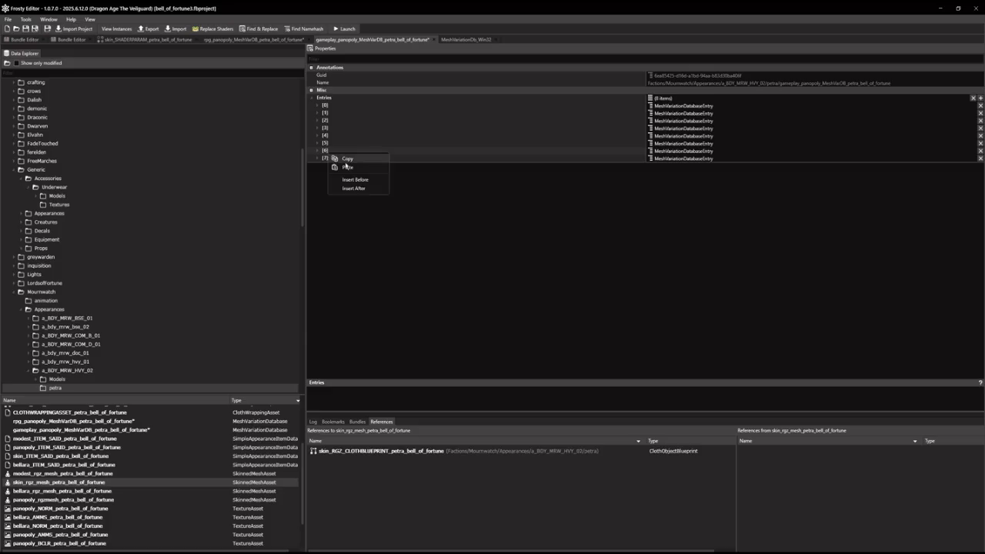
{"action": "left_click", "coordinate": [352, 186]}
Copy entry [7] from the rpg database into entry [7] of gameplay_panopoly_MeshVarDB_petra_bell_of_fortune and save the project
{"action": "left_click", "coordinate": [254, 39]}
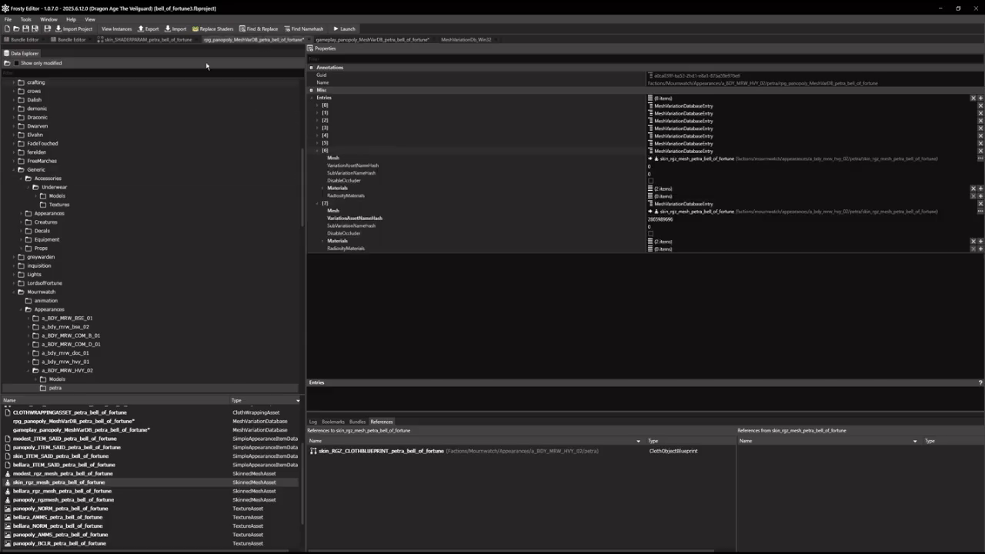
{"action": "right_click", "coordinate": [329, 210]}
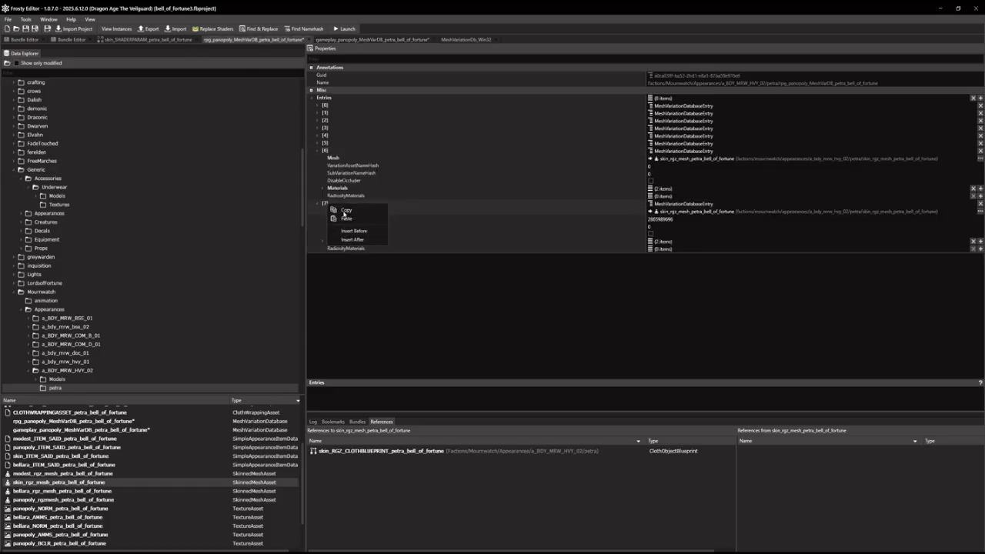
{"action": "left_click", "coordinate": [350, 216]}
{"action": "left_click", "coordinate": [339, 39]}
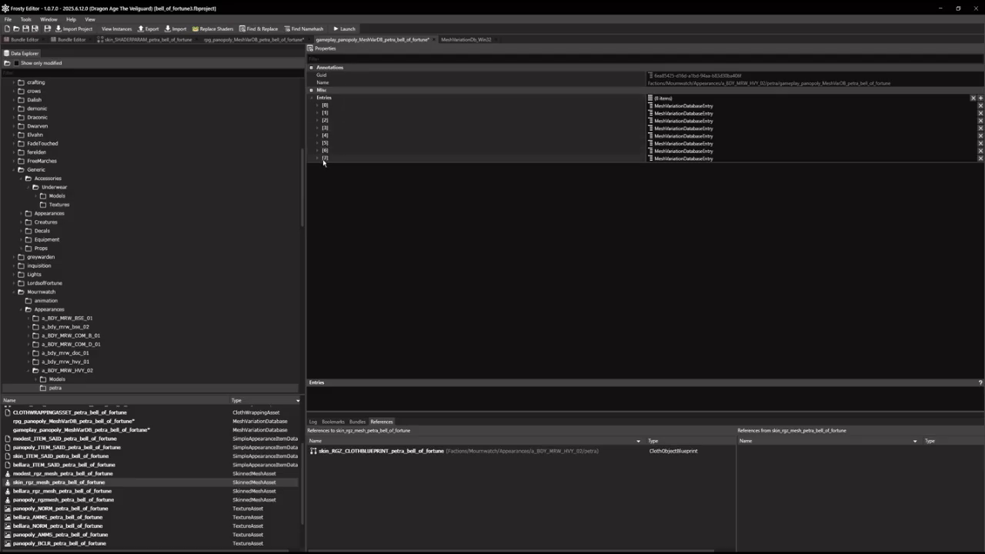
{"action": "right_click", "coordinate": [325, 158]}
{"action": "left_click", "coordinate": [341, 174]}
{"action": "key", "text": "ctrl+s"}
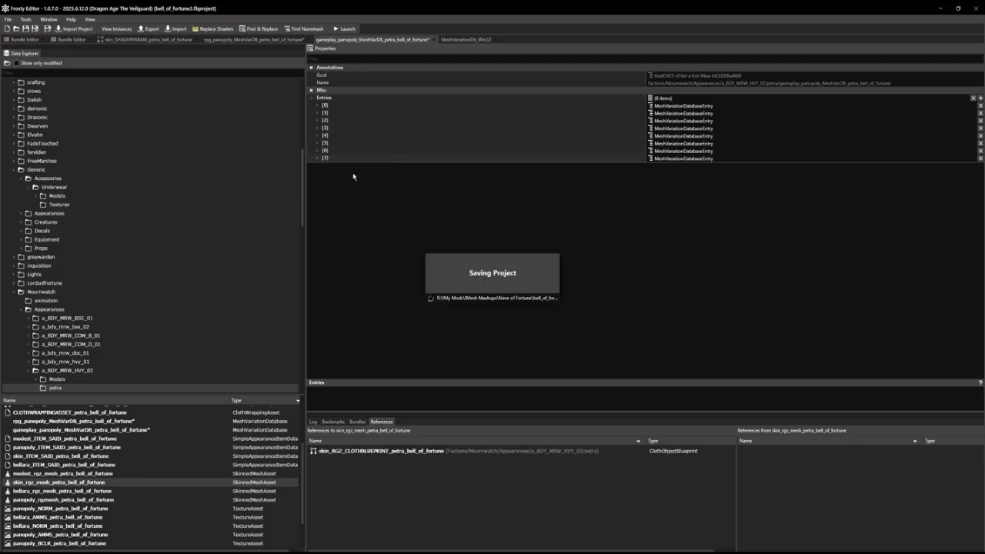
Sort the petra assets by name and add the skin ITEM_SAID, RGZ_CLOTHBLUEPRINT, rgz_mesh and SHADERPARAM assets to the prtapp_armor_mw_a_bdy_mrw_hvy_02_autobundlegen bundle
{"action": "left_click", "coordinate": [24, 40]}
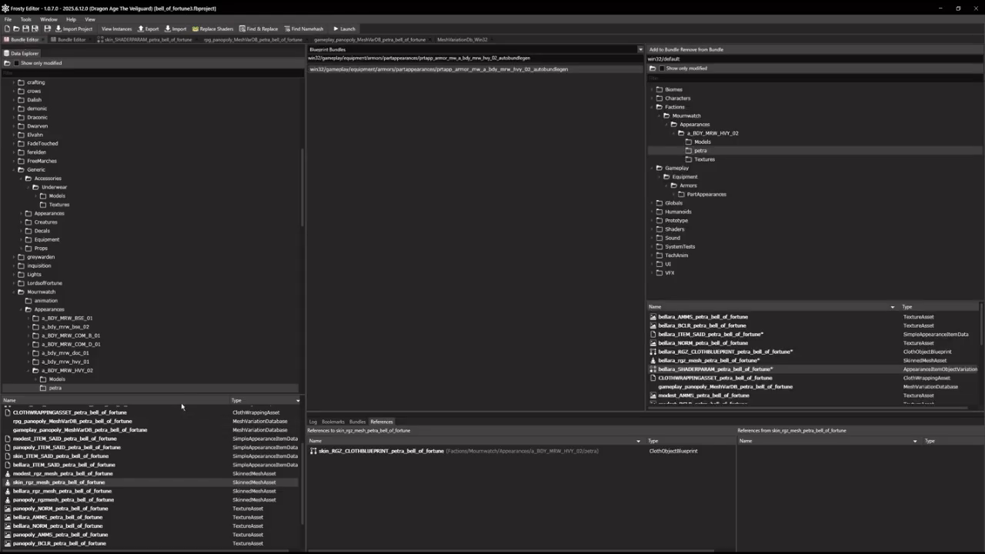
{"action": "left_click", "coordinate": [123, 401]}
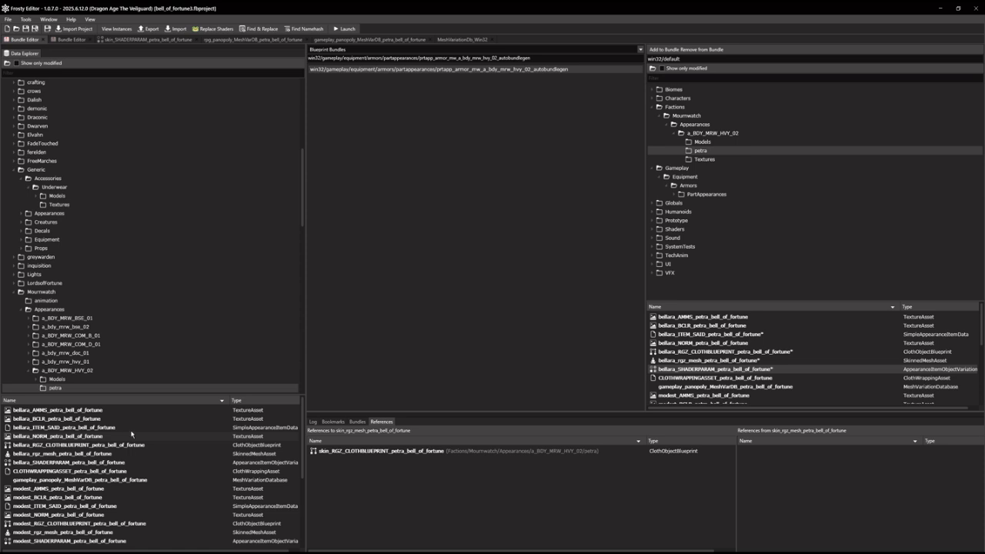
{"action": "left_click", "coordinate": [358, 422]}
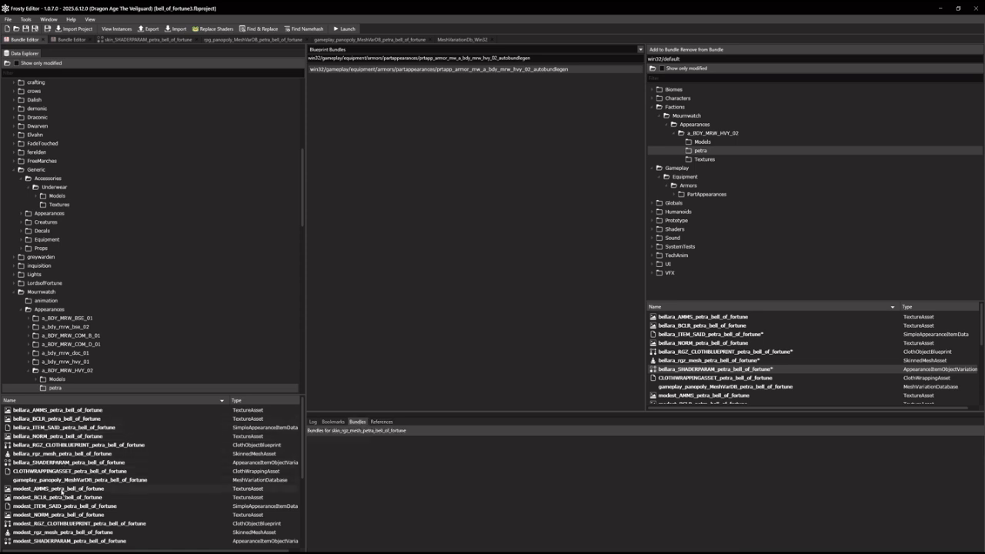
{"action": "scroll", "coordinate": [58, 508], "scroll_direction": "down", "scroll_amount": 2}
{"action": "scroll", "coordinate": [40, 528], "scroll_direction": "down", "scroll_amount": 2}
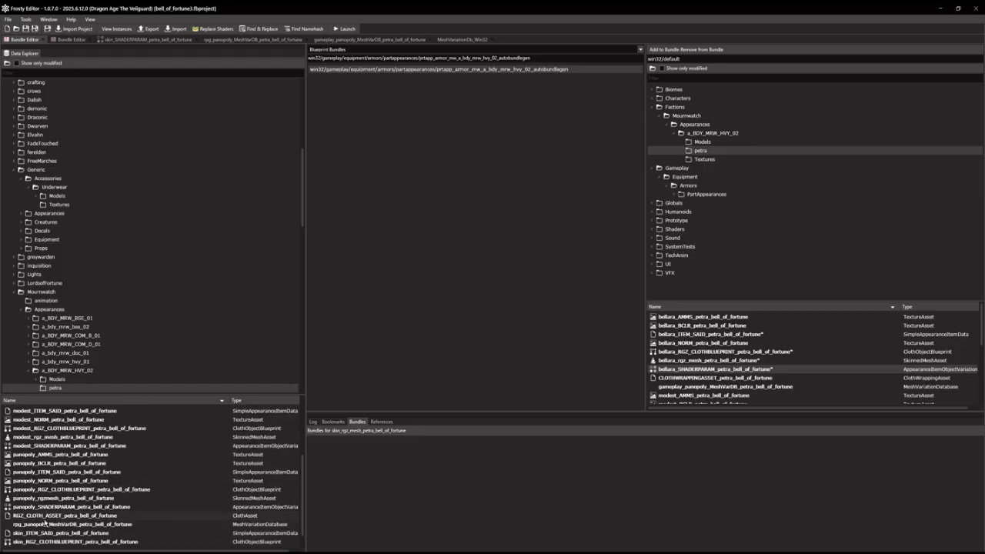
{"action": "left_click", "coordinate": [36, 515]}
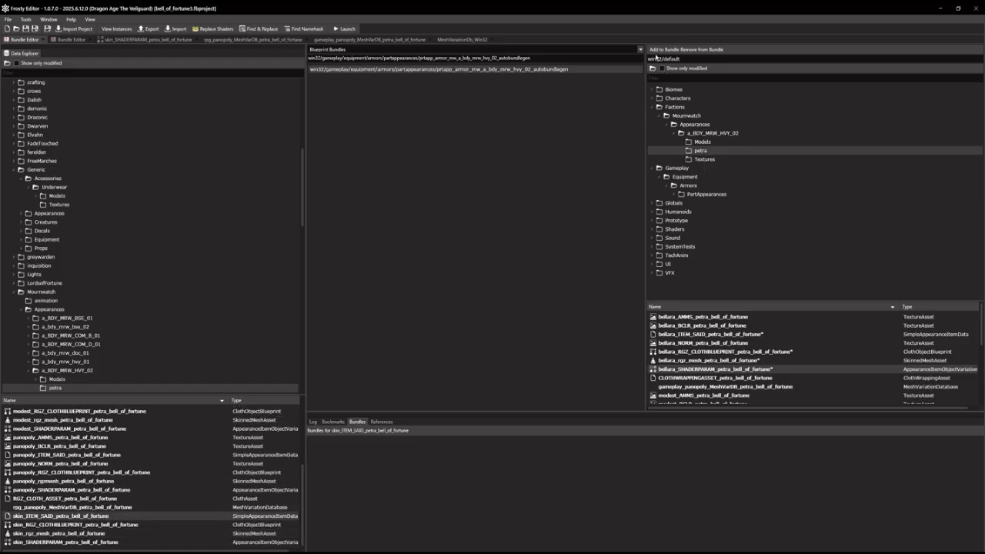
{"action": "key", "text": "Down"}
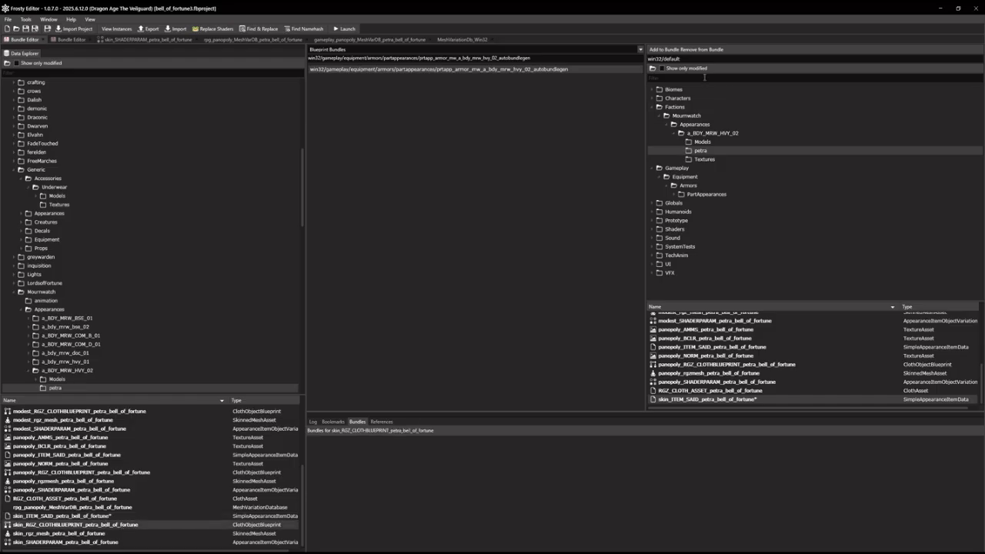
{"action": "left_click", "coordinate": [662, 49]}
{"action": "key", "text": "Down"}
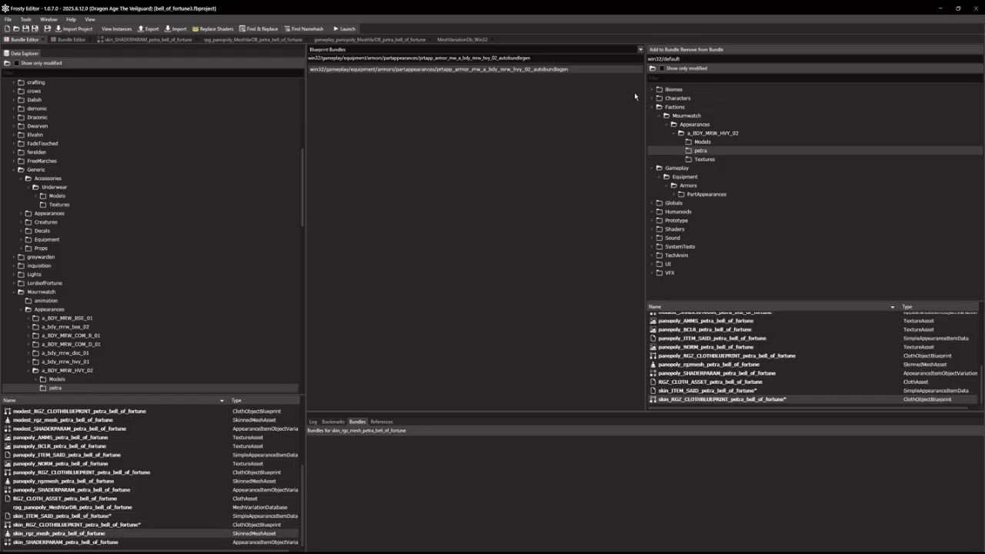
{"action": "left_click", "coordinate": [662, 50]}
{"action": "key", "text": "Down"}
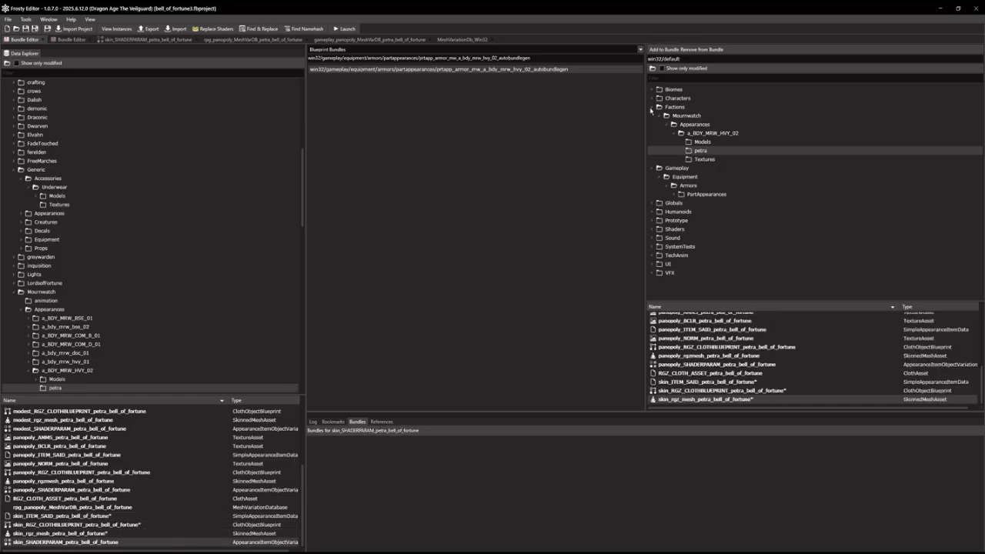
Add the same four petra skin assets to the equip_unique_heavy_armor_autobundlegen bundle in the second bundle editor and save the project
{"action": "left_click", "coordinate": [69, 39]}
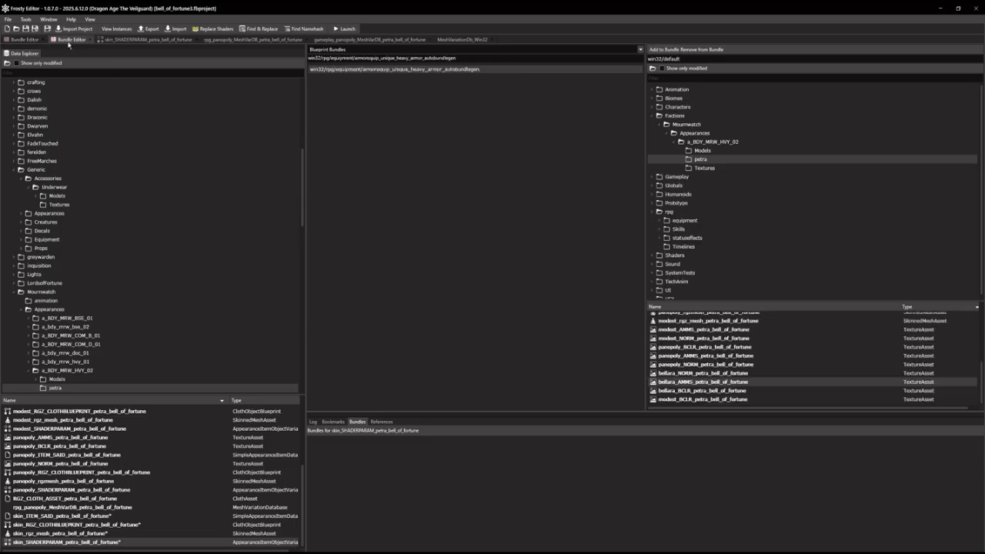
{"action": "left_click", "coordinate": [662, 50]}
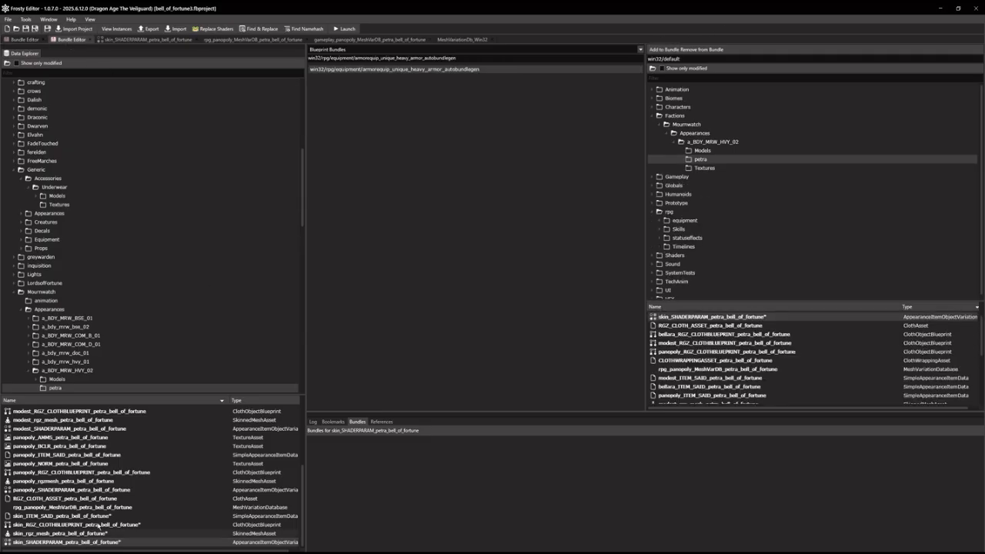
{"action": "key", "text": "Up"}
{"action": "left_click", "coordinate": [662, 50]}
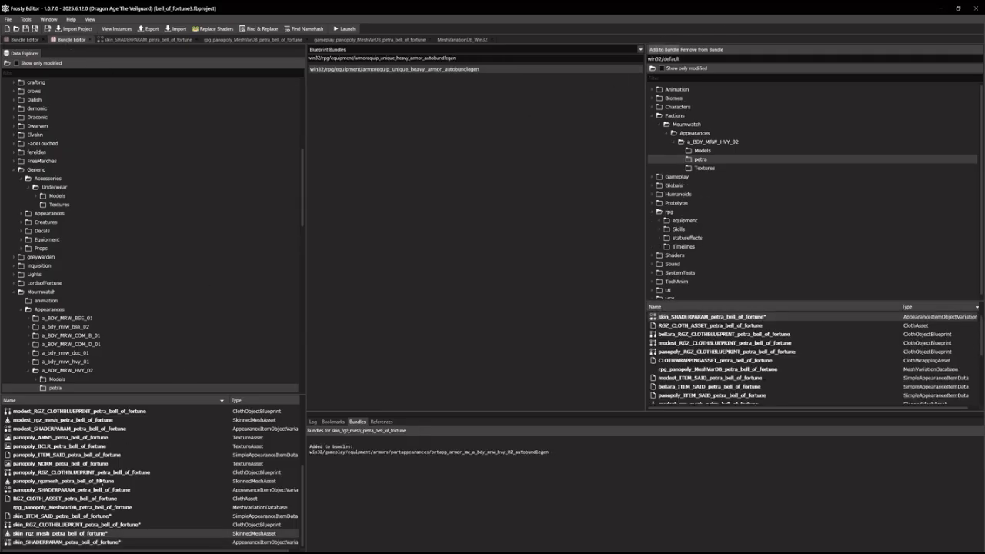
{"action": "left_click", "coordinate": [97, 524]}
{"action": "left_click", "coordinate": [662, 50]}
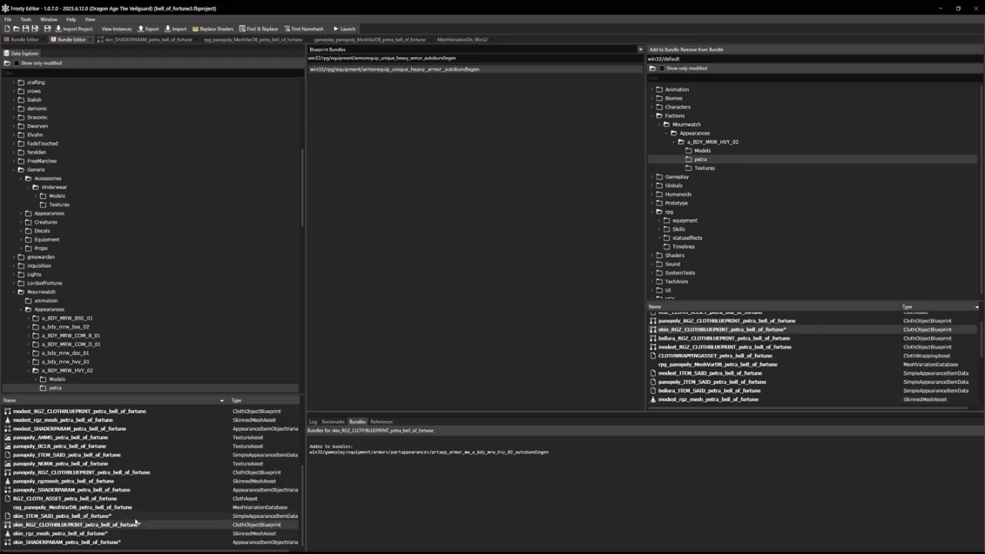
{"action": "key", "text": "Up"}
{"action": "left_click", "coordinate": [662, 49]}
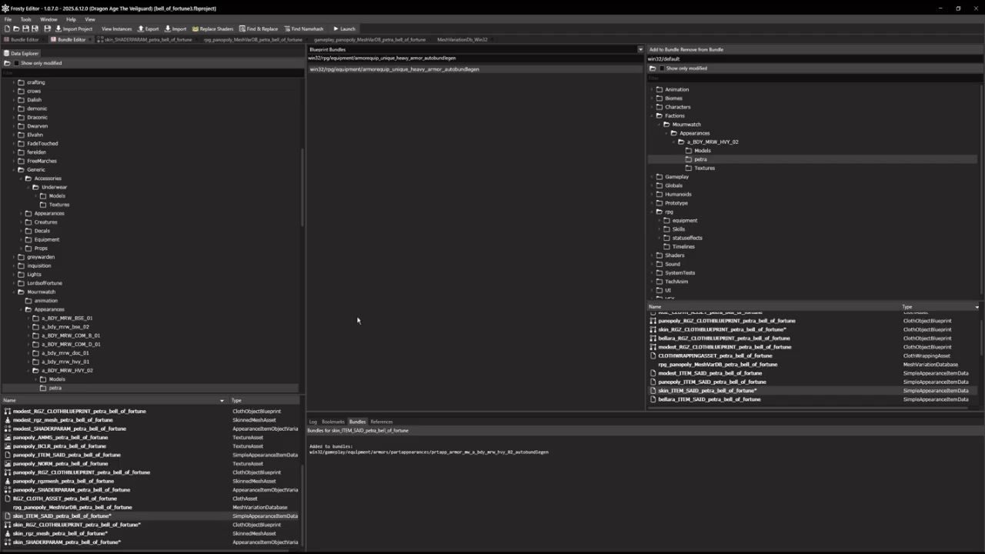
{"action": "key", "text": "ctrl+s"}
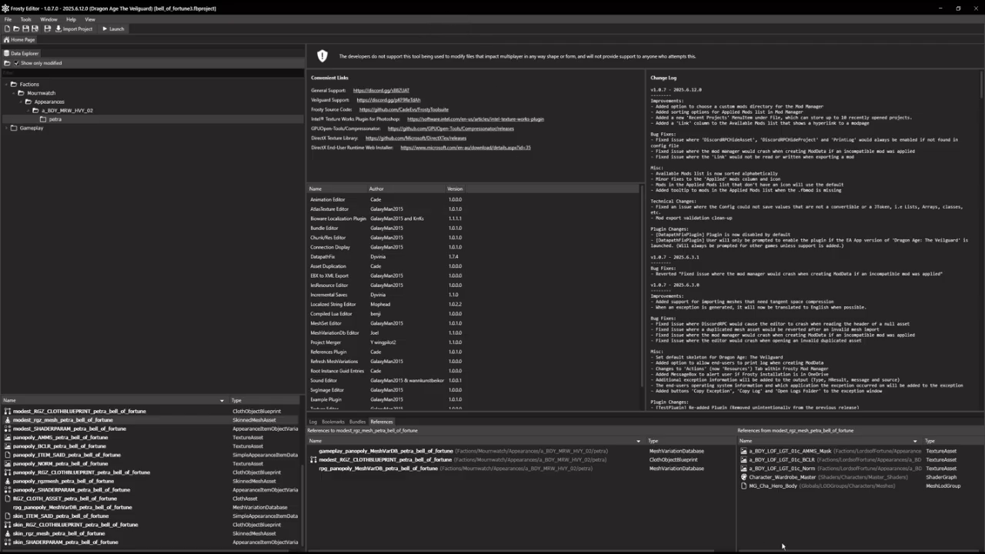
Locate the MG_Cha_Hero_Body LOD group referenced by modest_rgz_mesh and begin duplicating it as MG_Cha_Hero_Body_petra_bell_of_fortune
{"action": "double_click", "coordinate": [771, 488]}
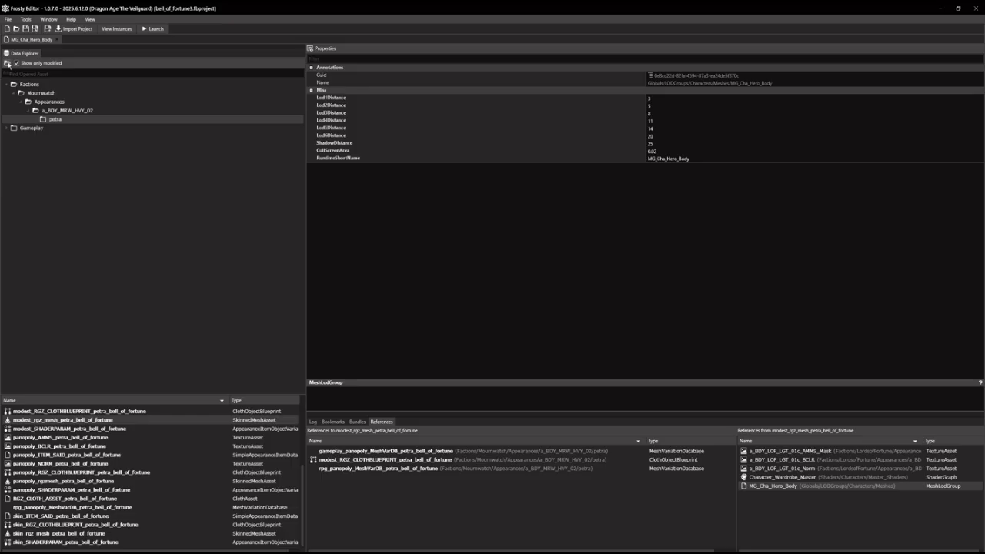
{"action": "left_click", "coordinate": [7, 64]}
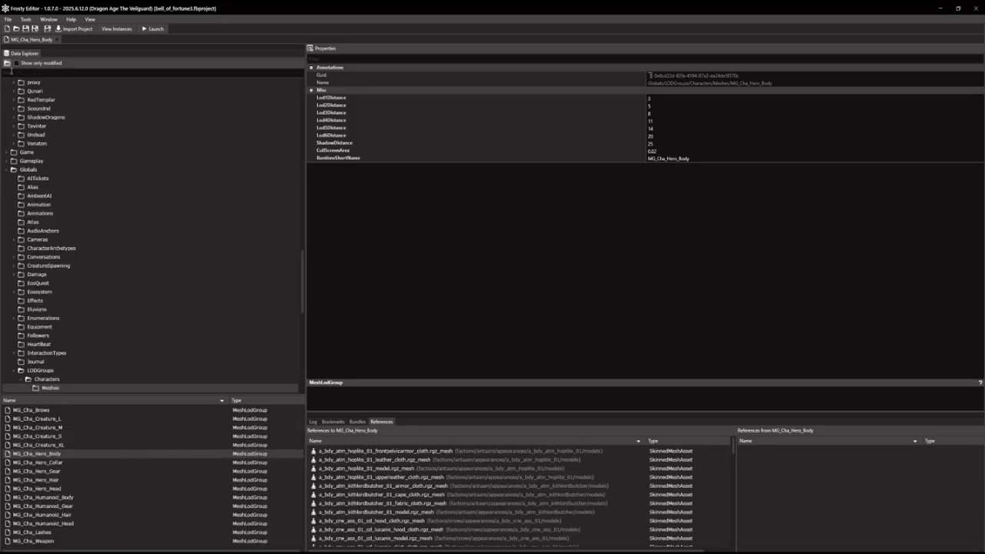
{"action": "right_click", "coordinate": [54, 456]}
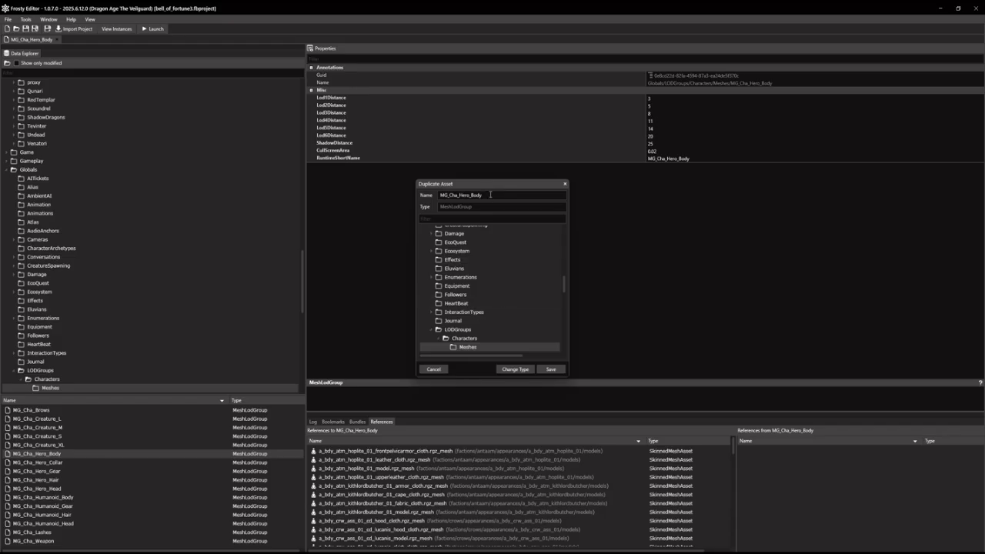
{"action": "type", "text": "_petra_bell_of_fortune"}
Duplicate the LOD group as MG_Cha_Hero_Body_petra_bell_of_fortune into Mournwatch's a_BDY_MRW_HVY_02/petra, add it to the original's bundles, and sort the assets by type
{"action": "scroll", "coordinate": [435, 280], "scroll_direction": "up", "scroll_amount": 3}
{"action": "scroll", "coordinate": [435, 281], "scroll_direction": "down", "scroll_amount": 5}
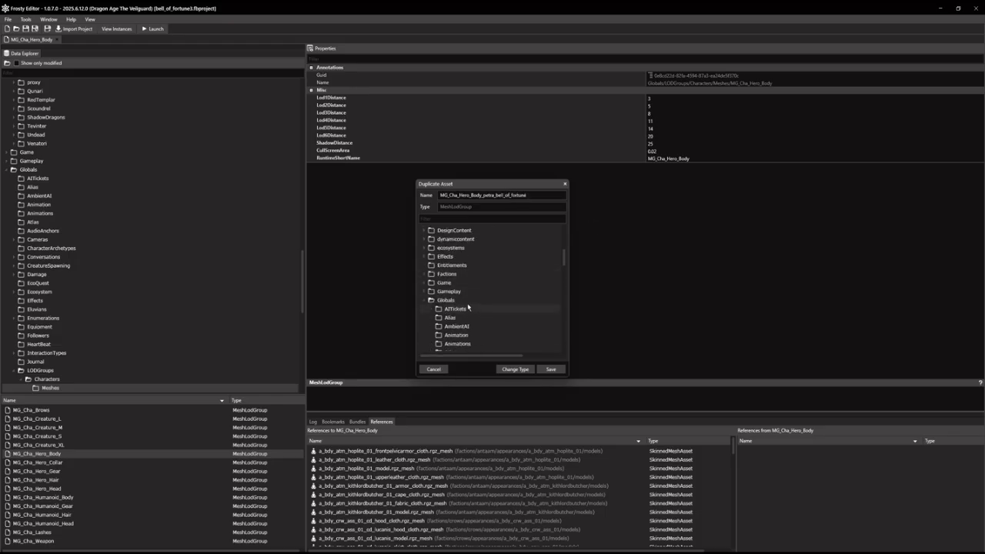
{"action": "left_click", "coordinate": [448, 275]}
{"action": "scroll", "coordinate": [453, 280], "scroll_direction": "down", "scroll_amount": 1}
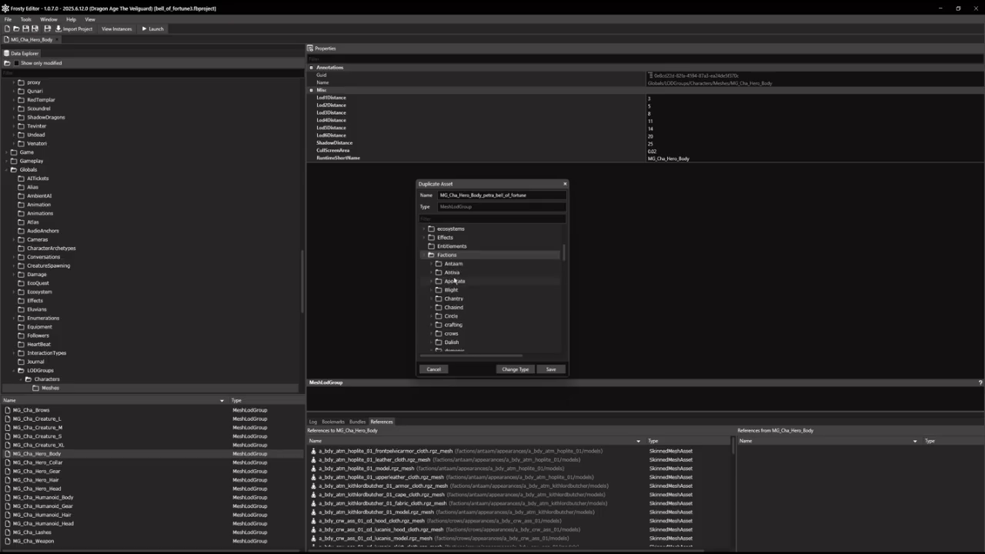
{"action": "scroll", "coordinate": [455, 285], "scroll_direction": "down", "scroll_amount": 3}
{"action": "scroll", "coordinate": [465, 308], "scroll_direction": "down", "scroll_amount": 2}
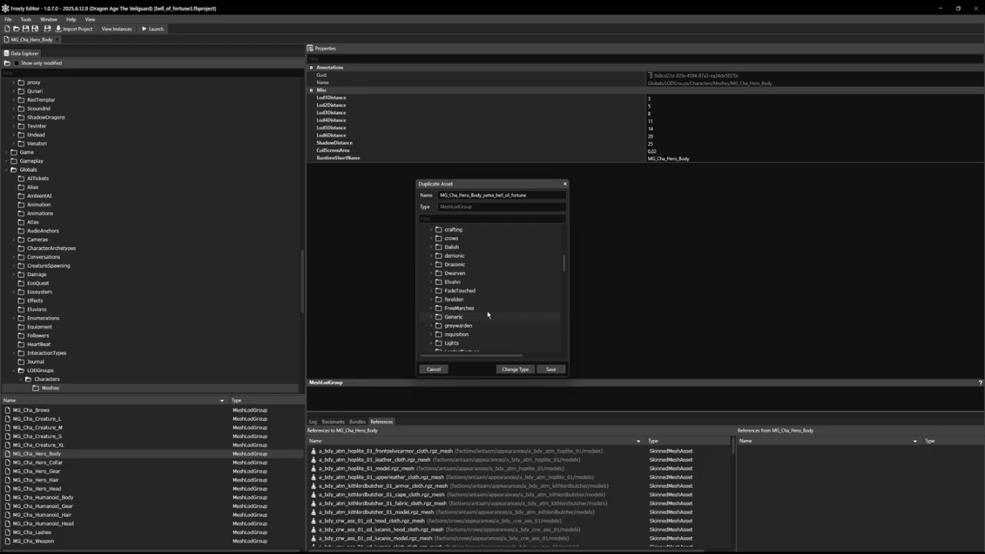
{"action": "scroll", "coordinate": [487, 312], "scroll_direction": "down", "scroll_amount": 3}
{"action": "double_click", "coordinate": [488, 302]}
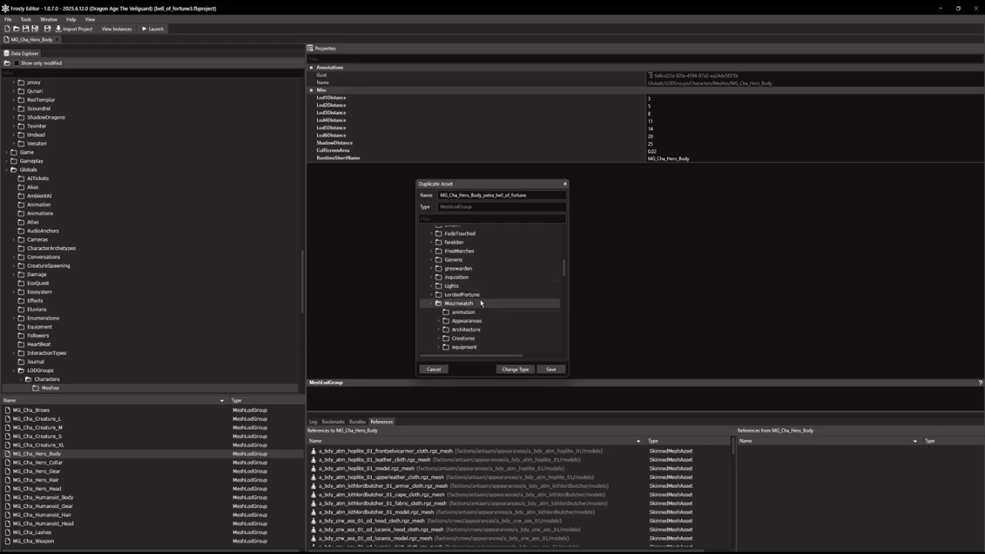
{"action": "scroll", "coordinate": [481, 292], "scroll_direction": "down", "scroll_amount": 3}
{"action": "double_click", "coordinate": [466, 263]}
{"action": "scroll", "coordinate": [474, 291], "scroll_direction": "down", "scroll_amount": 1}
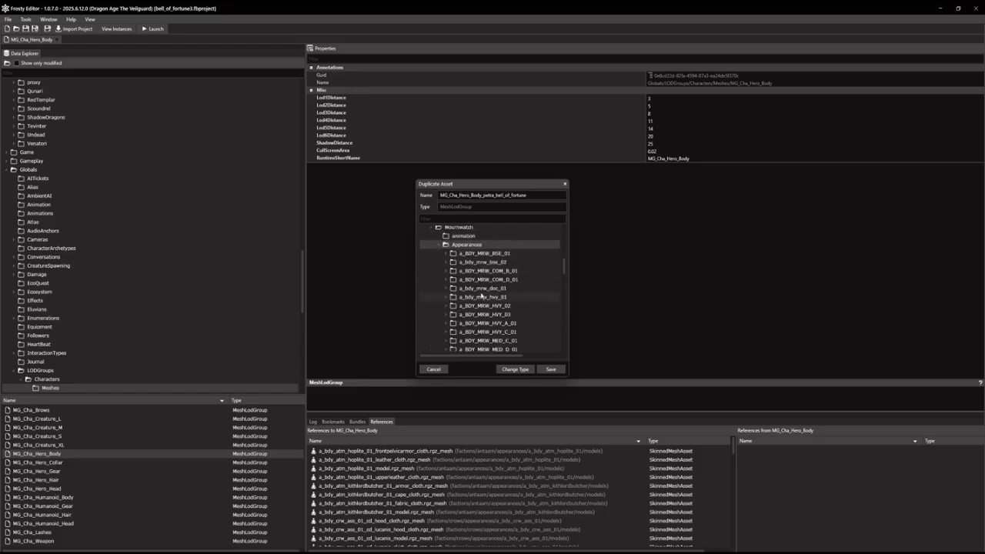
{"action": "double_click", "coordinate": [485, 306]}
{"action": "scroll", "coordinate": [483, 305], "scroll_direction": "down", "scroll_amount": 1}
{"action": "left_click", "coordinate": [484, 305]}
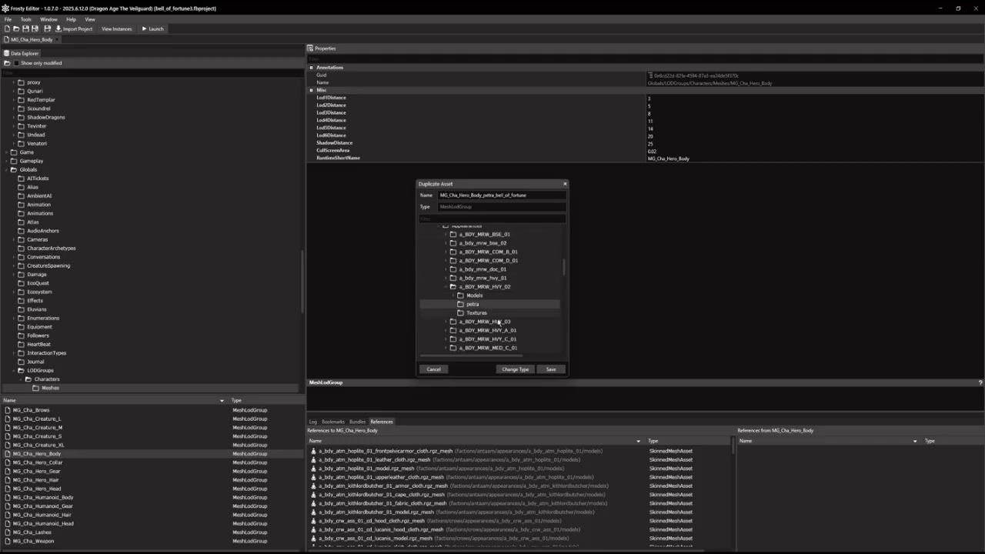
{"action": "left_click", "coordinate": [550, 371]}
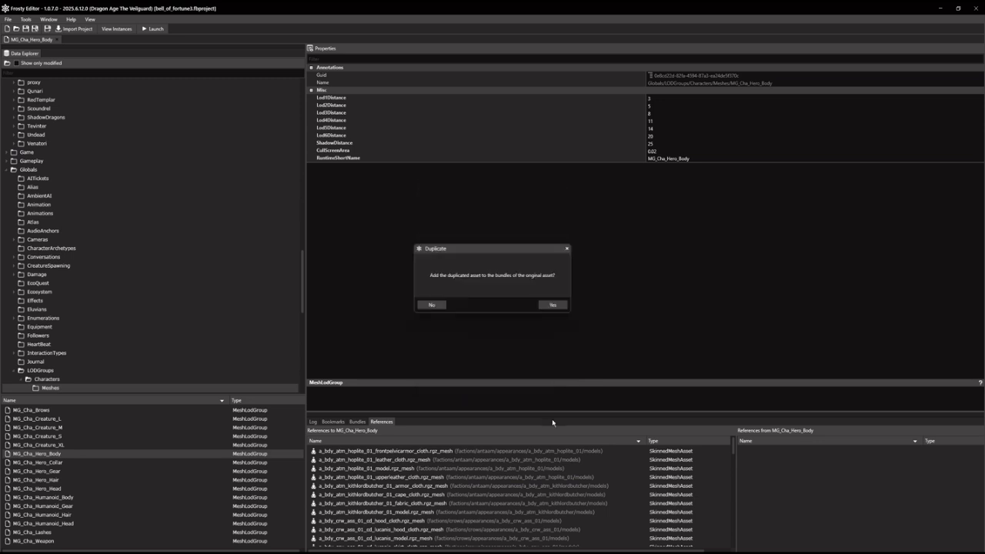
{"action": "left_click", "coordinate": [549, 304]}
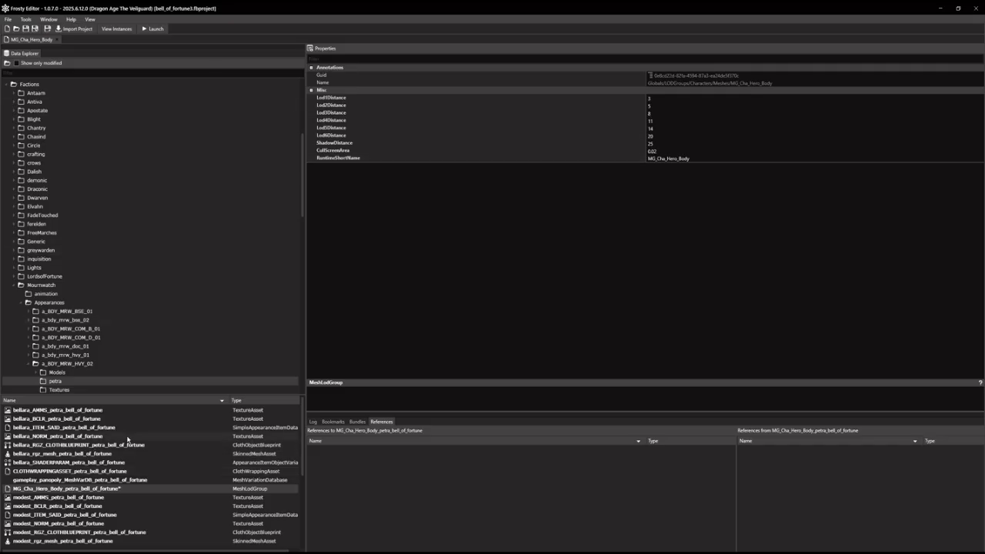
{"action": "left_click", "coordinate": [243, 401]}
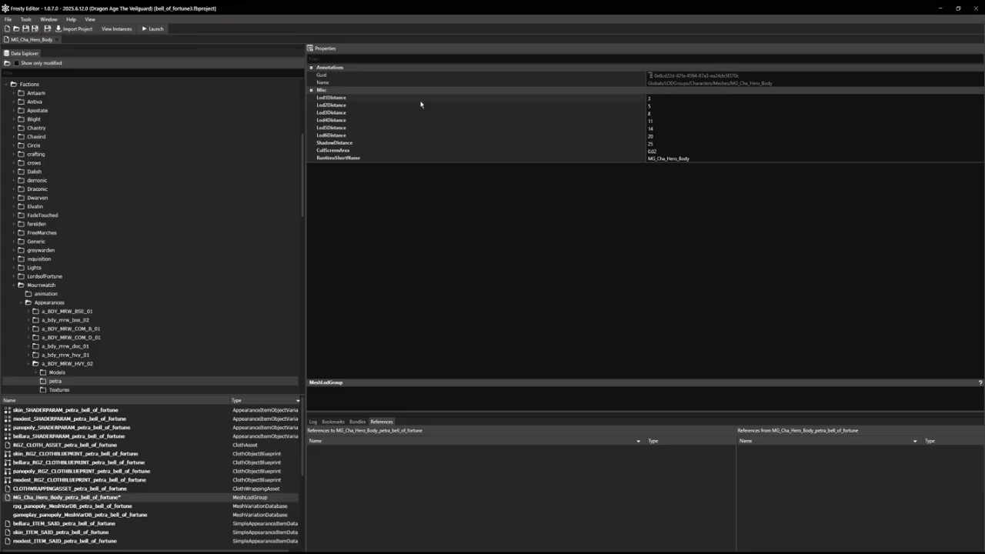
{"action": "left_click", "coordinate": [666, 99]}
{"action": "left_click", "coordinate": [664, 108]}
{"action": "type", "text": "0"}
{"action": "left_click", "coordinate": [661, 114]}
{"action": "type", "text": "0"}
{"action": "left_click", "coordinate": [658, 122]}
{"action": "type", "text": "0"}
{"action": "left_click", "coordinate": [657, 129]}
{"action": "type", "text": "0"}
{"action": "left_click", "coordinate": [7, 64]}
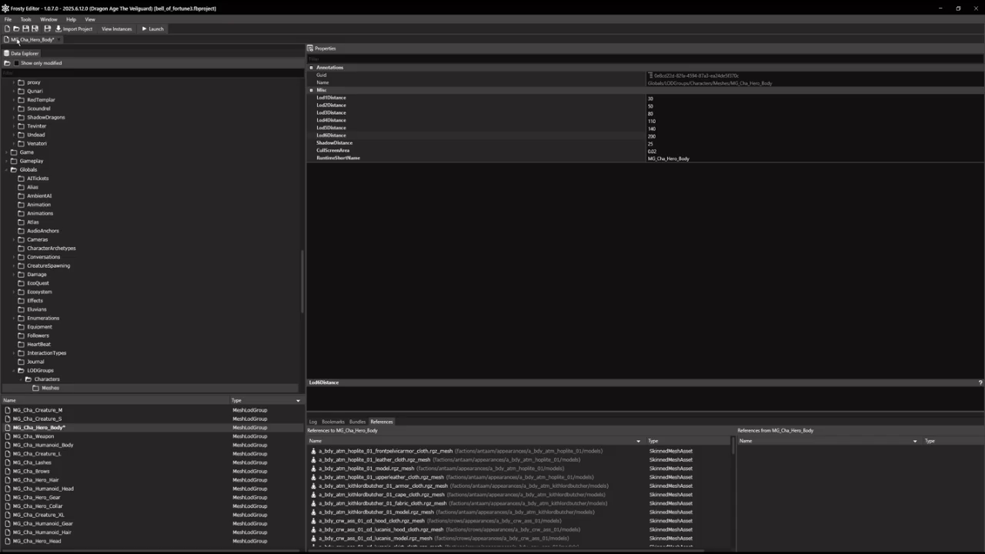
{"action": "right_click", "coordinate": [36, 432]}
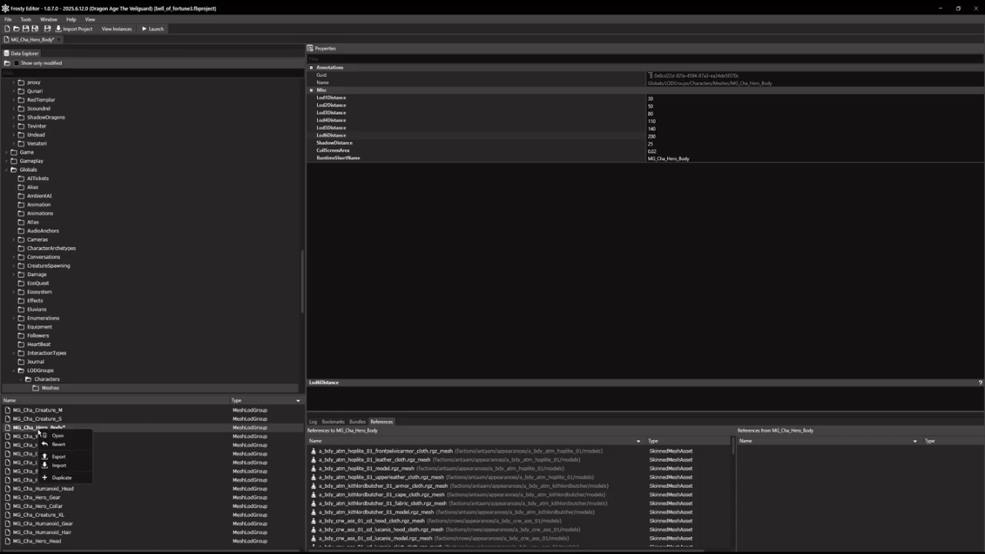
{"action": "left_click", "coordinate": [47, 437]}
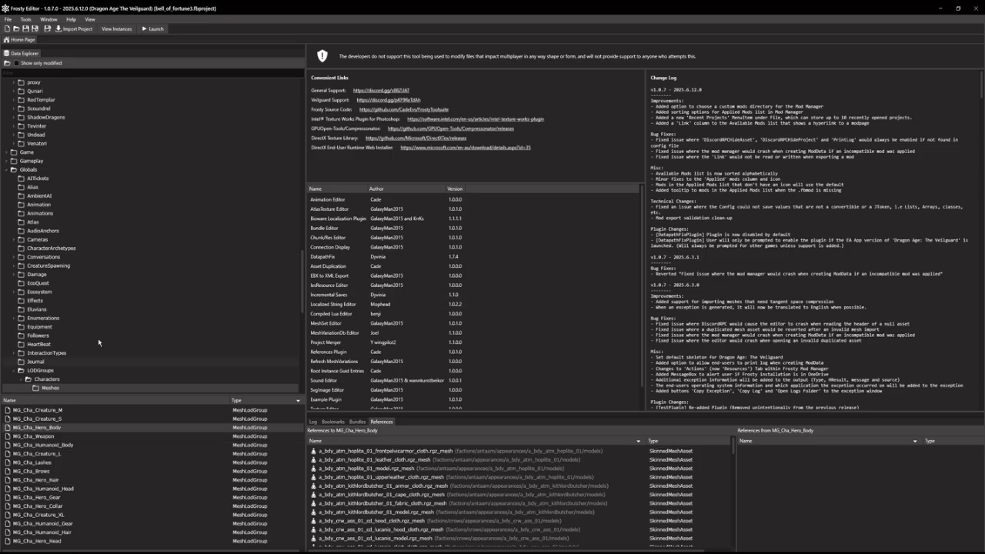
Show only modified assets and open MG_Cha_Hero_Body_petra_bell_of_fortune from the petra folder
{"action": "left_click", "coordinate": [17, 64]}
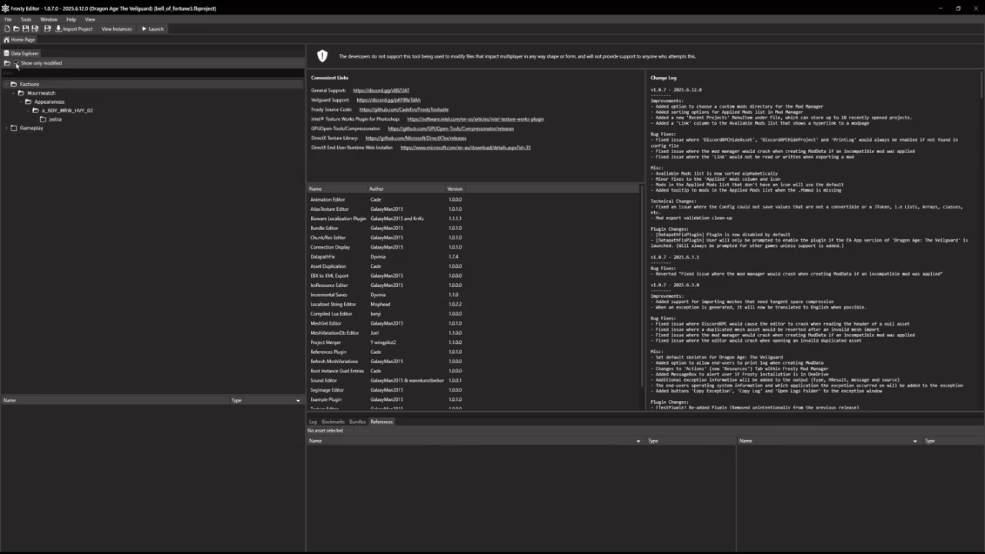
{"action": "left_click", "coordinate": [64, 120]}
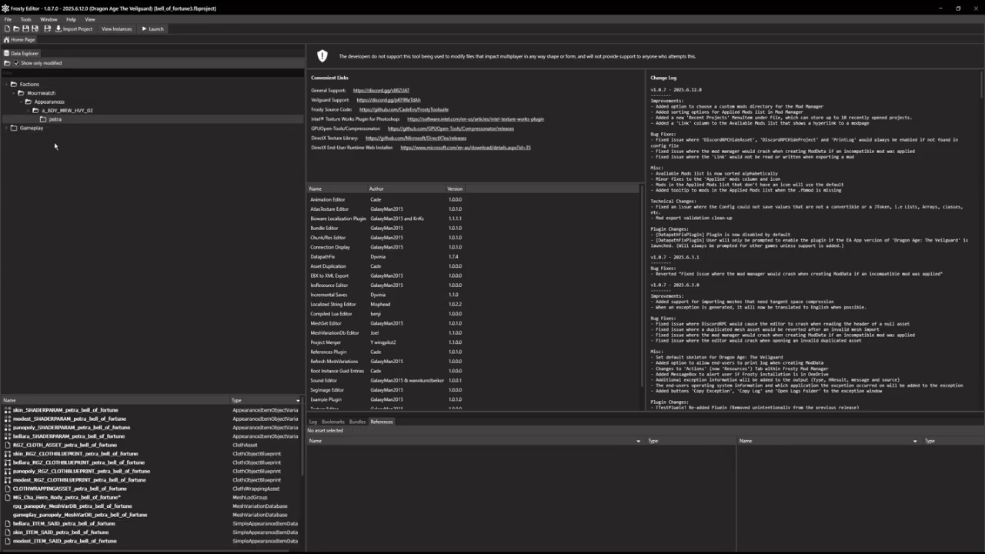
{"action": "left_click", "coordinate": [65, 500]}
{"action": "double_click", "coordinate": [64, 500]}
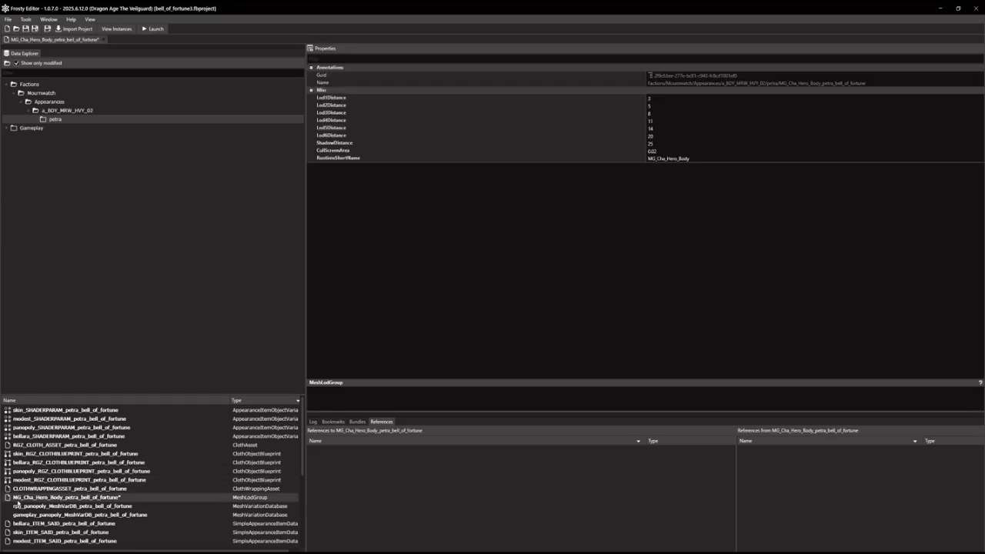
Set the duplicated LOD group's Lod1Distance through Lod6Distance to 30, 50, 80, 110, 140 and 200
{"action": "left_click", "coordinate": [659, 98]}
{"action": "type", "text": "0"}
{"action": "left_click", "coordinate": [657, 113]}
{"action": "type", "text": "0"}
{"action": "left_click", "coordinate": [657, 120]}
{"action": "type", "text": "0"}
{"action": "left_click", "coordinate": [657, 128]}
{"action": "type", "text": "00"}
{"action": "left_click", "coordinate": [657, 99]}
{"action": "key", "text": "BackSpace"}
{"action": "left_click", "coordinate": [655, 104]}
{"action": "key", "text": "BackSpace"}
{"action": "left_click", "coordinate": [666, 98]}
{"action": "type", "text": "0"}
Set the LOD group's RuntimeShortName to MG_Cha_Hero_Body_petra_bell_of_fortune and save the project
{"action": "left_click_drag", "start_coordinate": [870, 83], "coordinate": [792, 93]}
{"action": "double_click", "coordinate": [650, 159]}
{"action": "type", "text": "MG_Cha_Hero_Body_petra_bell_of_fortune"}
{"action": "key", "text": "ctrl+s"}
{"action": "scroll", "coordinate": [193, 467], "scroll_direction": "down", "scroll_amount": 3}
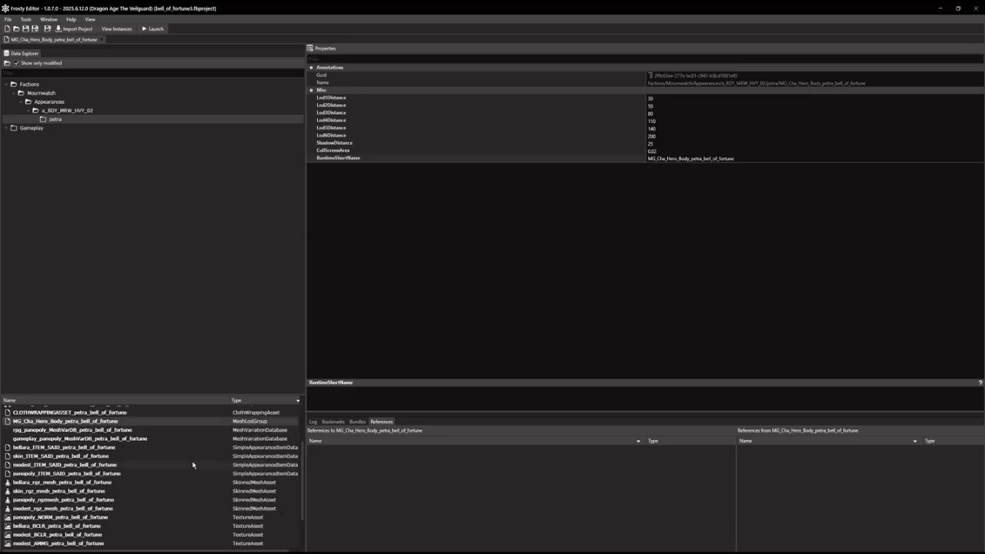
{"action": "key", "text": "Return"}
Open the bellara, skin, panopoly and modest skinned mesh assets of petra_bell_of_fortune
{"action": "left_click", "coordinate": [103, 482]}
{"action": "double_click", "coordinate": [103, 483]}
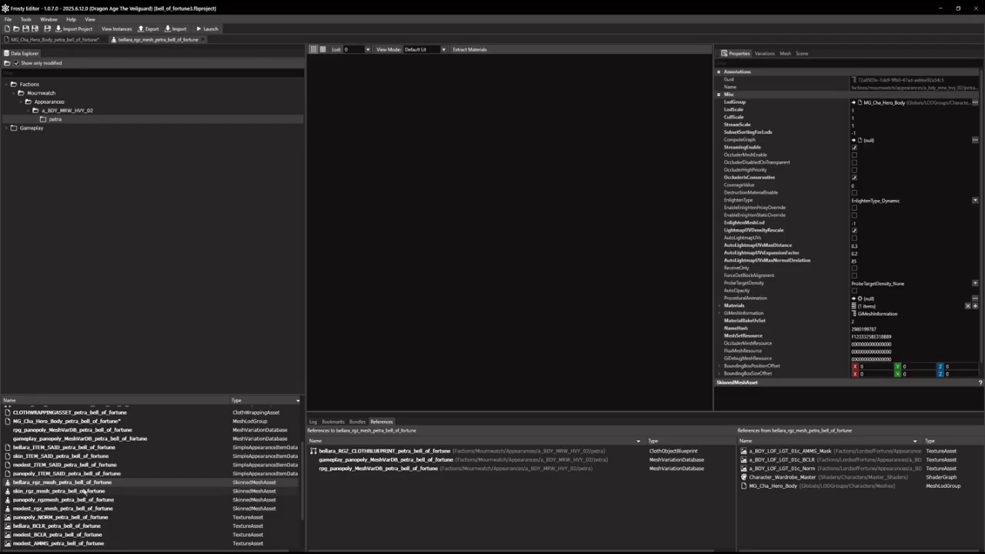
{"action": "double_click", "coordinate": [83, 491]}
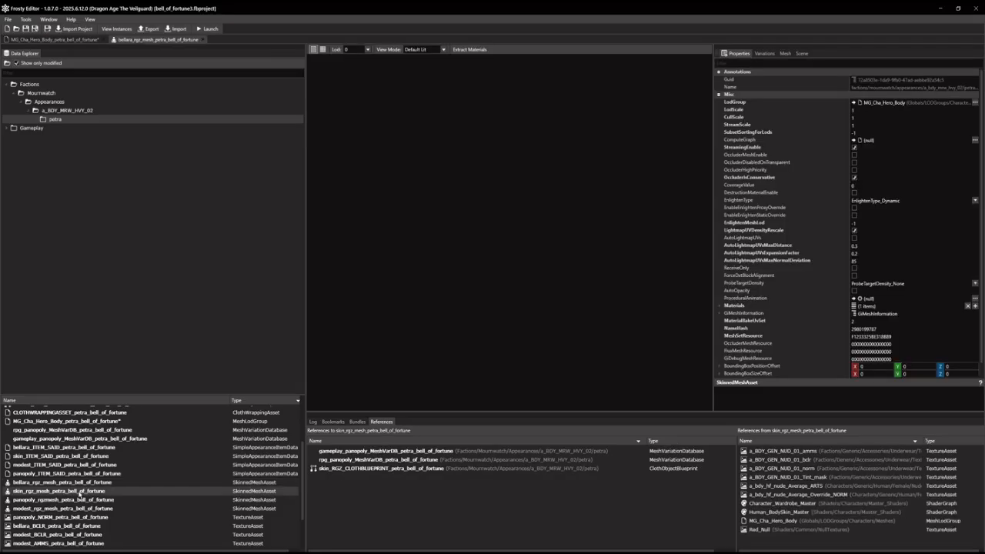
{"action": "double_click", "coordinate": [81, 499]}
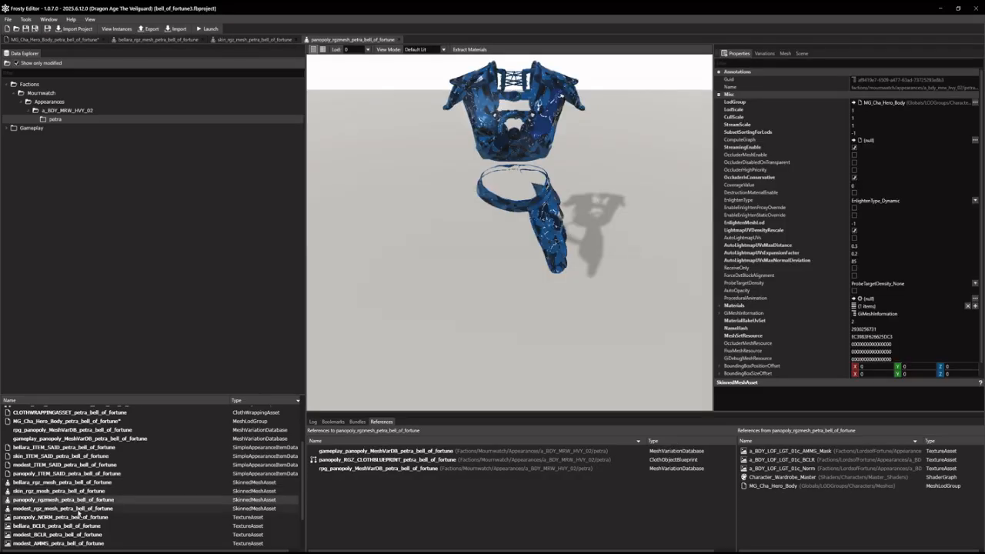
{"action": "left_click", "coordinate": [78, 510]}
{"action": "double_click", "coordinate": [79, 509]}
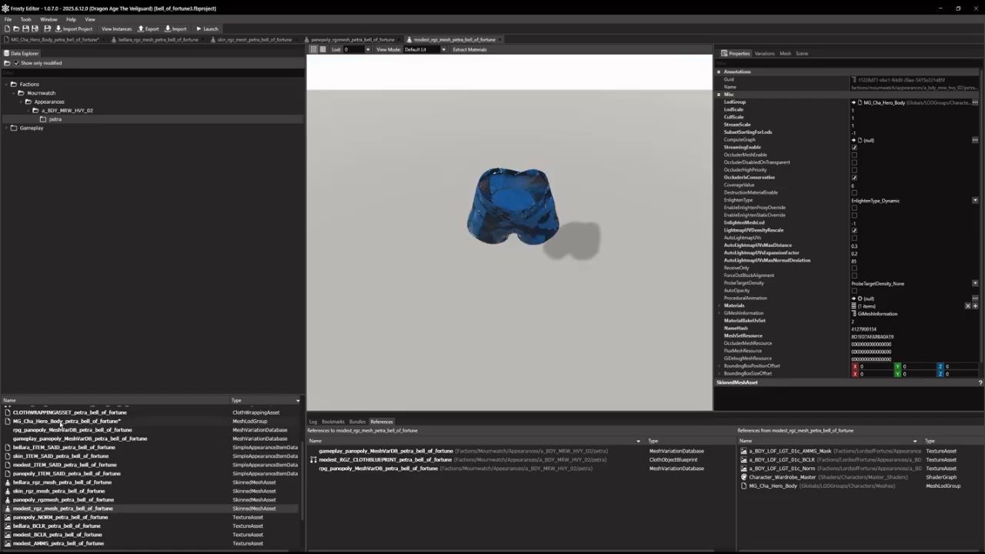
Assign MG_Cha_Hero_Body_petra_bell_of_fortune as the LodGroup of the modest, panopoly, skin and bellara meshes, and save the project
{"action": "left_click", "coordinate": [117, 423]}
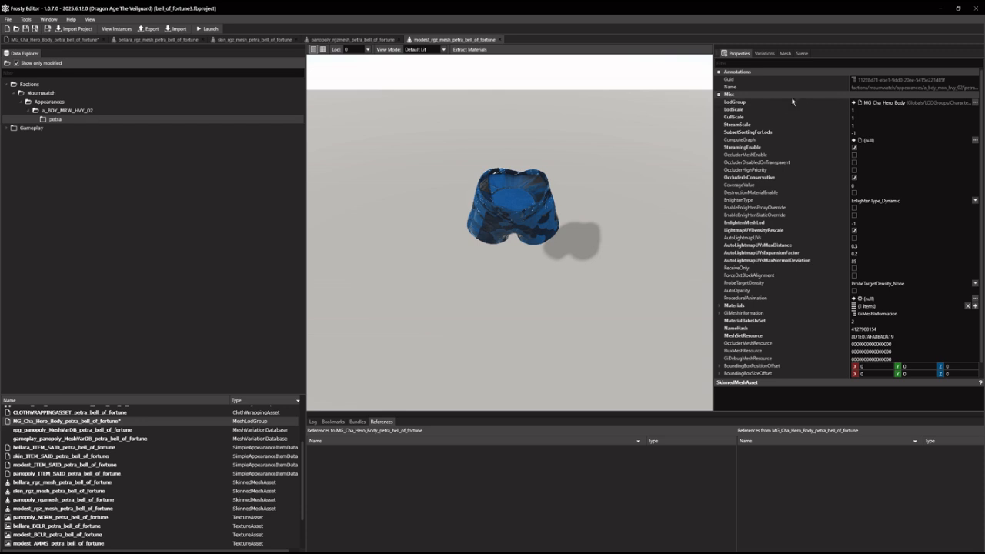
{"action": "left_click", "coordinate": [853, 104]}
{"action": "left_click", "coordinate": [365, 41]}
{"action": "left_click", "coordinate": [853, 102]}
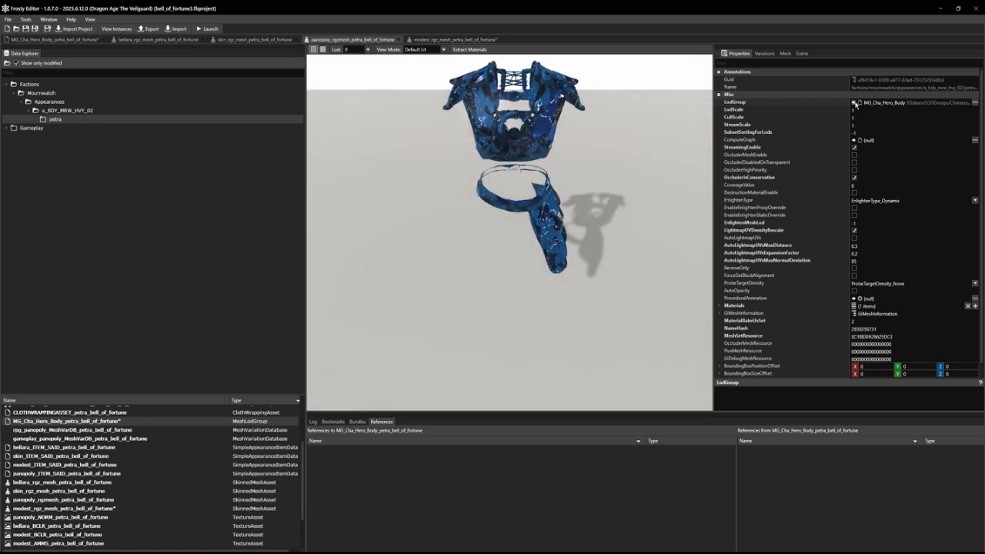
{"action": "left_click", "coordinate": [261, 40]}
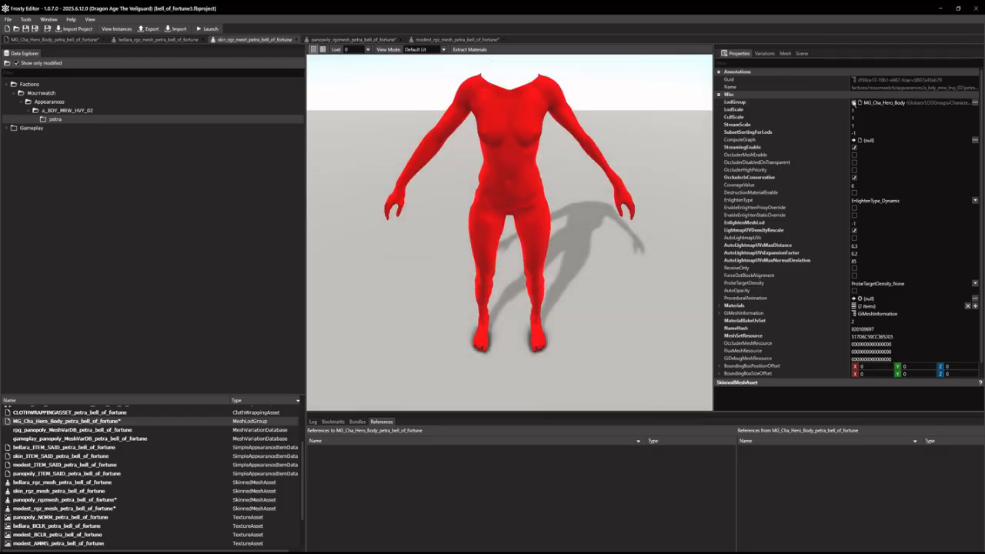
{"action": "left_click", "coordinate": [853, 103]}
{"action": "left_click", "coordinate": [158, 40]}
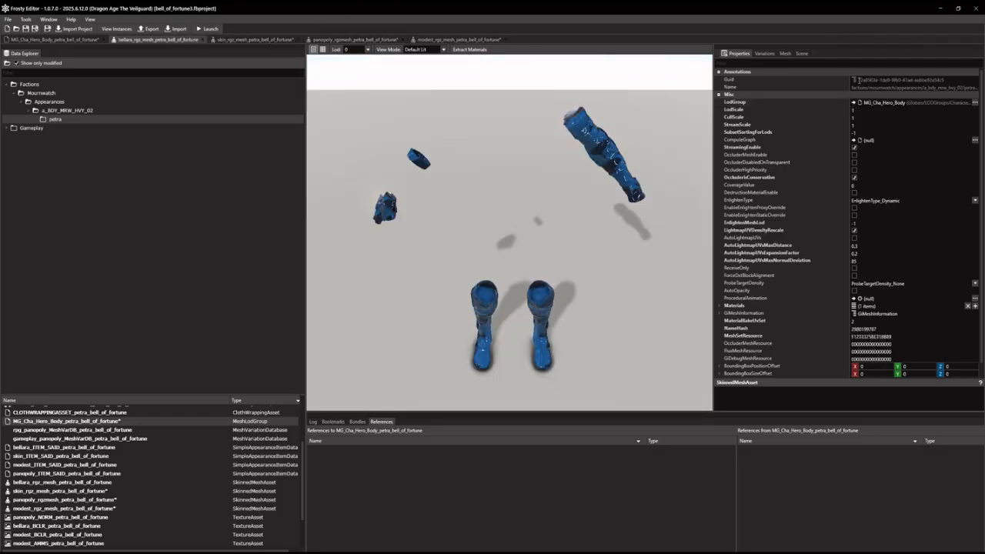
{"action": "left_click", "coordinate": [854, 103]}
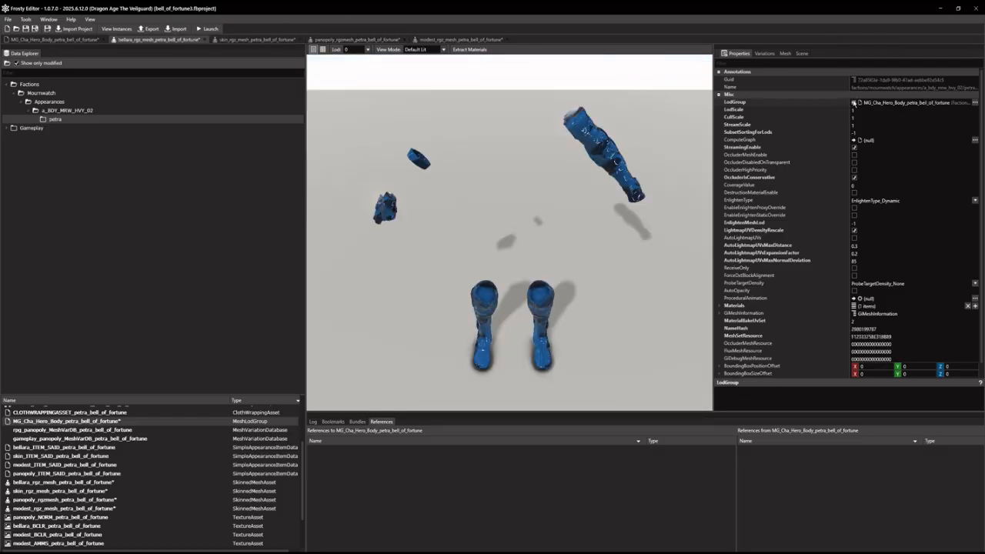
{"action": "left_click", "coordinate": [26, 28]}
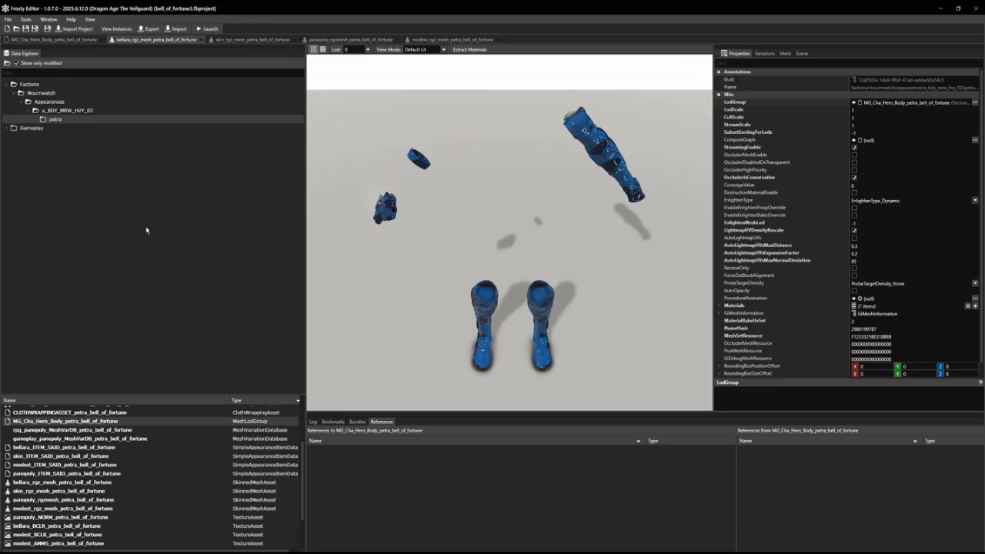
Open PrtApp_Armor_MW_a_BDY_MRW_HVY_02 from Gameplay/Equipment/armors/partappearances and expand the AppearanceItemData list in its PartBehaviorData
{"action": "double_click", "coordinate": [33, 129]}
{"action": "double_click", "coordinate": [38, 137]}
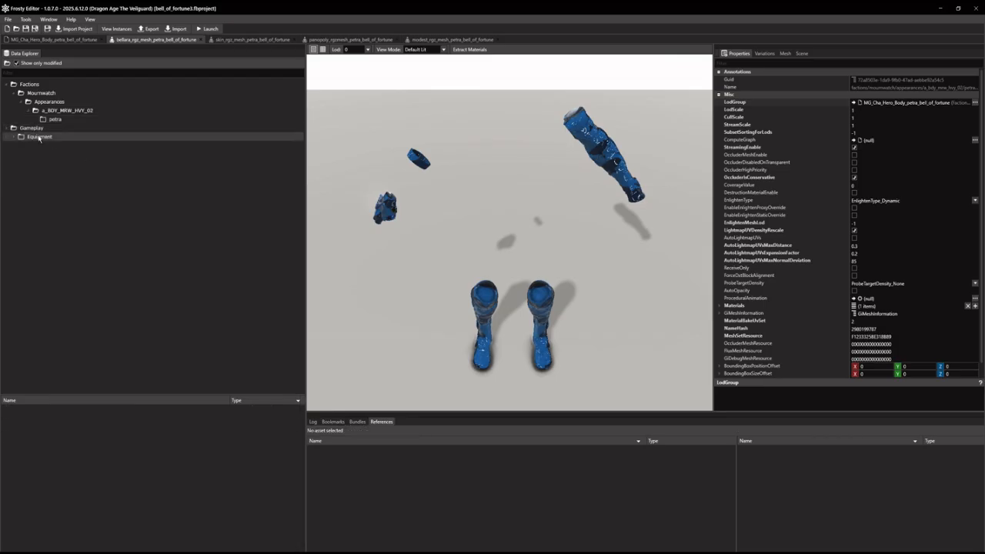
{"action": "double_click", "coordinate": [42, 146]}
{"action": "left_click", "coordinate": [47, 155]}
{"action": "left_click", "coordinate": [81, 412]}
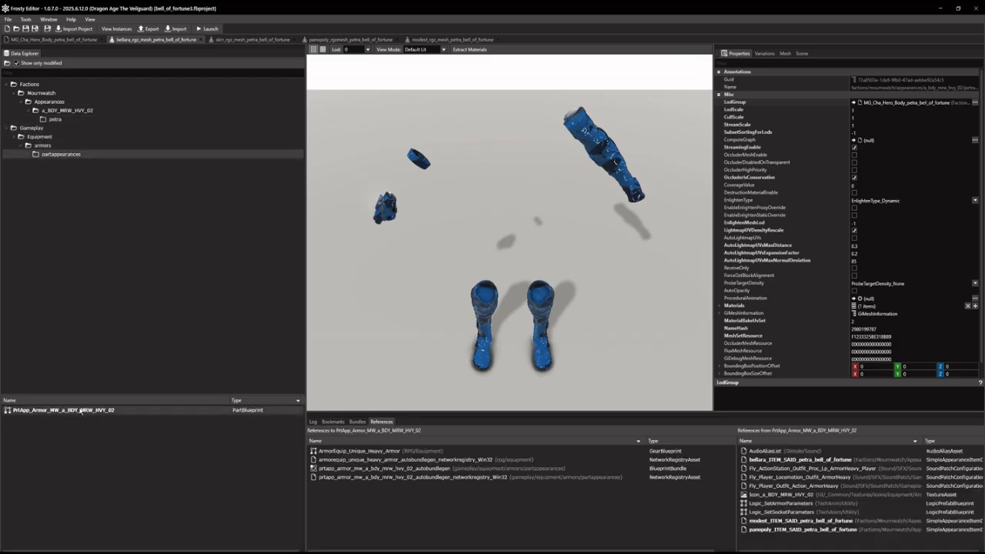
{"action": "double_click", "coordinate": [81, 410]}
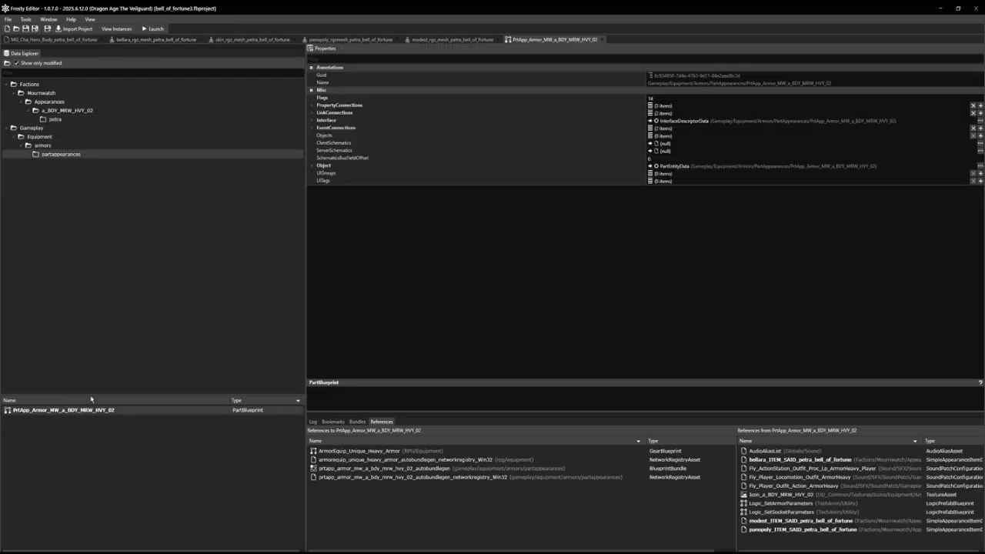
{"action": "left_click", "coordinate": [313, 167]}
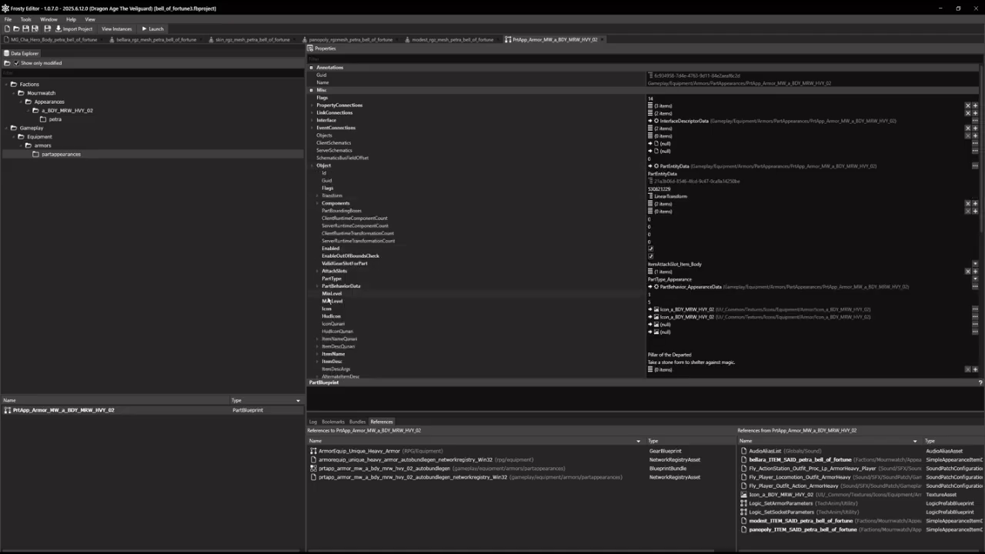
{"action": "left_click", "coordinate": [318, 287]}
{"action": "left_click", "coordinate": [322, 309]}
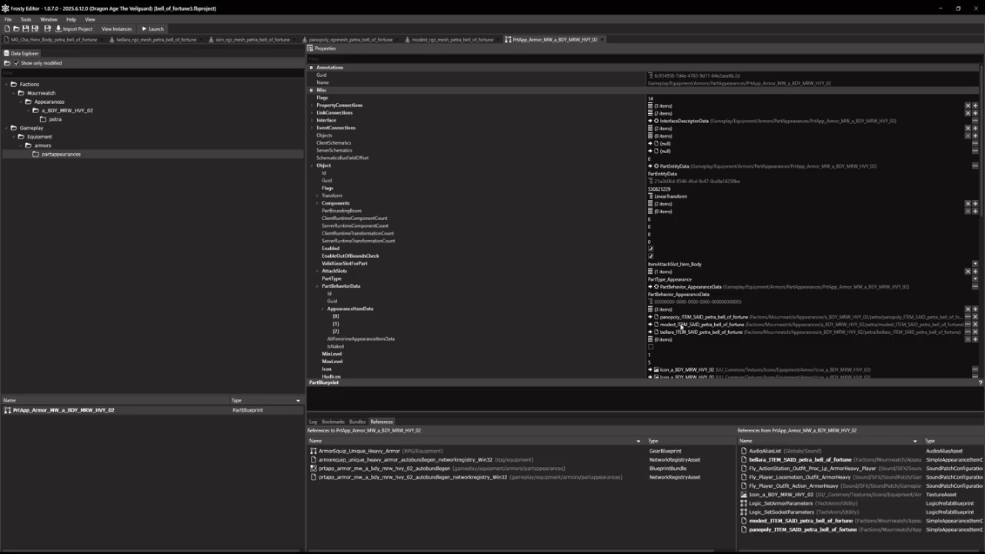
Add a fourth AppearanceItemData entry and assign skin_ITEM_SAID_petra_bell_of_fortune from the petra folder to it
{"action": "left_click", "coordinate": [60, 120]}
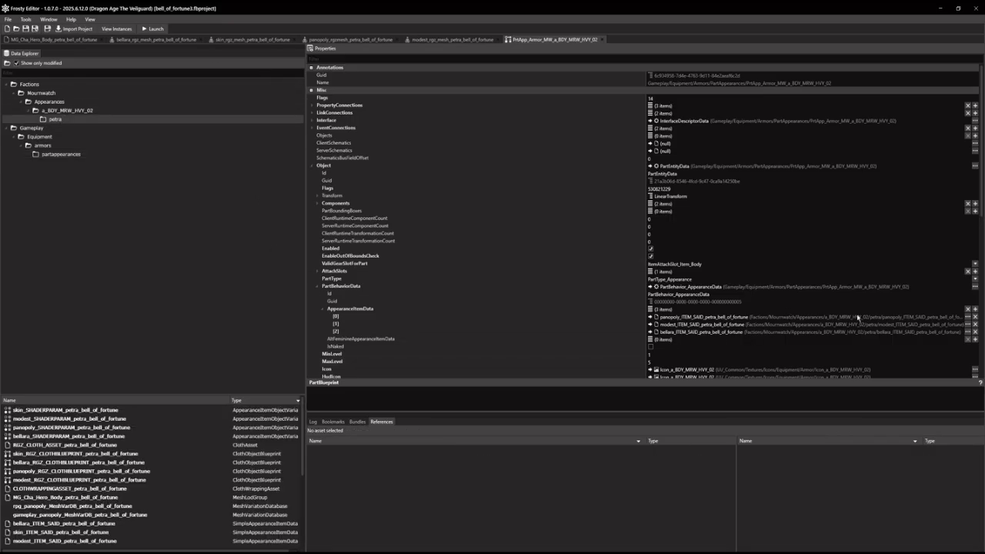
{"action": "left_click", "coordinate": [975, 309]}
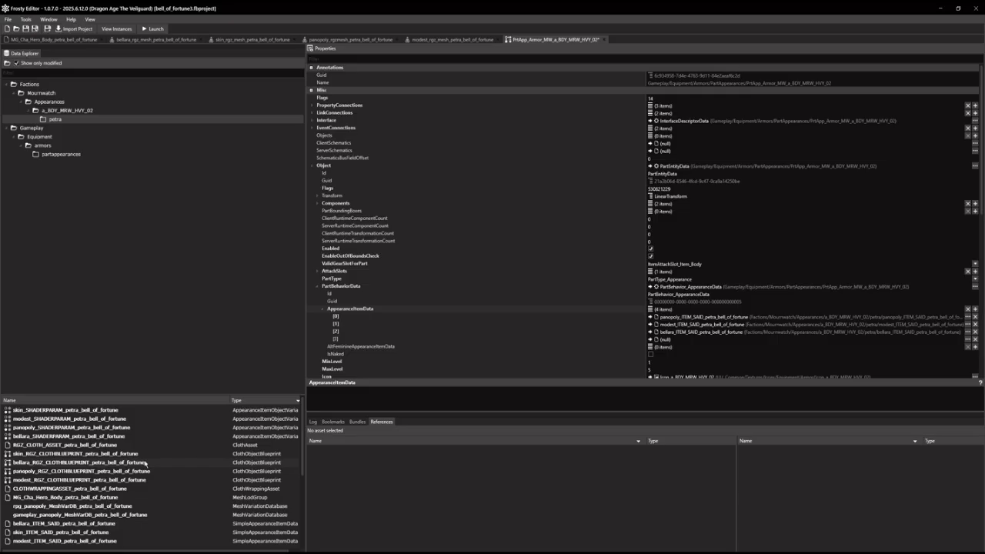
{"action": "scroll", "coordinate": [139, 457], "scroll_direction": "down", "scroll_amount": 3}
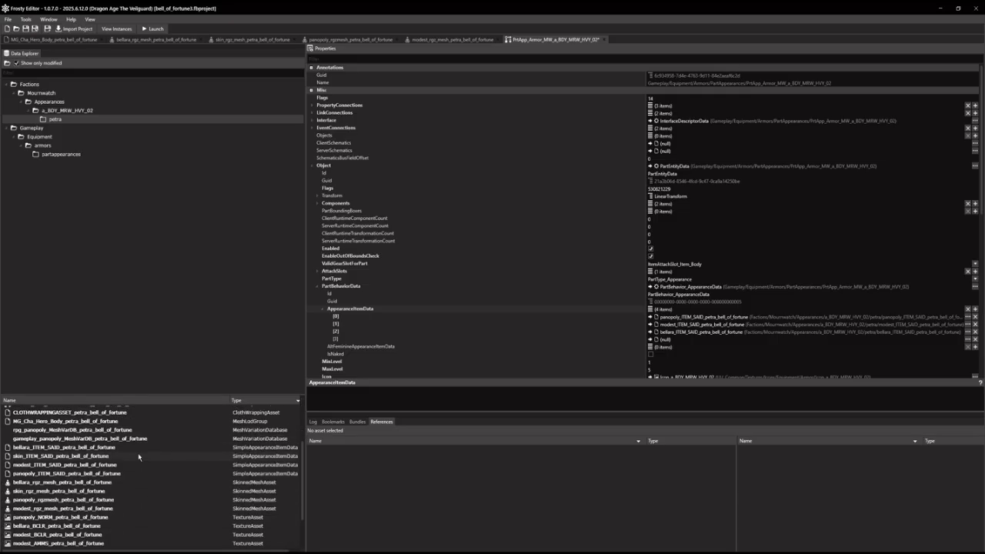
{"action": "left_click", "coordinate": [34, 457]}
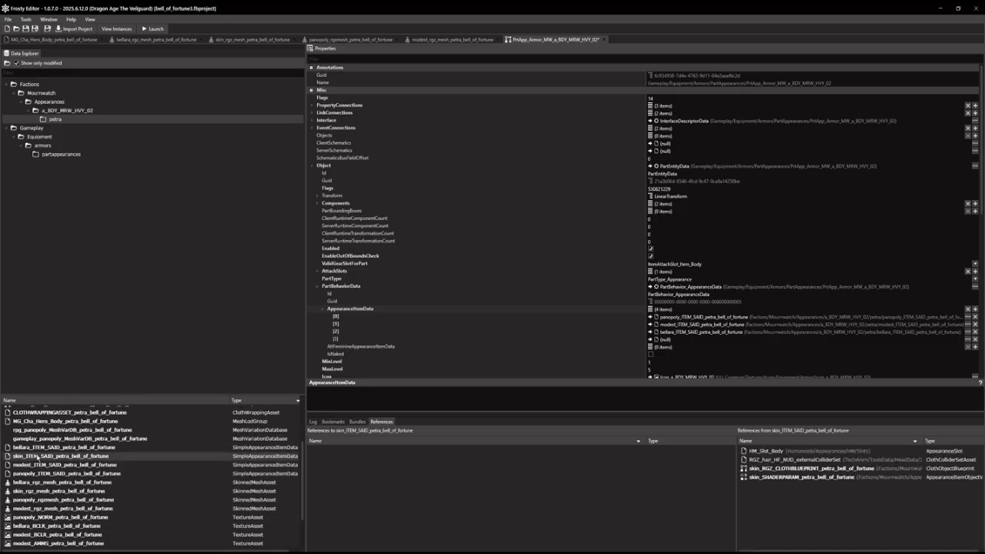
{"action": "left_click", "coordinate": [648, 340]}
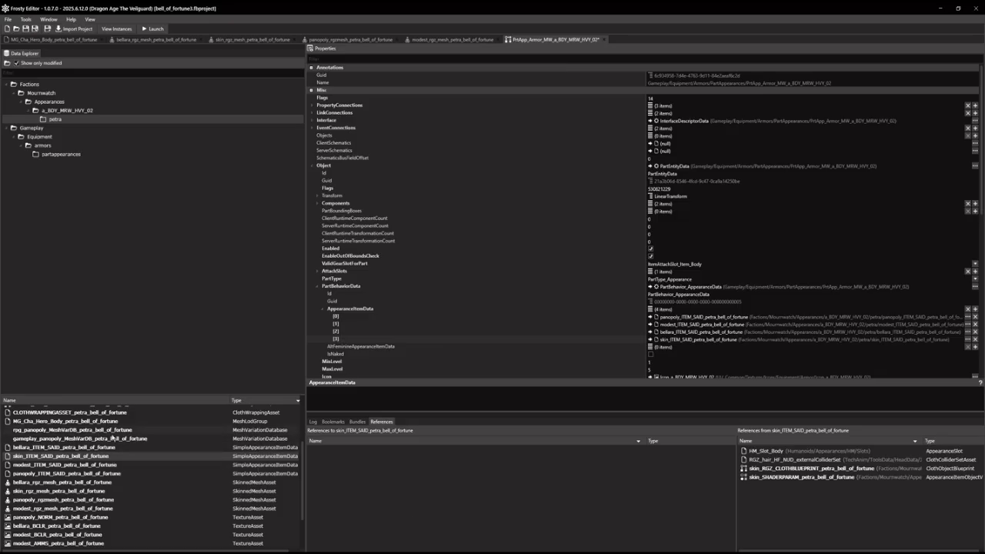
Check which appearance slot each of the bellara, skin, modest and panopoly ITEM_SAID assets references
{"action": "left_click", "coordinate": [93, 447]}
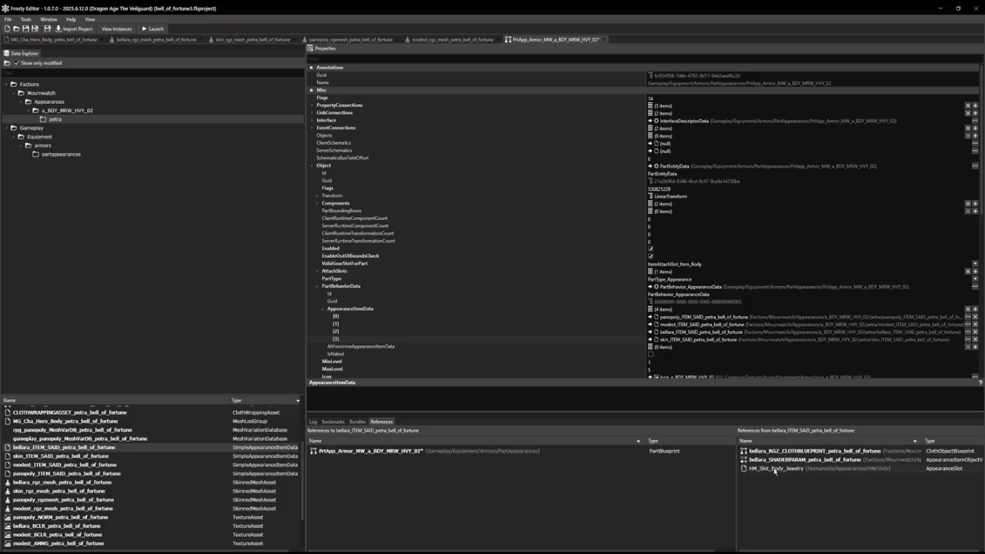
{"action": "left_click", "coordinate": [108, 458]}
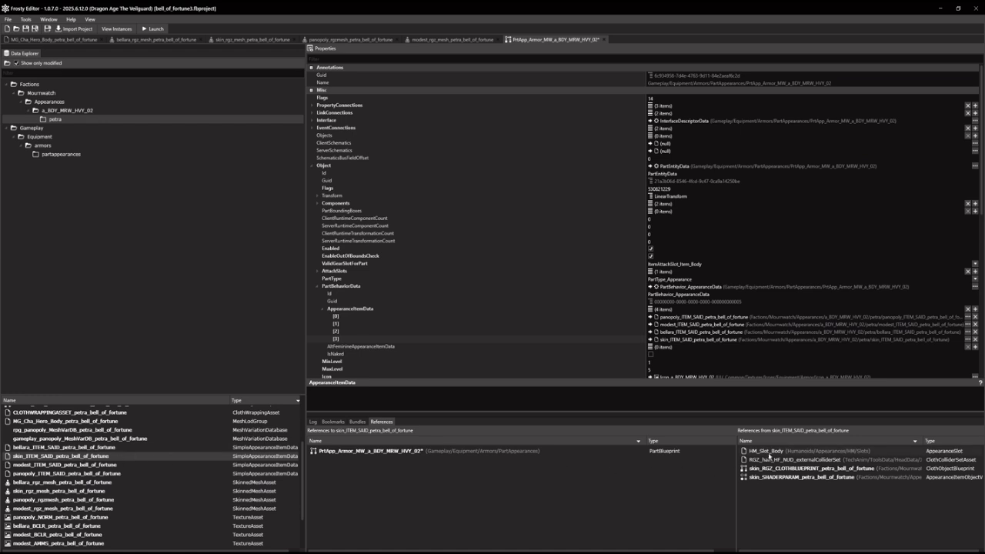
{"action": "left_click", "coordinate": [89, 465]}
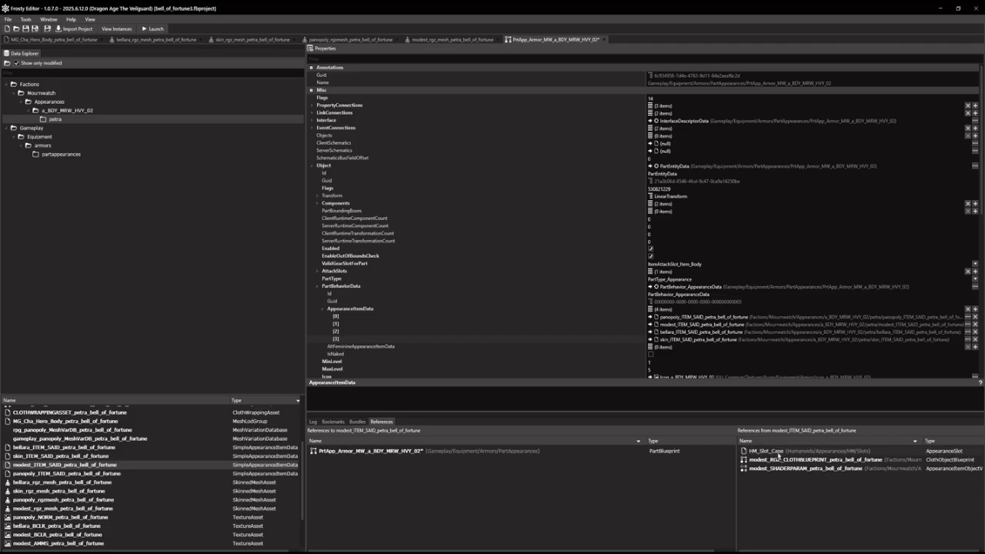
{"action": "left_click", "coordinate": [84, 475]}
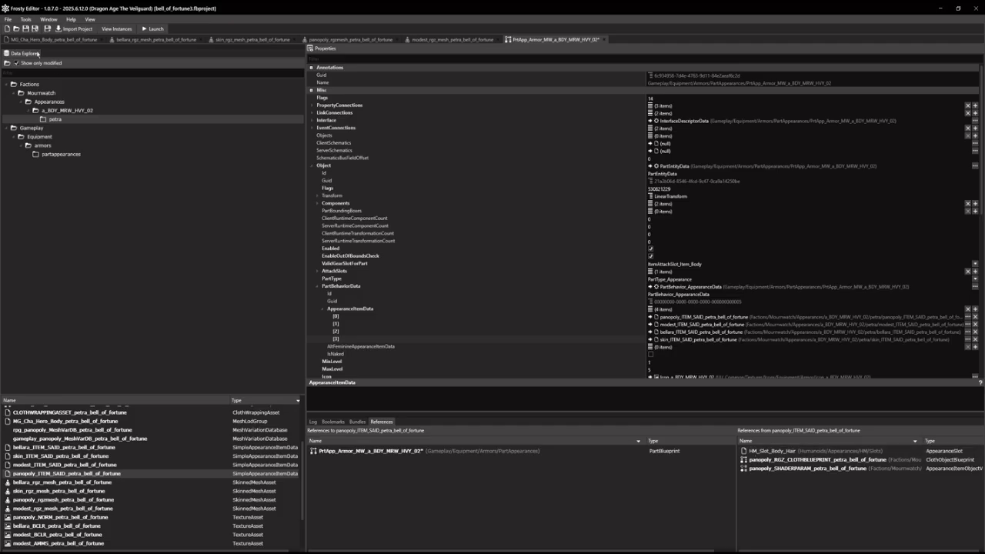
Save the project and launch Dragon Age The Veilguard with the mod
{"action": "left_click", "coordinate": [27, 29]}
{"action": "left_click", "coordinate": [152, 29]}
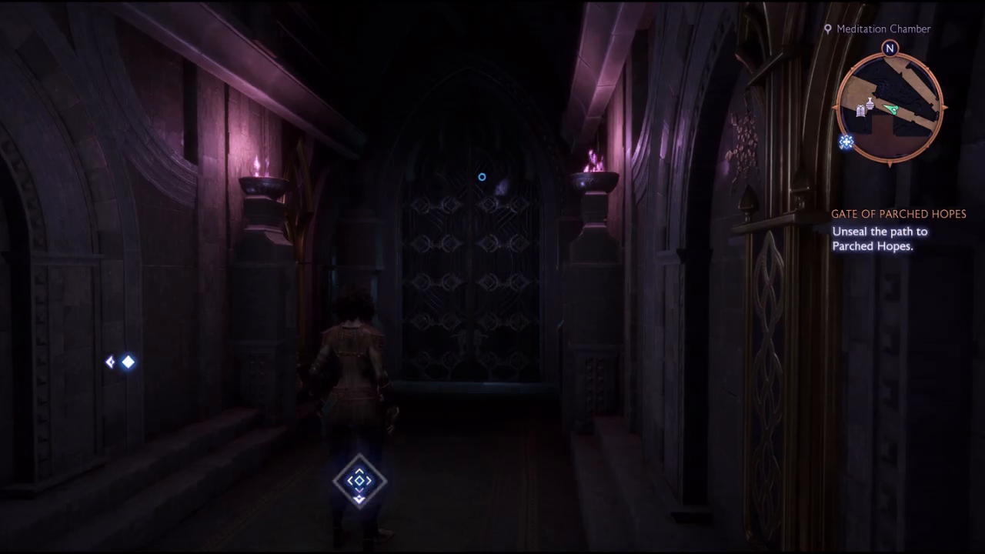
Walk through the Meditation Chamber, then open the character screen and rotate the character to inspect the armor from front, side and back
{"action": "key", "text": "w"}
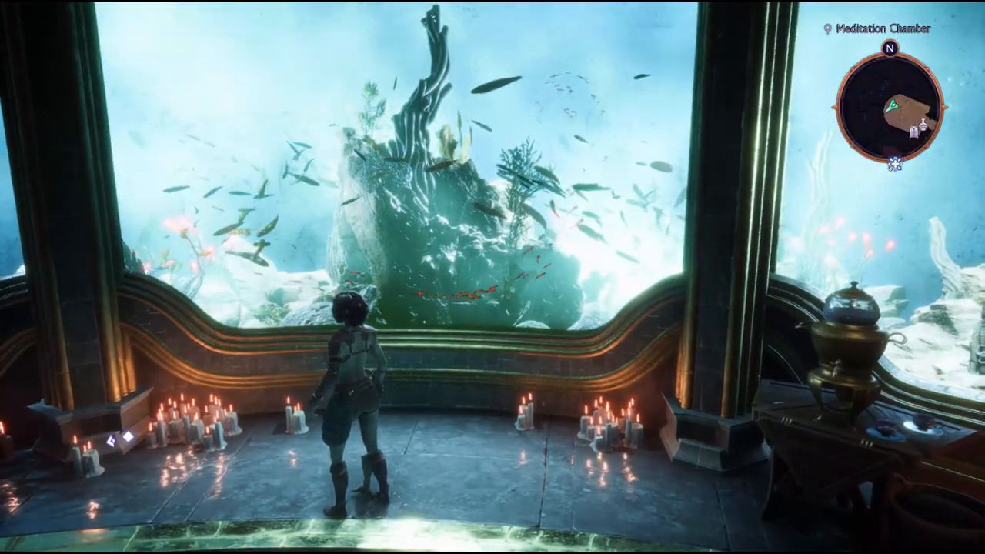
{"action": "key", "text": "i"}
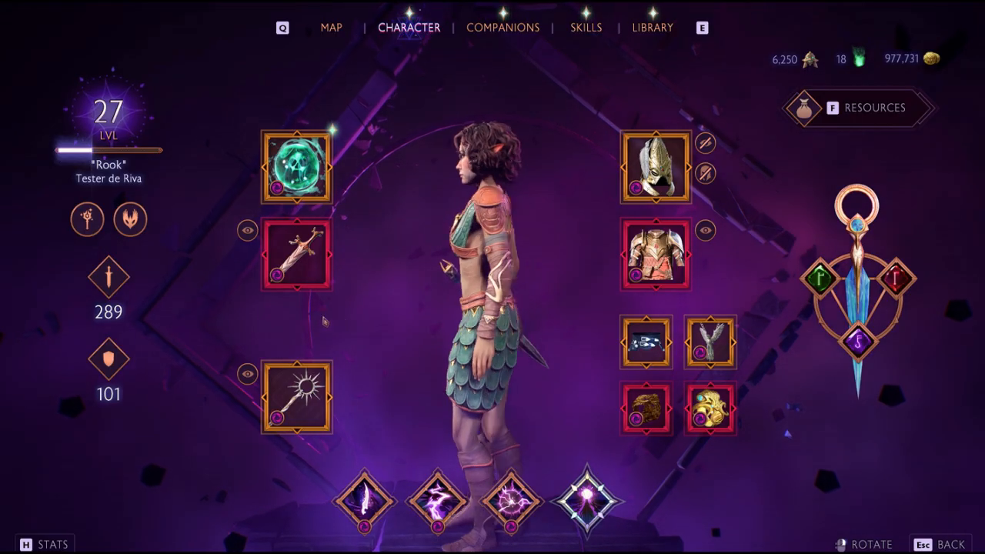
{"action": "left_click_drag", "start_coordinate": [325, 321], "coordinate": [436, 345]}
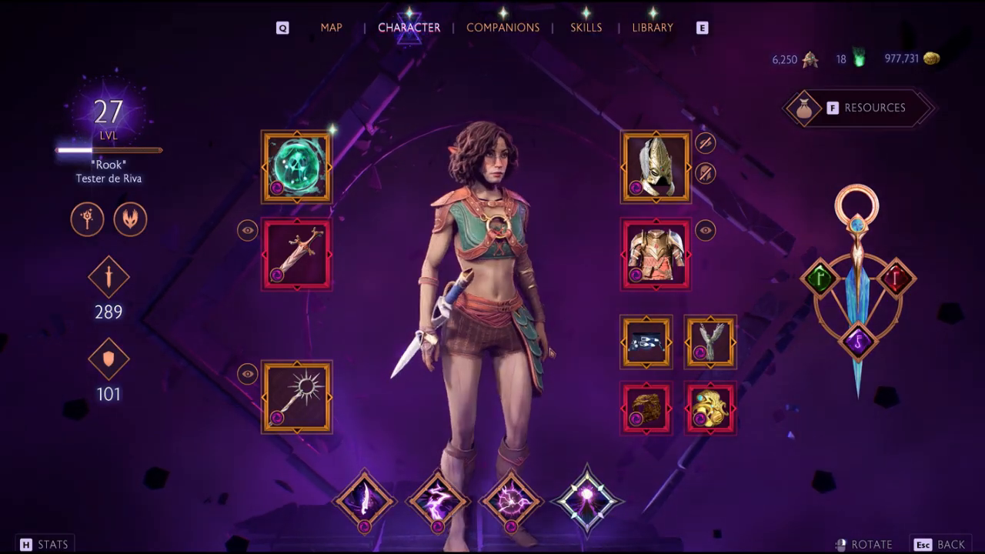
{"action": "left_click_drag", "start_coordinate": [551, 353], "coordinate": [490, 368]}
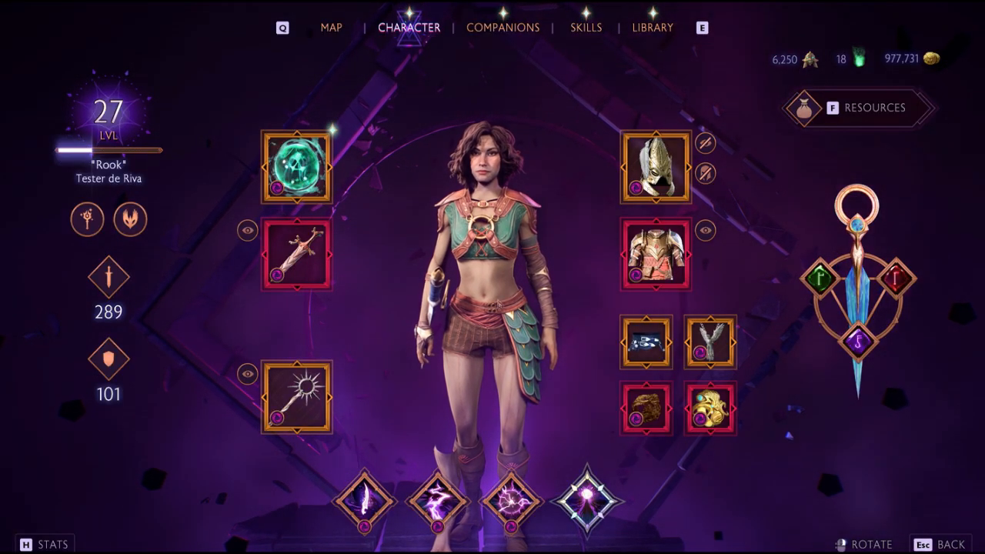
{"action": "left_click_drag", "start_coordinate": [584, 362], "coordinate": [764, 377]}
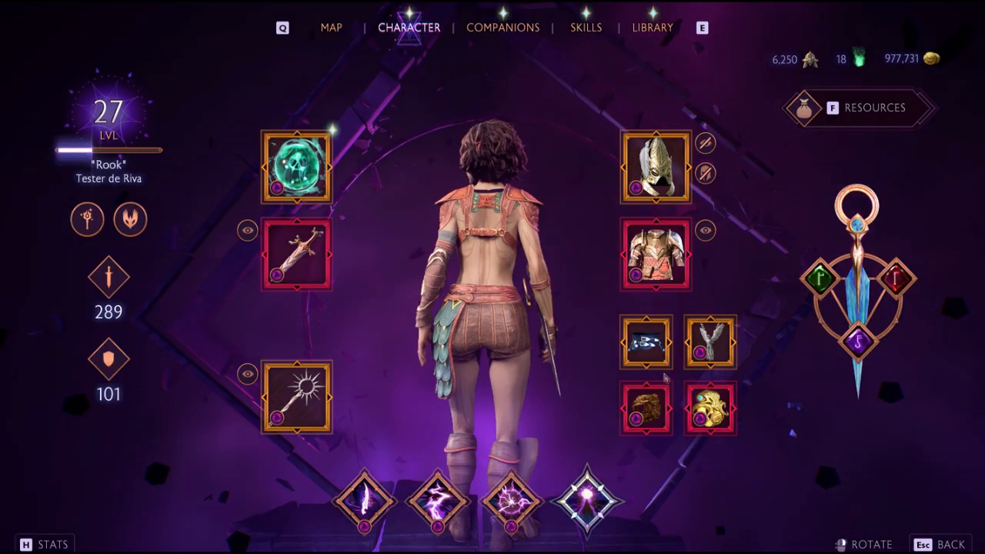
{"action": "left_click_drag", "start_coordinate": [668, 377], "coordinate": [574, 367]}
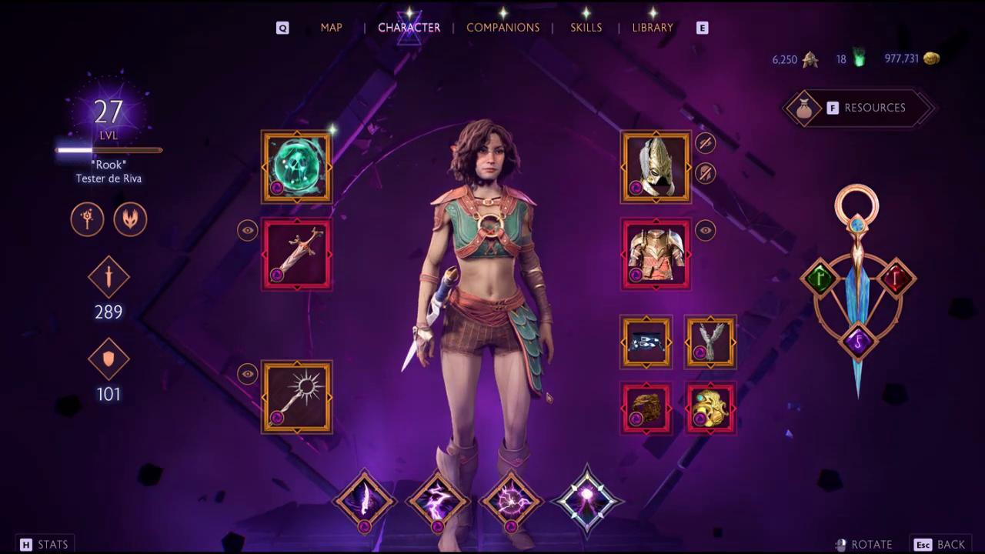